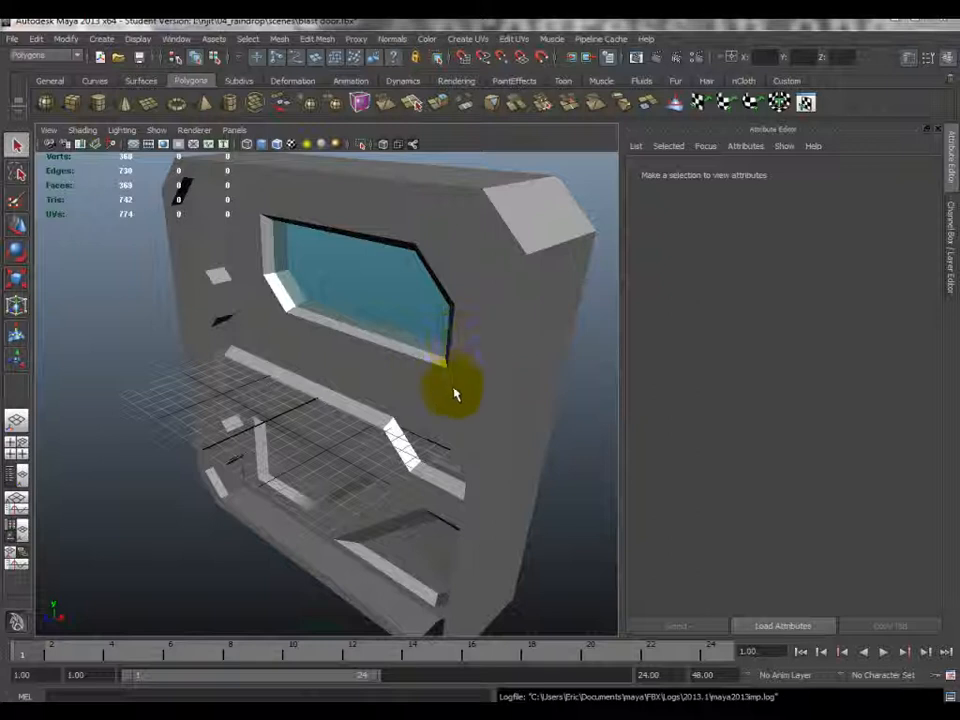
pyautogui.moveTo(386, 386)
pyautogui.keyDown('alt'); pyautogui.mouseDown()
pyautogui.moveTo(369, 371)
pyautogui.moveTo(335, 422)
pyautogui.moveTo(369, 392)
pyautogui.moveTo(388, 410)
pyautogui.mouseUp(); pyautogui.keyUp('alt')
pyautogui.scroll(-3, 335, 422)
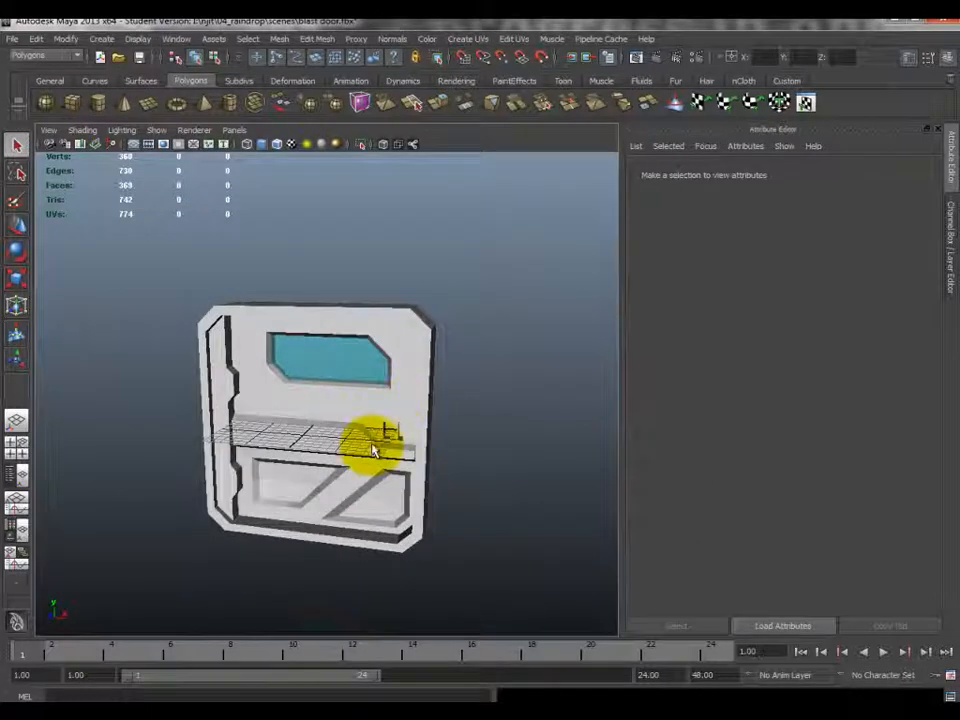
pyautogui.scroll(5, 403, 354)
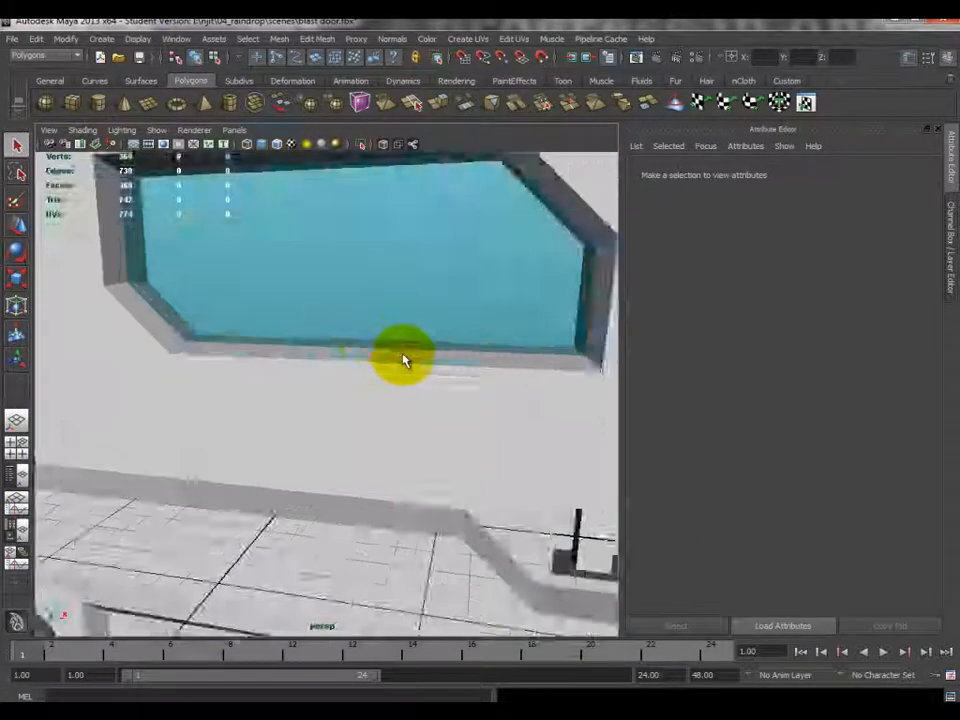
pyautogui.scroll(-3, 404, 358)
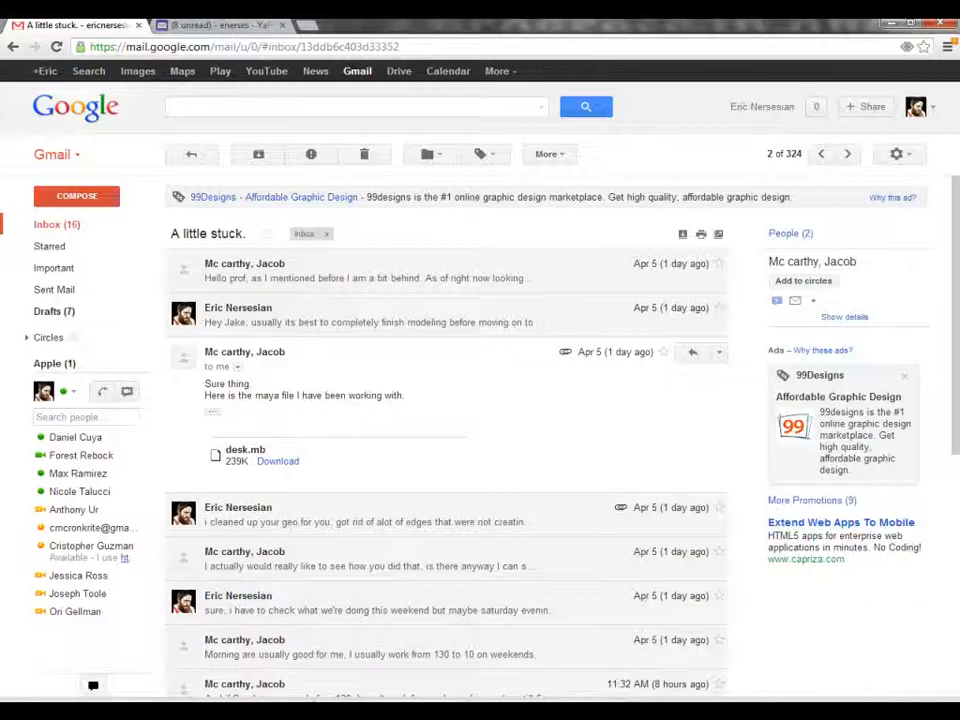
# - In Gmail, open the "Assignment 2 progress" conversation, expand its older messages and view the screenshot2.png attachment
pyautogui.click(57, 224)
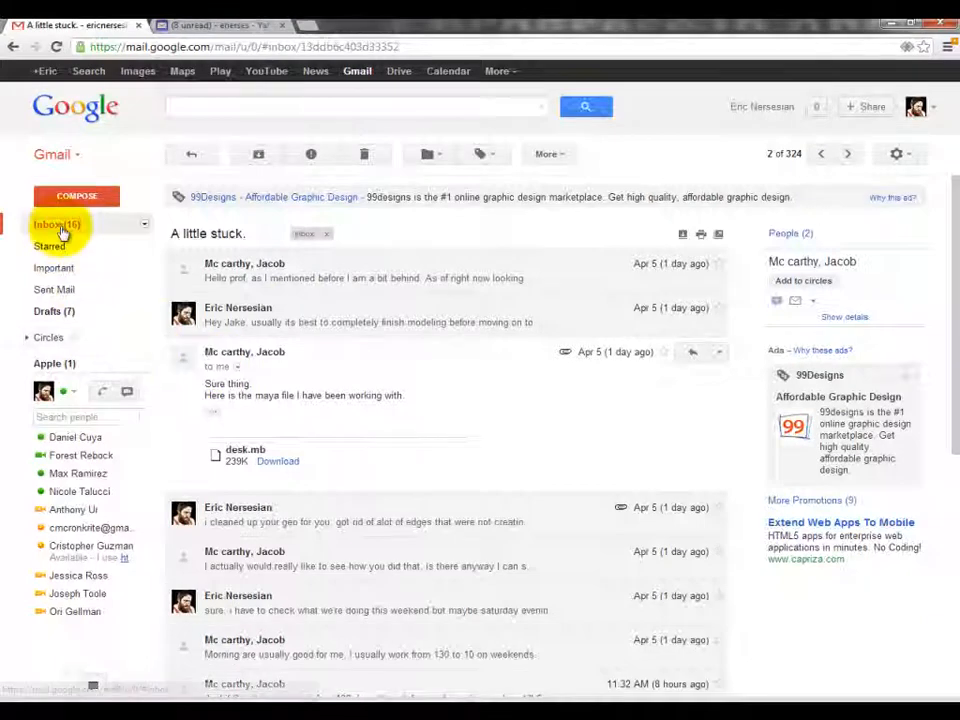
pyautogui.click(279, 521)
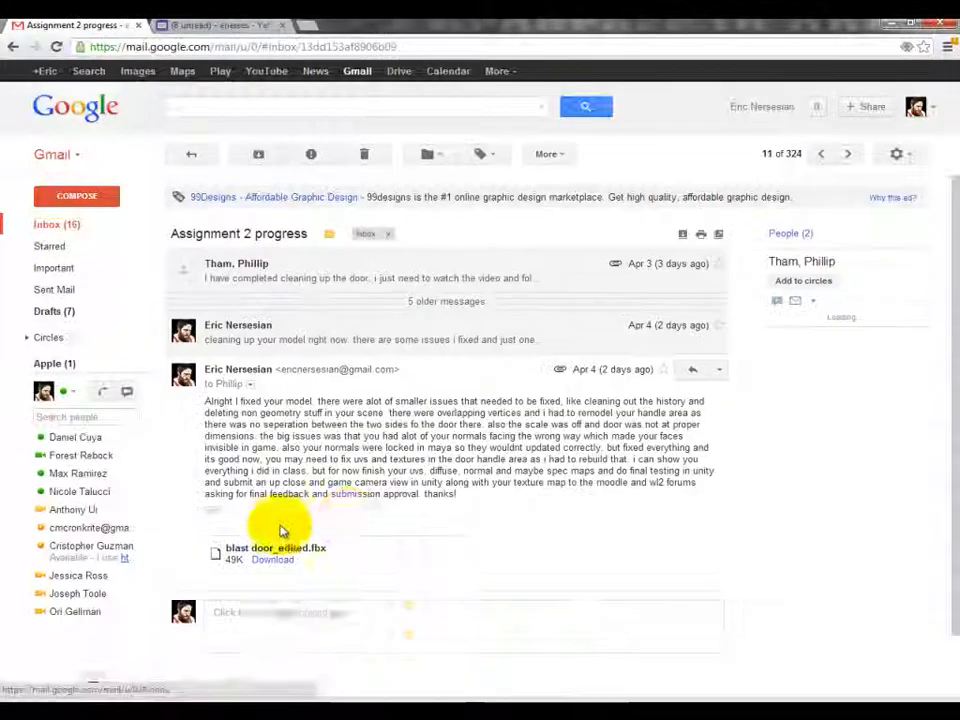
pyautogui.click(343, 300)
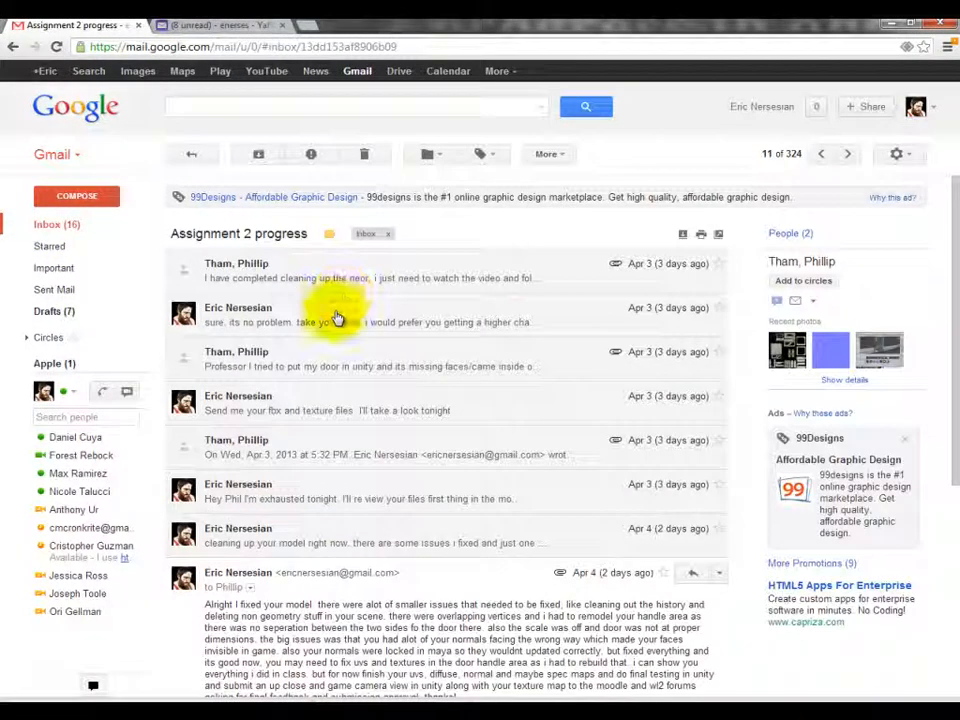
pyautogui.click(420, 283)
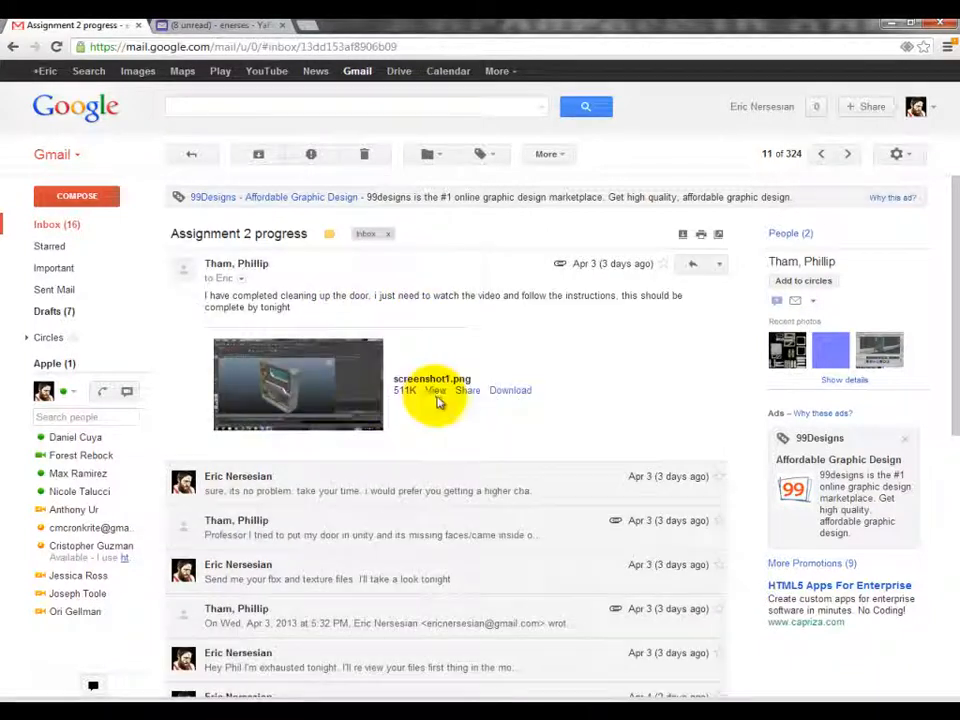
pyautogui.click(312, 536)
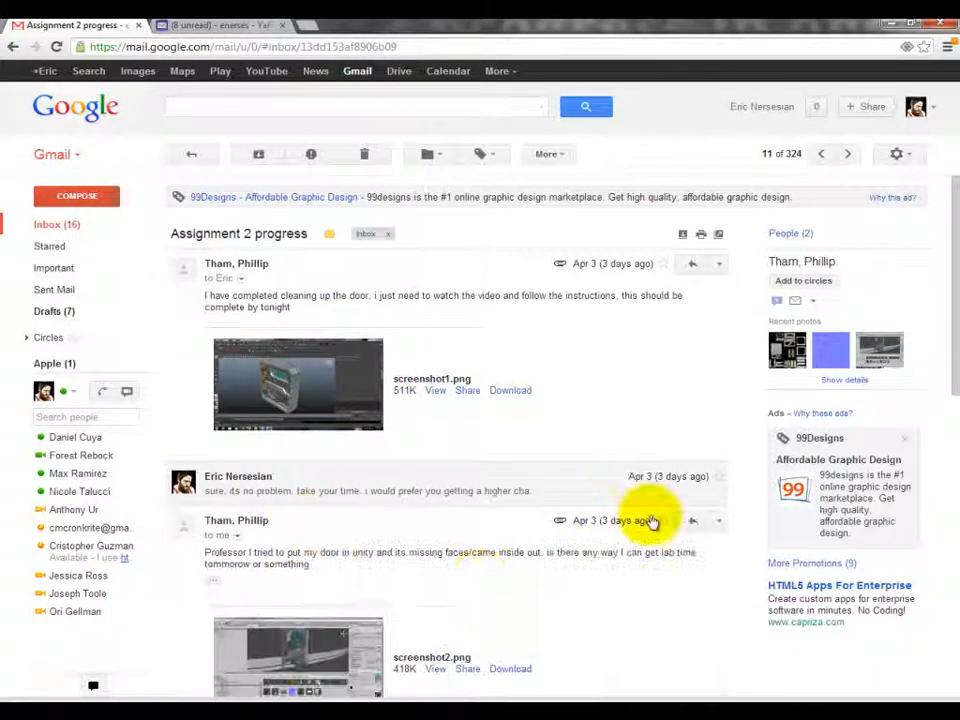
pyautogui.scroll(-3, 574, 557)
pyautogui.click(437, 526)
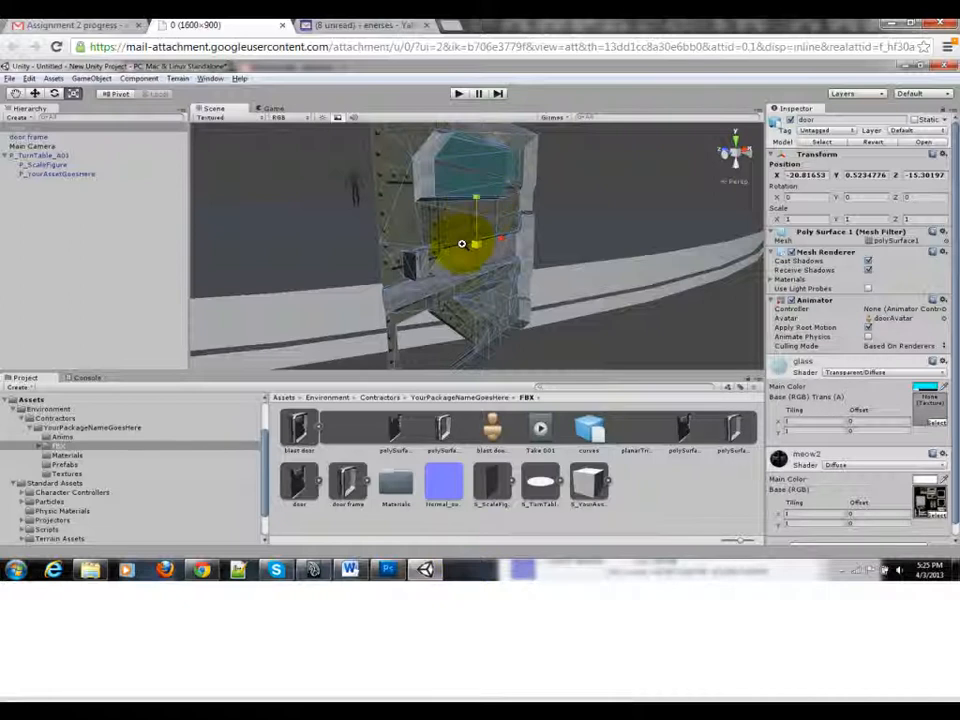
# - Switch back to Maya and hide the grid in the perspective view
pyautogui.moveTo(313, 570)
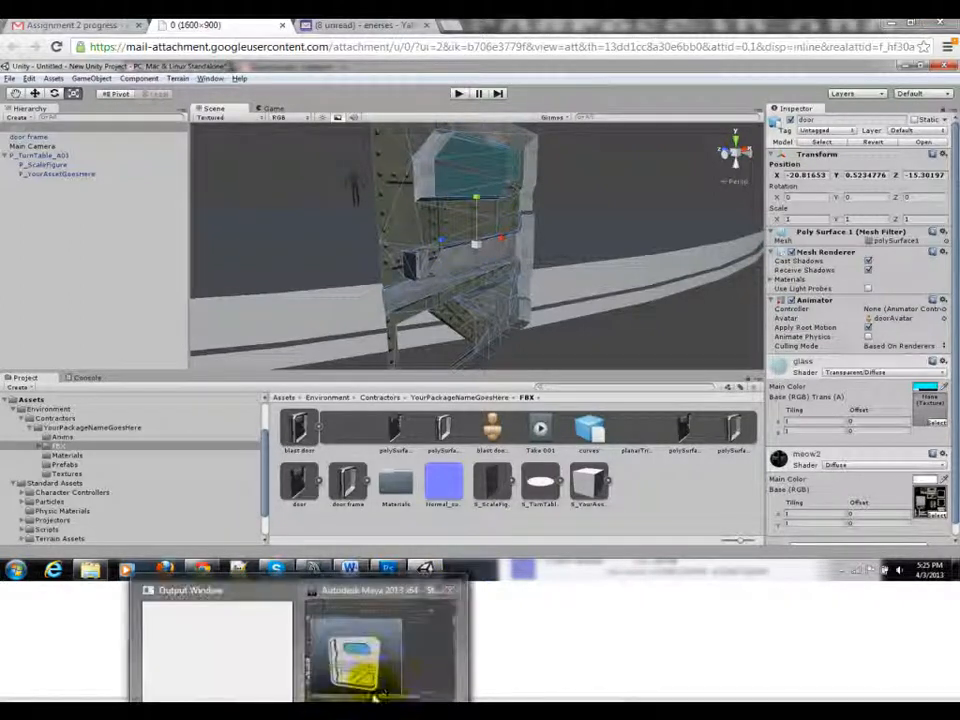
pyautogui.click(380, 640)
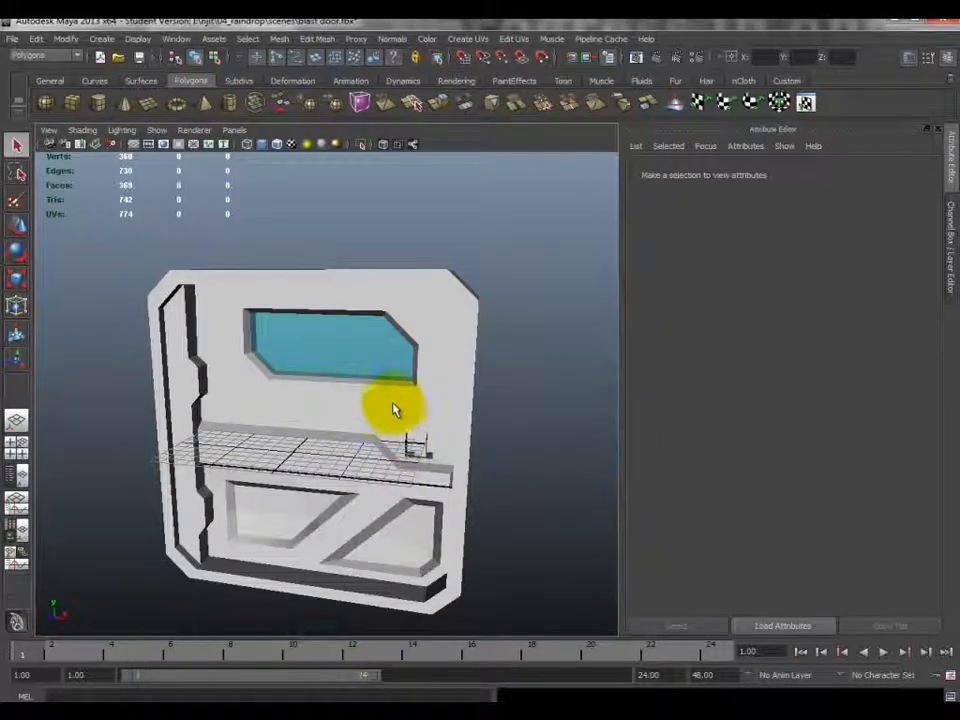
pyautogui.click(146, 144)
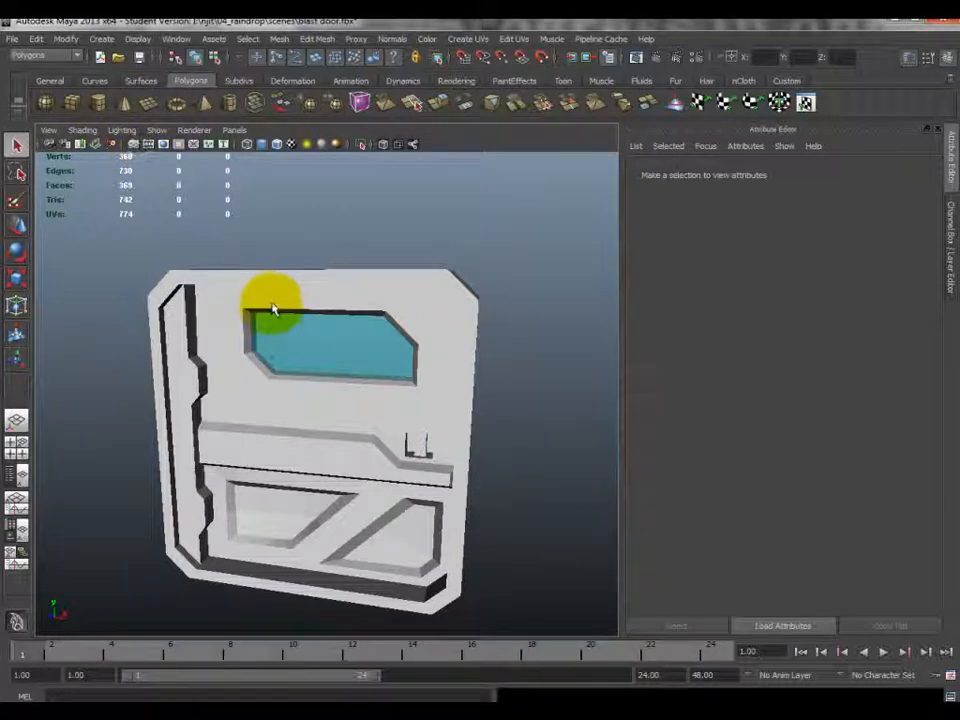
# - Select the whole door and look up the Poly Count option among the Heads Up Display settings
pyautogui.scroll(-5, 271, 312)
pyautogui.moveTo(204, 309); pyautogui.dragTo(451, 538)
pyautogui.scroll(4, 436, 468)
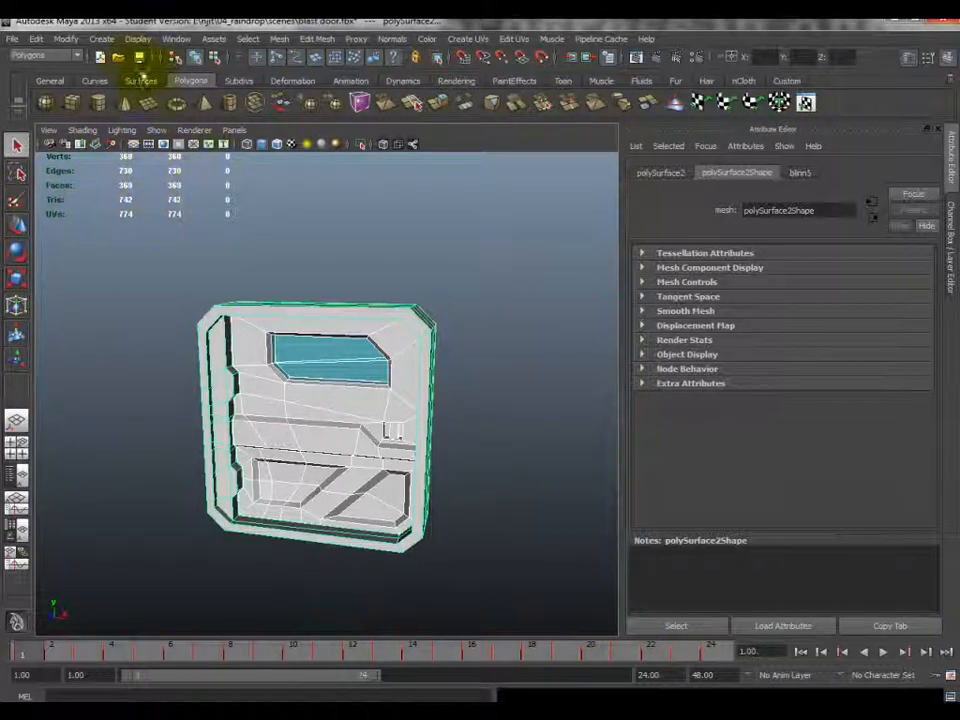
pyautogui.click(138, 39)
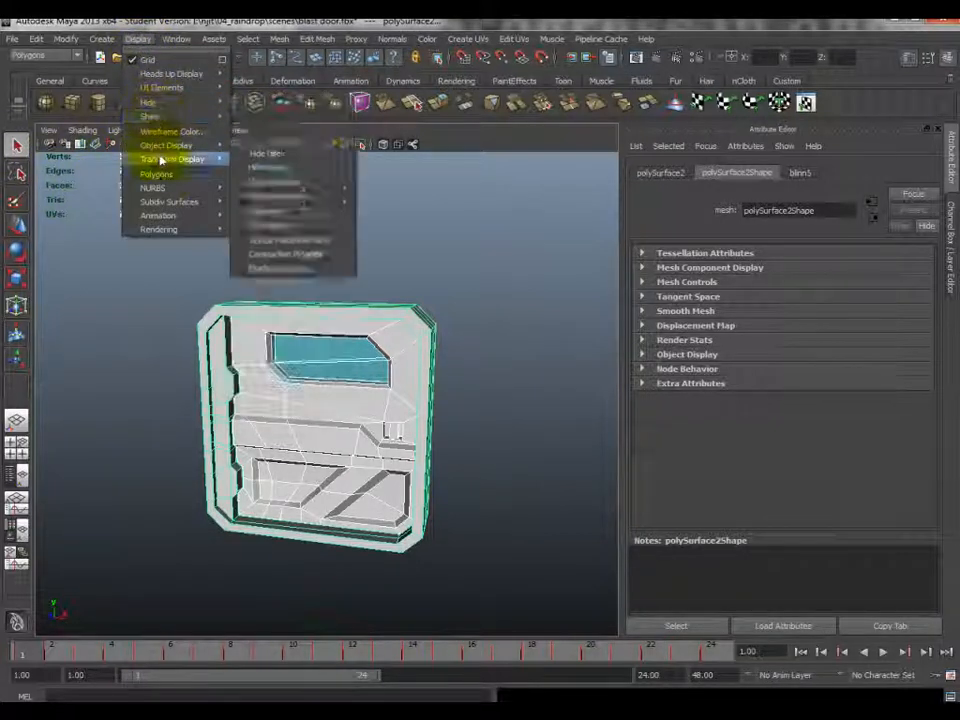
pyautogui.moveTo(189, 78)
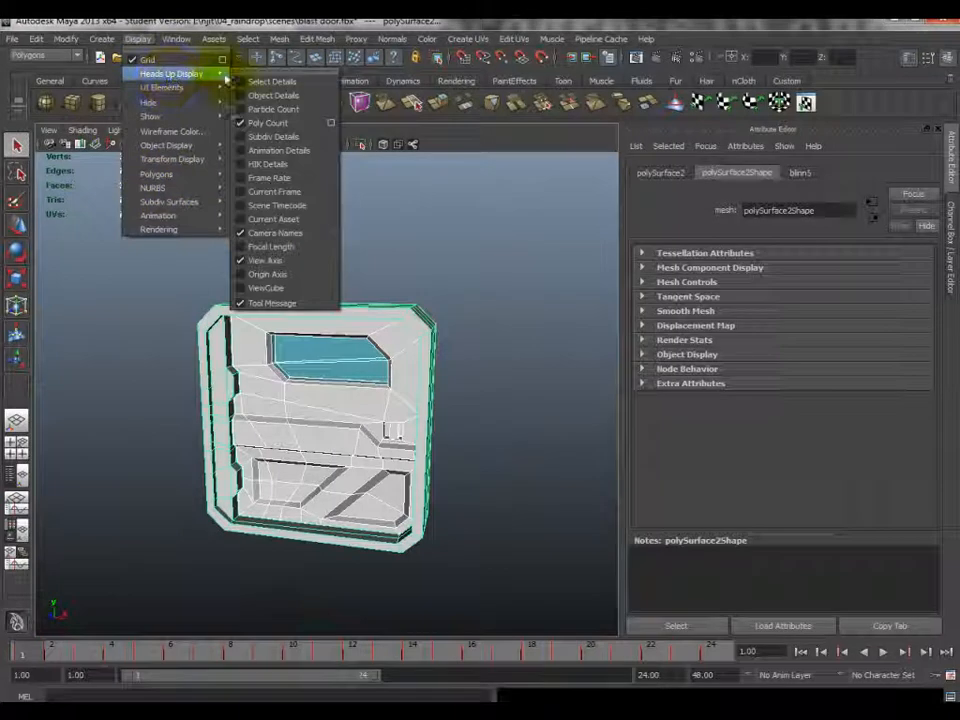
pyautogui.click(371, 207)
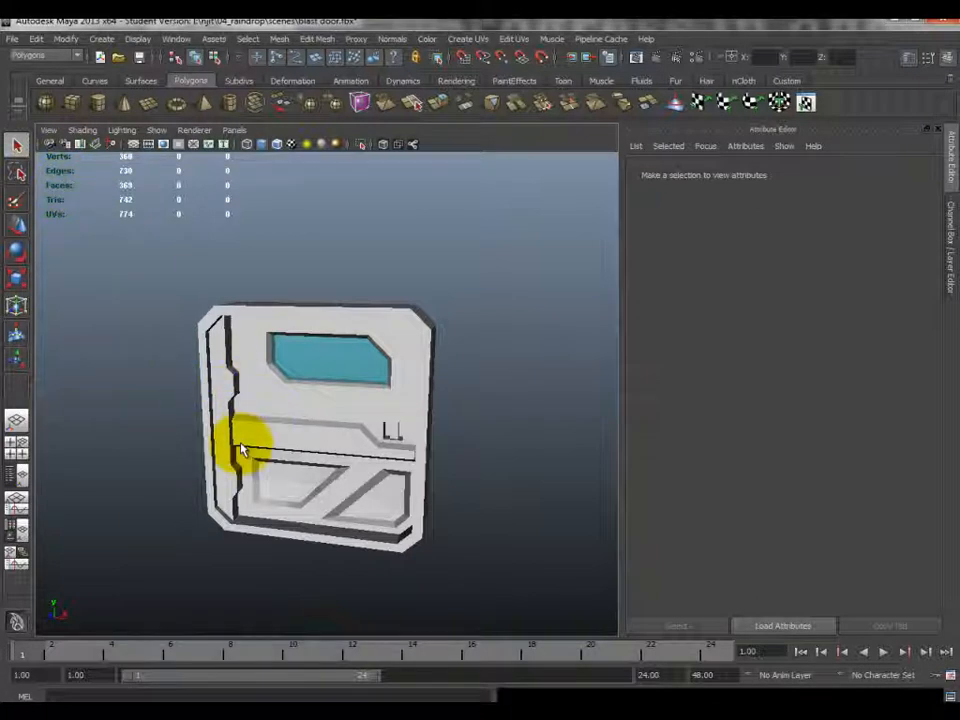
# - Try adding a point to an edge of the inner door panel's middle band with the Split Polygon Tool, and undo it
pyautogui.click(287, 422)
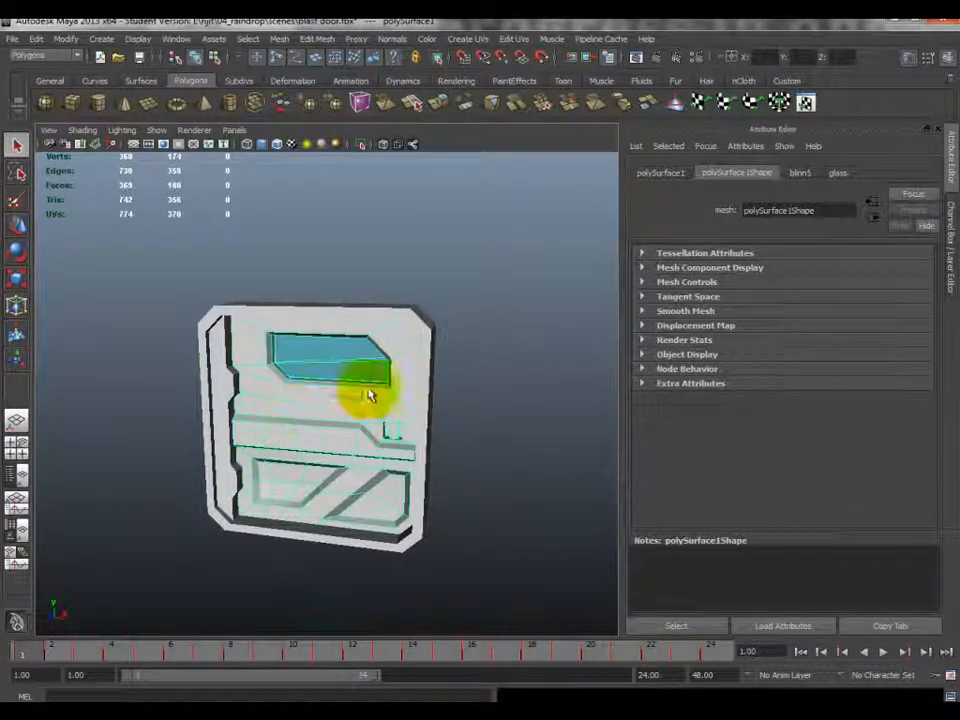
pyautogui.rightClick(316, 437)
pyautogui.rightClick(316, 437)
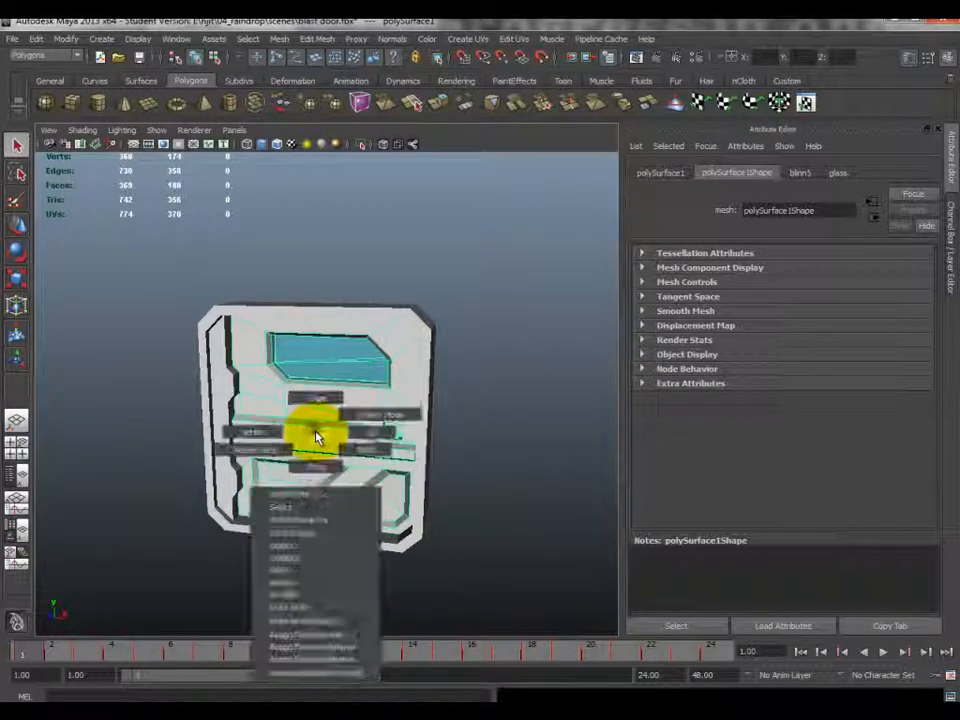
pyautogui.keyDown('shift'); pyautogui.moveTo(316, 437); pyautogui.dragTo(180, 445, button='right'); pyautogui.keyUp('shift')
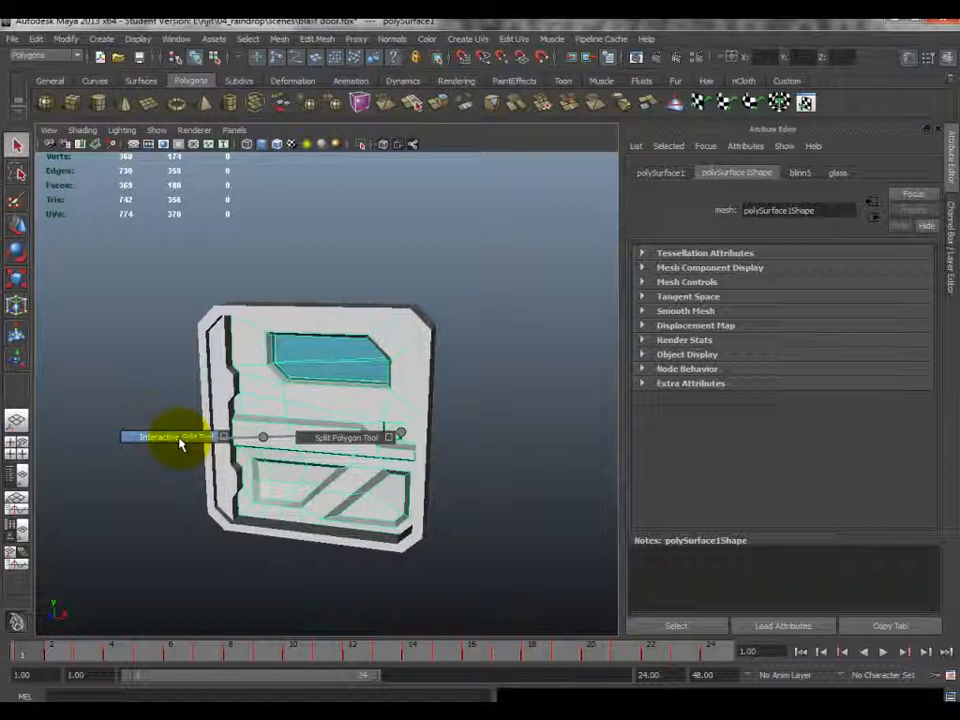
pyautogui.keyDown('shift'); pyautogui.moveTo(176, 444); pyautogui.dragTo(311, 440, button='right'); pyautogui.keyUp('shift')
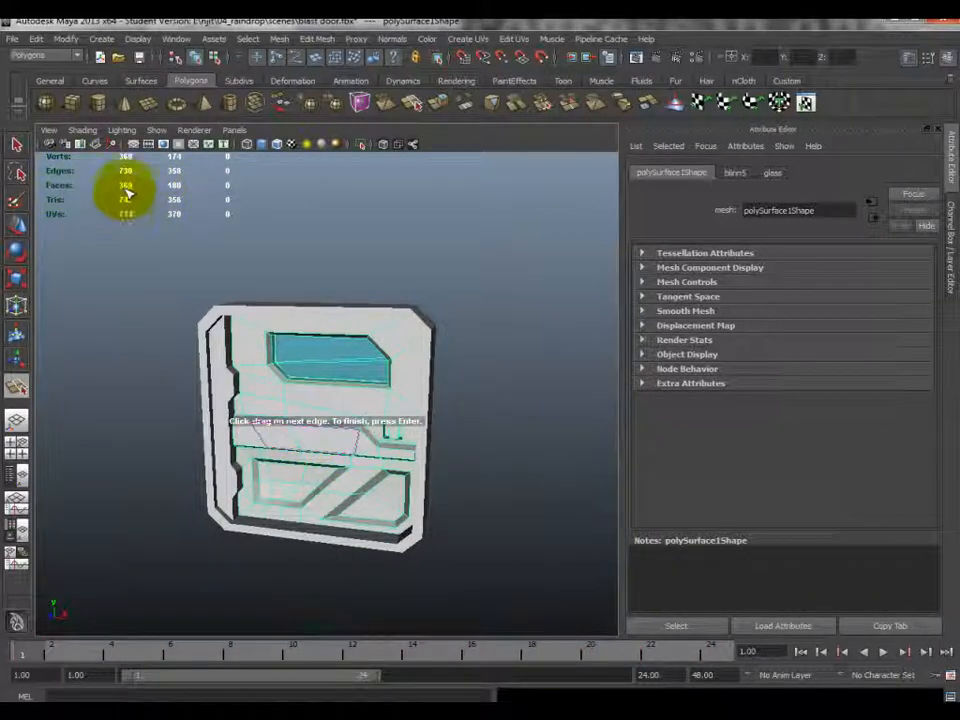
pyautogui.press('Return')
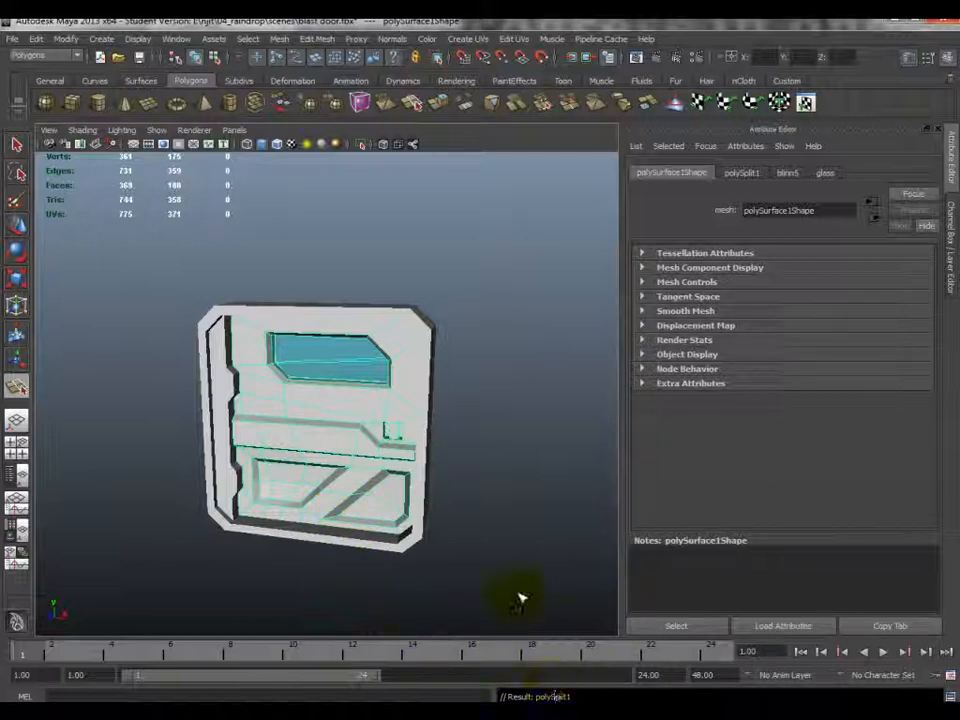
pyautogui.press('q')
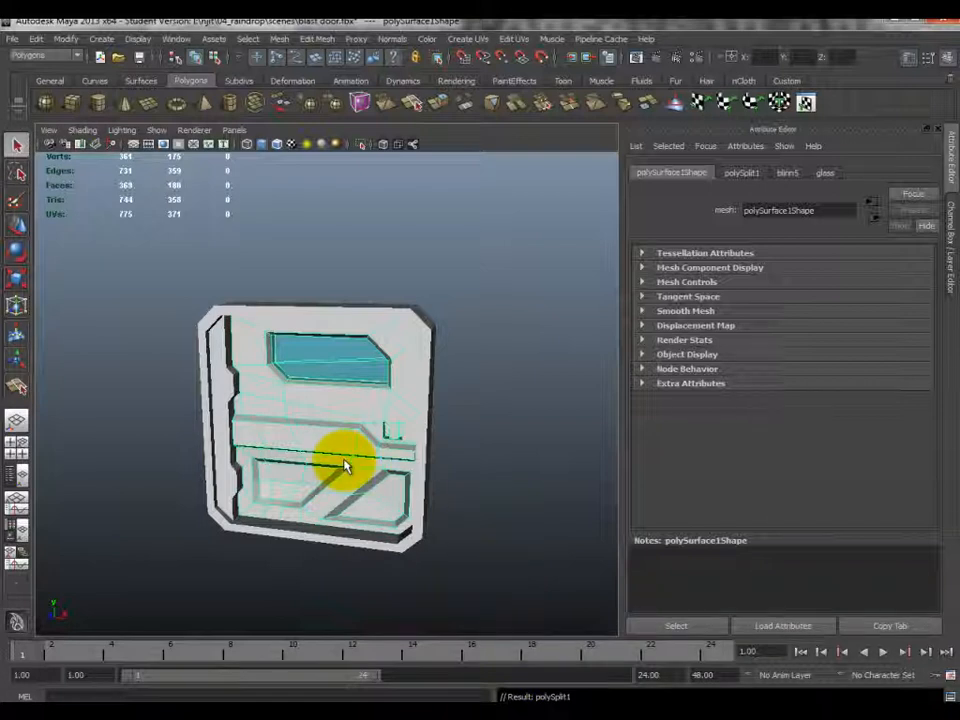
pyautogui.hotkey('ctrl', 'z')
pyautogui.hotkey('ctrl', 'z')
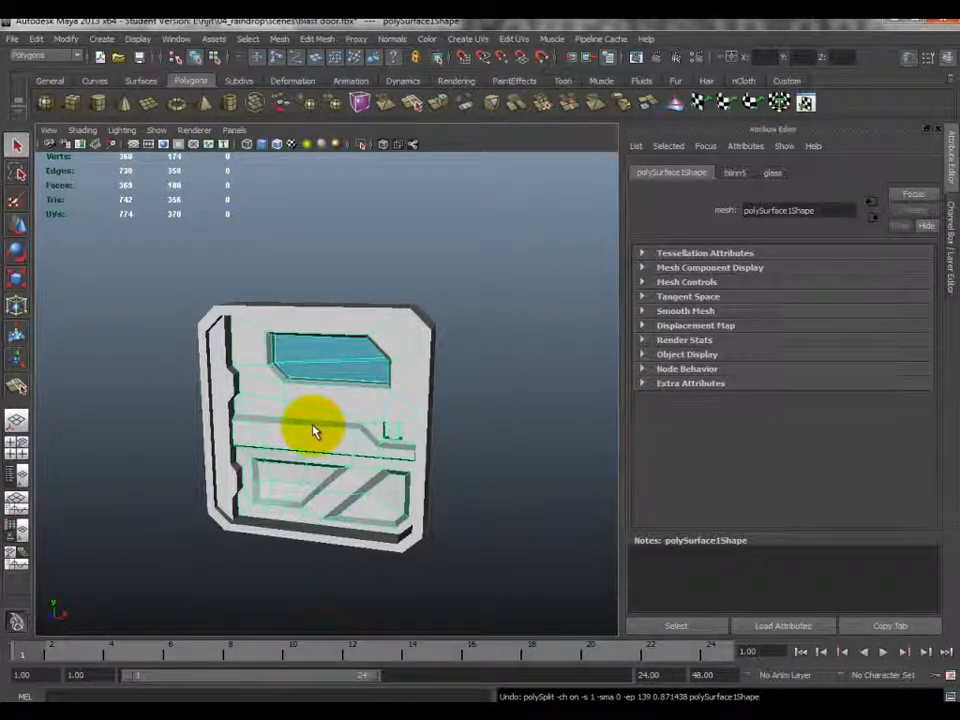
# - Check the vertex selection count around the middle band of the inner door panel, and reselect the panel as an object
pyautogui.press('F9')
pyautogui.moveTo(275, 408); pyautogui.dragTo(338, 469)
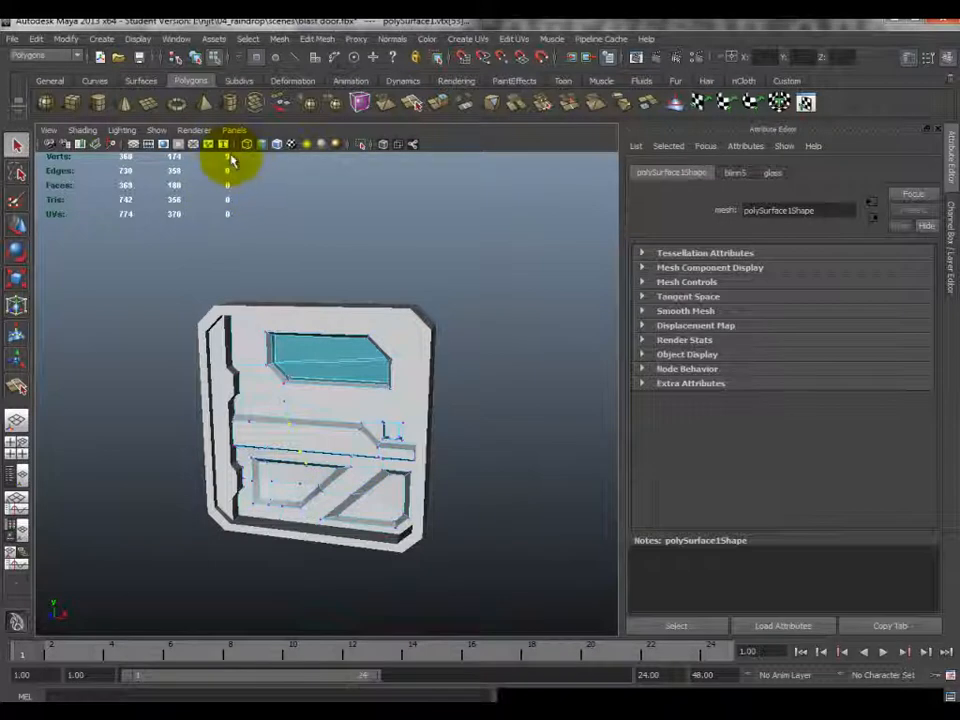
pyautogui.moveTo(315, 438)
pyautogui.mouseDown(button='right')
pyautogui.moveTo(378, 421)
pyautogui.moveTo(333, 443)
pyautogui.moveTo(282, 446)
pyautogui.moveTo(332, 439)
pyautogui.moveTo(321, 450)
pyautogui.mouseUp(button='right')
pyautogui.click(302, 452)
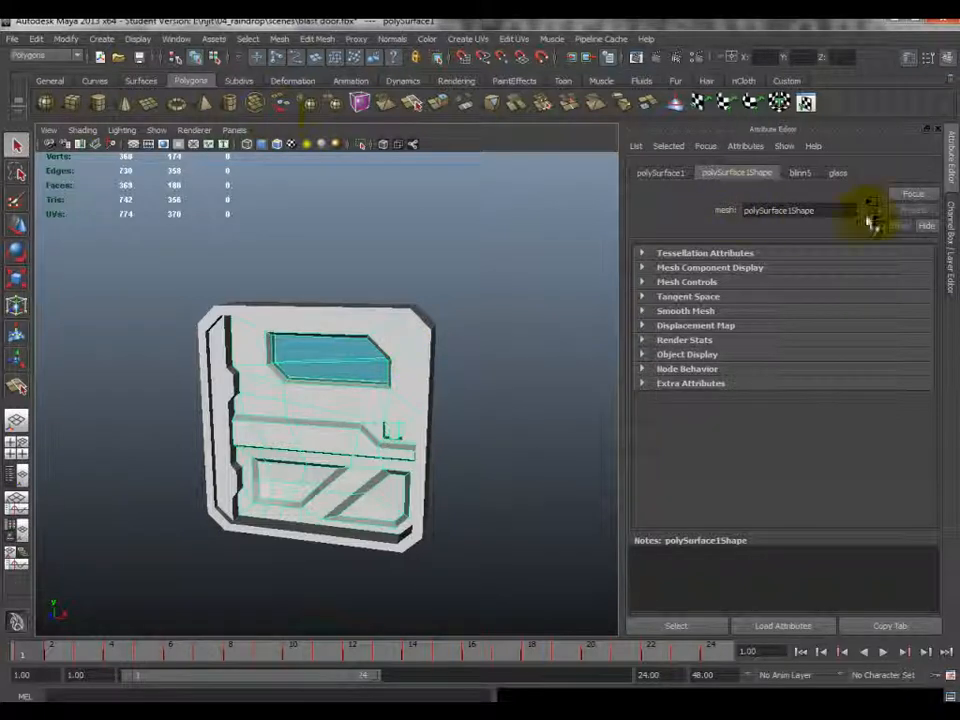
# - Show the Layer Editor with an enlarged layer list, and open a narrower Outliner window beside it
pyautogui.click(951, 262)
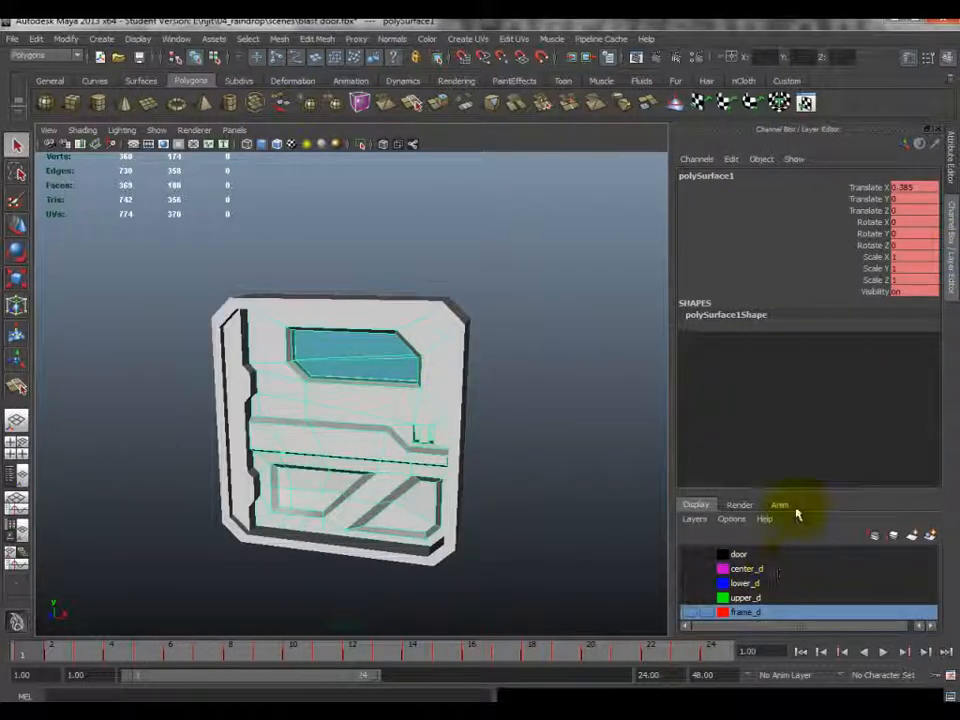
pyautogui.moveTo(795, 491); pyautogui.dragTo(791, 411)
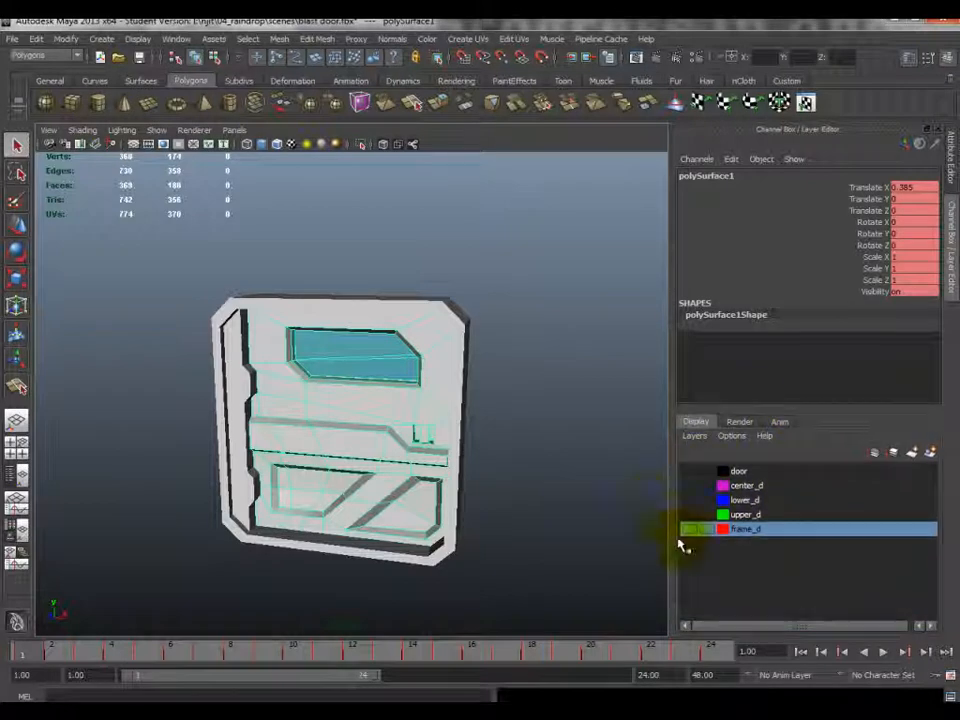
pyautogui.click(176, 38)
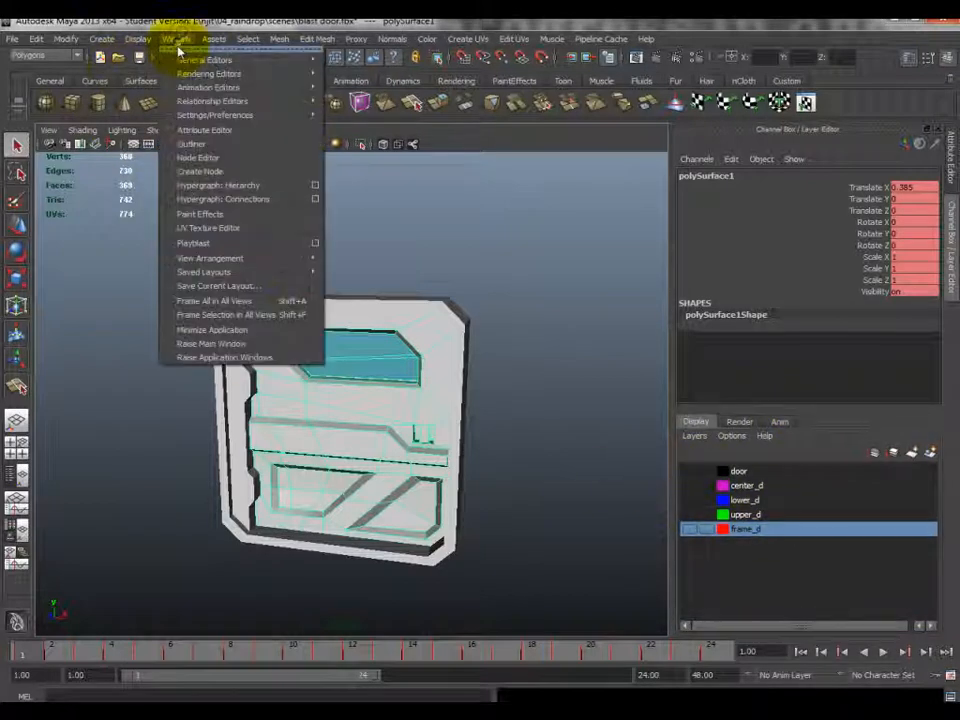
pyautogui.click(191, 143)
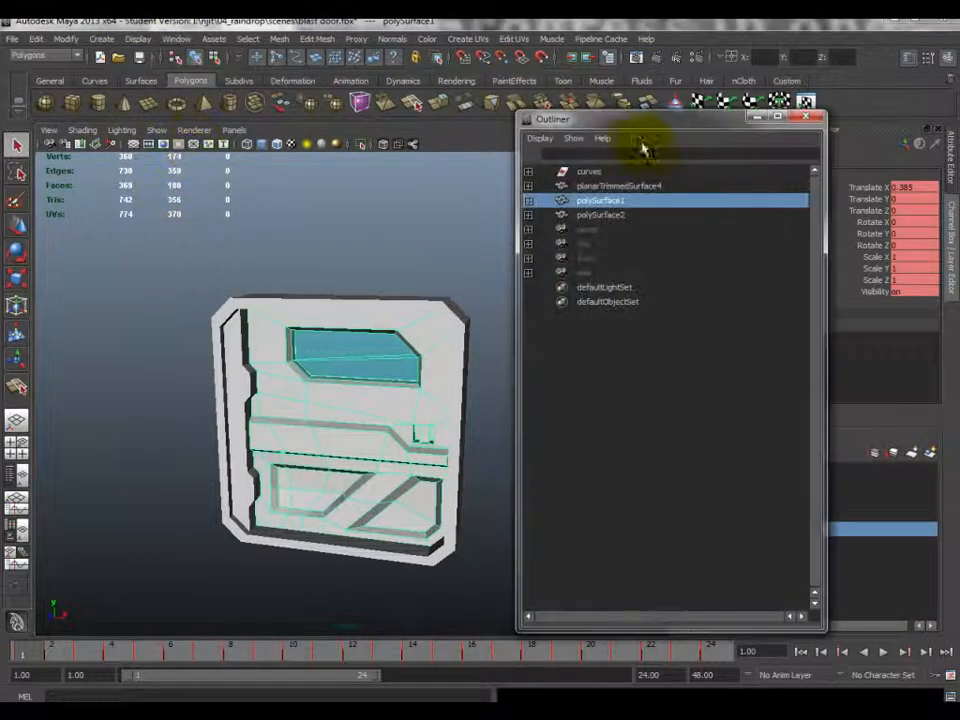
pyautogui.moveTo(633, 126); pyautogui.dragTo(529, 126)
pyautogui.moveTo(721, 375); pyautogui.dragTo(634, 373)
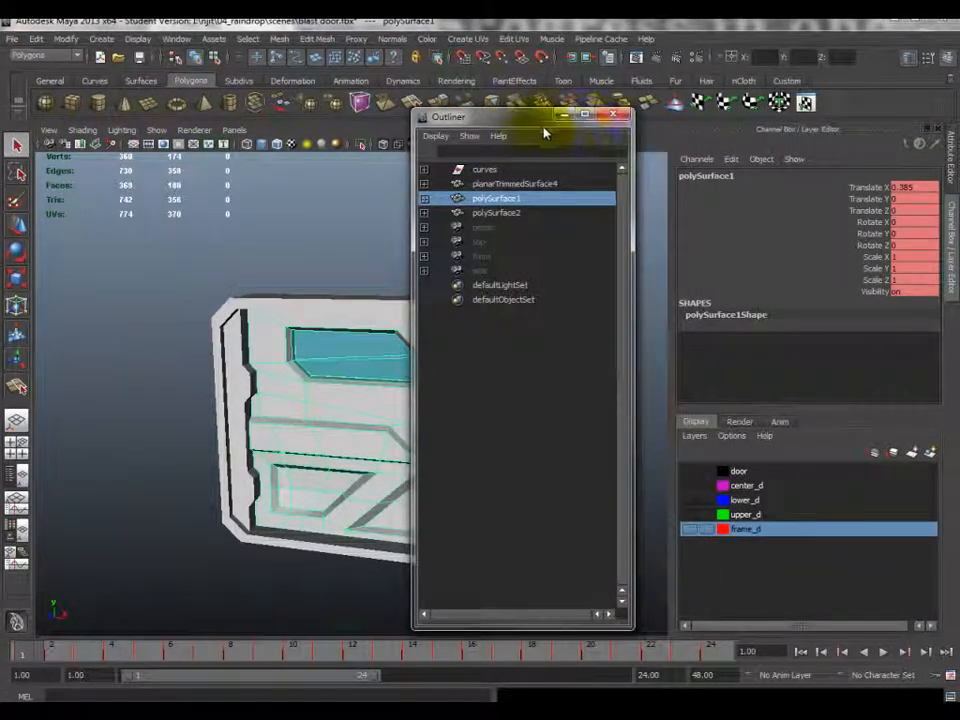
pyautogui.moveTo(529, 128); pyautogui.dragTo(553, 131)
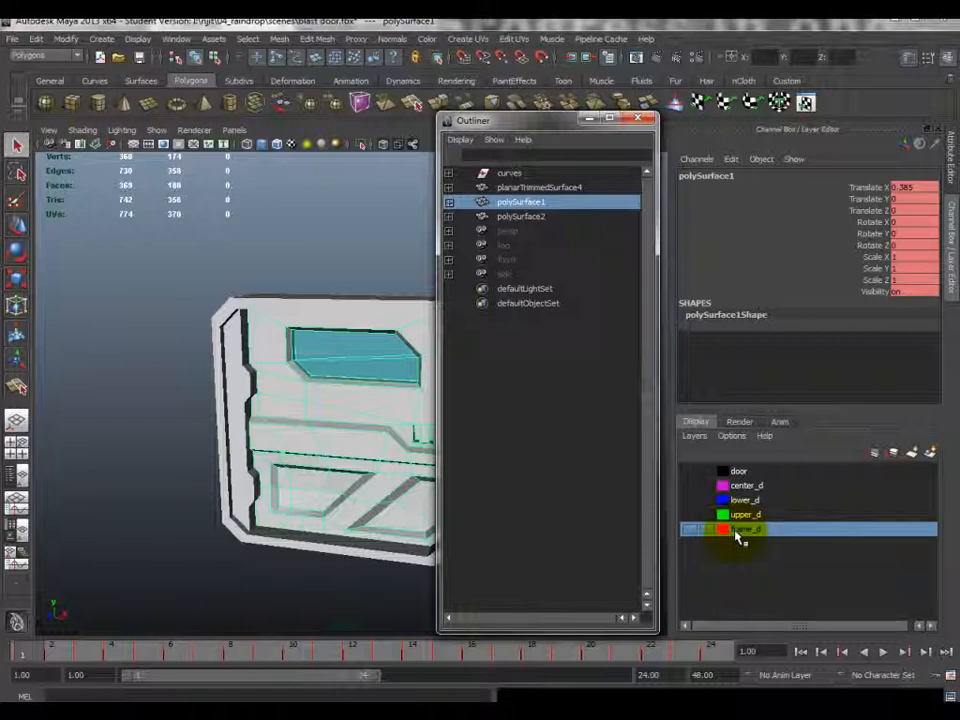
# - Select all display layers from door through frame_d and delete them
pyautogui.click(739, 472)
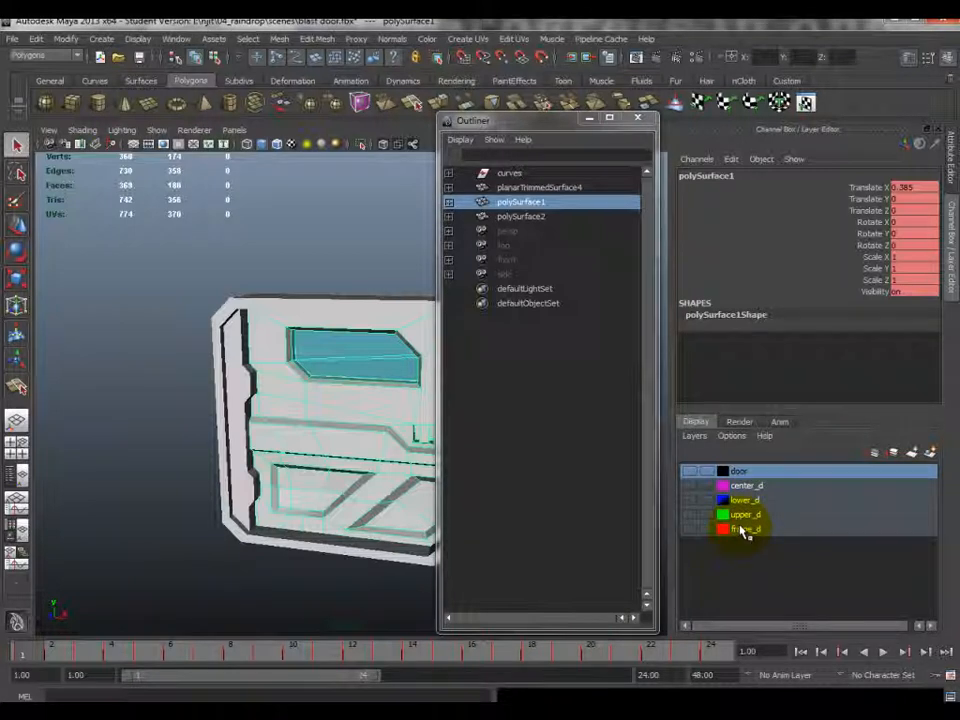
pyautogui.click(698, 440)
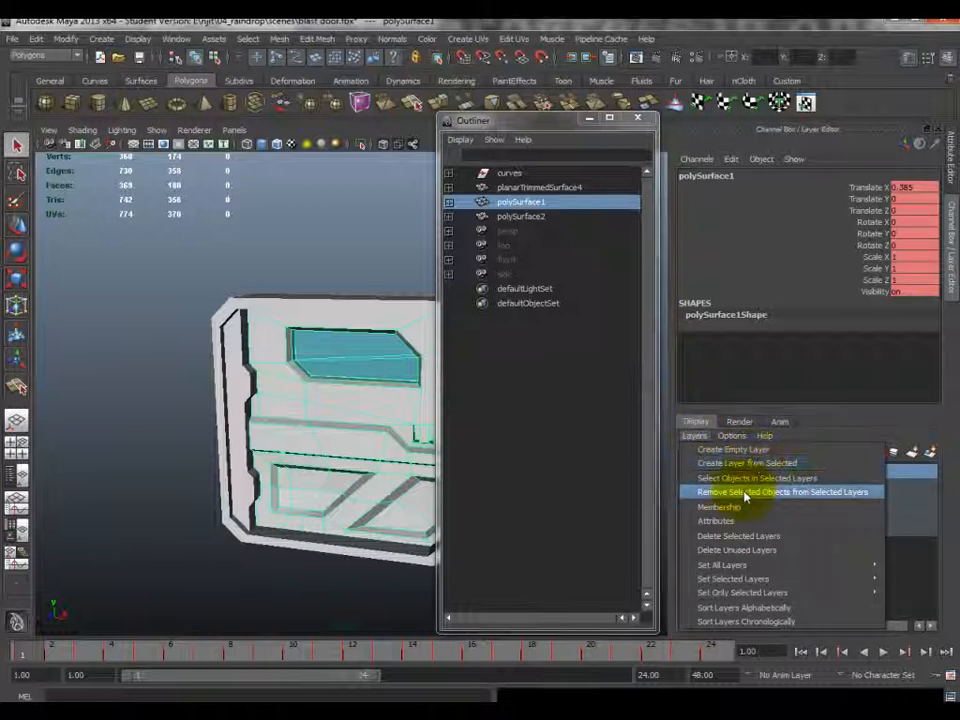
pyautogui.click(721, 534)
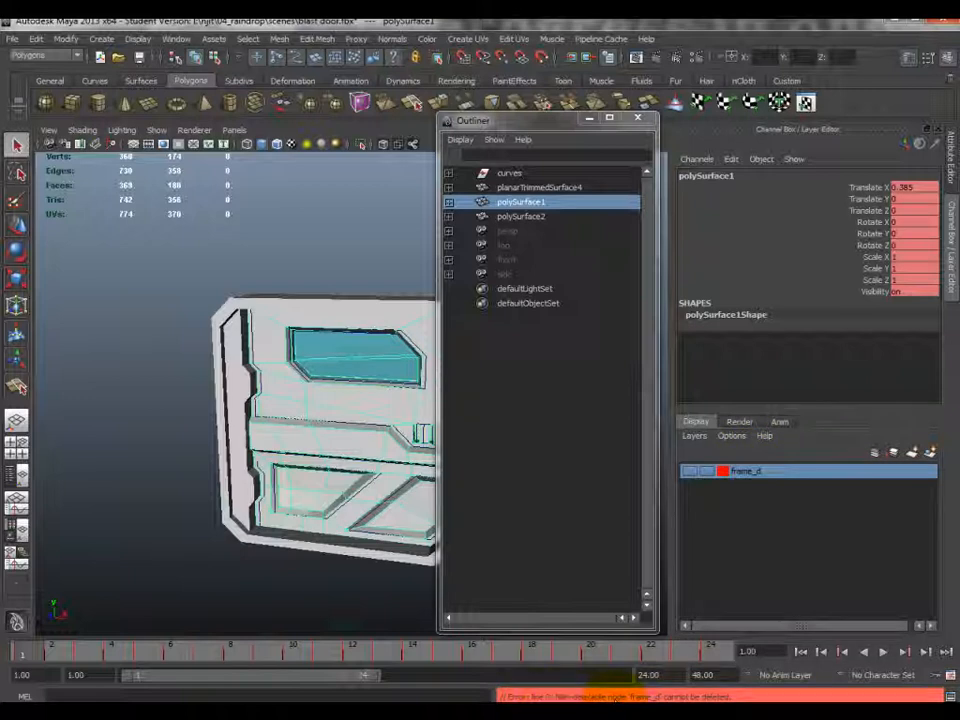
# - Inspect the frame_d layer's settings and read the layer deletion error in the Script Editor
pyautogui.doubleClick(739, 473)
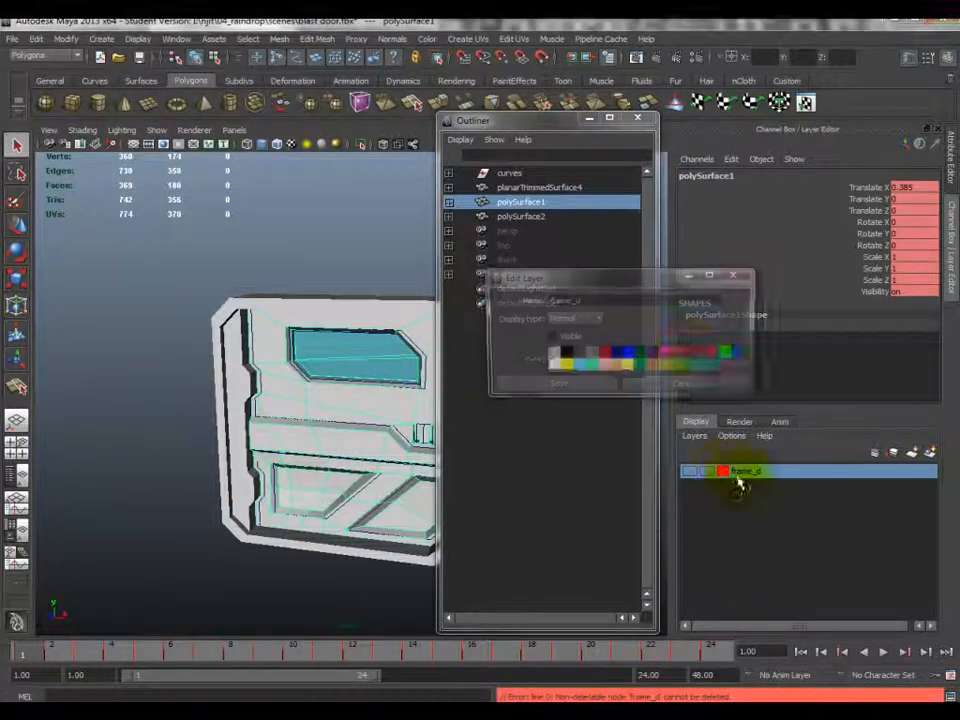
pyautogui.click(740, 276)
pyautogui.click(690, 474)
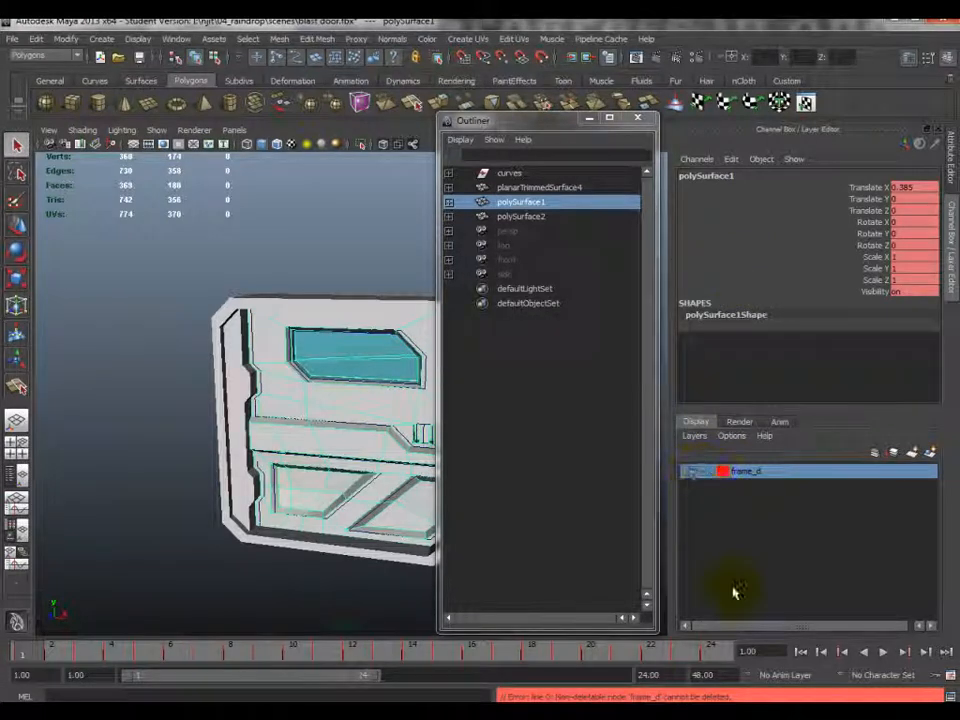
pyautogui.click(949, 695)
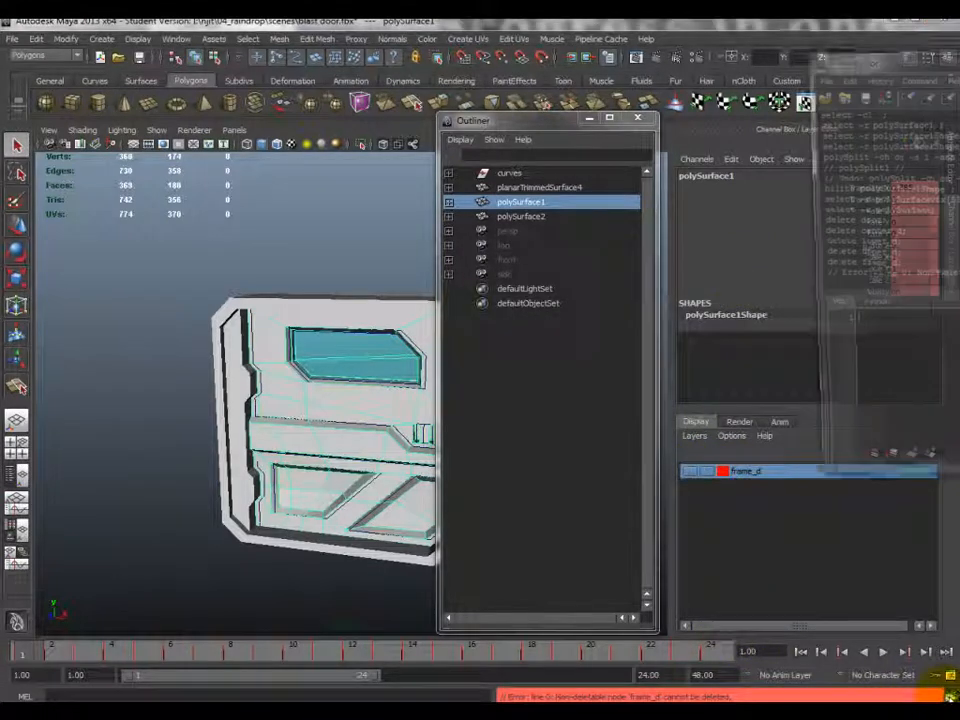
pyautogui.moveTo(832, 59); pyautogui.dragTo(129, 127)
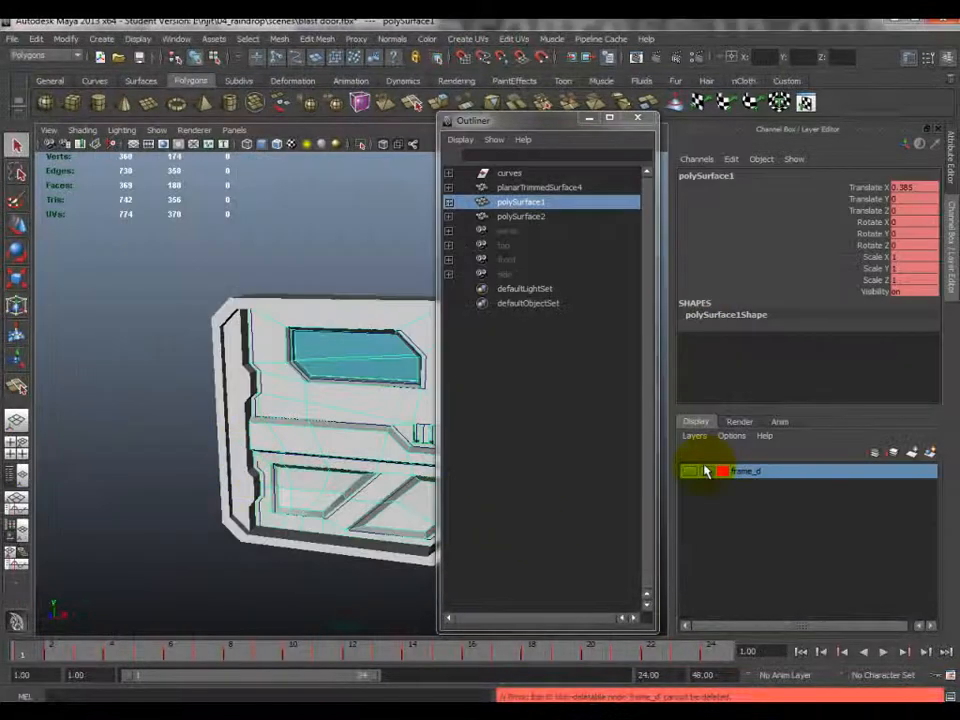
# - Try to empty the frame_d display layer and delete it
pyautogui.rightClick(755, 474)
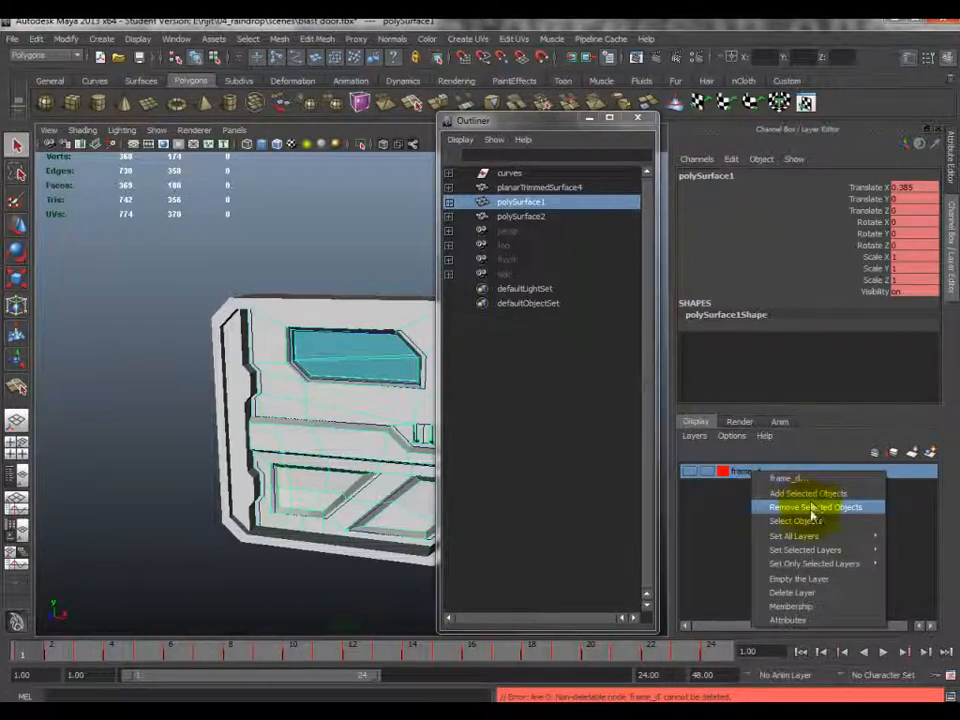
pyautogui.click(813, 581)
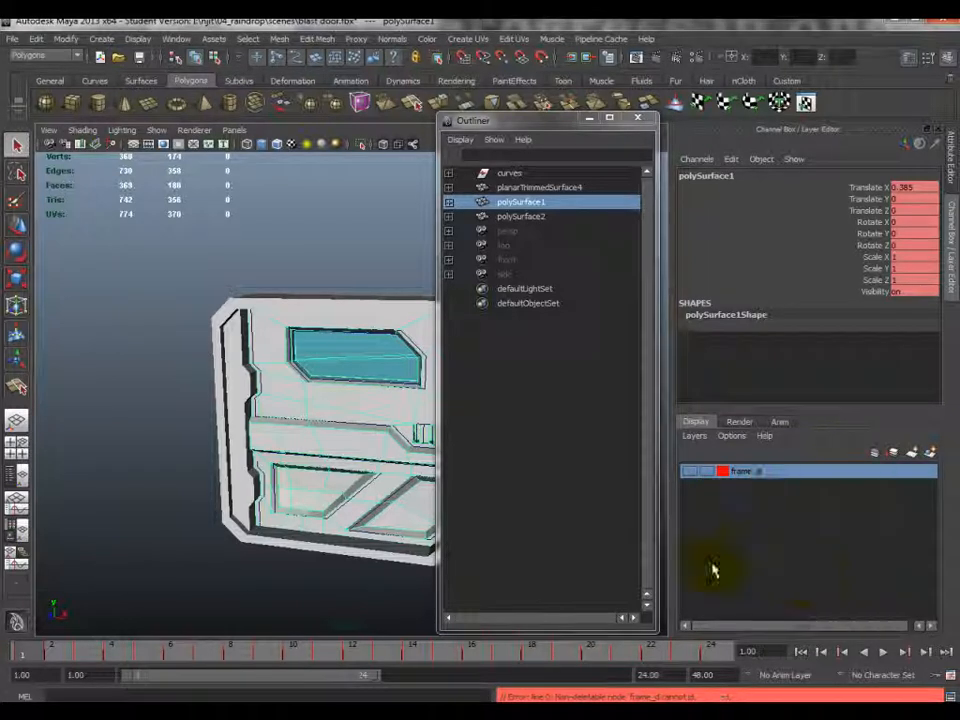
pyautogui.rightClick(748, 472)
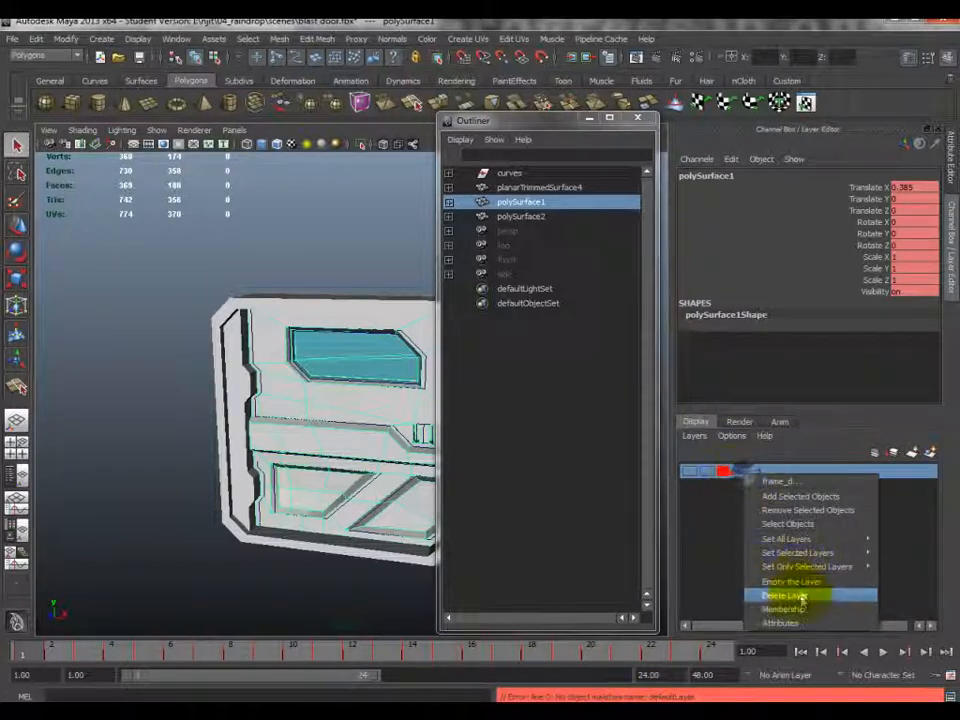
pyautogui.click(800, 596)
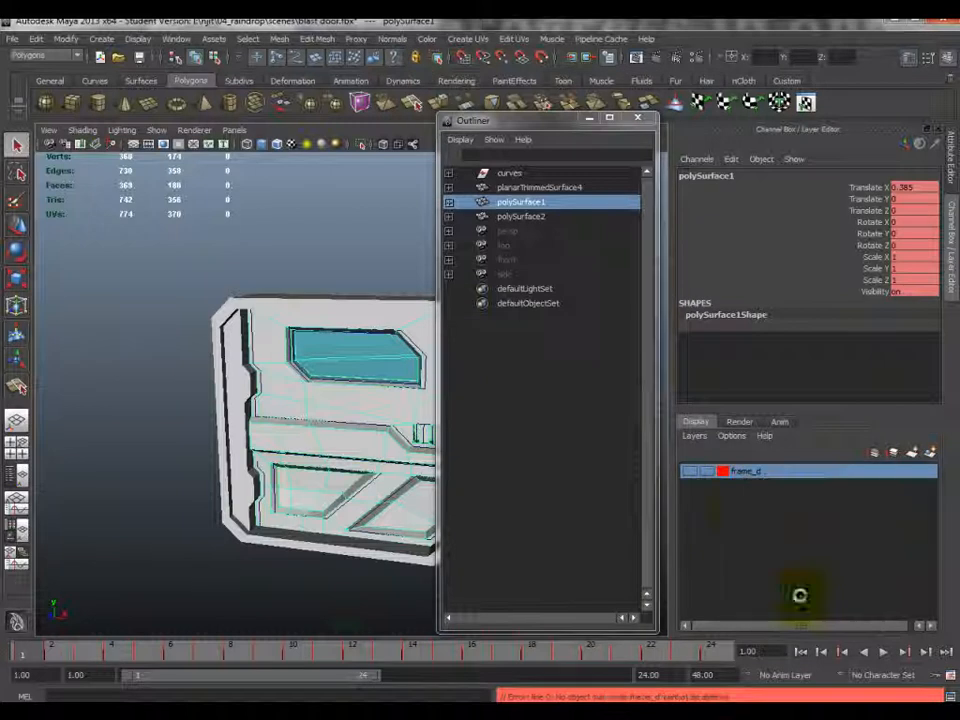
# - Recheck the frame_d layer's settings without saving changes, and try once more to delete the layer
pyautogui.click(710, 472)
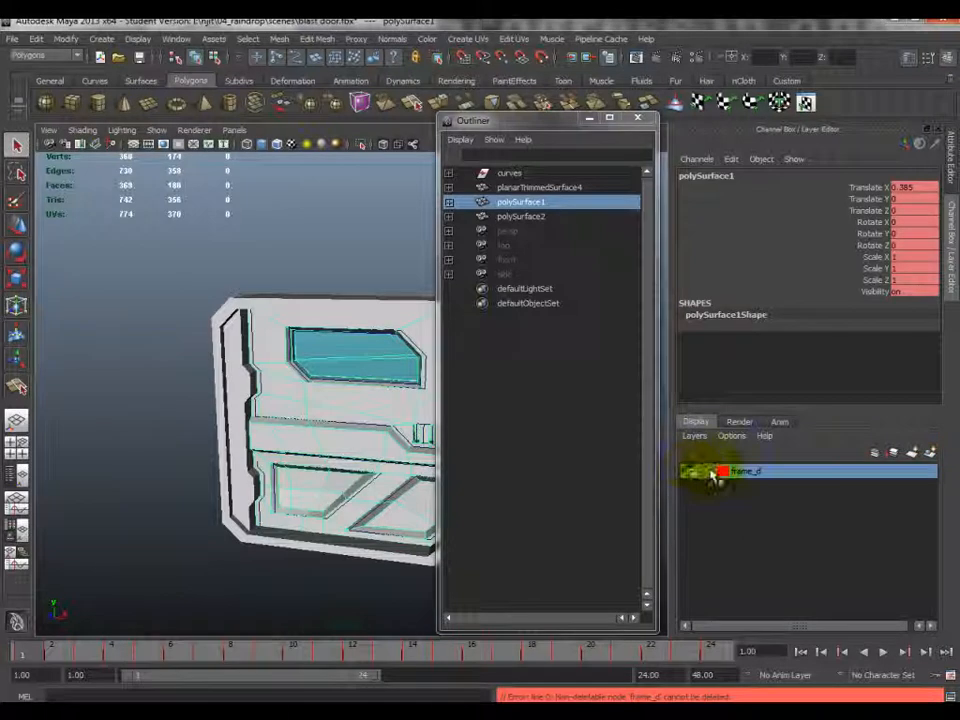
pyautogui.doubleClick(714, 476)
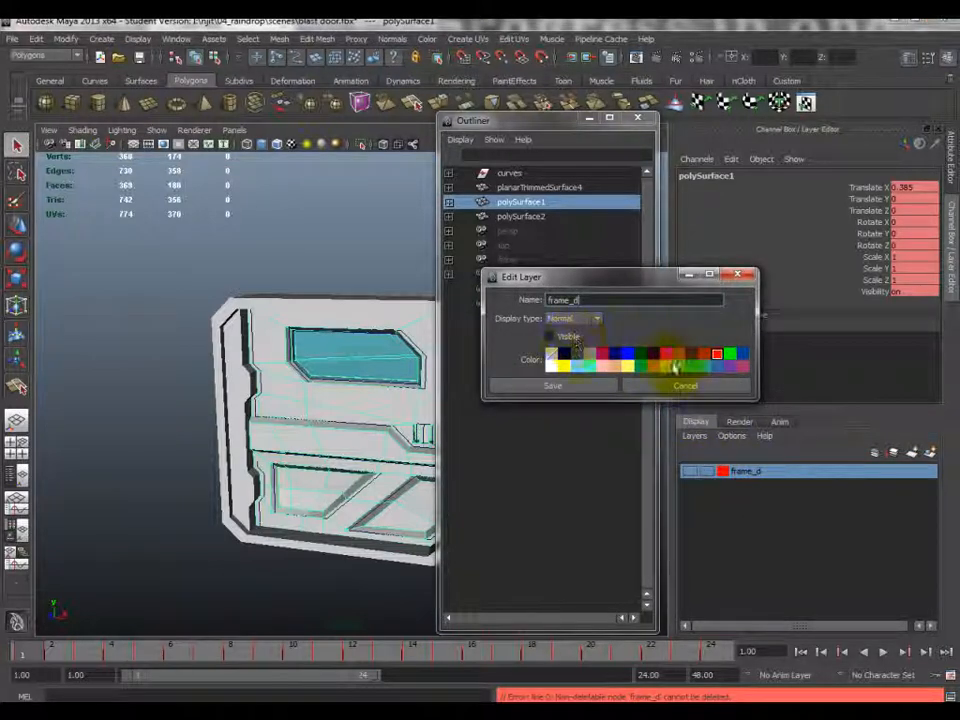
pyautogui.click(678, 387)
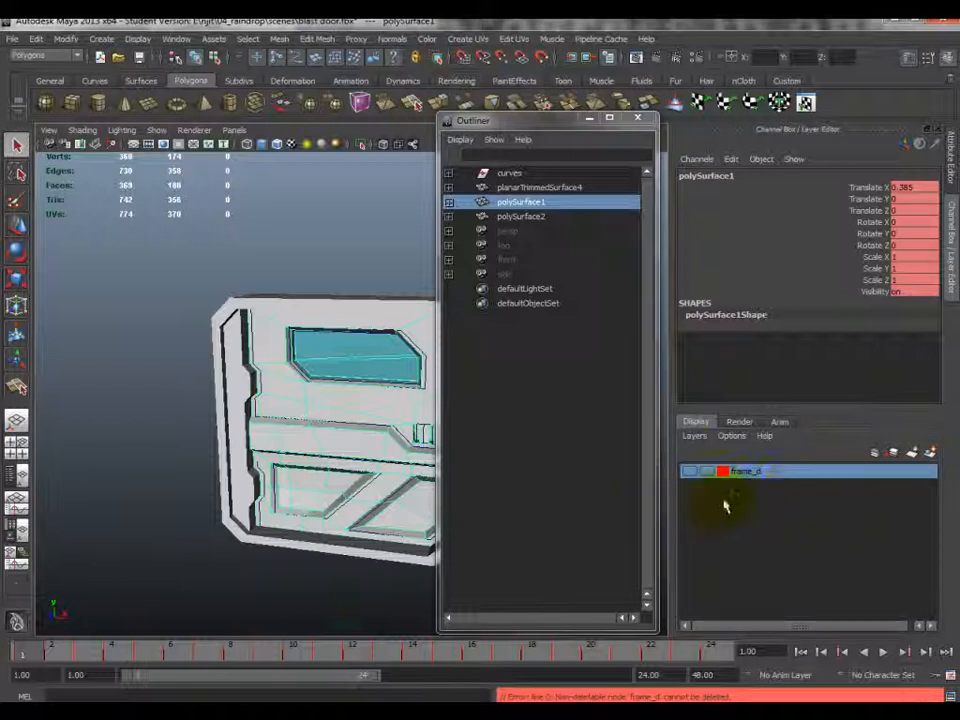
pyautogui.rightClick(757, 471)
pyautogui.click(811, 596)
pyautogui.rightClick(757, 472)
pyautogui.click(325, 426)
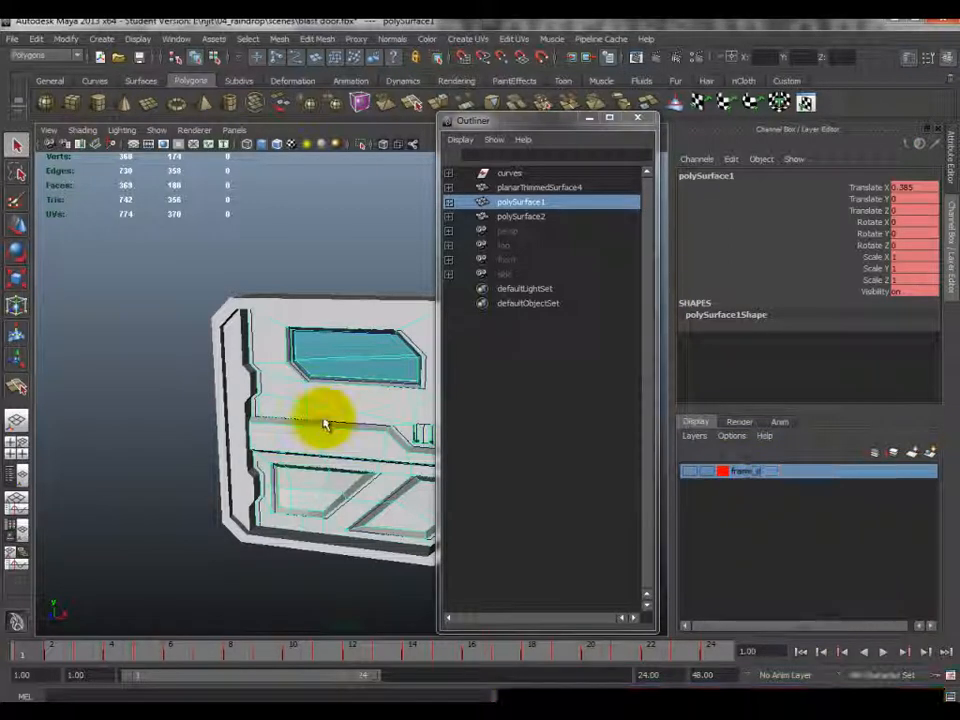
# - Move the Outliner window aside and inspect the attributes and keyed channels of the inner panel and outer door frame
pyautogui.click(950, 176)
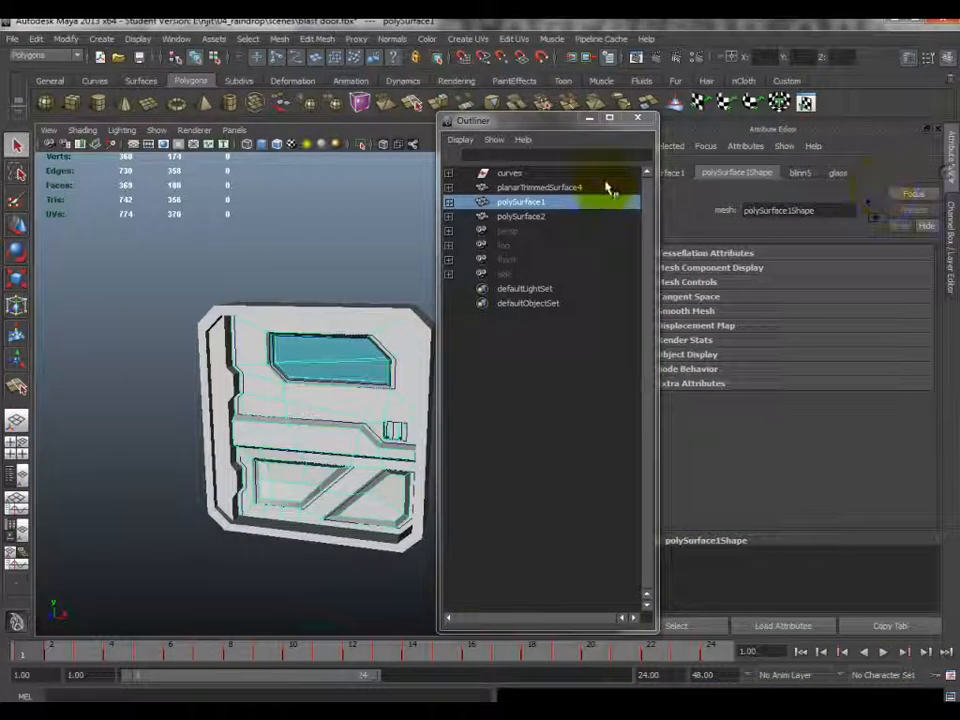
pyautogui.moveTo(564, 128); pyautogui.dragTo(519, 133)
pyautogui.click(205, 366)
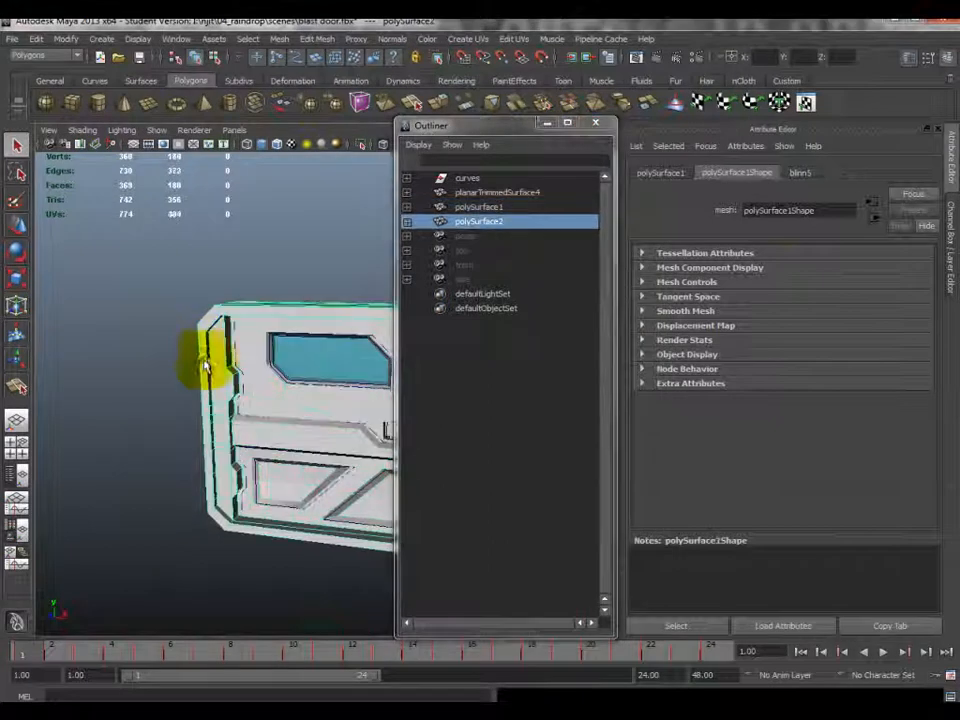
pyautogui.click(945, 270)
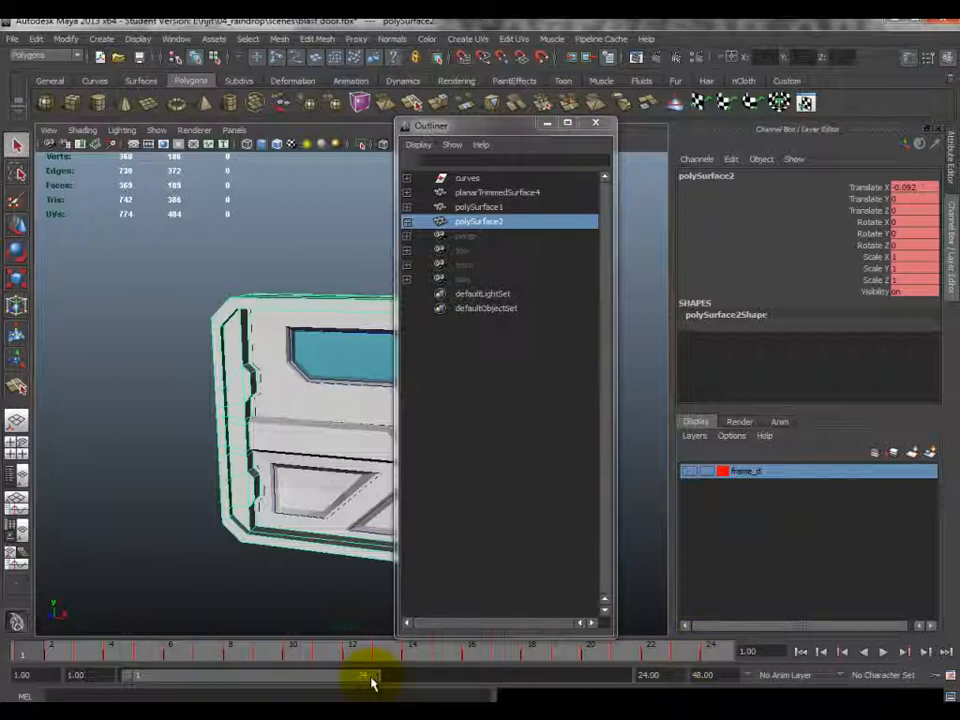
# - Extend the playback range to frame 46 and delete the animation channels of polySurface1 and polySurface2
pyautogui.moveTo(370, 682); pyautogui.dragTo(440, 682)
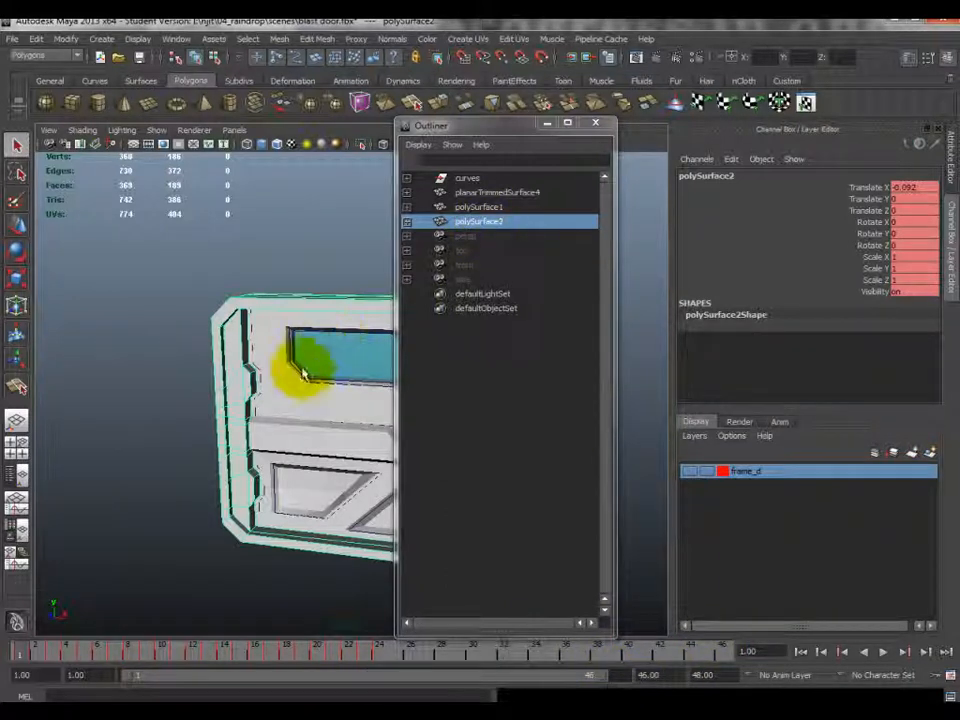
pyautogui.scroll(-4, 253, 364)
pyautogui.keyDown('alt'); pyautogui.moveTo(267, 358); pyautogui.dragTo(207, 338, button='middle'); pyautogui.keyUp('alt')
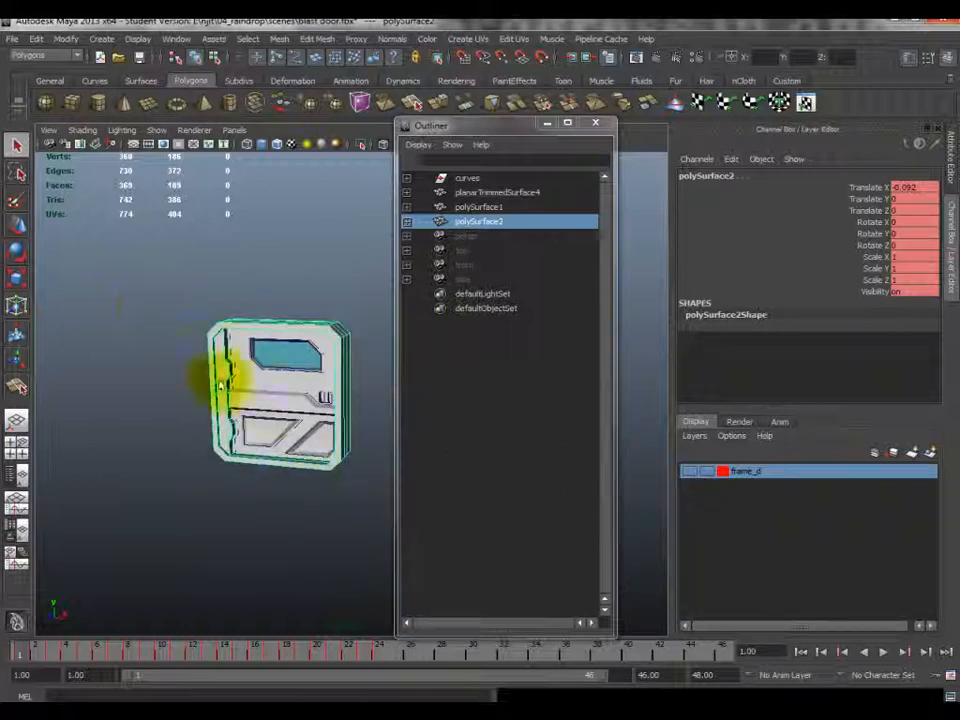
pyautogui.moveTo(150, 304); pyautogui.dragTo(369, 557)
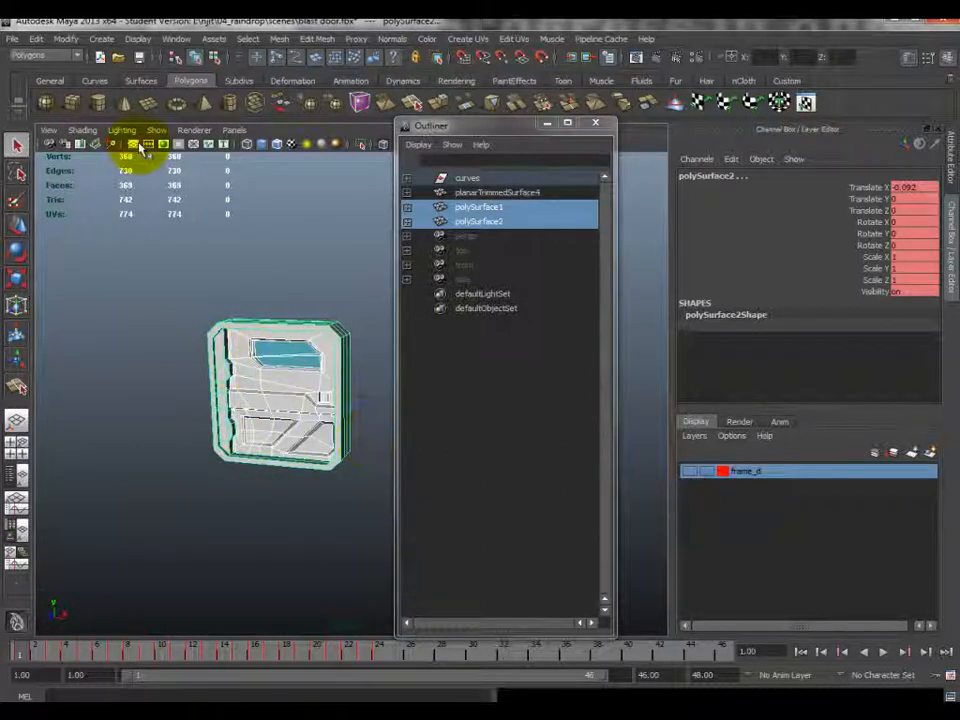
pyautogui.click(38, 39)
pyautogui.moveTo(150, 160)
pyautogui.click(257, 209)
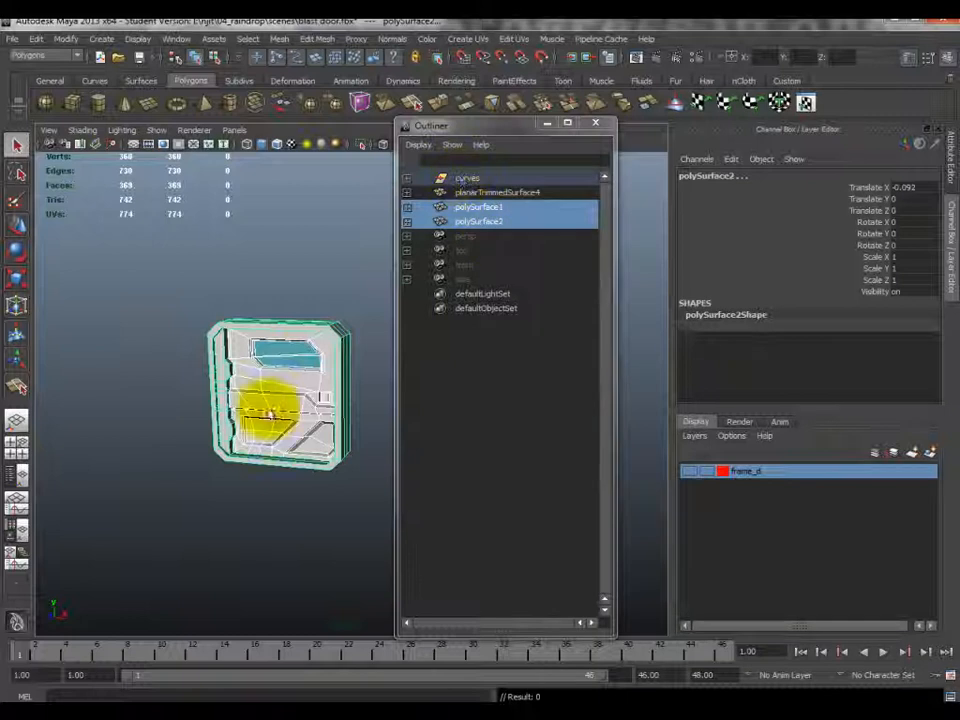
# - Compare the channels of planarTrimmedSurface4 and polySurface1 for remaining keyframes
pyautogui.click(476, 195)
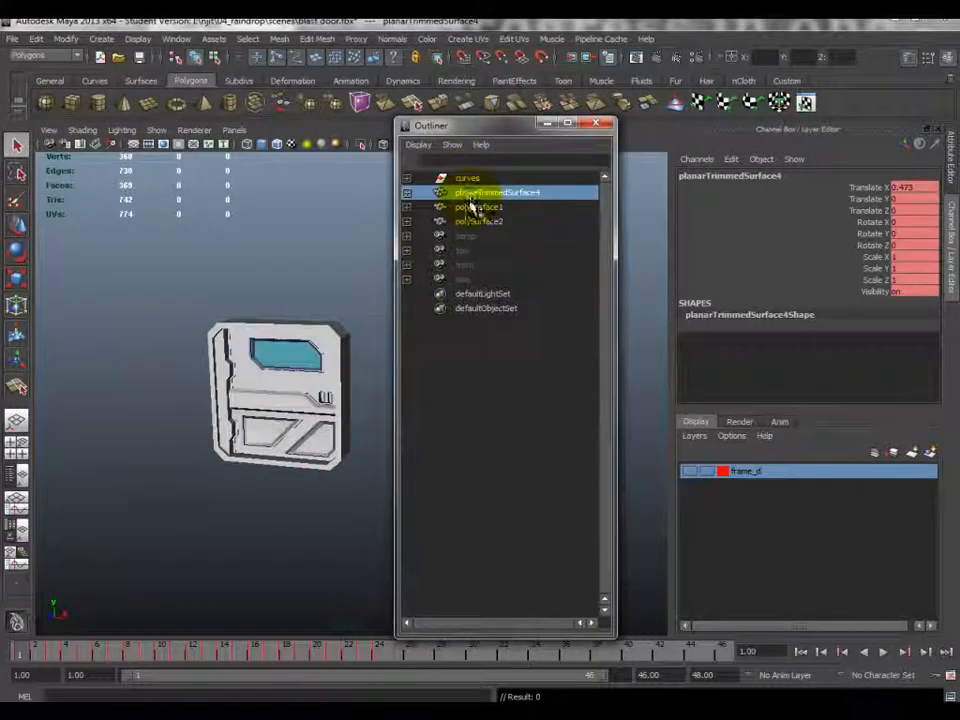
pyautogui.click(476, 210)
pyautogui.click(471, 207)
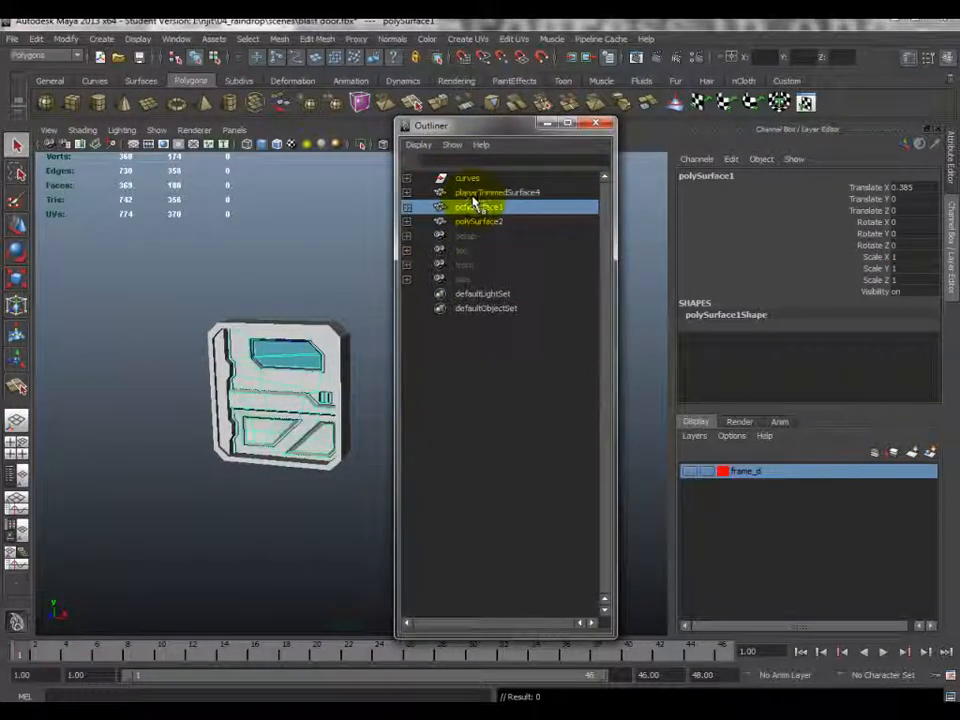
# - Move planarTrimmedSurface4 along X to about -24.5 to check for geometry, and delete the object
pyautogui.click(476, 193)
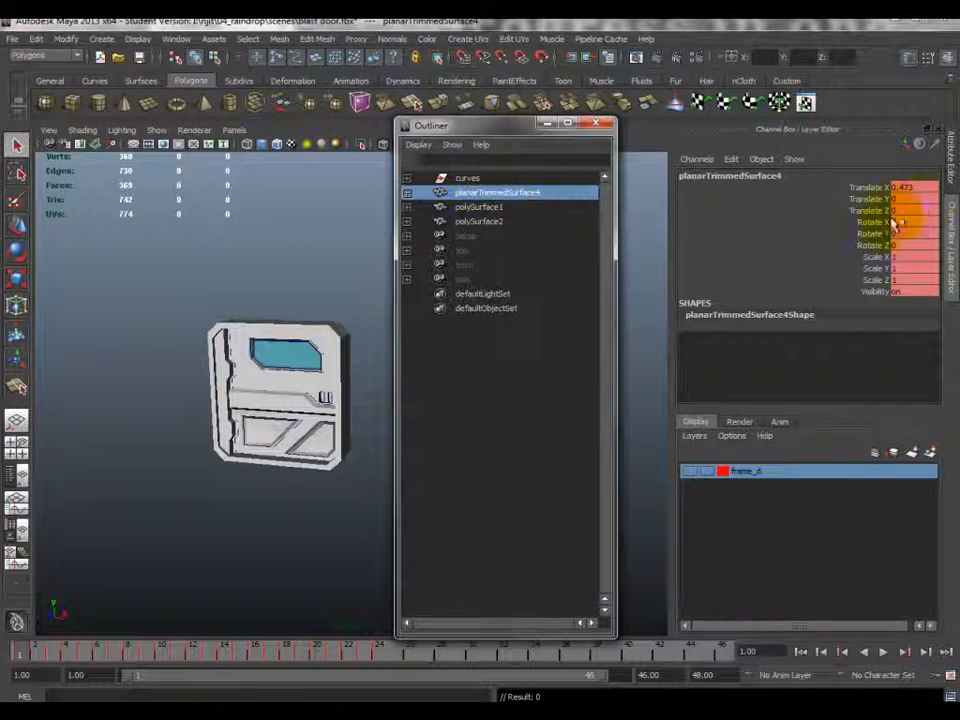
pyautogui.press('w')
pyautogui.moveTo(378, 373); pyautogui.dragTo(204, 395)
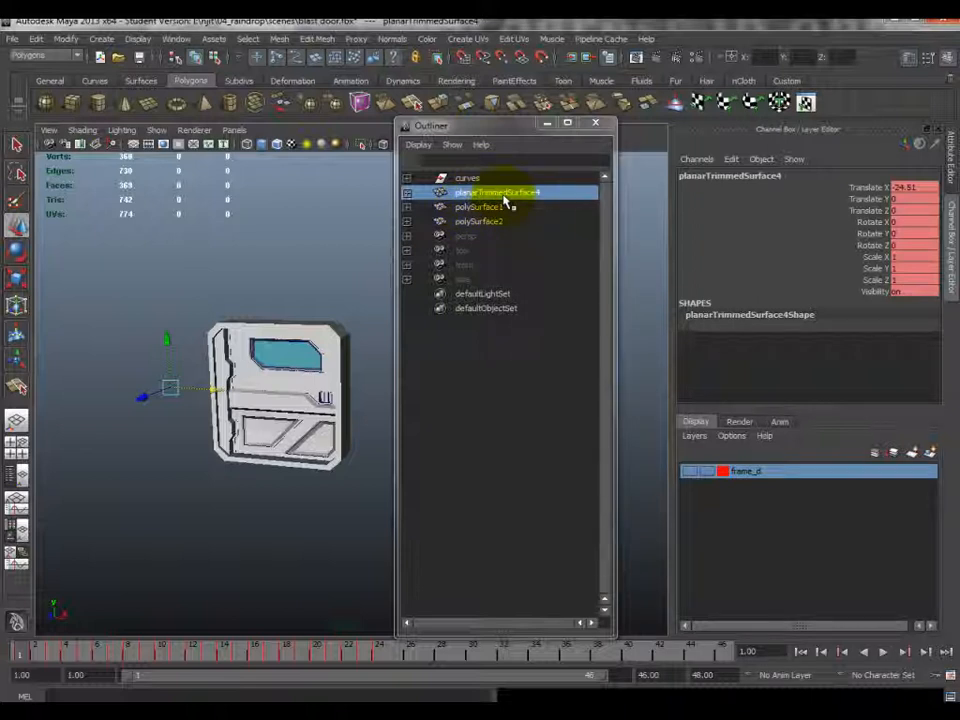
pyautogui.press('Delete')
# - Expand the curves group and examine its upper, center, window, lock, lower and frame subgroups against the door
pyautogui.click(467, 179)
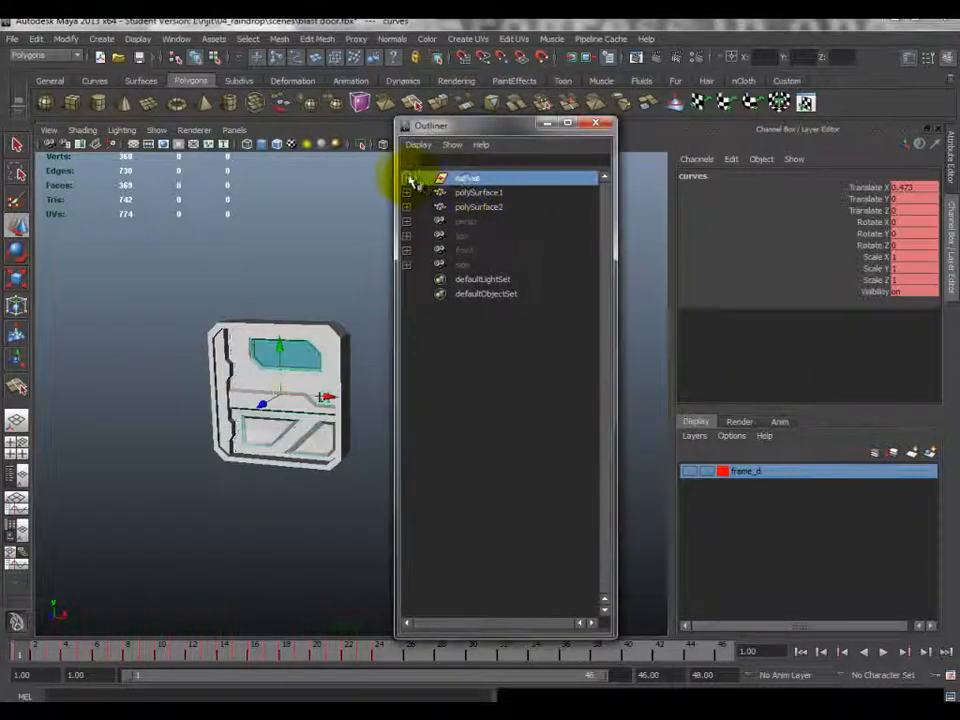
pyautogui.click(407, 178)
pyautogui.click(480, 193)
pyautogui.click(483, 207)
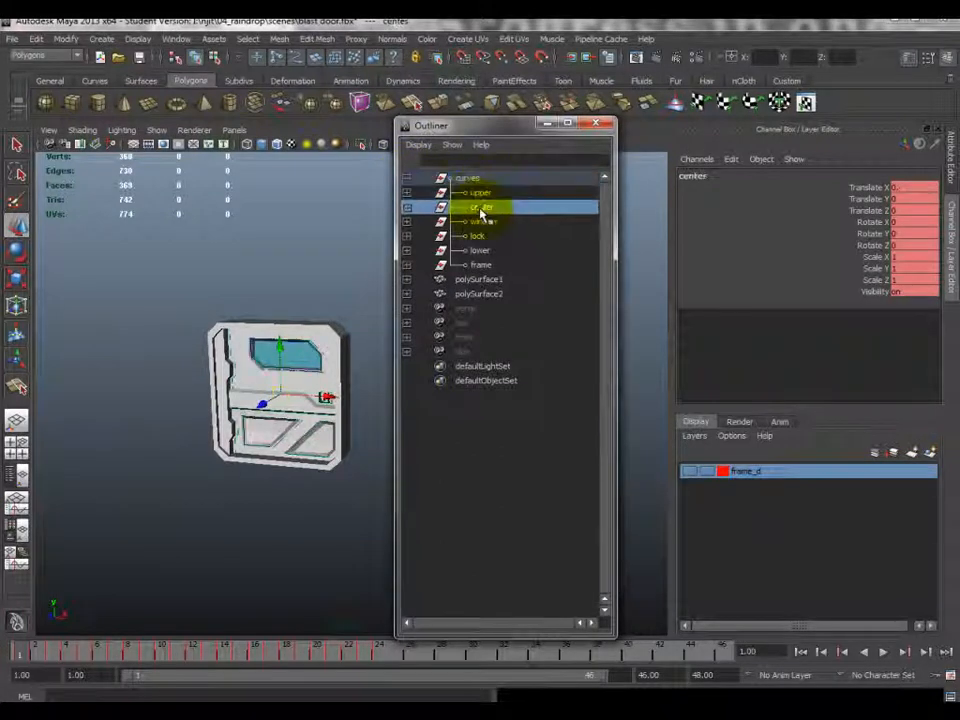
pyautogui.click(484, 221)
pyautogui.click(484, 238)
pyautogui.click(484, 252)
pyautogui.click(484, 266)
pyautogui.click(485, 252)
pyautogui.click(485, 239)
pyautogui.click(484, 221)
pyautogui.click(482, 193)
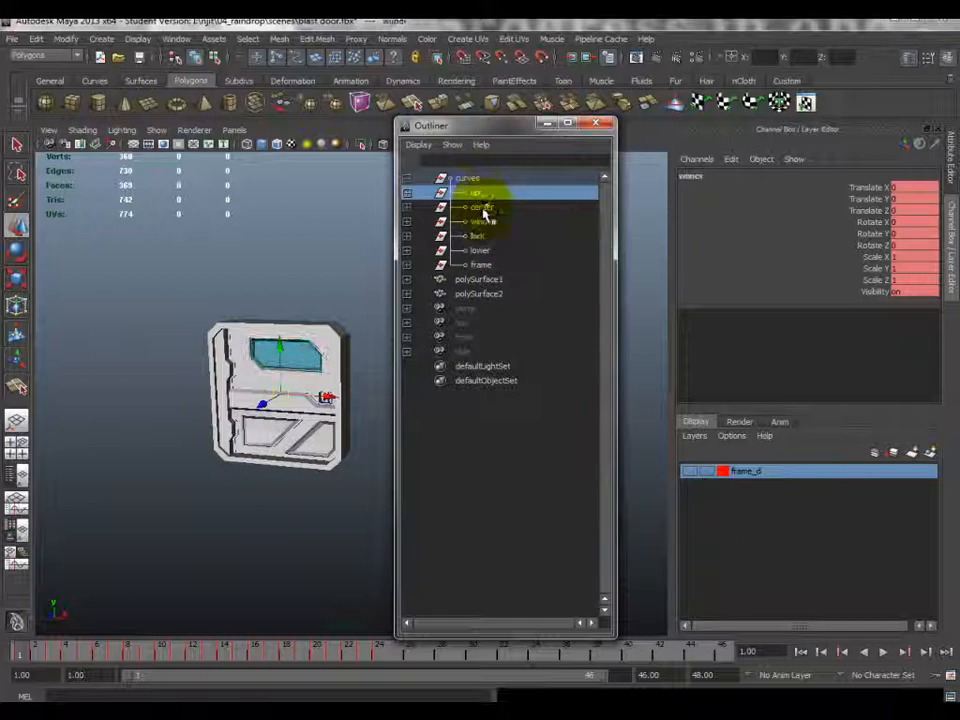
pyautogui.click(481, 206)
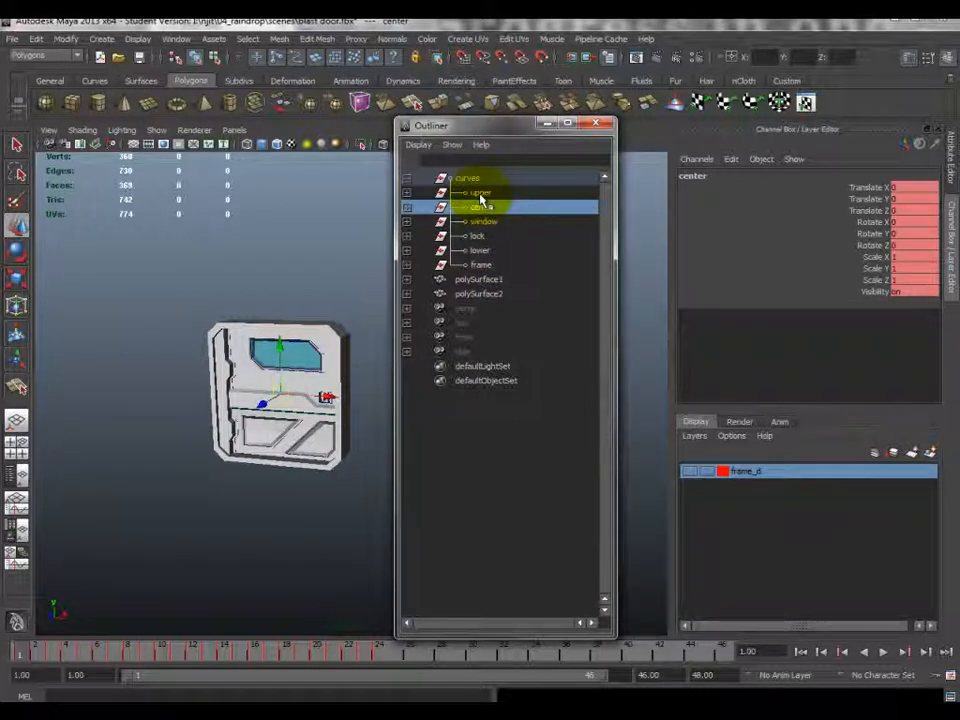
# - Delete the whole curves group from the scene
pyautogui.click(468, 178)
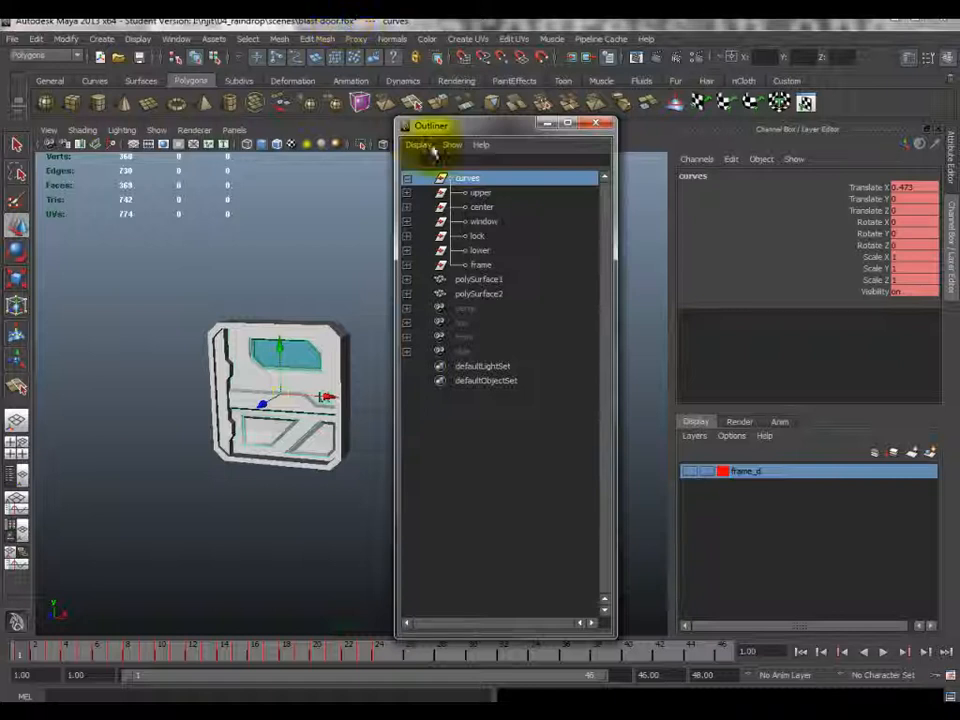
pyautogui.press('Delete')
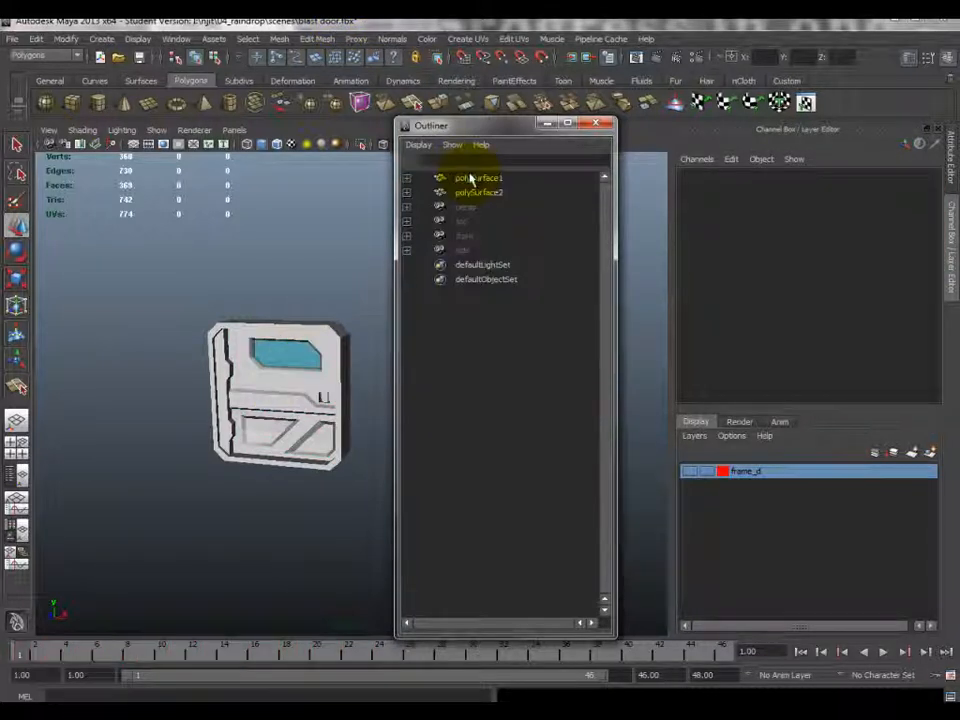
# - Examine polySurface1 and polySurface2 one after the other to see which door part each contains
pyautogui.click(476, 180)
pyautogui.keyDown('alt'); pyautogui.moveTo(257, 263); pyautogui.dragTo(287, 260); pyautogui.keyUp('alt')
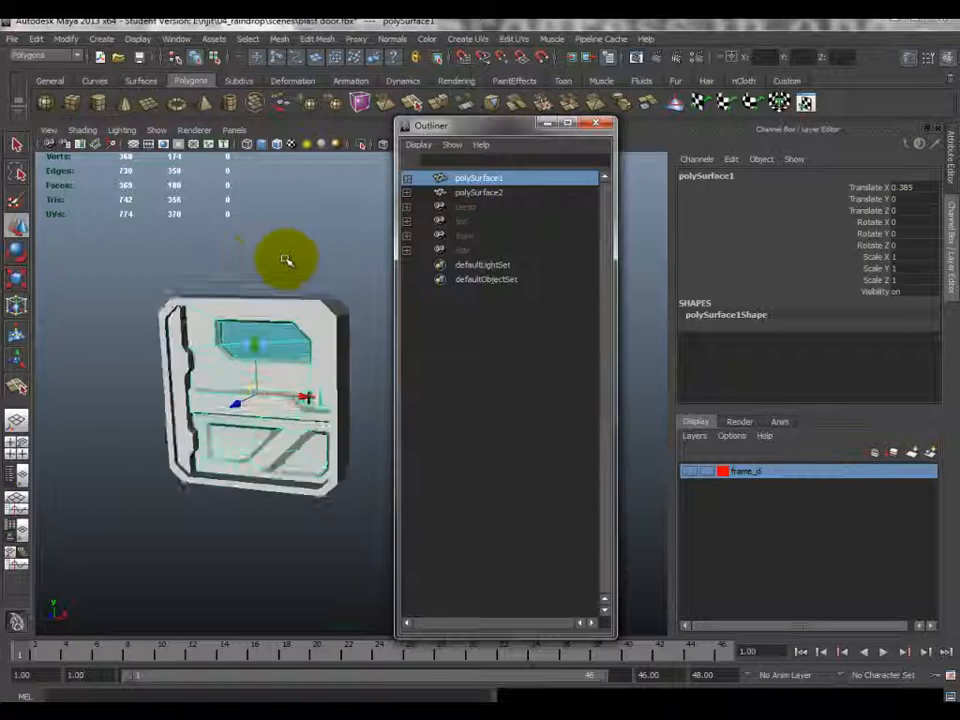
pyautogui.scroll(3, 287, 261)
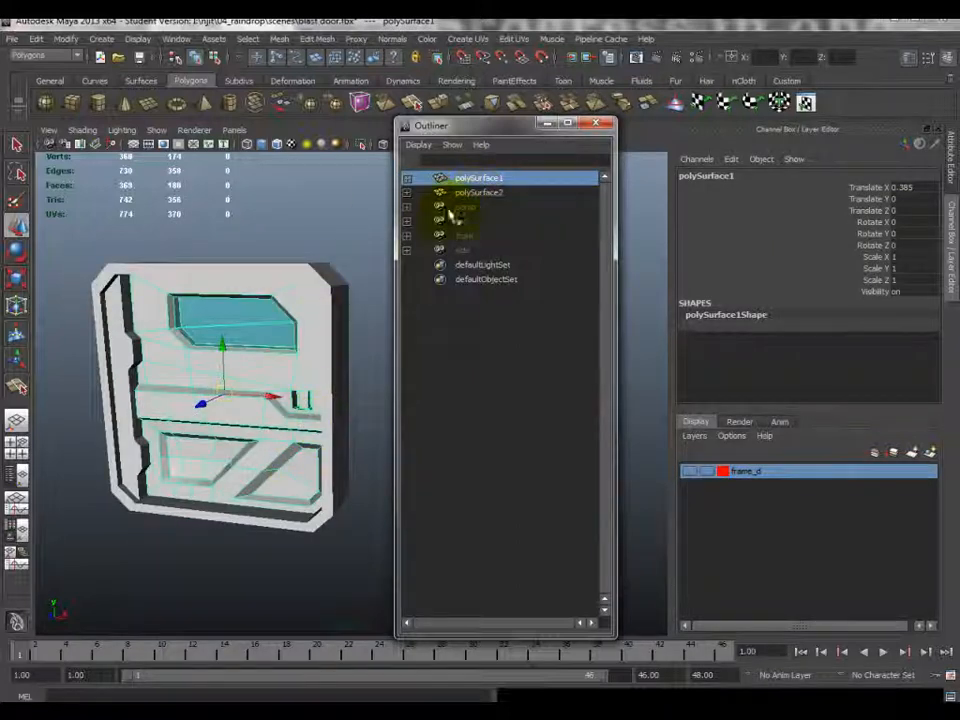
pyautogui.click(504, 193)
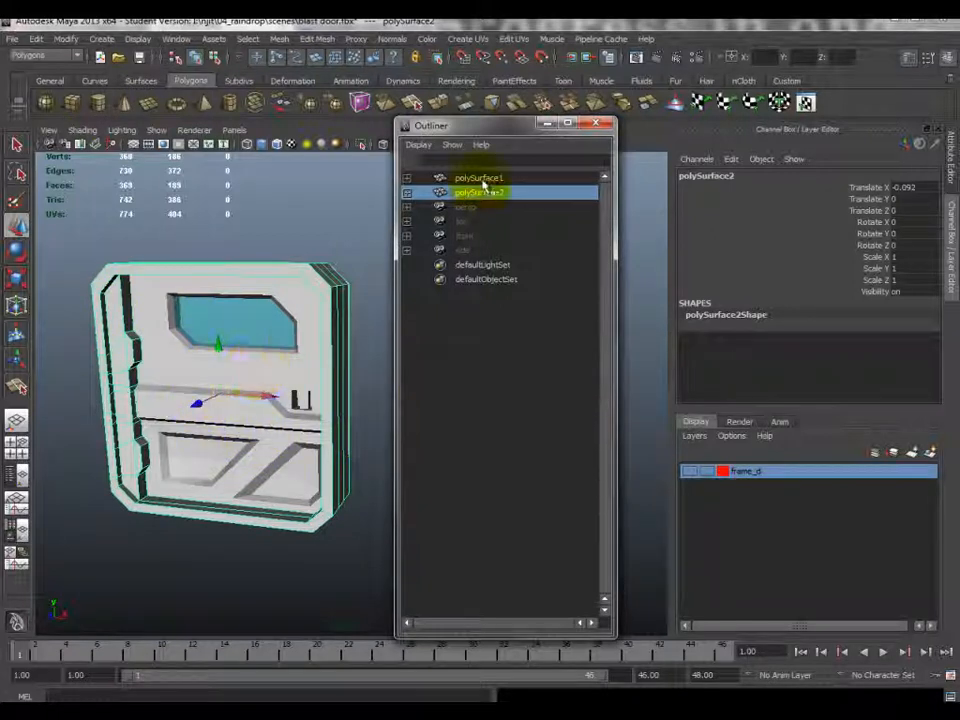
pyautogui.click(484, 180)
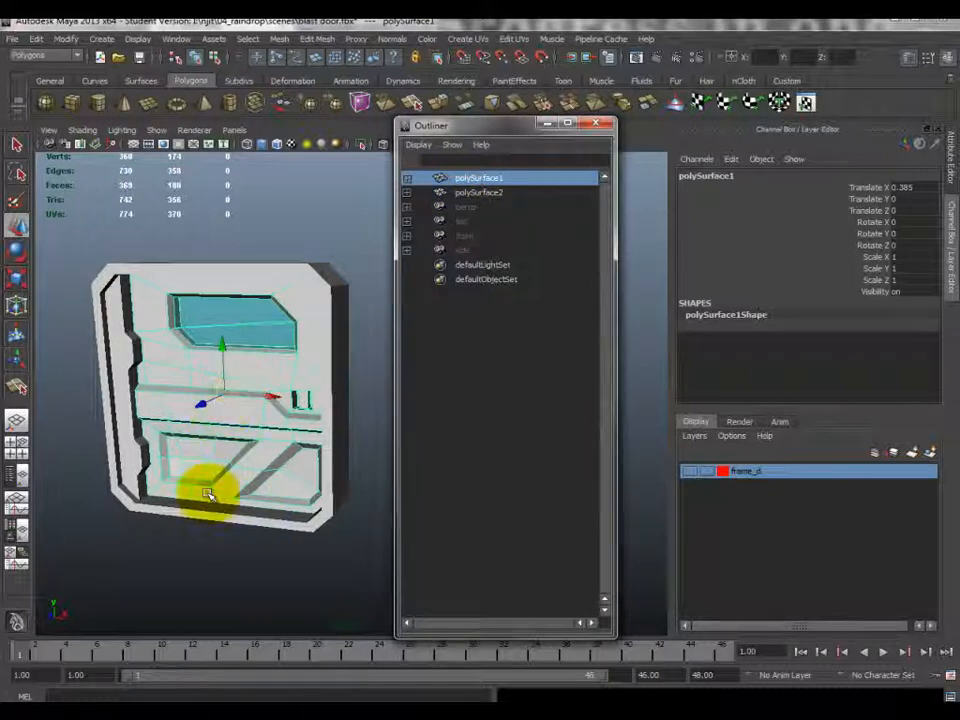
# - Select the inner door panel and the outer frame together and inspect their transform values
pyautogui.keyDown('alt'); pyautogui.moveTo(212, 510); pyautogui.dragTo(270, 292); pyautogui.keyUp('alt')
pyautogui.moveTo(48, 263); pyautogui.dragTo(242, 480)
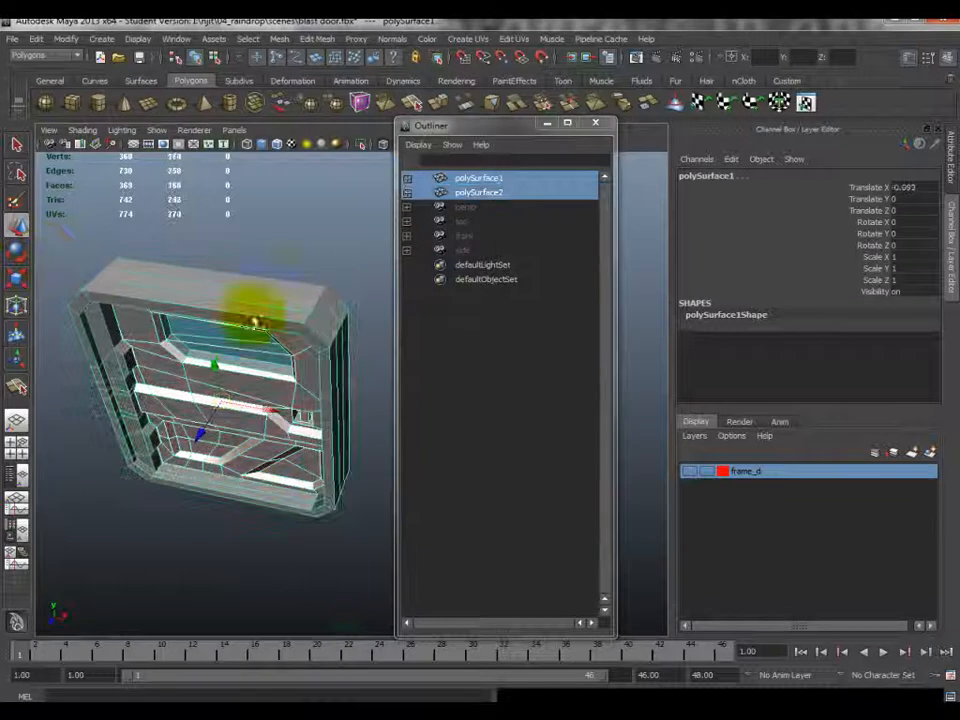
pyautogui.click(55, 52)
pyautogui.click(108, 173)
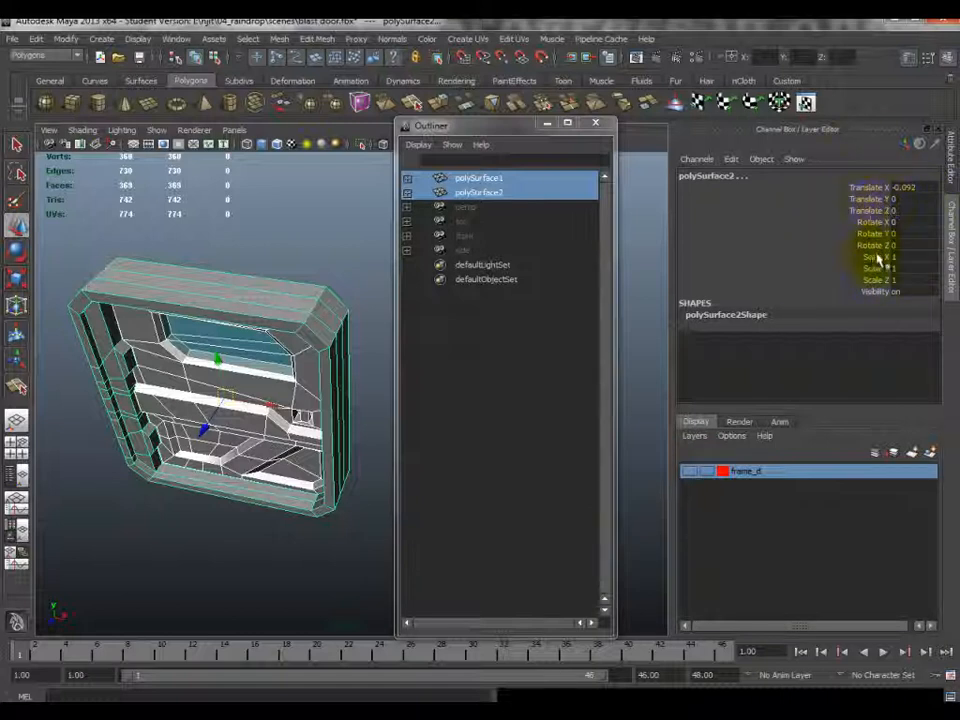
# - Examine the blast door's frame, window and panel details from the front and at an angle
pyautogui.keyDown('alt'); pyautogui.moveTo(274, 339); pyautogui.dragTo(183, 118); pyautogui.keyUp('alt')
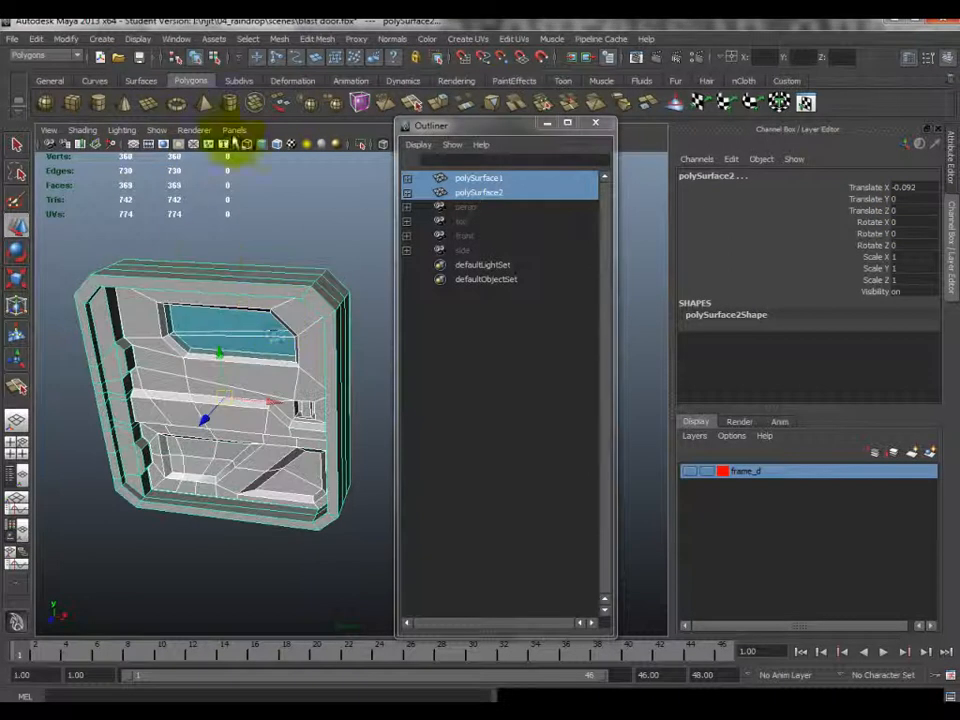
pyautogui.keyDown('alt'); pyautogui.moveTo(197, 240); pyautogui.dragTo(268, 321); pyautogui.keyUp('alt')
pyautogui.moveTo(508, 130); pyautogui.dragTo(552, 125)
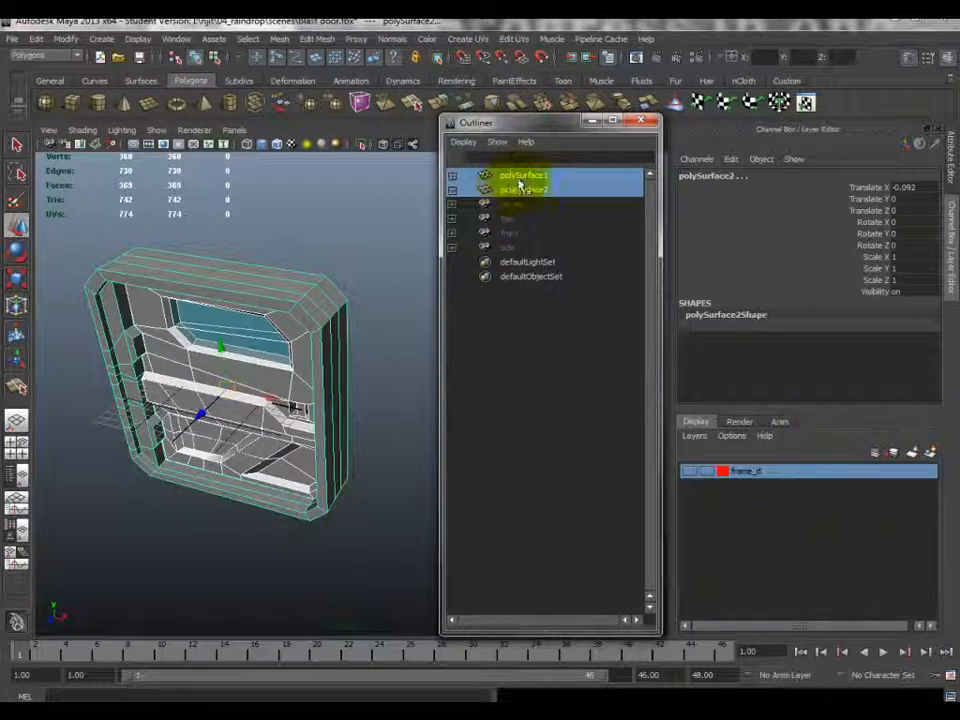
pyautogui.scroll(3, 311, 433)
pyautogui.keyDown('alt'); pyautogui.moveTo(192, 404); pyautogui.dragTo(266, 411, button='middle'); pyautogui.keyUp('alt')
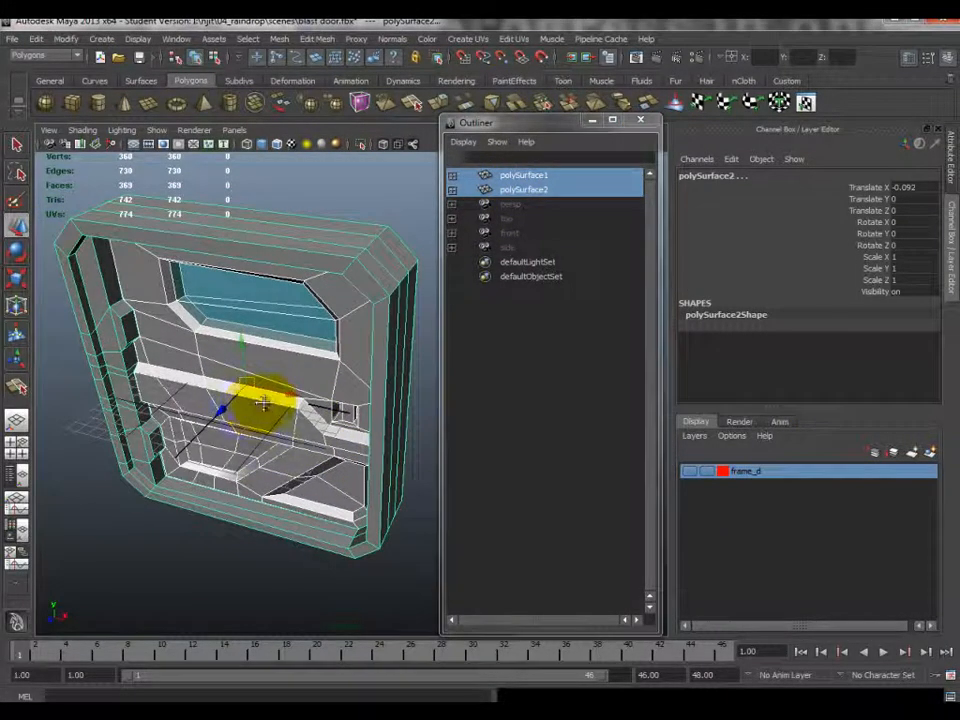
pyautogui.keyDown('alt'); pyautogui.moveTo(266, 411); pyautogui.dragTo(342, 368); pyautogui.keyUp('alt')
pyautogui.scroll(3, 263, 390)
pyautogui.scroll(-3, 266, 395)
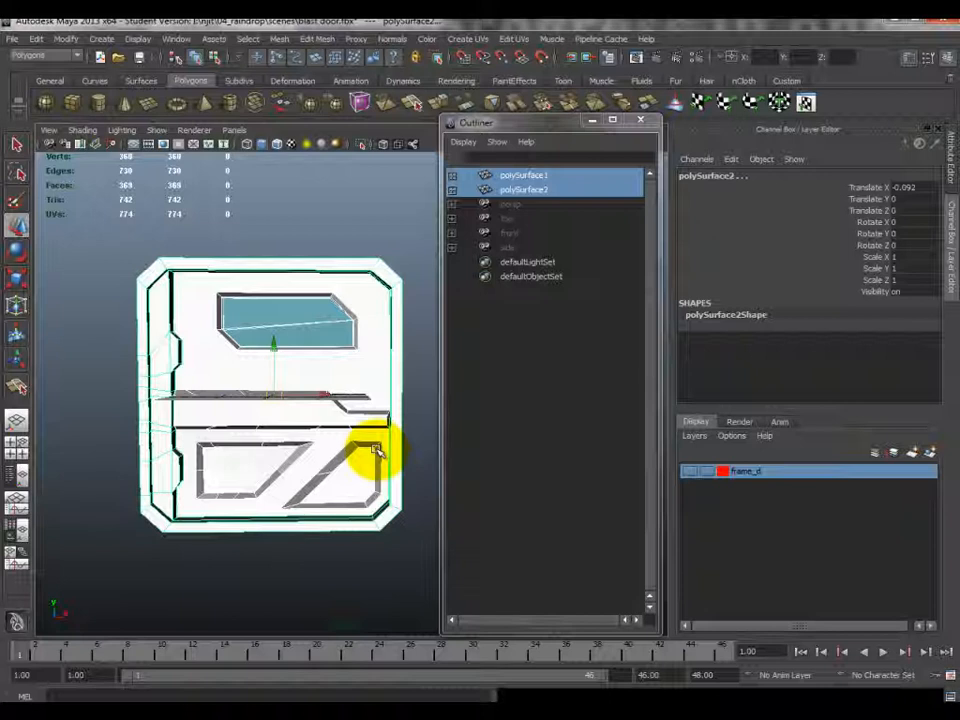
pyautogui.keyDown('alt'); pyautogui.moveTo(401, 381); pyautogui.dragTo(328, 392); pyautogui.keyUp('alt')
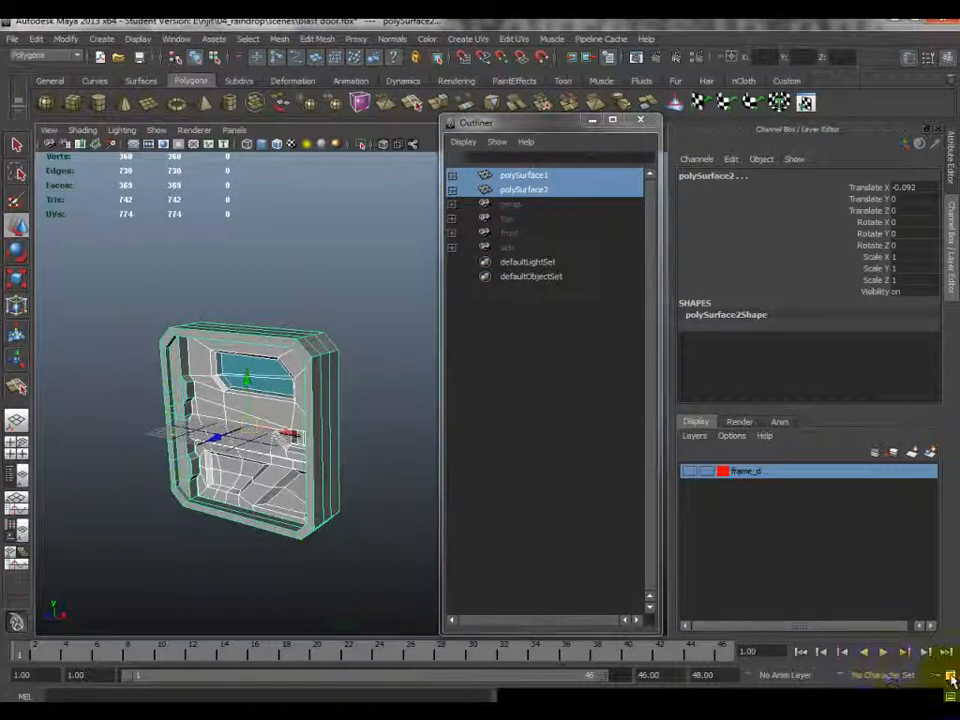
# - Check the scene's linear working unit in the general Settings preferences and close them without saving
pyautogui.click(950, 677)
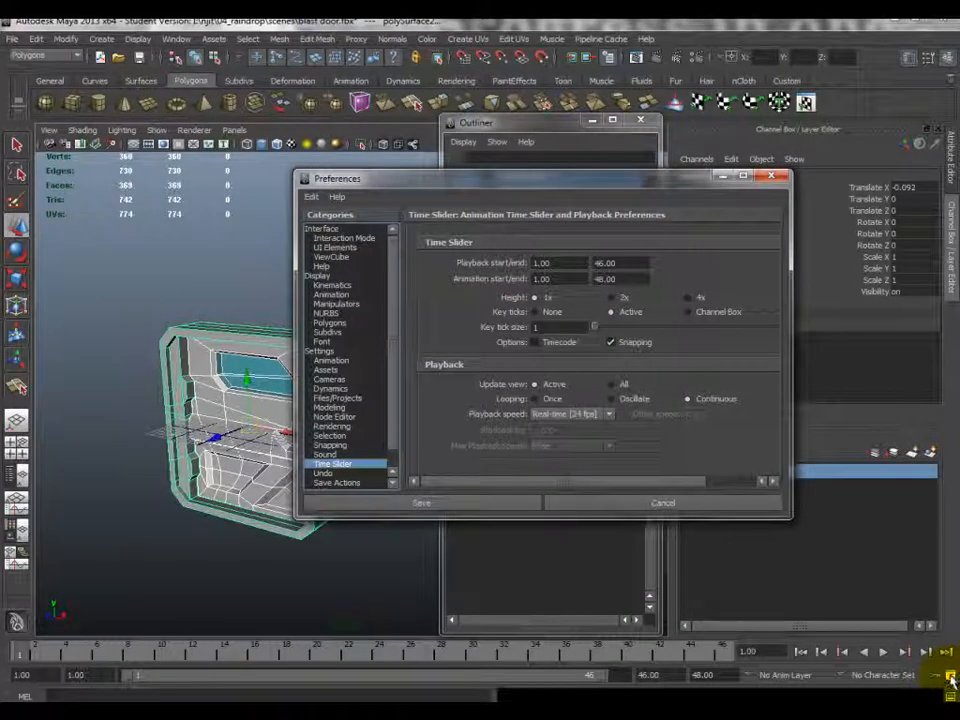
pyautogui.click(320, 351)
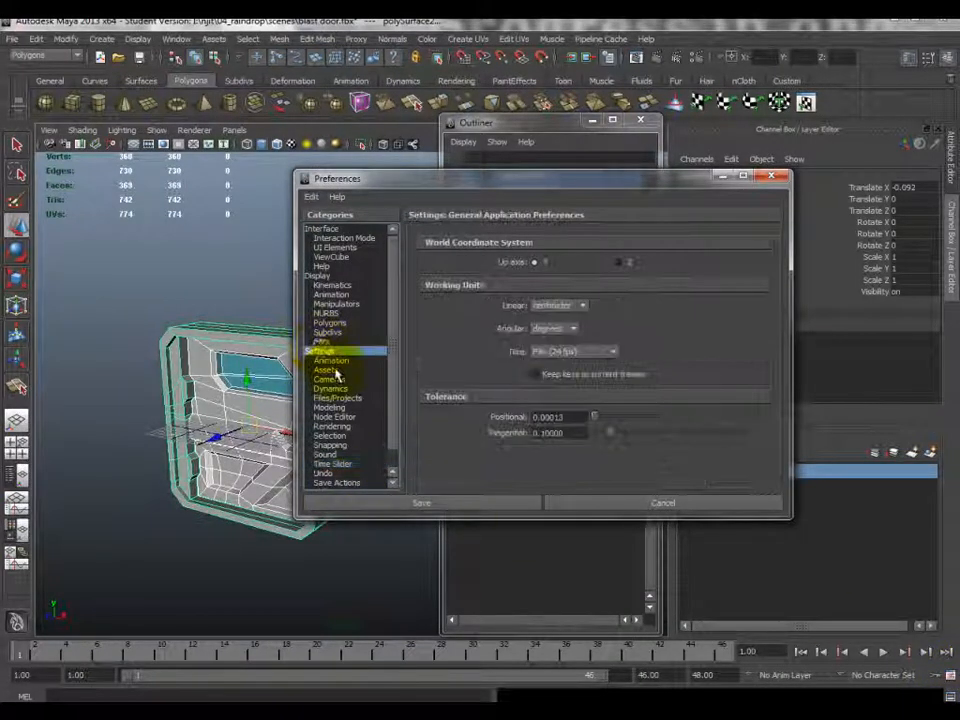
pyautogui.click(560, 306)
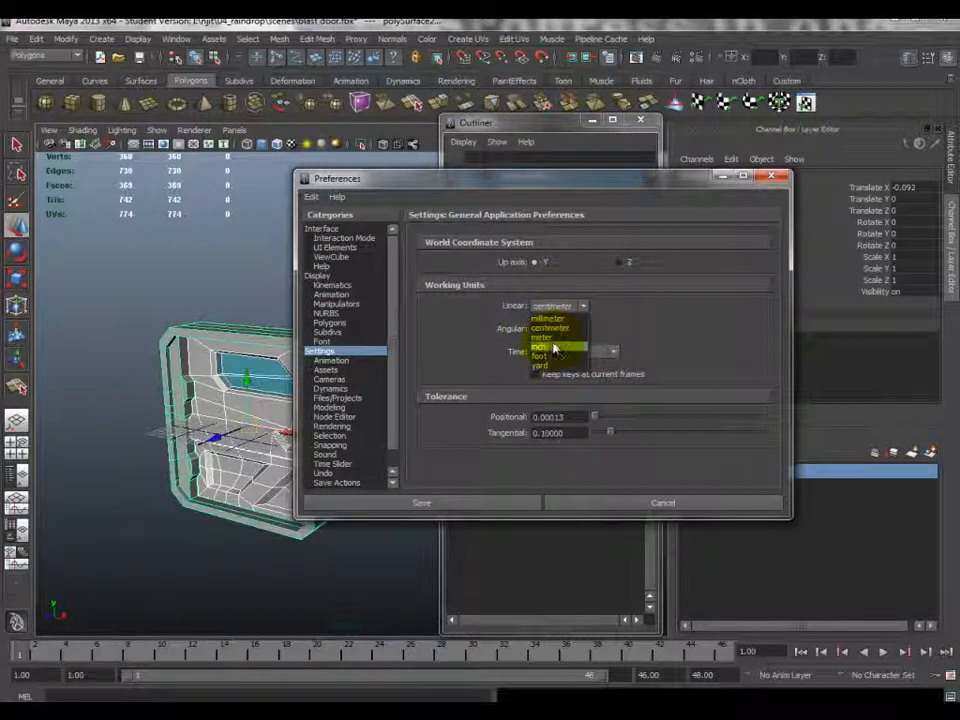
pyautogui.click(552, 308)
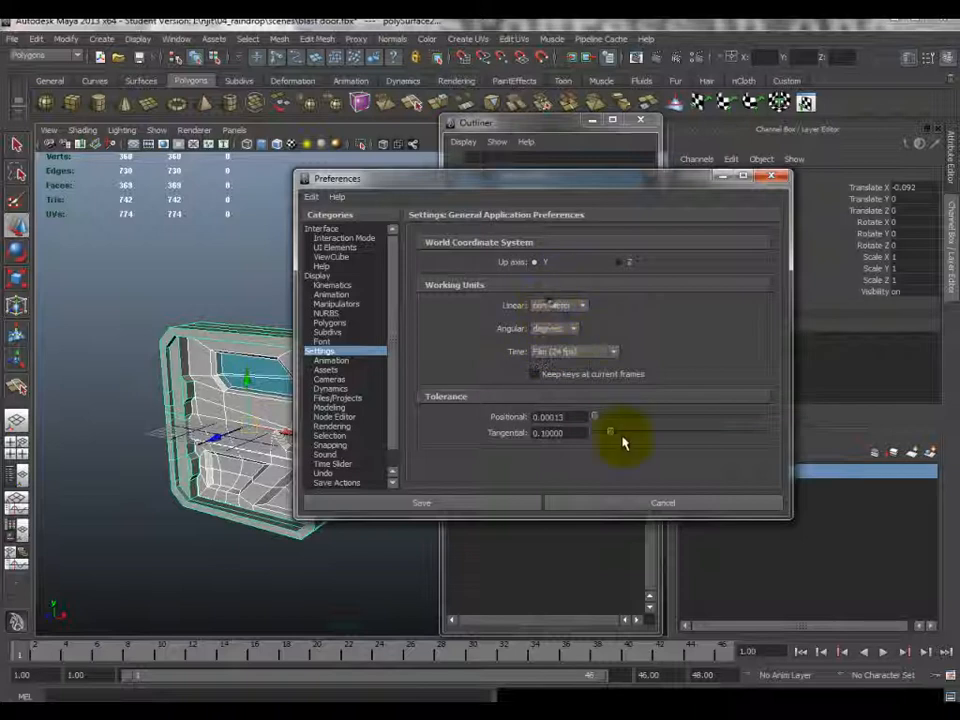
pyautogui.click(606, 507)
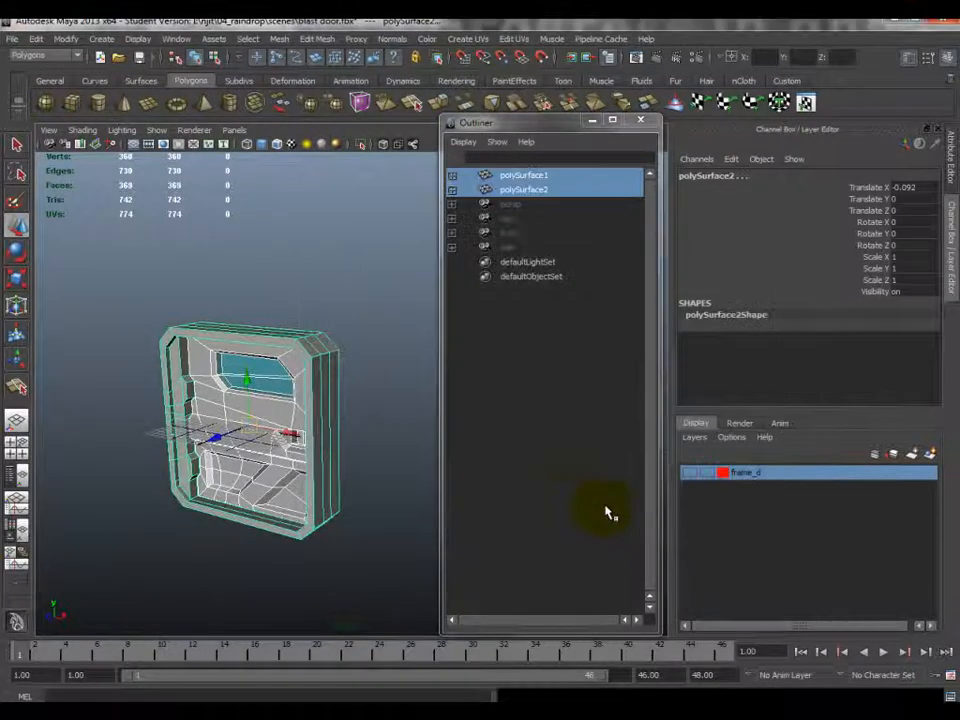
# - Raise the door panel and frame together in the front view to Translate Y 15.078, so the door's base sits on the grid
pyautogui.keyDown('alt'); pyautogui.moveTo(236, 326); pyautogui.dragTo(275, 360); pyautogui.keyUp('alt')
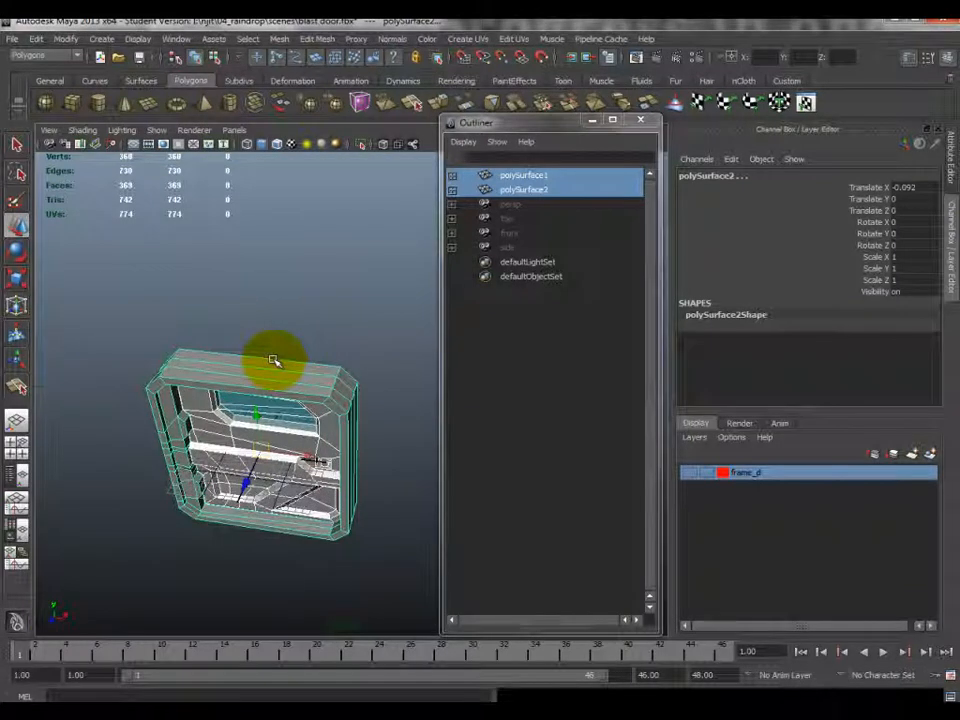
pyautogui.keyDown('alt'); pyautogui.moveTo(275, 360); pyautogui.dragTo(261, 251); pyautogui.keyUp('alt')
pyautogui.press('space')
pyautogui.keyDown('alt'); pyautogui.moveTo(343, 536); pyautogui.dragTo(198, 510, button='right'); pyautogui.keyUp('alt')
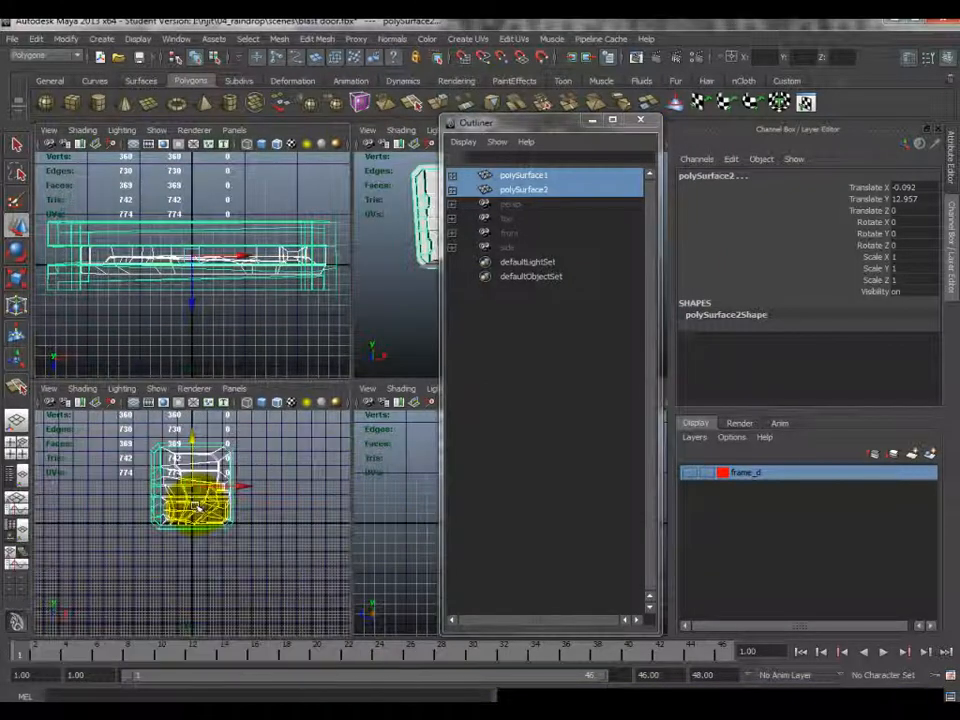
pyautogui.press('space')
pyautogui.scroll(3, 318, 361)
pyautogui.keyDown('alt'); pyautogui.moveTo(345, 287); pyautogui.dragTo(277, 356, button='middle'); pyautogui.keyUp('alt')
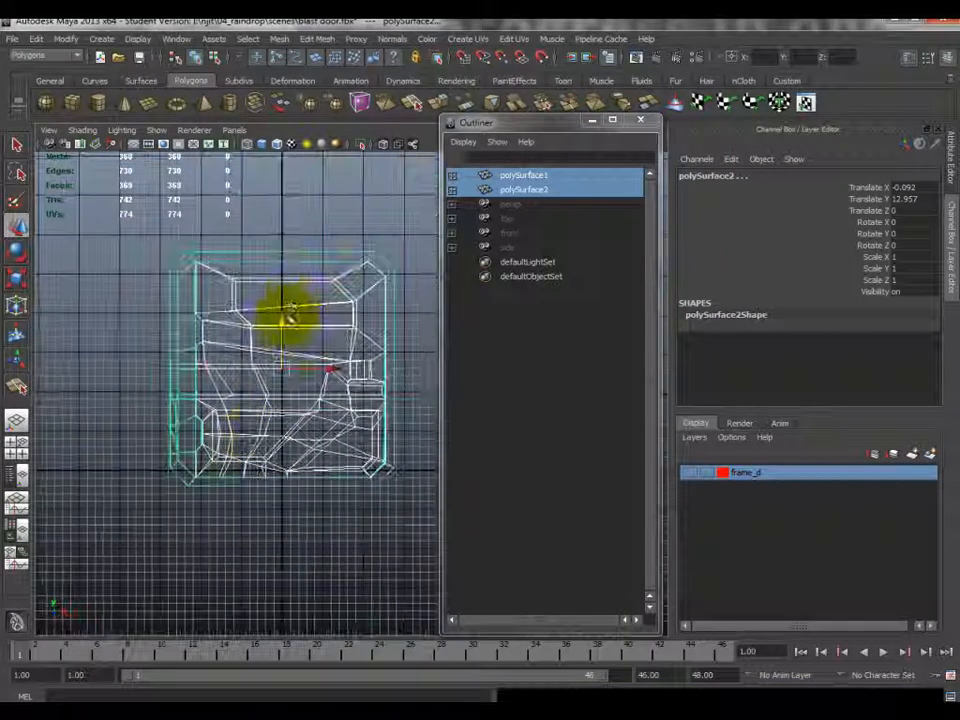
pyautogui.moveTo(282, 316); pyautogui.dragTo(279, 300)
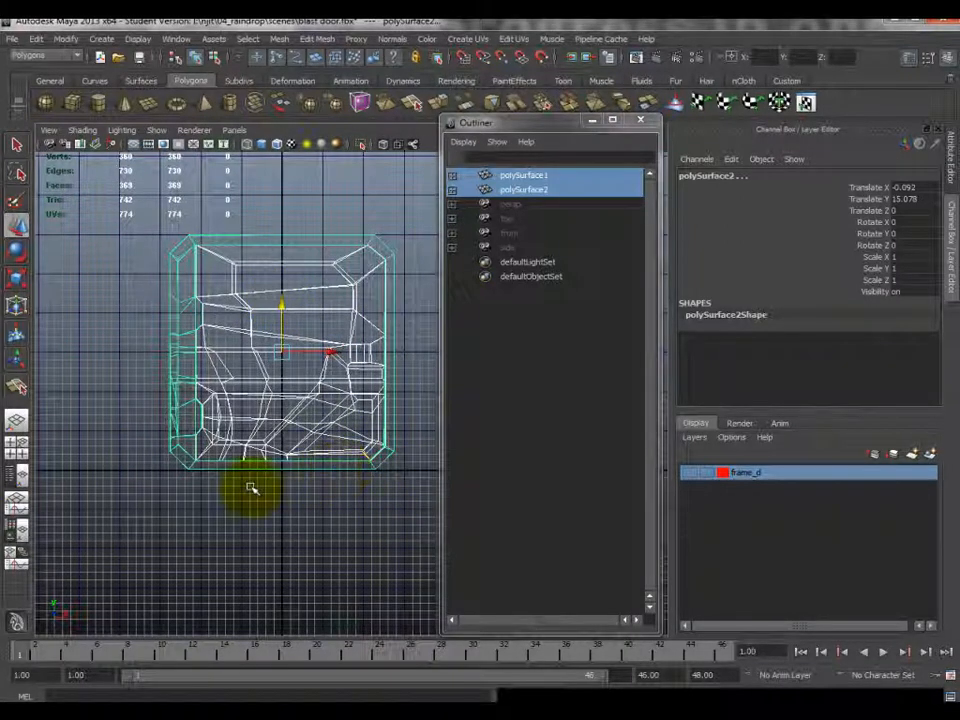
pyautogui.press('space')
pyautogui.press('space')
pyautogui.press('space')
pyautogui.press('space')
# - Try sliding the inner door panel sideways along X relative to the frame, and undo that move
pyautogui.moveTo(326, 364)
pyautogui.keyDown('alt'); pyautogui.mouseDown()
pyautogui.moveTo(326, 345)
pyautogui.moveTo(341, 352)
pyautogui.mouseUp(); pyautogui.keyUp('alt')
pyautogui.keyDown('alt'); pyautogui.moveTo(398, 338); pyautogui.dragTo(293, 418); pyautogui.keyUp('alt')
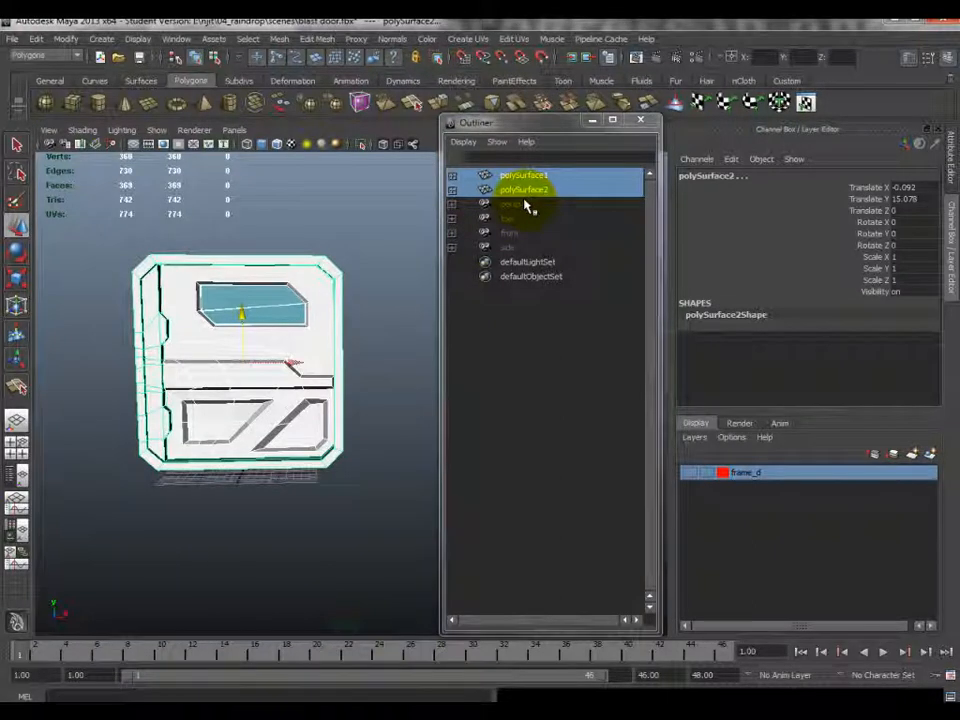
pyautogui.click(150, 352)
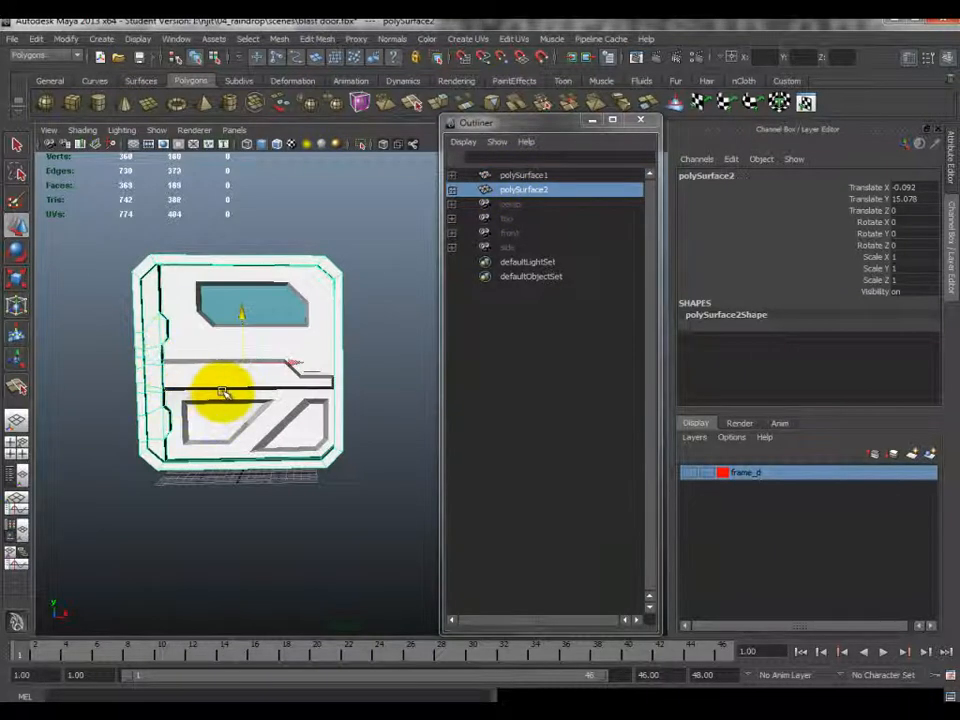
pyautogui.click(279, 375)
pyautogui.moveTo(300, 364); pyautogui.dragTo(218, 369)
pyautogui.hotkey('ctrl', 'z')
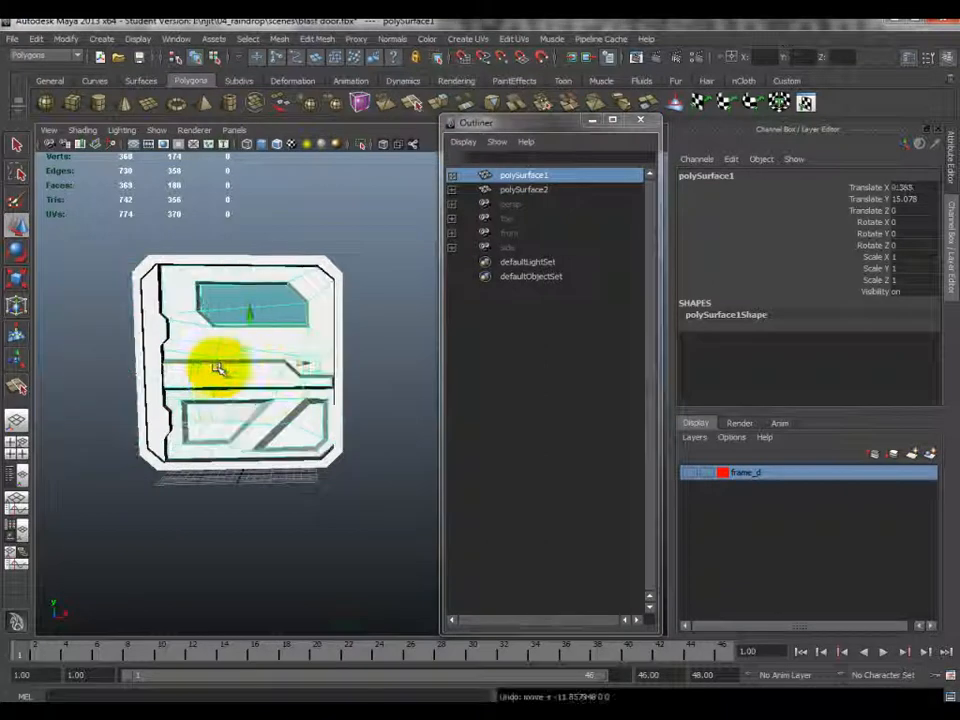
# - Group polySurface1 and polySurface2 together and name the group blastdoor
pyautogui.keyDown('ctrl'); pyautogui.click(524, 190); pyautogui.keyUp('ctrl')
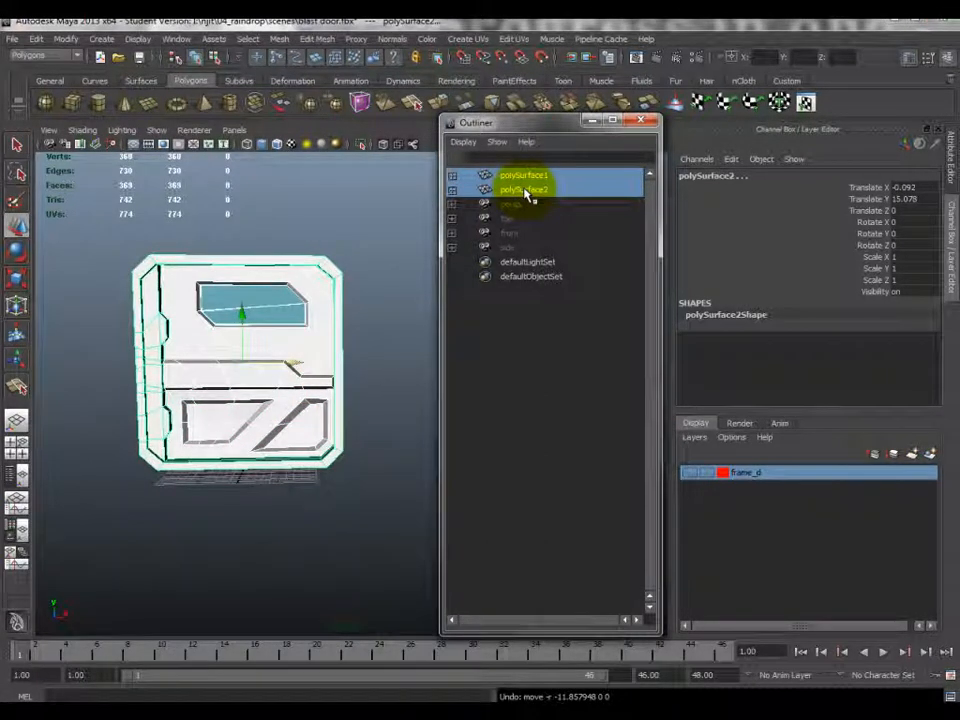
pyautogui.hotkey('ctrl', 'g')
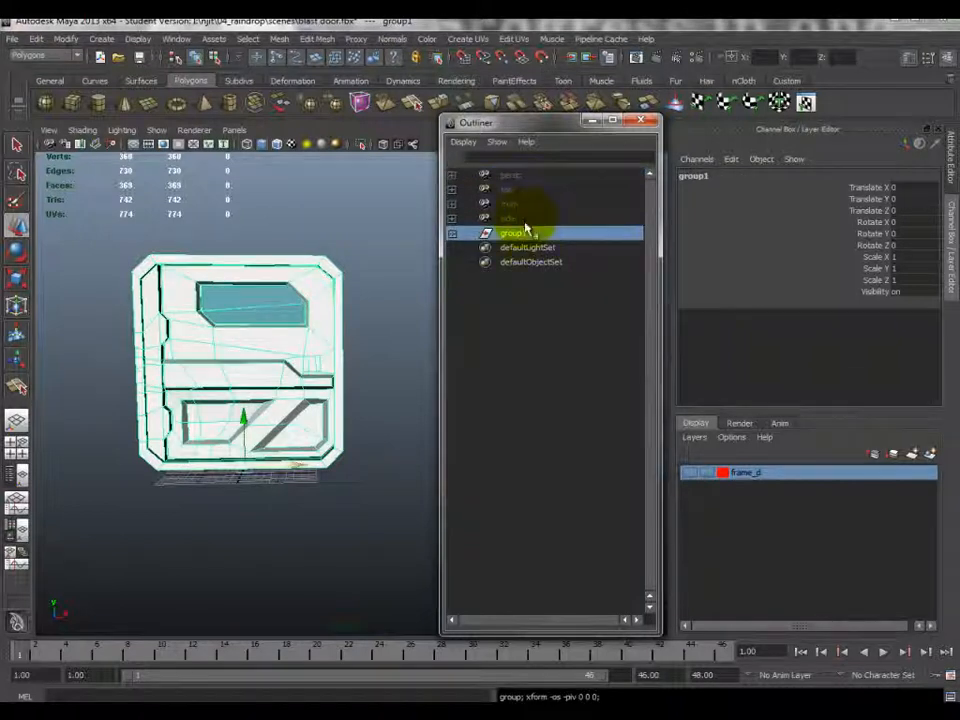
pyautogui.doubleClick(527, 233)
pyautogui.write('do')
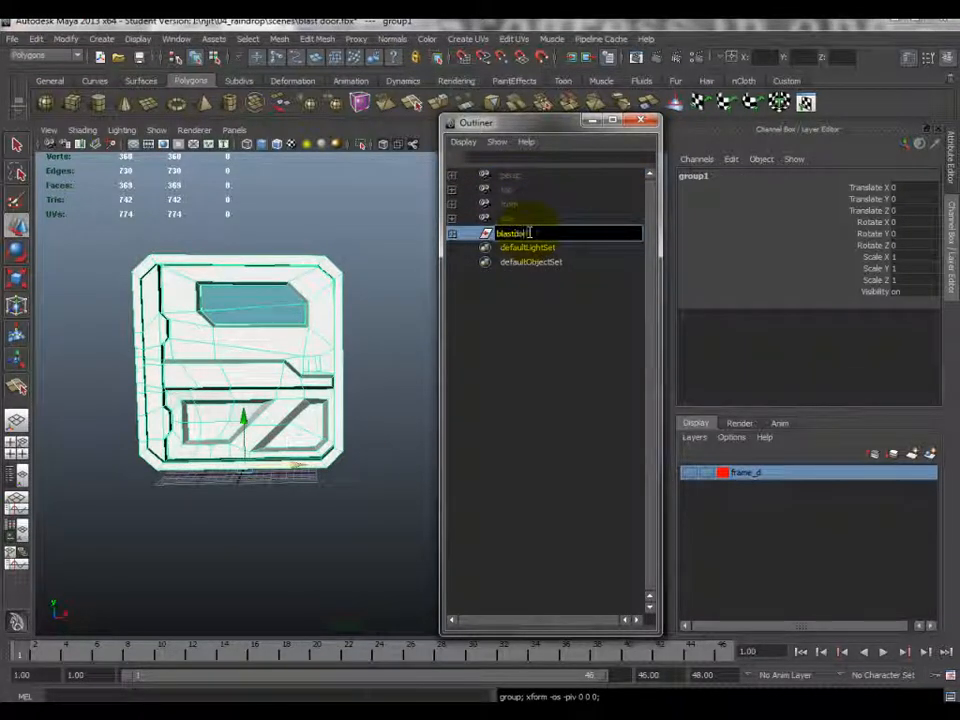
pyautogui.write('lastdoor')
pyautogui.press('Return')
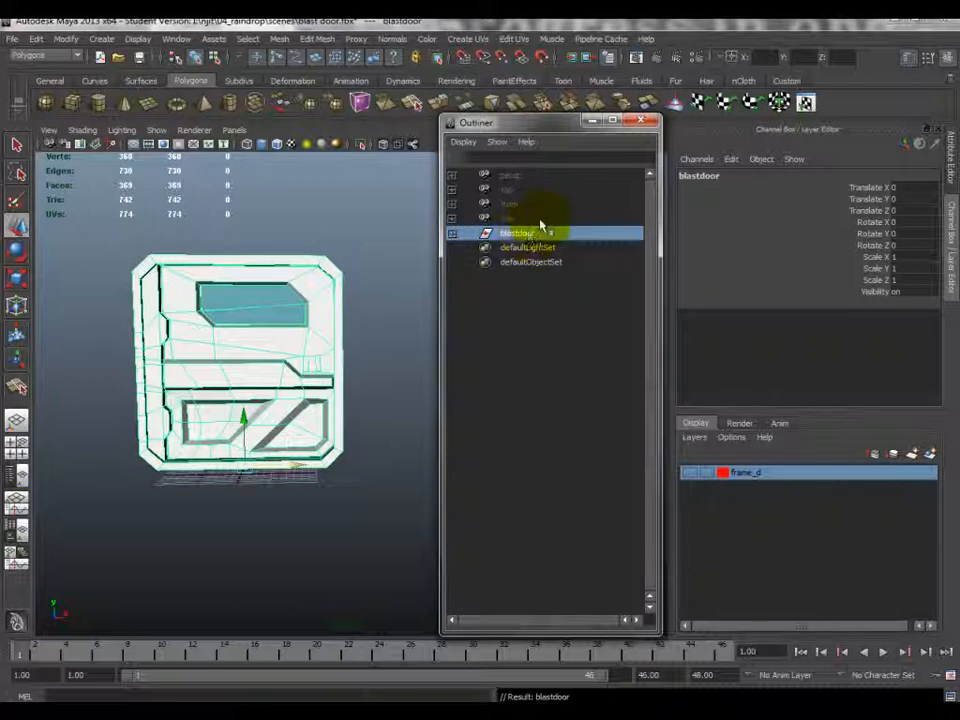
# - Expand the blastdoor group, examine its two surfaces and the whole door, and collapse the group again
pyautogui.click(453, 233)
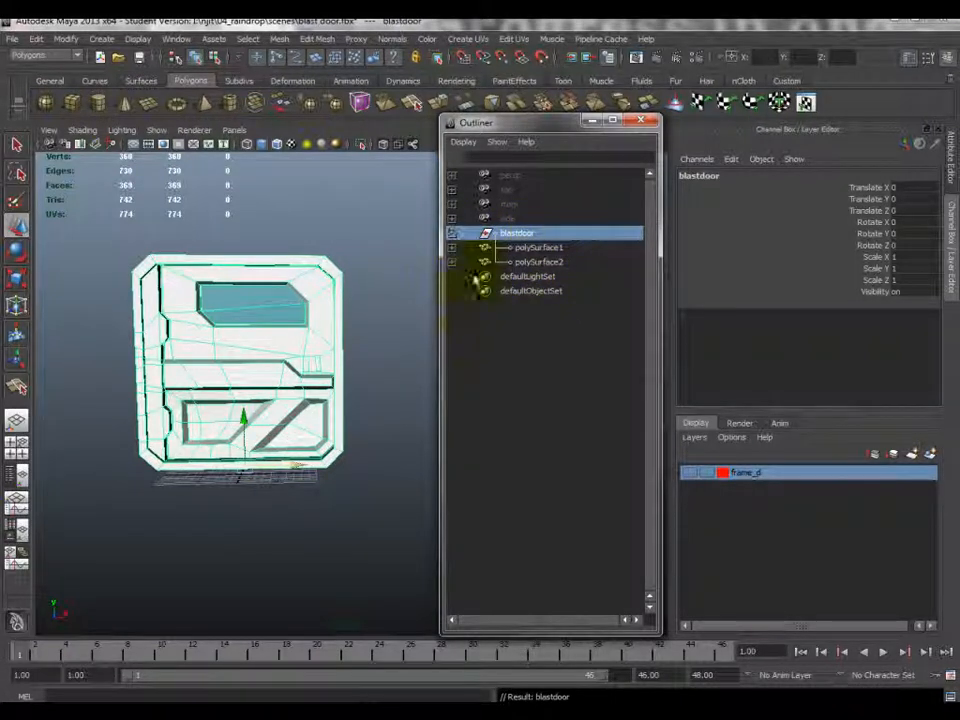
pyautogui.click(558, 260)
pyautogui.click(558, 249)
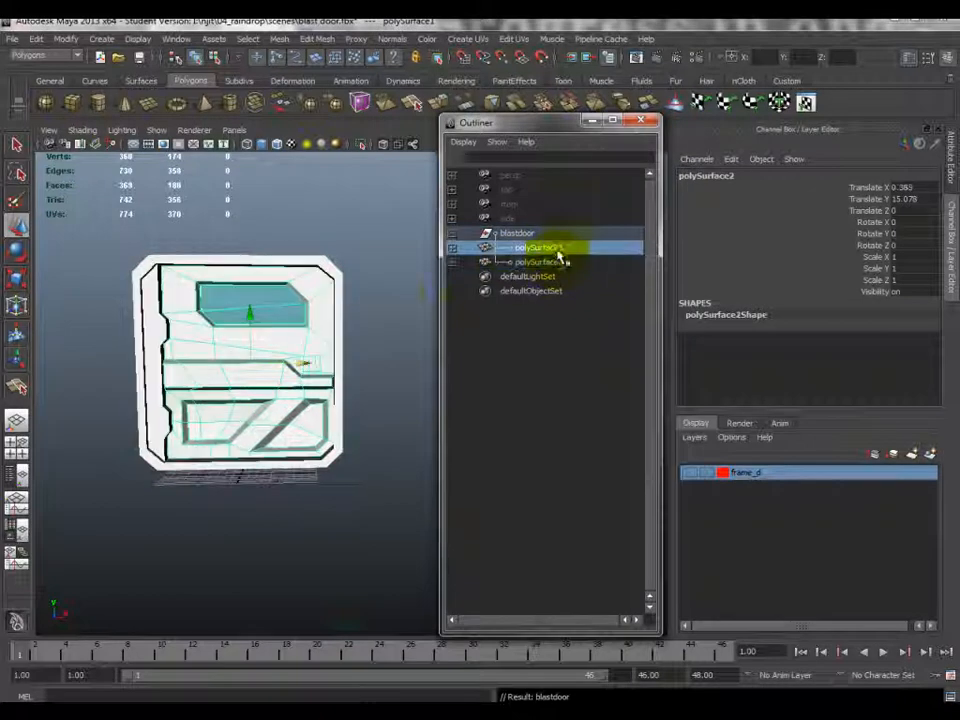
pyautogui.keyDown('alt'); pyautogui.moveTo(240, 315); pyautogui.dragTo(332, 343); pyautogui.keyUp('alt')
pyautogui.scroll(3, 325, 345)
pyautogui.scroll(-3, 326, 345)
pyautogui.keyDown('alt'); pyautogui.moveTo(326, 347); pyautogui.dragTo(344, 406, button='middle'); pyautogui.keyUp('alt')
pyautogui.keyDown('alt'); pyautogui.moveTo(344, 406); pyautogui.dragTo(328, 367); pyautogui.keyUp('alt')
pyautogui.click(512, 235)
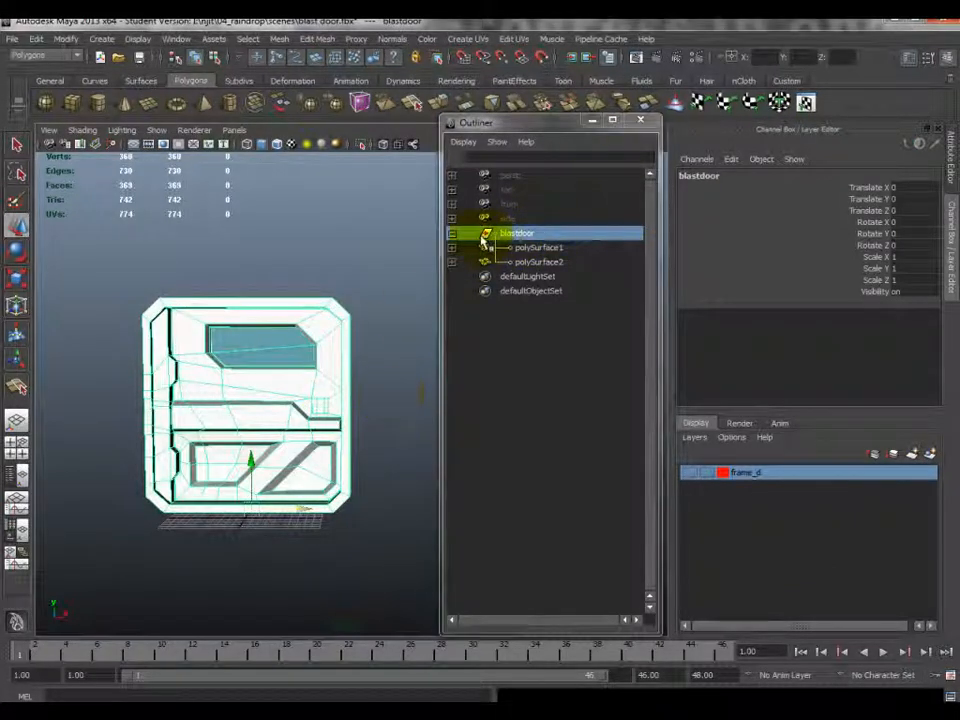
pyautogui.click(452, 233)
# - Measure the door frame's width between its two lower front corners with the Distance Tool
pyautogui.click(103, 40)
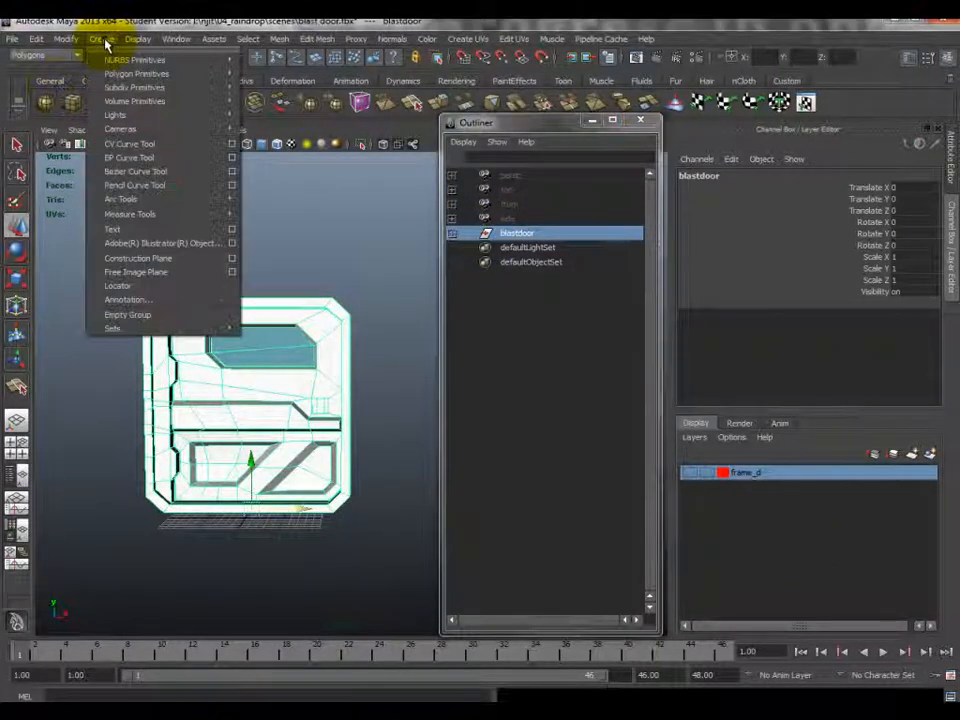
pyautogui.moveTo(138, 220)
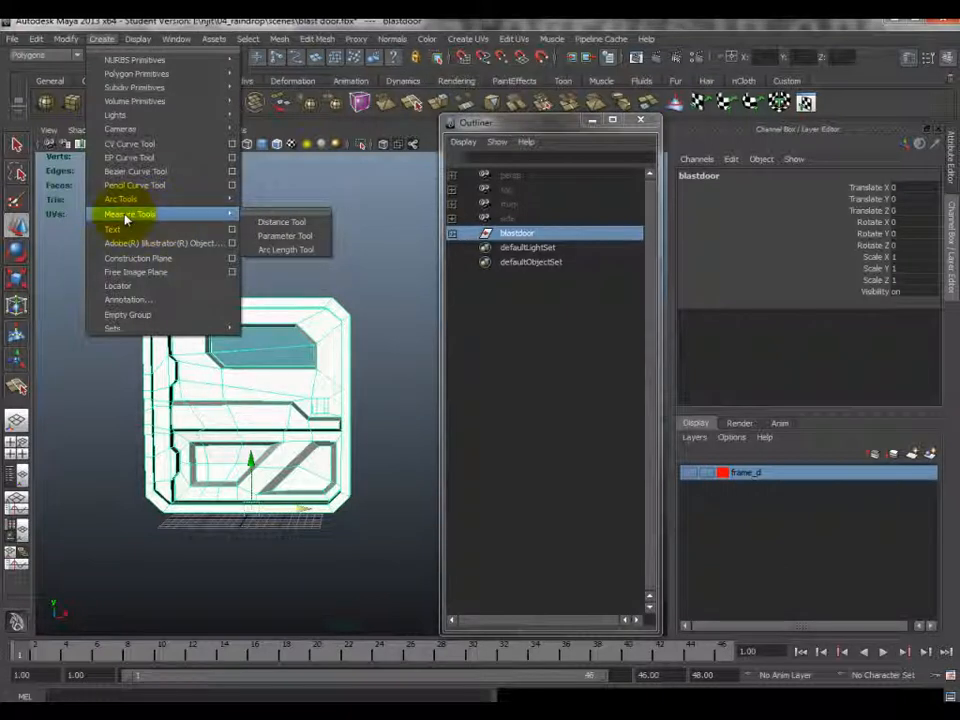
pyautogui.click(289, 221)
pyautogui.keyDown('alt'); pyautogui.moveTo(213, 450); pyautogui.dragTo(227, 484); pyautogui.keyUp('alt')
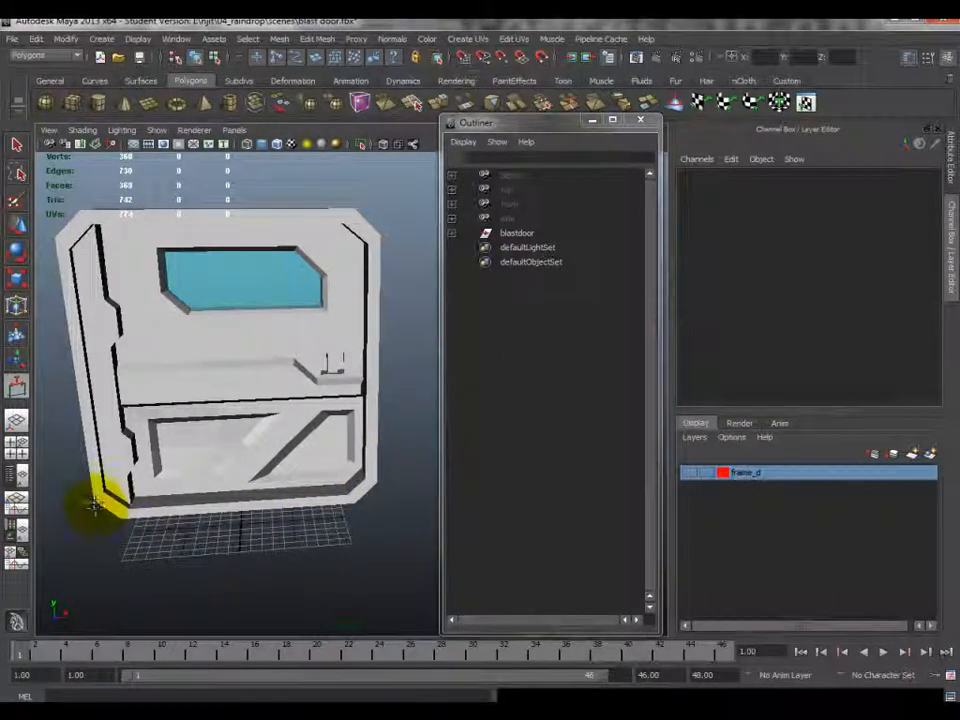
pyautogui.click(92, 502)
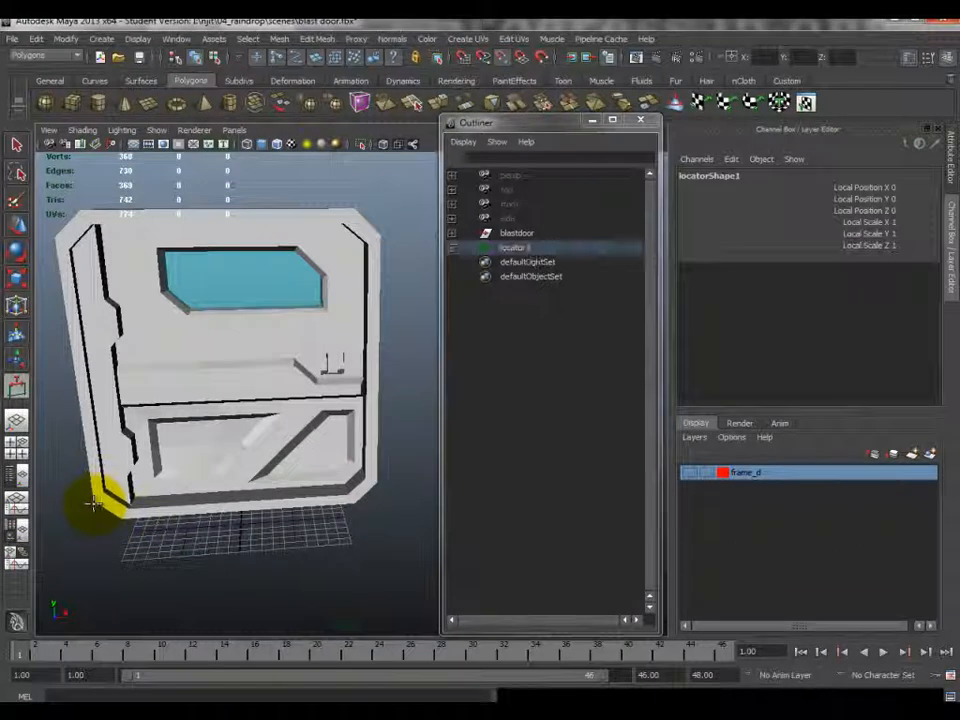
pyautogui.click(376, 486)
# - Measure the door frame's depth from the lower front corner to the matching back corner
pyautogui.keyDown('alt'); pyautogui.moveTo(176, 484); pyautogui.dragTo(201, 505); pyautogui.keyUp('alt')
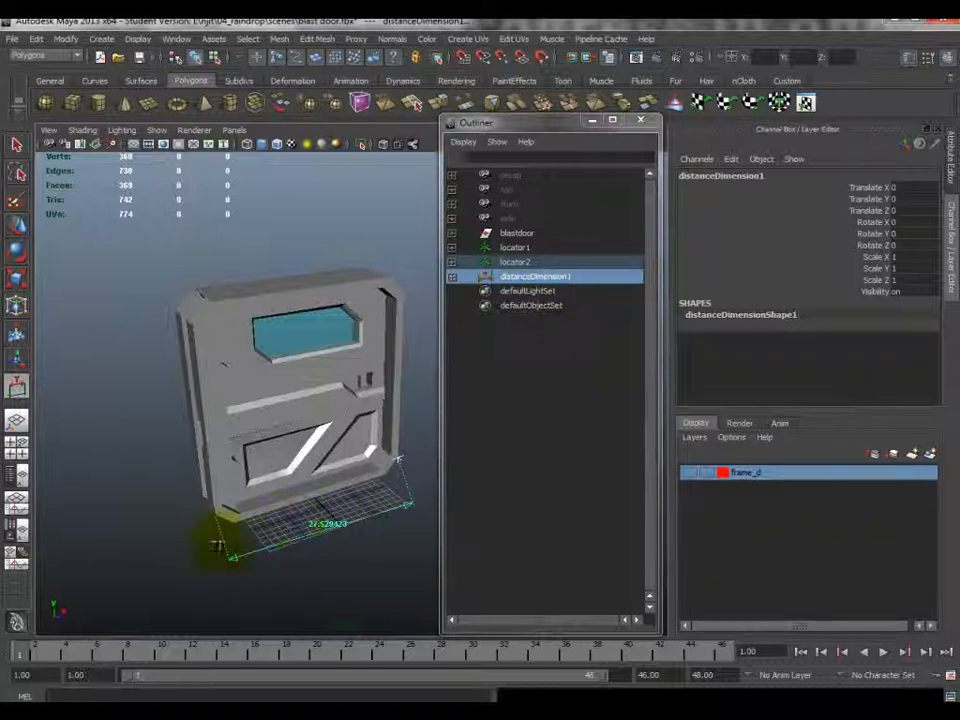
pyautogui.keyDown('alt'); pyautogui.moveTo(385, 487); pyautogui.dragTo(293, 472); pyautogui.keyUp('alt')
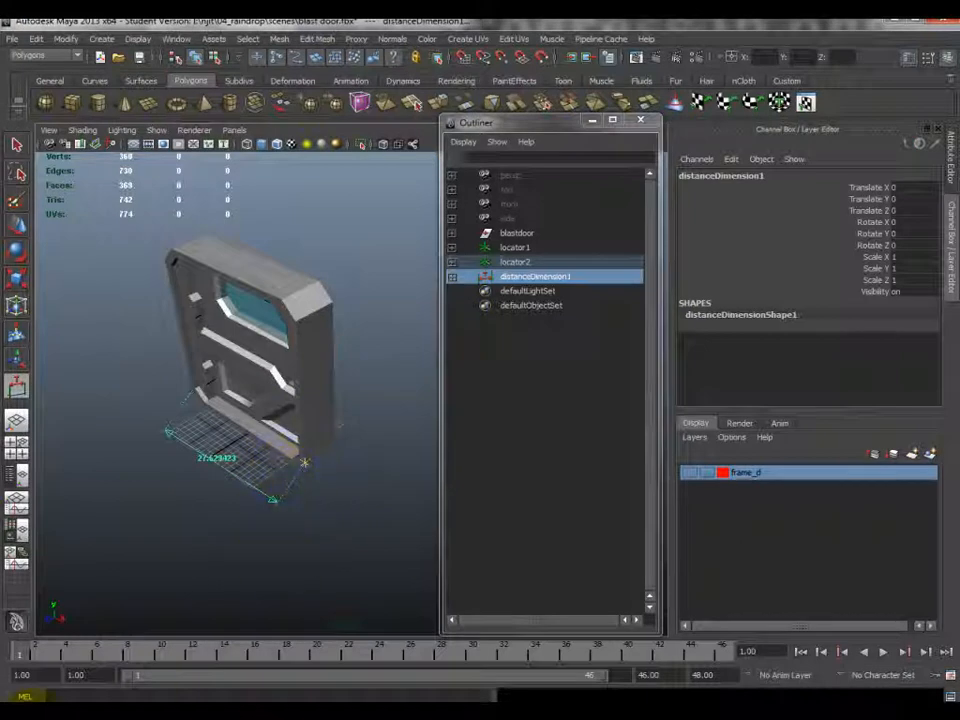
pyautogui.keyDown('alt'); pyautogui.moveTo(339, 486); pyautogui.dragTo(203, 512); pyautogui.keyUp('alt')
pyautogui.keyDown('alt'); pyautogui.moveTo(357, 538); pyautogui.dragTo(282, 532); pyautogui.keyUp('alt')
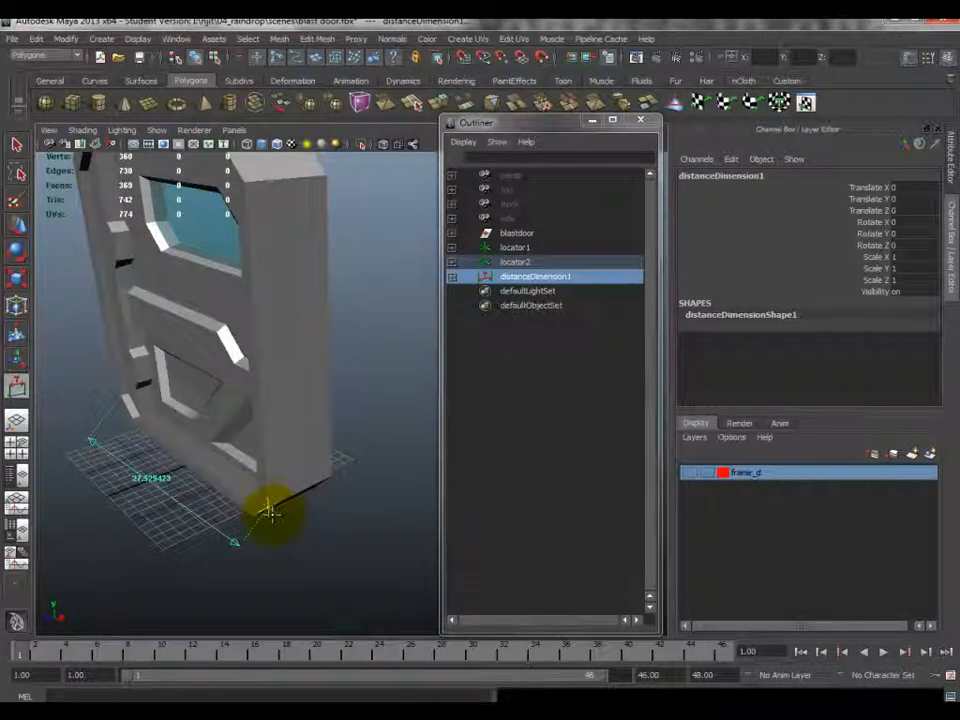
pyautogui.click(267, 509)
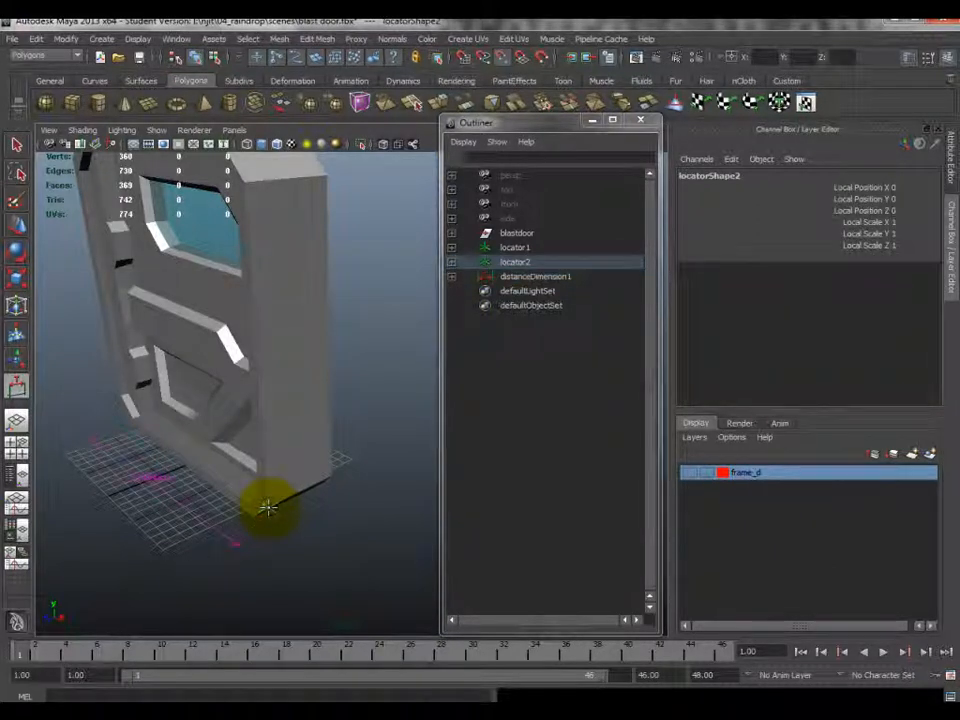
pyautogui.click(337, 487)
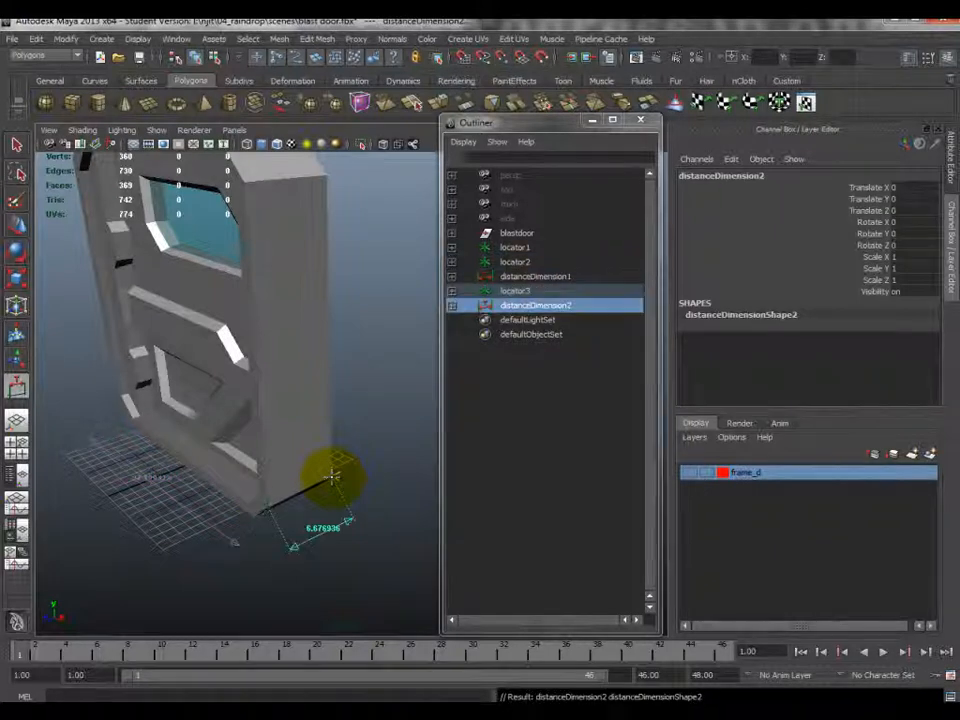
pyautogui.keyDown('alt'); pyautogui.moveTo(293, 499); pyautogui.dragTo(332, 521); pyautogui.keyUp('alt')
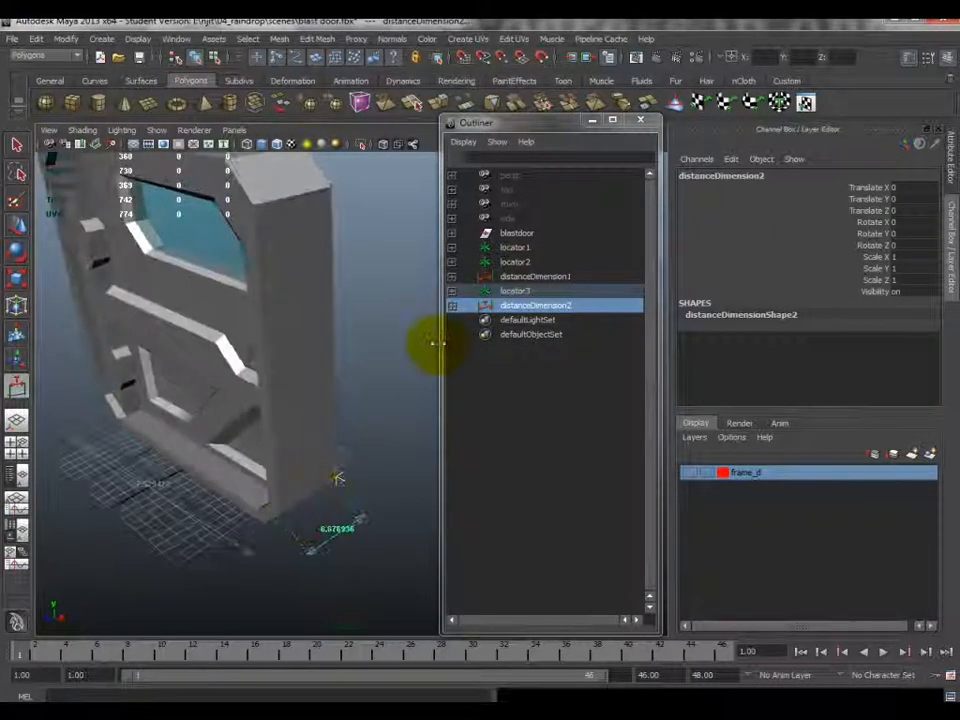
pyautogui.keyDown('alt'); pyautogui.moveTo(286, 540); pyautogui.dragTo(261, 487); pyautogui.keyUp('alt')
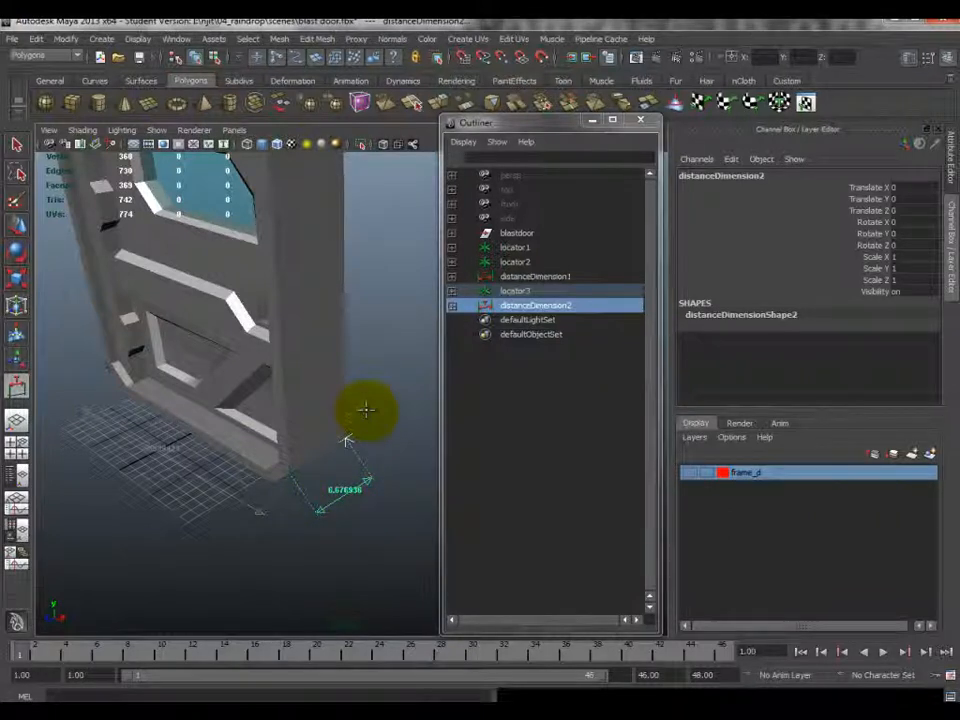
# - Undo the depth measurement taken at the door frame's lower corner
pyautogui.keyDown('alt'); pyautogui.moveTo(289, 354); pyautogui.dragTo(293, 380); pyautogui.keyUp('alt')
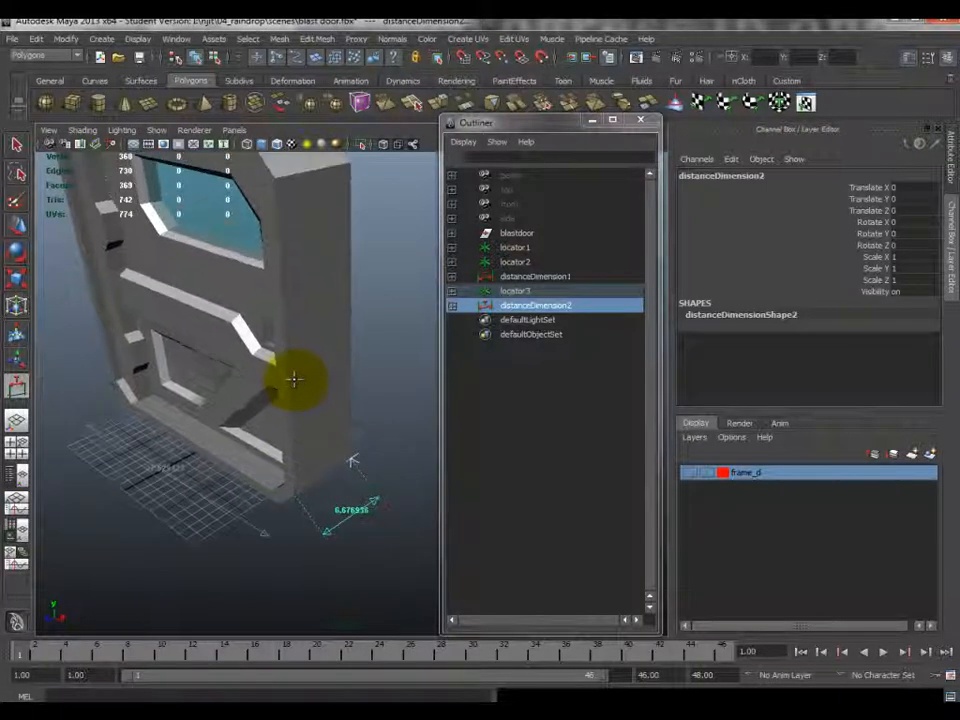
pyautogui.press('Delete')
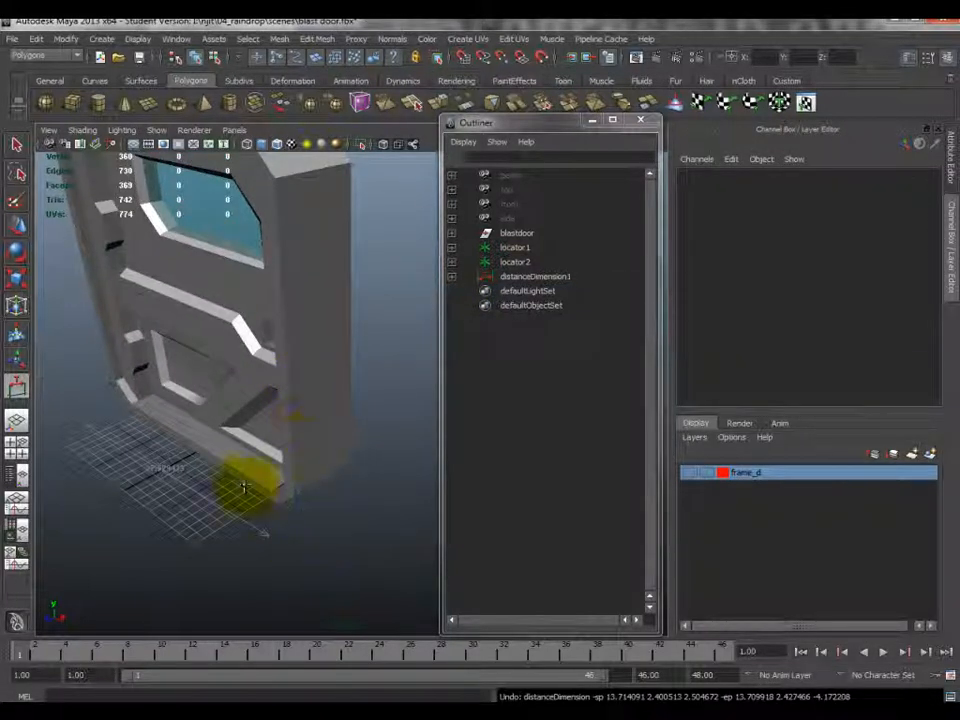
pyautogui.keyDown('alt'); pyautogui.moveTo(246, 476); pyautogui.dragTo(247, 482); pyautogui.keyUp('alt')
pyautogui.scroll(-3, 255, 477)
pyautogui.keyDown('alt'); pyautogui.moveTo(384, 330); pyautogui.dragTo(375, 358); pyautogui.keyUp('alt')
pyautogui.keyDown('alt'); pyautogui.moveTo(375, 358); pyautogui.dragTo(366, 377, button='middle'); pyautogui.keyUp('alt')
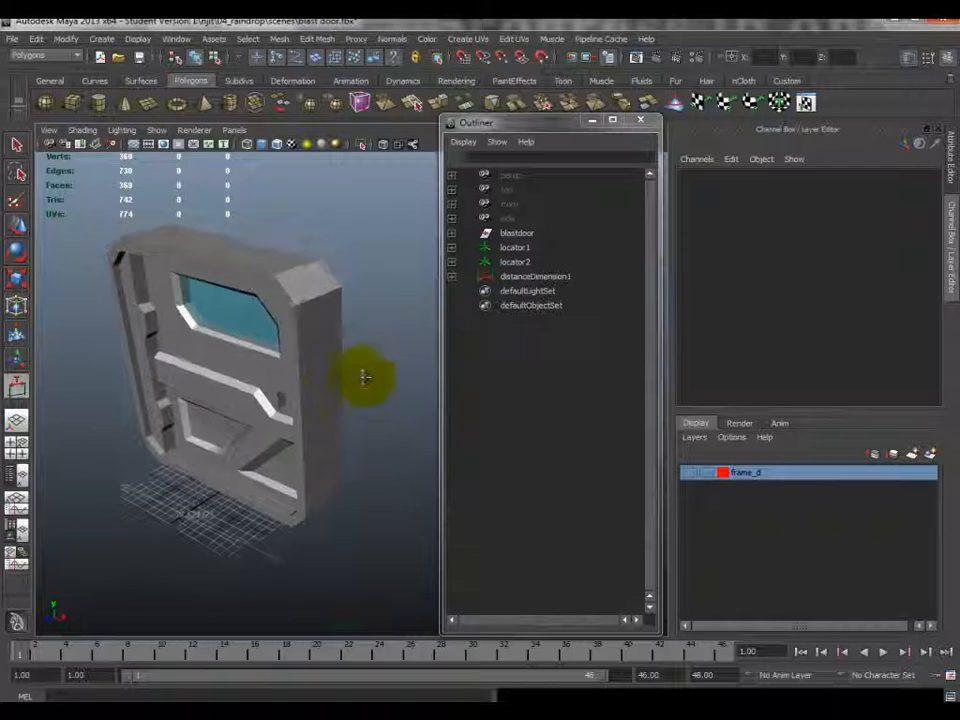
pyautogui.keyDown('alt'); pyautogui.moveTo(366, 377); pyautogui.dragTo(356, 374); pyautogui.keyUp('alt')
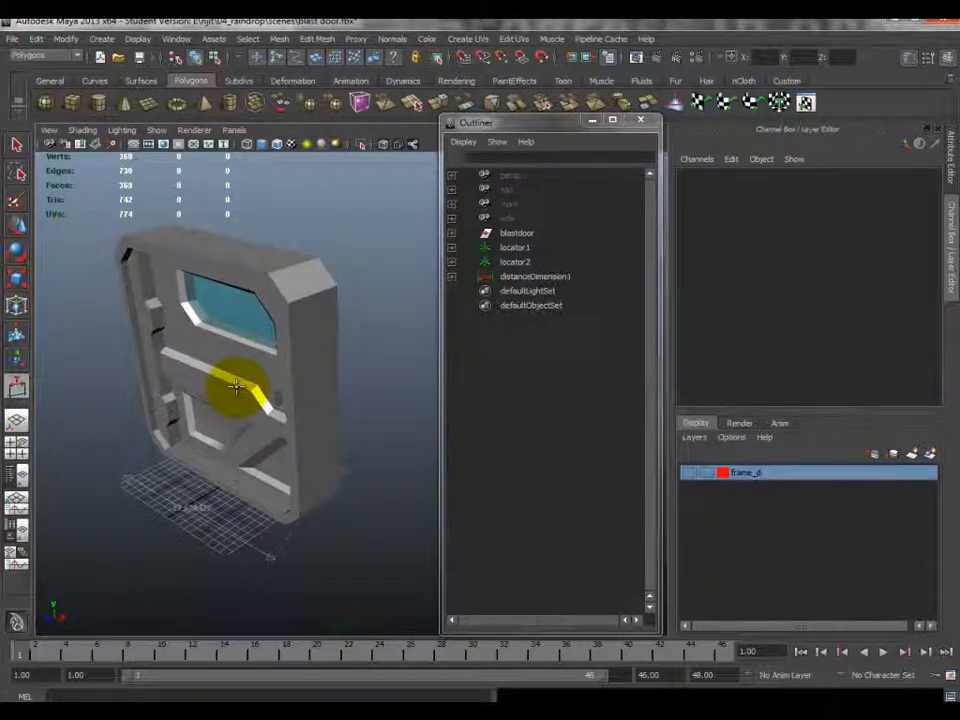
pyautogui.keyDown('alt'); pyautogui.moveTo(291, 307); pyautogui.dragTo(302, 408); pyautogui.keyUp('alt')
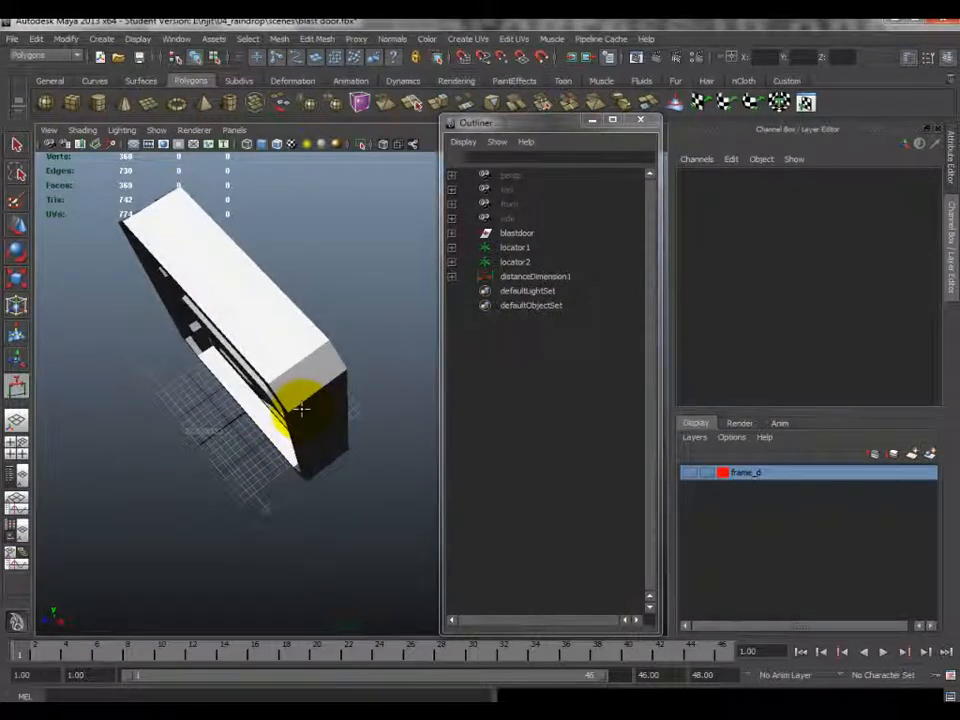
pyautogui.click(289, 412)
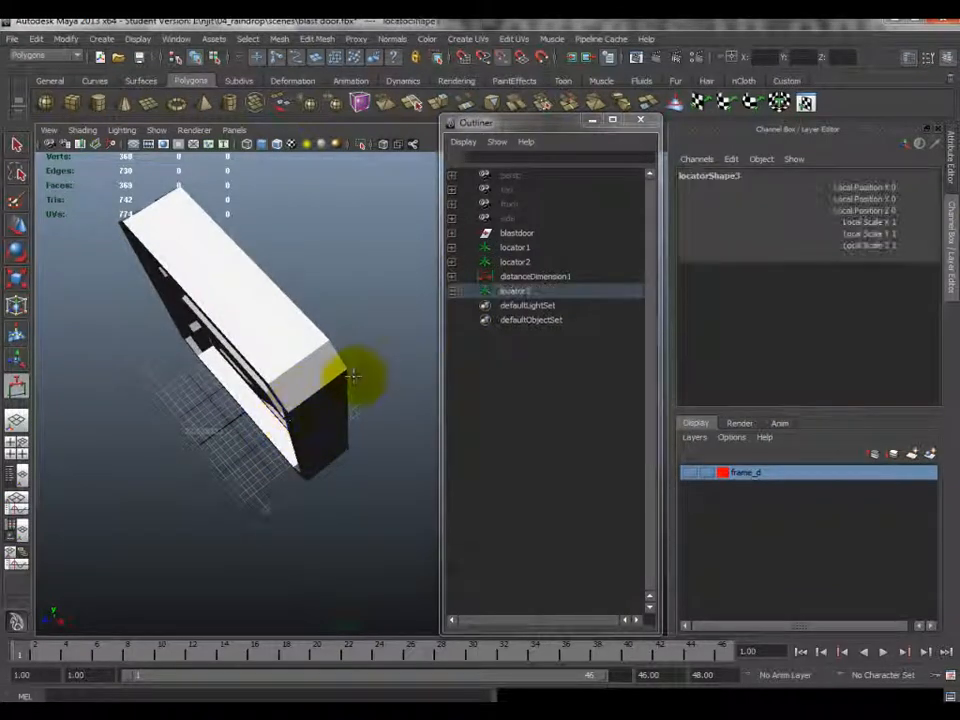
pyautogui.keyDown('alt'); pyautogui.moveTo(328, 404); pyautogui.dragTo(361, 388); pyautogui.keyUp('alt')
pyautogui.press('Delete')
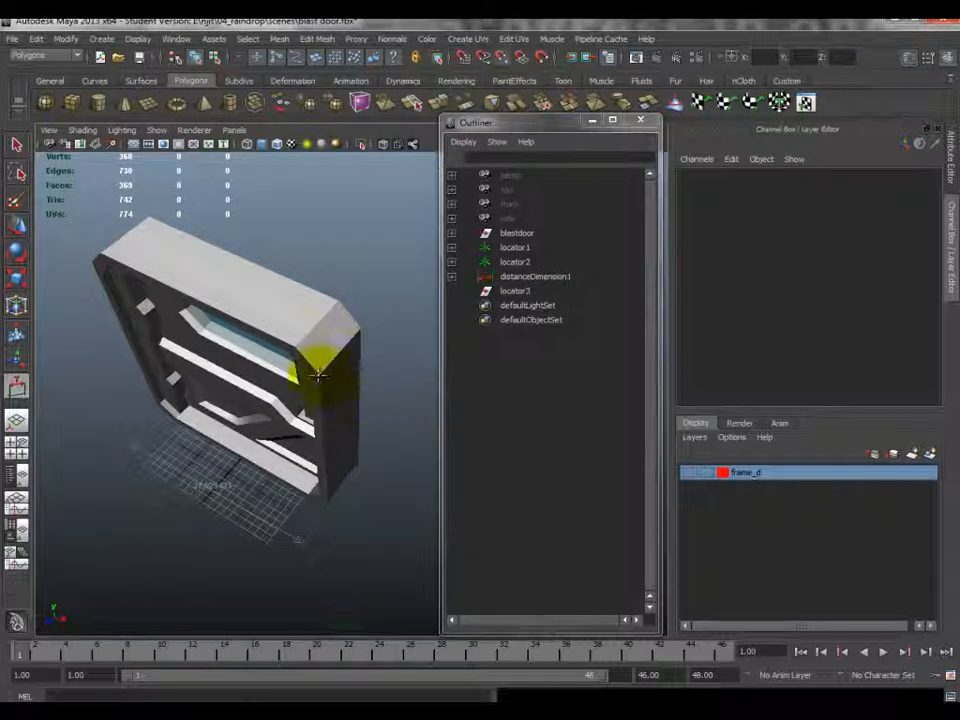
pyautogui.click(318, 376)
pyautogui.click(364, 327)
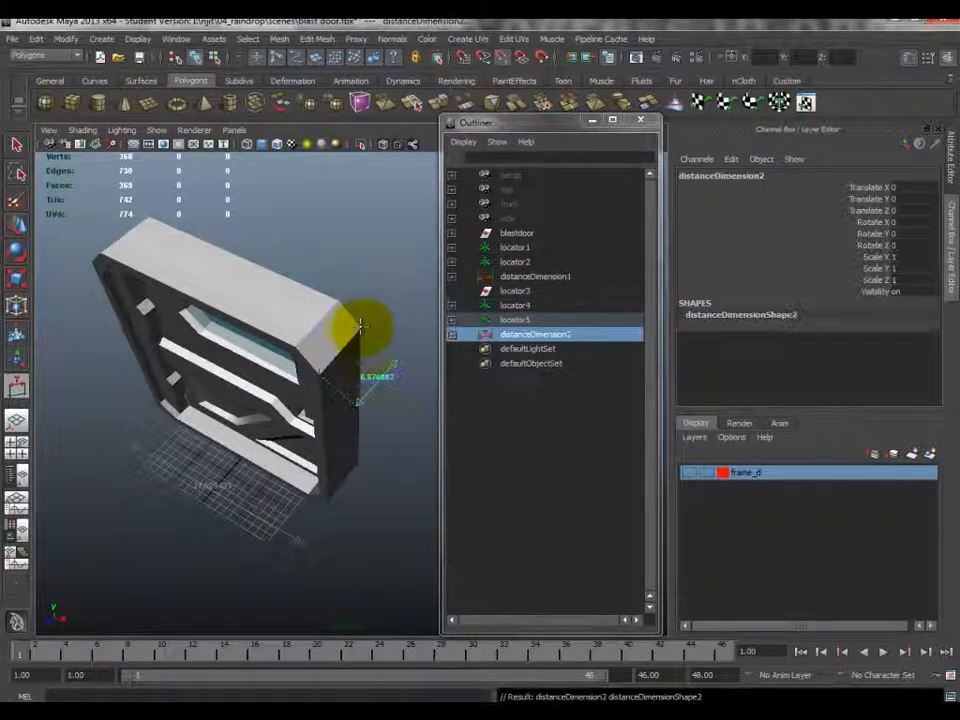
pyautogui.keyDown('alt'); pyautogui.moveTo(396, 381); pyautogui.dragTo(452, 358); pyautogui.keyUp('alt')
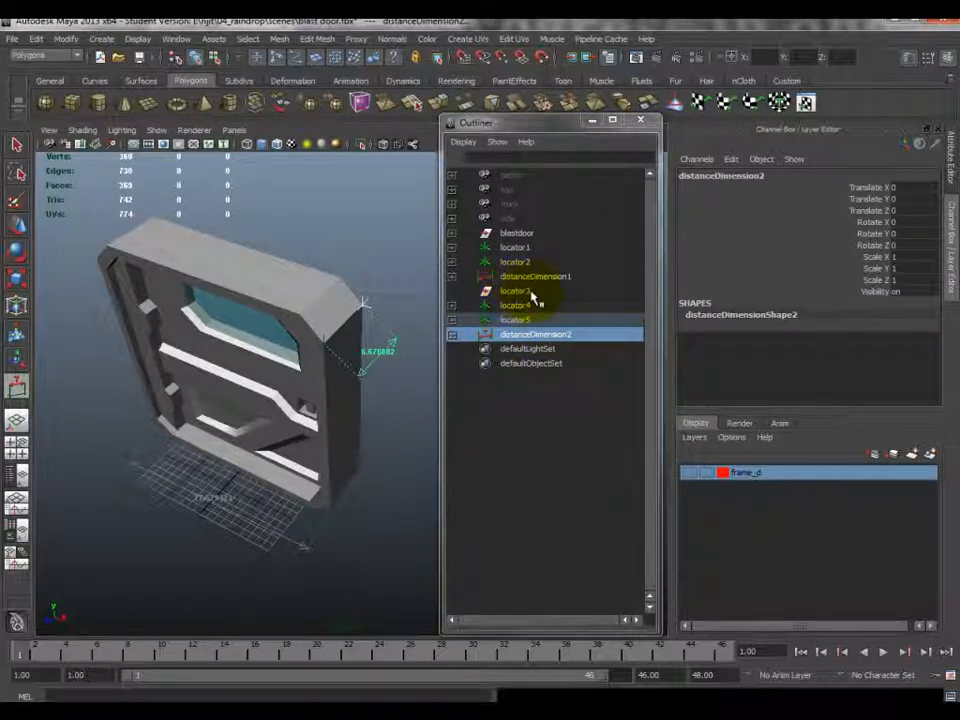
pyautogui.hotkey('ctrl', 'z')
# - Measure the door frame's depth from its upper front corner to the matching back corner with the Distance Tool
pyautogui.keyDown('alt'); pyautogui.moveTo(343, 351); pyautogui.dragTo(370, 342); pyautogui.keyUp('alt')
pyautogui.click(350, 323)
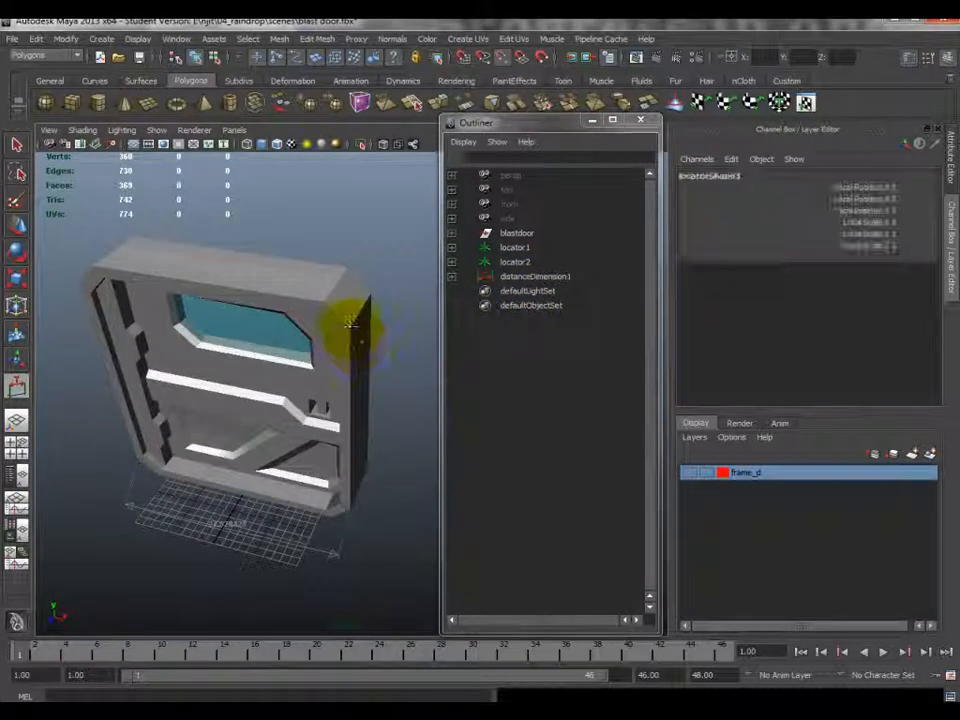
pyautogui.click(370, 293)
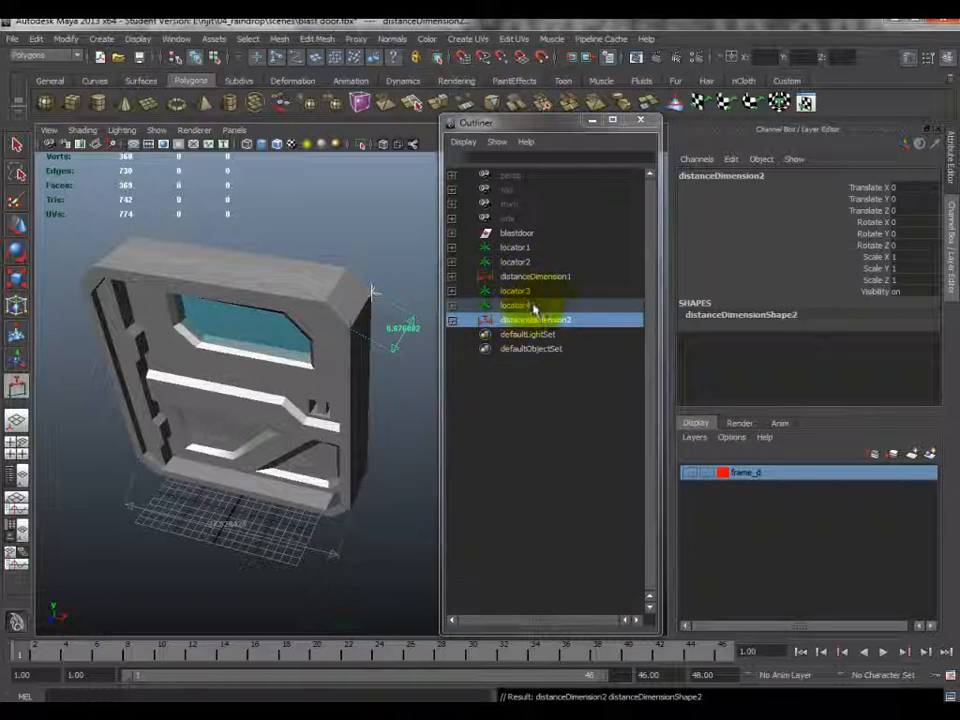
# - Measure the door frame's height on its back side from the lower edge to the upper edge
pyautogui.keyDown('alt'); pyautogui.moveTo(349, 328); pyautogui.dragTo(320, 388); pyautogui.keyUp('alt')
pyautogui.keyDown('alt'); pyautogui.moveTo(310, 445); pyautogui.dragTo(328, 465); pyautogui.keyUp('alt')
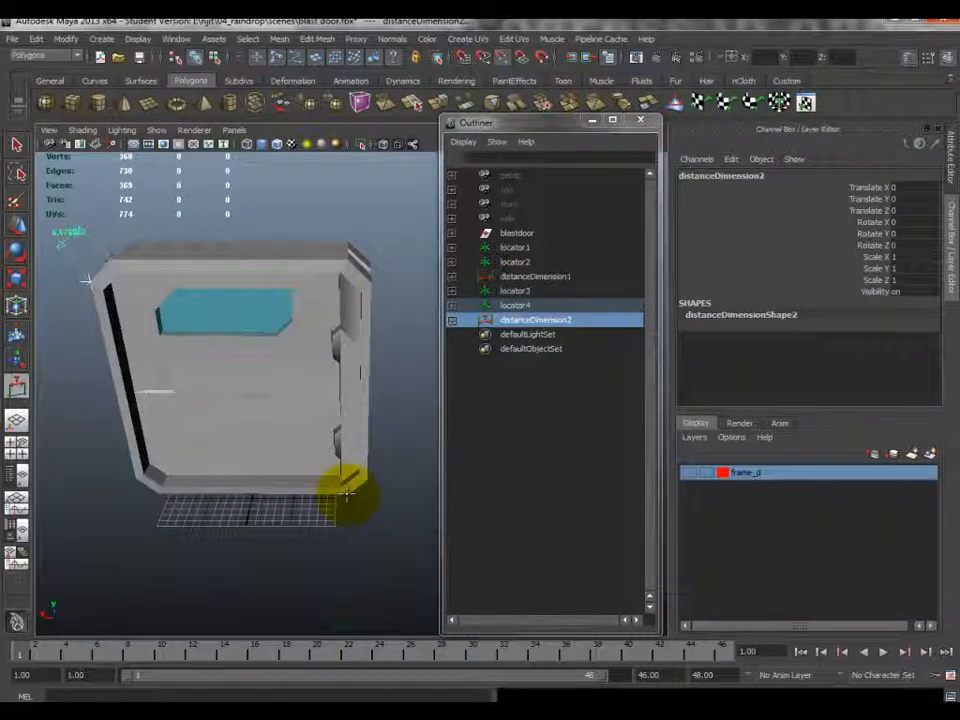
pyautogui.click(349, 495)
pyautogui.click(350, 258)
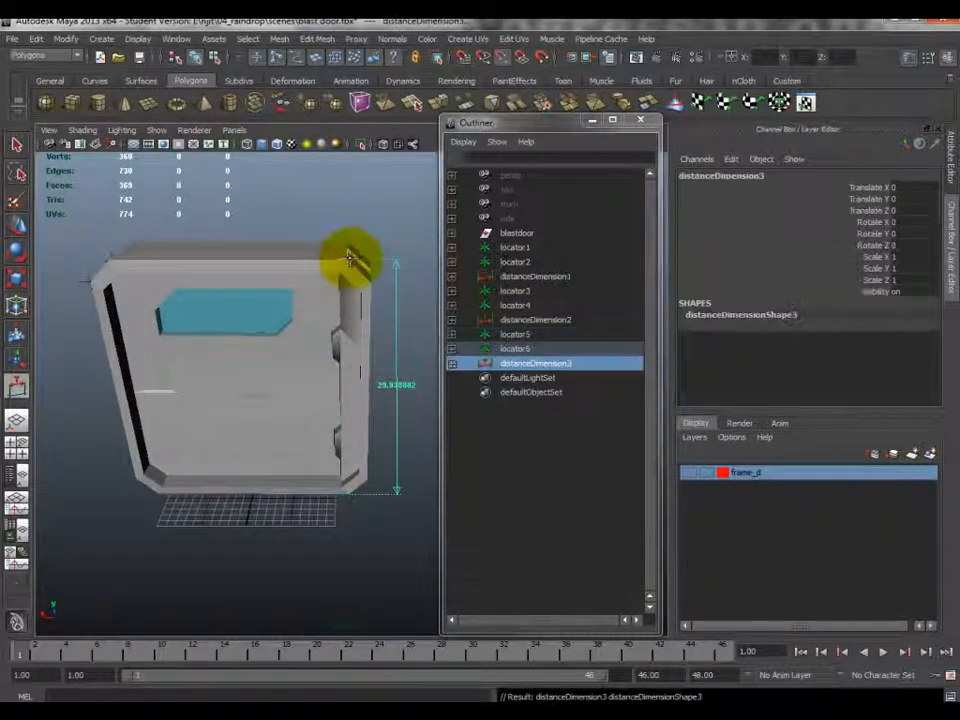
pyautogui.keyDown('alt'); pyautogui.moveTo(396, 392); pyautogui.dragTo(348, 290); pyautogui.keyUp('alt')
pyautogui.keyDown('alt'); pyautogui.moveTo(346, 287); pyautogui.dragTo(321, 279); pyautogui.keyUp('alt')
# - Try moving locator1 along X to test the width dimension, and undo the move
pyautogui.press('w')
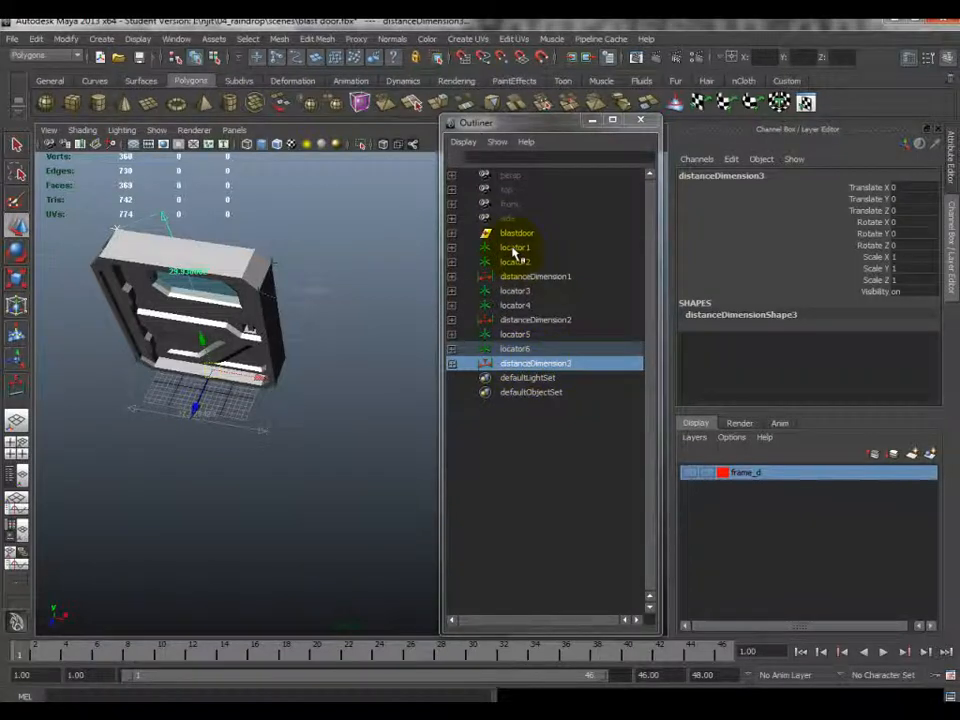
pyautogui.click(517, 261)
pyautogui.click(520, 277)
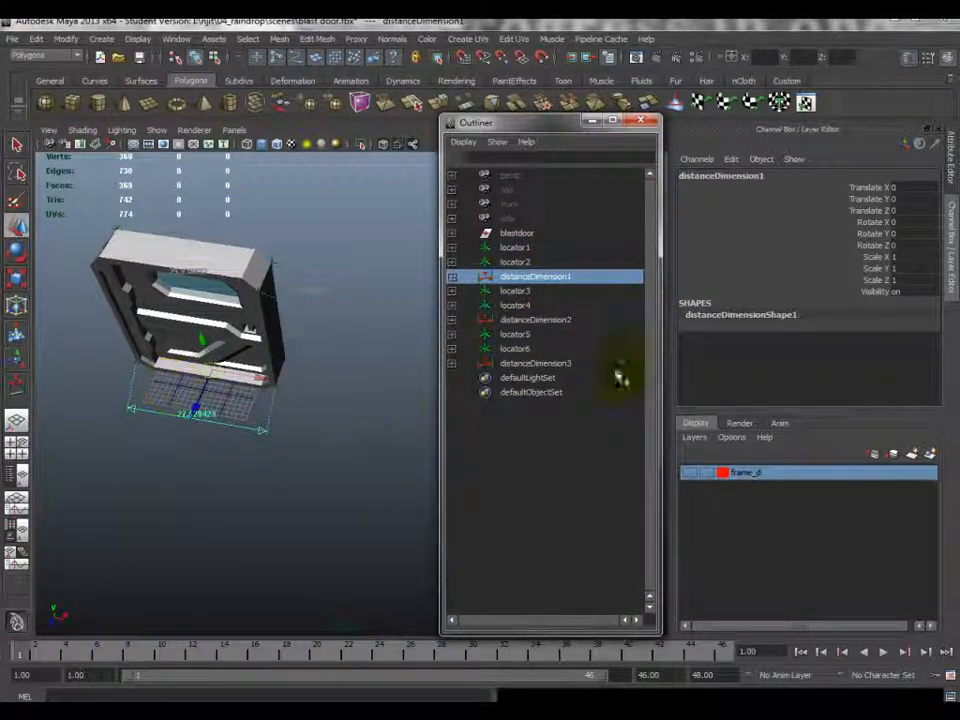
pyautogui.click(513, 247)
pyautogui.moveTo(187, 371); pyautogui.dragTo(154, 418)
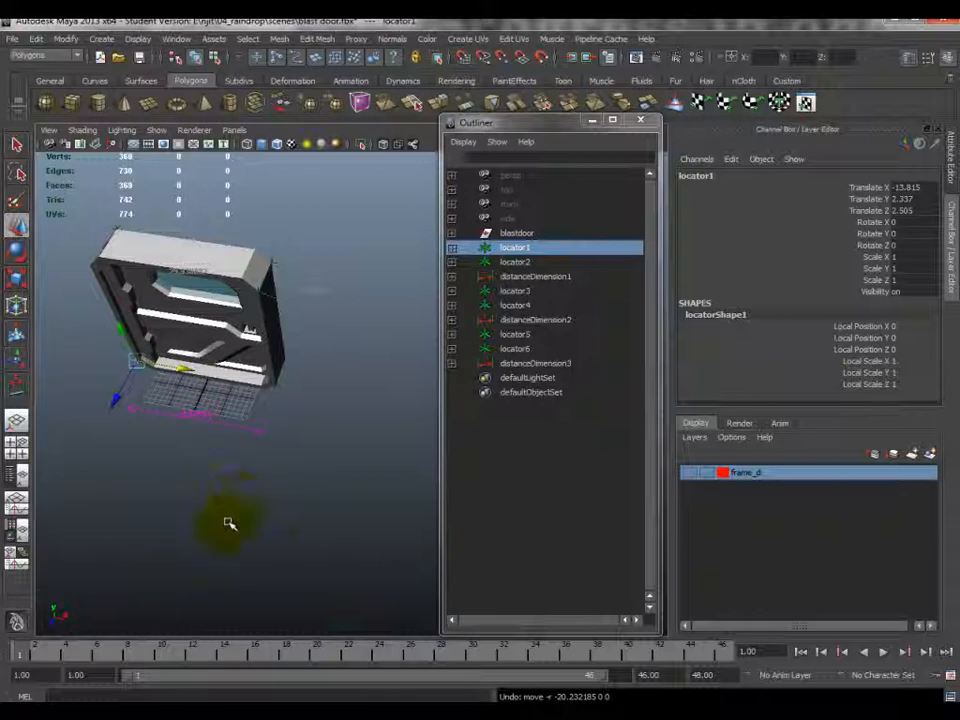
# - Parent all six locators and the three distance dimensions under the blastdoor group
pyautogui.keyDown('alt'); pyautogui.moveTo(233, 511); pyautogui.dragTo(268, 392); pyautogui.keyUp('alt')
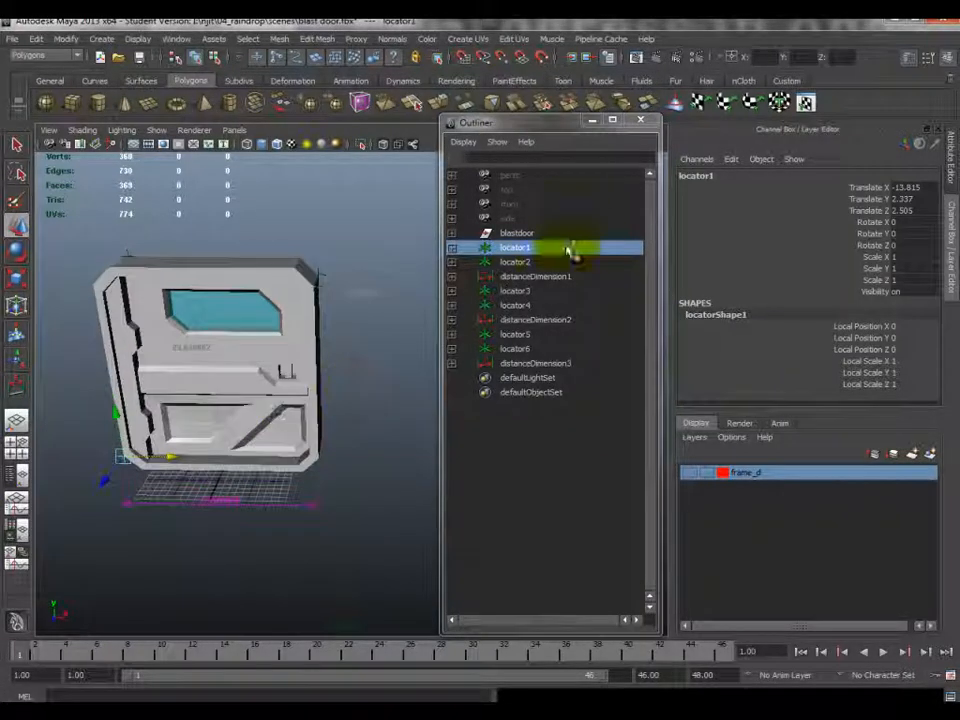
pyautogui.keyDown('shift'); pyautogui.click(530, 363); pyautogui.keyUp('shift')
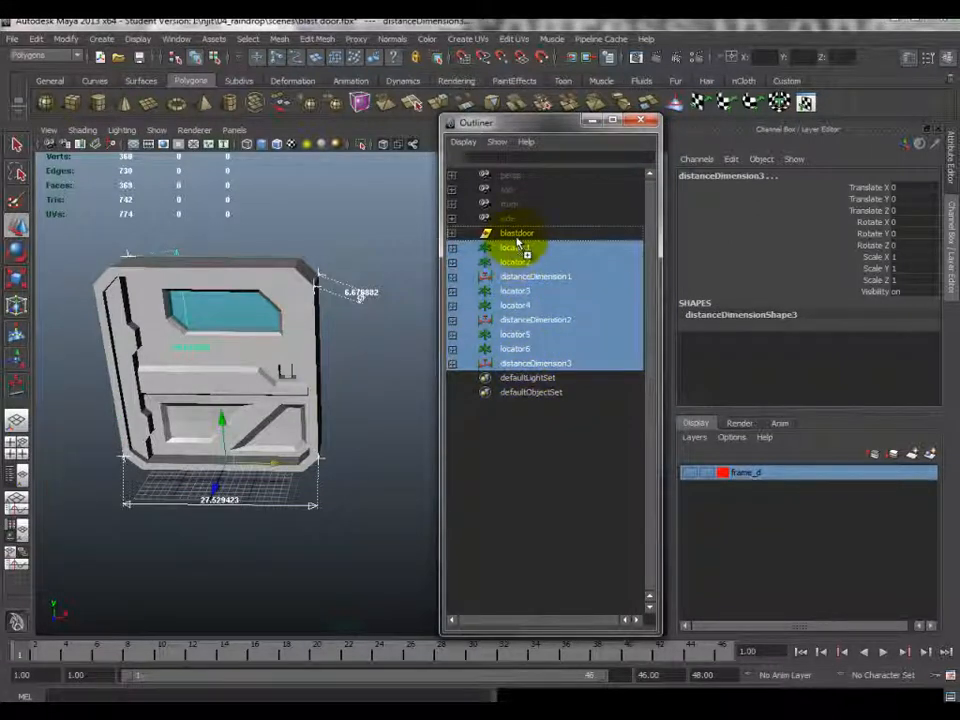
pyautogui.moveTo(515, 248); pyautogui.dragTo(517, 237, button='middle')
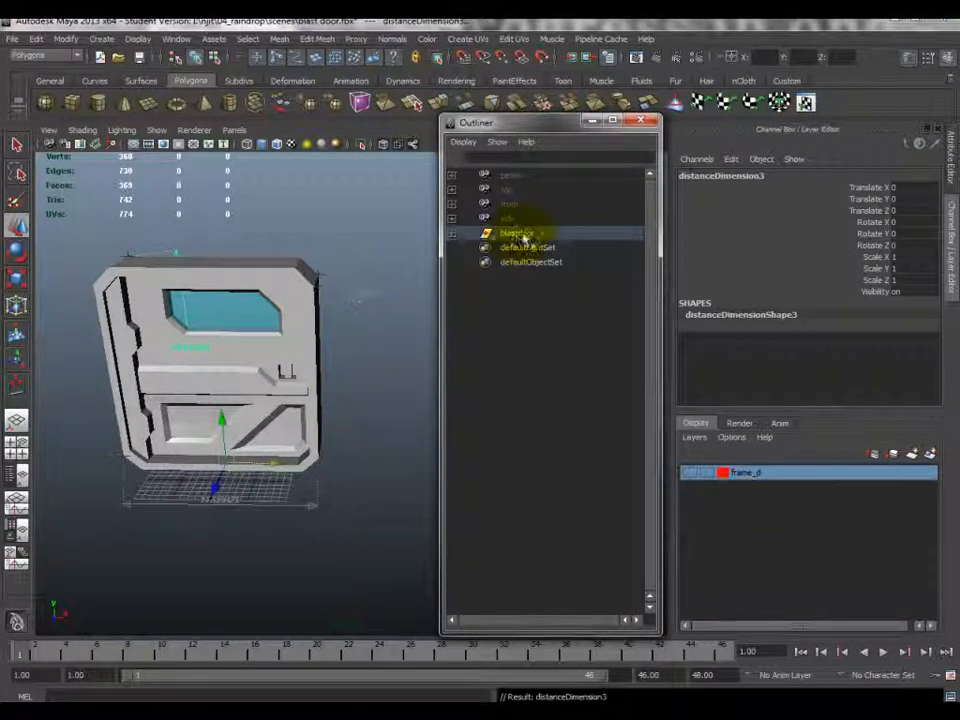
# - Try scaling the blastdoor group along X with its dimensions attached, and undo the scaling
pyautogui.click(518, 236)
pyautogui.keyDown('alt'); pyautogui.moveTo(373, 317); pyautogui.dragTo(305, 445); pyautogui.keyUp('alt')
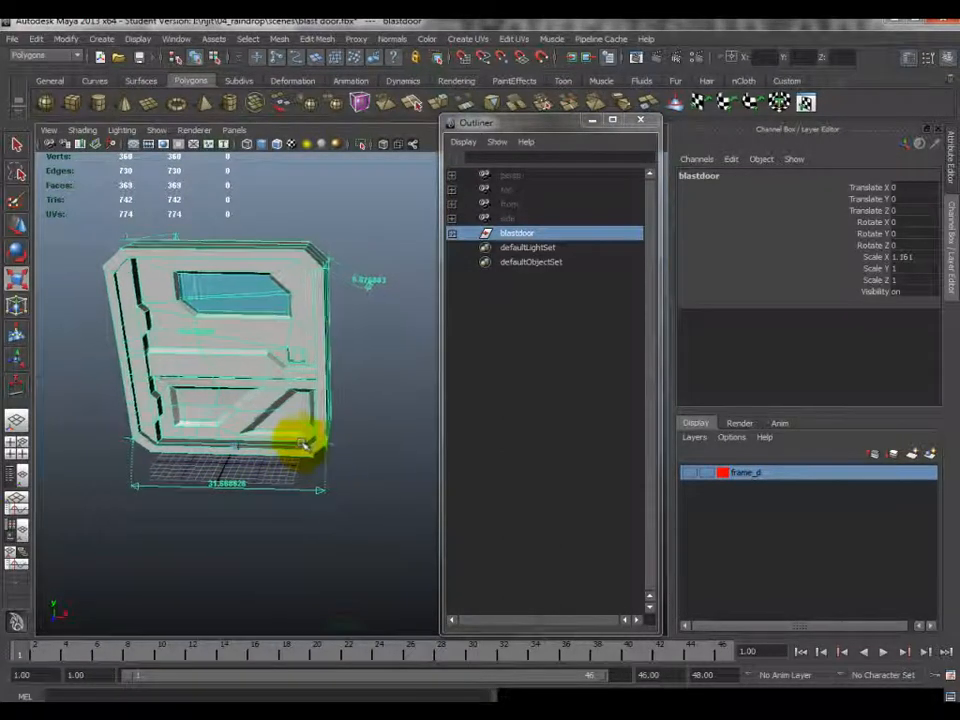
pyautogui.moveTo(232, 449); pyautogui.dragTo(274, 464)
pyautogui.hotkey('ctrl', 'z')
pyautogui.scroll(-2, 275, 457)
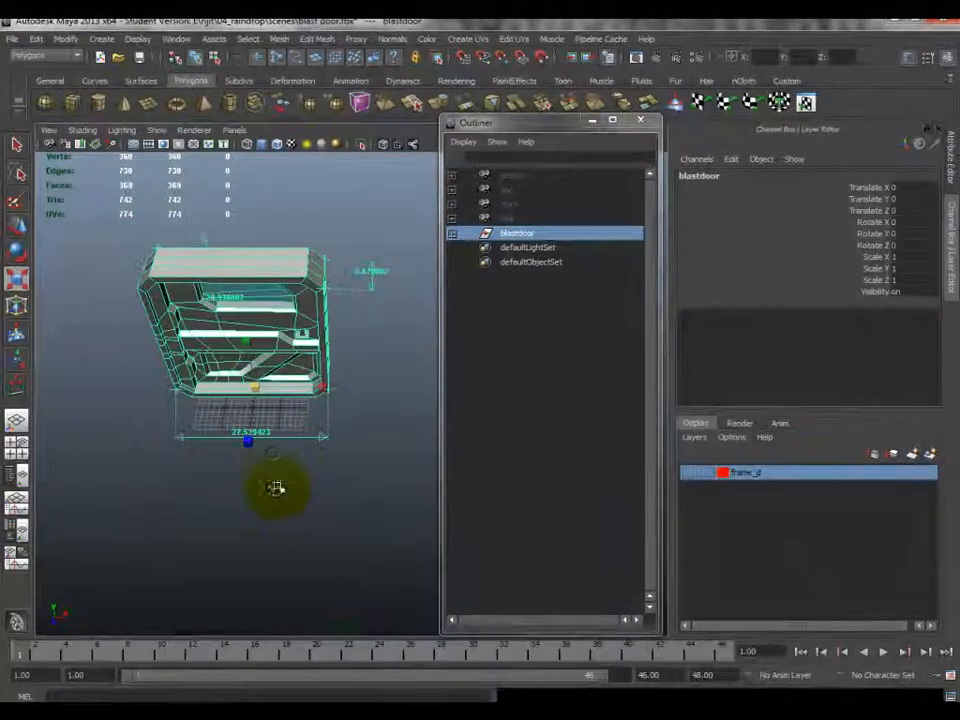
# - Stretch the blastdoor group along X to a scale of about 9.055
pyautogui.moveTo(345, 388); pyautogui.dragTo(407, 375)
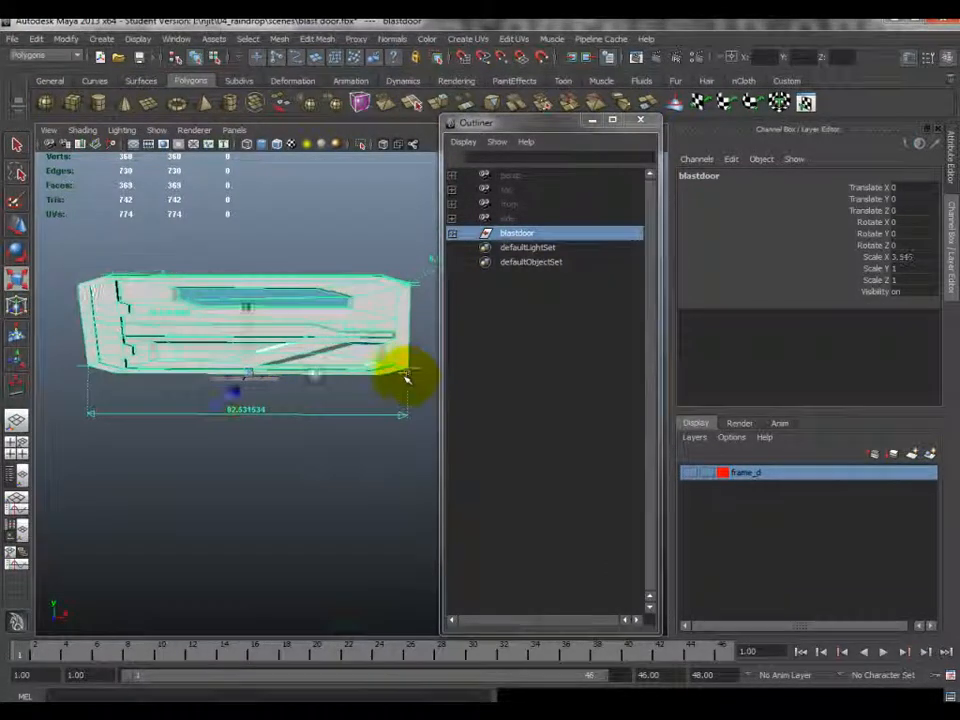
pyautogui.scroll(-5, 400, 378)
pyautogui.keyDown('alt'); pyautogui.moveTo(399, 378); pyautogui.dragTo(319, 384, button='middle'); pyautogui.keyUp('alt')
pyautogui.scroll(4, 319, 382)
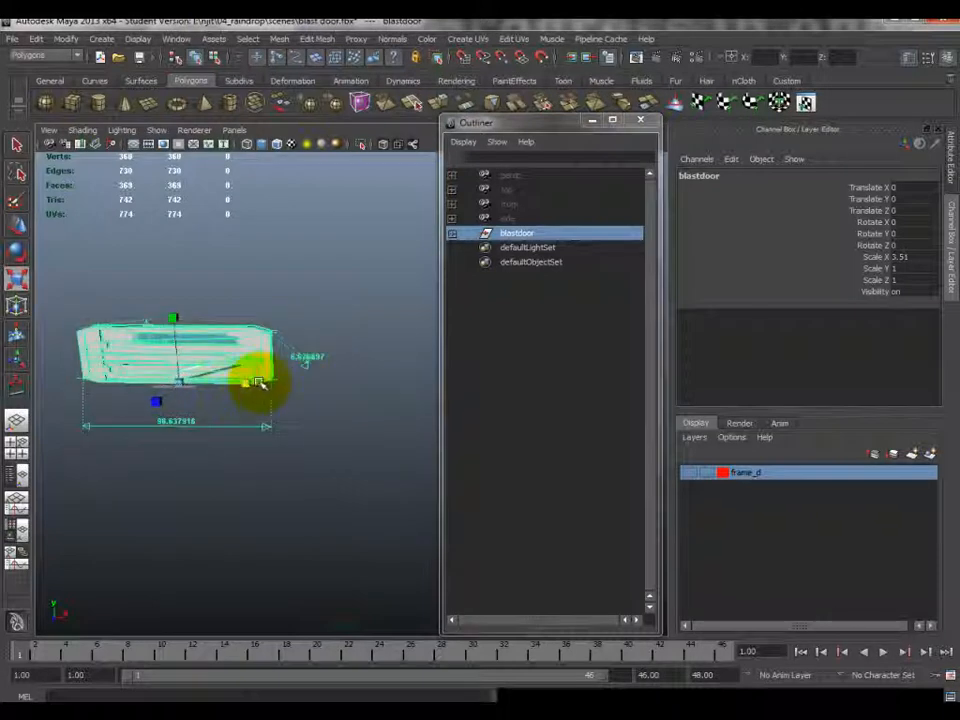
pyautogui.moveTo(258, 382); pyautogui.dragTo(353, 381)
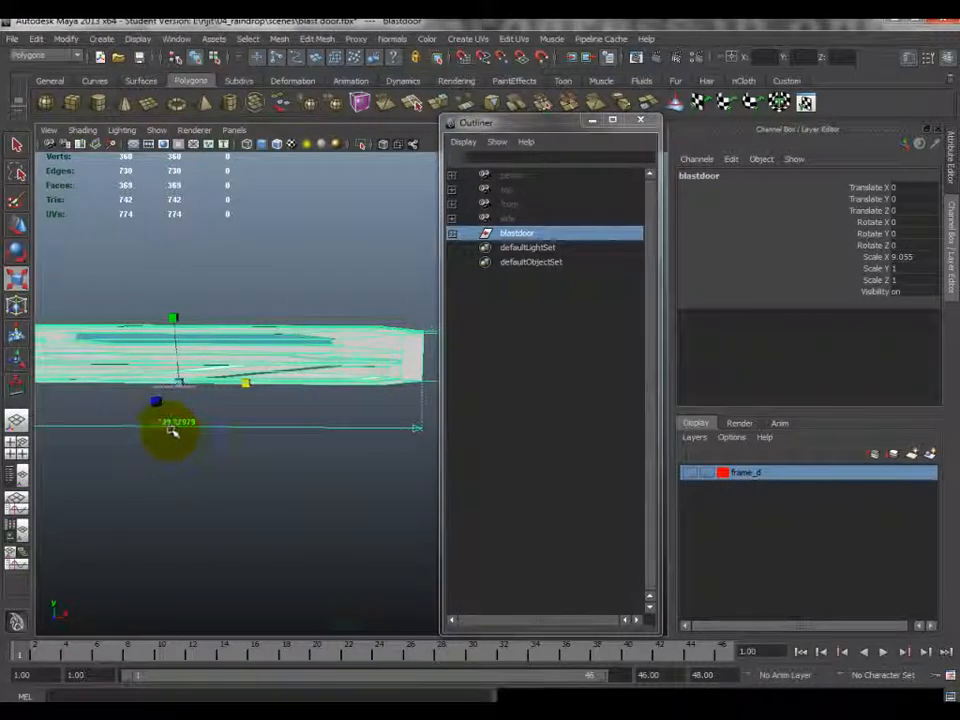
# - Fine-tune the blastdoor group's Scale X, entering 9.059 and finally 9.08
pyautogui.doubleClick(905, 258)
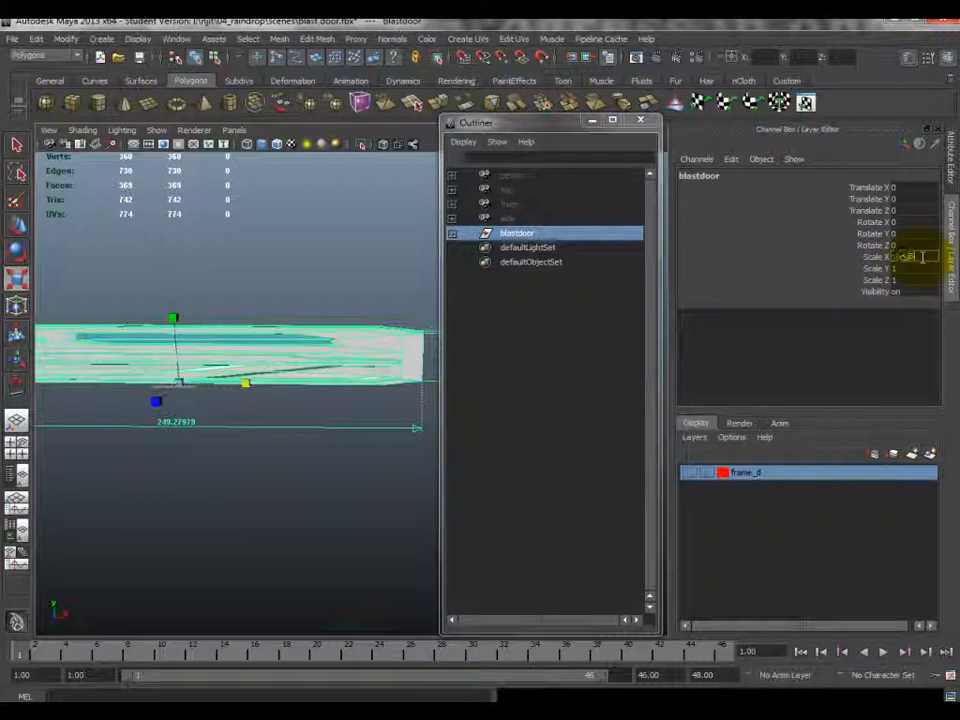
pyautogui.click(916, 256)
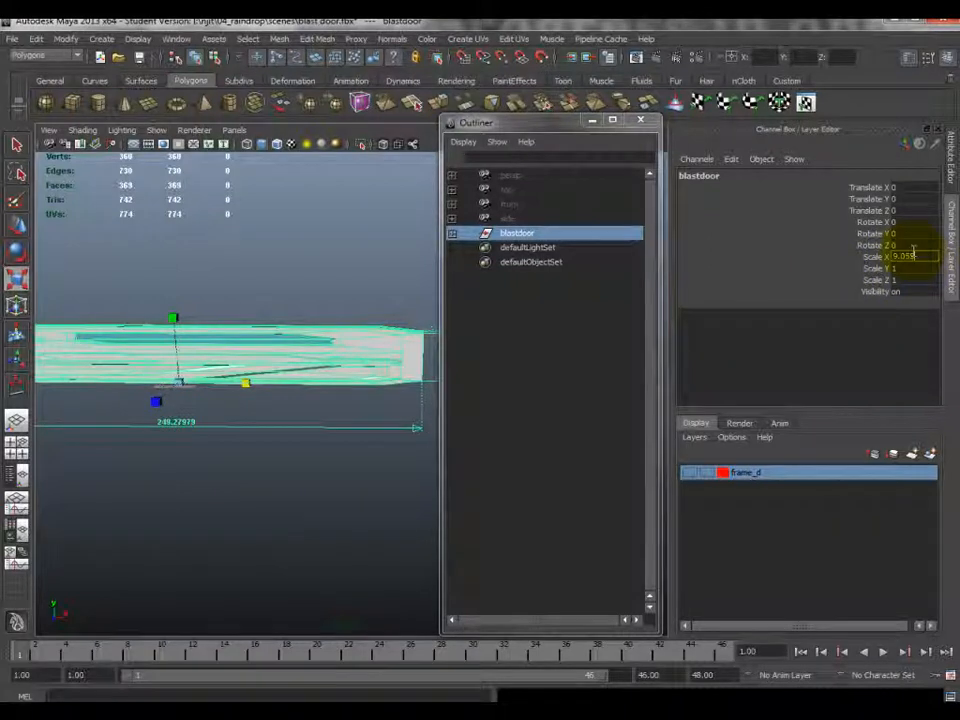
pyautogui.write('9')
pyautogui.press('Return')
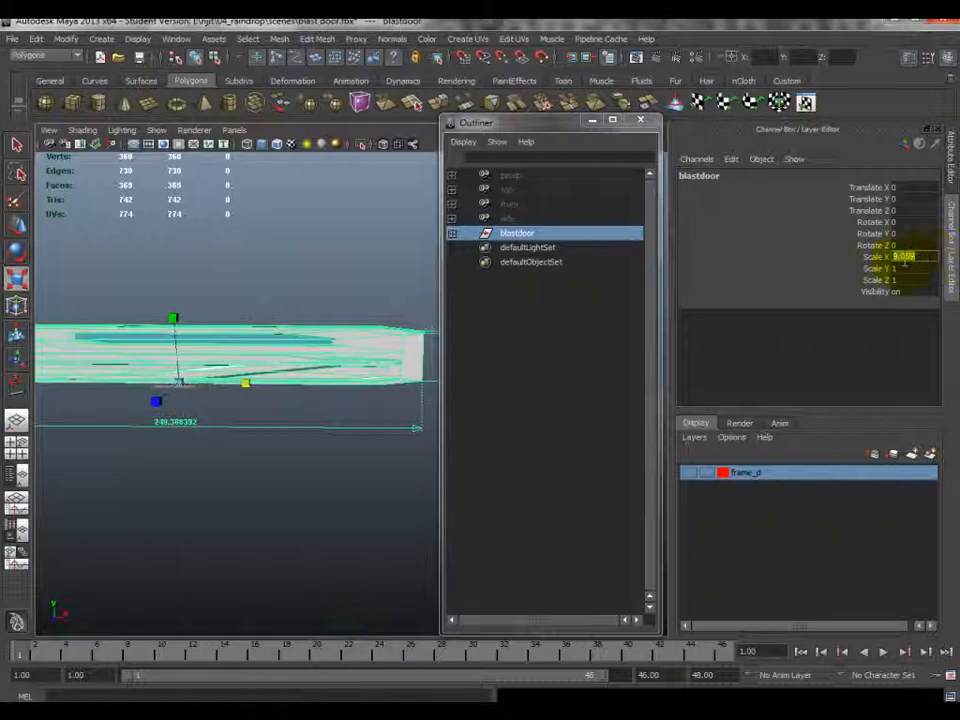
pyautogui.click(935, 258)
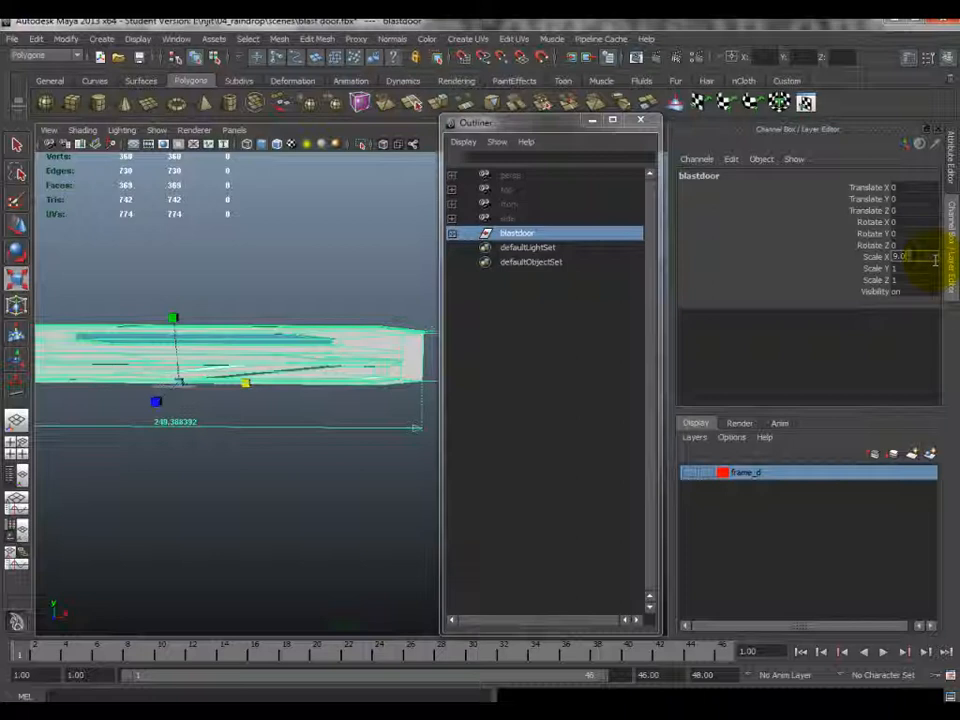
pyautogui.press('Return')
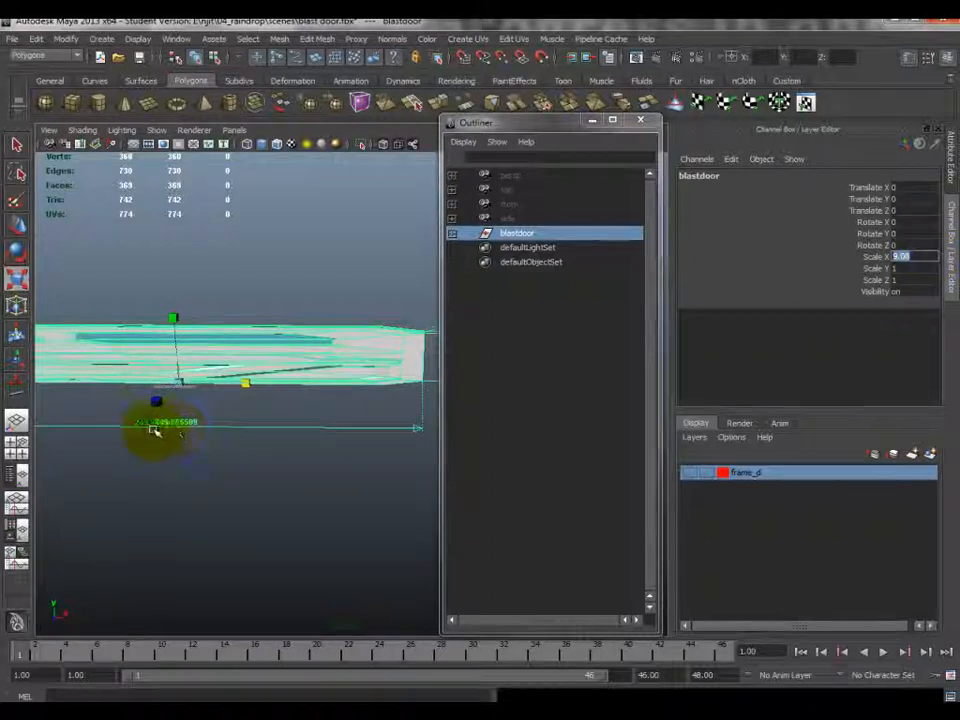
# - Stretch the blastdoor group along Y, first to a scale of about 9.42 and back down to about 8.307
pyautogui.scroll(-2, 218, 422)
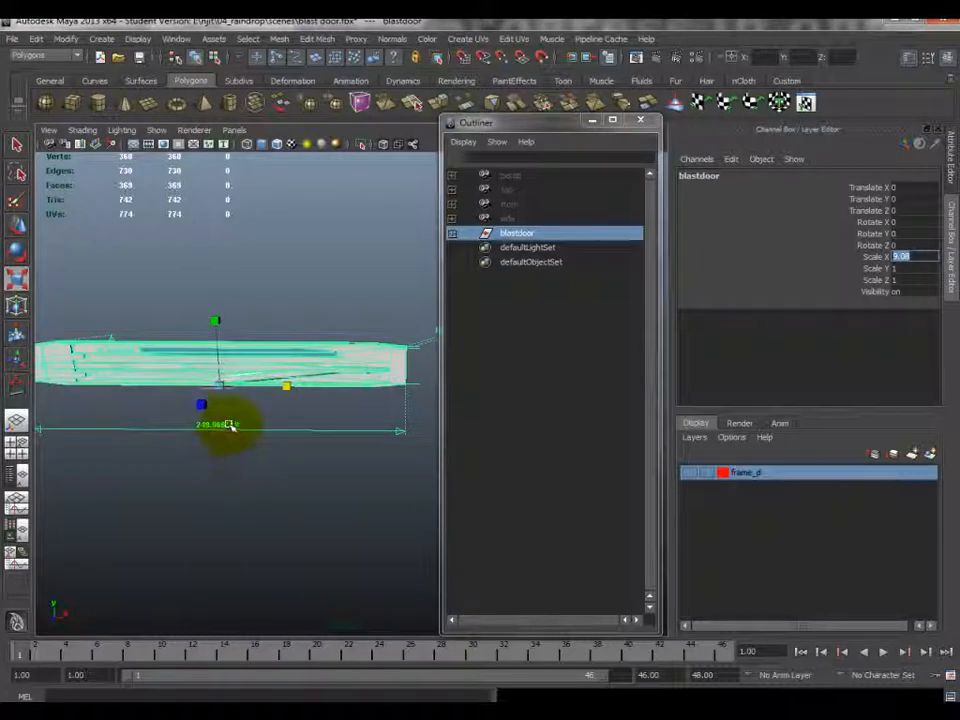
pyautogui.keyDown('alt'); pyautogui.moveTo(238, 415); pyautogui.dragTo(211, 503, button='middle'); pyautogui.keyUp('alt')
pyautogui.scroll(2, 234, 448)
pyautogui.scroll(-6, 234, 448)
pyautogui.keyDown('alt'); pyautogui.moveTo(254, 470); pyautogui.dragTo(266, 251); pyautogui.keyUp('alt')
pyautogui.moveTo(256, 382); pyautogui.dragTo(259, 311)
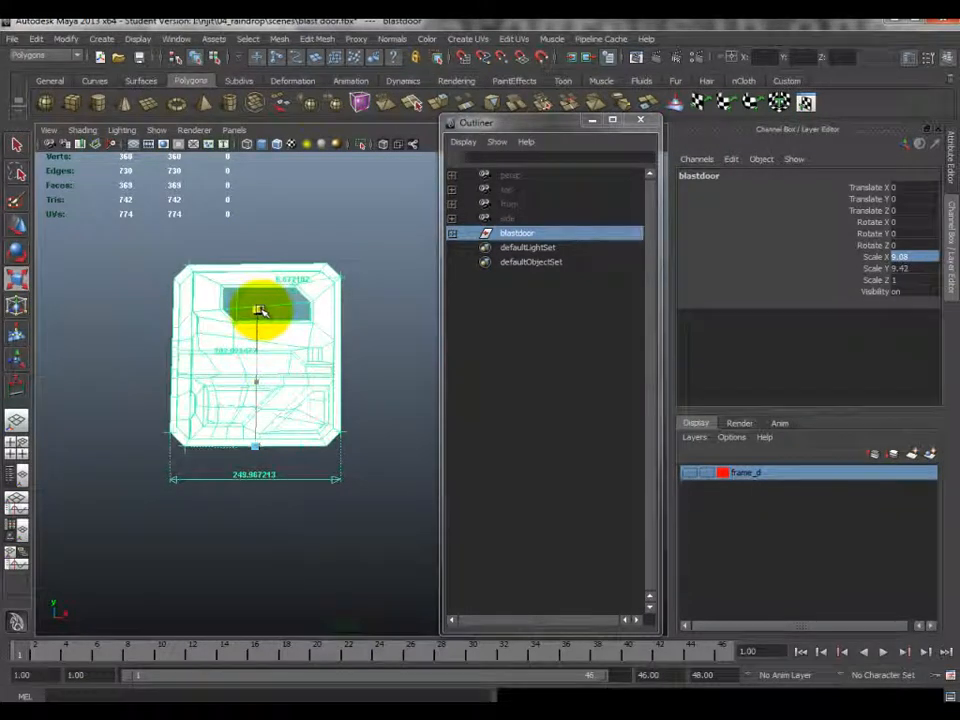
pyautogui.click(261, 311)
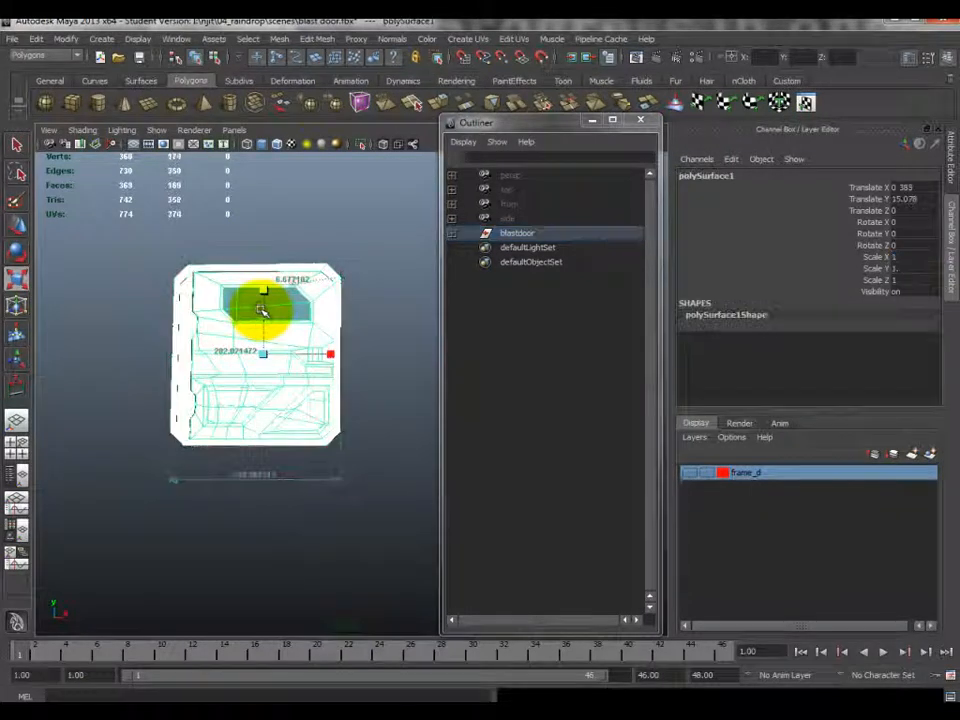
pyautogui.click(509, 236)
pyautogui.scroll(4, 242, 414)
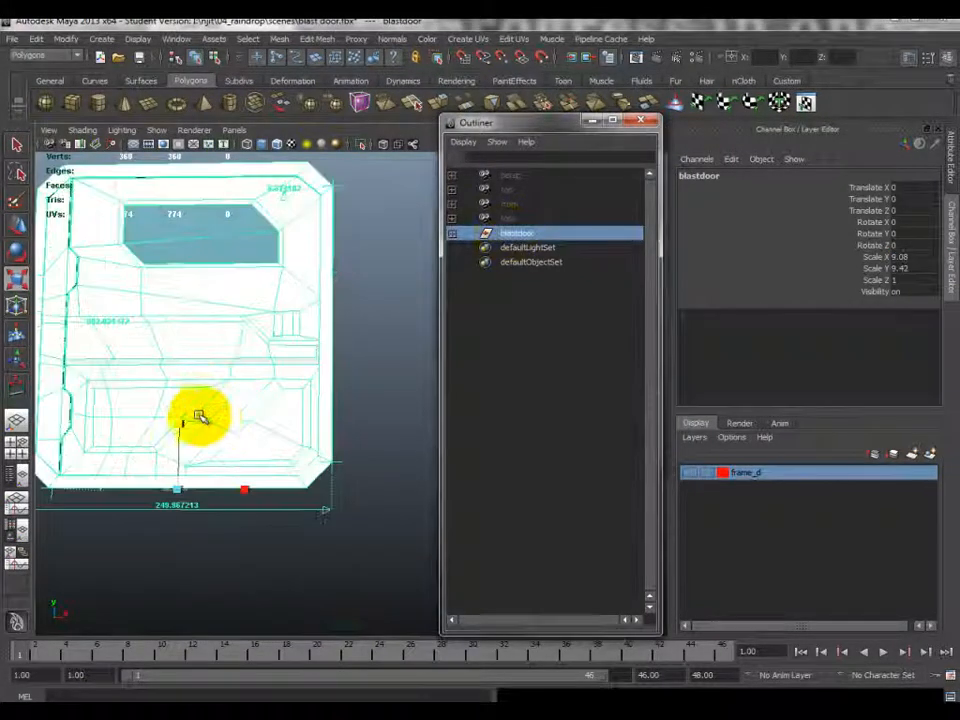
pyautogui.keyDown('alt'); pyautogui.moveTo(226, 419); pyautogui.dragTo(254, 427, button='middle'); pyautogui.keyUp('alt')
pyautogui.moveTo(229, 435); pyautogui.dragTo(232, 441)
# - Set the blastdoor group's Scale Y to 8.35
pyautogui.keyDown('alt'); pyautogui.moveTo(206, 416); pyautogui.dragTo(305, 483, button='middle'); pyautogui.keyUp('alt')
pyautogui.scroll(4, 272, 450)
pyautogui.keyDown('alt'); pyautogui.moveTo(255, 453); pyautogui.dragTo(334, 471, button='middle'); pyautogui.keyUp('alt')
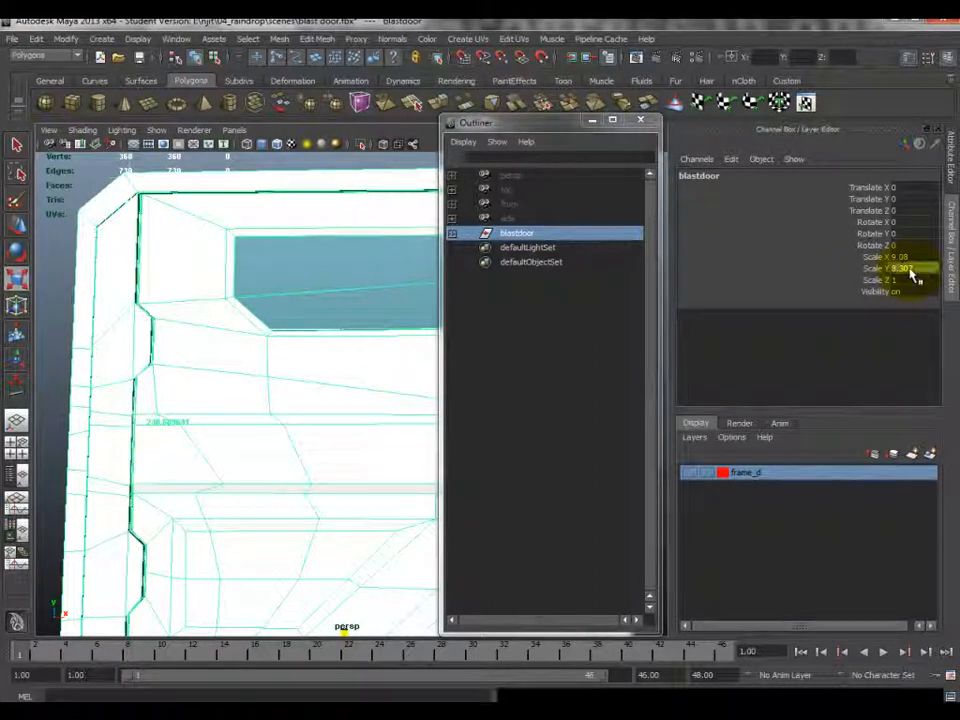
pyautogui.press('BackSpace')
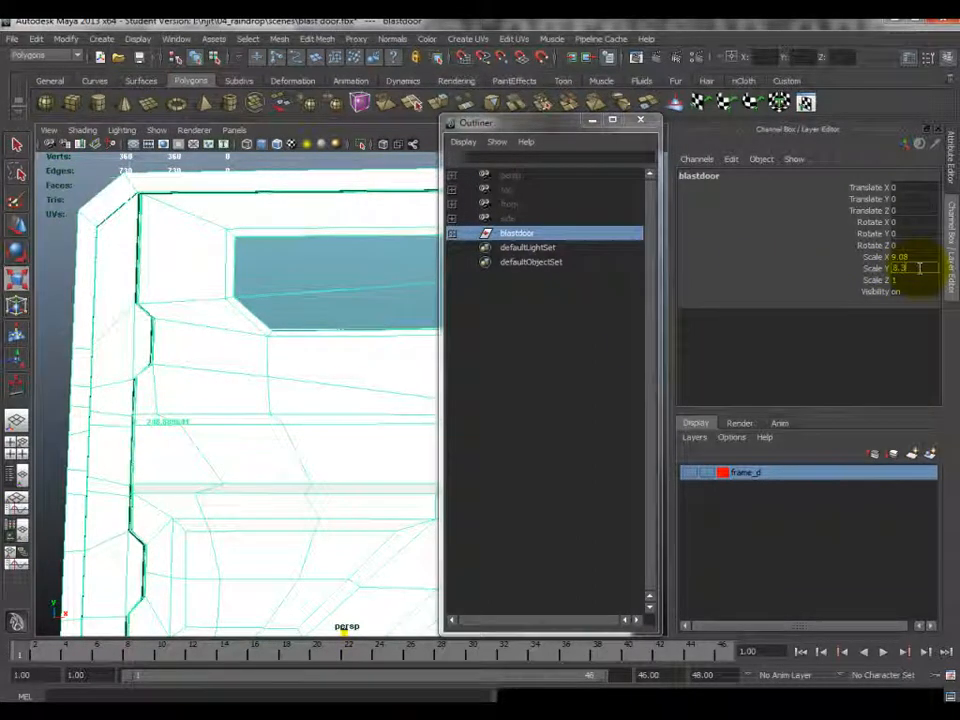
pyautogui.write('5')
pyautogui.press('Return')
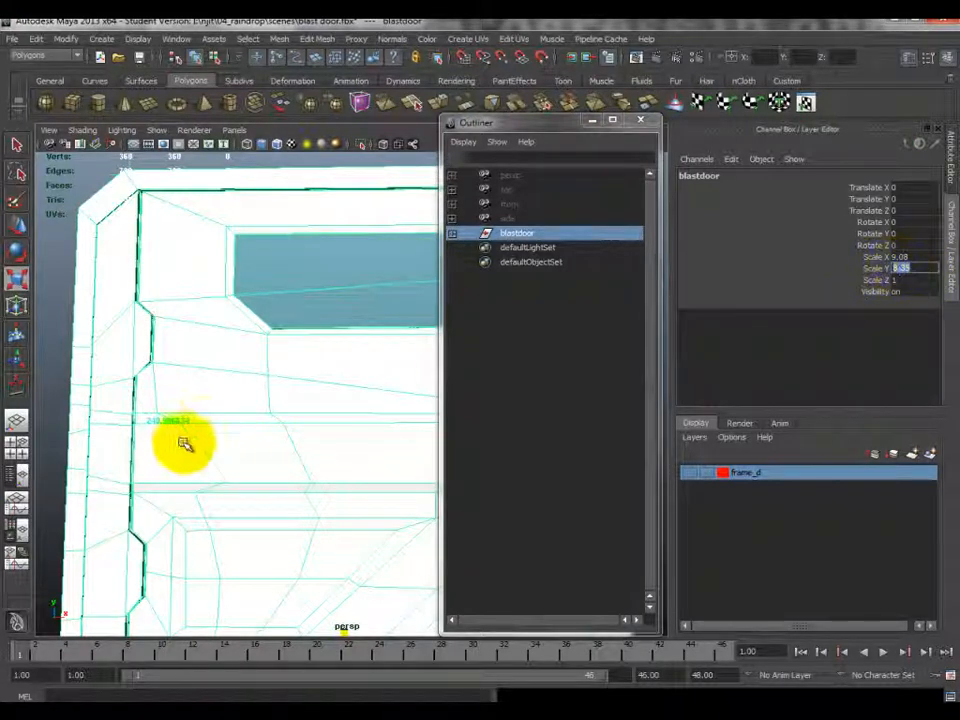
# - Stretch the blastdoor group along Z to a scale of about 1.914 to thicken the door
pyautogui.scroll(-5, 166, 432)
pyautogui.keyDown('alt'); pyautogui.moveTo(259, 456); pyautogui.dragTo(48, 484, button='middle'); pyautogui.keyUp('alt')
pyautogui.keyDown('alt'); pyautogui.moveTo(293, 511); pyautogui.dragTo(190, 486); pyautogui.keyUp('alt')
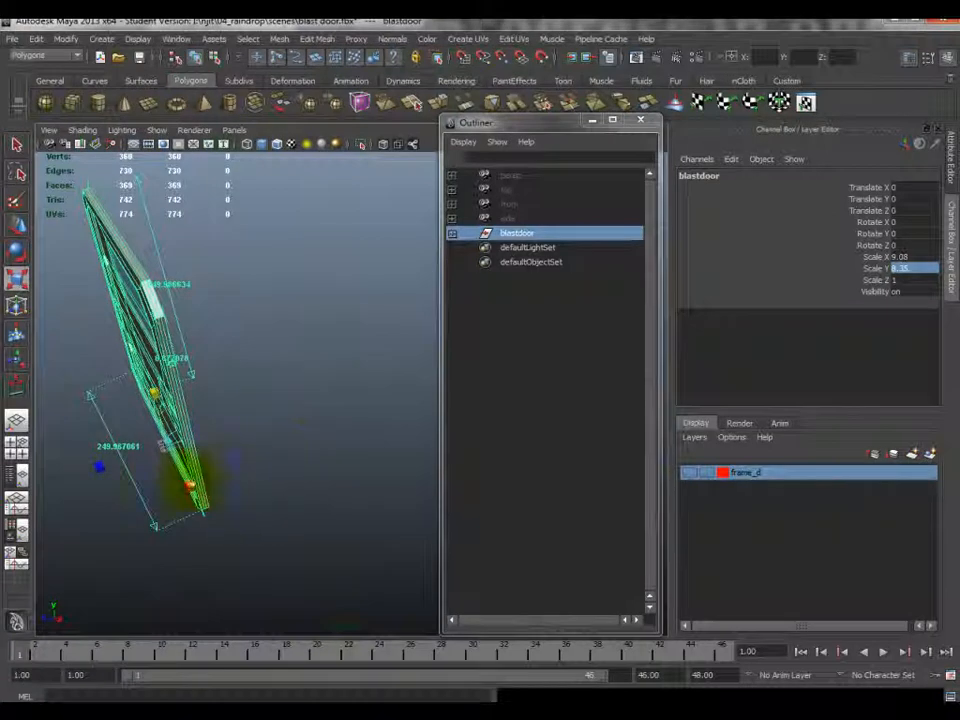
pyautogui.moveTo(123, 460); pyautogui.dragTo(41, 519)
pyautogui.keyDown('alt'); pyautogui.moveTo(229, 574); pyautogui.dragTo(140, 336); pyautogui.keyUp('alt')
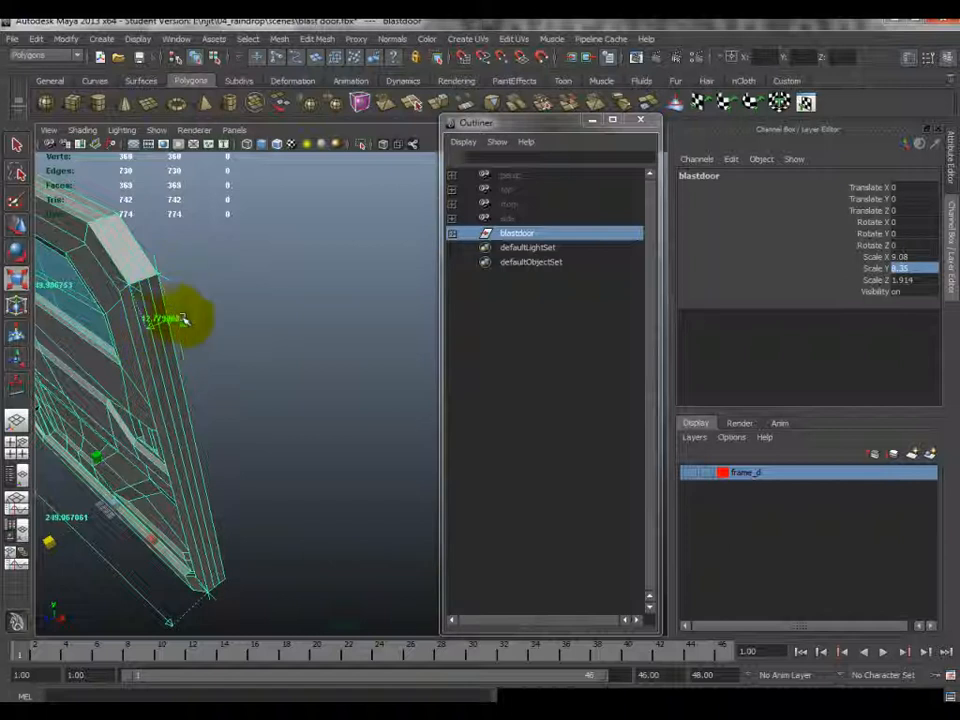
# - Fine-tune the blastdoor group's Scale Z, trying 1.89 and settling on 1.87
pyautogui.doubleClick(900, 280)
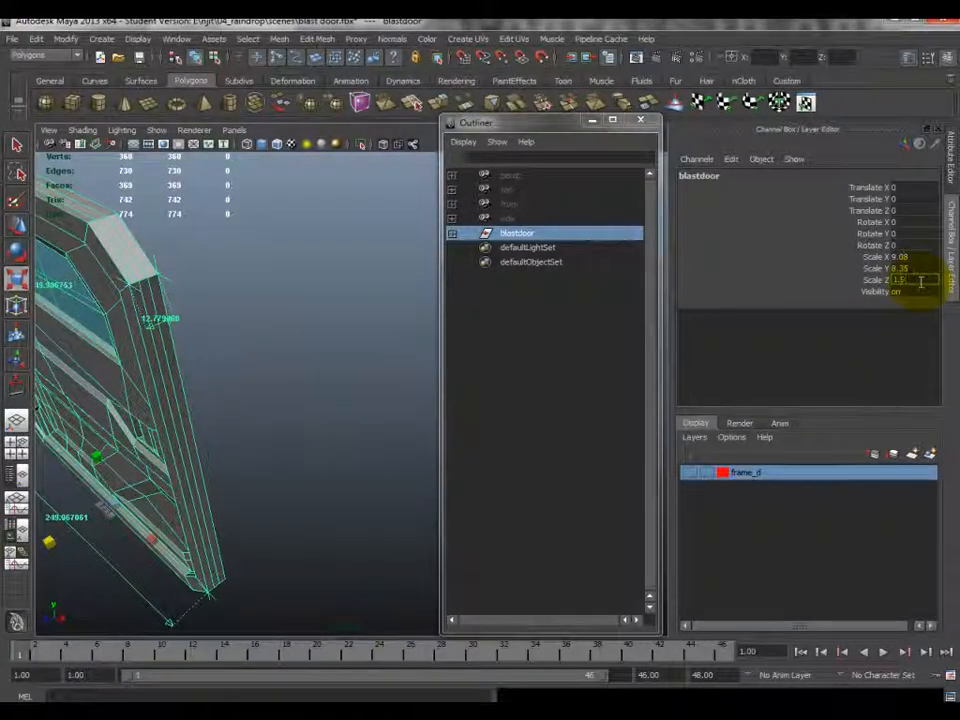
pyautogui.write('1.5')
pyautogui.press('Return')
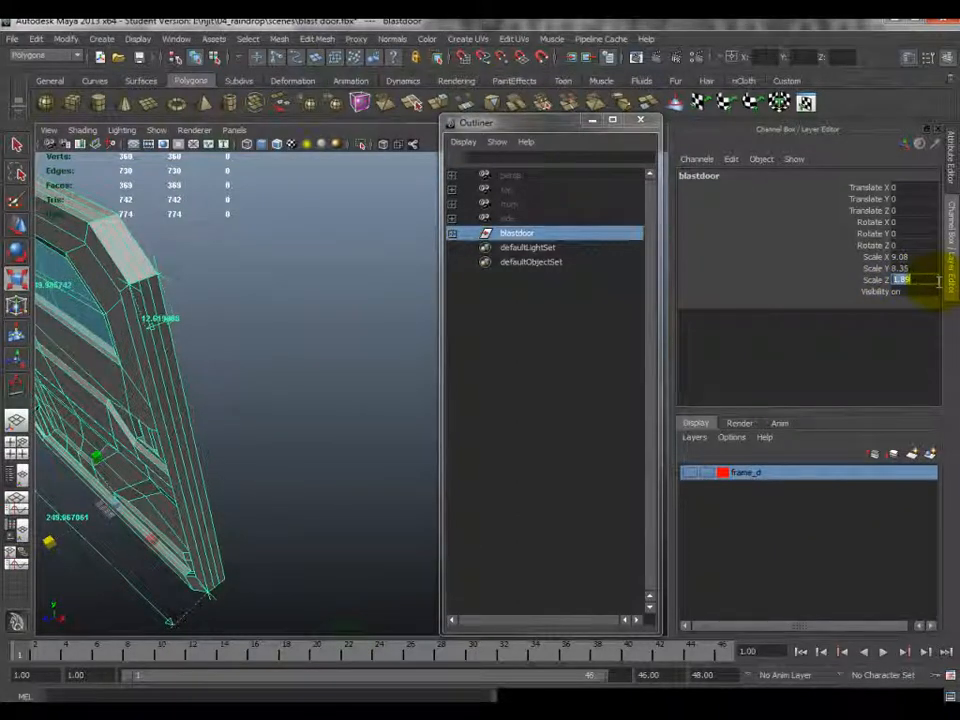
pyautogui.write('1.875')
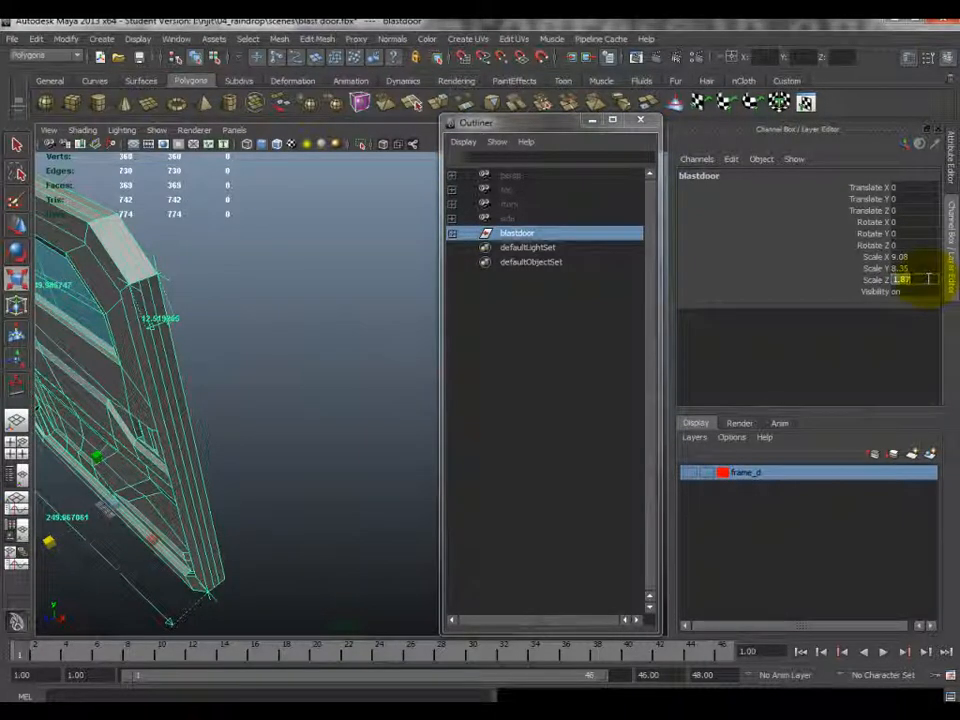
pyautogui.keyDown('alt'); pyautogui.moveTo(47, 381); pyautogui.dragTo(76, 392); pyautogui.keyUp('alt')
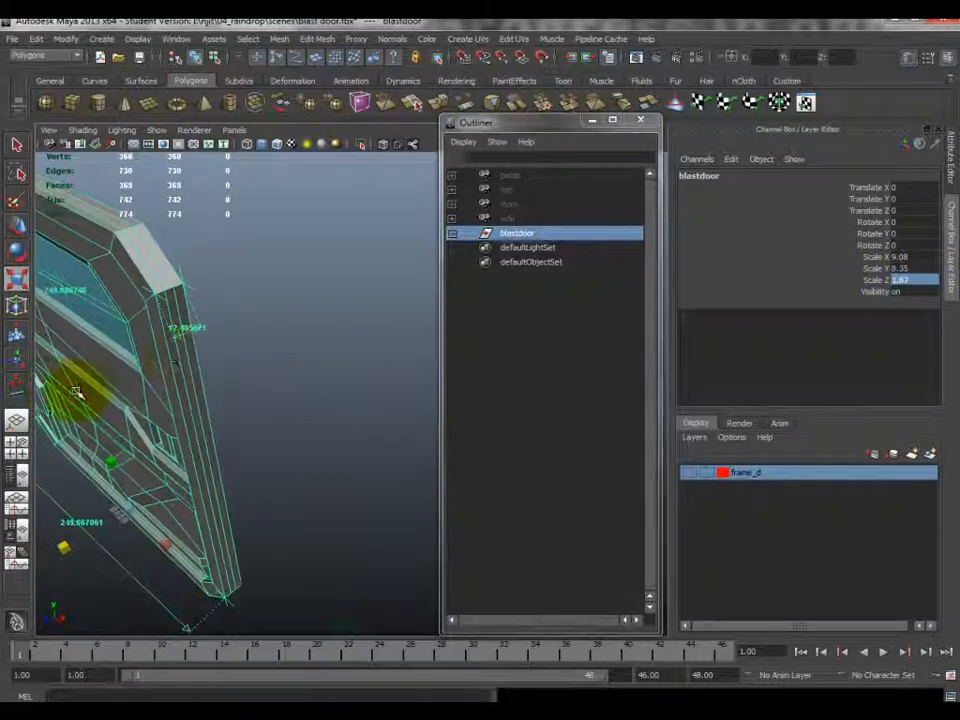
# - Delete all six locators and the three distance dimensions from the blastdoor group, keeping only the two polySurface meshes
pyautogui.scroll(-4, 120, 385)
pyautogui.click(302, 394)
pyautogui.keyDown('alt'); pyautogui.moveTo(236, 482); pyautogui.dragTo(274, 317); pyautogui.keyUp('alt')
pyautogui.keyDown('alt'); pyautogui.moveTo(215, 527); pyautogui.dragTo(260, 492); pyautogui.keyUp('alt')
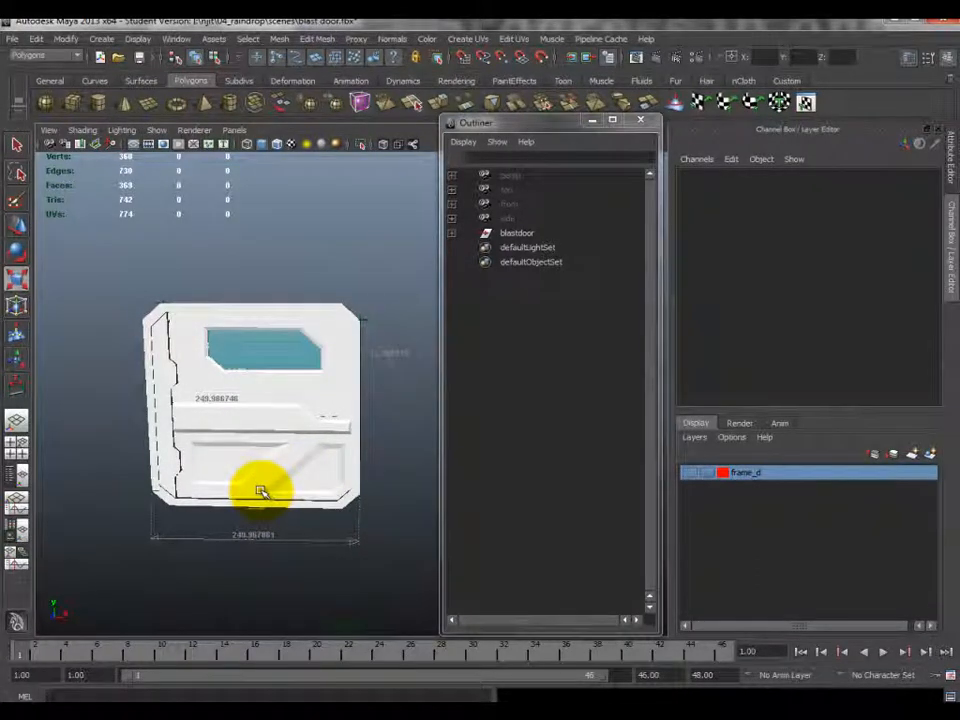
pyautogui.keyDown('alt'); pyautogui.moveTo(302, 439); pyautogui.dragTo(407, 257); pyautogui.keyUp('alt')
pyautogui.click(453, 233)
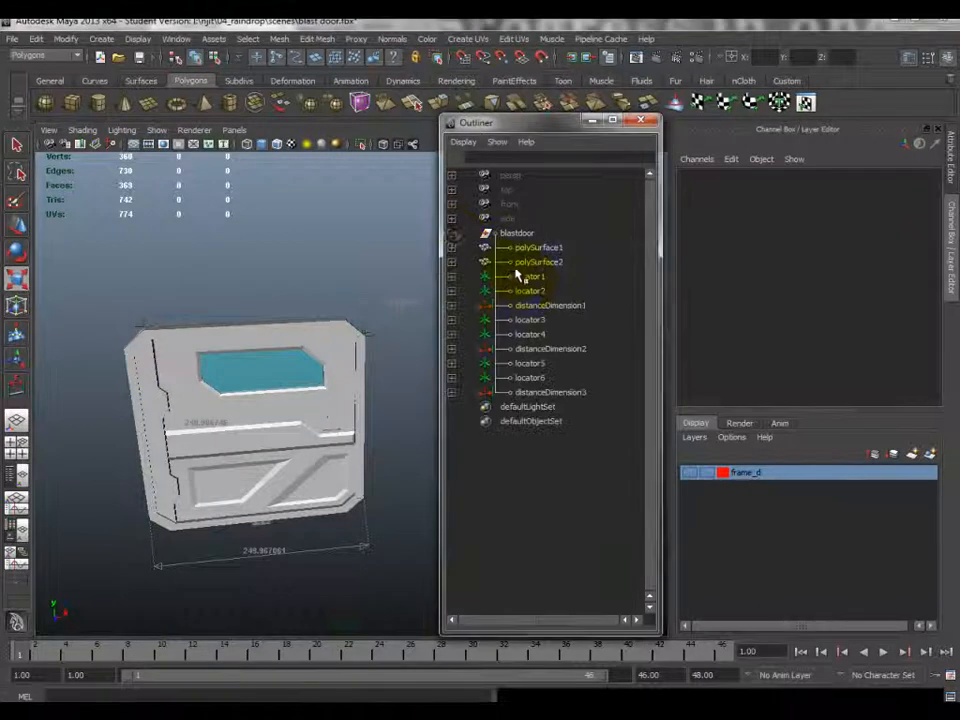
pyautogui.click(510, 277)
pyautogui.keyDown('shift'); pyautogui.click(548, 390); pyautogui.keyUp('shift')
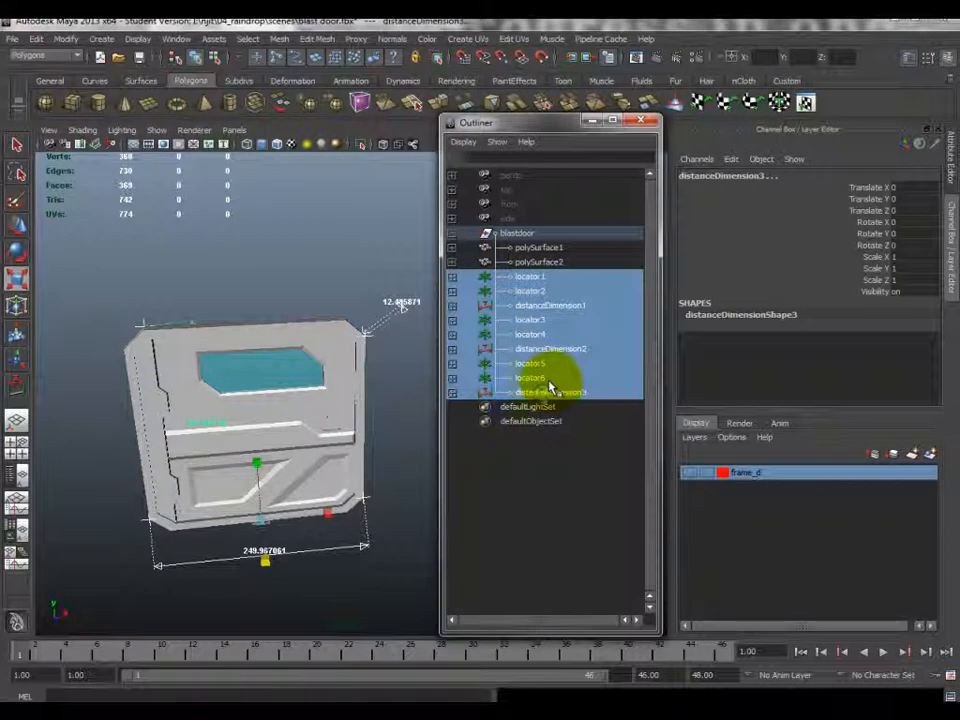
pyautogui.press('Delete')
# - Freeze the translate, rotate and scale transformations of the blastdoor group together with polySurface1 and polySurface2
pyautogui.click(518, 234)
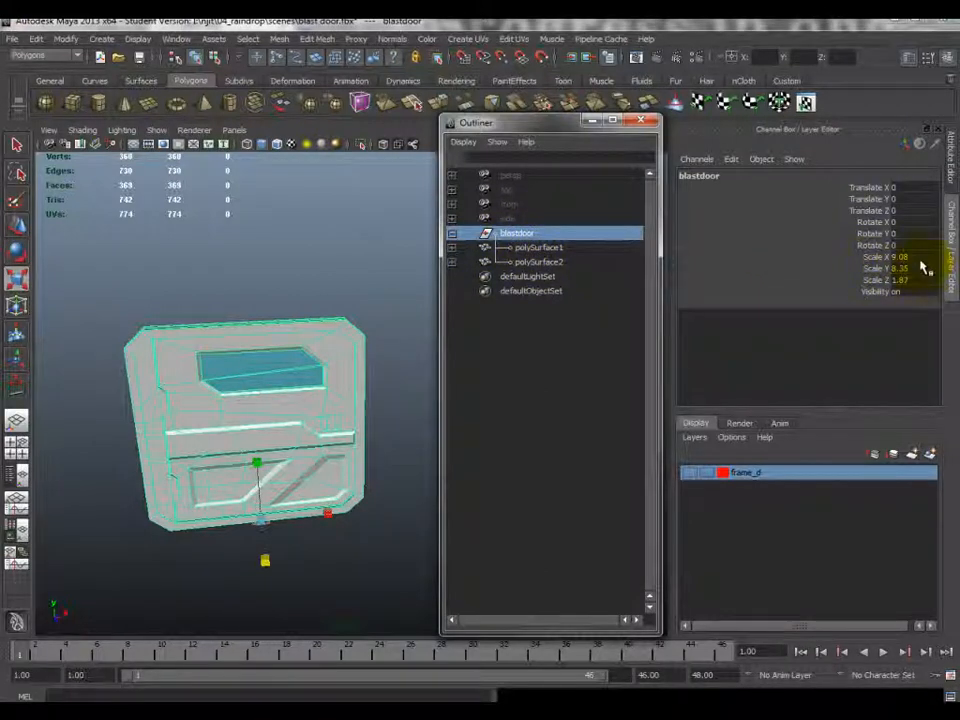
pyautogui.click(546, 248)
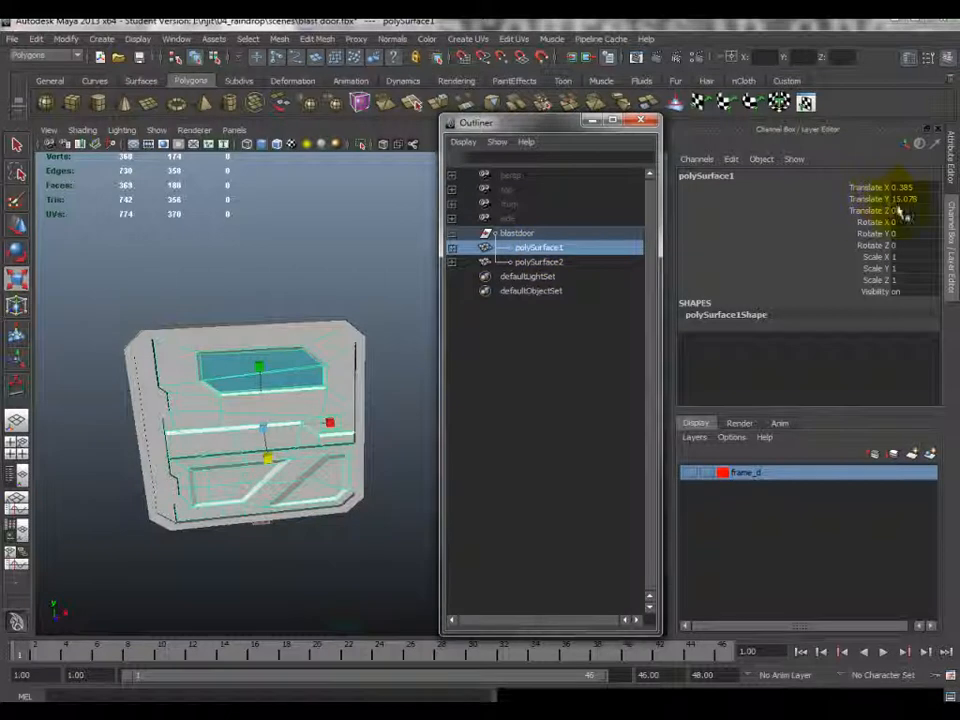
pyautogui.click(556, 262)
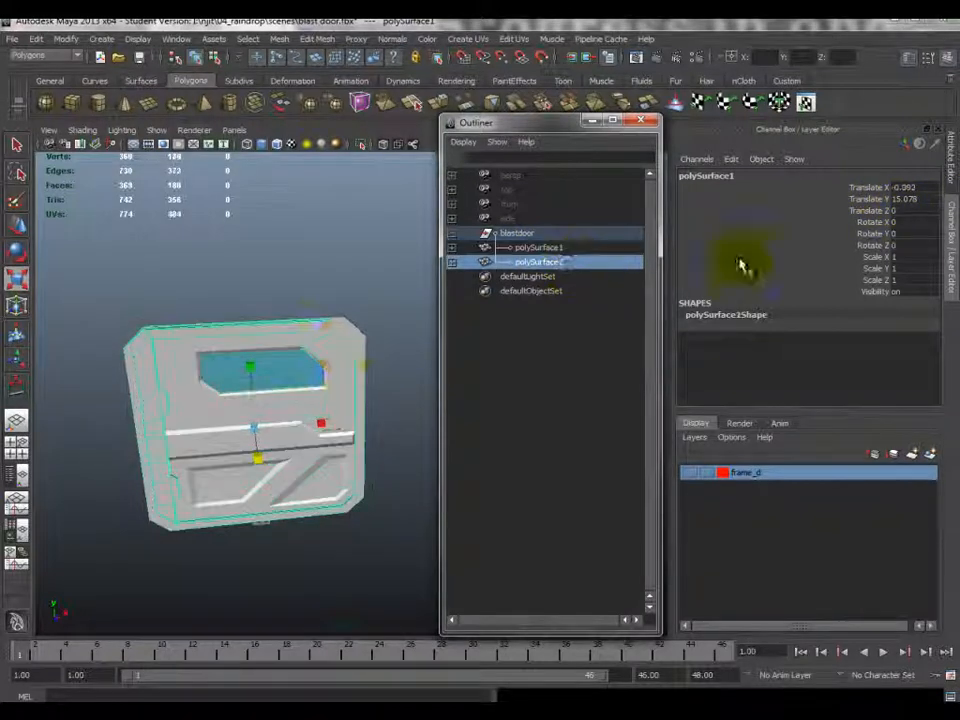
pyautogui.click(519, 233)
pyautogui.keyDown('shift'); pyautogui.click(537, 261); pyautogui.keyUp('shift')
pyautogui.click(66, 40)
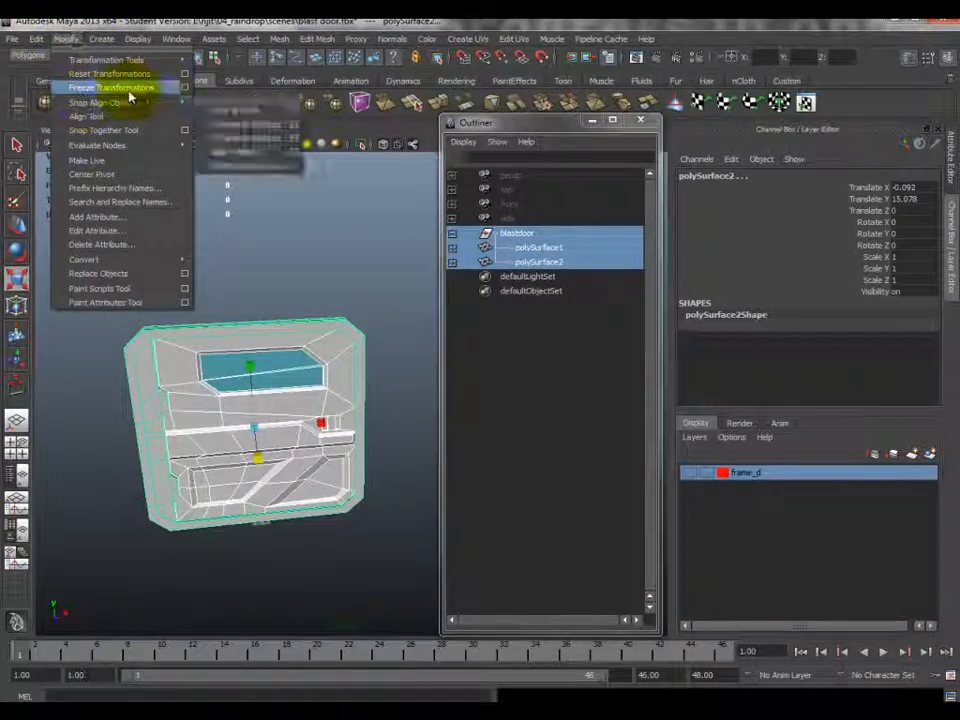
pyautogui.click(185, 89)
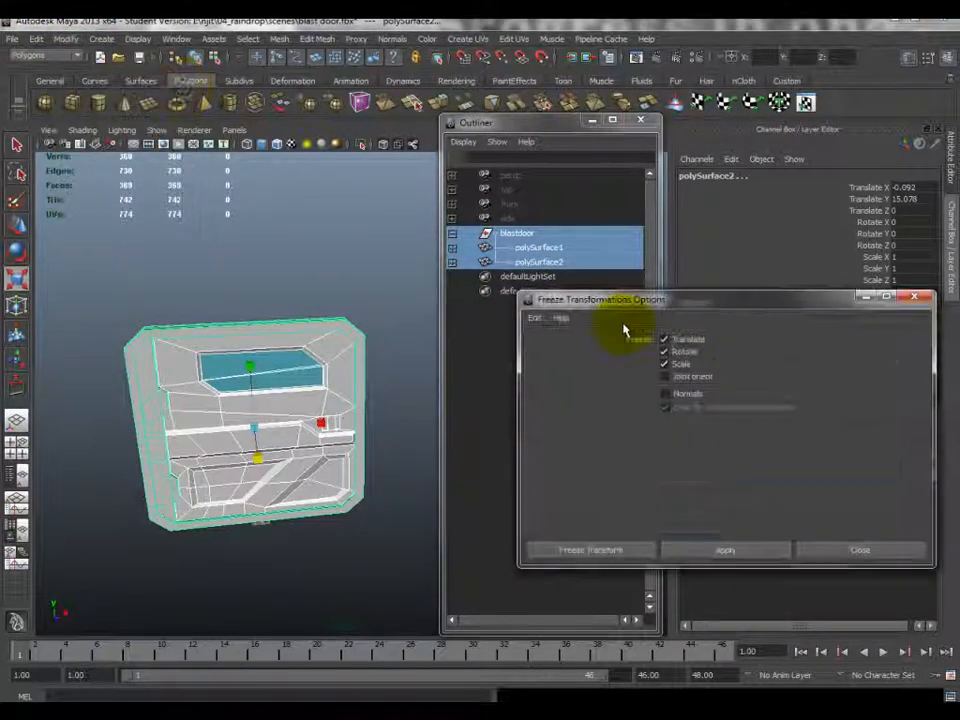
pyautogui.moveTo(718, 302); pyautogui.dragTo(487, 259)
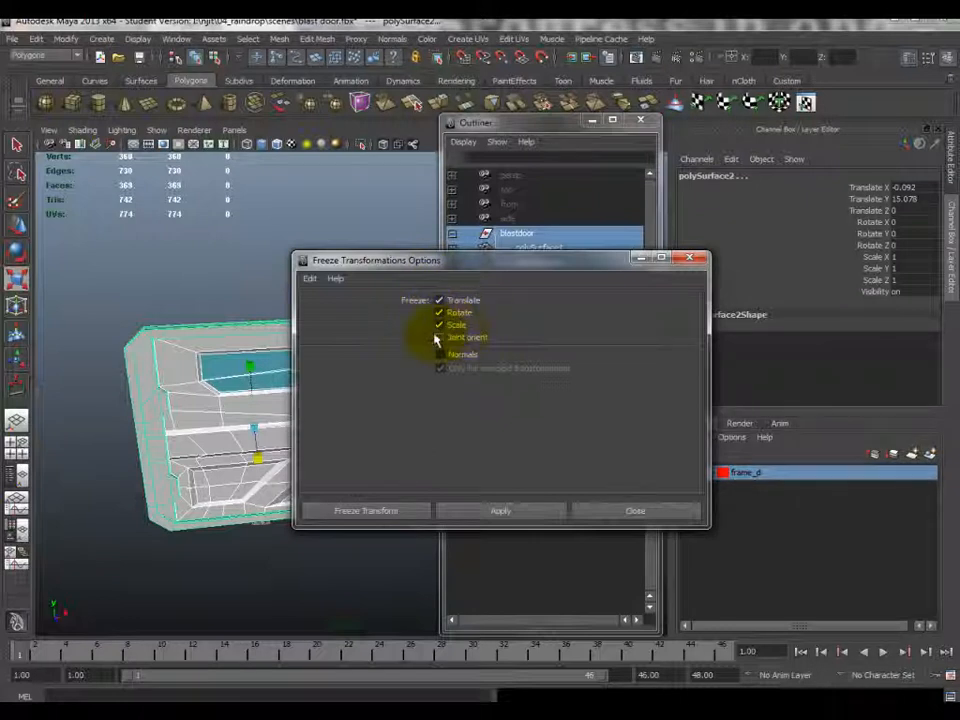
pyautogui.click(370, 512)
pyautogui.click(536, 237)
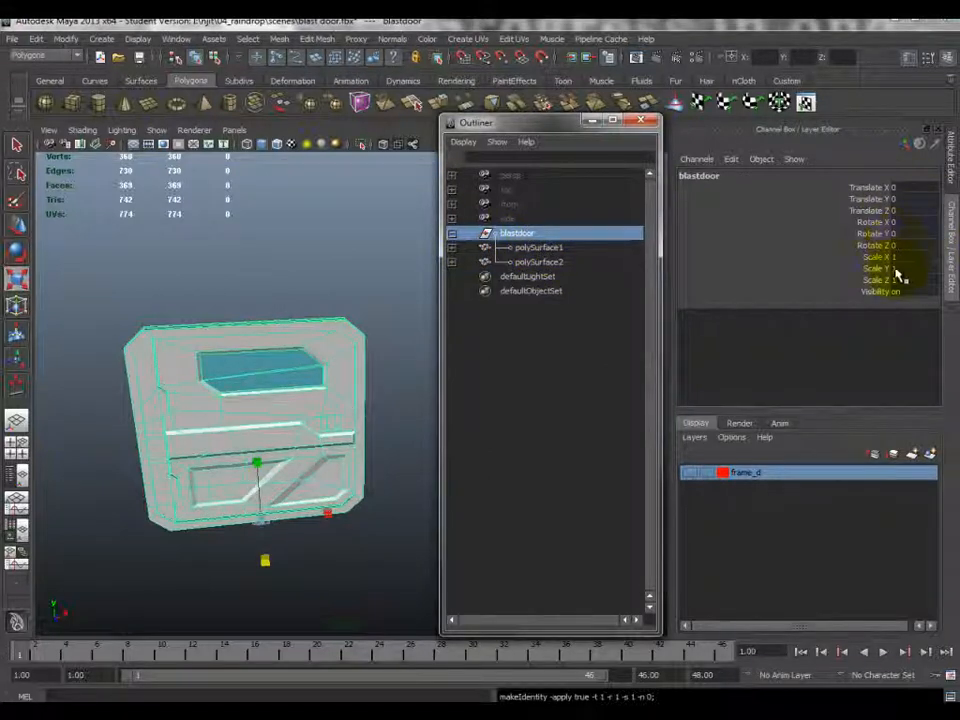
pyautogui.click(556, 261)
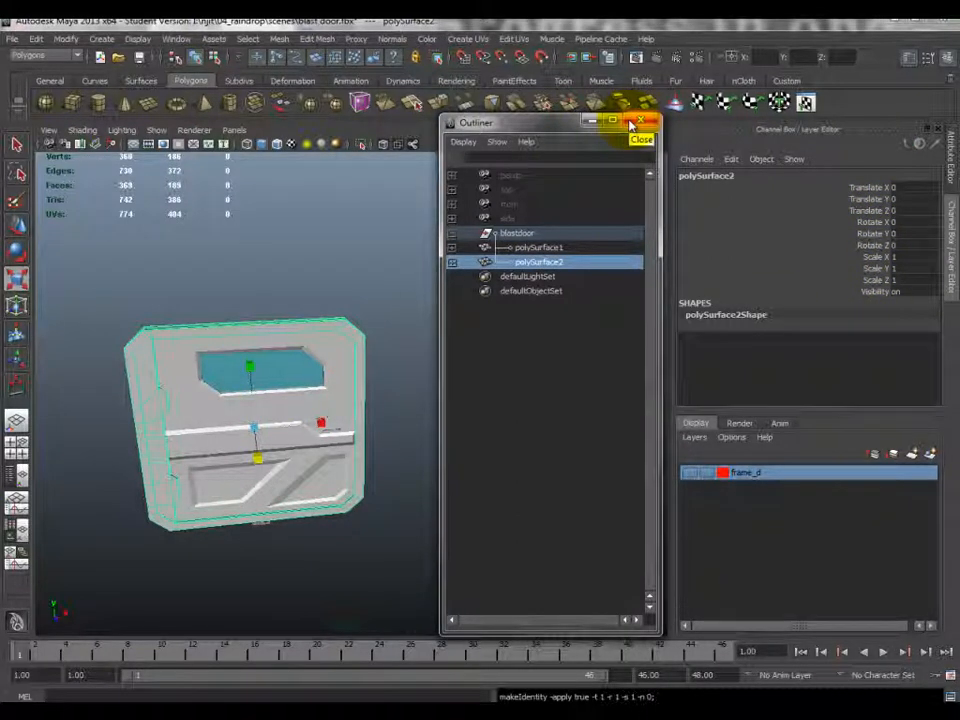
# - Select the inner door mesh polySurface1 and turn off two-sided lighting in the perspective view
pyautogui.click(291, 373)
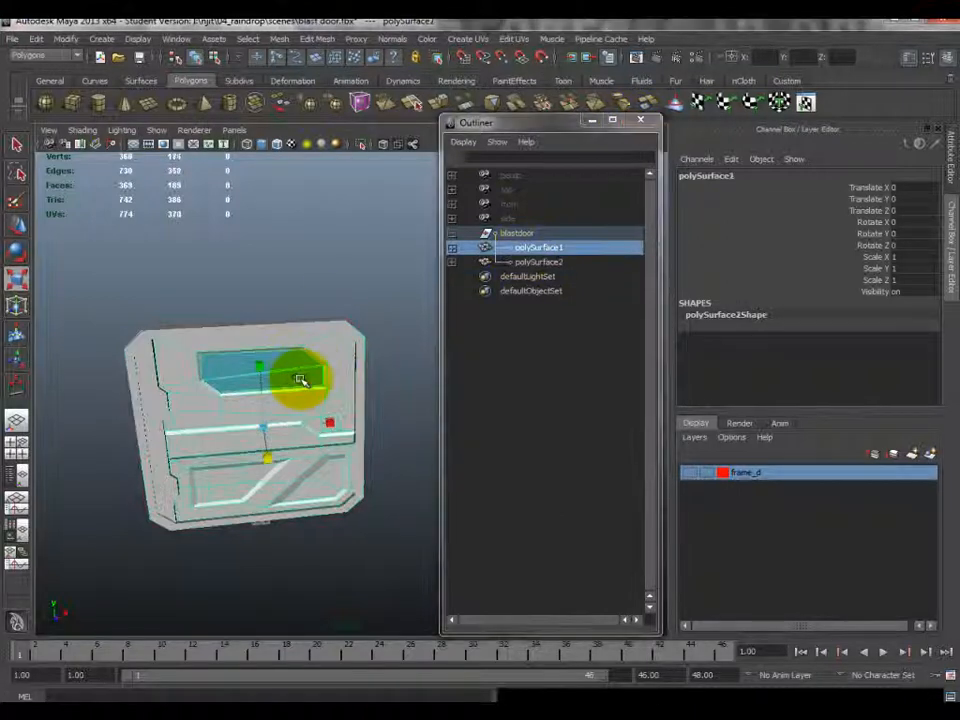
pyautogui.keyDown('alt'); pyautogui.moveTo(299, 377); pyautogui.dragTo(272, 308); pyautogui.keyUp('alt')
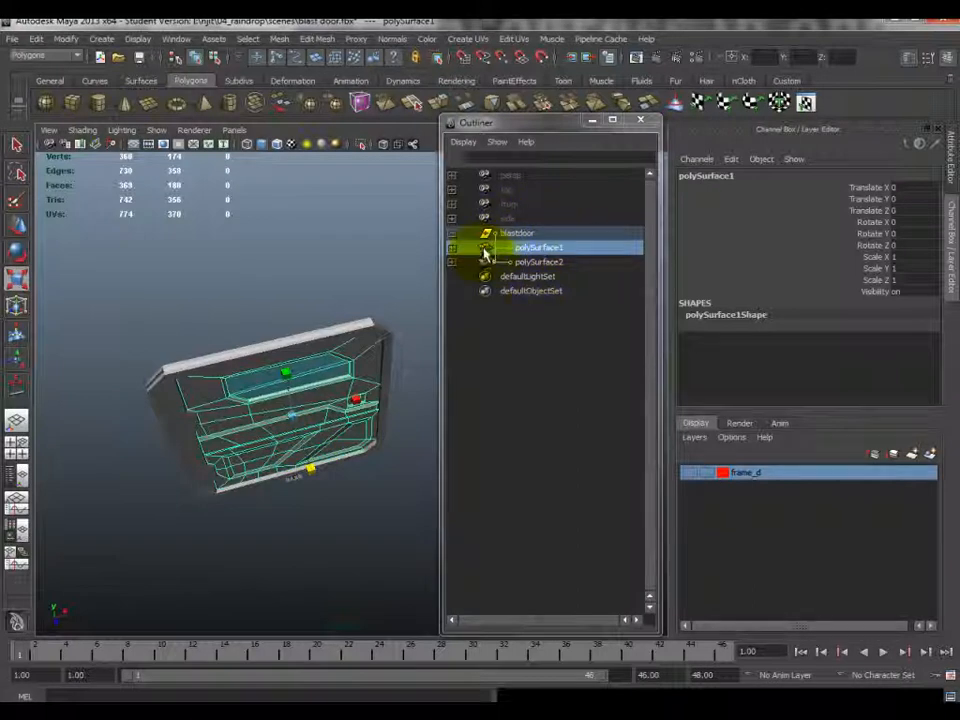
pyautogui.click(518, 233)
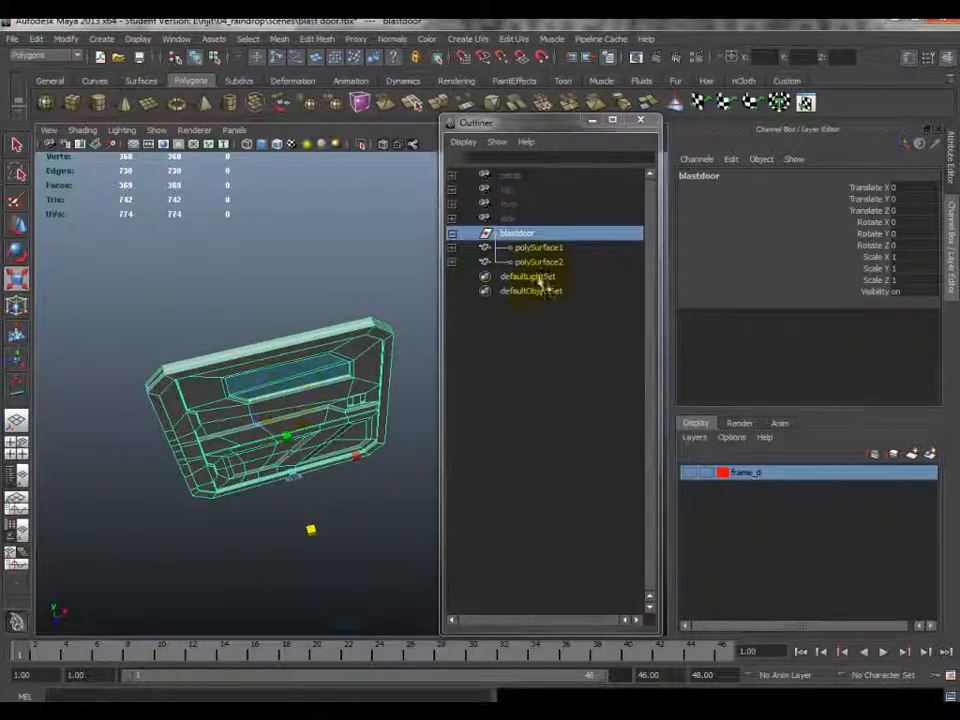
pyautogui.click(536, 247)
pyautogui.keyDown('alt'); pyautogui.moveTo(410, 360); pyautogui.dragTo(329, 355); pyautogui.keyUp('alt')
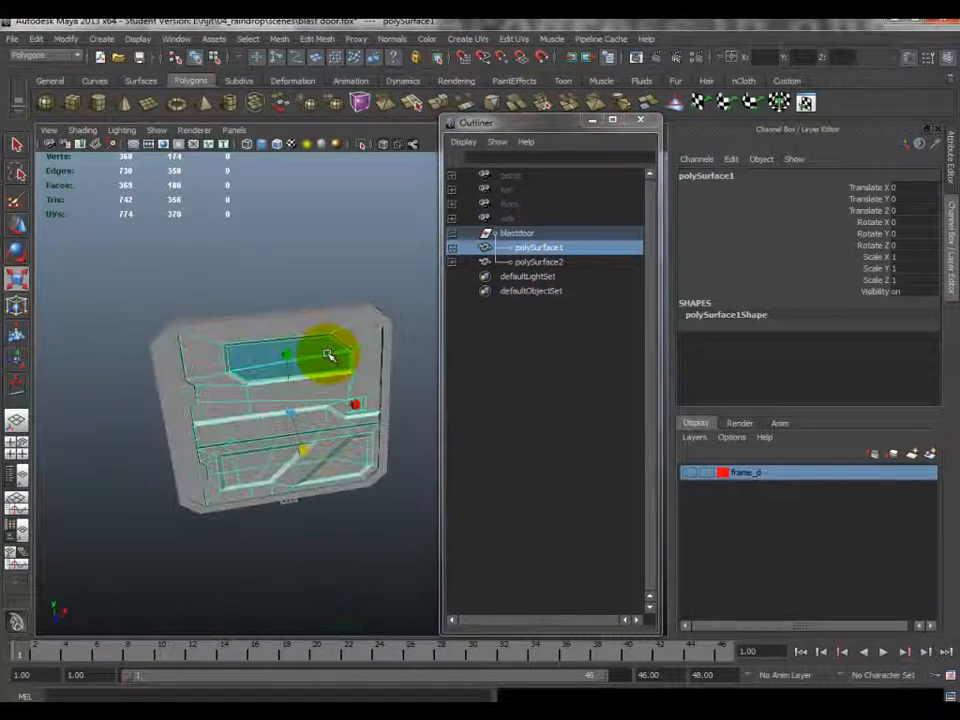
pyautogui.click(121, 131)
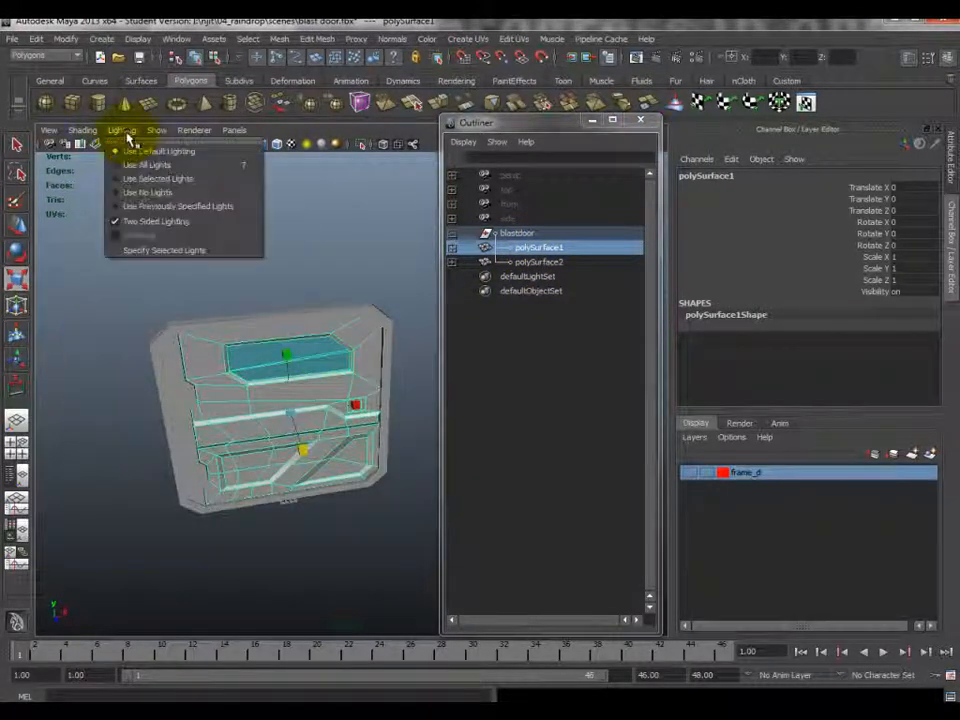
pyautogui.click(122, 221)
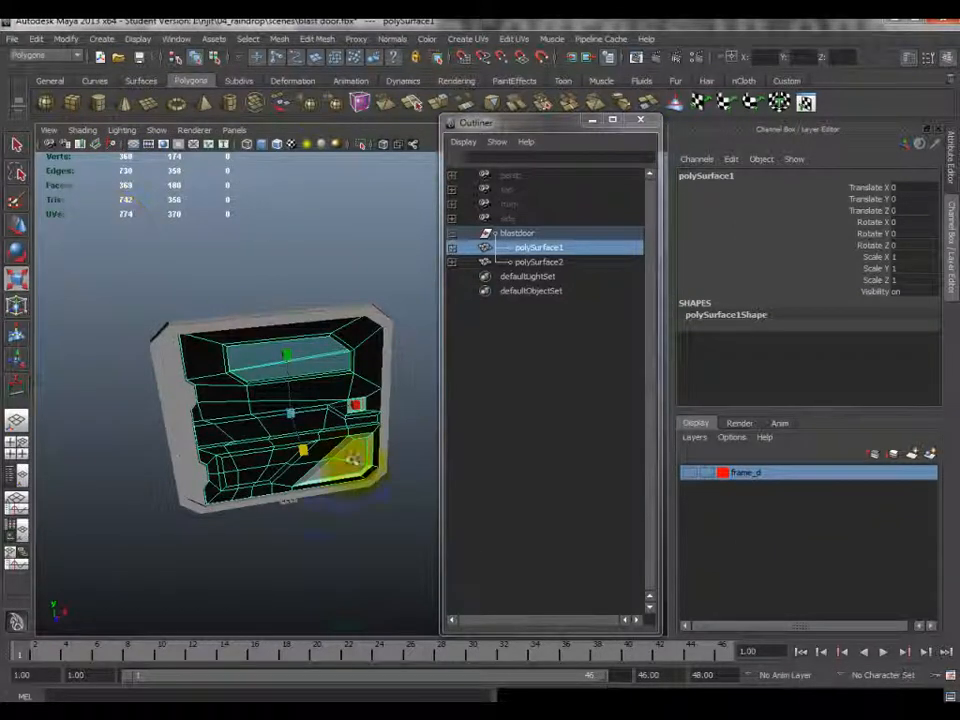
# - Examine the door from the front and back to check which way the faces of polySurface1 point
pyautogui.moveTo(385, 443)
pyautogui.keyDown('alt'); pyautogui.mouseDown()
pyautogui.moveTo(403, 446)
pyautogui.moveTo(354, 476)
pyautogui.moveTo(377, 392)
pyautogui.moveTo(383, 449)
pyautogui.mouseUp(); pyautogui.keyUp('alt')
pyautogui.click(370, 482)
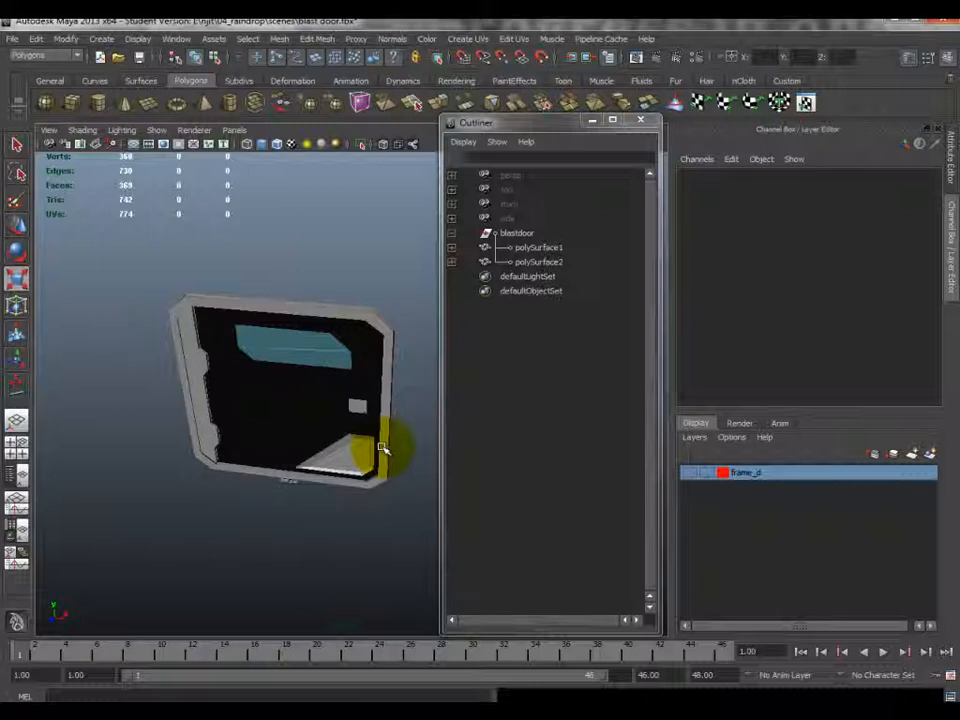
pyautogui.keyDown('alt'); pyautogui.moveTo(388, 428); pyautogui.dragTo(204, 386); pyautogui.keyUp('alt')
pyautogui.scroll(4, 205, 387)
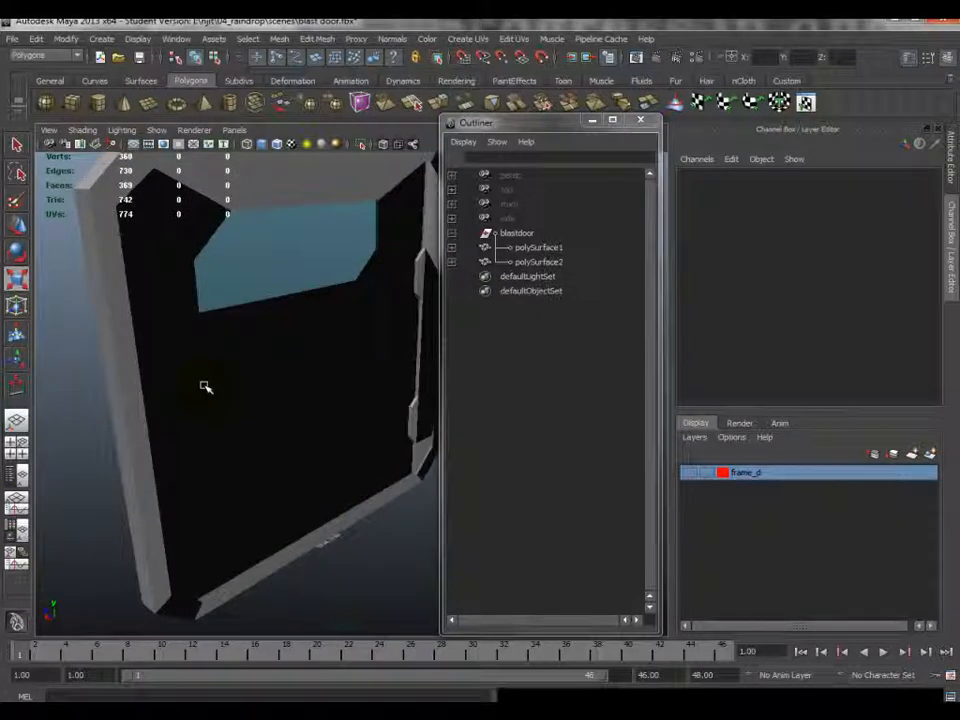
pyautogui.click(205, 387)
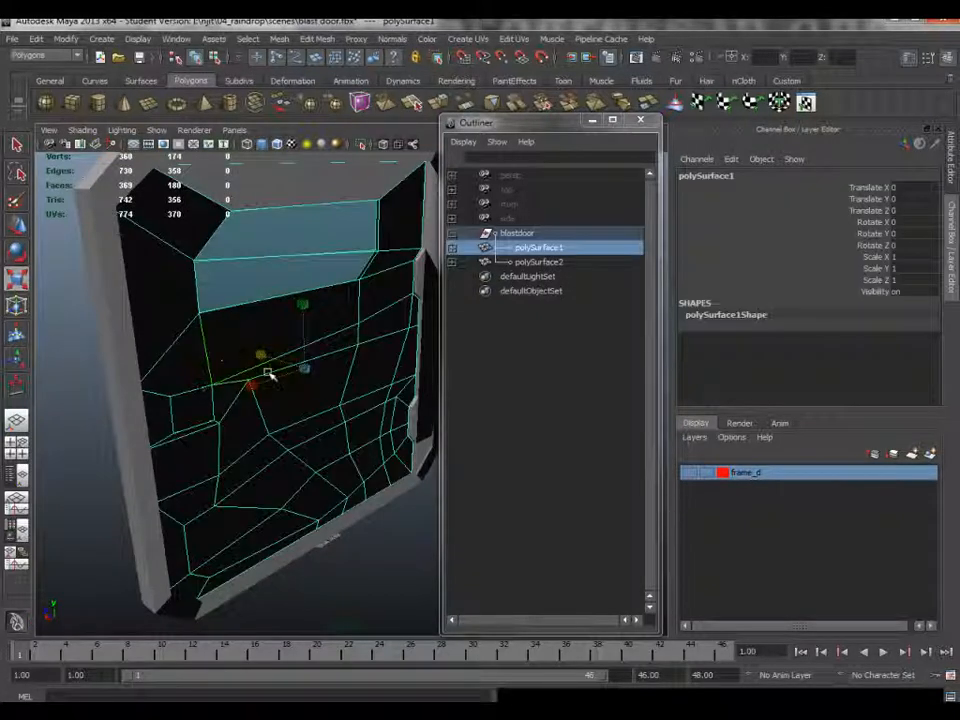
pyautogui.keyDown('alt'); pyautogui.moveTo(252, 376); pyautogui.dragTo(350, 354); pyautogui.keyUp('alt')
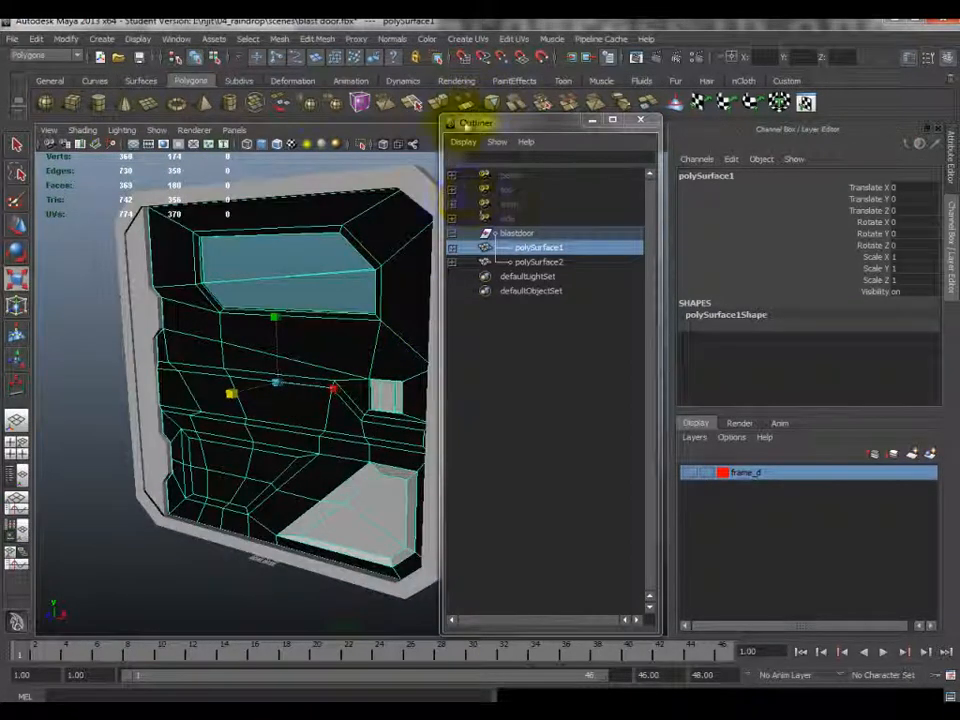
# - Move the Outliner clear of the door and display the face normals on polySurface1
pyautogui.moveTo(466, 124); pyautogui.dragTo(584, 141)
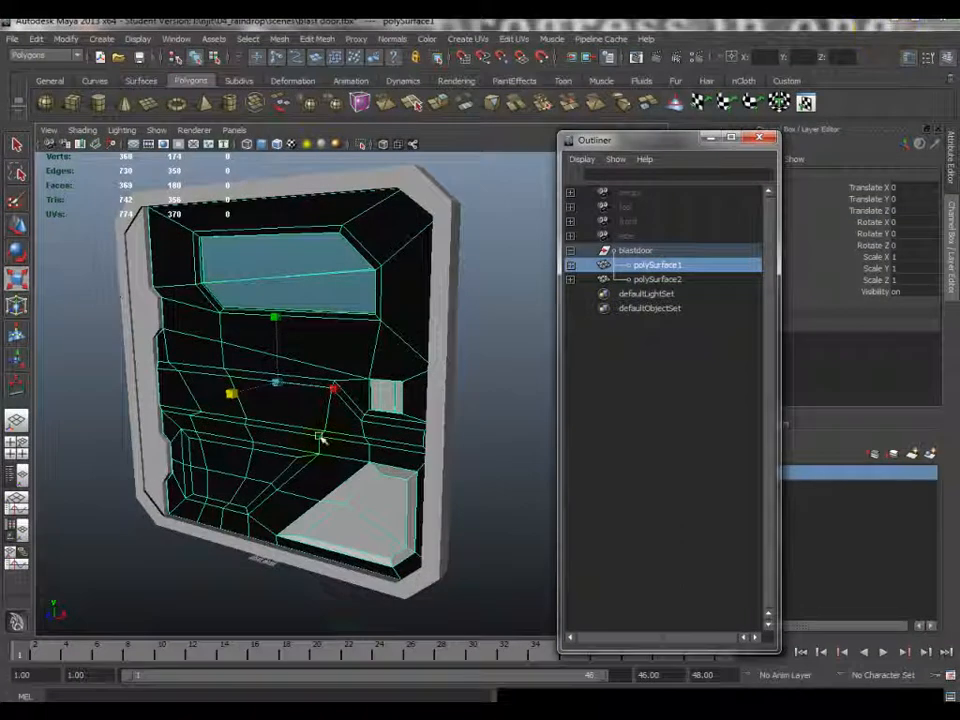
pyautogui.keyDown('alt'); pyautogui.moveTo(320, 440); pyautogui.dragTo(343, 444); pyautogui.keyUp('alt')
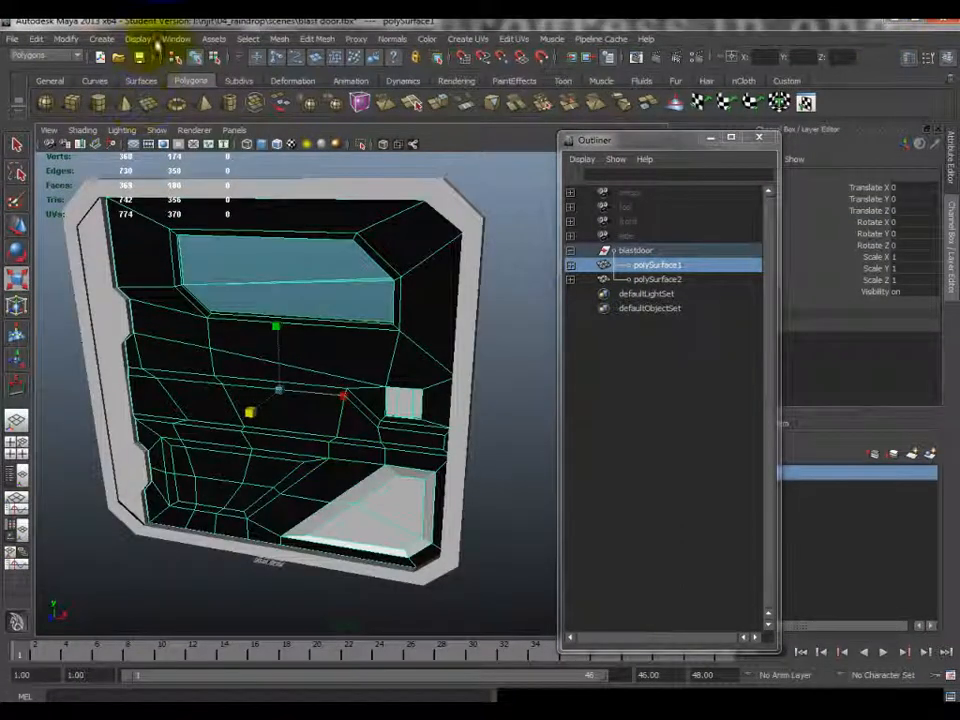
pyautogui.click(123, 130)
pyautogui.click(141, 39)
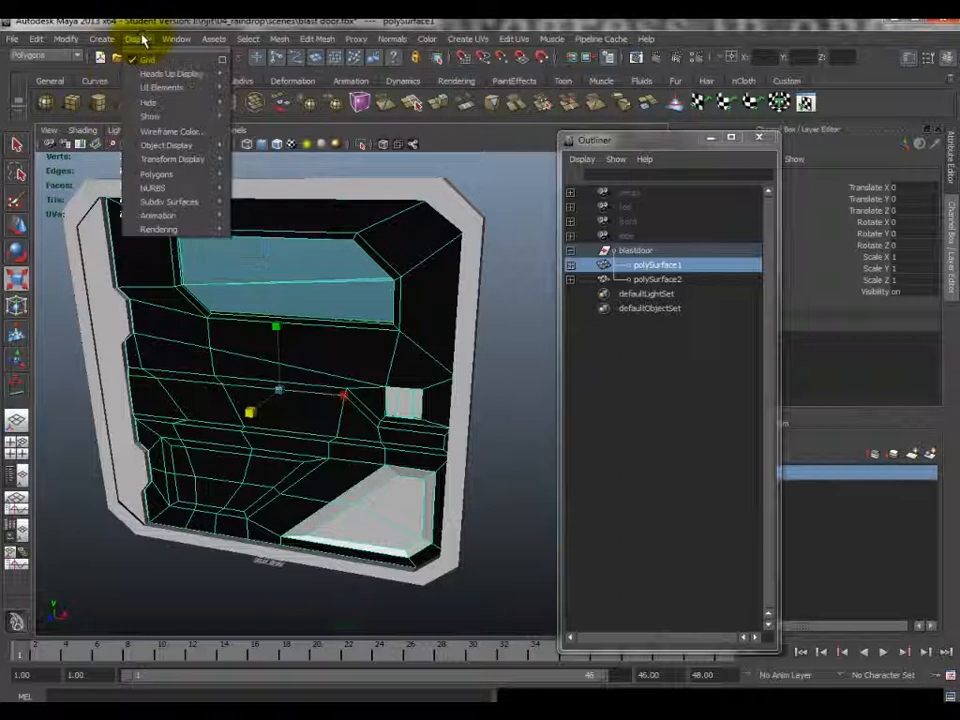
pyautogui.moveTo(160, 175)
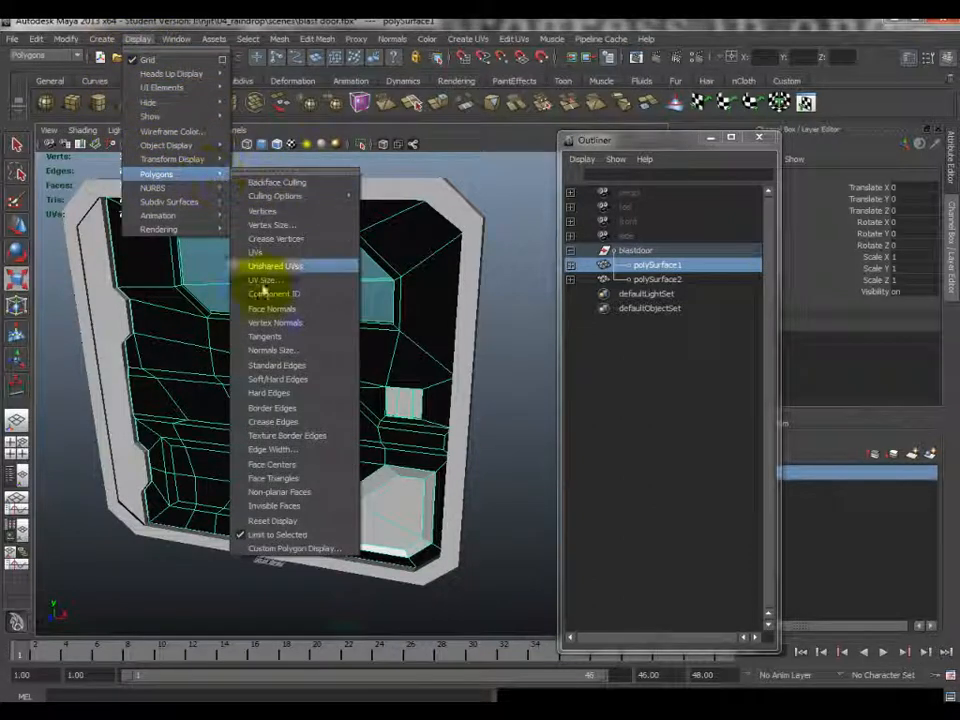
pyautogui.click(268, 313)
pyautogui.keyDown('alt'); pyautogui.moveTo(225, 378); pyautogui.dragTo(332, 379); pyautogui.keyUp('alt')
pyautogui.keyDown('alt'); pyautogui.moveTo(305, 476); pyautogui.dragTo(321, 474, button='middle'); pyautogui.keyUp('alt')
pyautogui.scroll(-3, 320, 456)
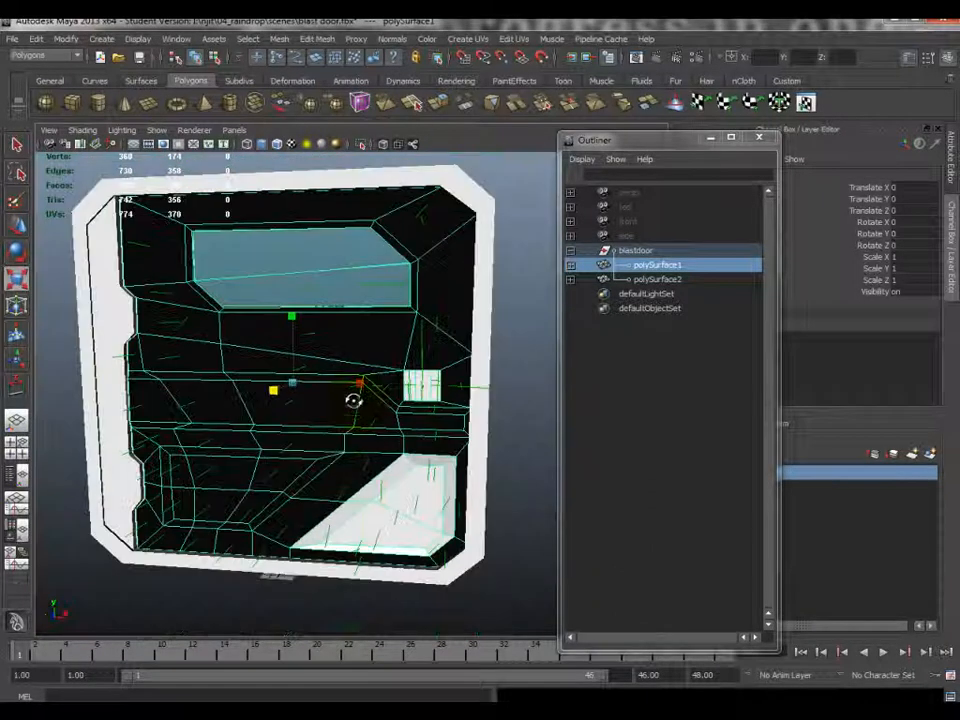
# - Examine the displayed face normals of the inner door mesh from the side and close up to judge their direction
pyautogui.keyDown('alt'); pyautogui.moveTo(355, 400); pyautogui.dragTo(129, 386); pyautogui.keyUp('alt')
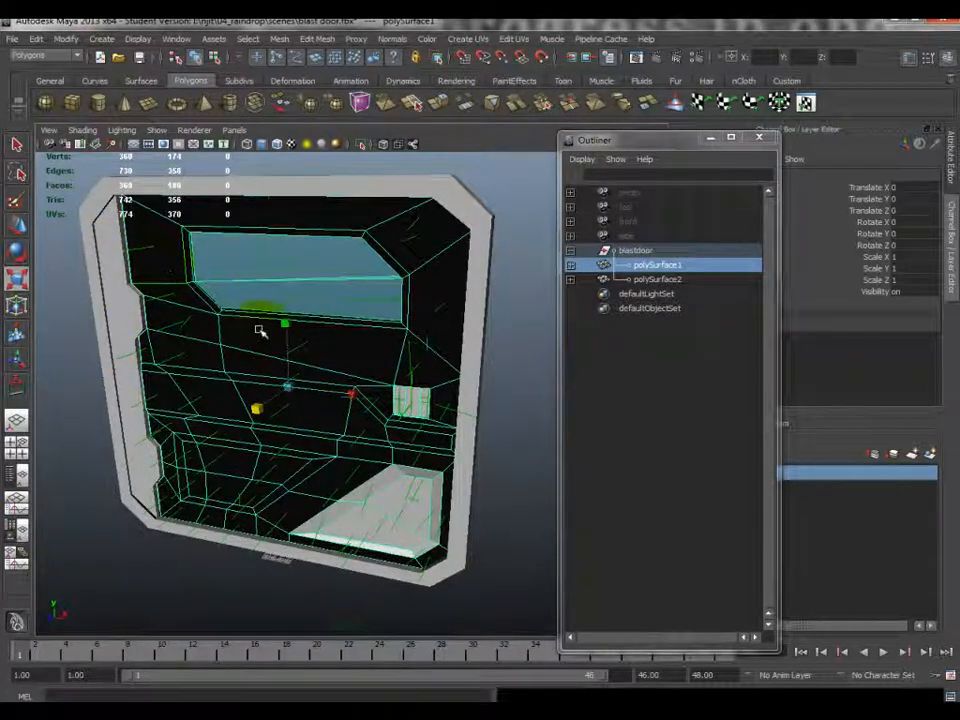
pyautogui.keyDown('alt'); pyautogui.moveTo(396, 476); pyautogui.dragTo(221, 471); pyautogui.keyUp('alt')
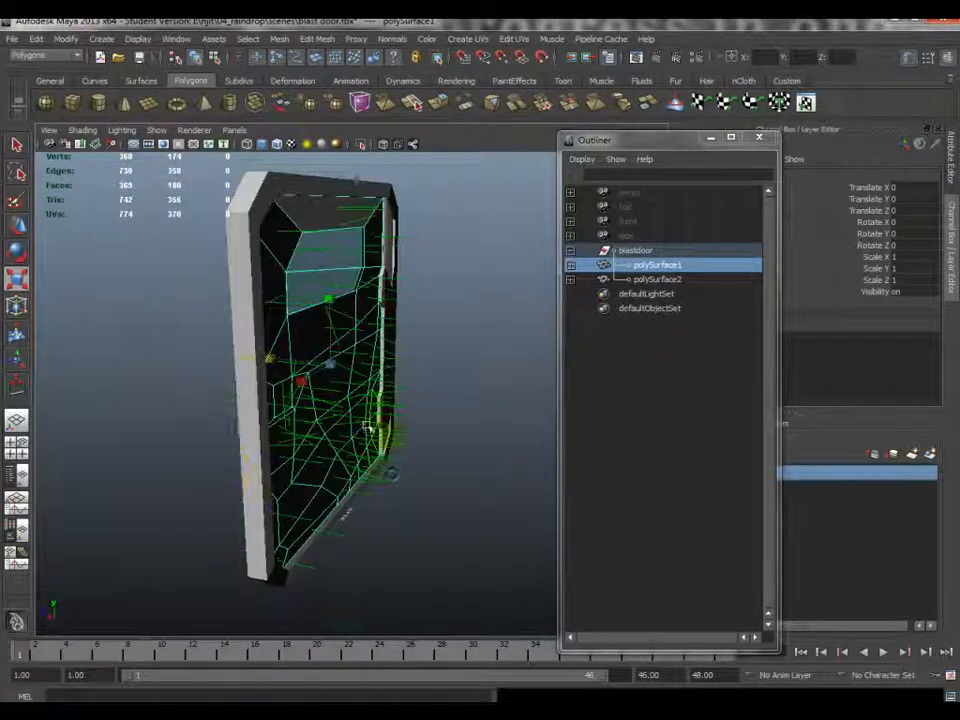
pyautogui.keyDown('alt'); pyautogui.moveTo(312, 410); pyautogui.dragTo(232, 433); pyautogui.keyUp('alt')
pyautogui.scroll(3, 314, 390)
pyautogui.keyDown('alt'); pyautogui.moveTo(302, 402); pyautogui.dragTo(294, 471); pyautogui.keyUp('alt')
pyautogui.keyDown('alt'); pyautogui.moveTo(369, 396); pyautogui.dragTo(390, 276); pyautogui.keyUp('alt')
pyautogui.keyDown('alt'); pyautogui.moveTo(247, 366); pyautogui.dragTo(358, 353); pyautogui.keyUp('alt')
pyautogui.scroll(5, 358, 353)
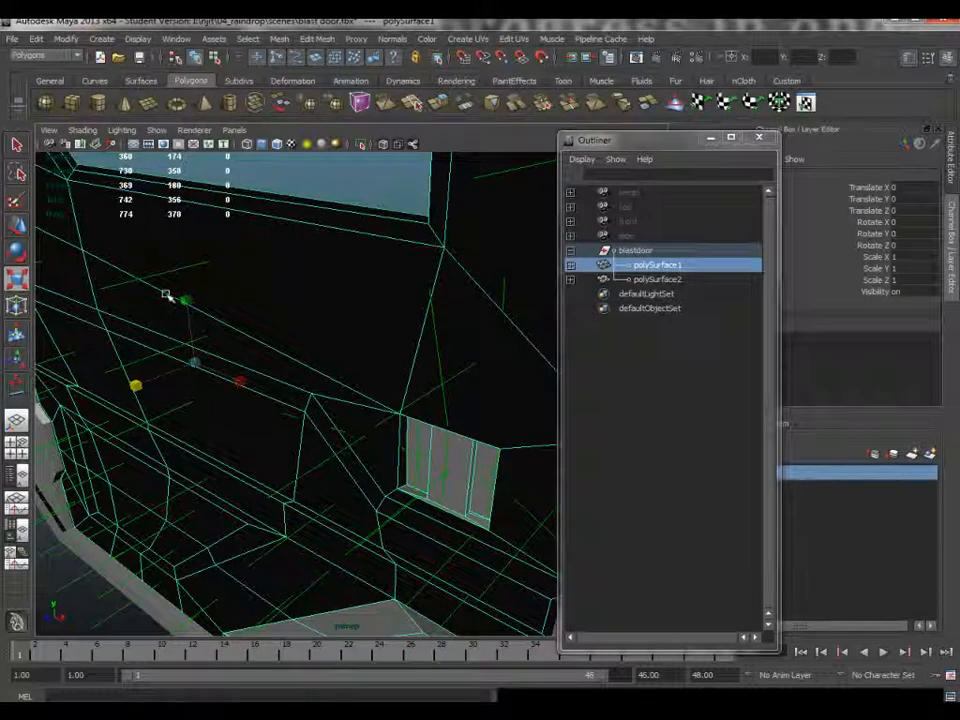
# - Switch polySurface1 to face selection and select the long face directly below the window with the Move tool active
pyautogui.rightClick(268, 271)
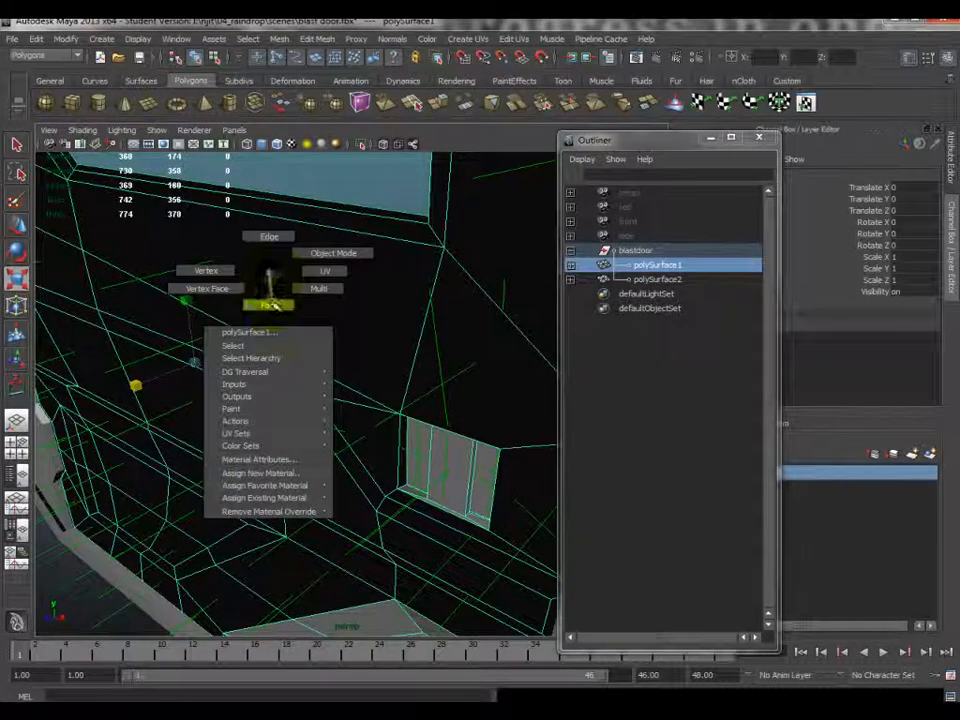
pyautogui.moveTo(273, 305); pyautogui.dragTo(274, 306, button='right')
pyautogui.click(274, 304)
pyautogui.scroll(-5, 276, 303)
pyautogui.keyDown('alt'); pyautogui.moveTo(311, 283); pyautogui.dragTo(287, 291); pyautogui.keyUp('alt')
pyautogui.press('w')
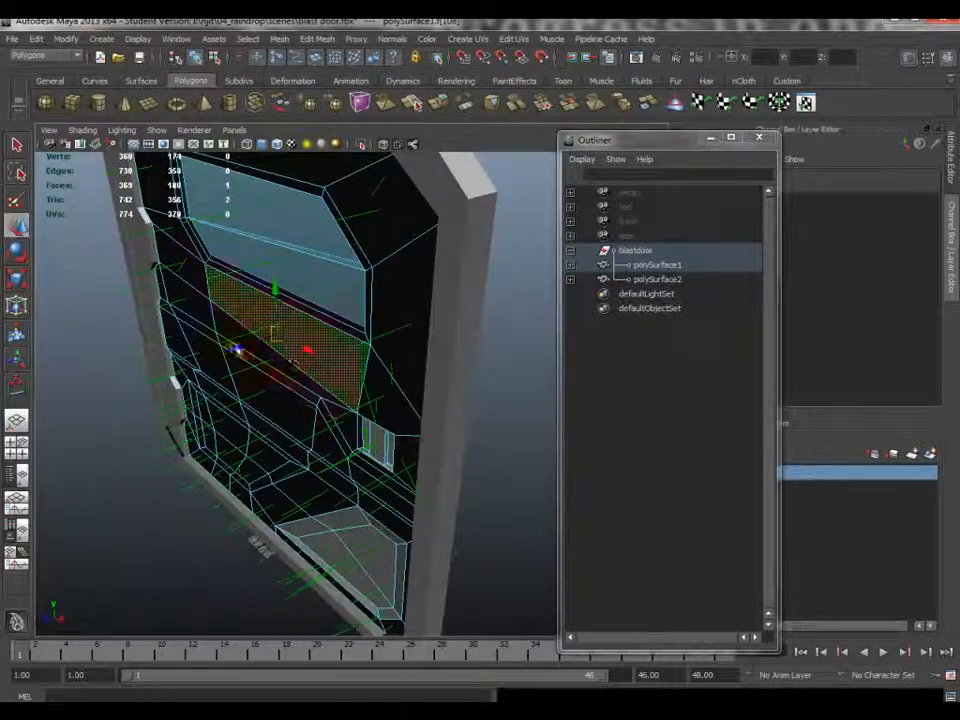
# - Inspect the normal direction of the selected face and its neighbouring faces from several angles and distances
pyautogui.keyDown('alt'); pyautogui.moveTo(232, 348); pyautogui.dragTo(265, 396); pyautogui.keyUp('alt')
pyautogui.scroll(3, 261, 392)
pyautogui.keyDown('alt'); pyautogui.moveTo(249, 469); pyautogui.dragTo(246, 382); pyautogui.keyUp('alt')
pyautogui.keyDown('alt'); pyautogui.moveTo(245, 303); pyautogui.dragTo(200, 406); pyautogui.keyUp('alt')
pyautogui.scroll(3, 285, 406)
pyautogui.keyDown('alt'); pyautogui.moveTo(199, 484); pyautogui.dragTo(308, 336); pyautogui.keyUp('alt')
pyautogui.keyDown('alt'); pyautogui.moveTo(79, 332); pyautogui.dragTo(251, 332); pyautogui.keyUp('alt')
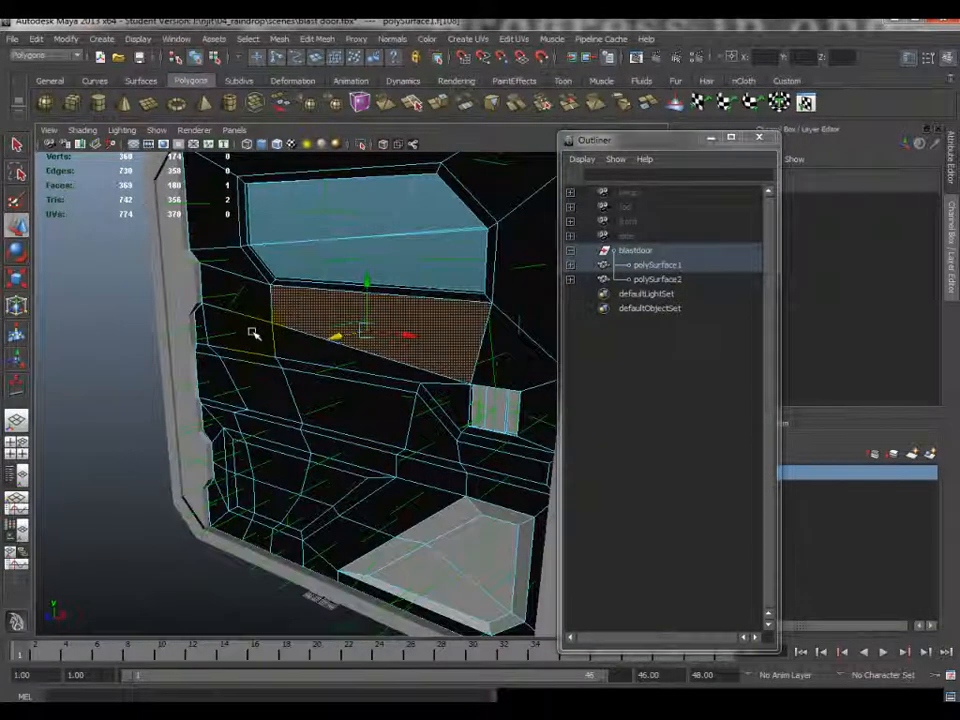
pyautogui.scroll(5, 374, 374)
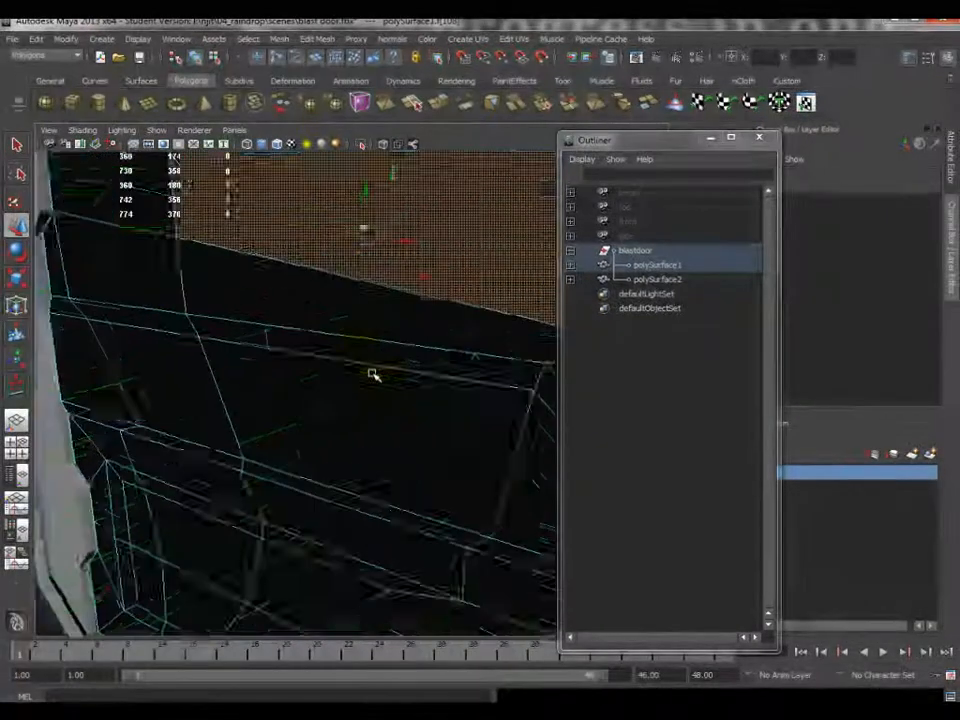
pyautogui.scroll(-8, 374, 374)
pyautogui.keyDown('alt'); pyautogui.moveTo(378, 351); pyautogui.dragTo(353, 422, button='middle'); pyautogui.keyUp('alt')
pyautogui.scroll(5, 329, 418)
pyautogui.scroll(-4, 330, 424)
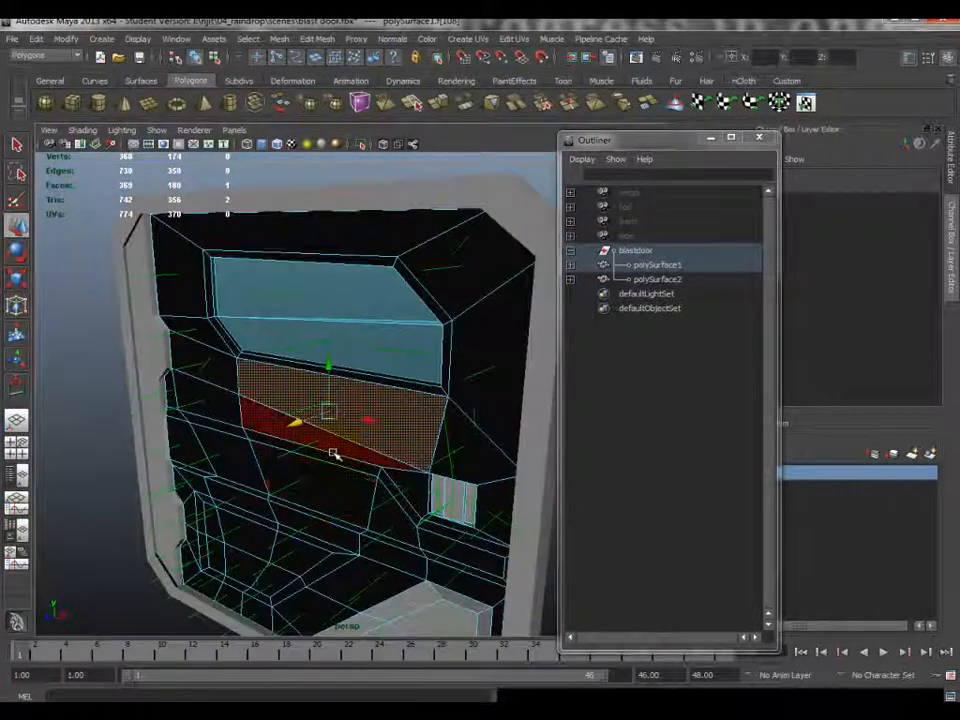
pyautogui.scroll(4, 322, 477)
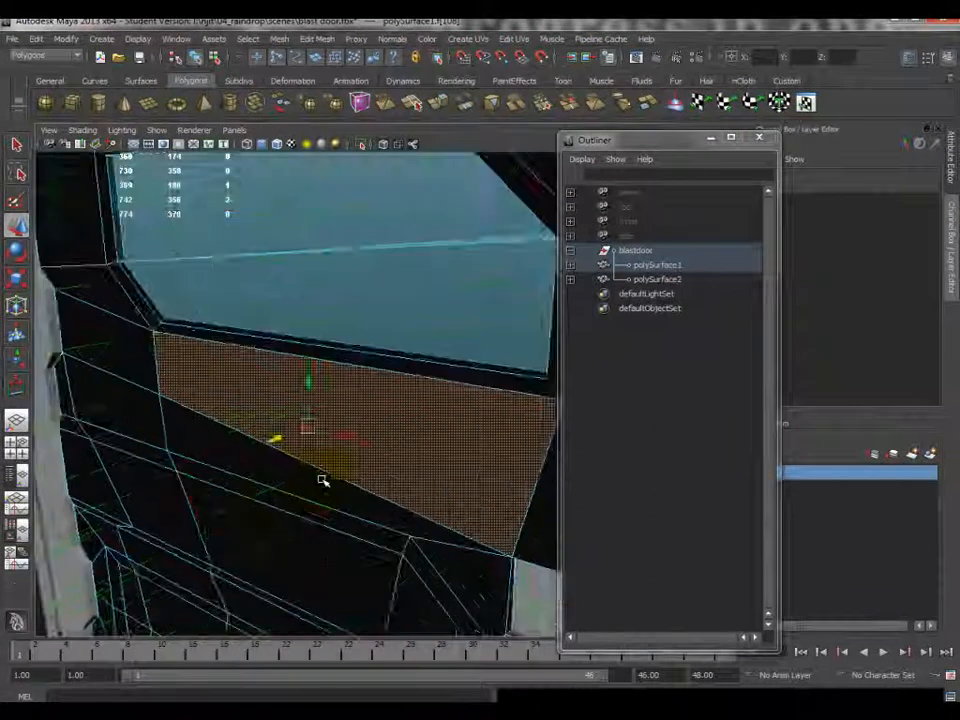
pyautogui.scroll(-1, 321, 480)
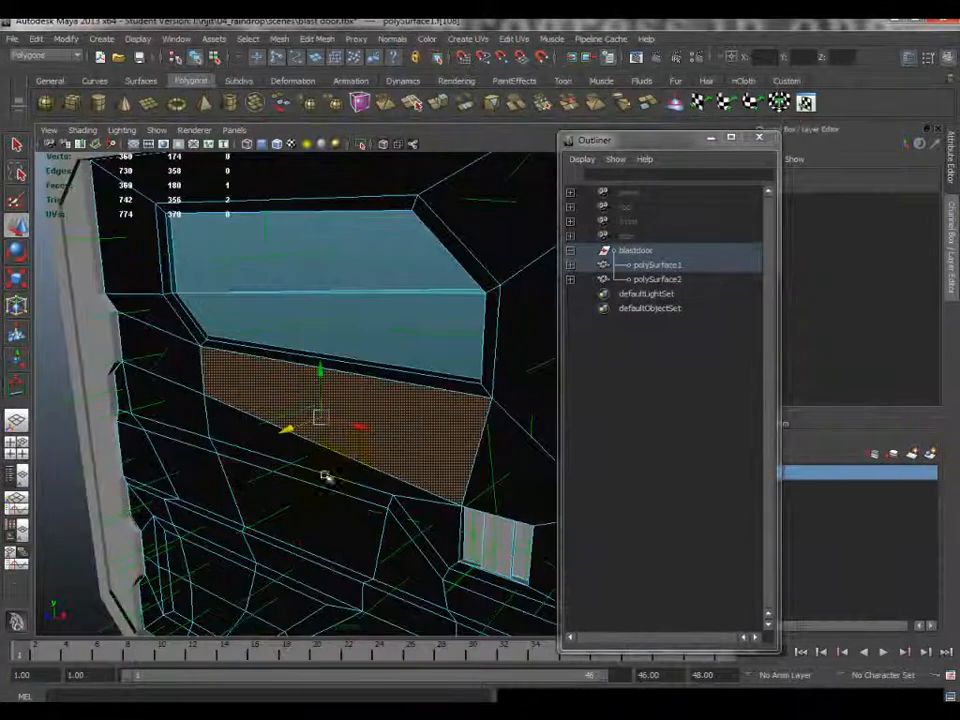
# - Reverse the normal of the selected face below the window, repeating the Reverse operation several times
pyautogui.click(392, 38)
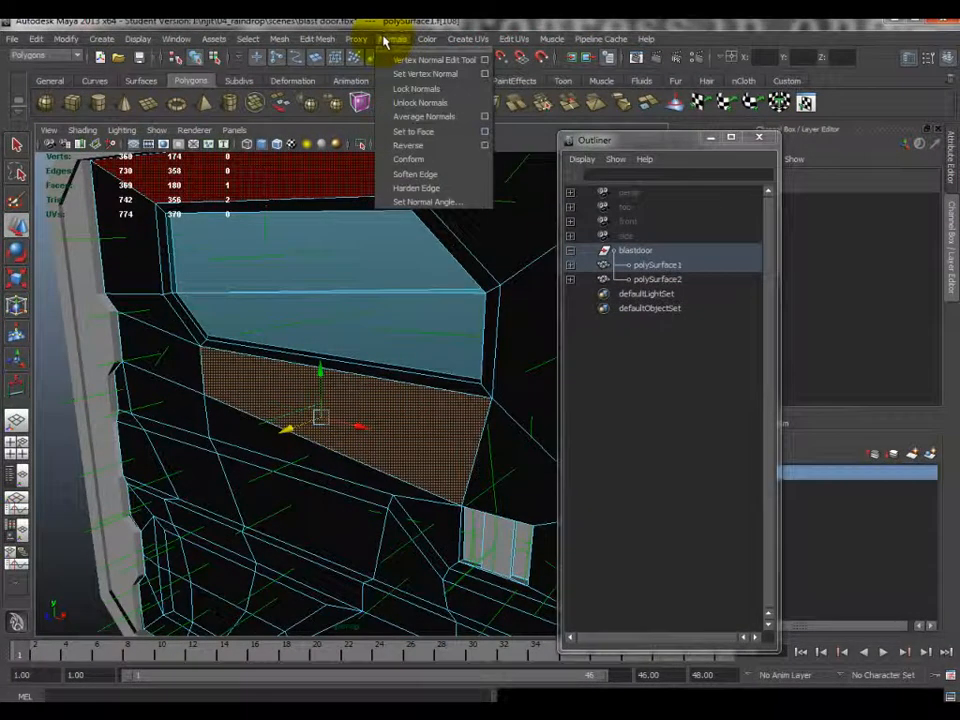
pyautogui.click(411, 149)
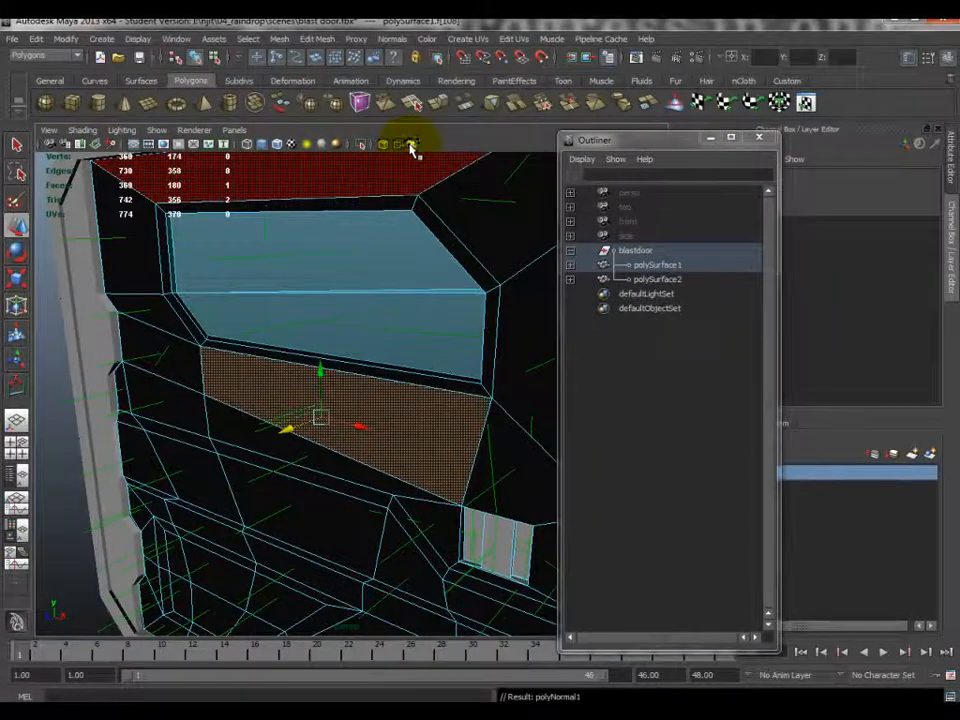
pyautogui.scroll(4, 325, 382)
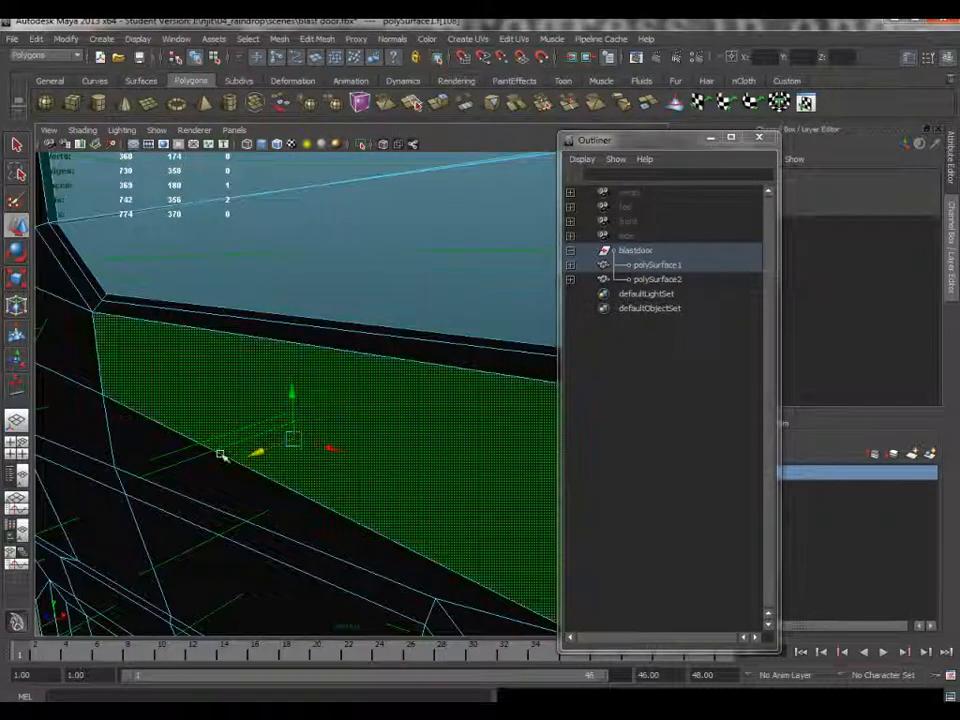
pyautogui.press('g')
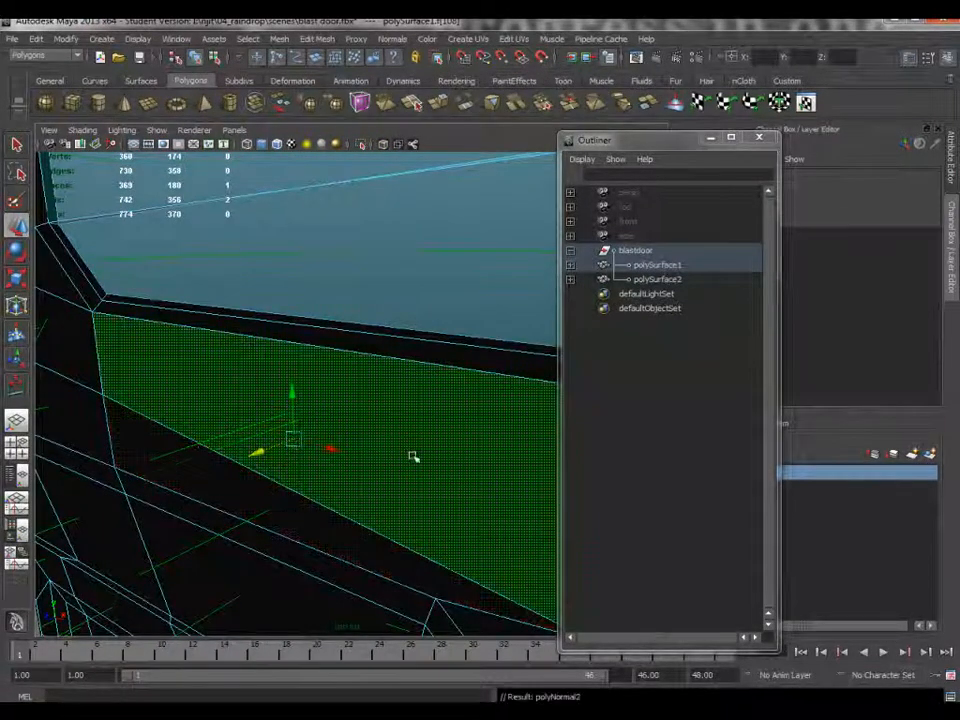
pyautogui.press('g')
pyautogui.press('g')
pyautogui.press('g')
pyautogui.press('g')
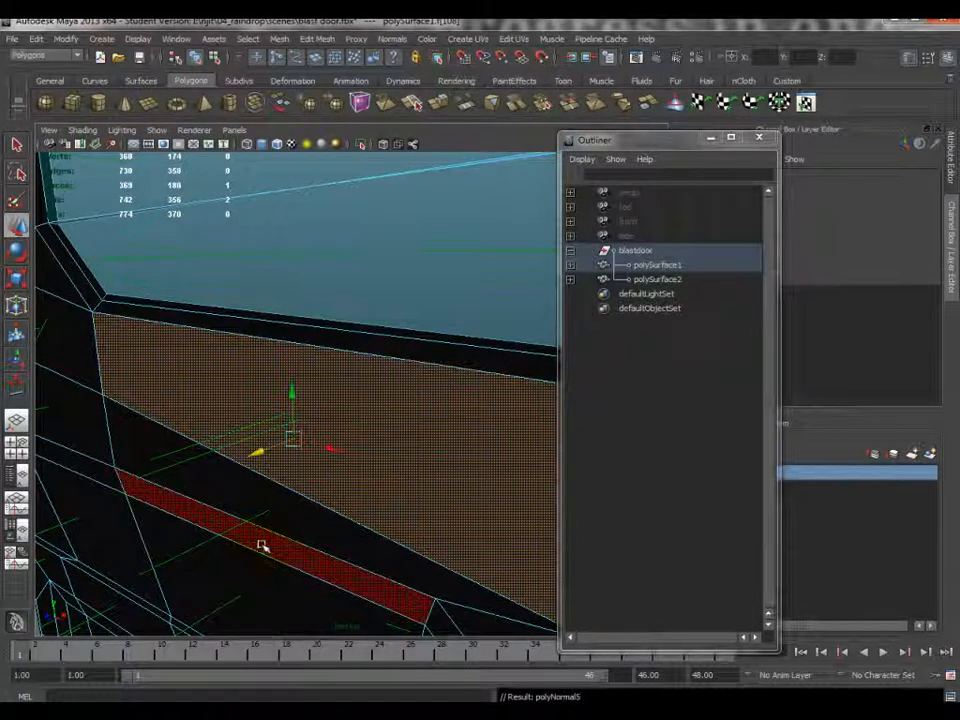
pyautogui.press('g')
pyautogui.press('g')
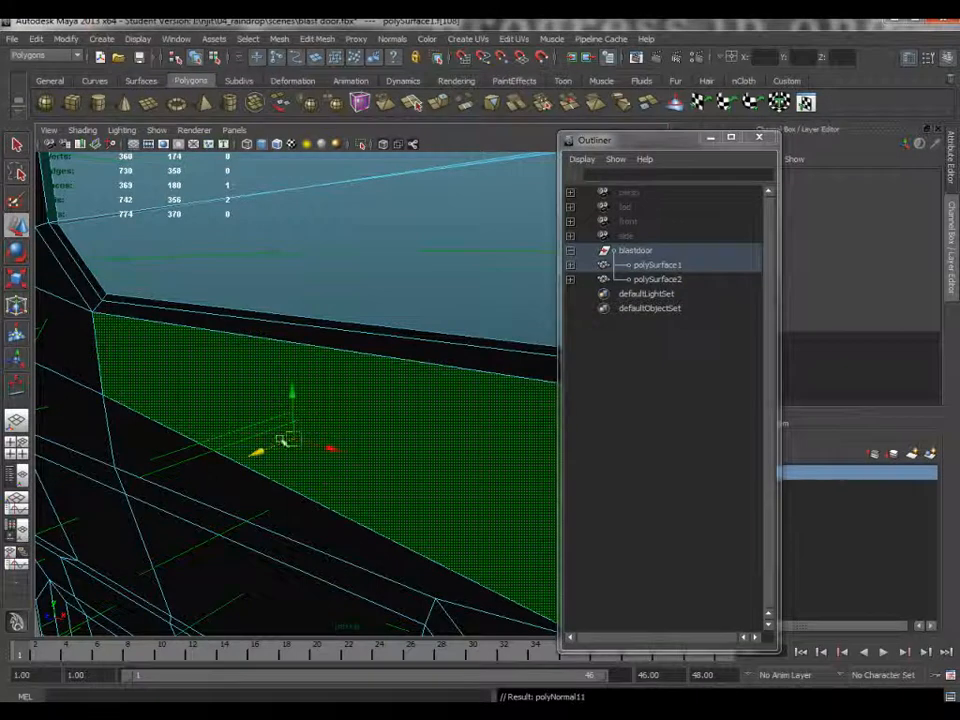
pyautogui.press('g')
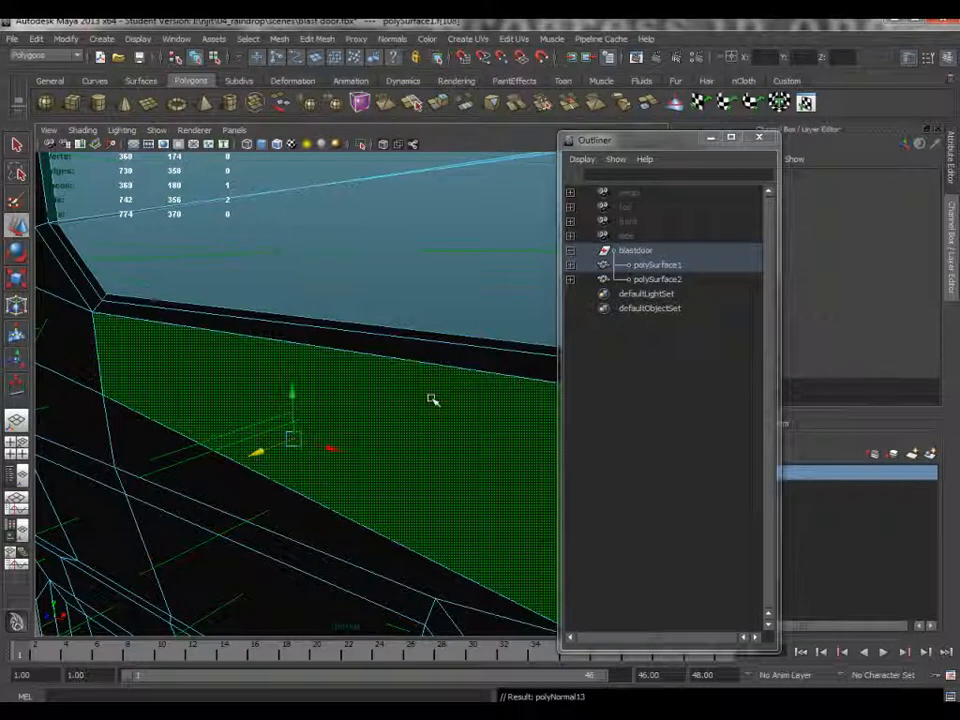
# - Deselect the face, return to object mode and unlock the normals of polySurface1 and polySurface2 together
pyautogui.scroll(-3, 433, 390)
pyautogui.keyDown('alt'); pyautogui.moveTo(435, 385); pyautogui.dragTo(506, 435); pyautogui.keyUp('alt')
pyautogui.click(505, 454)
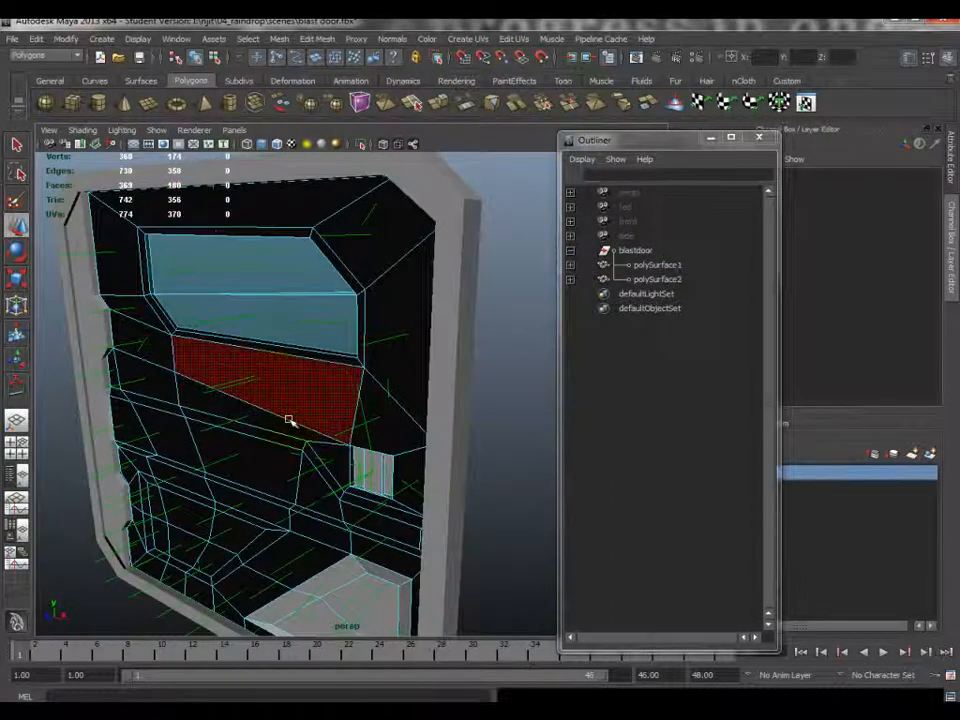
pyautogui.scroll(-3, 274, 377)
pyautogui.rightClick(275, 380)
pyautogui.click(324, 384)
pyautogui.click(322, 388)
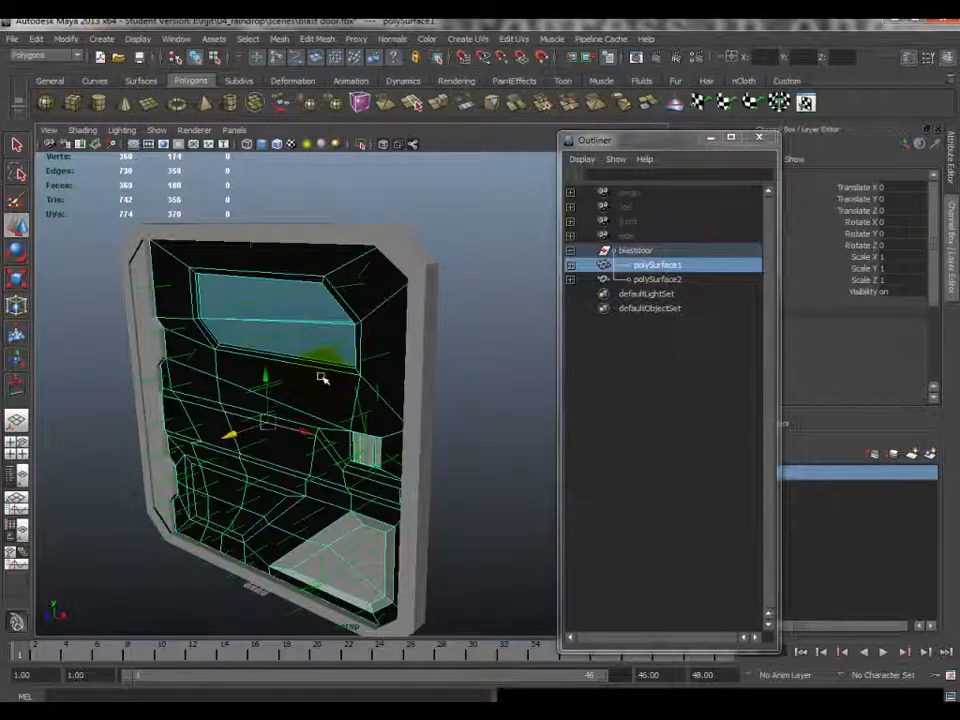
pyautogui.keyDown('shift'); pyautogui.click(146, 336); pyautogui.keyUp('shift')
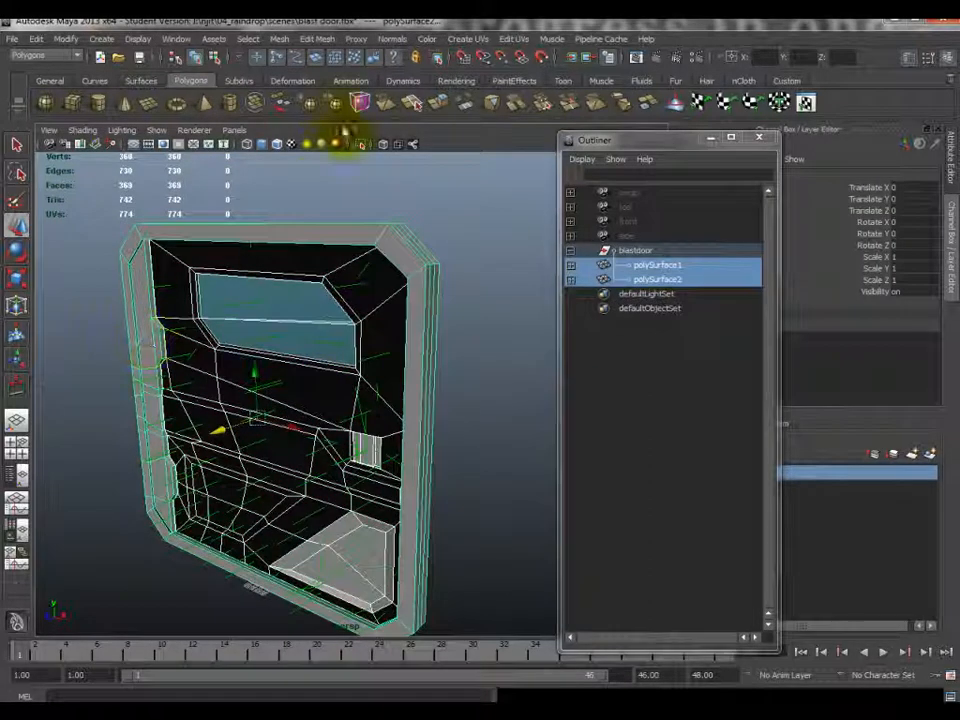
pyautogui.click(392, 39)
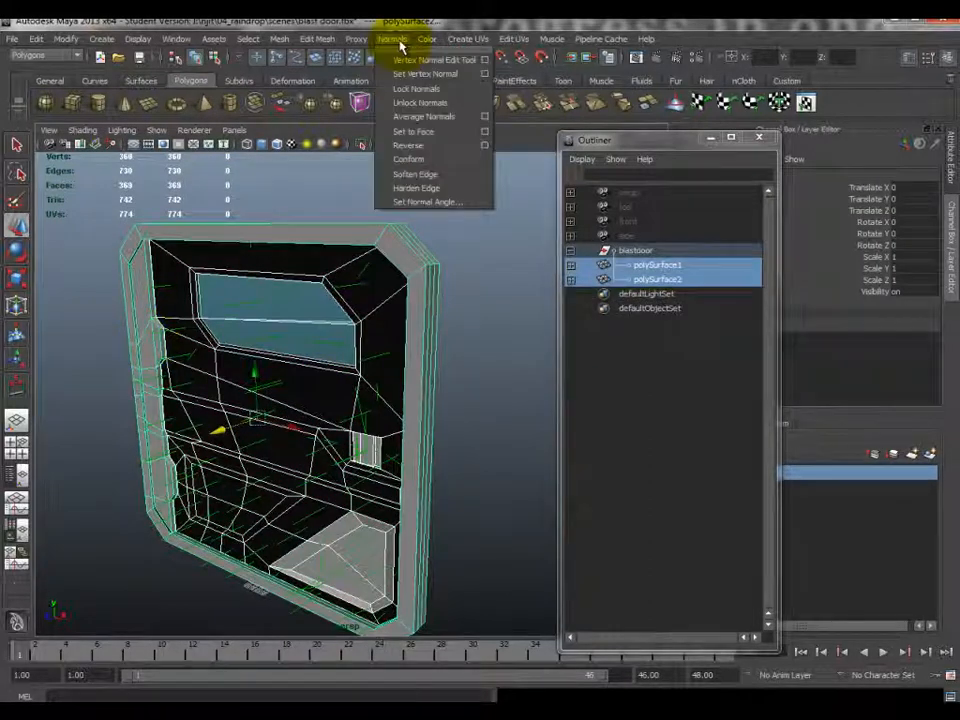
pyautogui.click(428, 104)
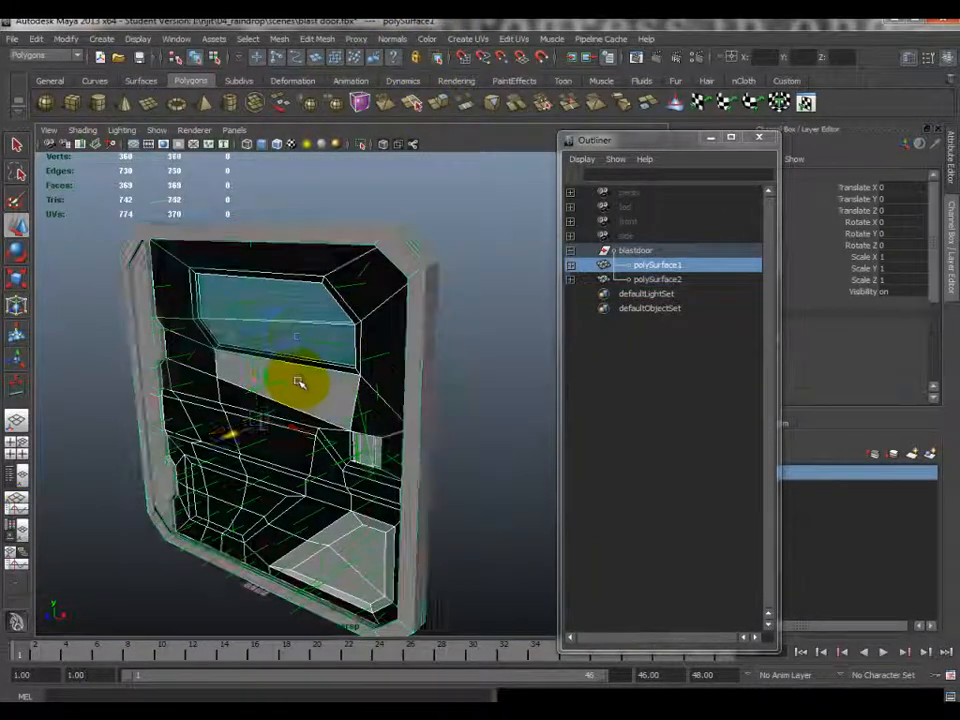
# - Select only the inner door mesh polySurface1, inspect the face below the window and unlock the mesh's normals
pyautogui.click(300, 382)
pyautogui.scroll(4, 302, 383)
pyautogui.scroll(-3, 125, 338)
pyautogui.keyDown('alt'); pyautogui.moveTo(125, 338); pyautogui.dragTo(392, 343); pyautogui.keyUp('alt')
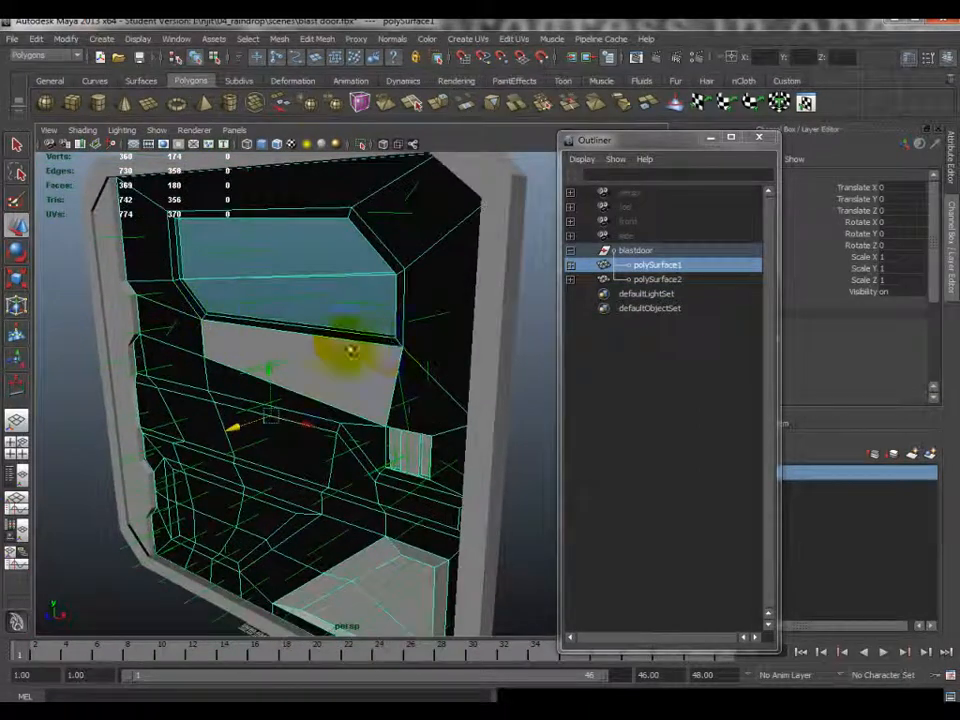
pyautogui.click(392, 38)
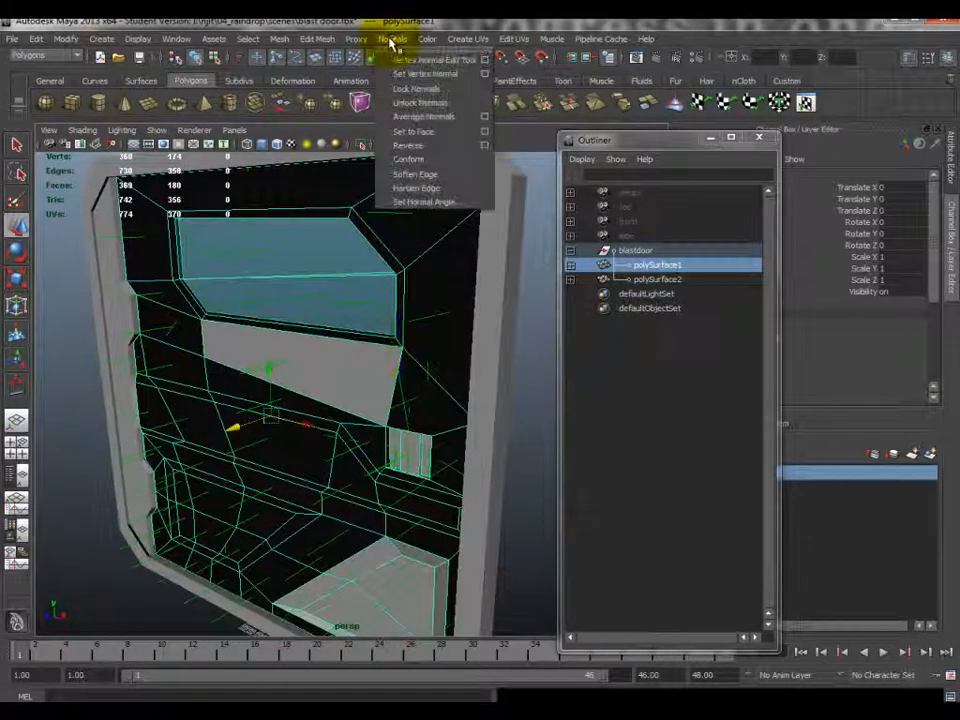
pyautogui.click(424, 107)
# - Select the face below the window on polySurface1 again and reverse its normal repeatedly
pyautogui.scroll(1, 312, 470)
pyautogui.scroll(-1, 283, 411)
pyautogui.moveTo(311, 354); pyautogui.dragTo(315, 400, button='right')
pyautogui.click(311, 350)
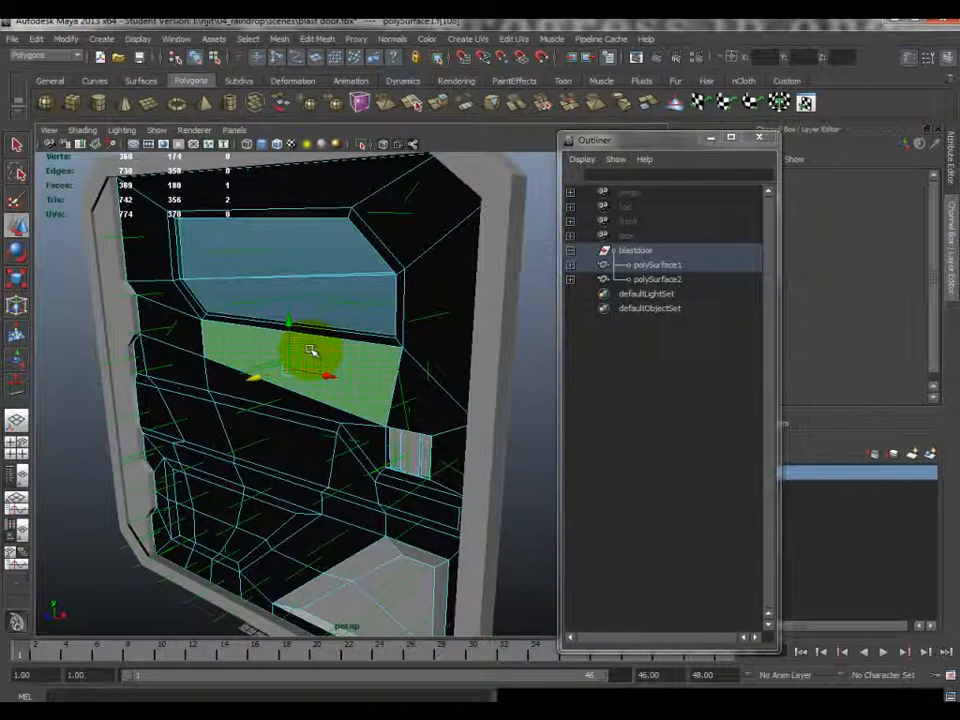
pyautogui.press('g')
pyautogui.click(391, 39)
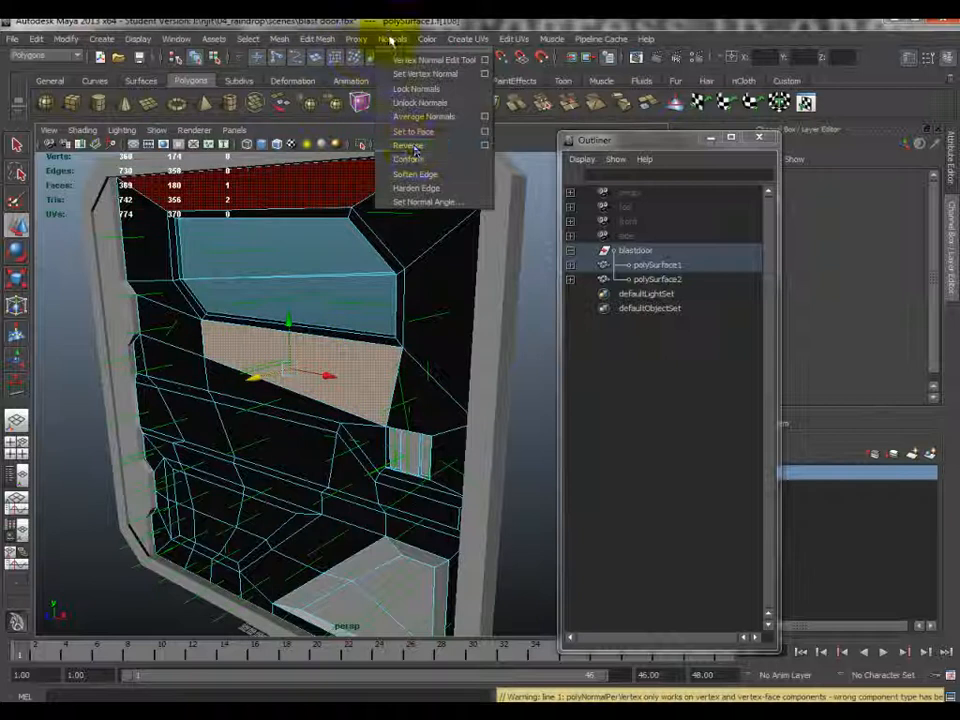
pyautogui.click(403, 147)
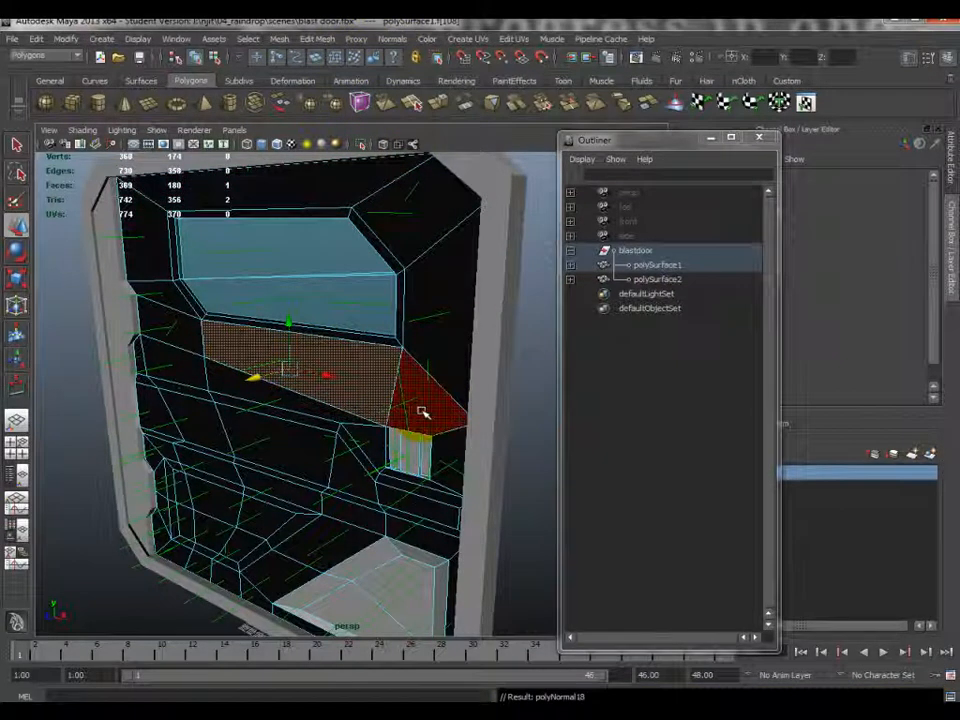
pyautogui.click(317, 337)
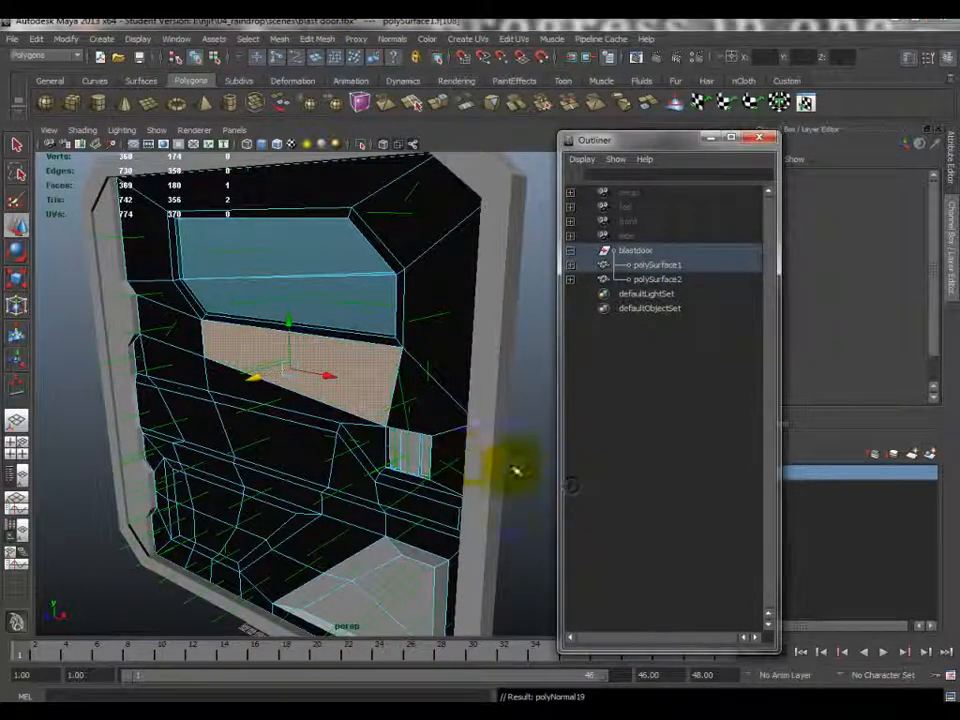
pyautogui.click(332, 373)
# - Leave face selection, select the outer door frame polySurface2 and isolate it in the perspective view
pyautogui.scroll(-5, 340, 376)
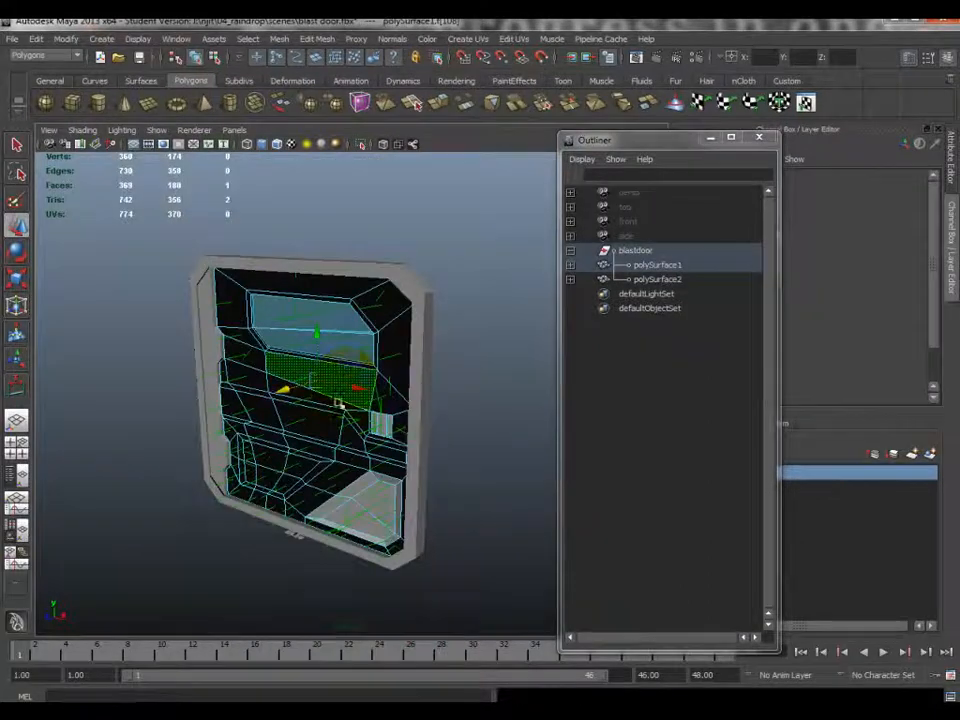
pyautogui.keyDown('alt'); pyautogui.moveTo(342, 376); pyautogui.dragTo(355, 379); pyautogui.keyUp('alt')
pyautogui.moveTo(355, 379); pyautogui.dragTo(391, 350, button='right')
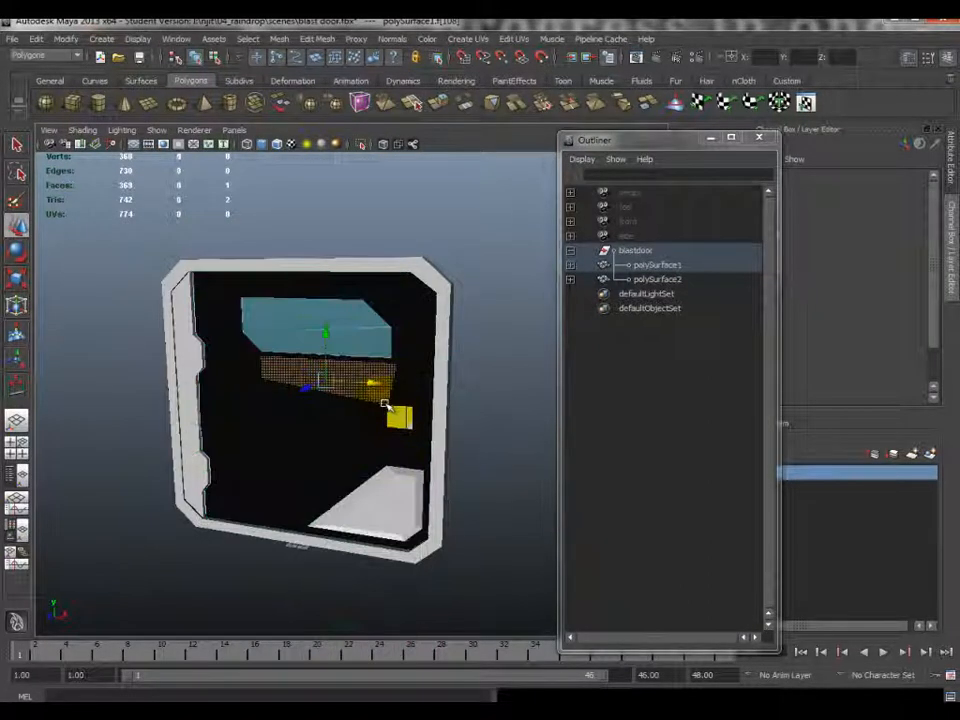
pyautogui.click(444, 435)
pyautogui.keyDown('alt'); pyautogui.moveTo(444, 435); pyautogui.dragTo(383, 468); pyautogui.keyUp('alt')
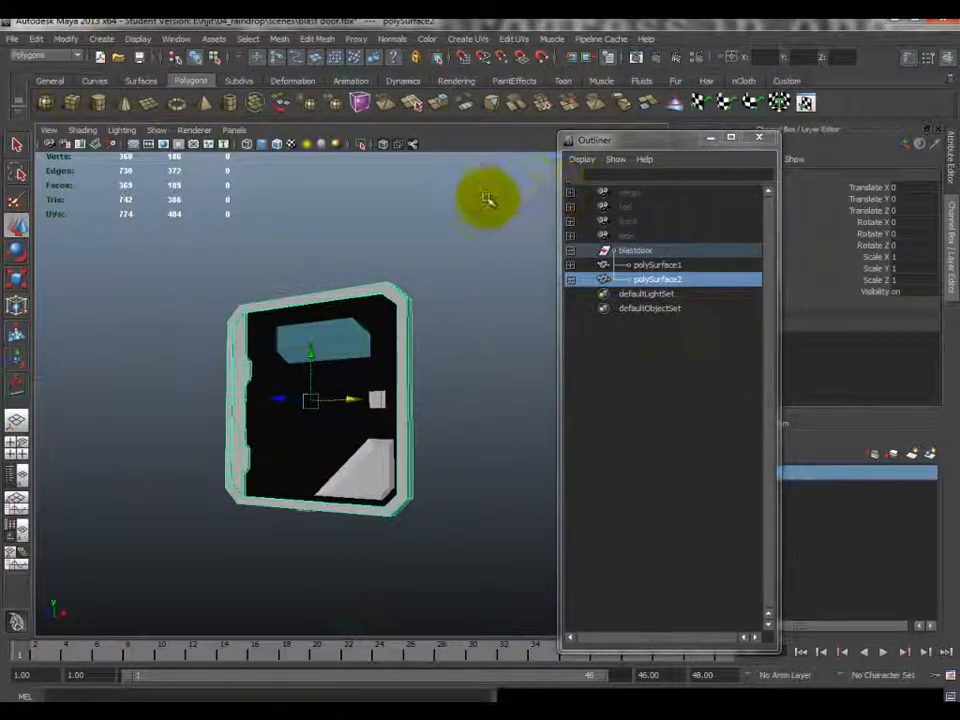
pyautogui.click(358, 144)
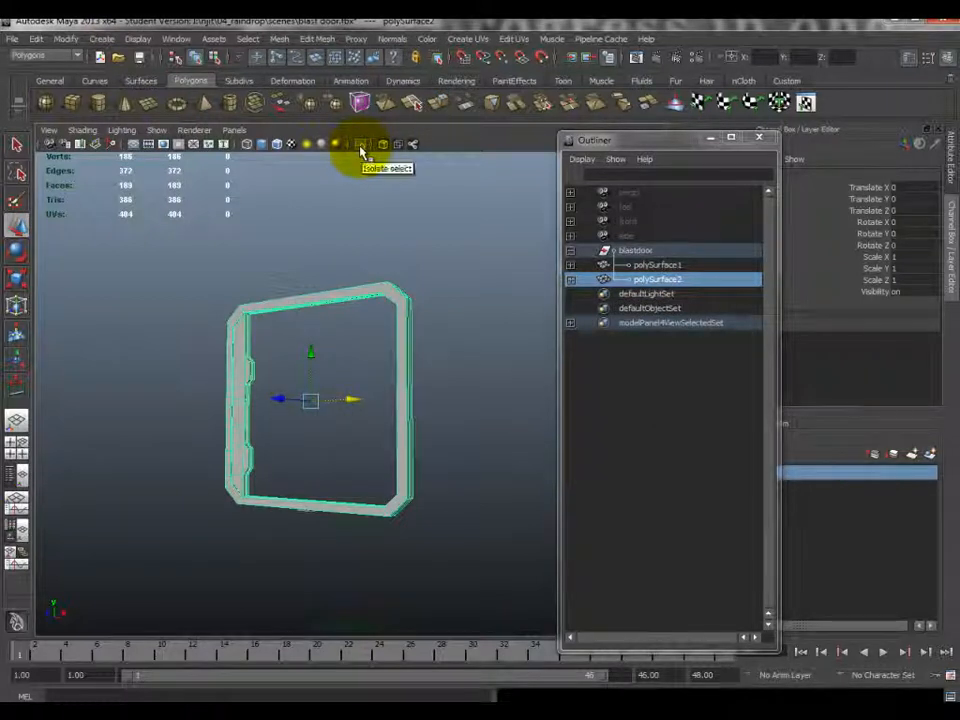
# - Display the face normals of the outer frame polySurface2 and inspect the dark faces along its hinge side
pyautogui.scroll(8, 407, 345)
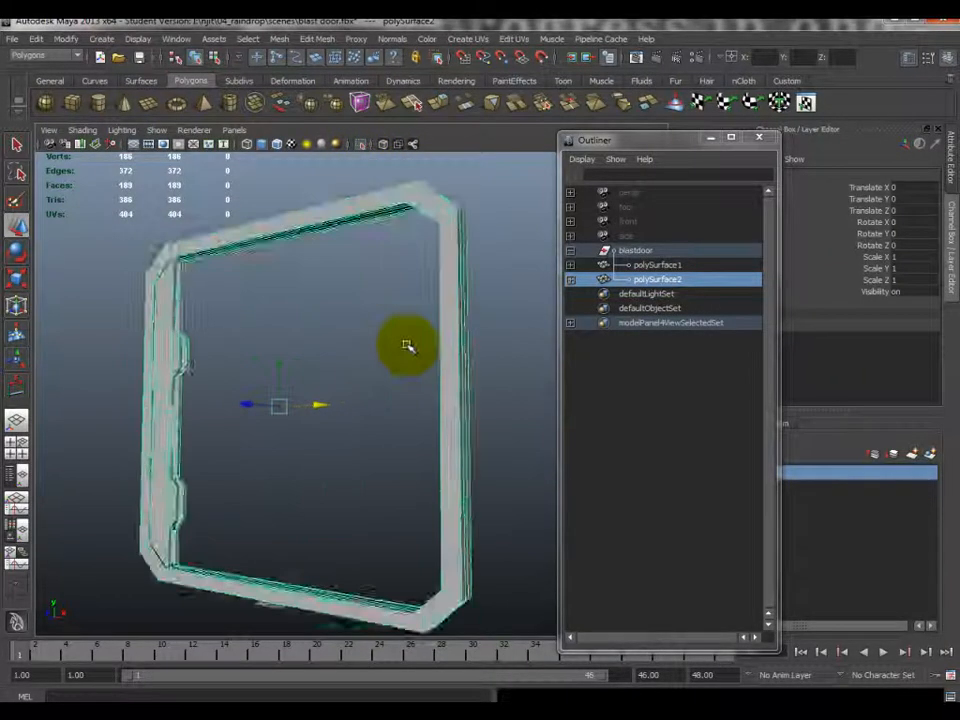
pyautogui.keyDown('alt'); pyautogui.moveTo(226, 385); pyautogui.dragTo(435, 358); pyautogui.keyUp('alt')
pyautogui.keyDown('alt'); pyautogui.moveTo(435, 358); pyautogui.dragTo(306, 341, button='middle'); pyautogui.keyUp('alt')
pyautogui.keyDown('alt'); pyautogui.moveTo(306, 341); pyautogui.dragTo(320, 168); pyautogui.keyUp('alt')
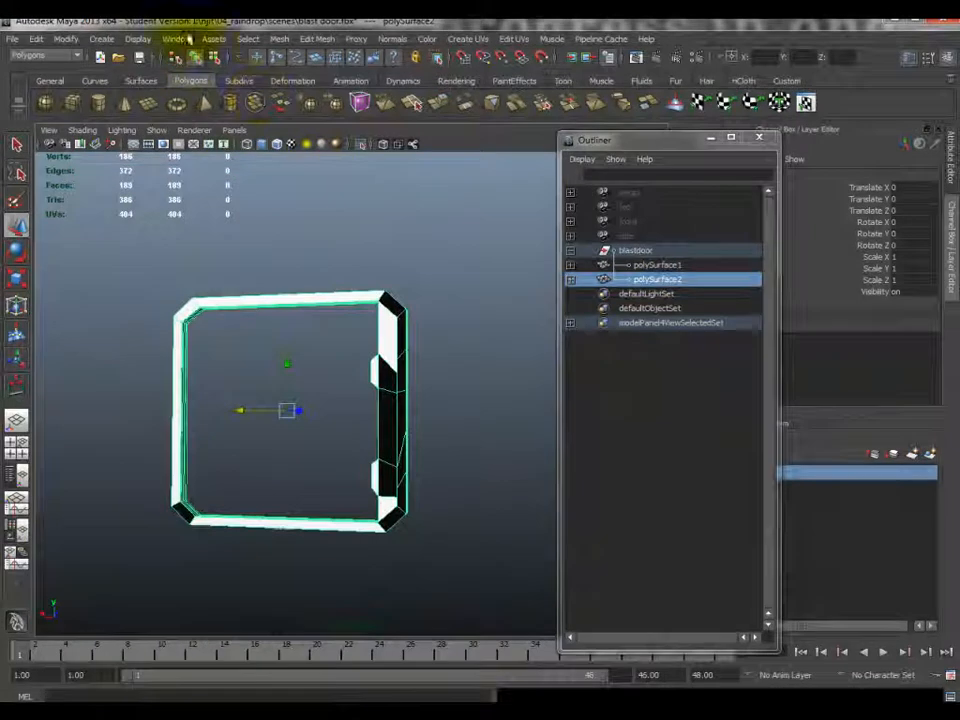
pyautogui.click(122, 131)
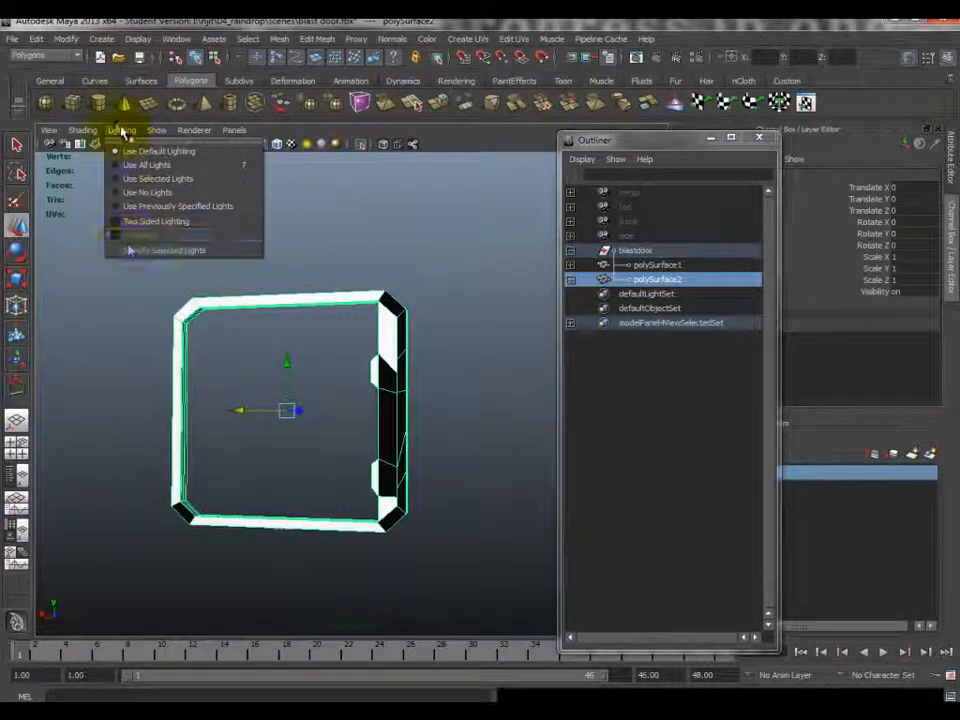
pyautogui.click(139, 40)
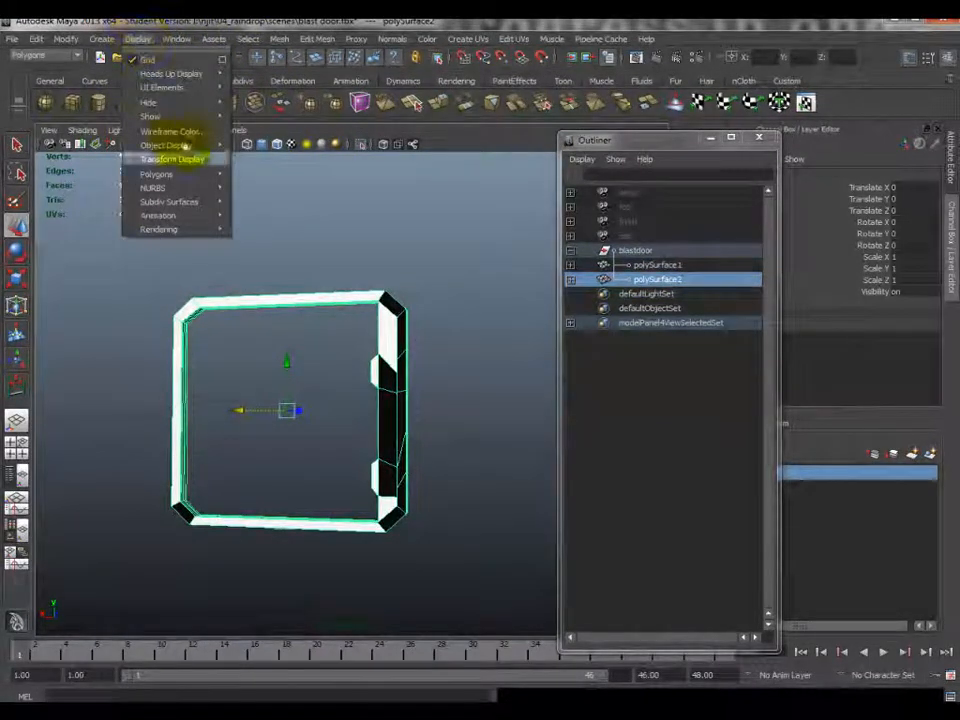
pyautogui.moveTo(186, 176)
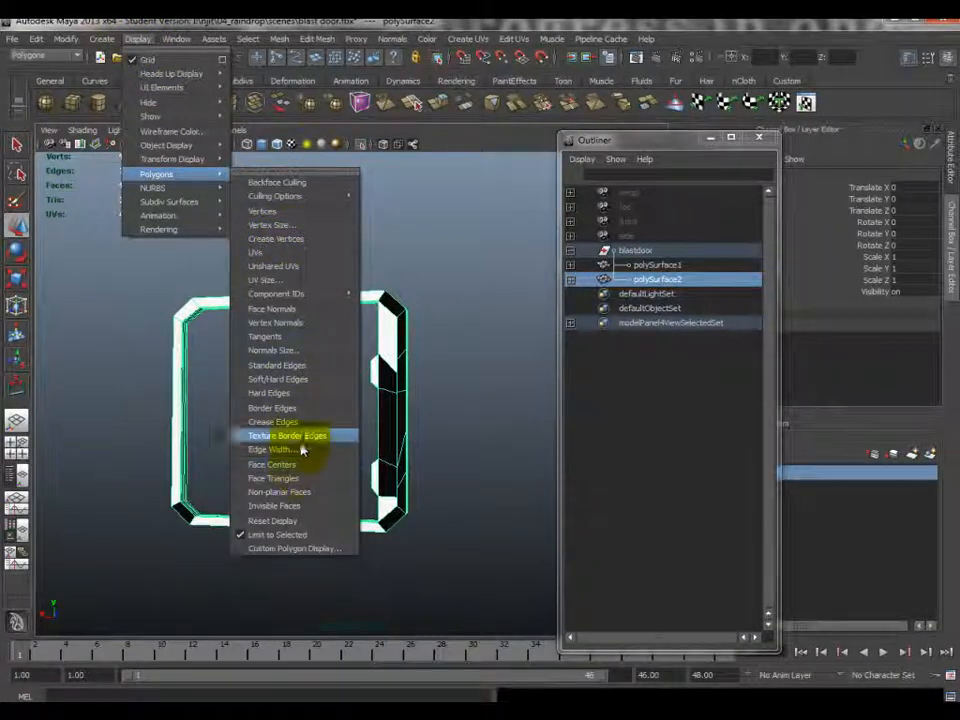
pyautogui.click(306, 338)
pyautogui.scroll(5, 424, 429)
pyautogui.keyDown('alt'); pyautogui.moveTo(426, 421); pyautogui.dragTo(321, 430); pyautogui.keyUp('alt')
pyautogui.scroll(4, 399, 430)
pyautogui.keyDown('alt'); pyautogui.moveTo(427, 428); pyautogui.dragTo(418, 380); pyautogui.keyUp('alt')
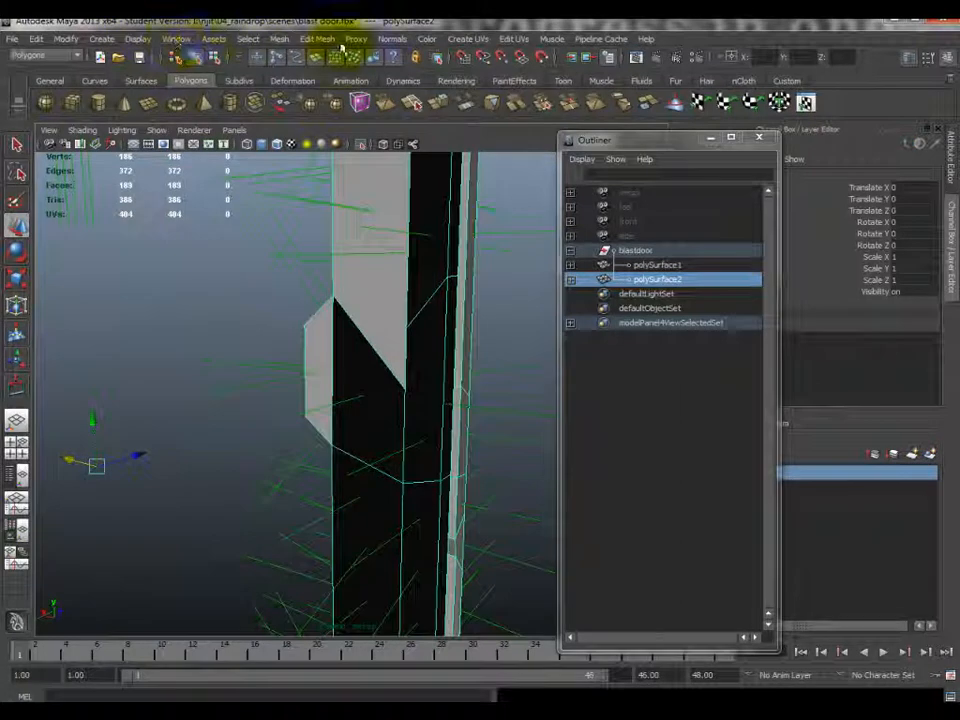
# - Hide the face normals, select the three dark faces on polySurface2's hinge-side front and reverse their normals
pyautogui.click(138, 39)
pyautogui.moveTo(167, 184)
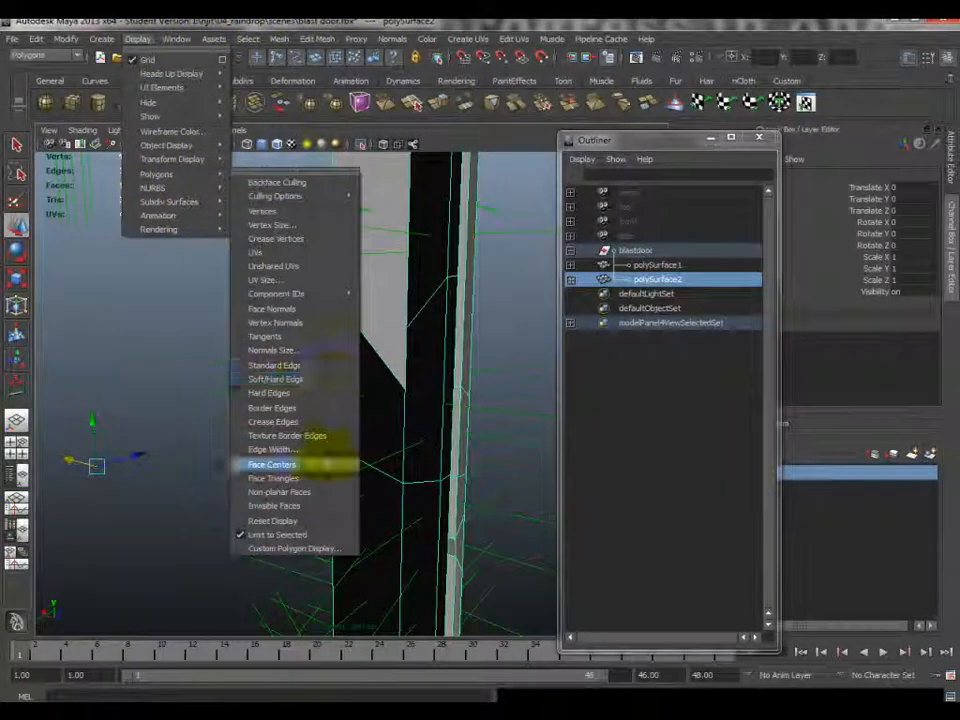
pyautogui.click(303, 310)
pyautogui.moveTo(420, 398); pyautogui.dragTo(376, 350, button='right')
pyautogui.click(392, 420)
pyautogui.keyDown('alt'); pyautogui.moveTo(376, 350); pyautogui.dragTo(358, 272, button='middle'); pyautogui.keyUp('alt')
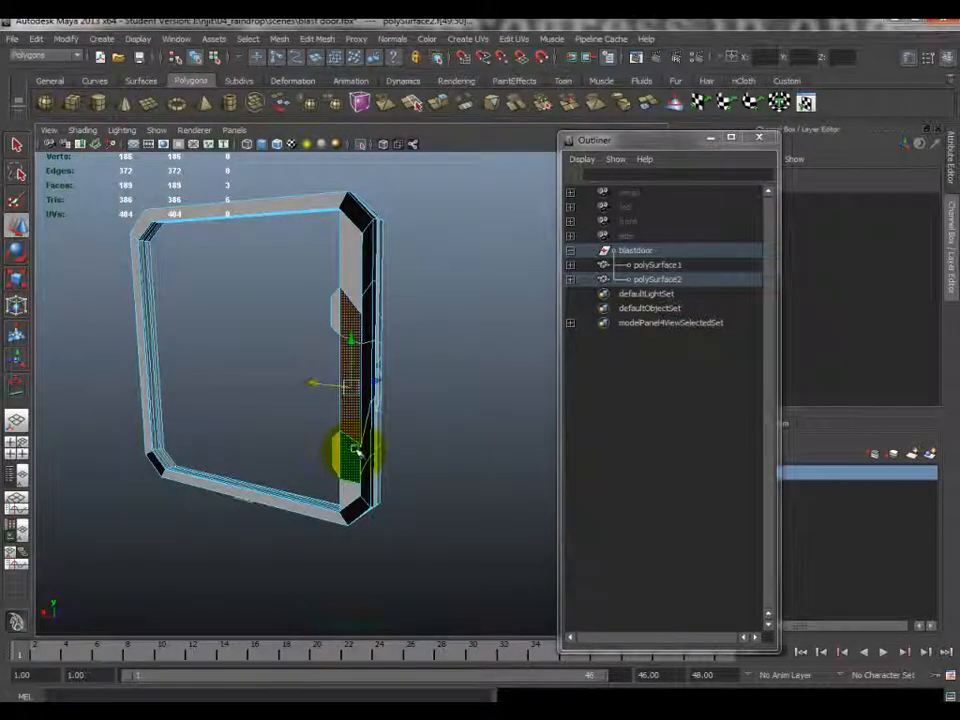
pyautogui.click(394, 38)
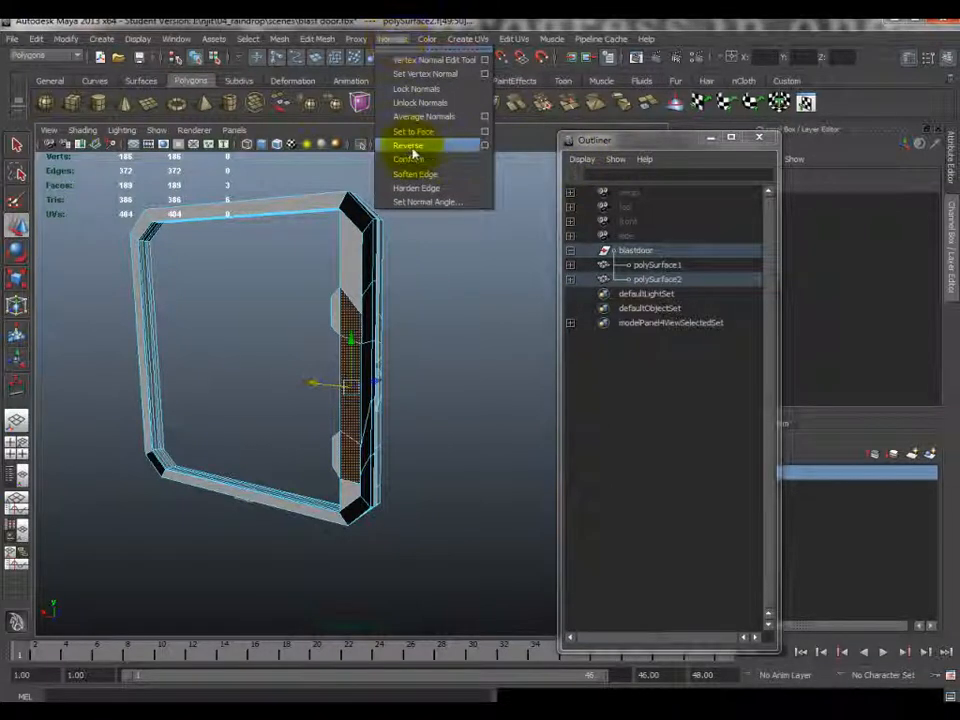
pyautogui.click(417, 160)
# - Select the dark faces along the hinge-side bevel and corners of polySurface2, reverse their normals and check the hinge tabs
pyautogui.keyDown('alt'); pyautogui.moveTo(438, 342); pyautogui.dragTo(393, 490, button='right'); pyautogui.keyUp('alt')
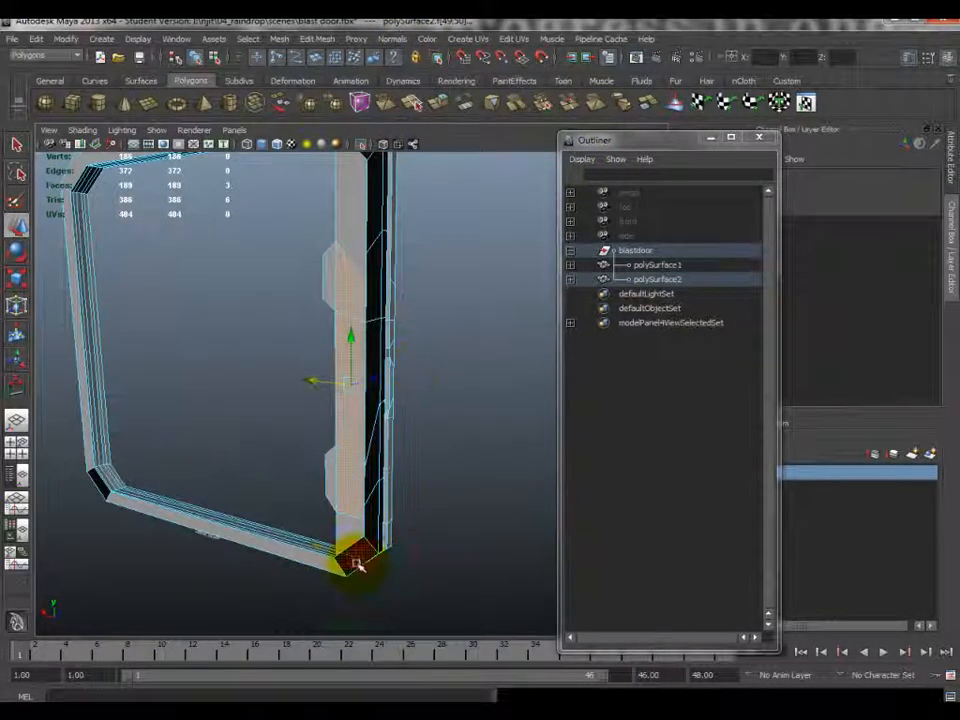
pyautogui.keyDown('alt'); pyautogui.moveTo(372, 424); pyautogui.dragTo(363, 519); pyautogui.keyUp('alt')
pyautogui.keyDown('shift'); pyautogui.click(345, 380); pyautogui.keyUp('shift')
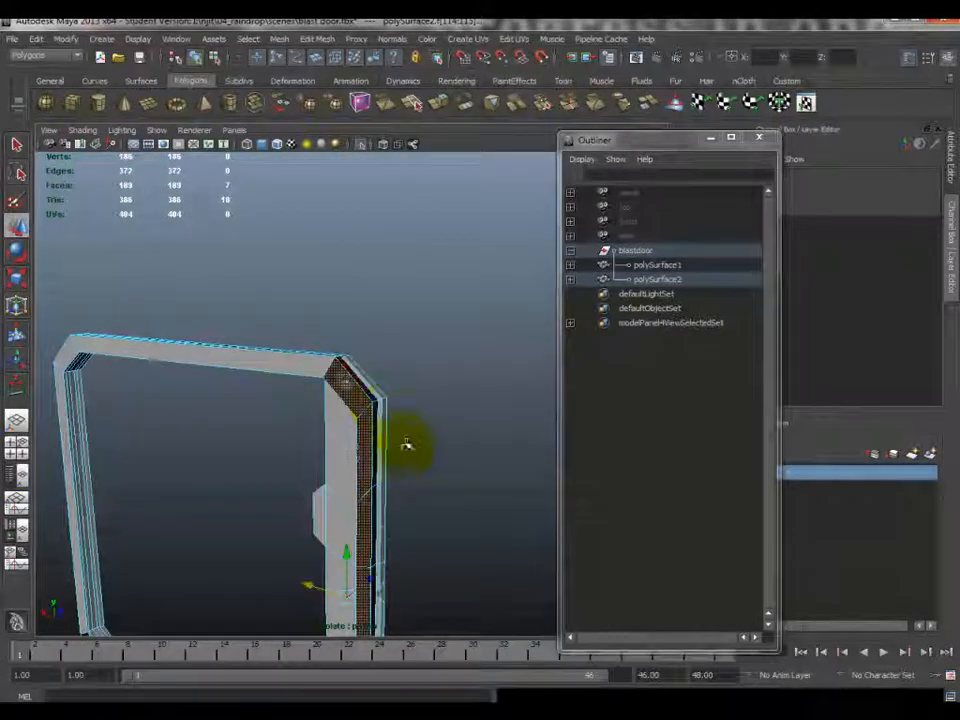
pyautogui.keyDown('alt'); pyautogui.moveTo(425, 571); pyautogui.dragTo(416, 228); pyautogui.keyUp('alt')
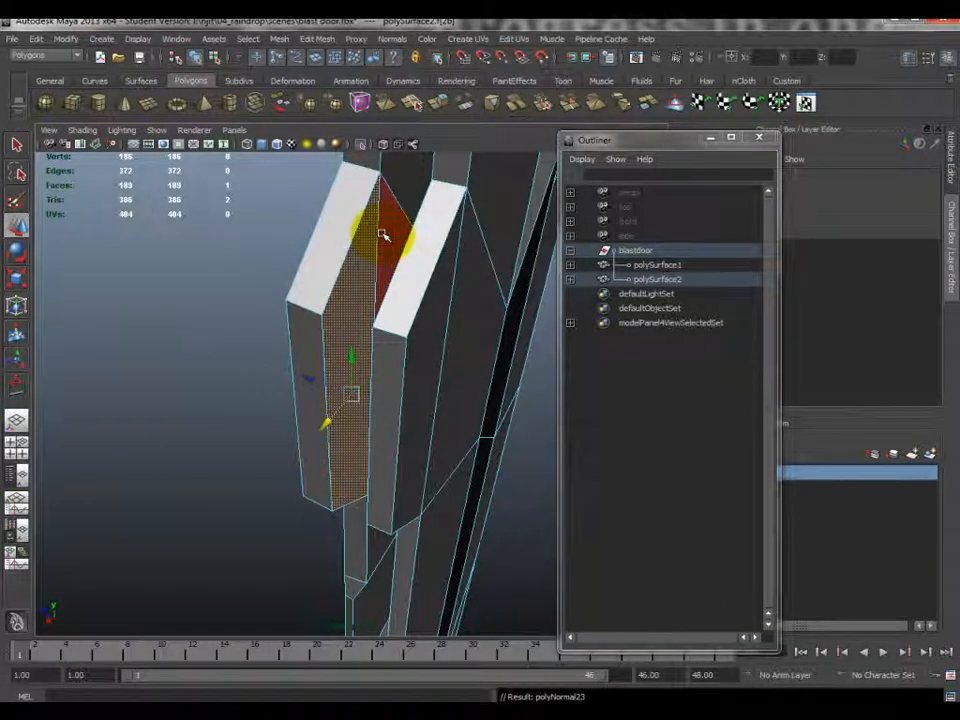
pyautogui.click(268, 340)
pyautogui.keyDown('alt'); pyautogui.moveTo(397, 337); pyautogui.dragTo(305, 382); pyautogui.keyUp('alt')
# - Select the strip of dark faces along the outer hinge-side edge, from the upper corner to the lower one, and reverse their normals
pyautogui.click(312, 258)
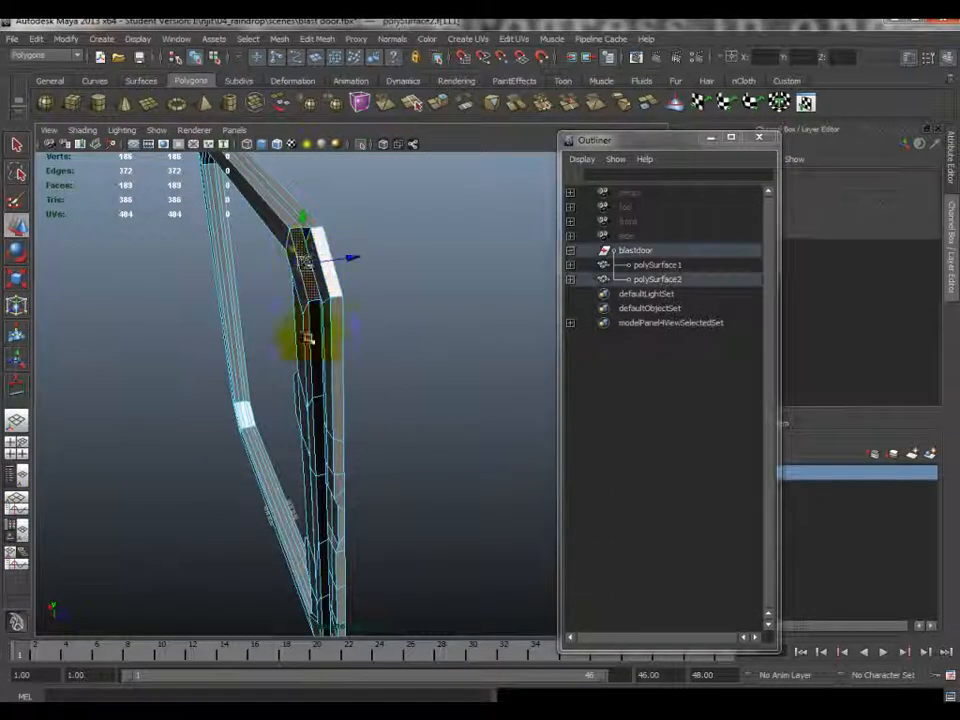
pyautogui.keyDown('alt'); pyautogui.moveTo(326, 516); pyautogui.dragTo(334, 410); pyautogui.keyUp('alt')
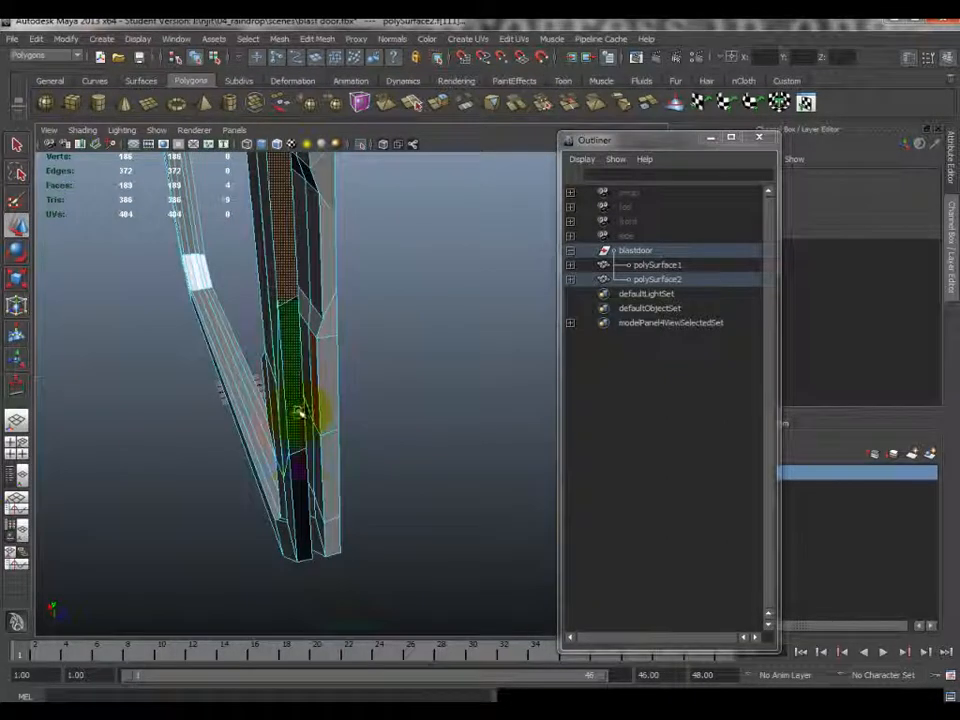
pyautogui.keyDown('alt'); pyautogui.moveTo(300, 490); pyautogui.dragTo(312, 400); pyautogui.keyUp('alt')
pyautogui.keyDown('shift'); pyautogui.click(265, 502); pyautogui.keyUp('shift')
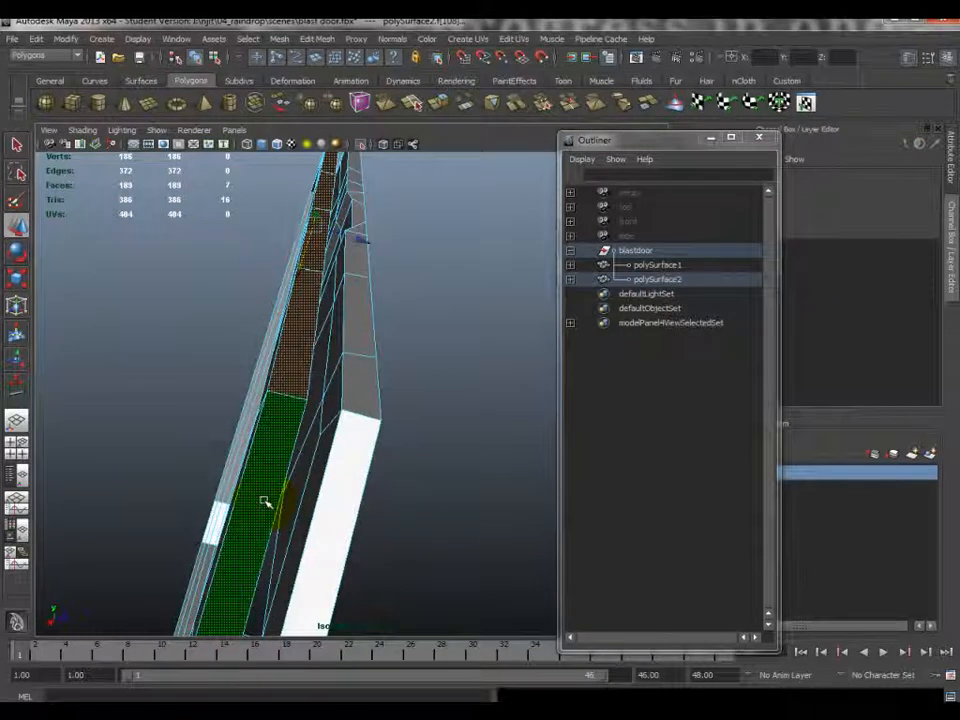
pyautogui.keyDown('alt'); pyautogui.moveTo(265, 502); pyautogui.dragTo(225, 540); pyautogui.keyUp('alt')
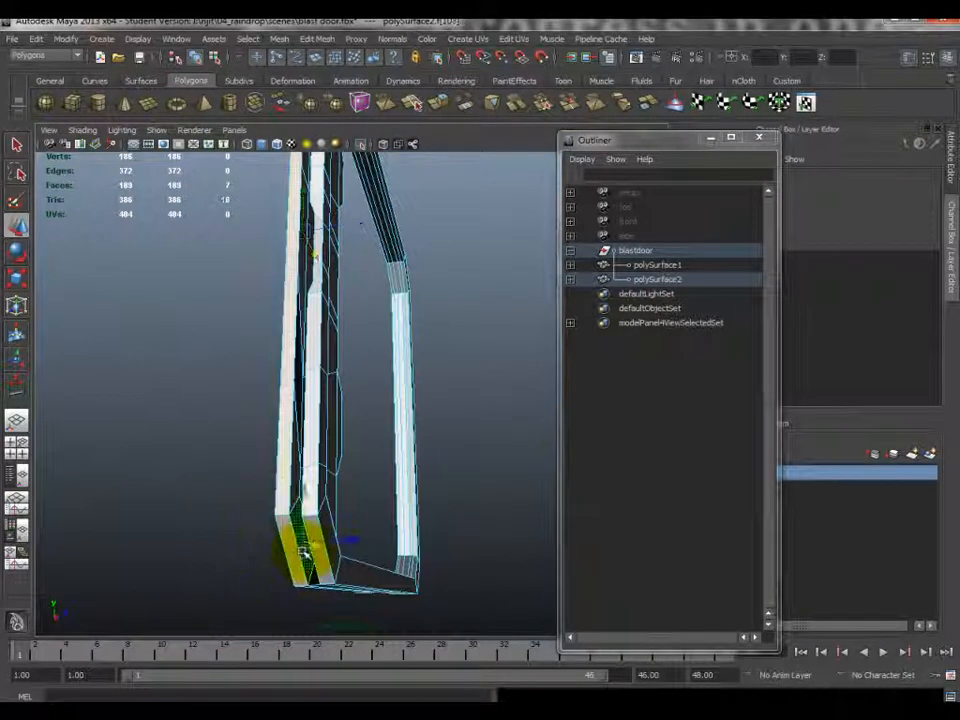
# - Reverse the dark faces at the lower and upper ends of the narrow groove between the frame's two outer strips
pyautogui.keyDown('alt'); pyautogui.moveTo(358, 514); pyautogui.dragTo(403, 401); pyautogui.keyUp('alt')
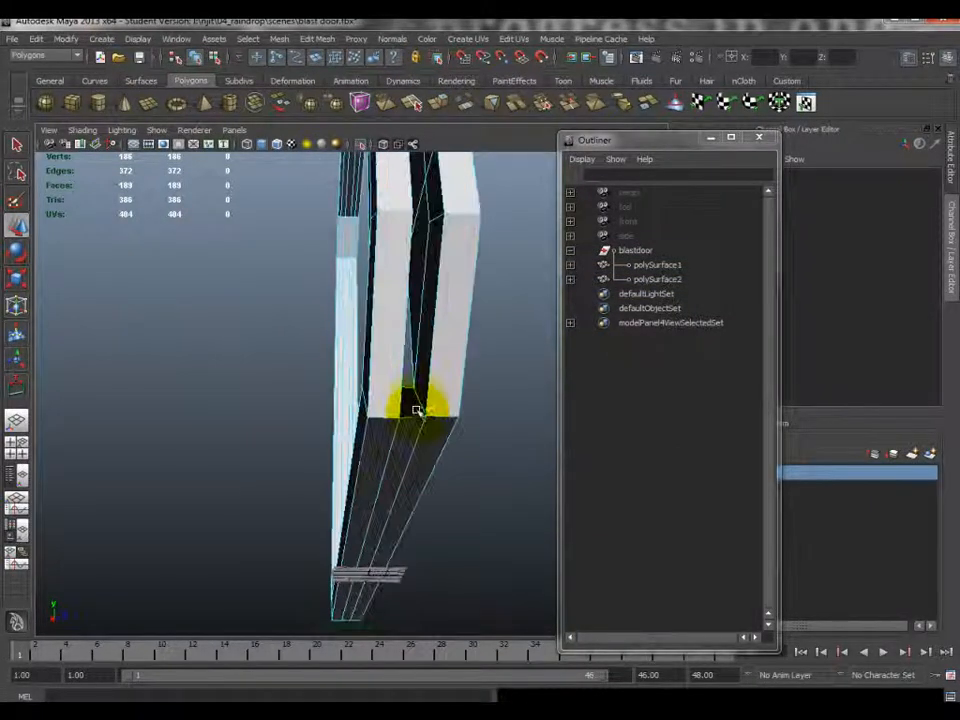
pyautogui.click(417, 413)
pyautogui.keyDown('alt'); pyautogui.moveTo(490, 521); pyautogui.dragTo(381, 330); pyautogui.keyUp('alt')
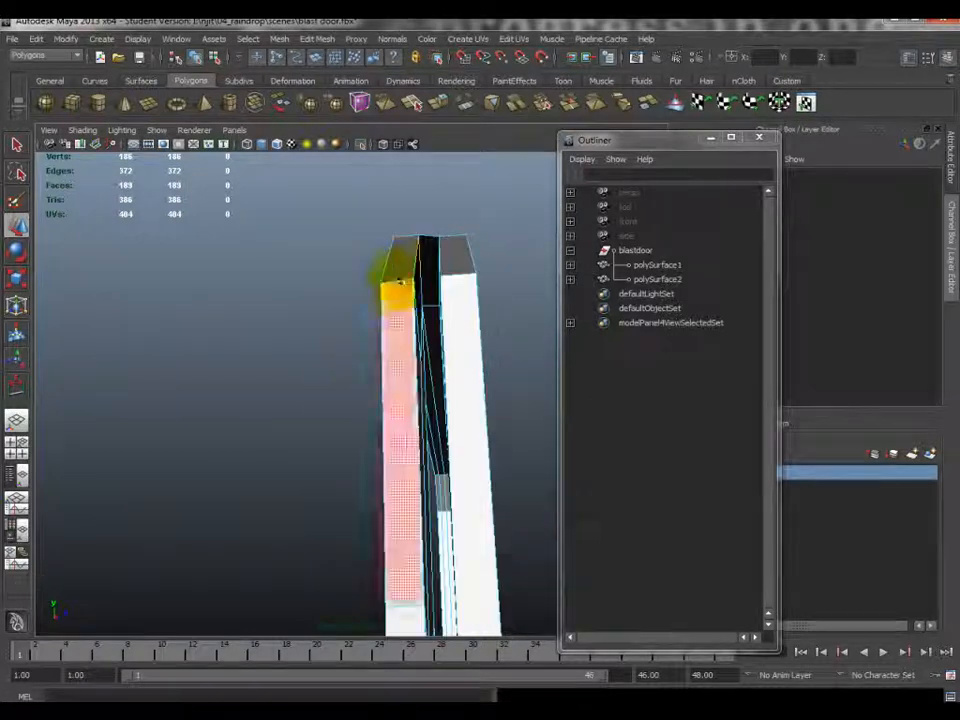
pyautogui.click(429, 268)
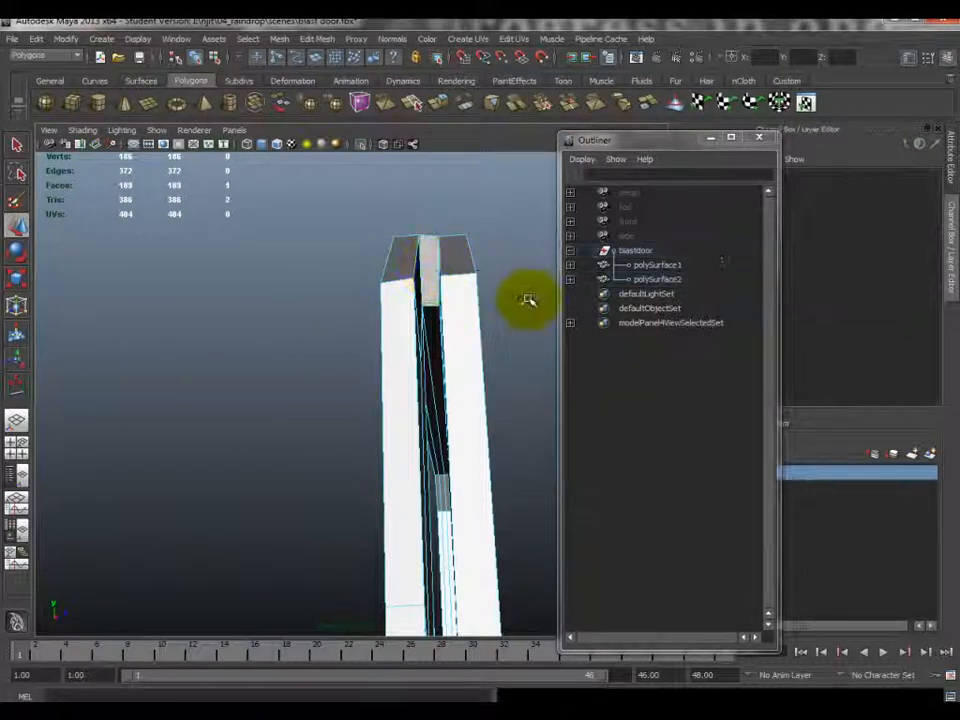
# - Frame the dark chamfered lower corner opposite the hinges, select its faces and reverse their normals
pyautogui.moveTo(500, 320)
pyautogui.keyDown('alt'); pyautogui.mouseDown()
pyautogui.moveTo(529, 306)
pyautogui.moveTo(503, 321)
pyautogui.mouseUp(); pyautogui.keyUp('alt')
pyautogui.keyDown('alt'); pyautogui.moveTo(396, 345); pyautogui.dragTo(318, 455, button='middle'); pyautogui.keyUp('alt')
pyautogui.click(502, 187)
pyautogui.keyDown('alt'); pyautogui.moveTo(437, 253); pyautogui.dragTo(259, 392); pyautogui.keyUp('alt')
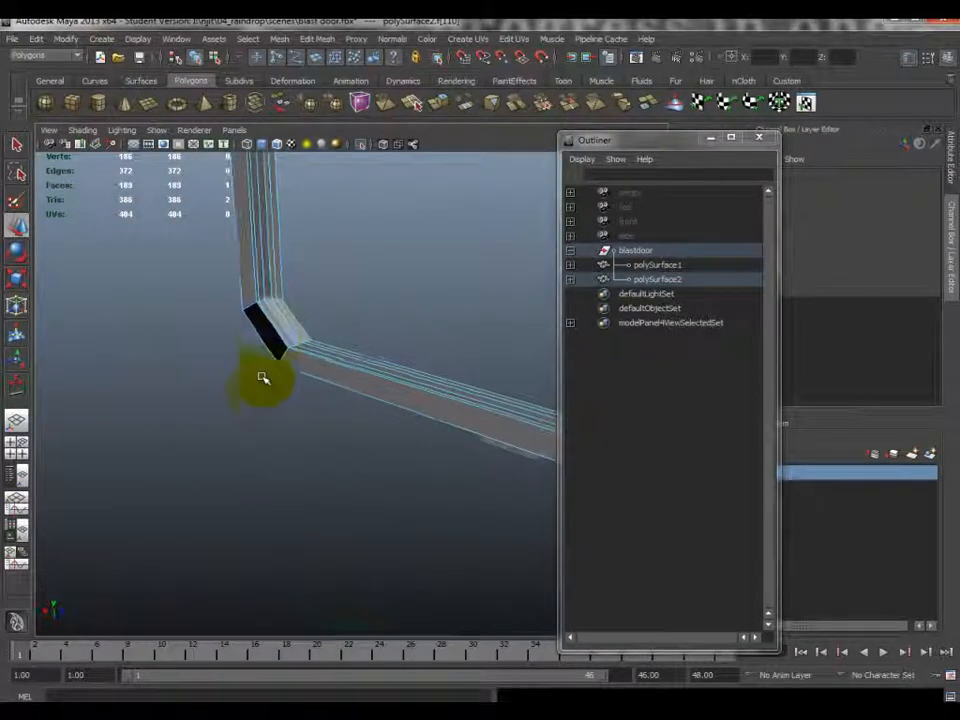
pyautogui.press('f')
pyautogui.keyDown('alt'); pyautogui.moveTo(279, 343); pyautogui.dragTo(326, 412); pyautogui.keyUp('alt')
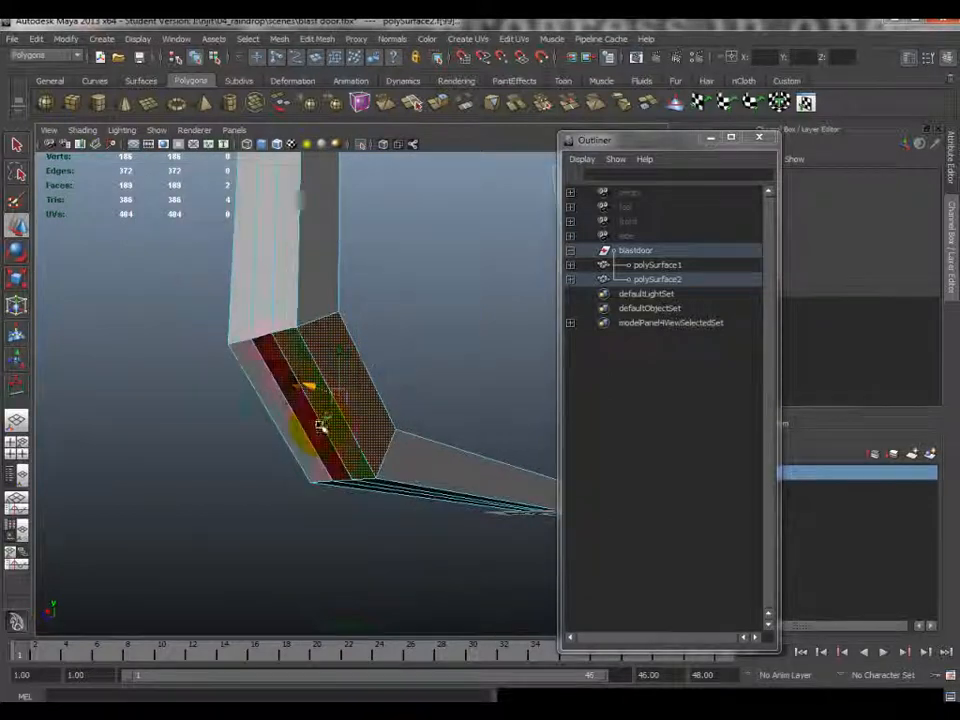
pyautogui.click(349, 574)
# - Select the remaining dark face in the groove beside the hinge tab and reverse its normal
pyautogui.keyDown('alt'); pyautogui.moveTo(349, 574); pyautogui.dragTo(322, 517); pyautogui.keyUp('alt')
pyautogui.click(189, 525)
pyautogui.click(327, 516)
pyautogui.click(336, 509)
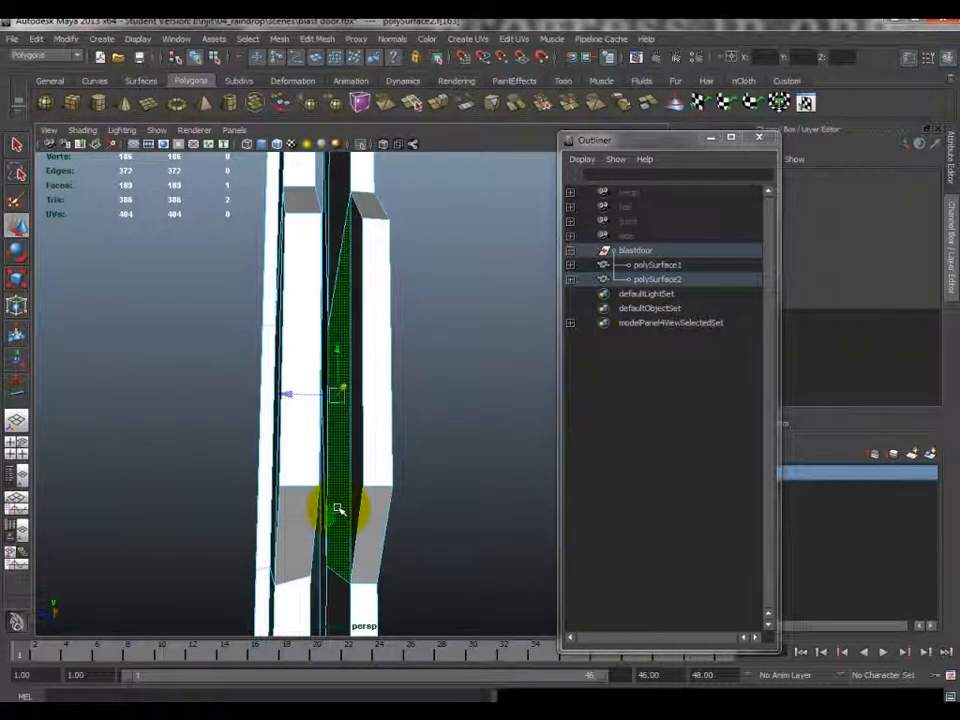
pyautogui.press('g')
# - Leave face selection, turn off the isolation and select the outer door frame polySurface2
pyautogui.click(412, 522)
pyautogui.keyDown('alt'); pyautogui.moveTo(412, 522); pyautogui.dragTo(291, 351); pyautogui.keyUp('alt')
pyautogui.click(363, 145)
pyautogui.click(176, 345)
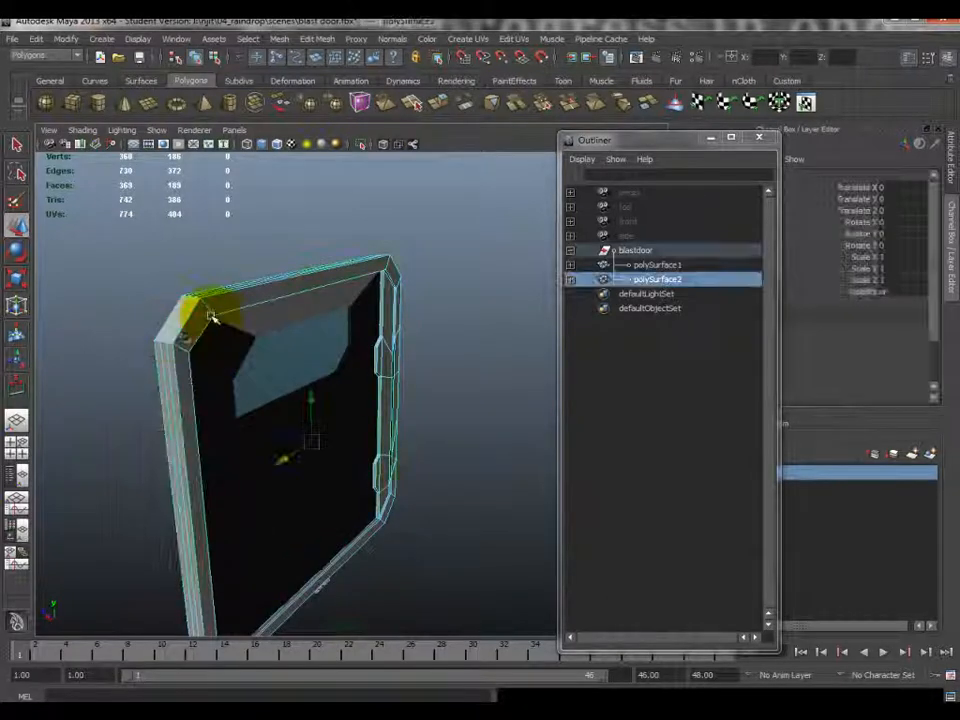
# - Rename polySurface2 to frame, move the Outliner off the Channel Box and review the object's construction history
pyautogui.doubleClick(650, 280)
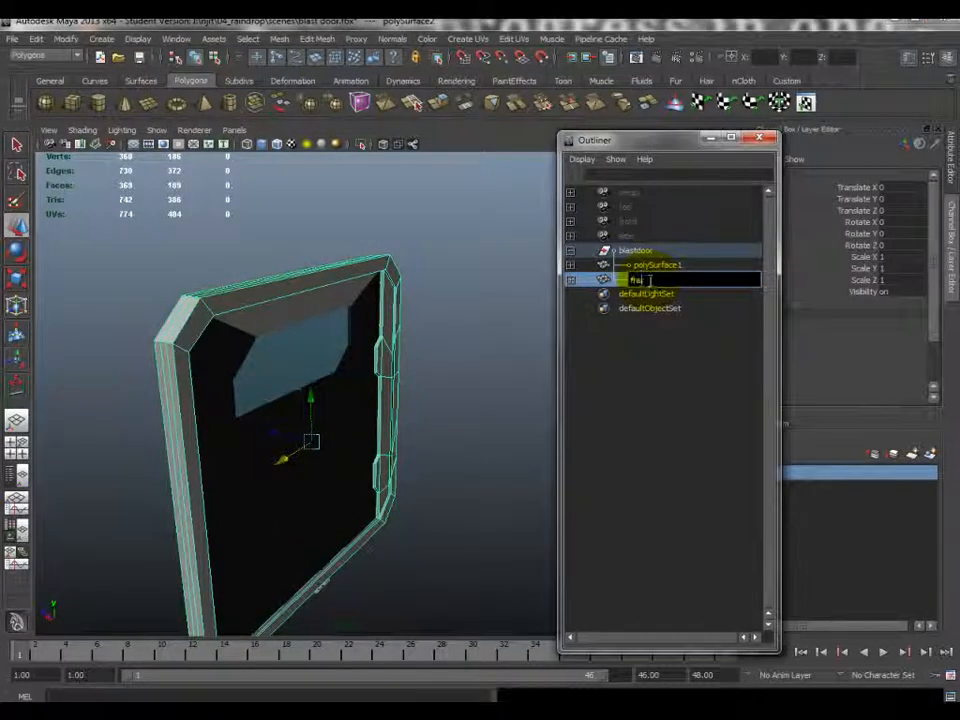
pyautogui.moveTo(669, 148); pyautogui.dragTo(499, 165)
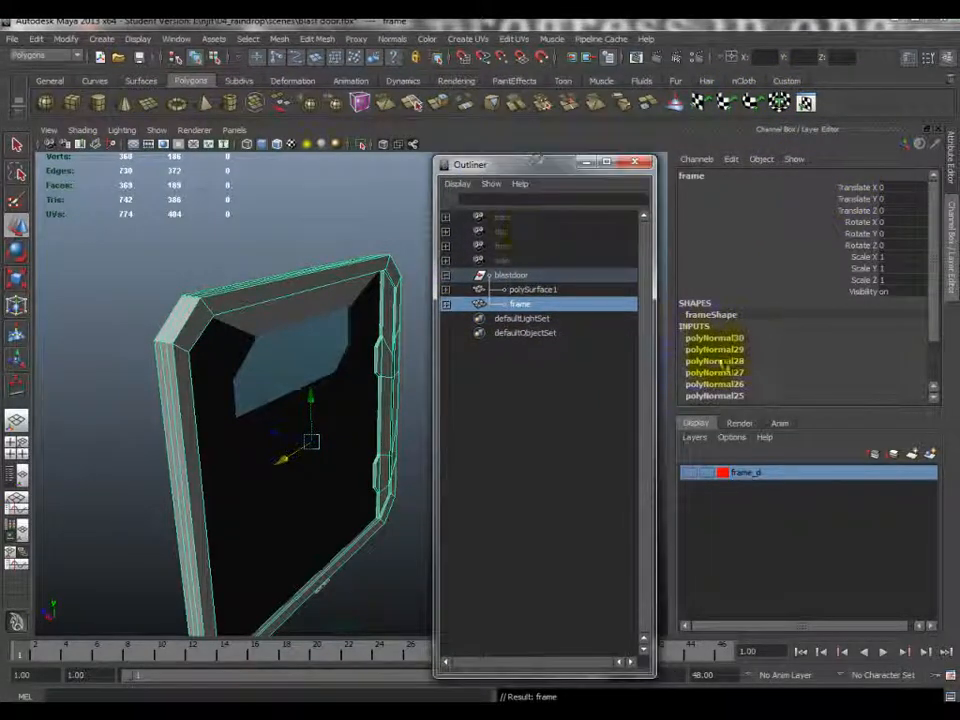
pyautogui.scroll(-2, 725, 343)
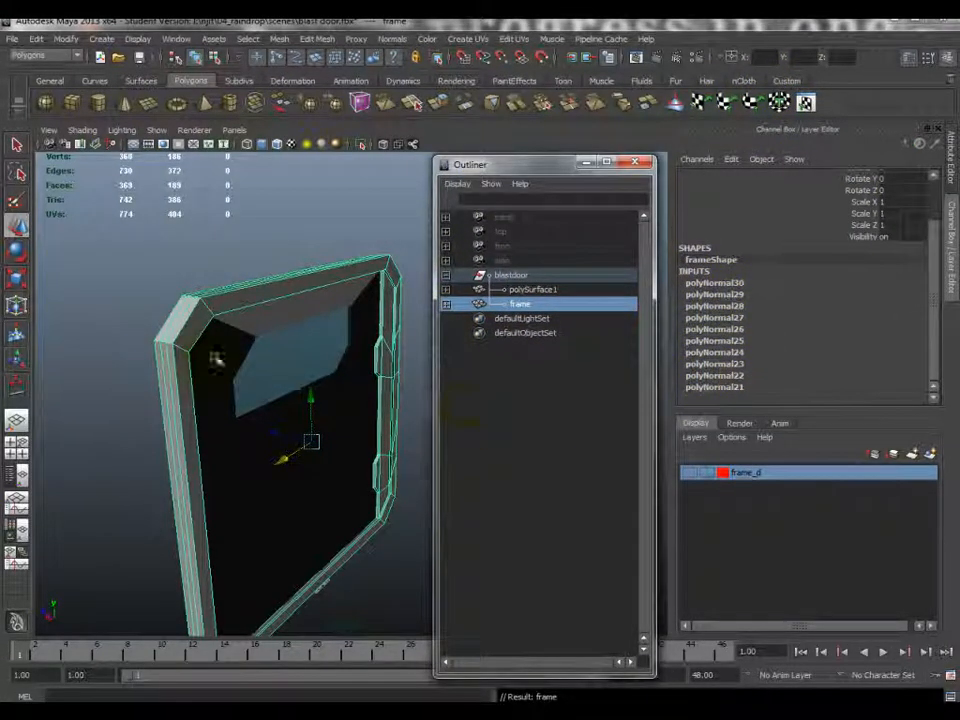
# - Soften all edges of the frame mesh and reselect the object to check its shading
pyautogui.click(188, 322)
pyautogui.keyDown('alt'); pyautogui.moveTo(345, 270); pyautogui.dragTo(236, 283); pyautogui.keyUp('alt')
pyautogui.click(392, 39)
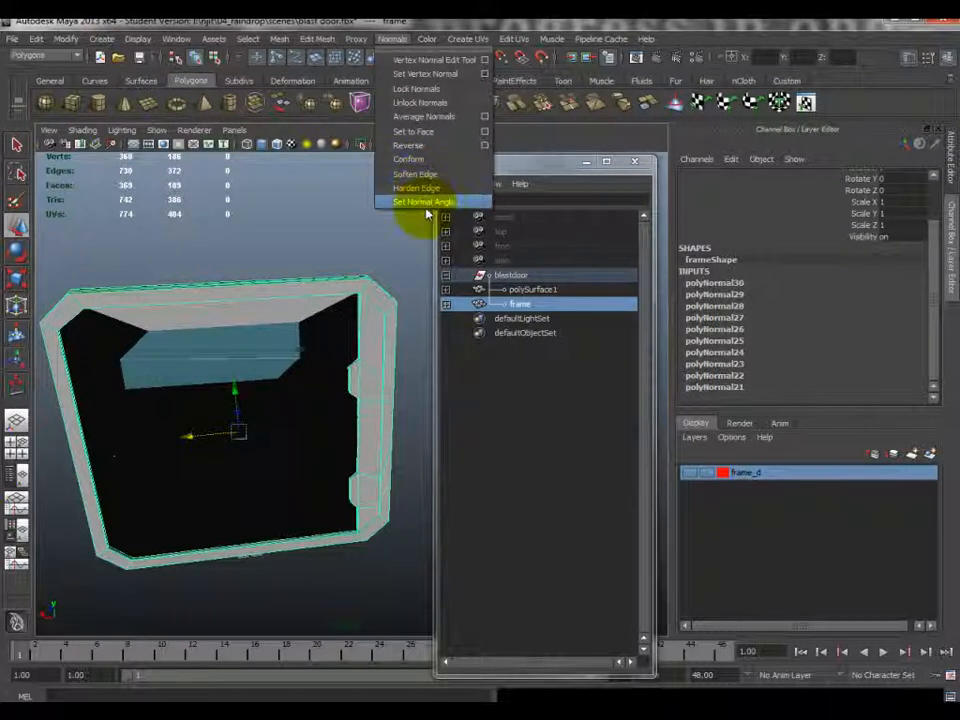
pyautogui.click(424, 176)
pyautogui.click(264, 257)
pyautogui.keyDown('alt'); pyautogui.moveTo(264, 257); pyautogui.dragTo(405, 261); pyautogui.keyUp('alt')
pyautogui.click(228, 266)
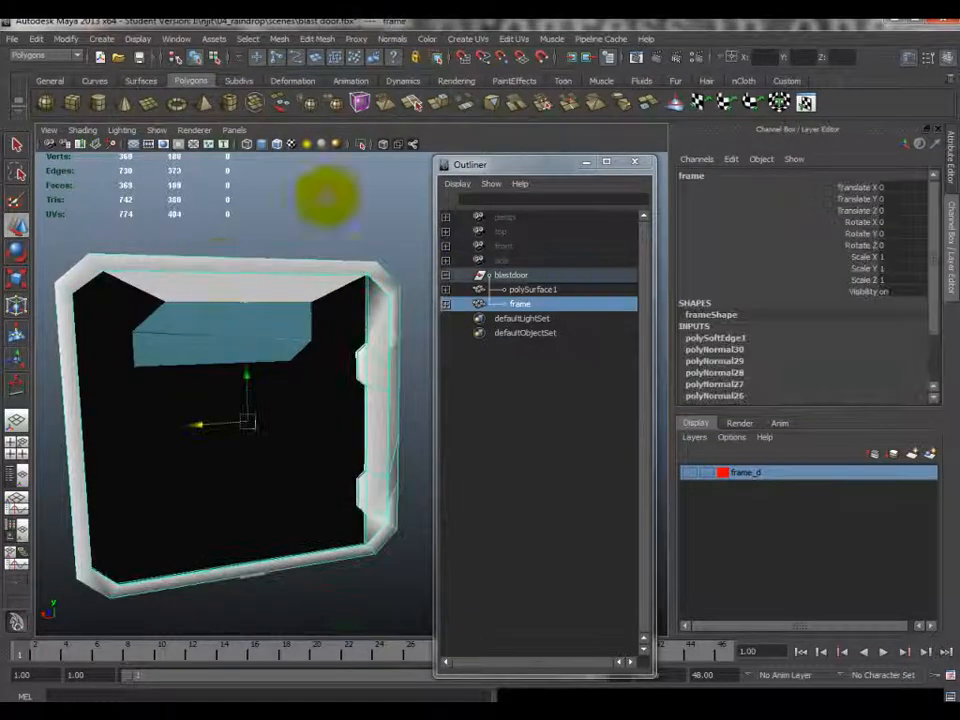
# - Harden all edges of the frame mesh and reselect the object to check its shading
pyautogui.click(392, 39)
pyautogui.click(425, 188)
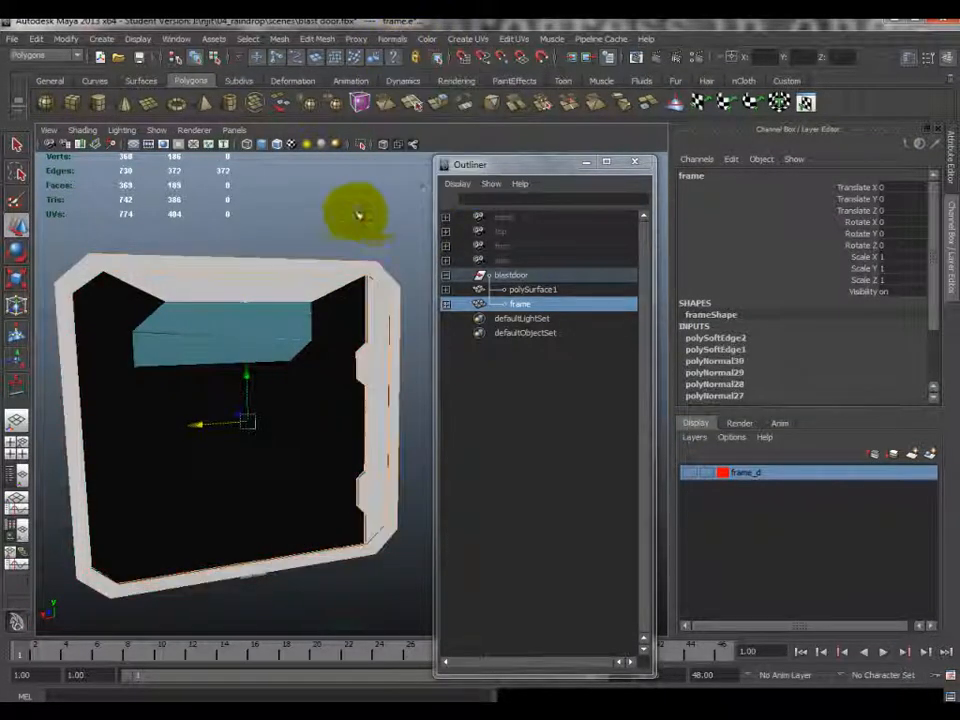
pyautogui.click(356, 210)
pyautogui.keyDown('alt'); pyautogui.moveTo(354, 210); pyautogui.dragTo(326, 280); pyautogui.keyUp('alt')
pyautogui.click(326, 280)
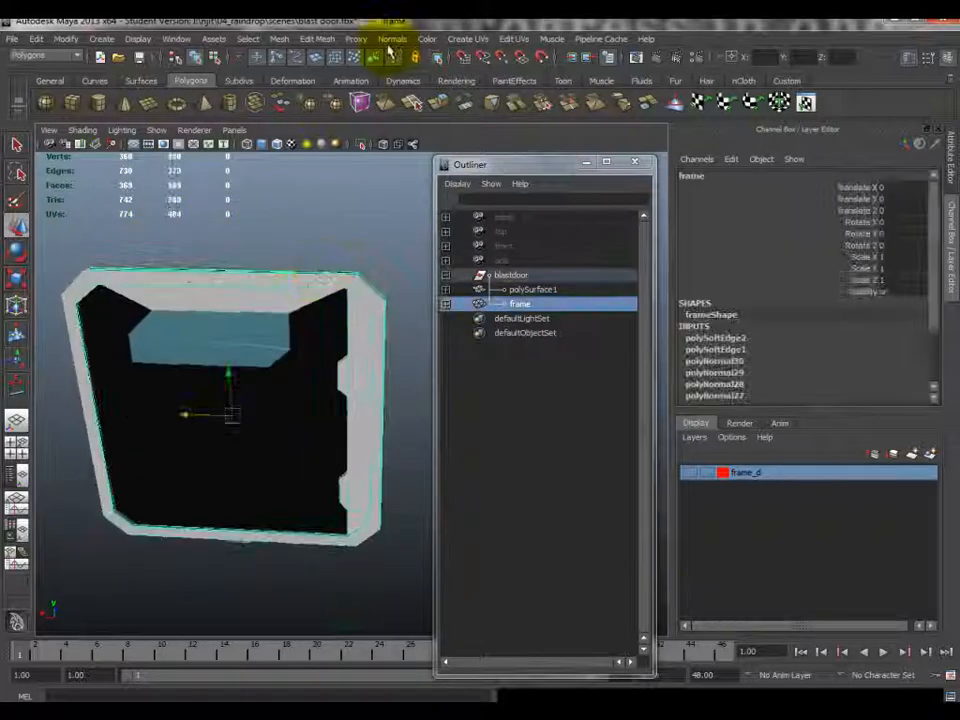
# - Set the frame's normal angle to 30 degrees
pyautogui.click(392, 39)
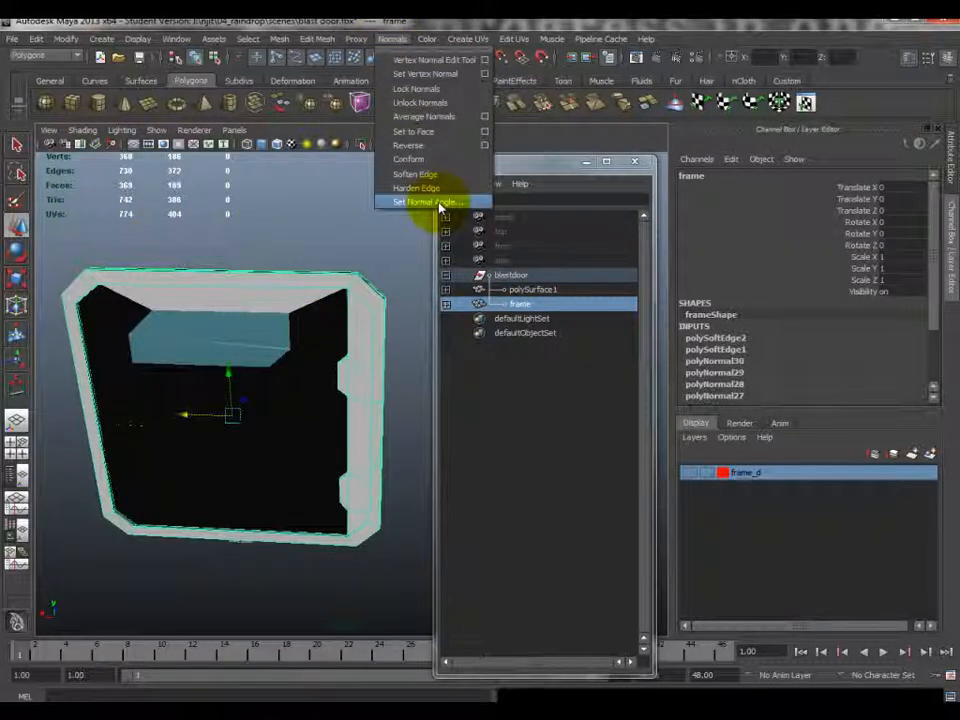
pyautogui.click(440, 203)
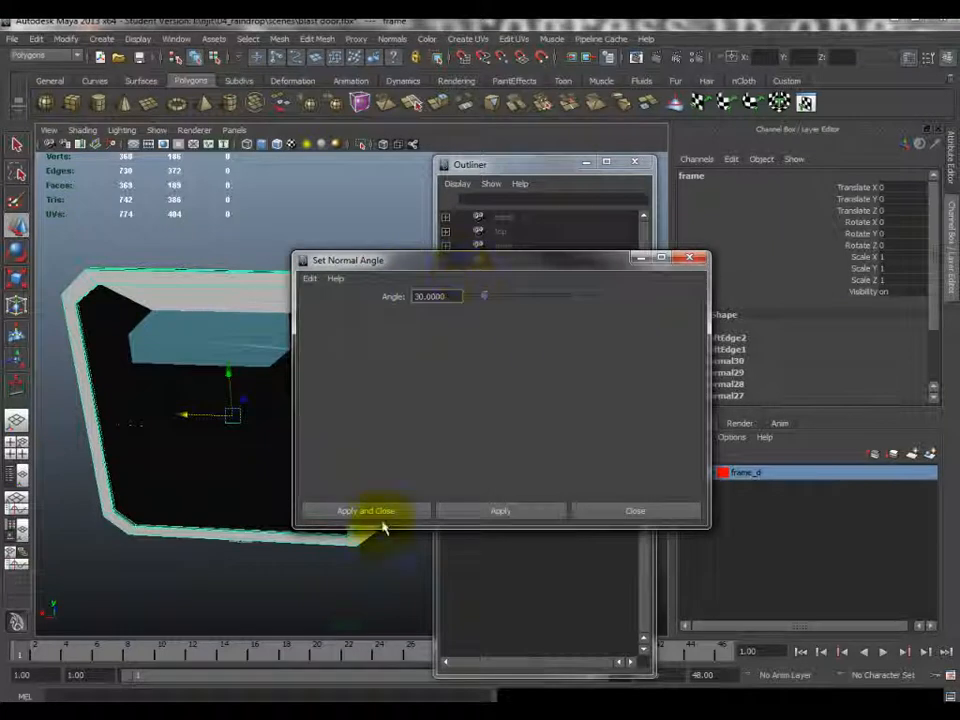
pyautogui.click(383, 513)
pyautogui.keyDown('alt'); pyautogui.moveTo(370, 495); pyautogui.dragTo(336, 474); pyautogui.keyUp('alt')
# - Create a polygon sphere in front of the blast door, slightly smaller than the door
pyautogui.scroll(-6, 342, 470)
pyautogui.click(106, 41)
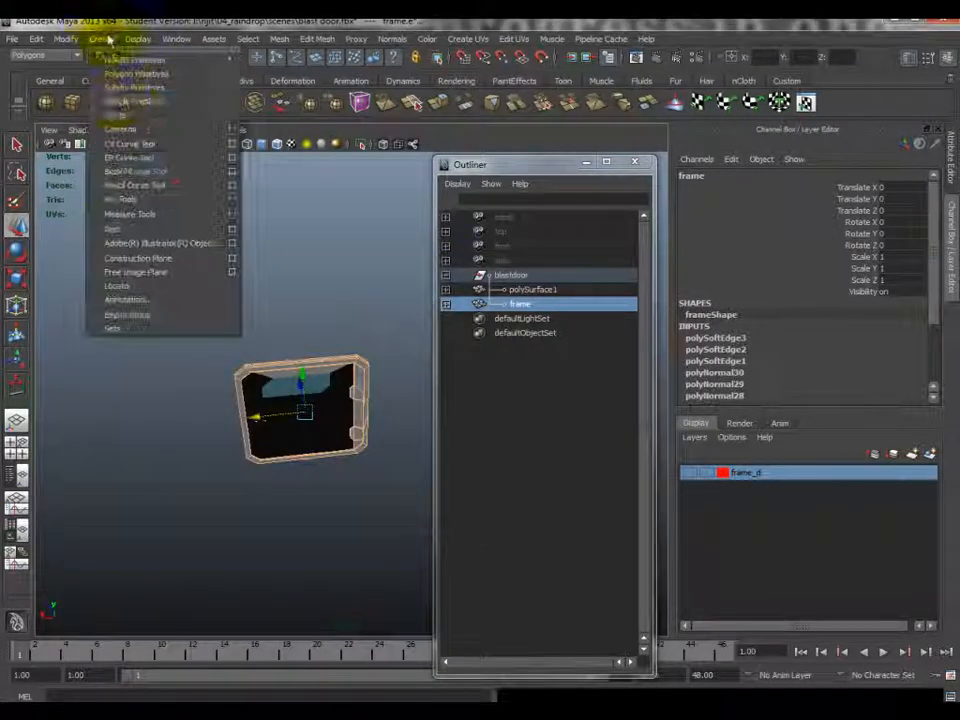
pyautogui.moveTo(160, 76)
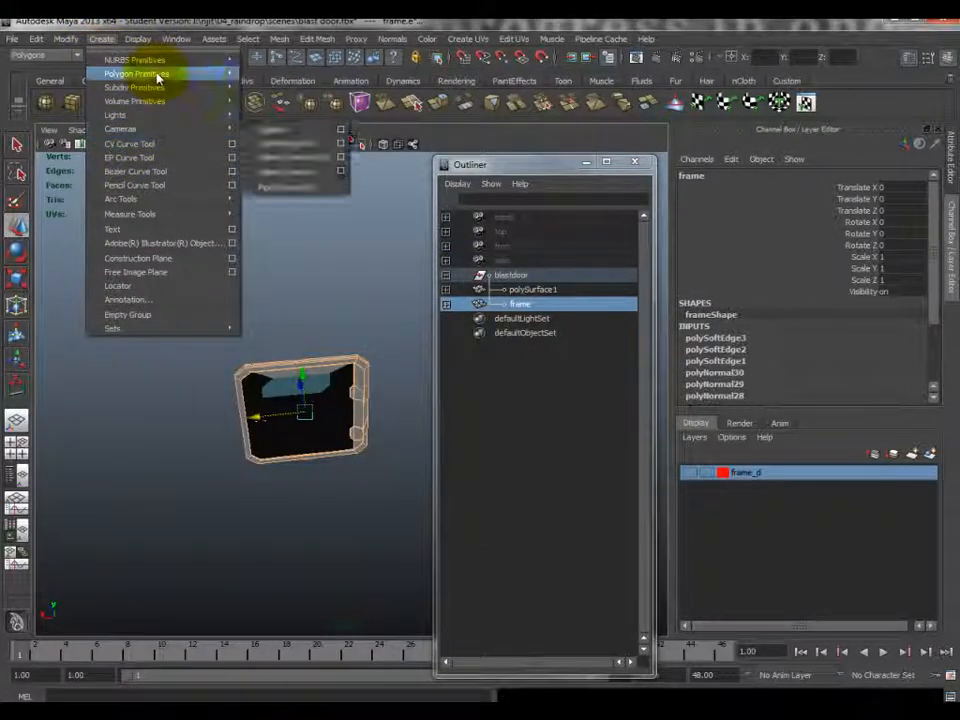
pyautogui.click(282, 80)
pyautogui.moveTo(225, 525); pyautogui.dragTo(263, 565)
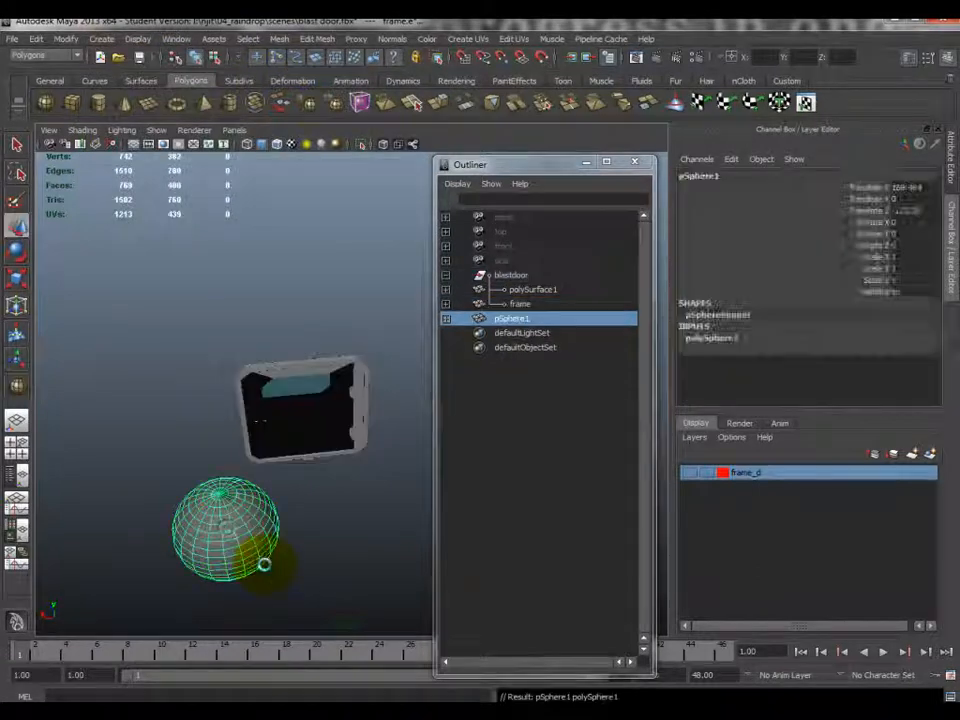
# - Examine the deselected sphere's surface shading from several angles, toggling the viewport shading display
pyautogui.keyDown('alt'); pyautogui.moveTo(274, 520); pyautogui.dragTo(265, 497); pyautogui.keyUp('alt')
pyautogui.keyDown('alt'); pyautogui.moveTo(263, 491); pyautogui.dragTo(307, 442, button='middle'); pyautogui.keyUp('alt')
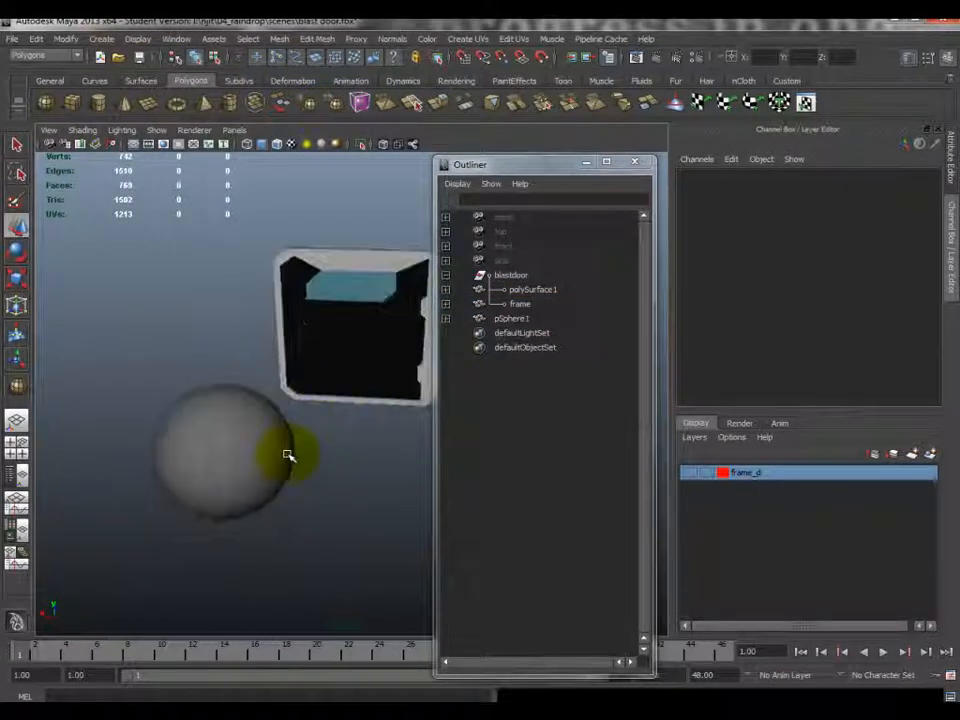
pyautogui.keyDown('alt'); pyautogui.moveTo(232, 470); pyautogui.dragTo(257, 340, button='middle'); pyautogui.keyUp('alt')
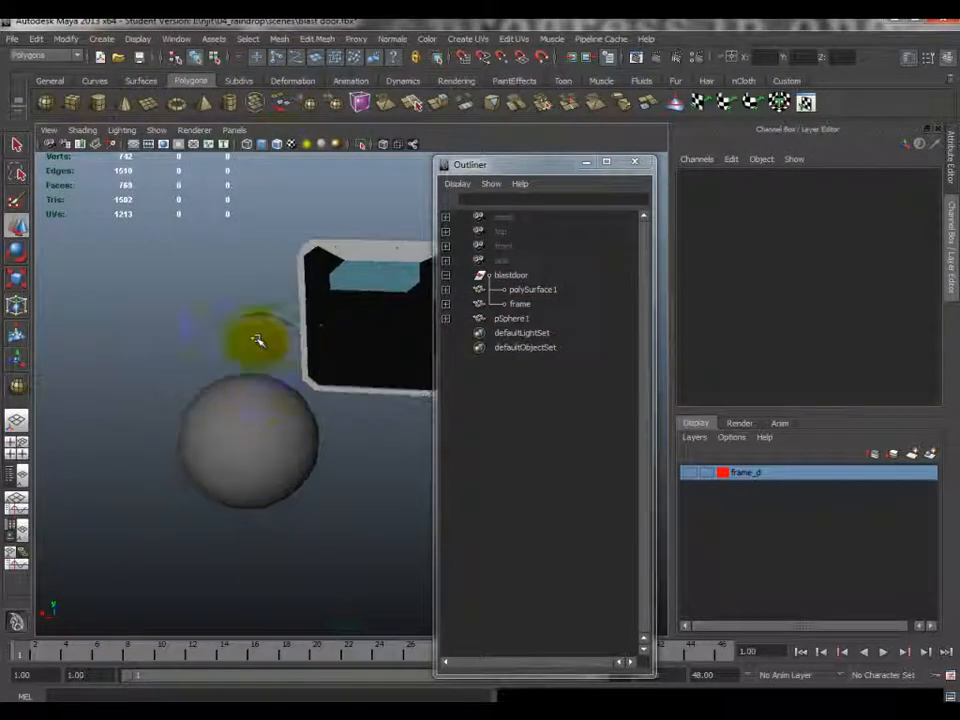
pyautogui.click(279, 145)
pyautogui.keyDown('alt'); pyautogui.moveTo(150, 442); pyautogui.dragTo(306, 412, button='right'); pyautogui.keyUp('alt')
pyautogui.keyDown('alt'); pyautogui.moveTo(148, 447); pyautogui.dragTo(278, 432); pyautogui.keyUp('alt')
pyautogui.click(290, 145)
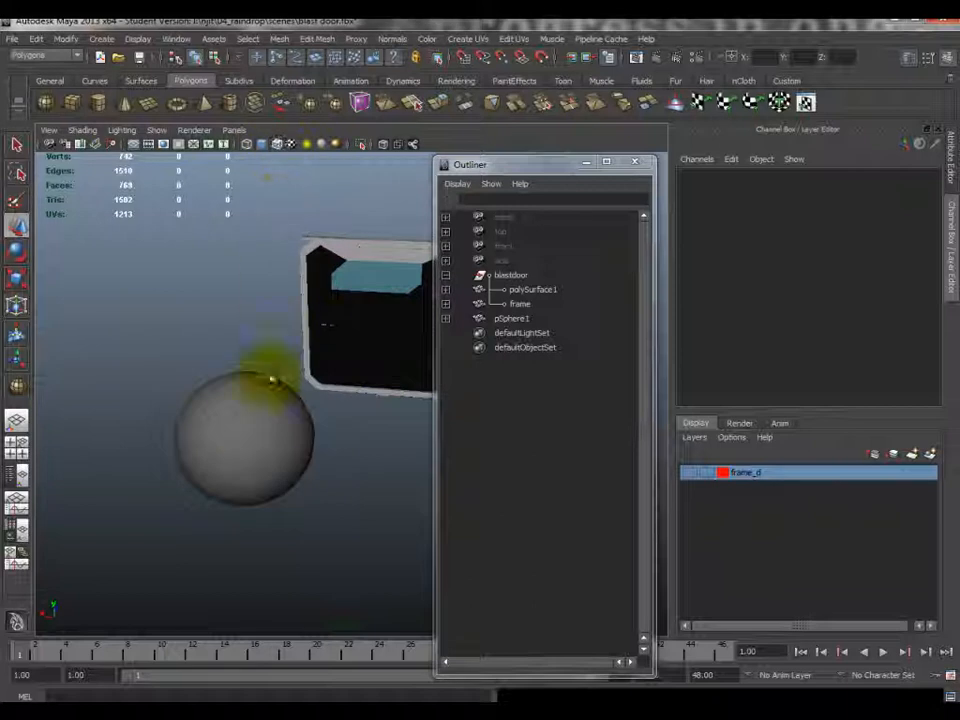
# - Harden all edges of the sphere and reselect it to check its faceting
pyautogui.click(260, 447)
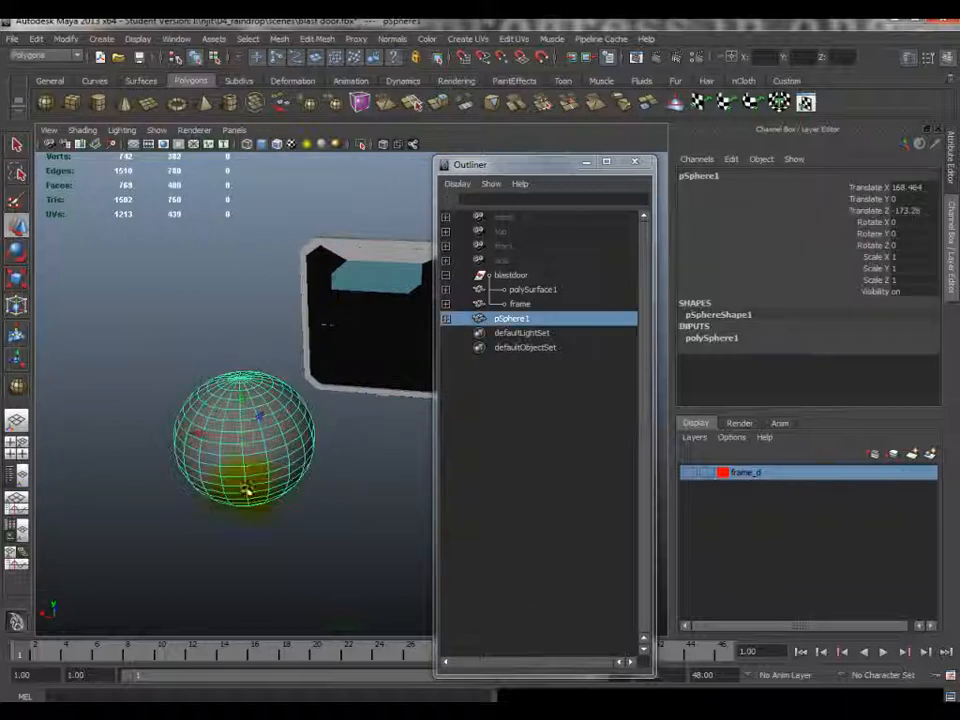
pyautogui.click(376, 38)
pyautogui.click(422, 184)
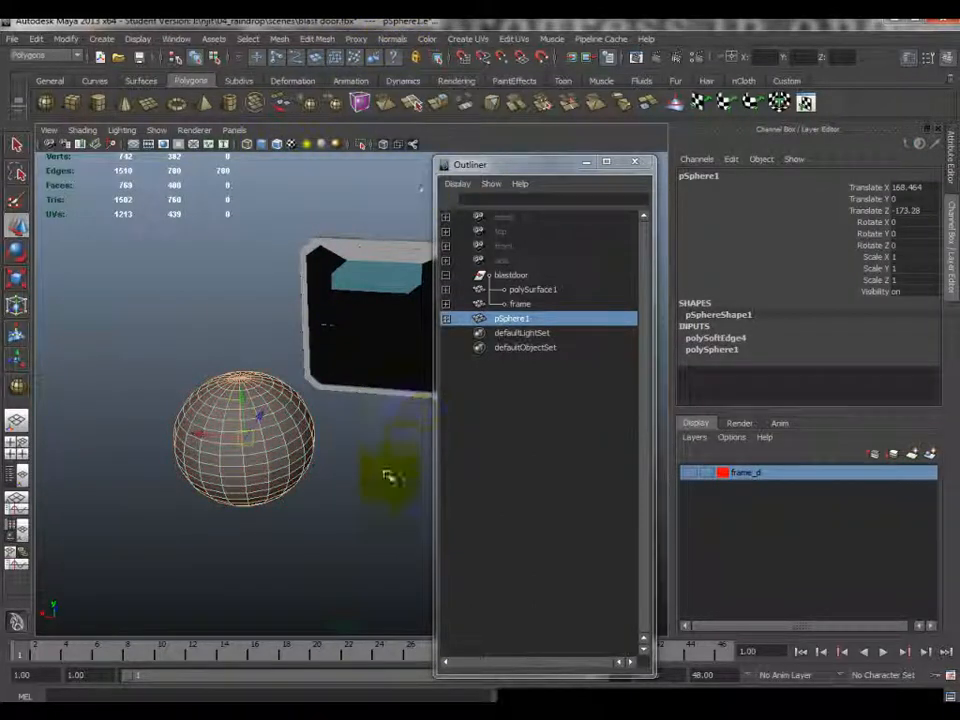
pyautogui.click(355, 460)
pyautogui.keyDown('alt'); pyautogui.moveTo(355, 460); pyautogui.dragTo(291, 403); pyautogui.keyUp('alt')
pyautogui.scroll(5, 345, 395)
pyautogui.scroll(-3, 335, 390)
pyautogui.click(261, 407)
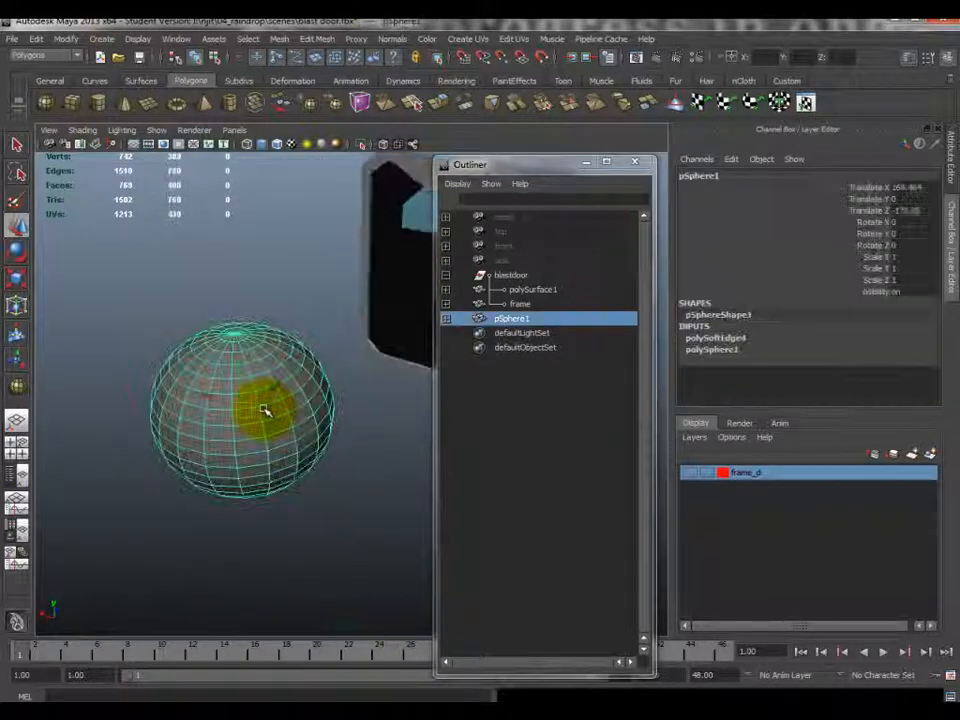
# - Set the sphere's normal angle to 30 degrees and check its shading deselected and reselected
pyautogui.click(392, 38)
pyautogui.click(484, 199)
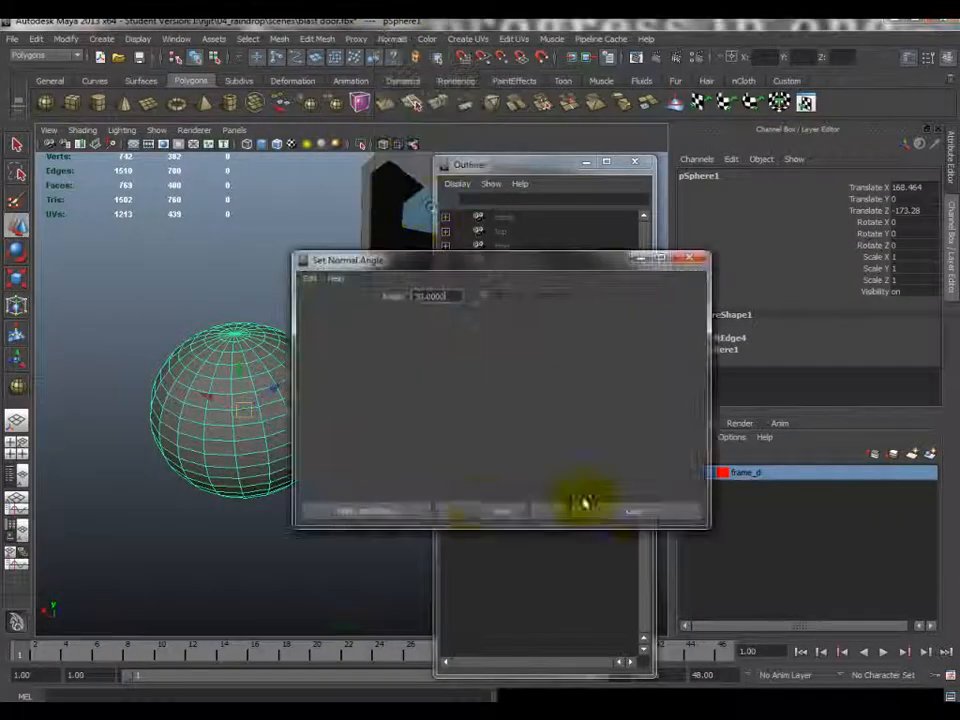
pyautogui.click(405, 515)
pyautogui.click(218, 305)
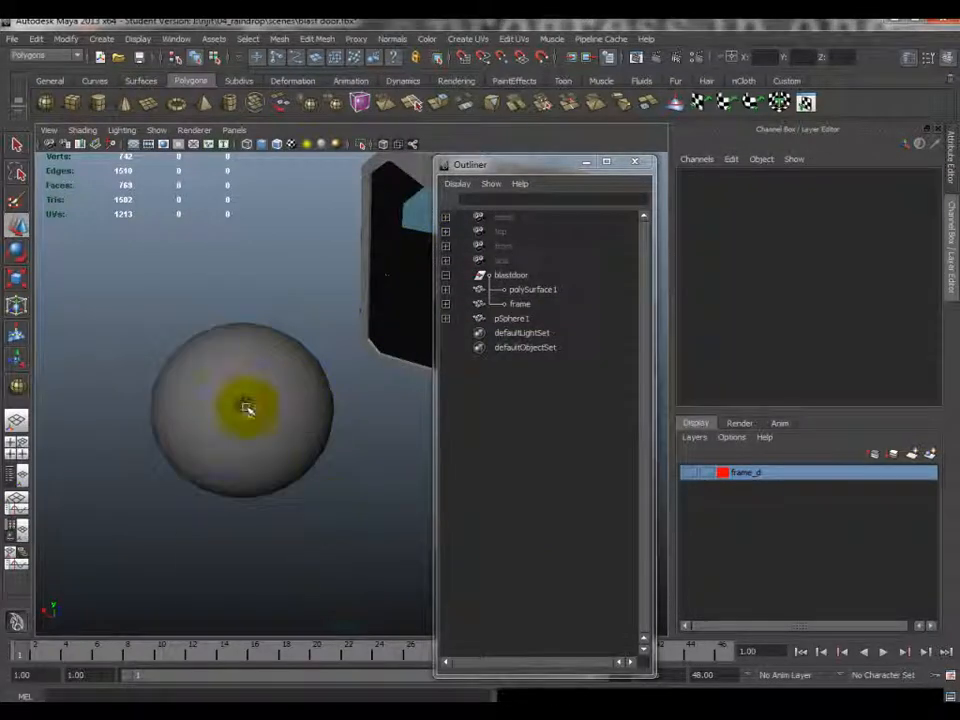
pyautogui.click(279, 401)
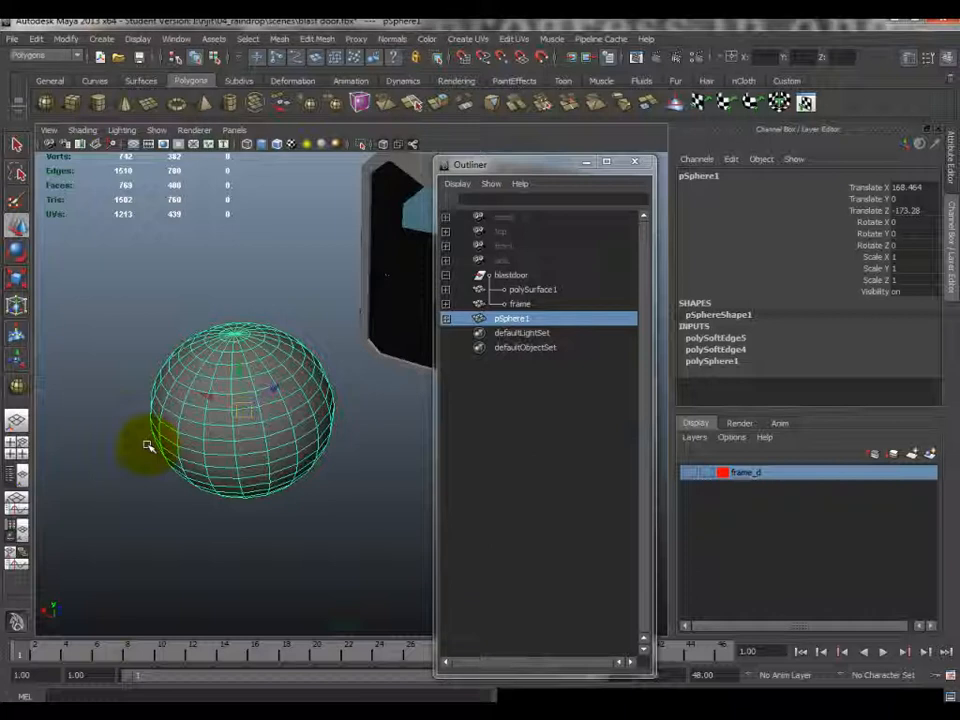
pyautogui.keyDown('alt'); pyautogui.moveTo(326, 449); pyautogui.dragTo(269, 447); pyautogui.keyUp('alt')
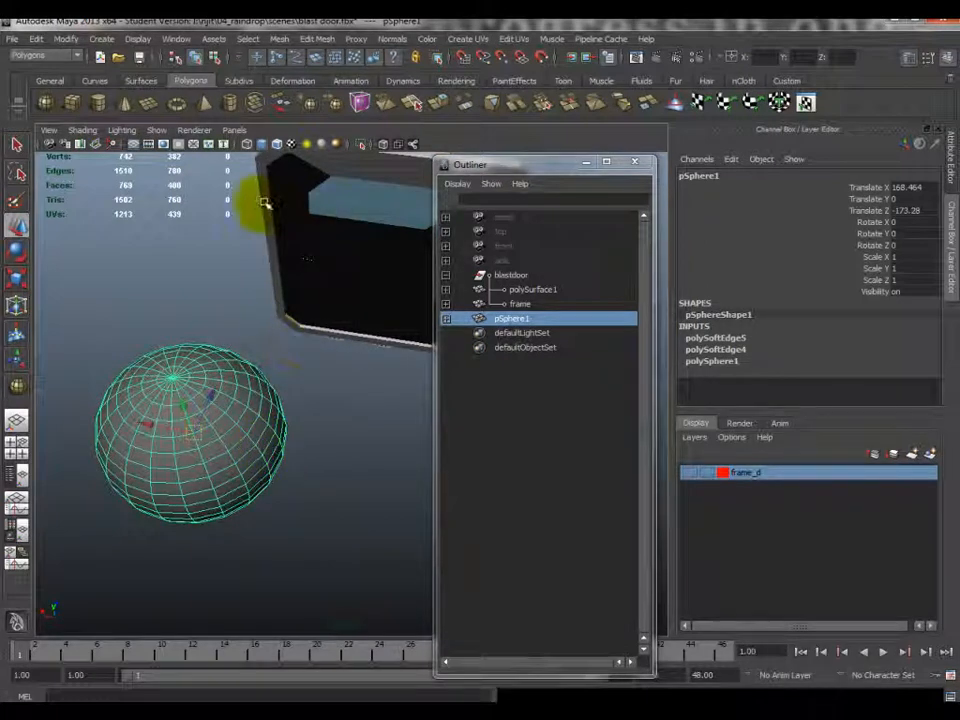
pyautogui.click(392, 39)
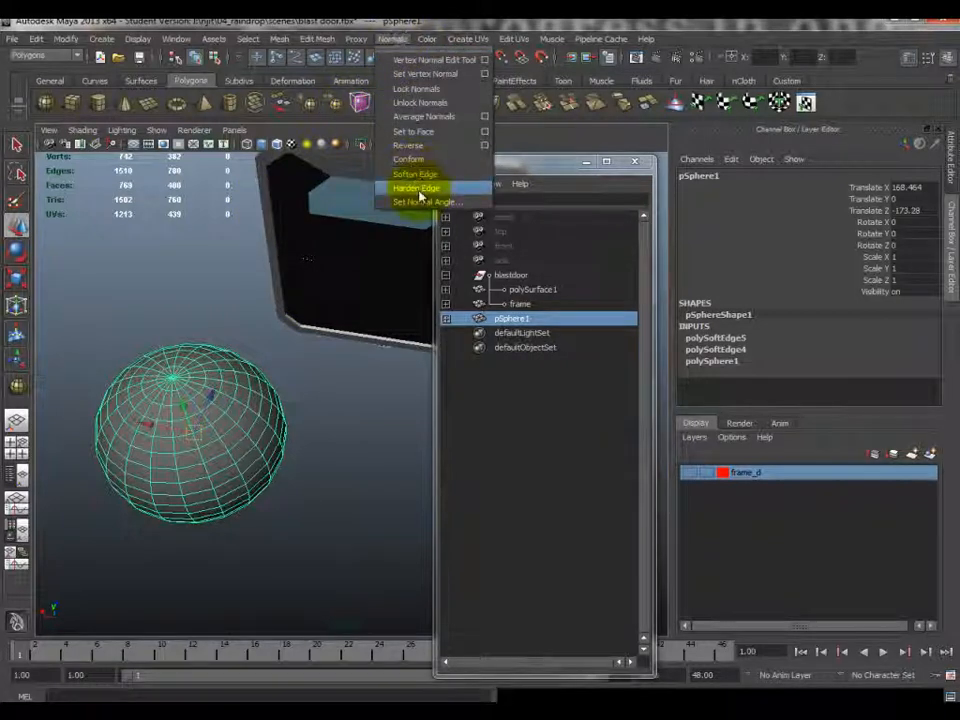
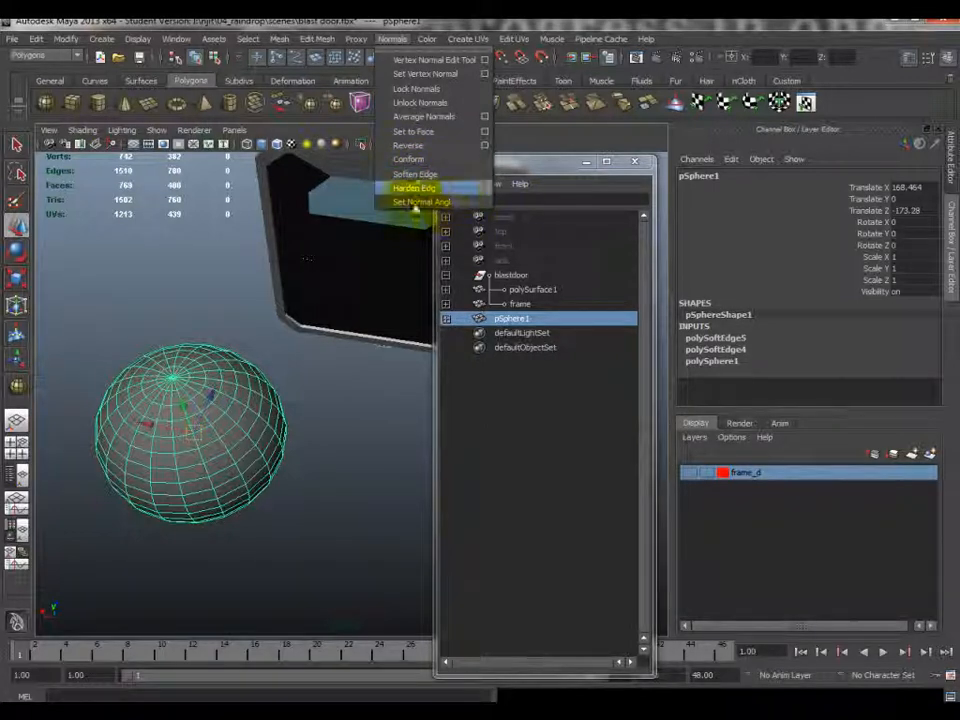
pyautogui.click(242, 443)
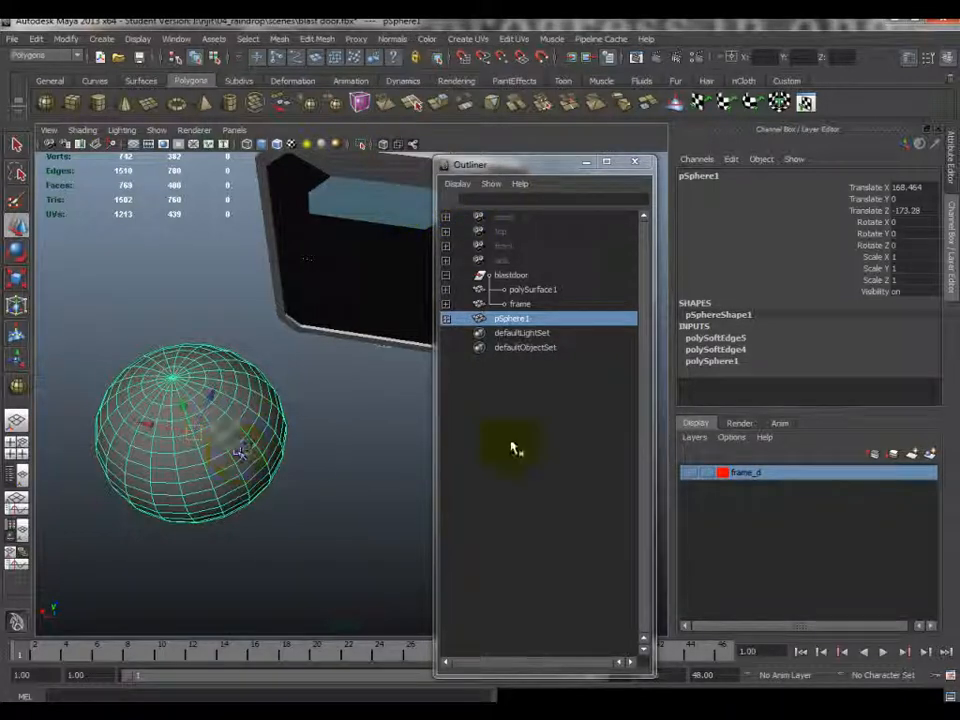
# - Set the sphere's axis and height subdivisions to 12 and deselect it to check its shading
pyautogui.click(735, 367)
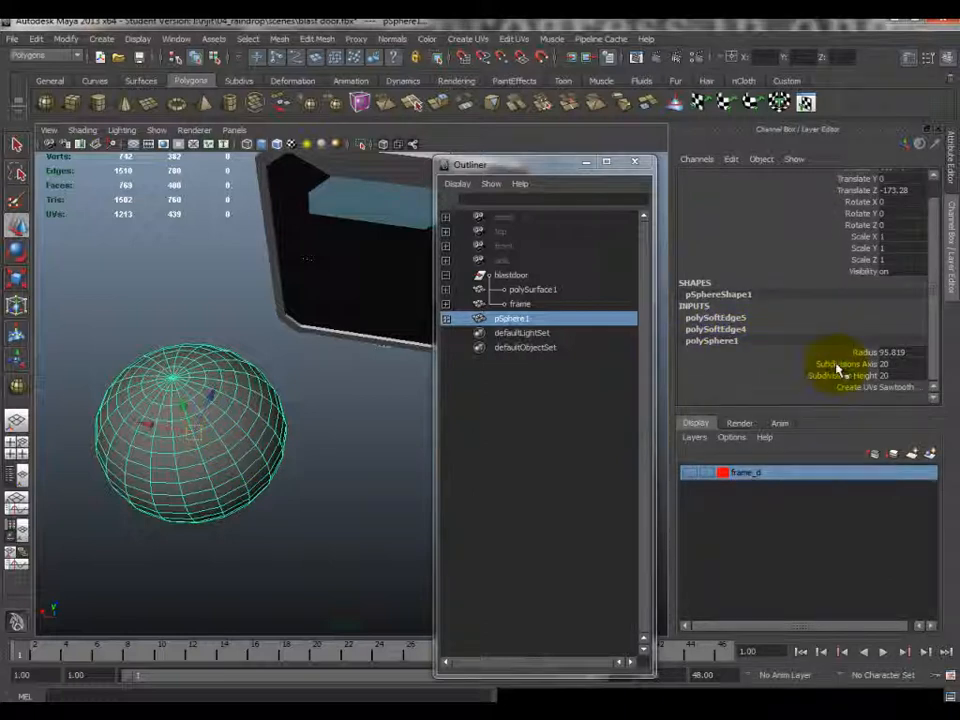
pyautogui.click(852, 364)
pyautogui.moveTo(300, 413); pyautogui.dragTo(257, 399, button='middle')
pyautogui.keyDown('alt'); pyautogui.moveTo(284, 452); pyautogui.dragTo(309, 443); pyautogui.keyUp('alt')
pyautogui.keyDown('alt'); pyautogui.moveTo(222, 397); pyautogui.dragTo(331, 376); pyautogui.keyUp('alt')
pyautogui.moveTo(305, 388); pyautogui.dragTo(330, 383, button='middle')
pyautogui.moveTo(325, 392); pyautogui.dragTo(360, 392, button='right')
pyautogui.click(370, 483)
pyautogui.keyDown('alt'); pyautogui.moveTo(370, 483); pyautogui.dragTo(276, 505); pyautogui.keyUp('alt')
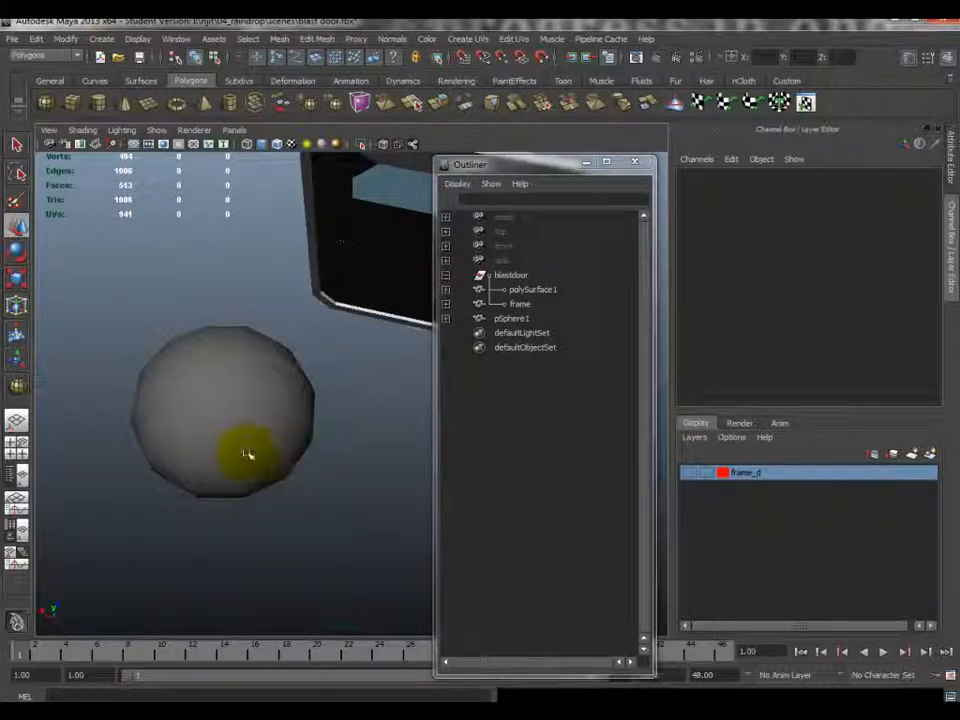
# - Soften all edges of the low-resolution sphere and reselect it to check its shading
pyautogui.click(260, 488)
pyautogui.click(390, 38)
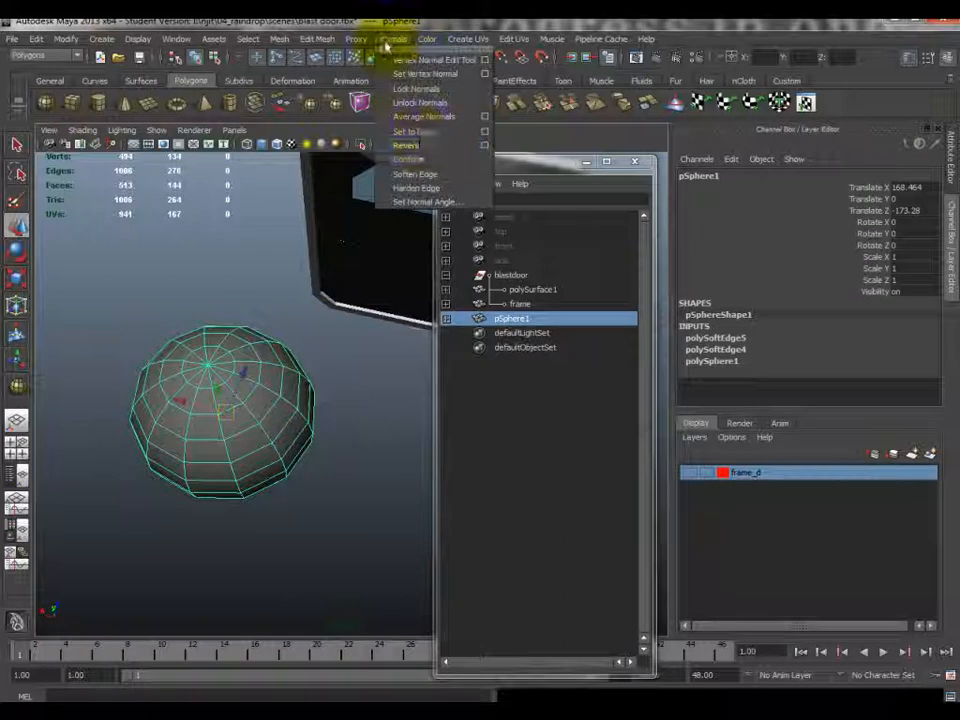
pyautogui.click(420, 173)
pyautogui.click(343, 446)
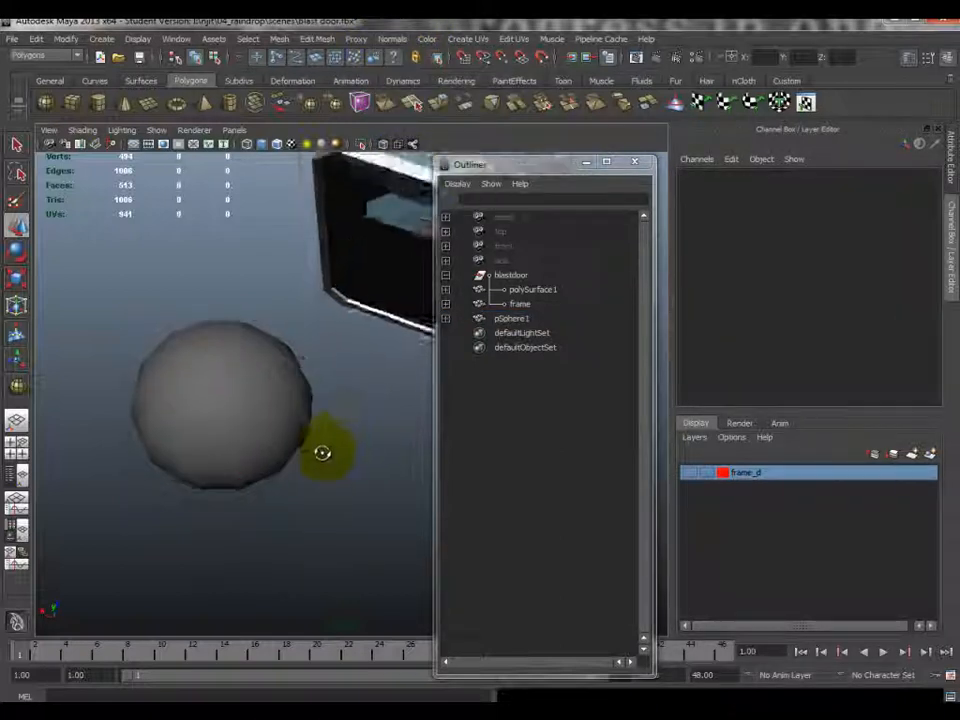
pyautogui.keyDown('alt'); pyautogui.moveTo(343, 411); pyautogui.dragTo(324, 434); pyautogui.keyUp('alt')
pyautogui.click(238, 375)
pyautogui.keyDown('alt'); pyautogui.moveTo(242, 381); pyautogui.dragTo(308, 408); pyautogui.keyUp('alt')
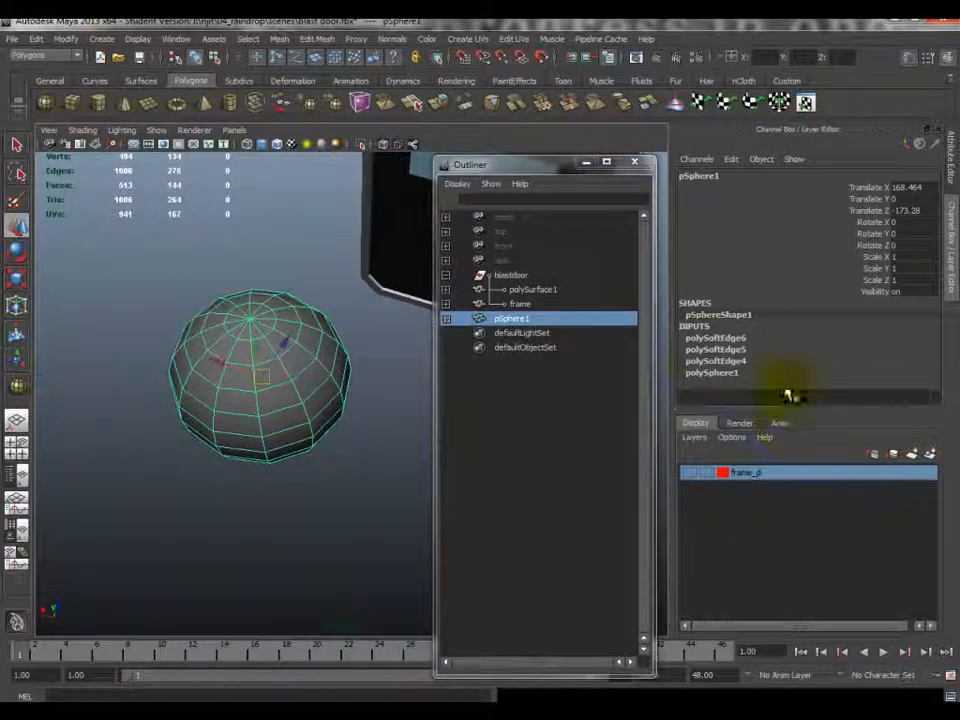
# - Increase the sphere's axis and height subdivisions together to make its mesh denser
pyautogui.click(140, 429)
pyautogui.keyDown('alt'); pyautogui.moveTo(326, 493); pyautogui.dragTo(313, 421); pyautogui.keyUp('alt')
pyautogui.click(313, 421)
pyautogui.click(715, 374)
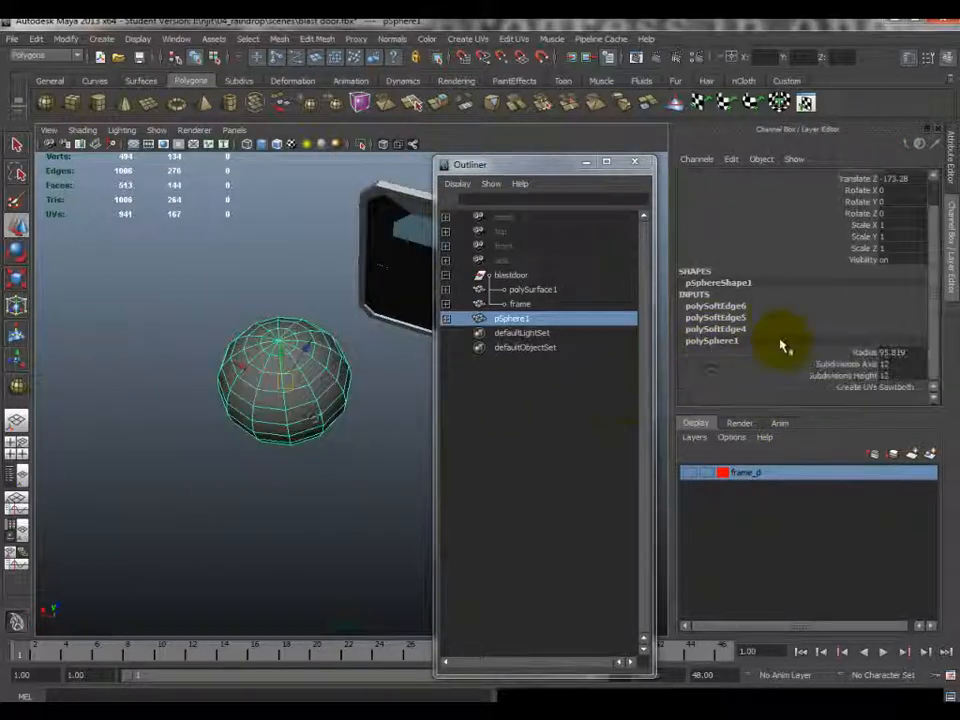
pyautogui.keyDown('shift'); pyautogui.click(845, 375); pyautogui.keyUp('shift')
pyautogui.moveTo(279, 467); pyautogui.dragTo(200, 466, button='middle')
pyautogui.click(272, 532)
pyautogui.moveTo(303, 386); pyautogui.dragTo(345, 356, button='right')
pyautogui.click(343, 398)
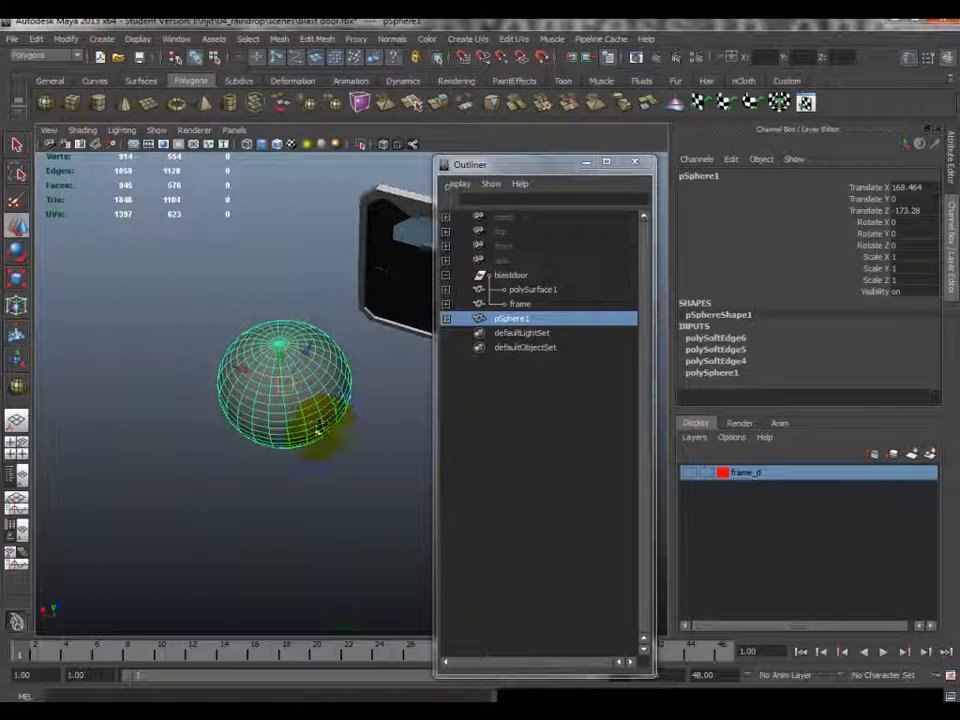
# - Delete the demonstration sphere and bring the blast door back into view
pyautogui.keyDown('alt'); pyautogui.moveTo(321, 423); pyautogui.dragTo(330, 443, button='middle'); pyautogui.keyUp('alt')
pyautogui.scroll(2, 330, 443)
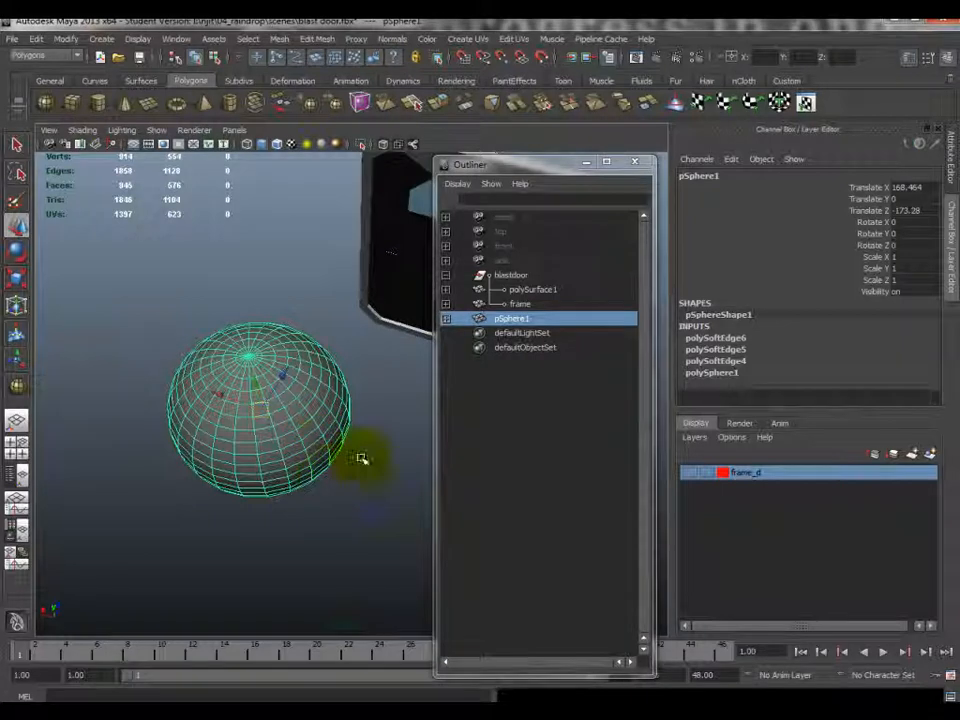
pyautogui.press('Delete')
pyautogui.keyDown('alt'); pyautogui.moveTo(318, 378); pyautogui.dragTo(240, 411); pyautogui.keyUp('alt')
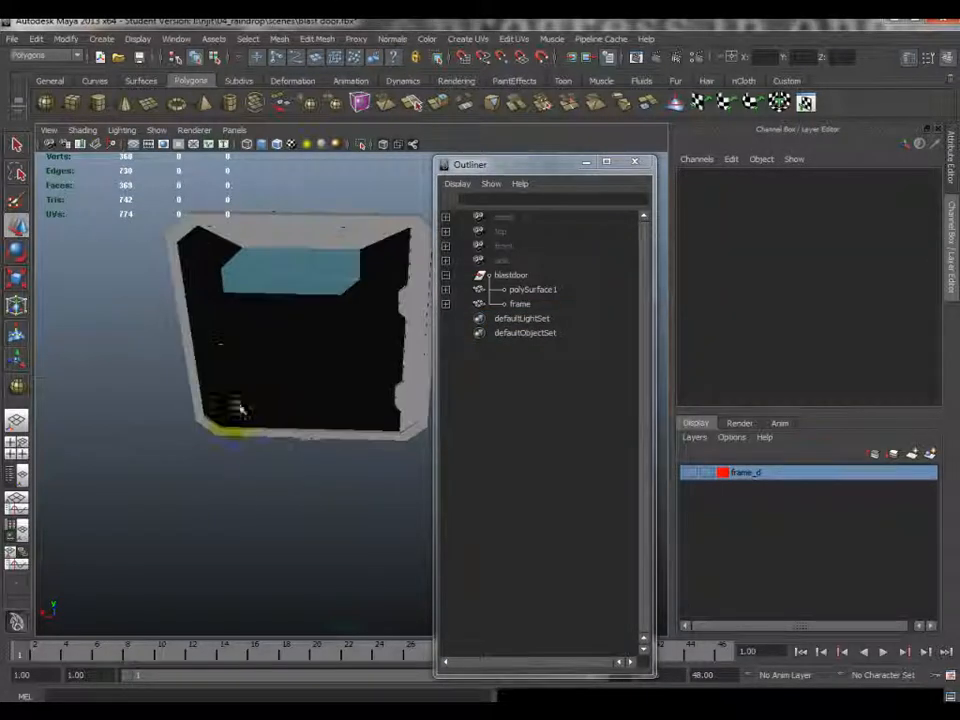
# - Select the door panel mesh inside the frame and move the Outliner clear of the model
pyautogui.click(321, 371)
pyautogui.scroll(4, 347, 332)
pyautogui.keyDown('alt'); pyautogui.moveTo(357, 311); pyautogui.dragTo(313, 370); pyautogui.keyUp('alt')
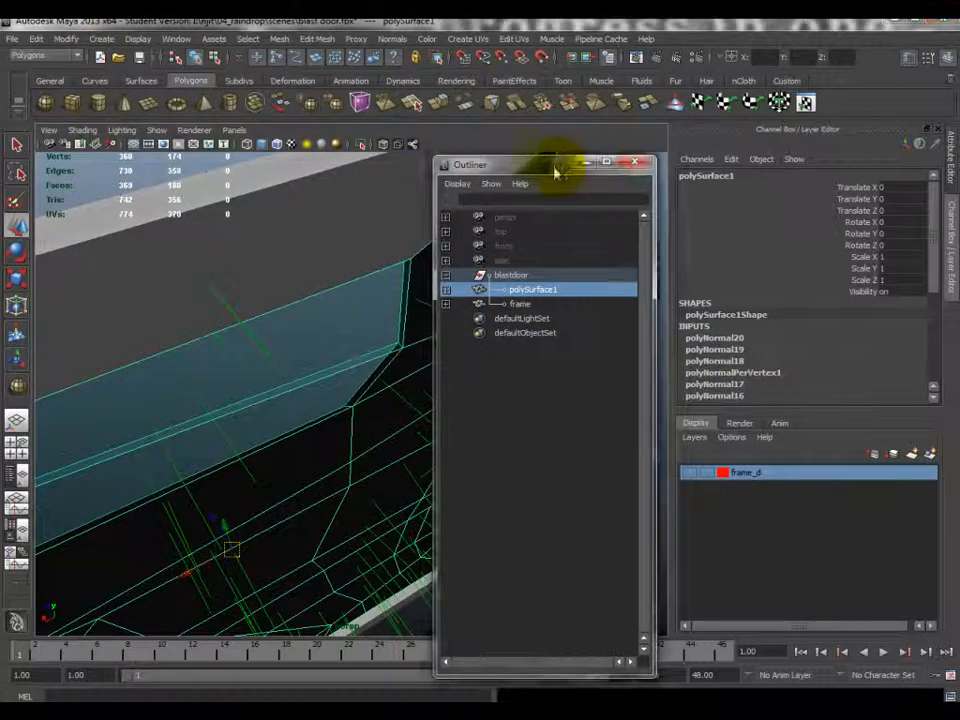
pyautogui.moveTo(555, 172); pyautogui.dragTo(766, 190)
pyautogui.keyDown('alt'); pyautogui.moveTo(420, 340); pyautogui.dragTo(345, 350); pyautogui.keyUp('alt')
# - Extract the four window glass faces from the door panel mesh
pyautogui.moveTo(469, 242); pyautogui.dragTo(472, 282, button='right')
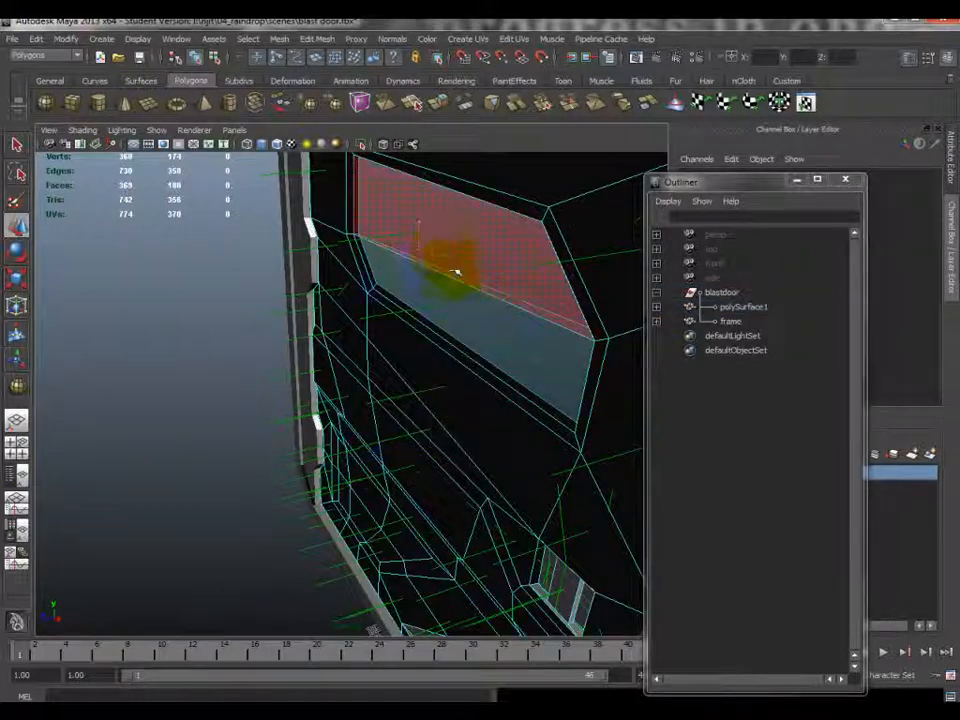
pyautogui.click(440, 253)
pyautogui.keyDown('alt'); pyautogui.moveTo(425, 278); pyautogui.dragTo(369, 148); pyautogui.keyUp('alt')
pyautogui.click(366, 281)
pyautogui.keyDown('alt'); pyautogui.moveTo(396, 308); pyautogui.dragTo(388, 381); pyautogui.keyUp('alt')
pyautogui.scroll(4, 388, 381)
pyautogui.scroll(-5, 500, 311)
pyautogui.keyDown('alt'); pyautogui.moveTo(377, 311); pyautogui.dragTo(262, 294, button='middle'); pyautogui.keyUp('alt')
pyautogui.scroll(-4, 345, 311)
pyautogui.keyDown('alt'); pyautogui.moveTo(345, 309); pyautogui.dragTo(347, 321); pyautogui.keyUp('alt')
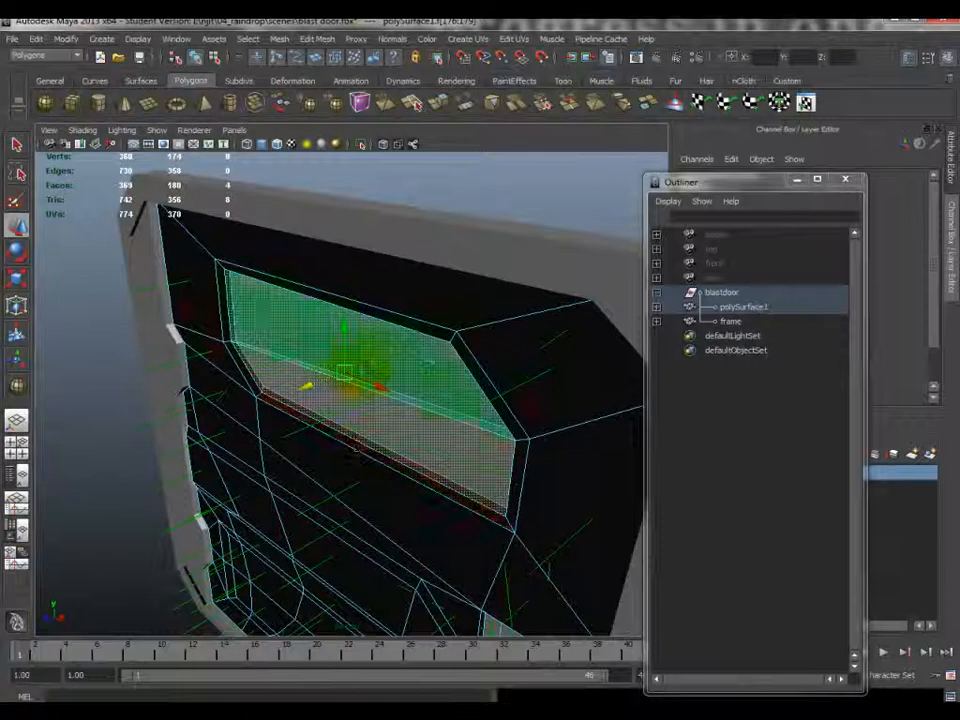
pyautogui.click(282, 39)
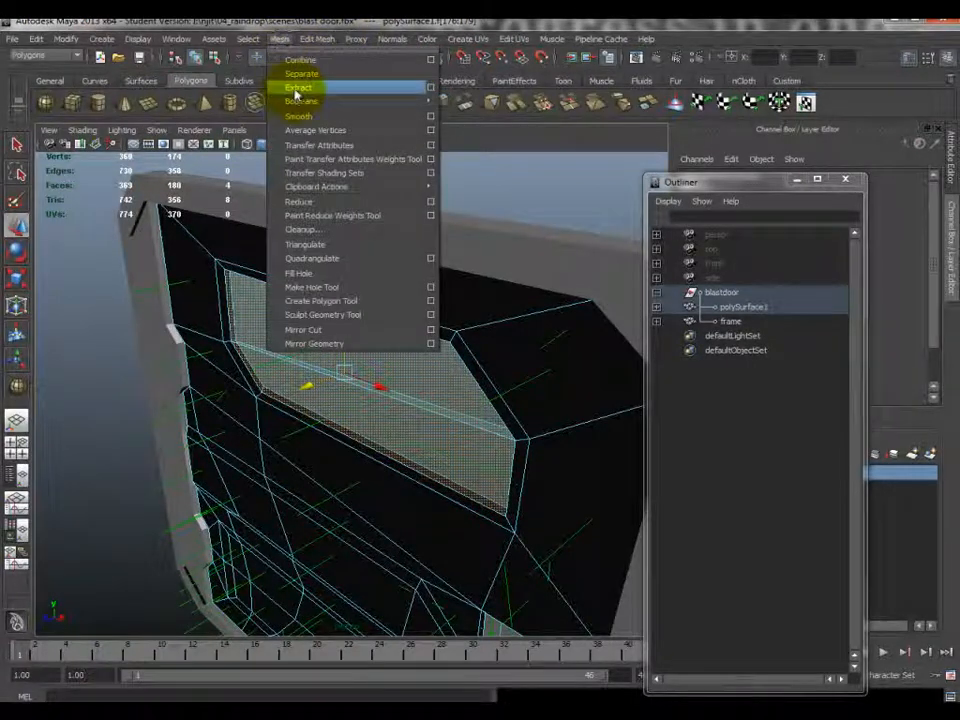
pyautogui.click(296, 93)
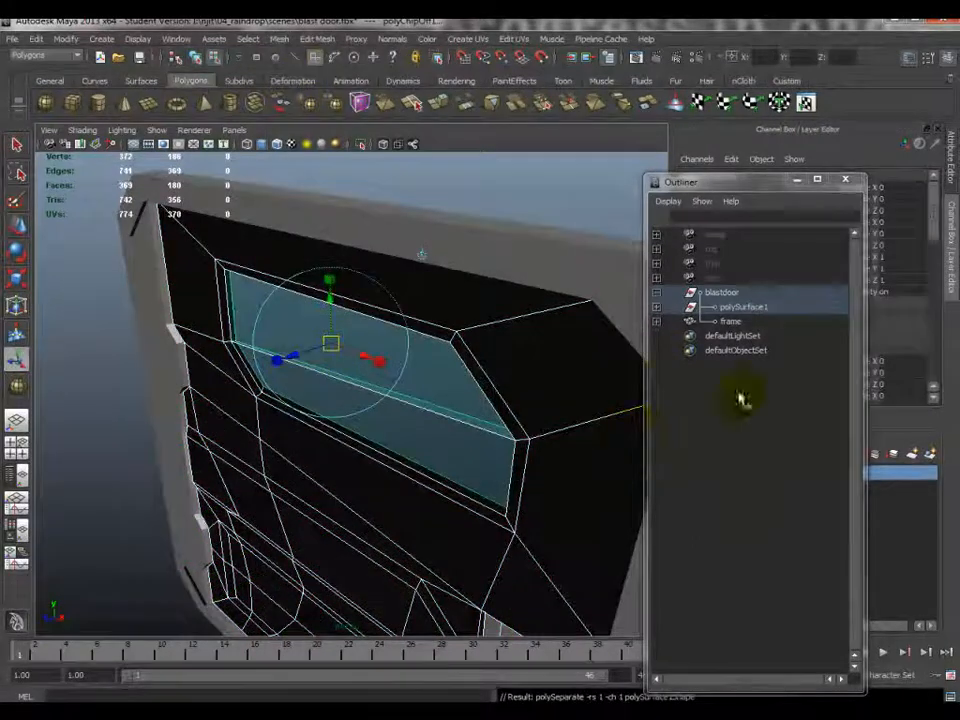
# - Expand polySurface1 in the Outliner and select the two extracted window pieces, polySurface3 and polySurface4
pyautogui.click(657, 307)
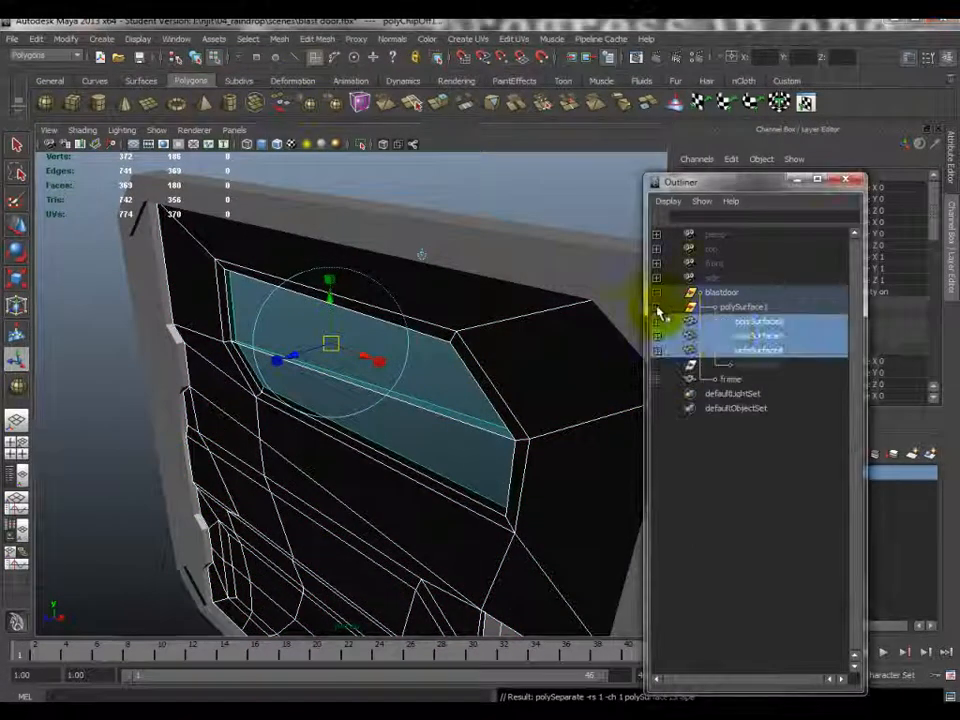
pyautogui.click(757, 324)
pyautogui.click(759, 336)
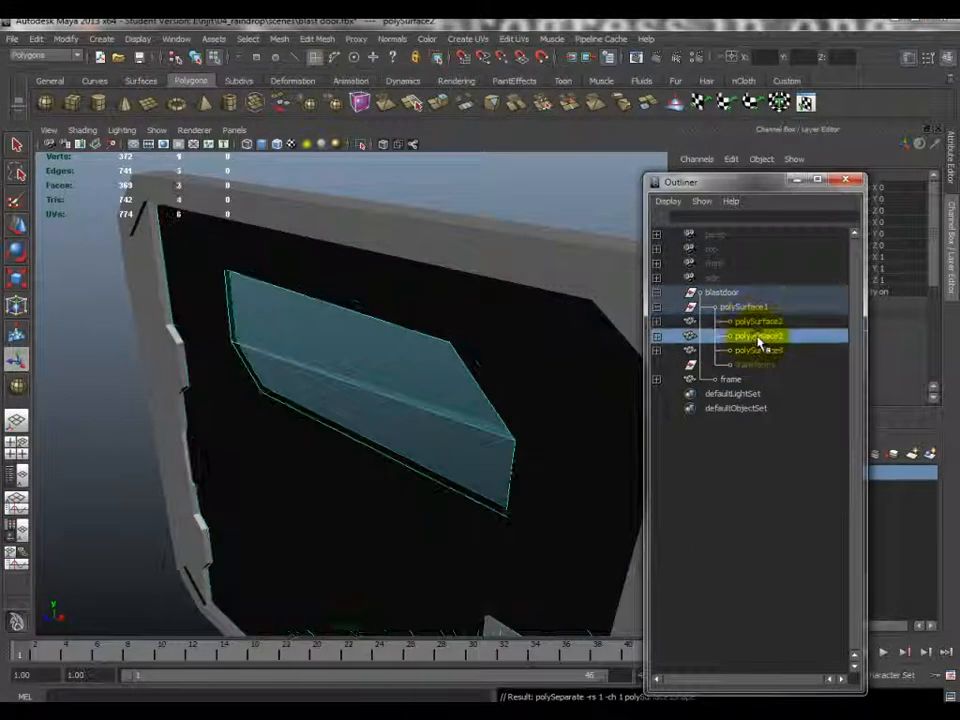
pyautogui.click(759, 350)
pyautogui.keyDown('shift'); pyautogui.click(750, 343); pyautogui.keyUp('shift')
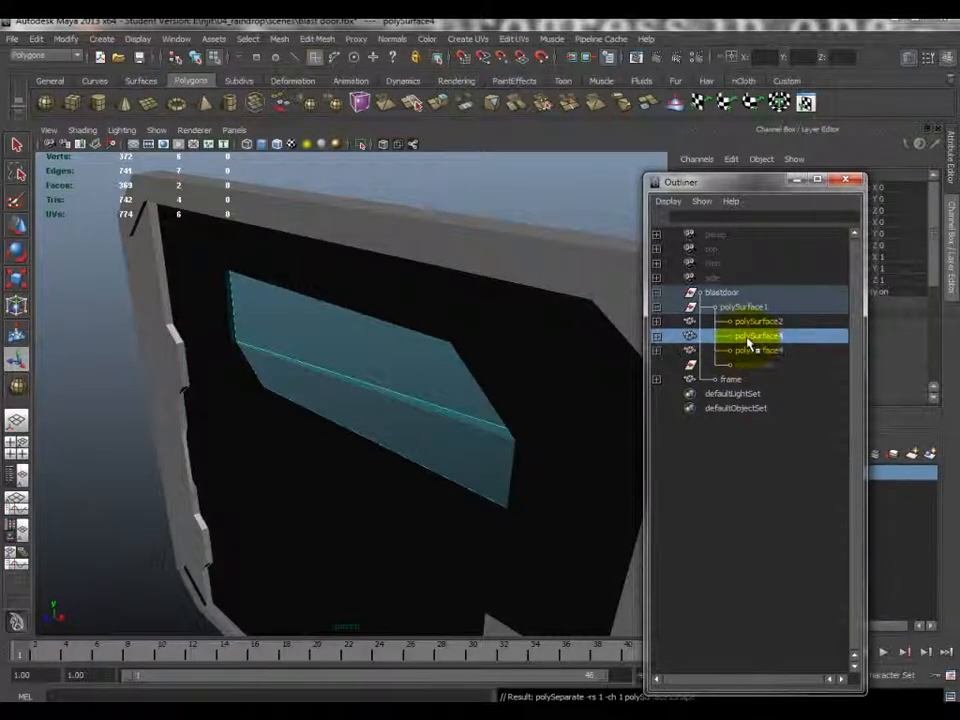
# - Center the pivots of the two window pieces and move them away from the door to Translate Z -127.503
pyautogui.keyDown('alt'); pyautogui.moveTo(634, 381); pyautogui.dragTo(289, 596); pyautogui.keyUp('alt')
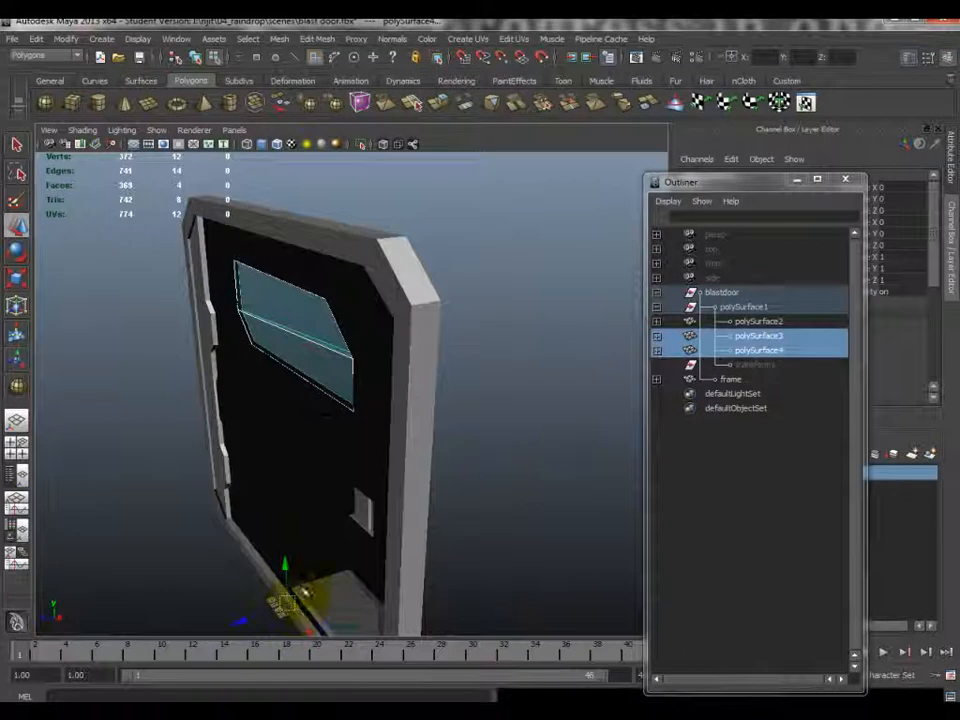
pyautogui.click(66, 41)
pyautogui.click(100, 174)
pyautogui.moveTo(252, 336); pyautogui.dragTo(373, 316)
# - Switch the door panel to face selection and select the inner rim face along the window opening's lower edge
pyautogui.scroll(5, 362, 308)
pyautogui.keyDown('alt'); pyautogui.moveTo(344, 300); pyautogui.dragTo(367, 354, button='middle'); pyautogui.keyUp('alt')
pyautogui.click(151, 399)
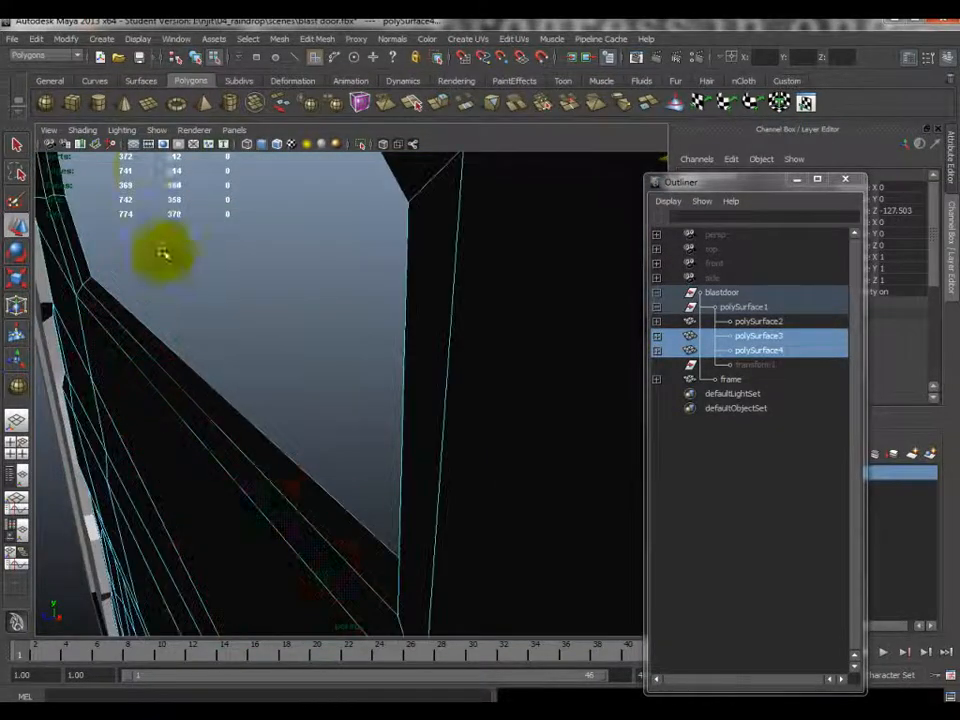
pyautogui.click(137, 325)
pyautogui.moveTo(155, 308); pyautogui.dragTo(225, 331)
pyautogui.scroll(5, 214, 305)
pyautogui.scroll(-2, 216, 306)
pyautogui.keyDown('alt'); pyautogui.moveTo(185, 232); pyautogui.dragTo(268, 413, button='middle'); pyautogui.keyUp('alt')
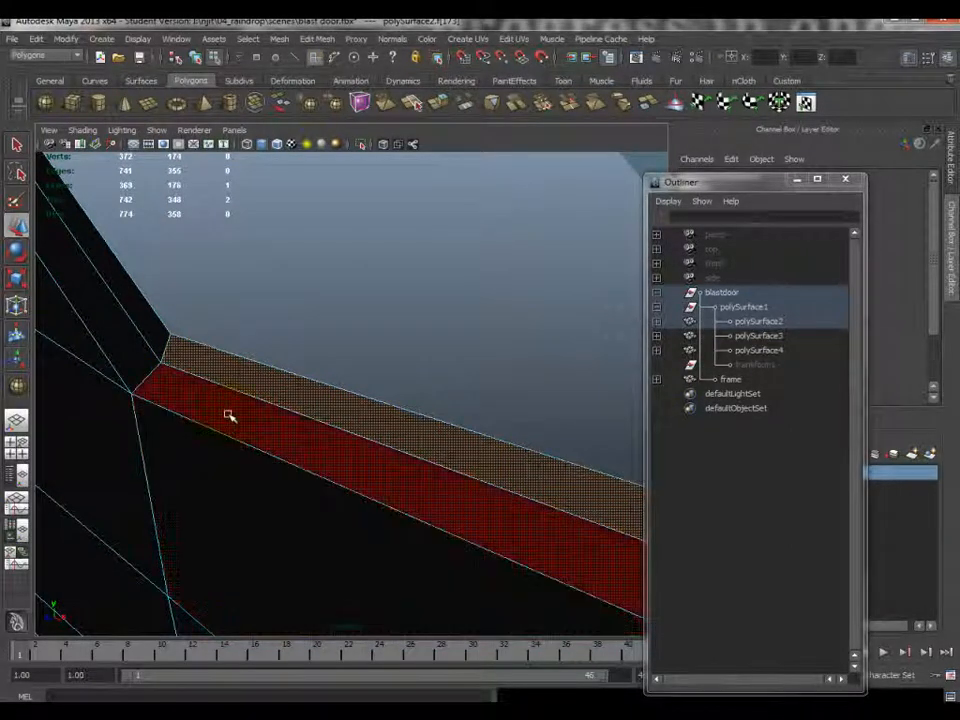
# - Examine the inner rim and the surrounding panel faces at the window opening's lower corner
pyautogui.keyDown('alt'); pyautogui.moveTo(416, 371); pyautogui.dragTo(356, 381); pyautogui.keyUp('alt')
pyautogui.keyDown('alt'); pyautogui.moveTo(65, 456); pyautogui.dragTo(350, 450); pyautogui.keyUp('alt')
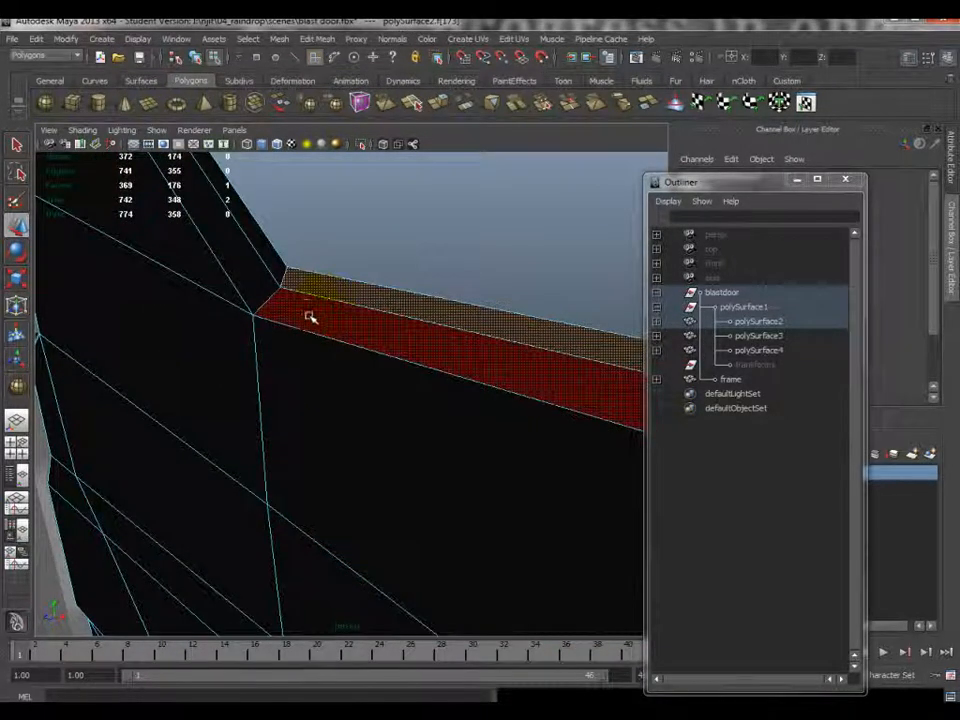
pyautogui.keyDown('alt'); pyautogui.click(401, 272); pyautogui.keyUp('alt')
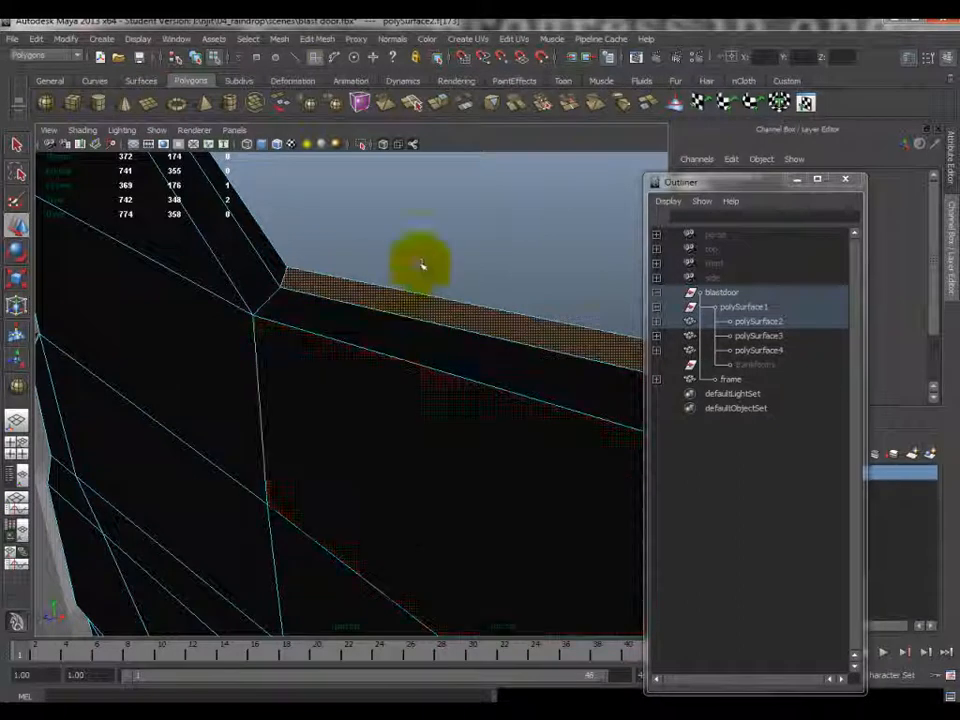
pyautogui.moveTo(356, 386)
pyautogui.keyDown('alt'); pyautogui.mouseDown()
pyautogui.moveTo(453, 352)
pyautogui.moveTo(326, 317)
pyautogui.mouseUp(); pyautogui.keyUp('alt')
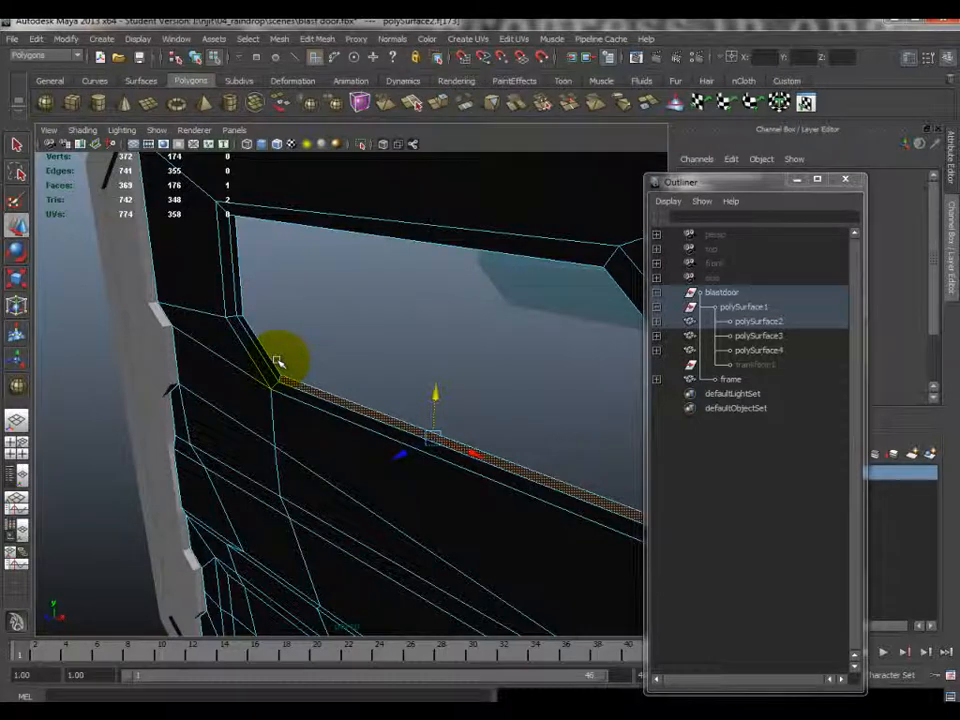
pyautogui.scroll(5, 268, 369)
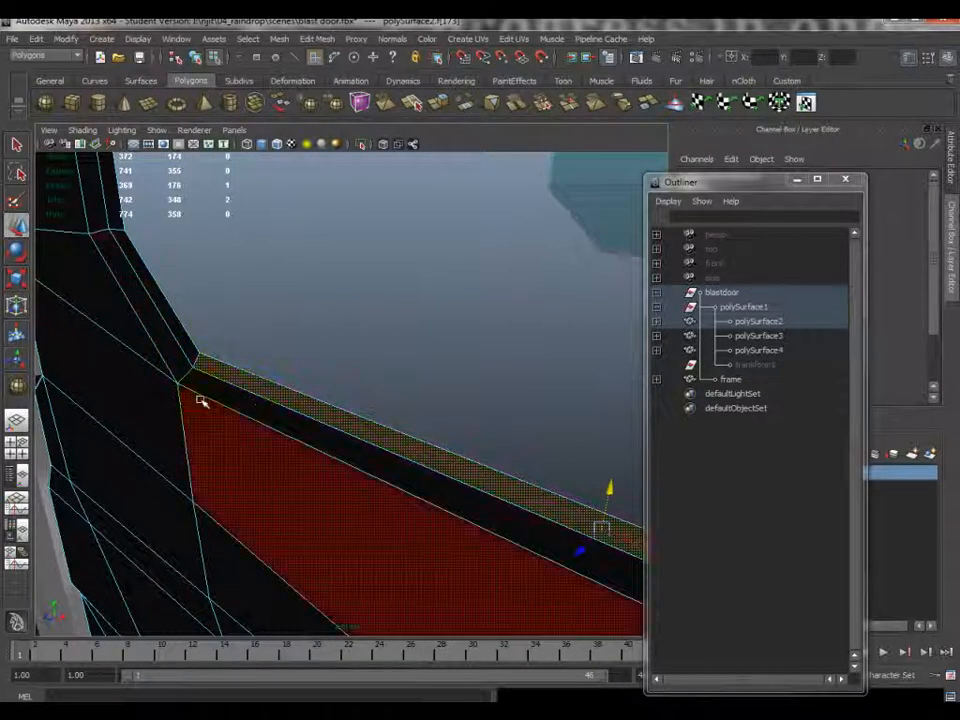
pyautogui.scroll(-8, 388, 444)
pyautogui.keyDown('alt'); pyautogui.moveTo(492, 415); pyautogui.dragTo(481, 408, button='middle'); pyautogui.keyUp('alt')
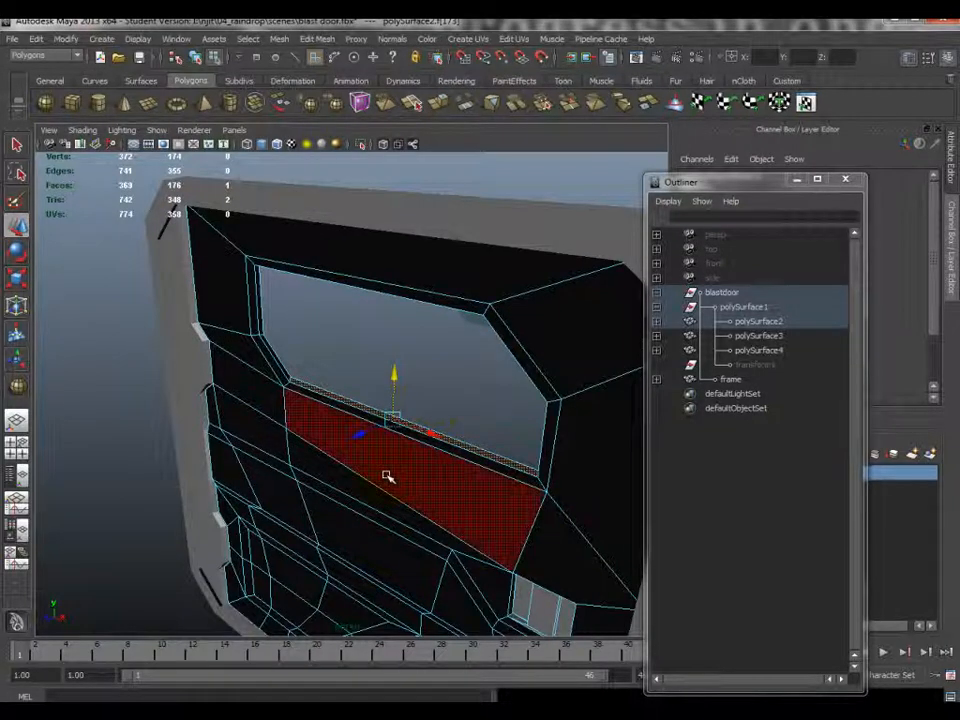
pyautogui.scroll(4, 388, 476)
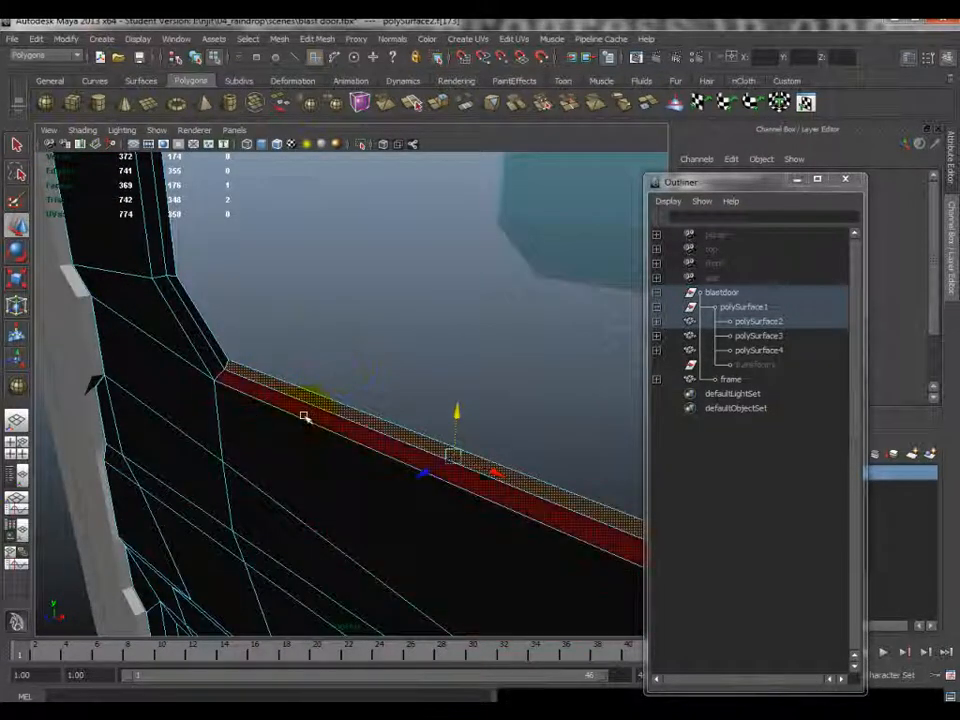
# - Select the loop of faces running around the inner rim of the window opening
pyautogui.click(226, 360)
pyautogui.keyDown('shift'); pyautogui.doubleClick(240, 372); pyautogui.keyUp('shift')
pyautogui.scroll(-5, 241, 372)
pyautogui.keyDown('alt'); pyautogui.moveTo(315, 365); pyautogui.dragTo(307, 385); pyautogui.keyUp('alt')
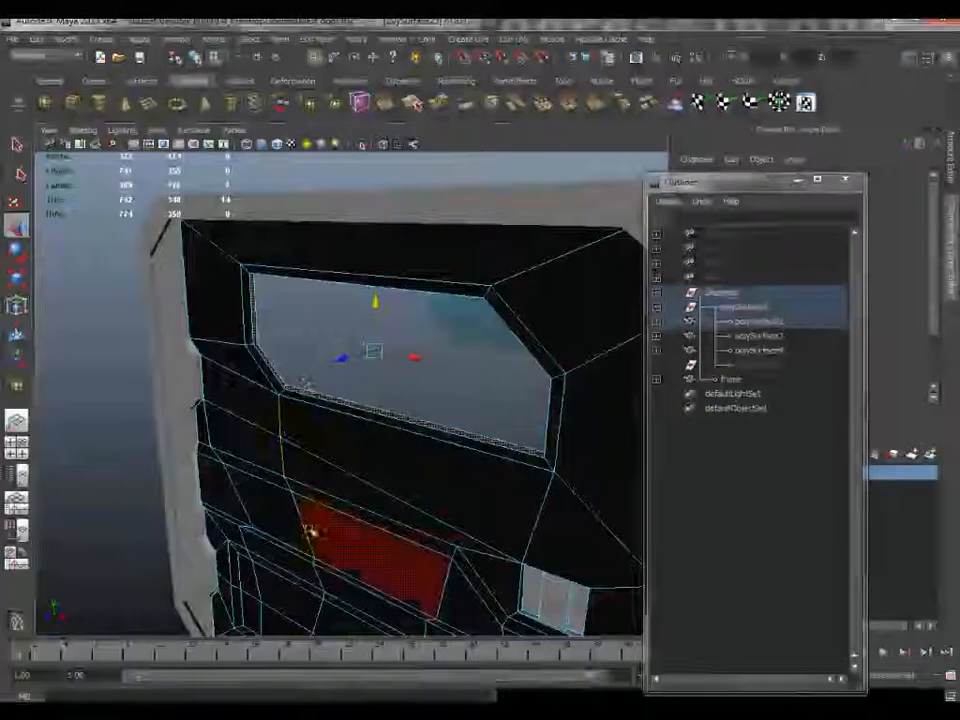
# - Select individual panel faces below the window opening and check them from both sides of the door
pyautogui.click(318, 502)
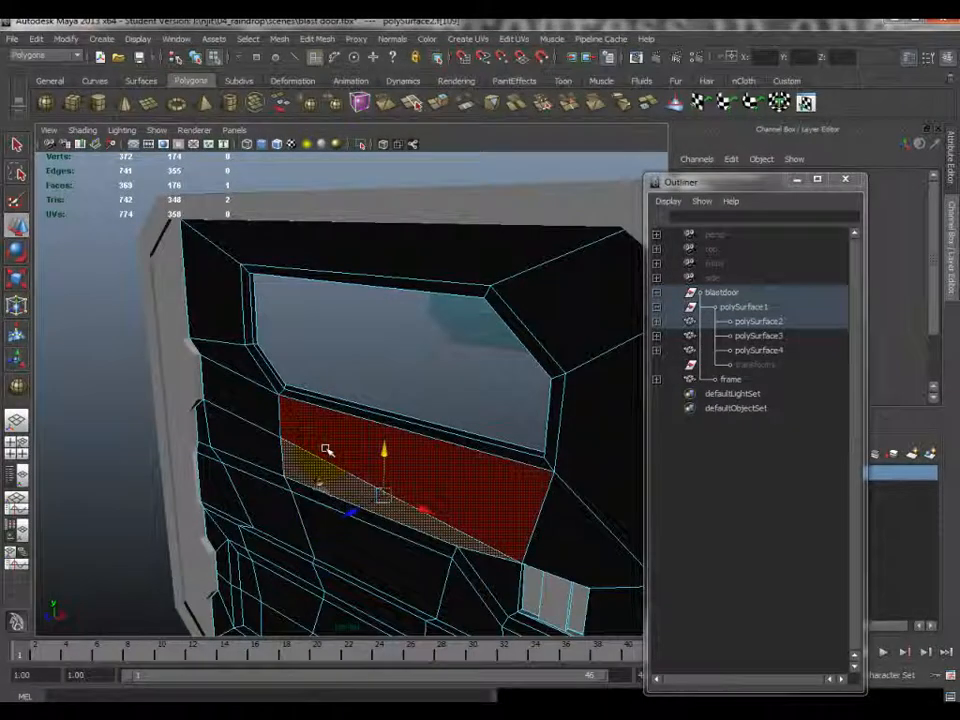
pyautogui.click(333, 403)
pyautogui.keyDown('alt'); pyautogui.moveTo(333, 403); pyautogui.dragTo(208, 415); pyautogui.keyUp('alt')
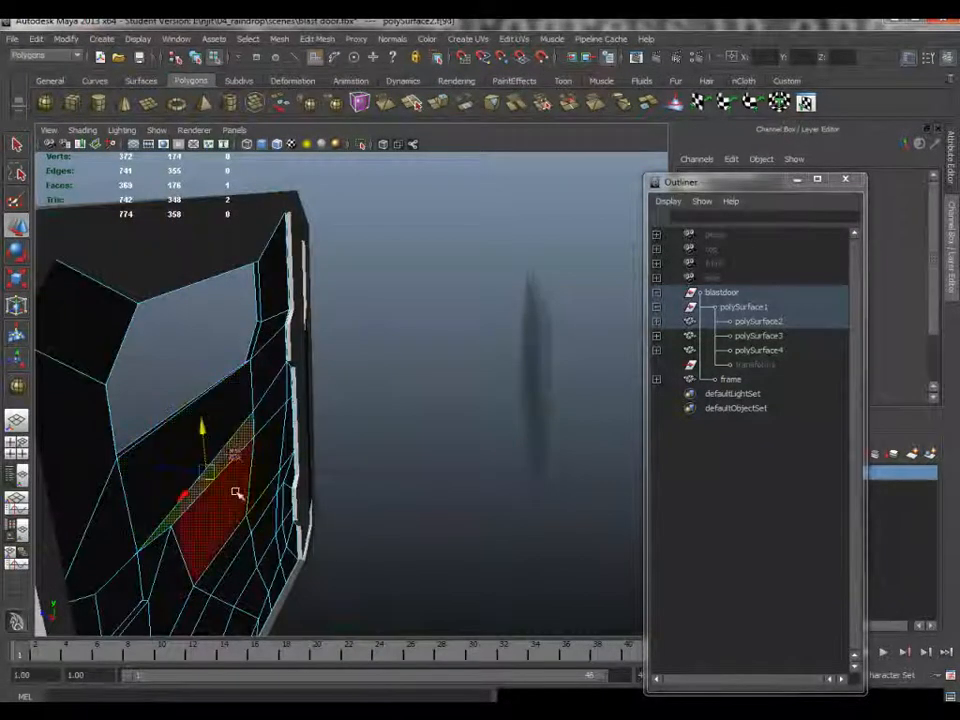
pyautogui.click(220, 517)
pyautogui.click(167, 411)
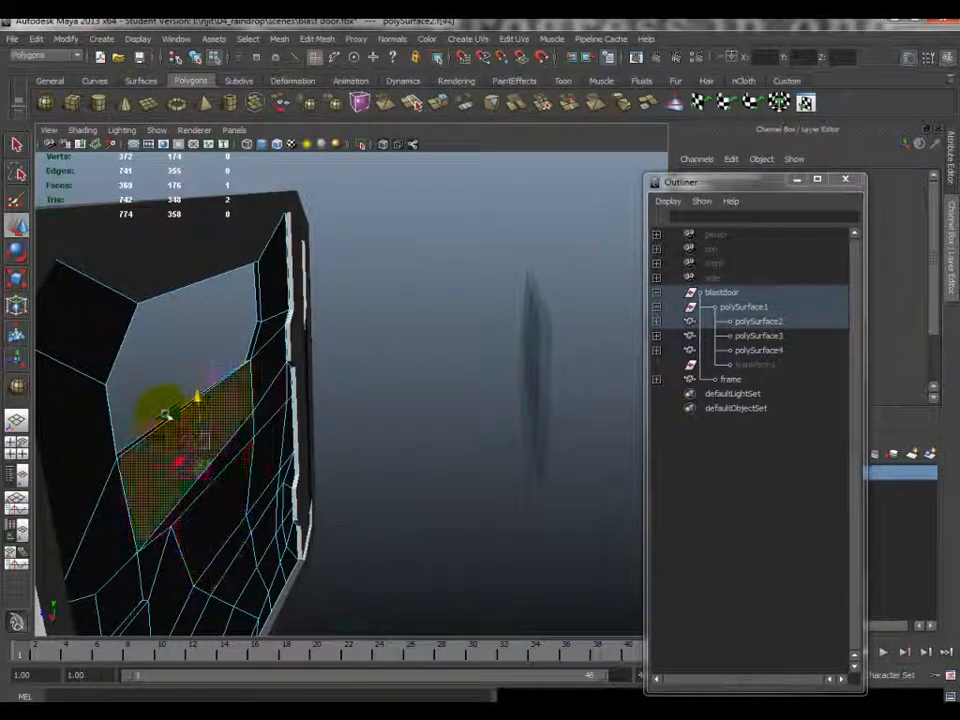
pyautogui.keyDown('alt'); pyautogui.moveTo(150, 435); pyautogui.dragTo(441, 342); pyautogui.keyUp('alt')
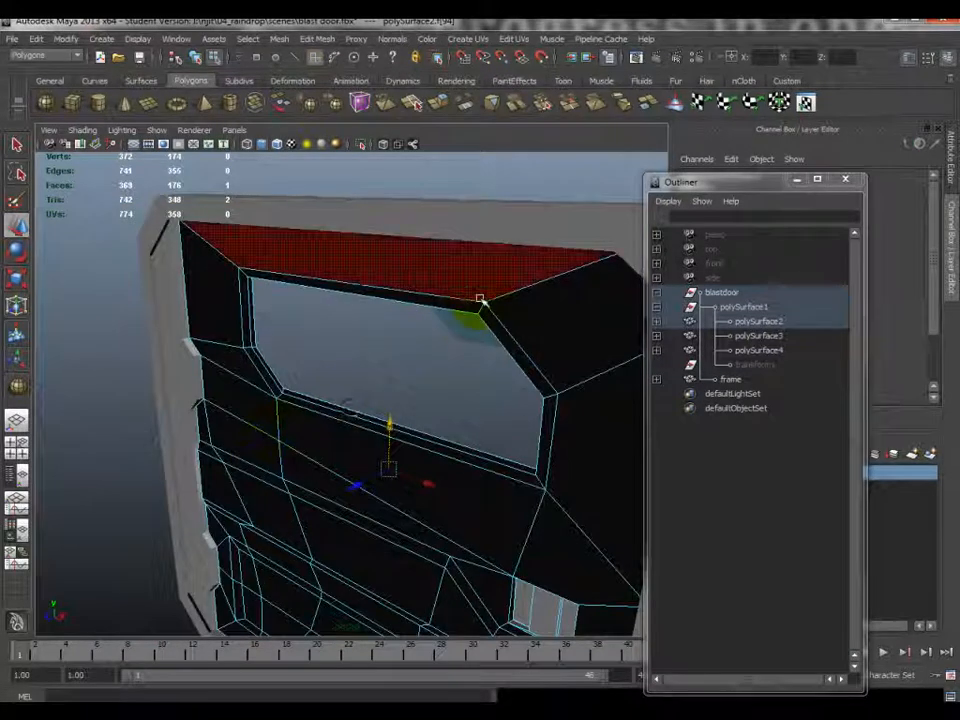
# - Return to object selection and move the two window pieces closer to the door, to about Translate Z -31.4
pyautogui.moveTo(460, 343); pyautogui.dragTo(458, 370, button='right')
pyautogui.moveTo(419, 338); pyautogui.dragTo(486, 382)
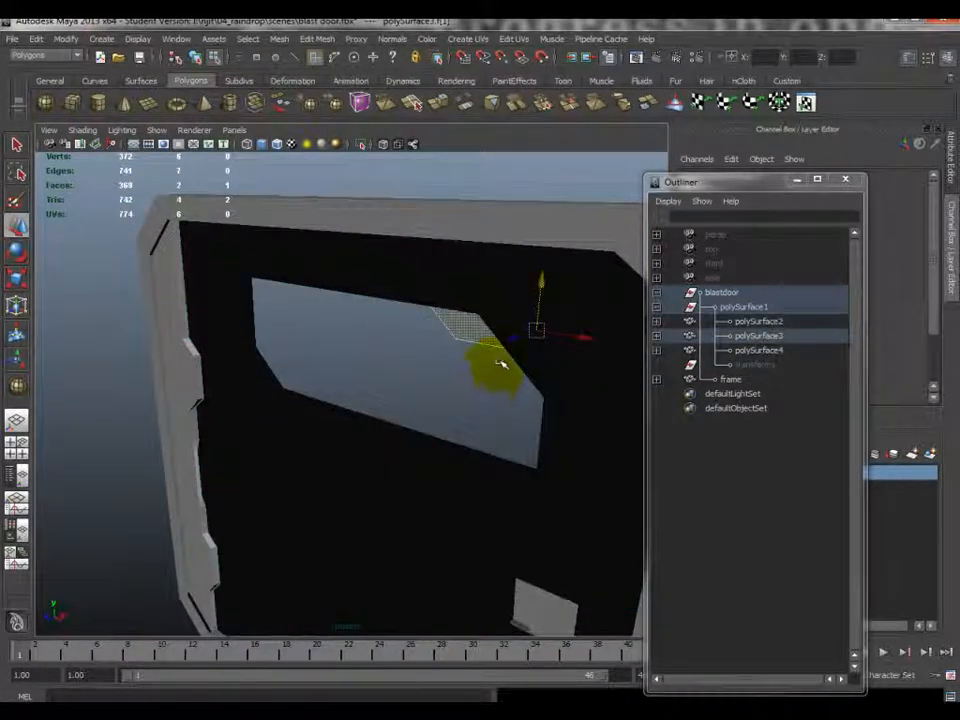
pyautogui.moveTo(461, 323); pyautogui.dragTo(512, 311, button='right')
pyautogui.moveTo(485, 375); pyautogui.dragTo(487, 376)
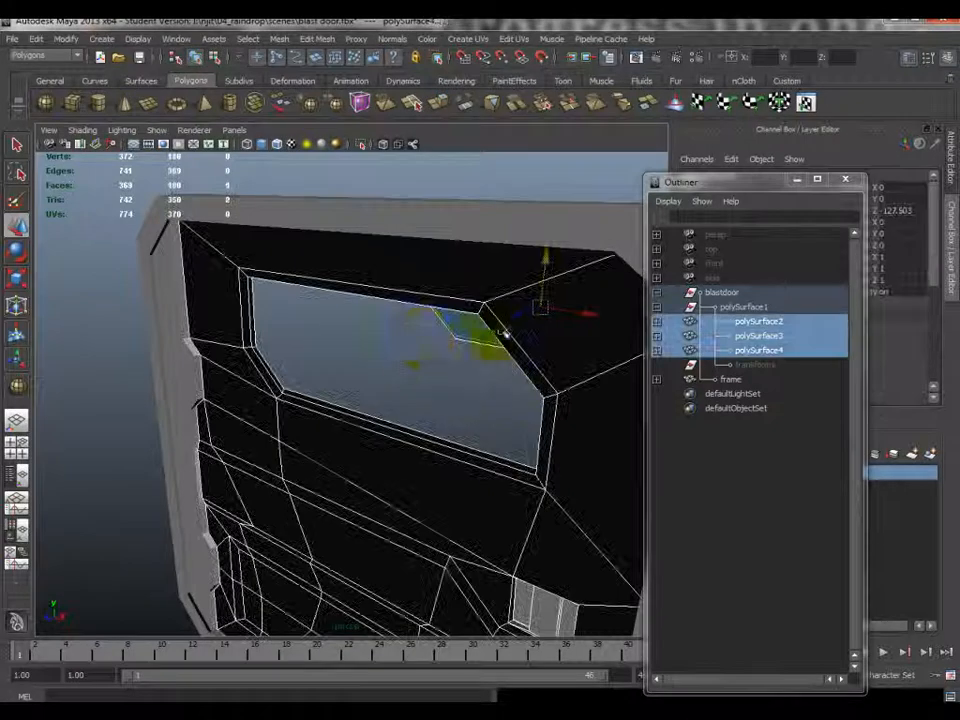
pyautogui.moveTo(431, 328); pyautogui.dragTo(414, 401)
# - Select the window piece polySurface3 and set its Translate Z to 0
pyautogui.click(322, 487)
pyautogui.click(336, 479)
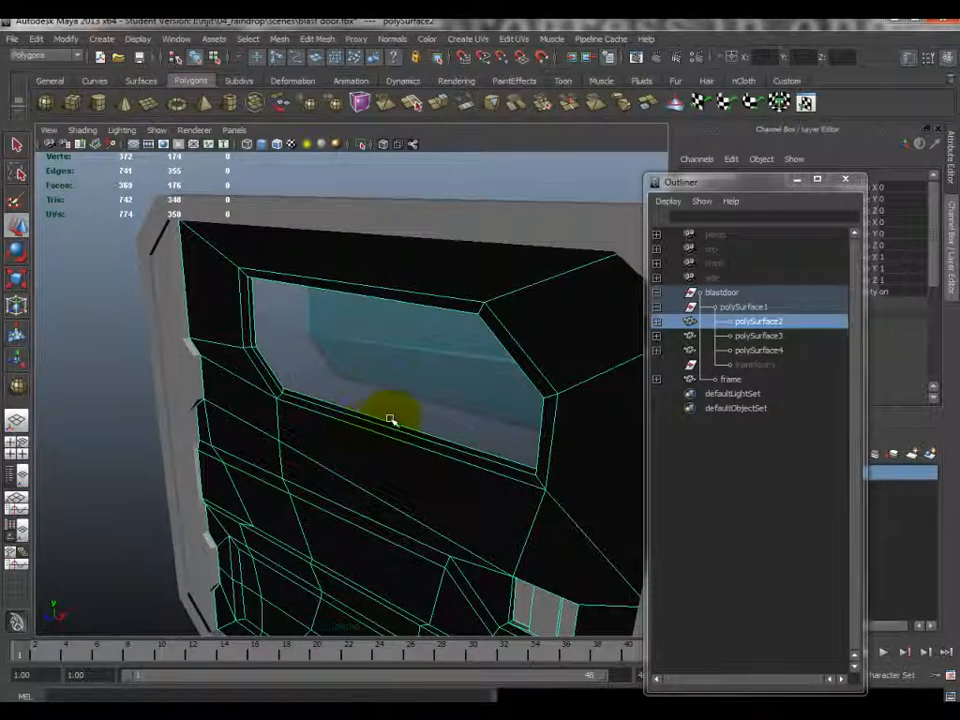
pyautogui.click(440, 430)
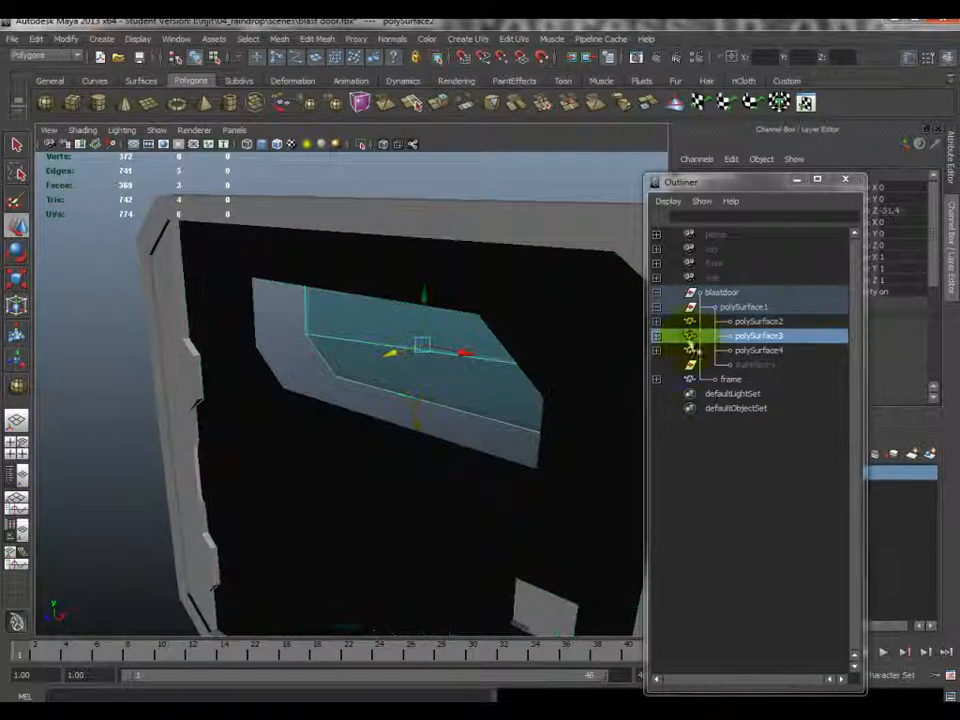
pyautogui.write('0')
pyautogui.press('Return')
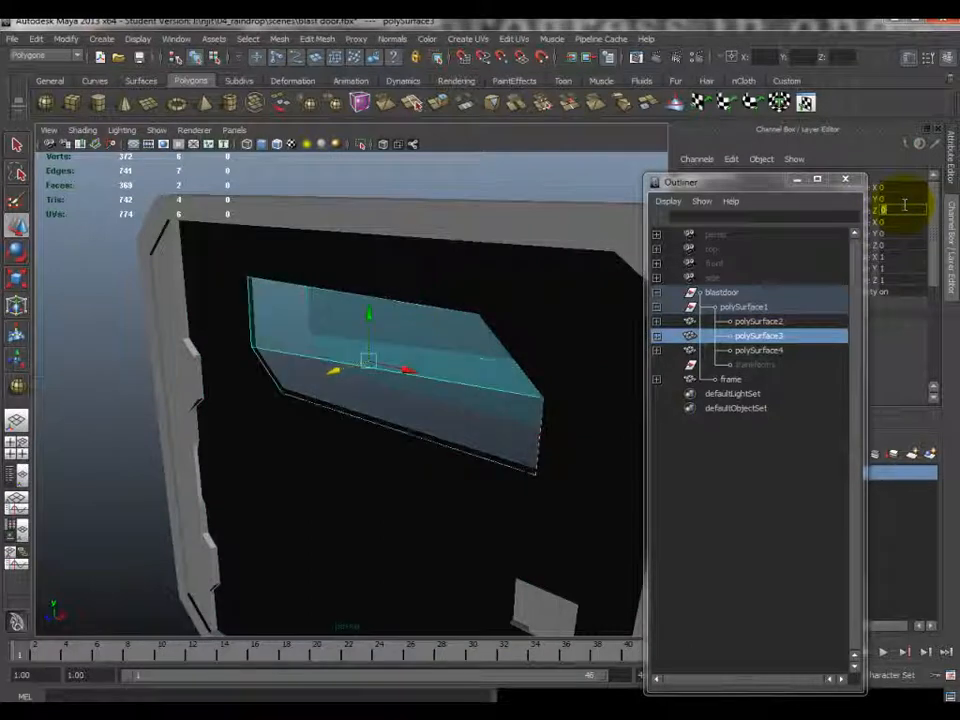
# - Select the other window piece, polySurface4, and set its Translate Z to 0
pyautogui.click(458, 378)
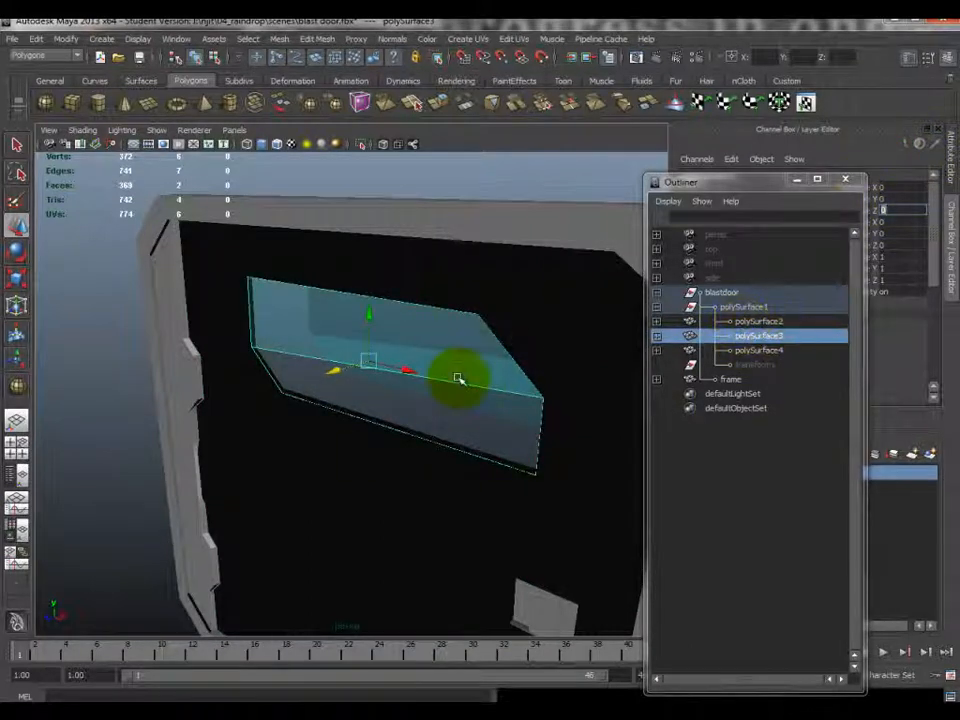
pyautogui.keyDown('alt'); pyautogui.moveTo(504, 278); pyautogui.dragTo(350, 366); pyautogui.keyUp('alt')
pyautogui.click(312, 332)
pyautogui.click(908, 209)
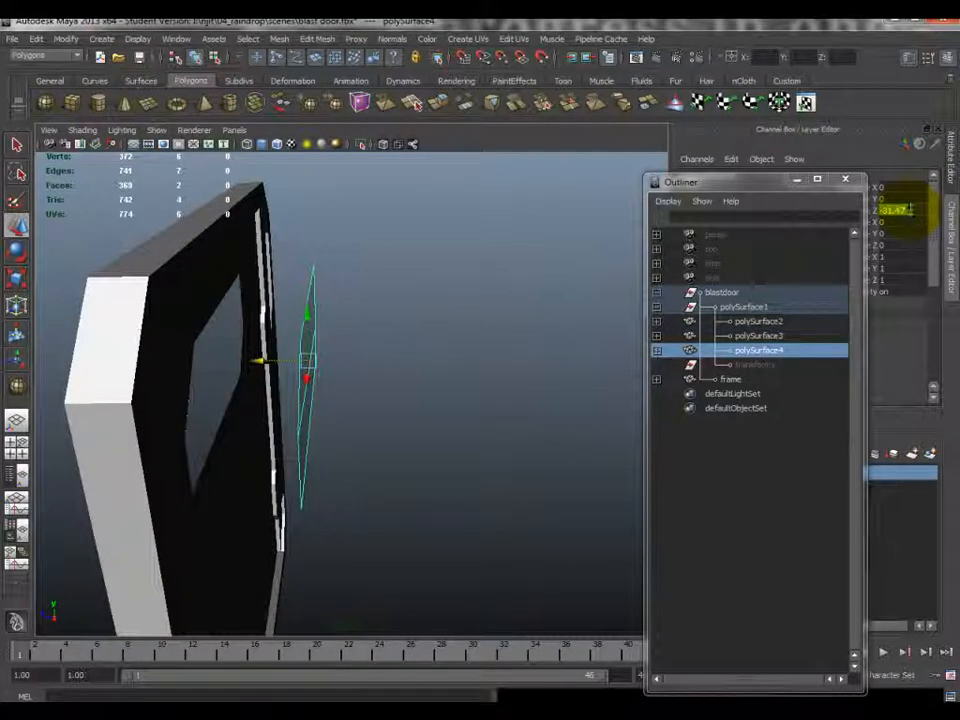
pyautogui.write('0')
pyautogui.press('Return')
# - Select both window pieces together with polySurface2 and delete all construction history in the scene
pyautogui.keyDown('alt'); pyautogui.moveTo(302, 328); pyautogui.dragTo(383, 353); pyautogui.keyUp('alt')
pyautogui.keyDown('shift'); pyautogui.click(395, 412); pyautogui.keyUp('shift')
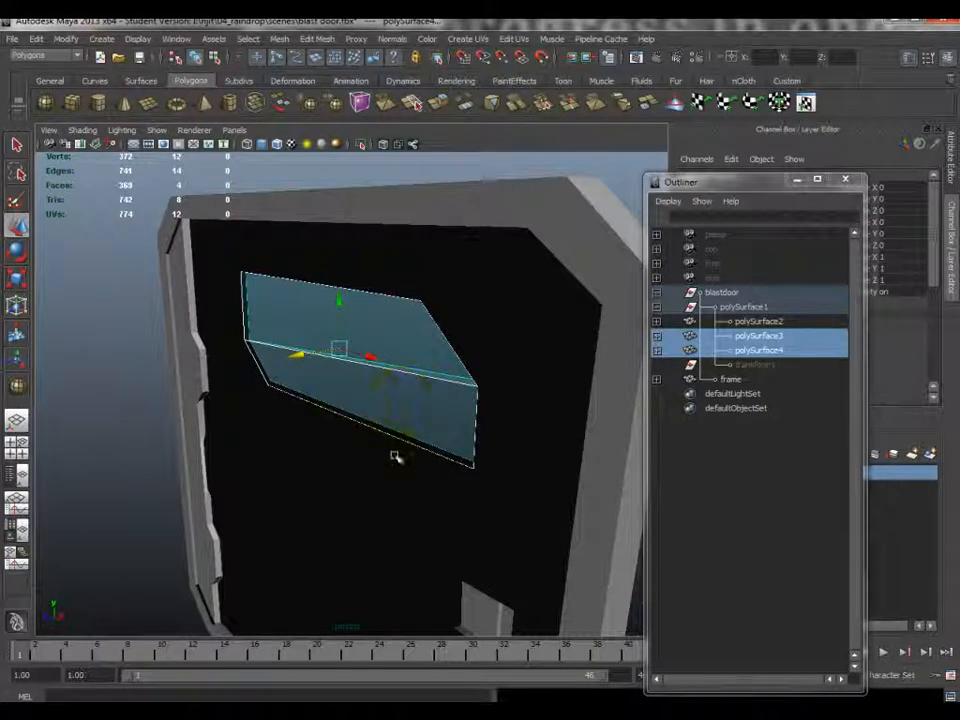
pyautogui.keyDown('ctrl'); pyautogui.click(758, 323); pyautogui.keyUp('ctrl')
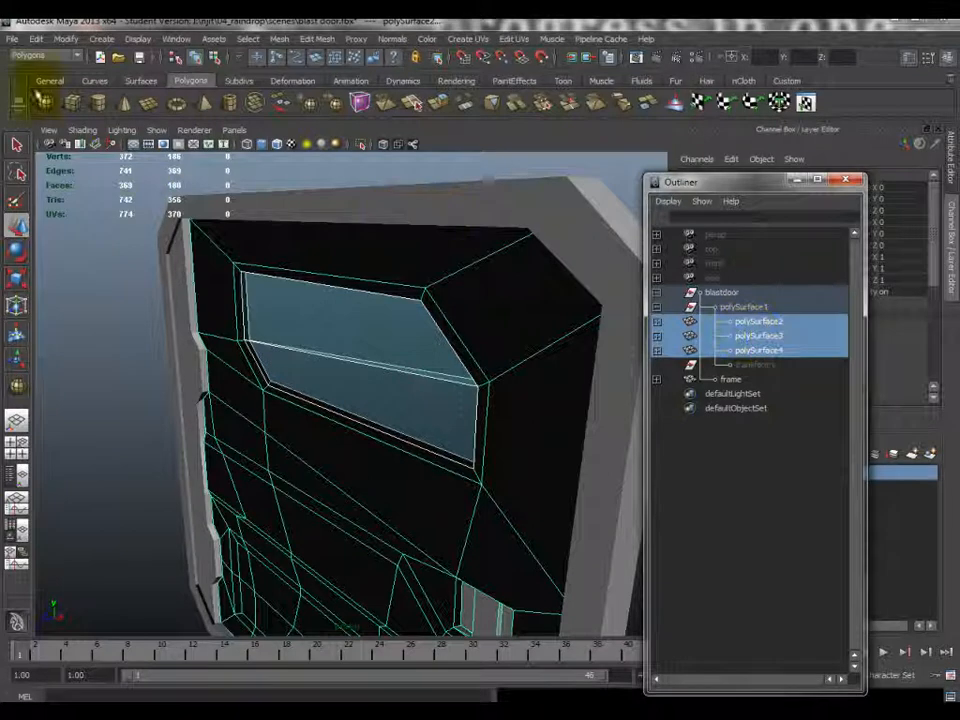
pyautogui.click(35, 39)
pyautogui.moveTo(117, 211)
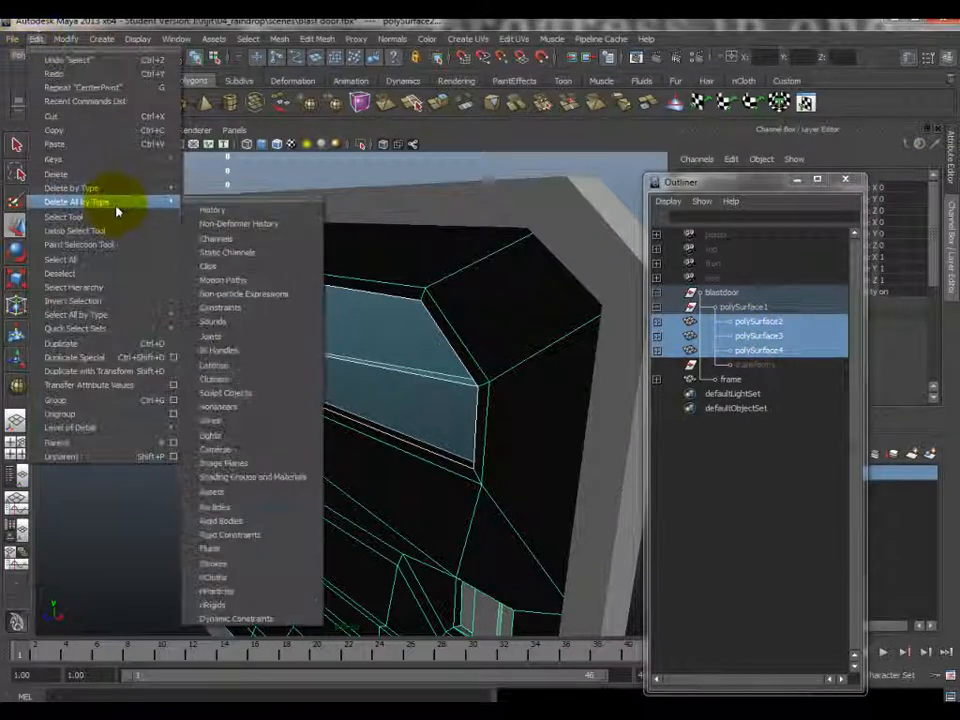
pyautogui.click(207, 210)
# - Move the Outliner so the object names in the Channel Box can be read, and rename polySurface2 as door
pyautogui.click(730, 364)
pyautogui.moveTo(664, 182); pyautogui.dragTo(534, 194)
pyautogui.moveTo(608, 198); pyautogui.dragTo(720, 203)
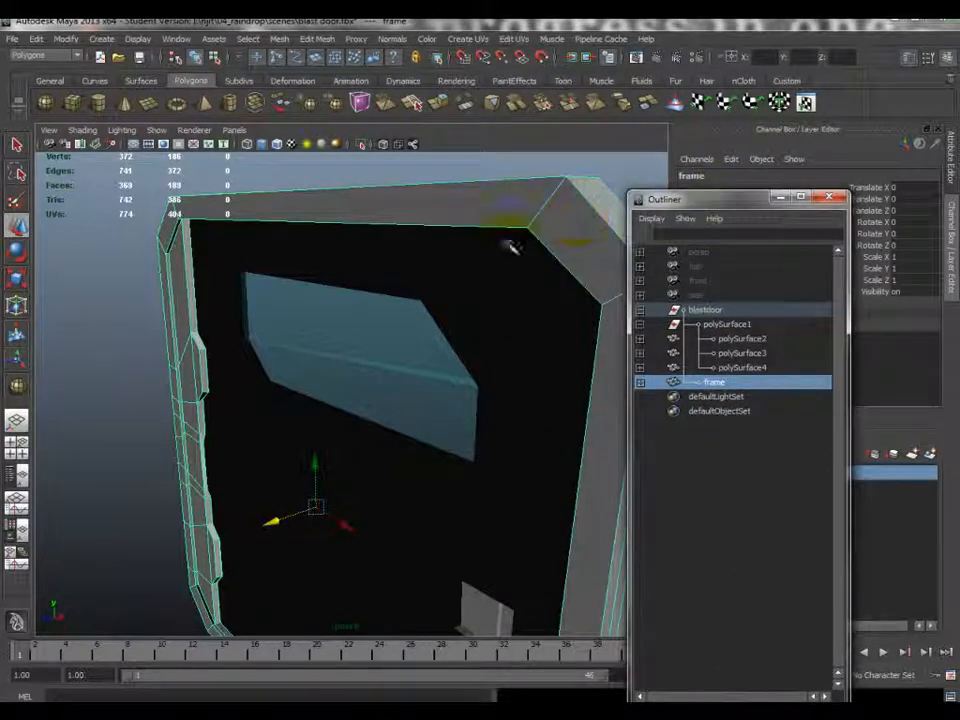
pyautogui.click(742, 339)
pyautogui.press('f')
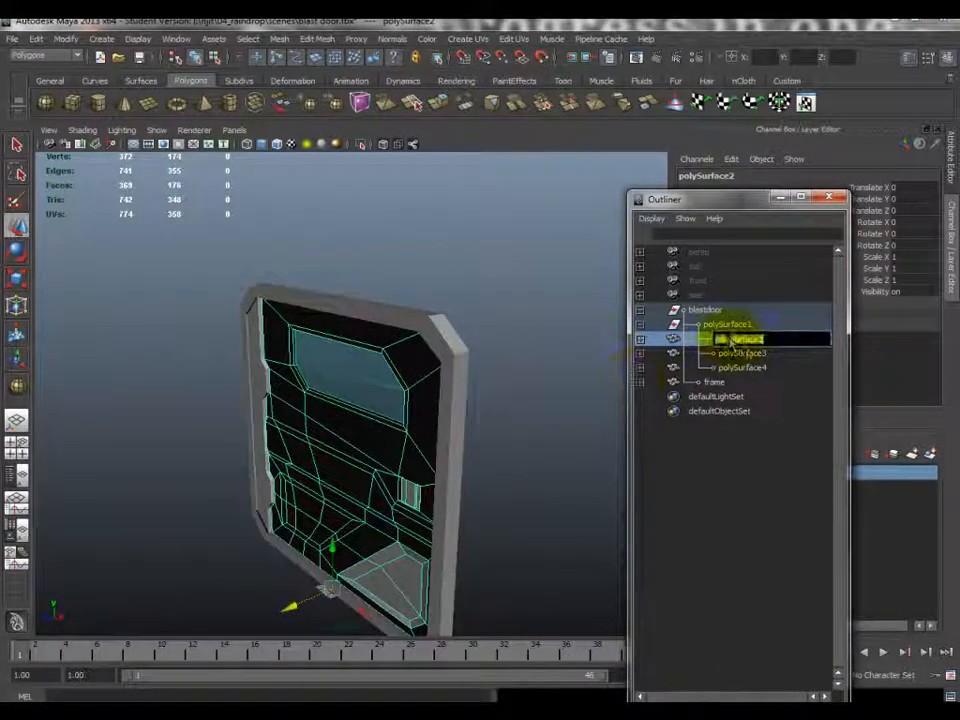
pyautogui.write('door')
pyautogui.press('Return')
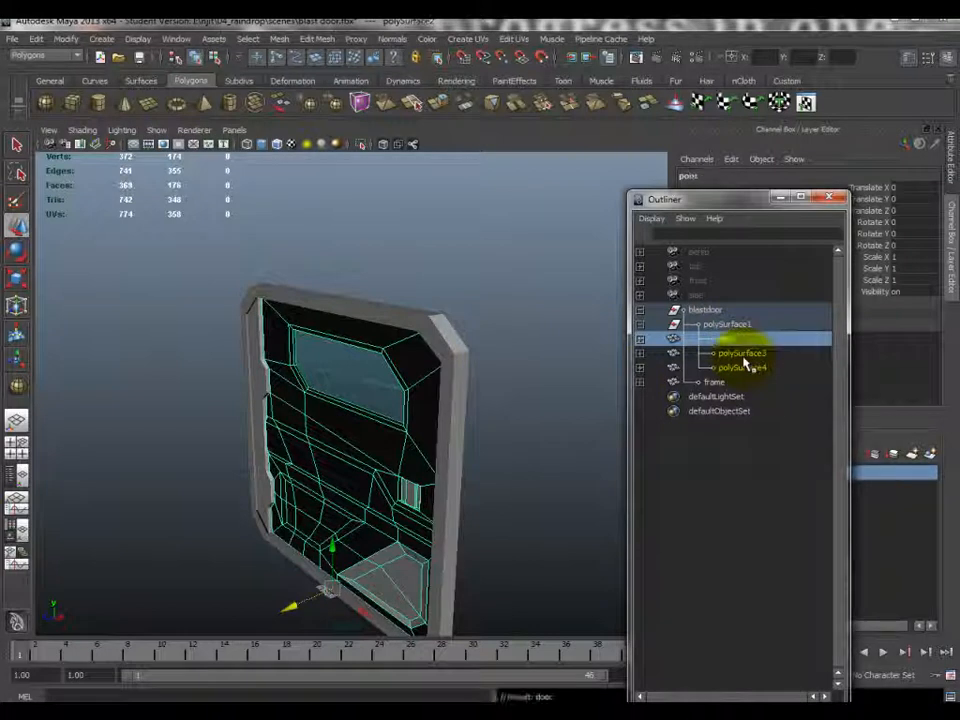
# - Reparent door, polySurface3 and polySurface4 directly under blastdoor and delete the emptied polySurface1 group
pyautogui.click(743, 356)
pyautogui.keyDown('shift'); pyautogui.click(745, 368); pyautogui.keyUp('shift')
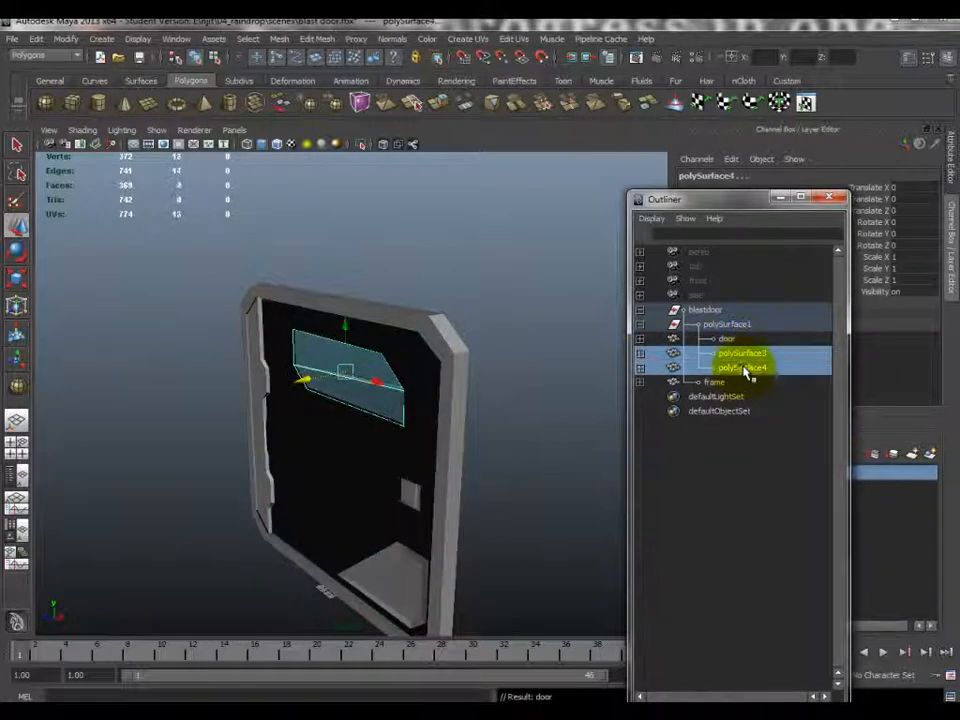
pyautogui.click(738, 341)
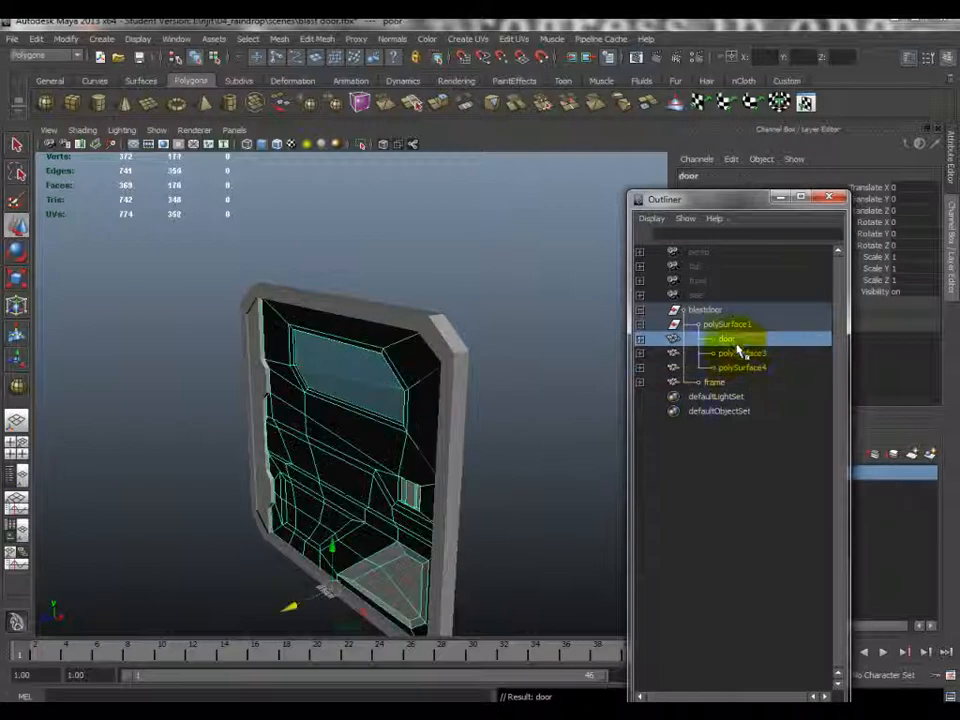
pyautogui.keyDown('ctrl'); pyautogui.click(741, 370); pyautogui.keyUp('ctrl')
pyautogui.keyDown('ctrl'); pyautogui.click(741, 354); pyautogui.keyUp('ctrl')
pyautogui.keyDown('ctrl'); pyautogui.click(731, 343); pyautogui.keyUp('ctrl')
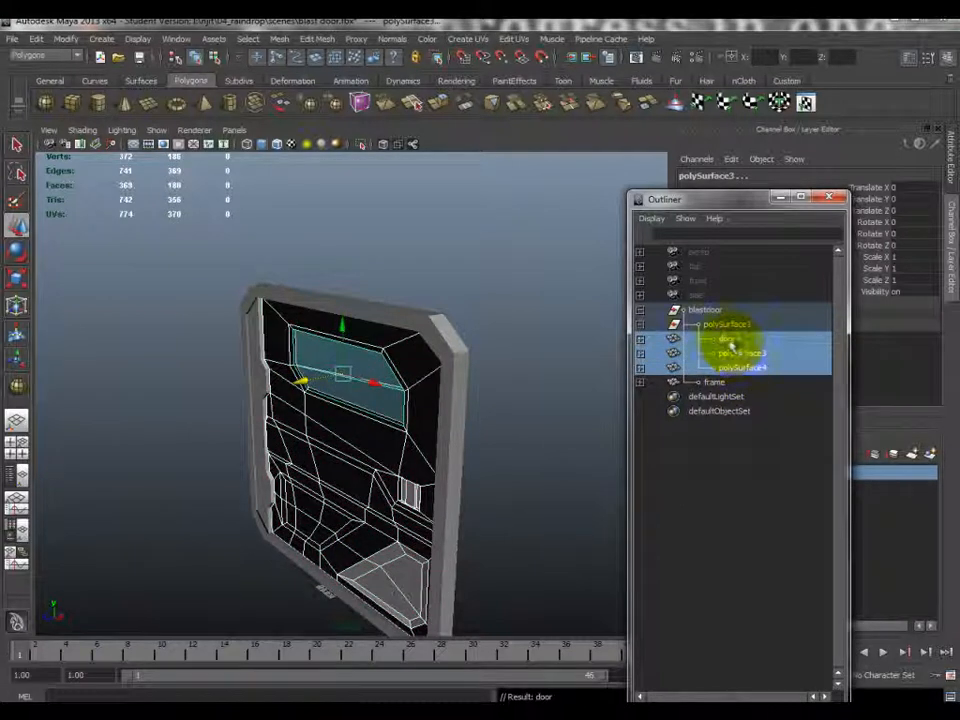
pyautogui.moveTo(731, 369); pyautogui.dragTo(717, 314, button='middle')
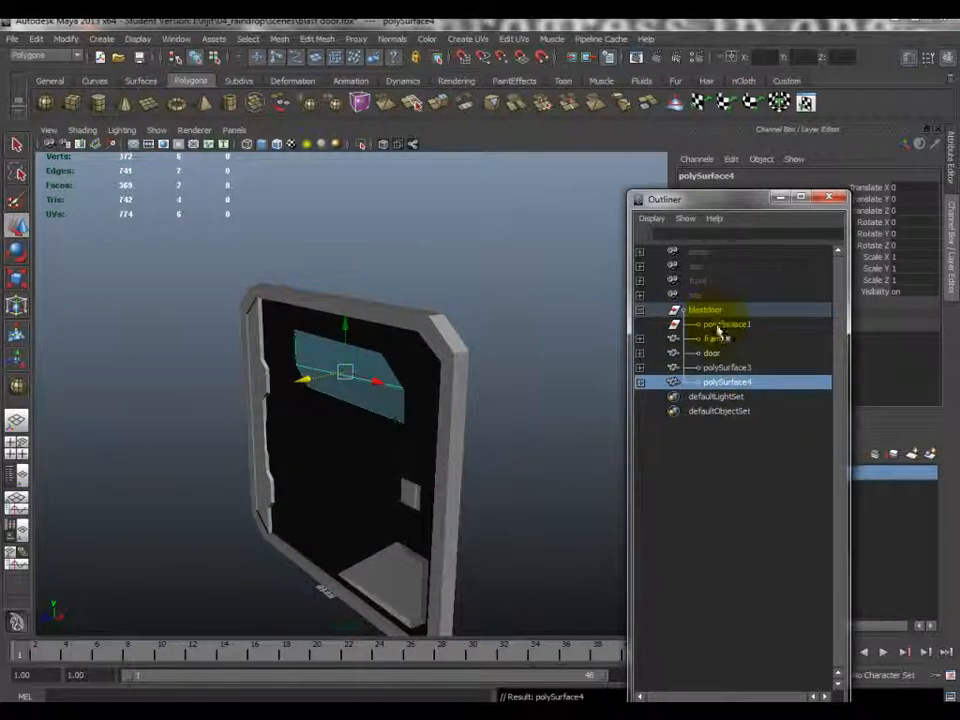
pyautogui.click(718, 326)
pyautogui.press('Delete')
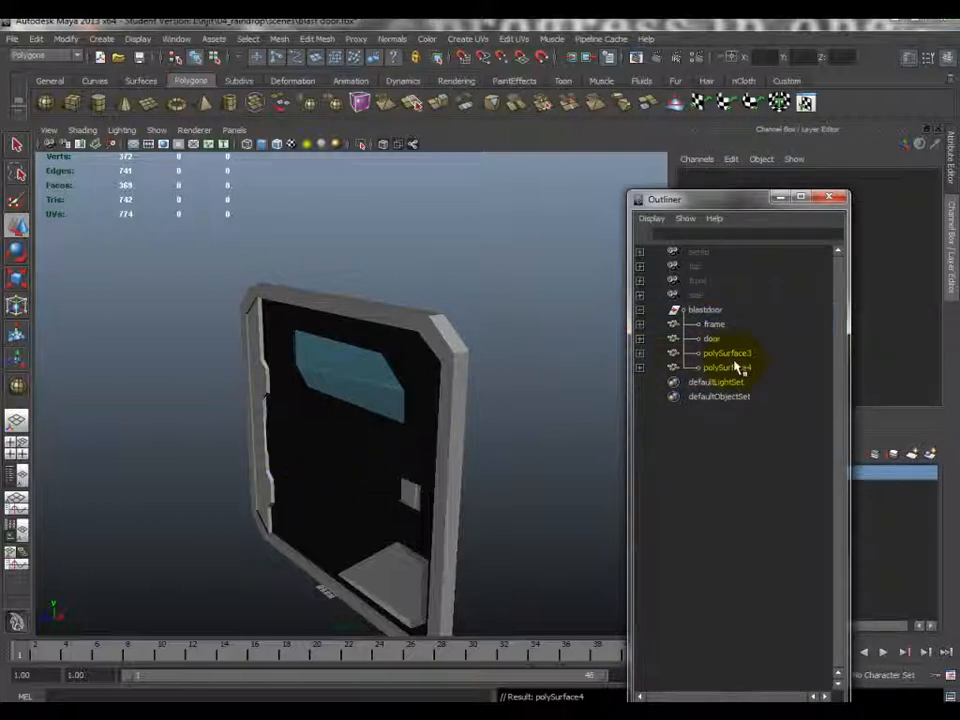
# - Select the window piece polySurface3 and turn on the display of its face normals
pyautogui.click(734, 367)
pyautogui.scroll(5, 498, 334)
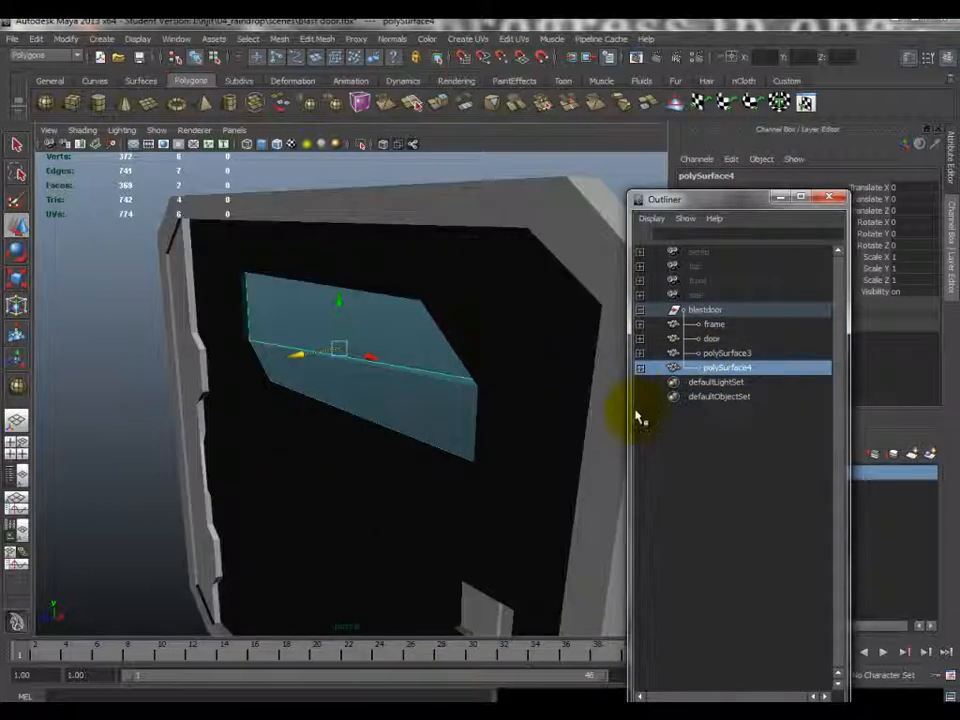
pyautogui.click(429, 369)
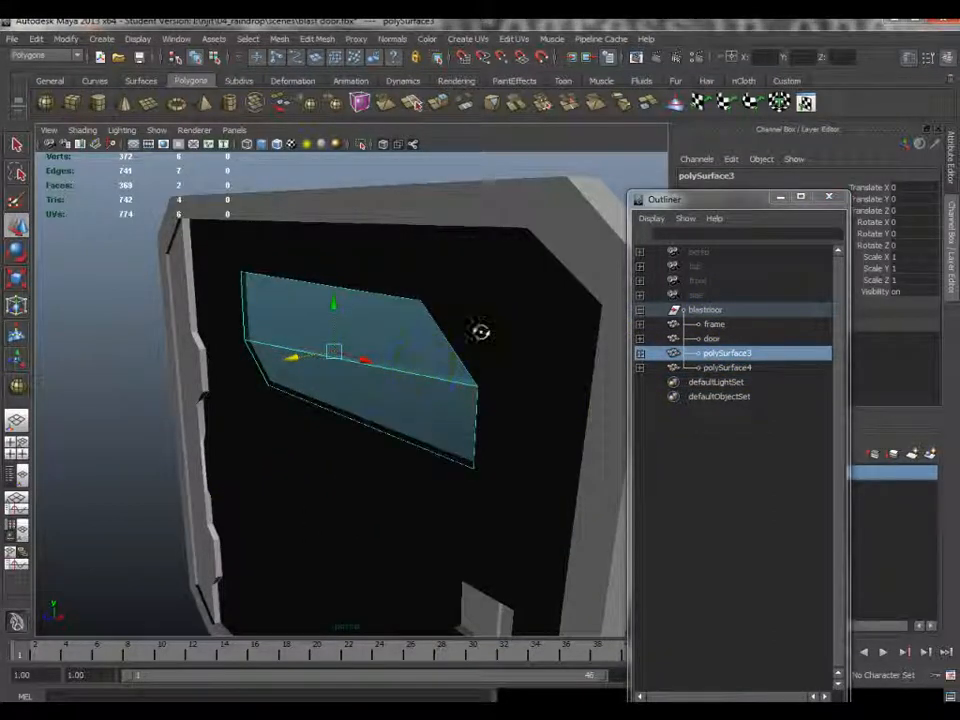
pyautogui.keyDown('alt'); pyautogui.moveTo(484, 336); pyautogui.dragTo(469, 336); pyautogui.keyUp('alt')
pyautogui.click(121, 130)
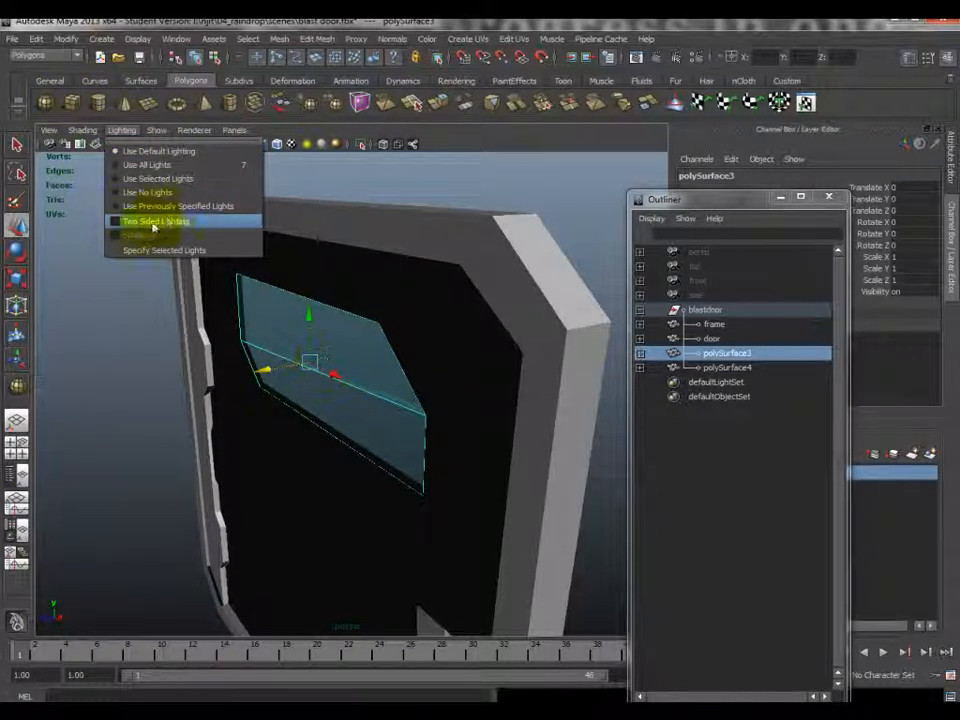
pyautogui.click(138, 38)
pyautogui.moveTo(160, 175)
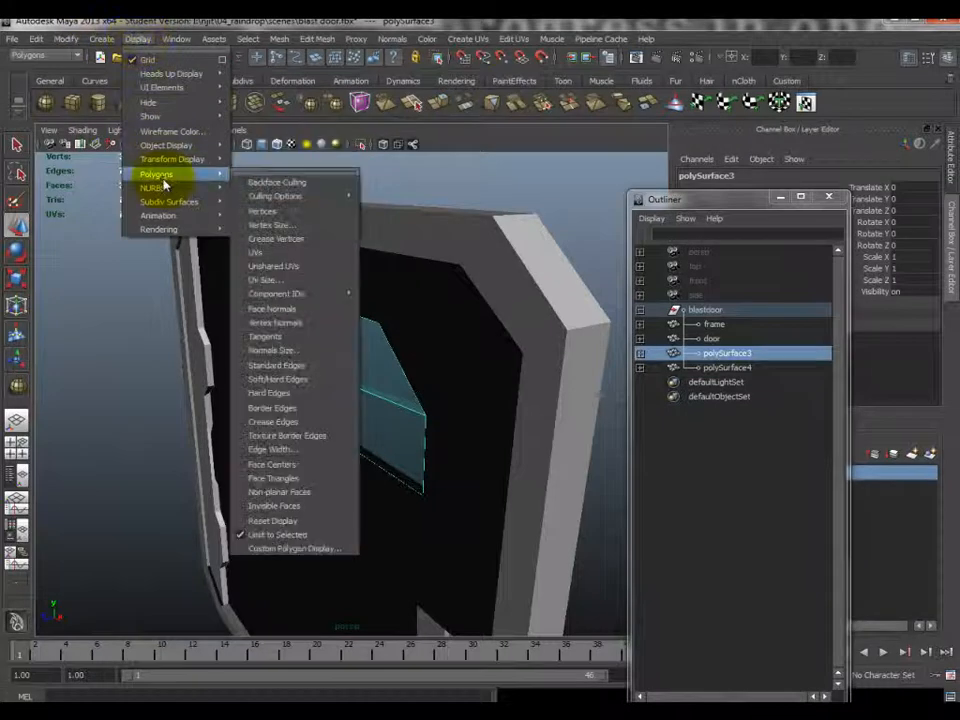
pyautogui.click(287, 309)
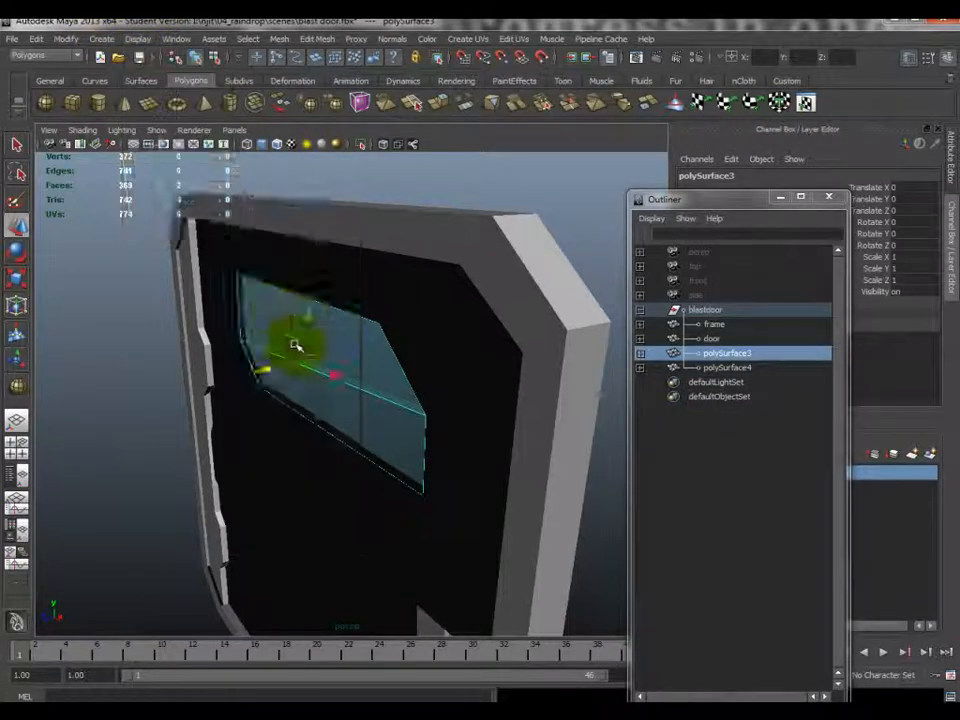
# - Select the lower face of polySurface3 and reverse its normal
pyautogui.keyDown('alt'); pyautogui.moveTo(366, 384); pyautogui.dragTo(381, 386, button='right'); pyautogui.keyUp('alt')
pyautogui.keyDown('alt'); pyautogui.moveTo(381, 384); pyautogui.dragTo(370, 377); pyautogui.keyUp('alt')
pyautogui.moveTo(142, 348); pyautogui.dragTo(288, 361)
pyautogui.scroll(-5, 137, 350)
pyautogui.keyDown('alt'); pyautogui.moveTo(288, 361); pyautogui.dragTo(392, 332, button='right'); pyautogui.keyUp('alt')
pyautogui.keyDown('alt'); pyautogui.moveTo(392, 332); pyautogui.dragTo(409, 446); pyautogui.keyUp('alt')
pyautogui.moveTo(384, 440); pyautogui.dragTo(390, 468, button='right')
pyautogui.click(392, 465)
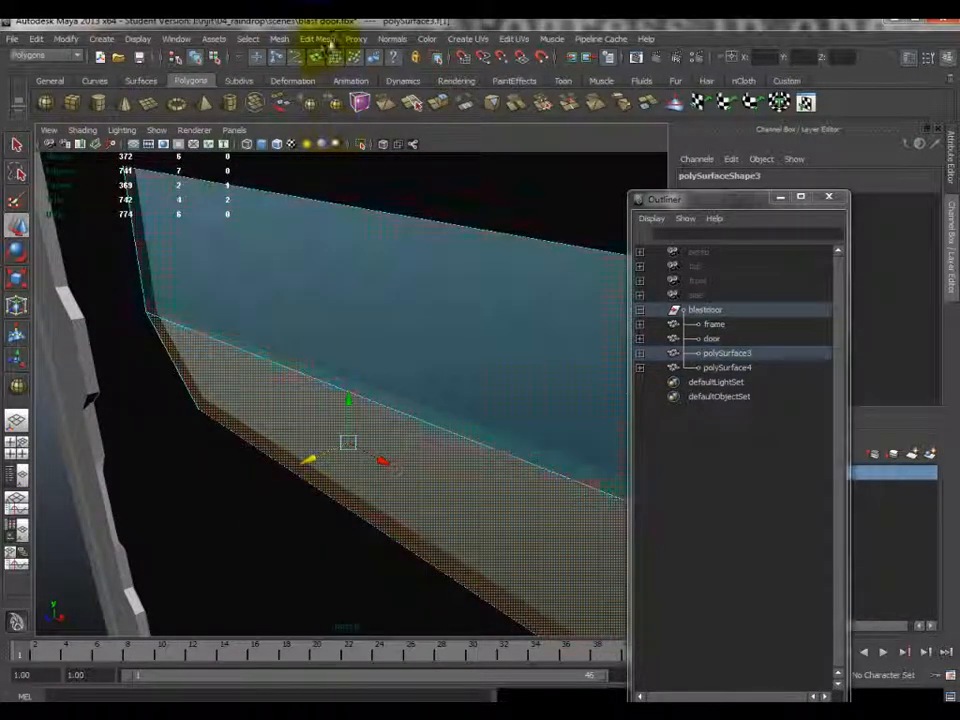
pyautogui.click(390, 38)
pyautogui.click(426, 144)
pyautogui.moveTo(422, 403)
pyautogui.keyDown('alt'); pyautogui.mouseDown()
pyautogui.moveTo(407, 315)
pyautogui.moveTo(345, 306)
pyautogui.moveTo(379, 300)
pyautogui.mouseUp(); pyautogui.keyUp('alt')
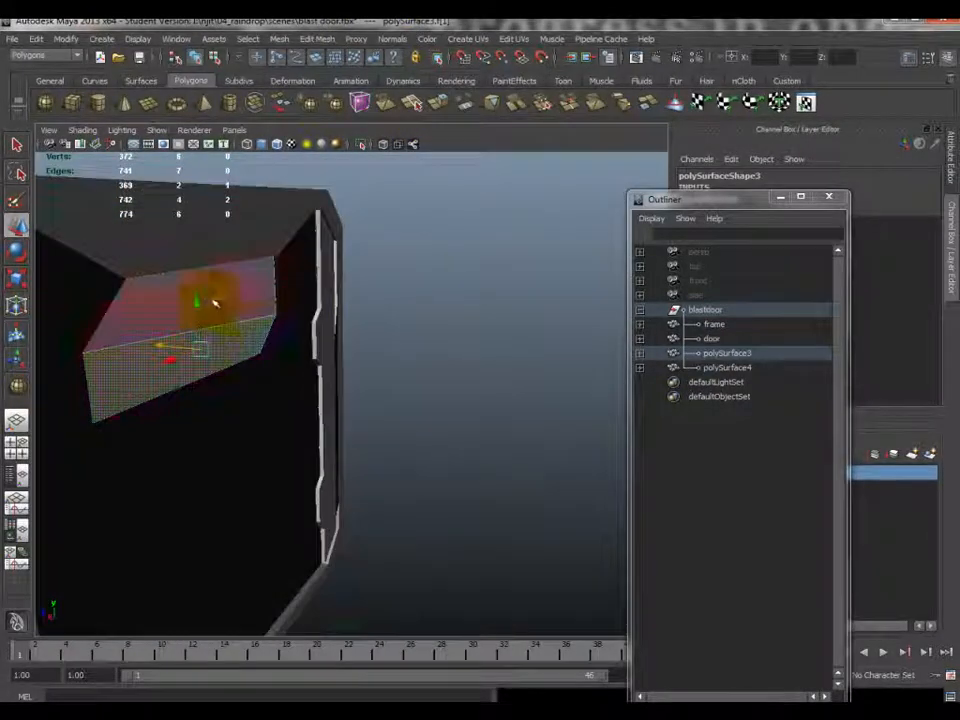
# - Select the opposite window piece, polySurface4, and turn on the display of its face normals
pyautogui.click(221, 321)
pyautogui.keyDown('alt'); pyautogui.moveTo(221, 321); pyautogui.dragTo(285, 312); pyautogui.keyUp('alt')
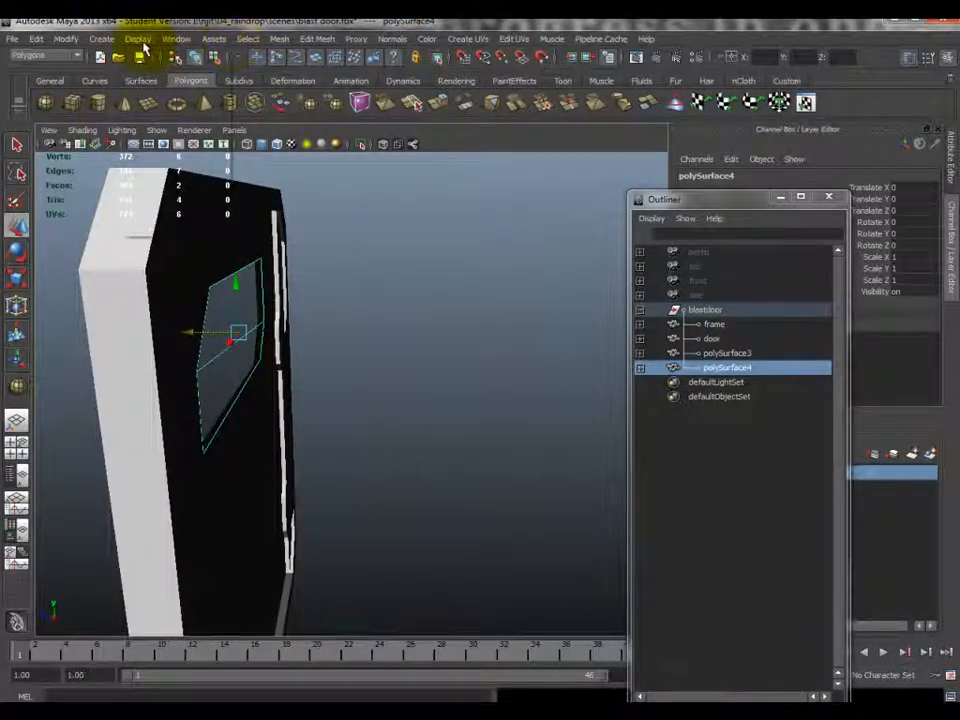
pyautogui.click(140, 40)
pyautogui.moveTo(189, 176)
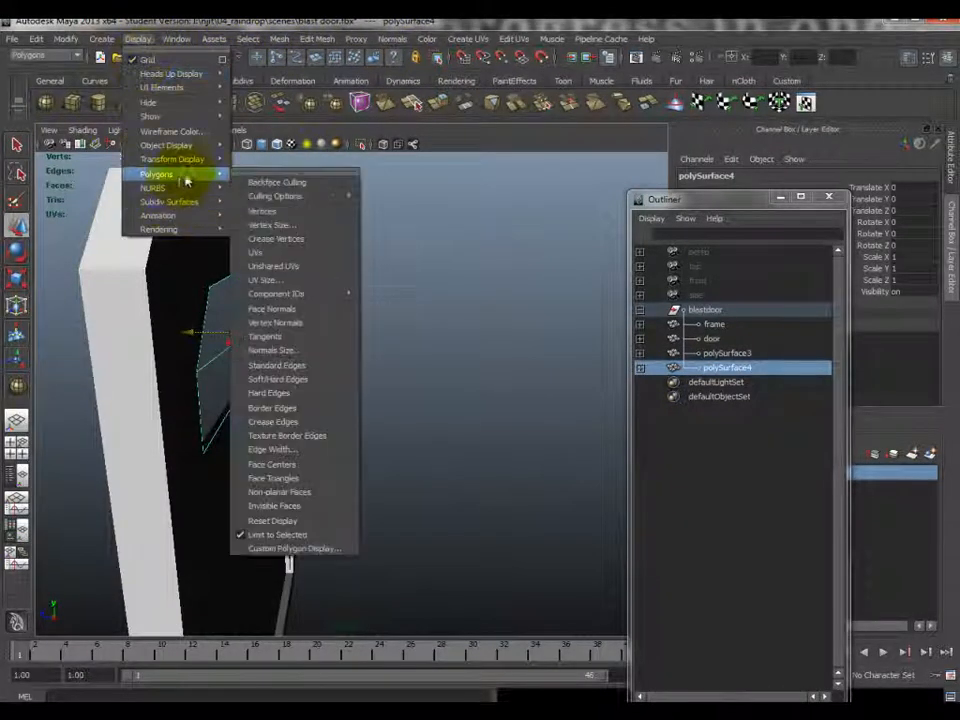
pyautogui.click(292, 338)
pyautogui.scroll(5, 310, 334)
pyautogui.keyDown('alt'); pyautogui.moveTo(321, 337); pyautogui.dragTo(435, 350, button='middle'); pyautogui.keyUp('alt')
# - Reverse the normal of polySurface4's lower face and return to object selection
pyautogui.moveTo(215, 365); pyautogui.dragTo(224, 400, button='right')
pyautogui.click(226, 402)
pyautogui.keyDown('alt'); pyautogui.moveTo(350, 376); pyautogui.dragTo(378, 373); pyautogui.keyUp('alt')
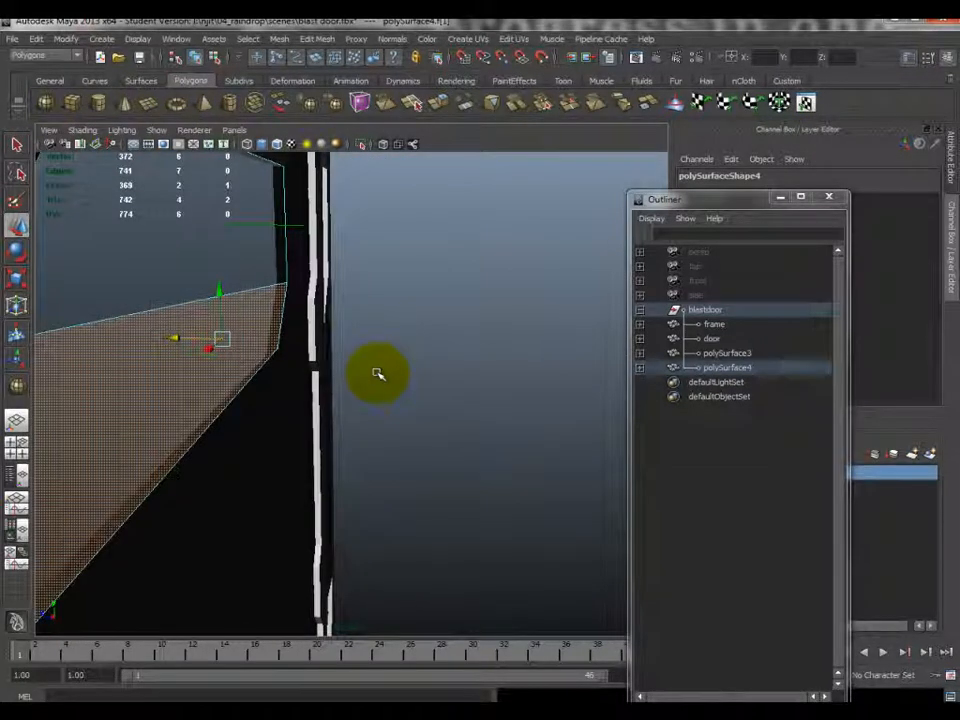
pyautogui.click(392, 38)
pyautogui.click(413, 146)
pyautogui.moveTo(124, 285); pyautogui.dragTo(178, 285, button='right')
pyautogui.keyDown('alt'); pyautogui.moveTo(178, 285); pyautogui.dragTo(250, 302); pyautogui.keyUp('alt')
# - Combine polySurface3 and polySurface4 into one mesh and delete its construction history
pyautogui.click(368, 403)
pyautogui.keyDown('shift'); pyautogui.click(733, 370); pyautogui.keyUp('shift')
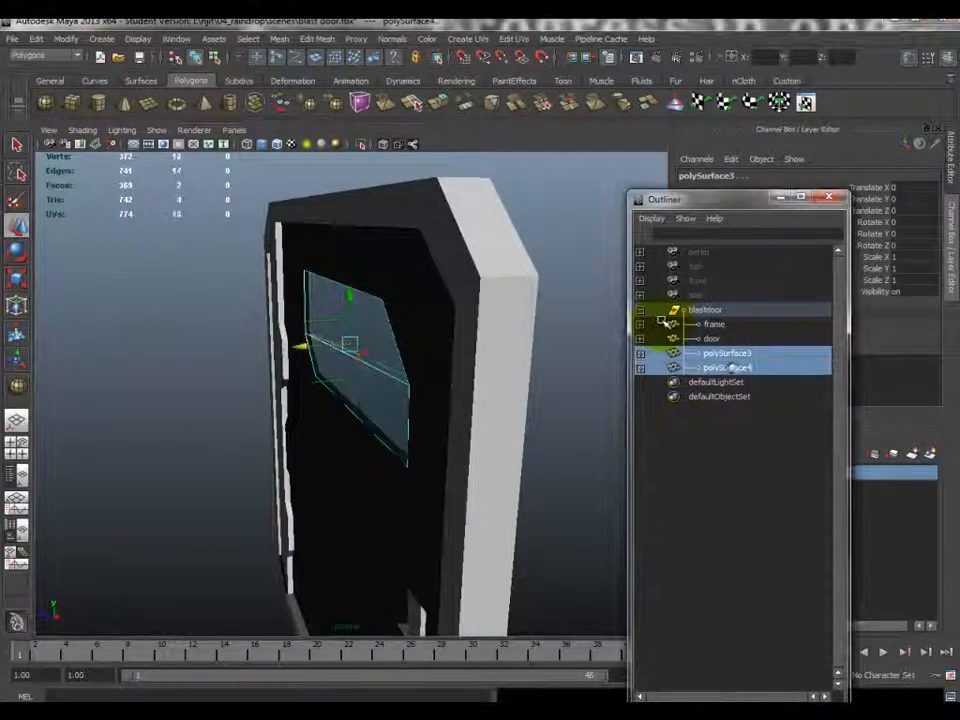
pyautogui.click(282, 39)
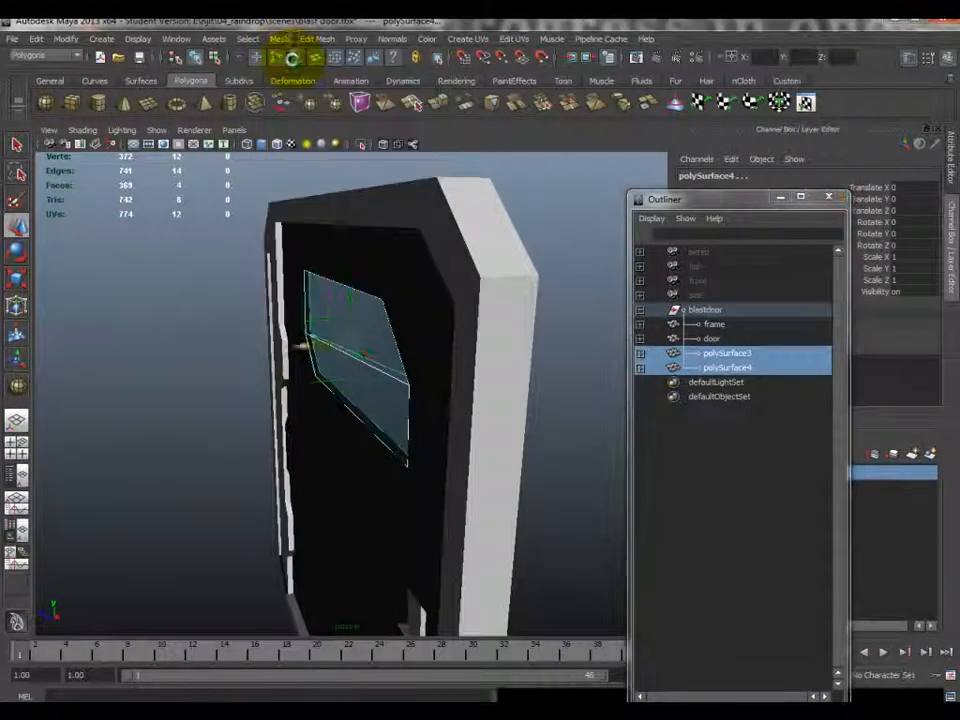
pyautogui.click(294, 60)
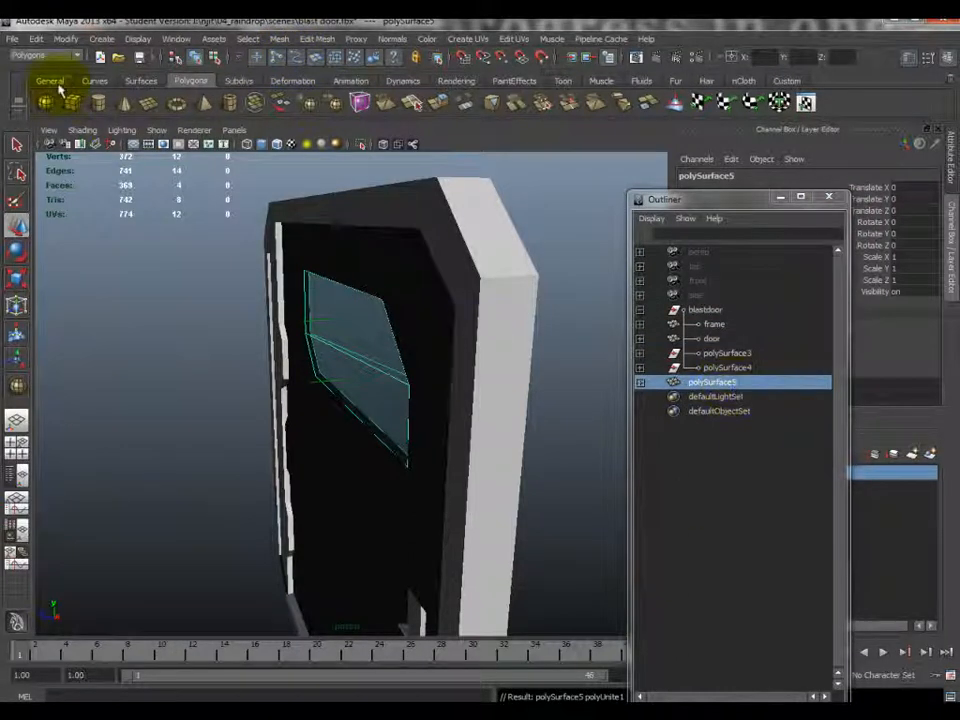
pyautogui.click(36, 39)
pyautogui.moveTo(86, 188)
pyautogui.click(289, 204)
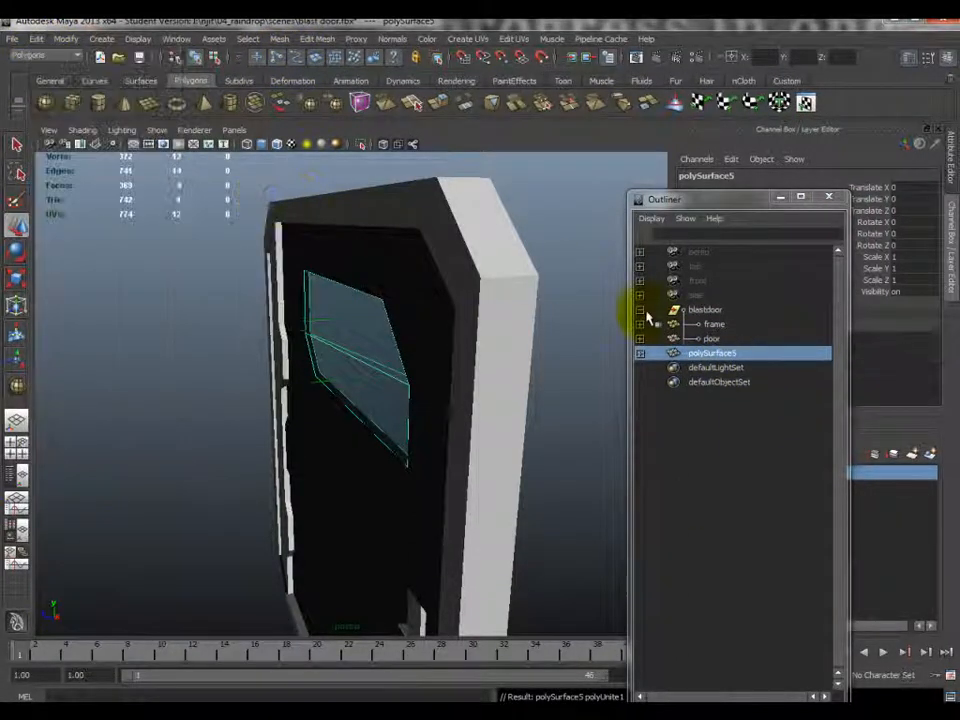
# - Rename the combined window mesh as glass, correcting the misspelled first entry
pyautogui.doubleClick(722, 355)
pyautogui.write('glass')
pyautogui.press('Return')
pyautogui.doubleClick(716, 354)
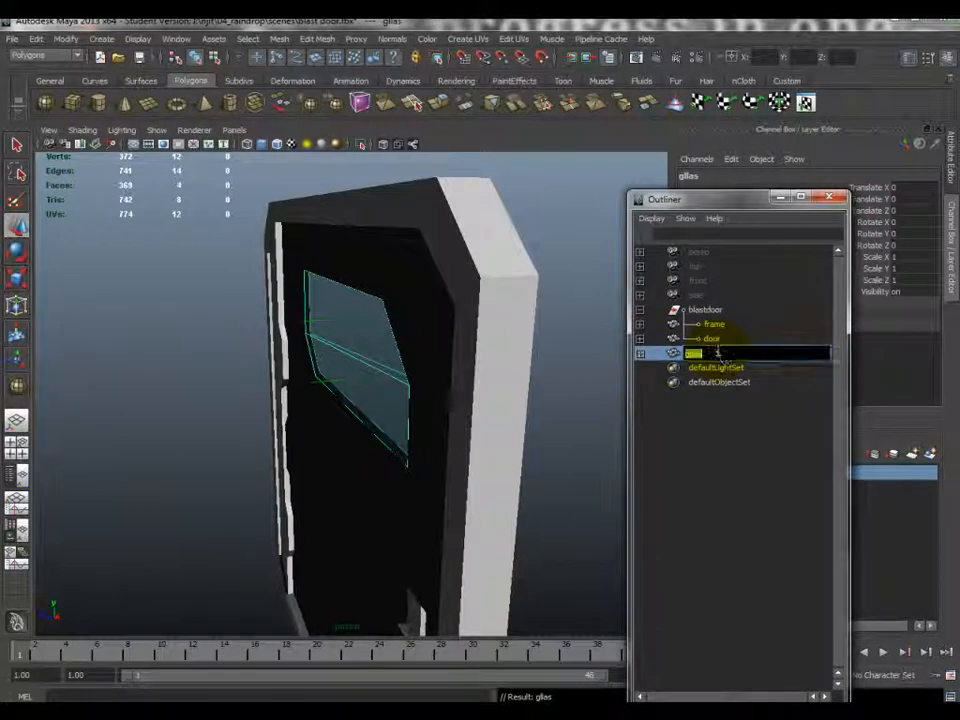
pyautogui.write('glass')
pyautogui.press('Return')
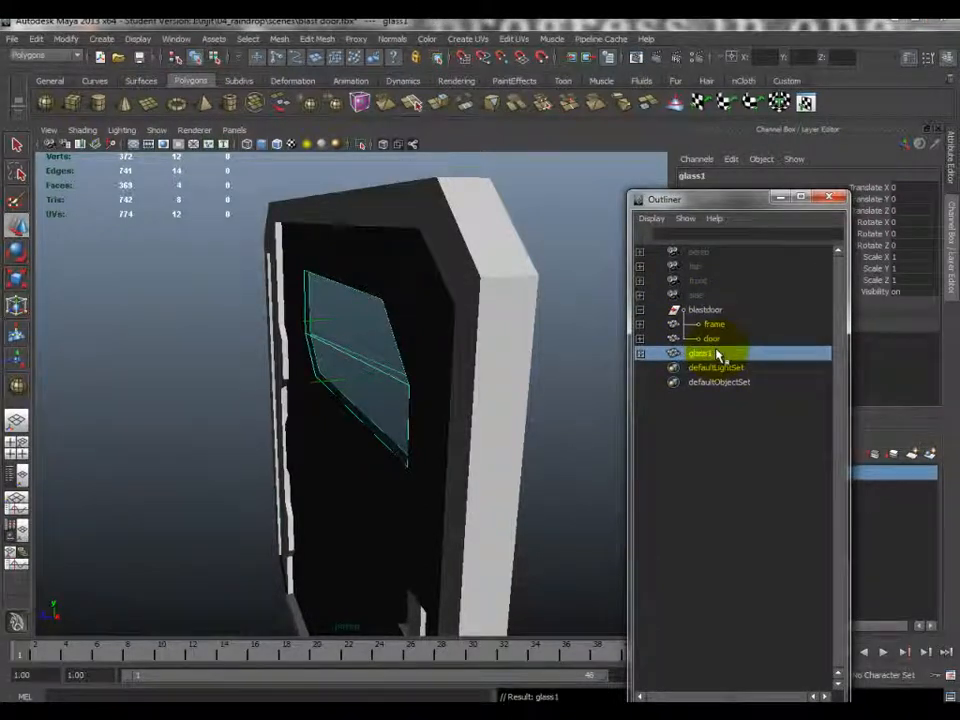
# - Parent the combined window mesh under the blastdoor group and select the door to check the separation
pyautogui.click(714, 311)
pyautogui.keyDown('alt'); pyautogui.moveTo(440, 340); pyautogui.dragTo(424, 378); pyautogui.keyUp('alt')
pyautogui.click(424, 378)
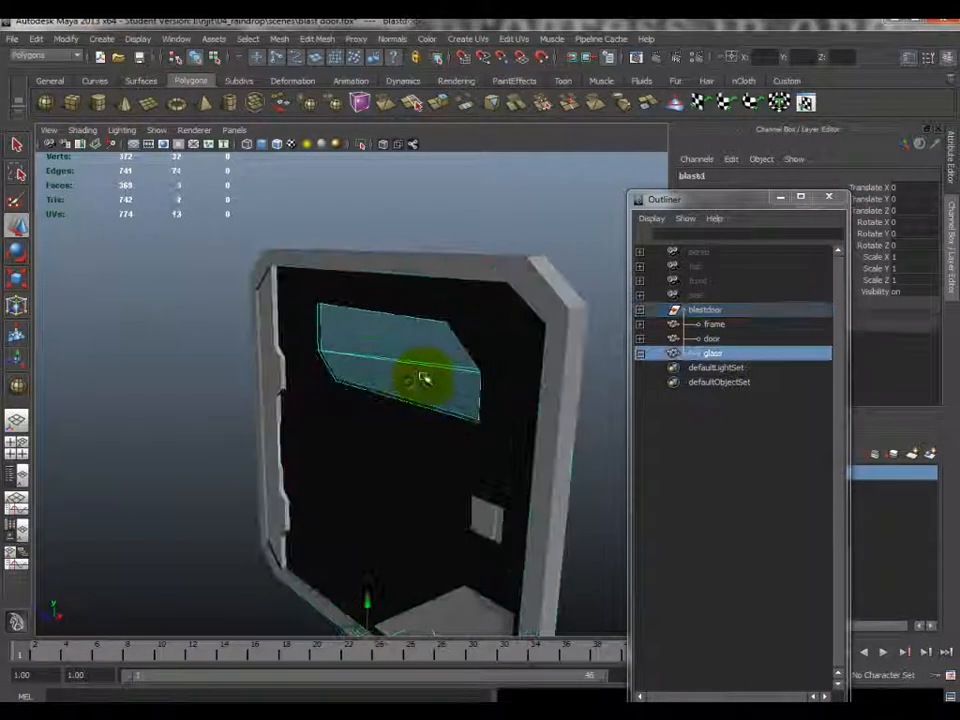
pyautogui.click(420, 495)
pyautogui.scroll(-5, 418, 493)
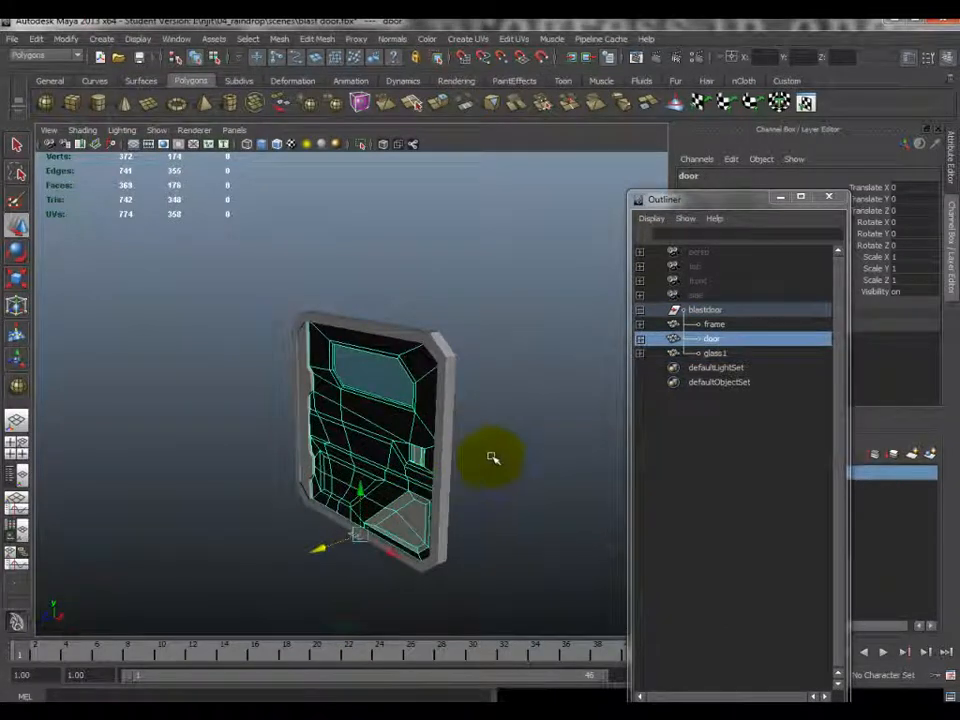
pyautogui.scroll(5, 495, 448)
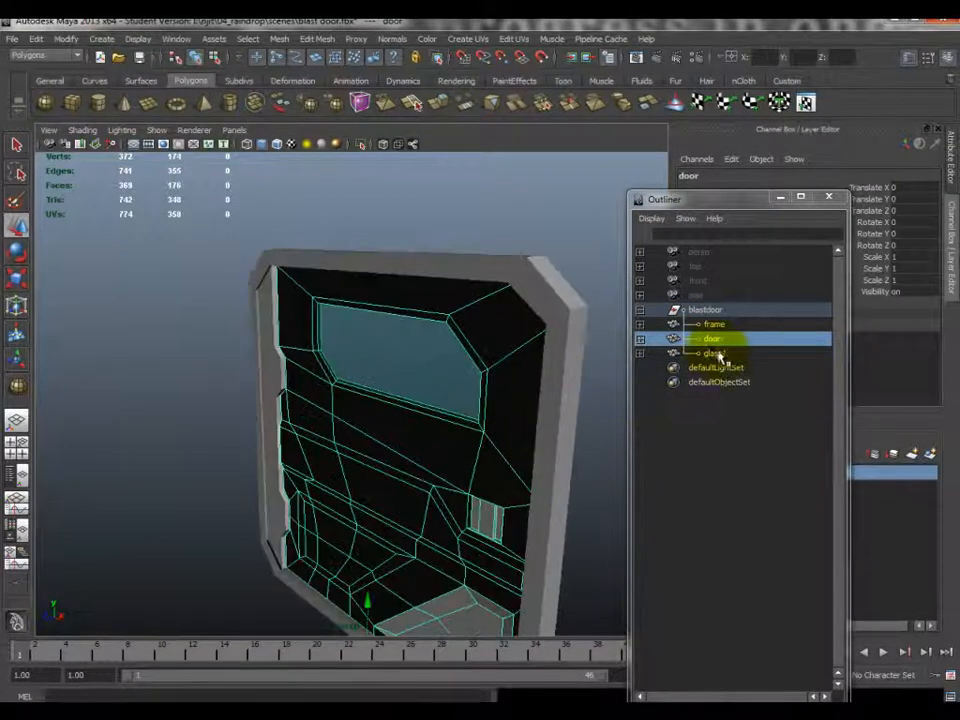
# - Select the window mesh, uncover its attributes and rename its phong material as glass_mat
pyautogui.click(716, 353)
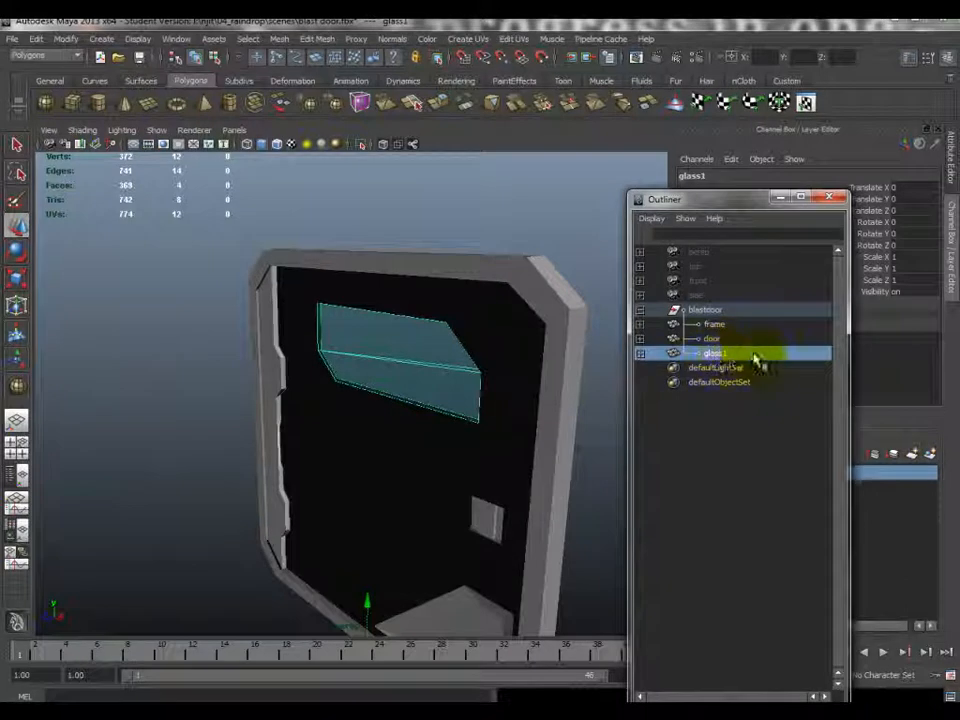
pyautogui.moveTo(720, 204); pyautogui.dragTo(240, 222)
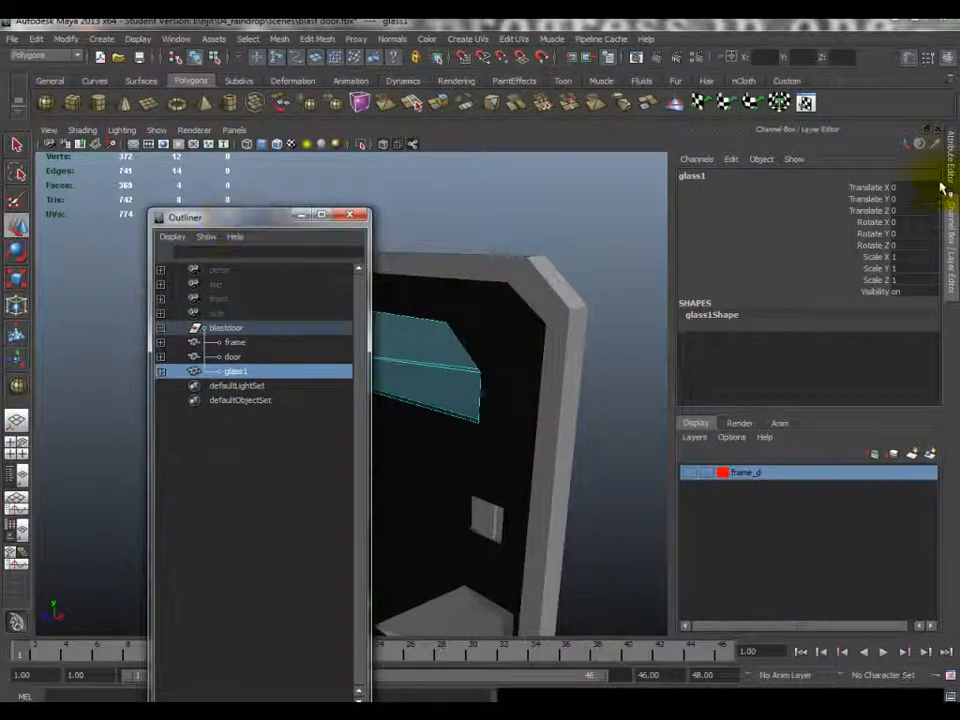
pyautogui.click(948, 182)
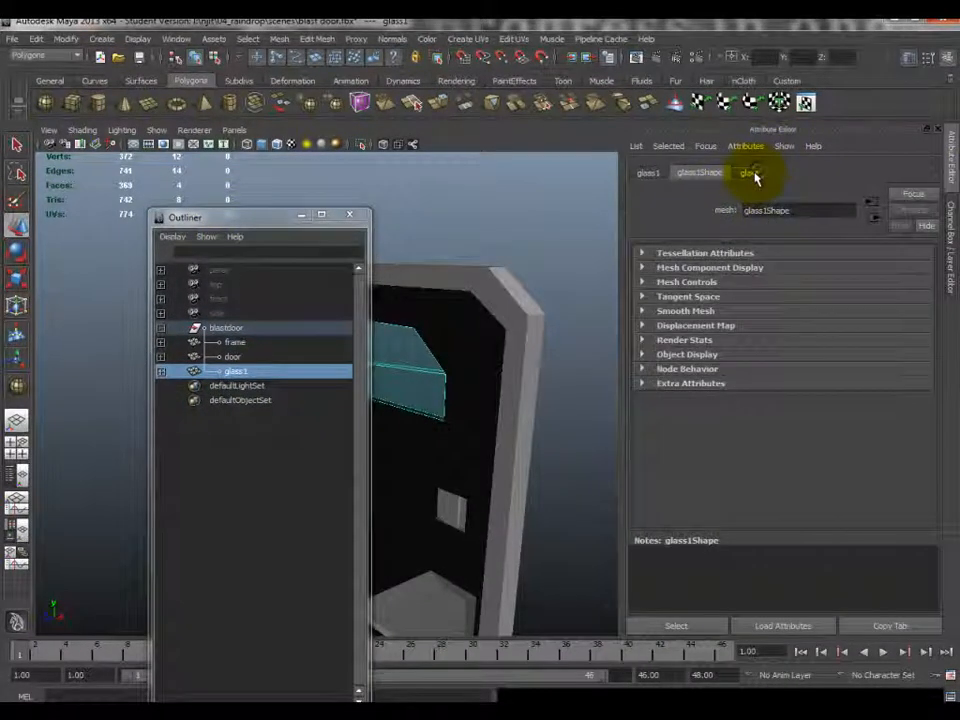
pyautogui.click(758, 174)
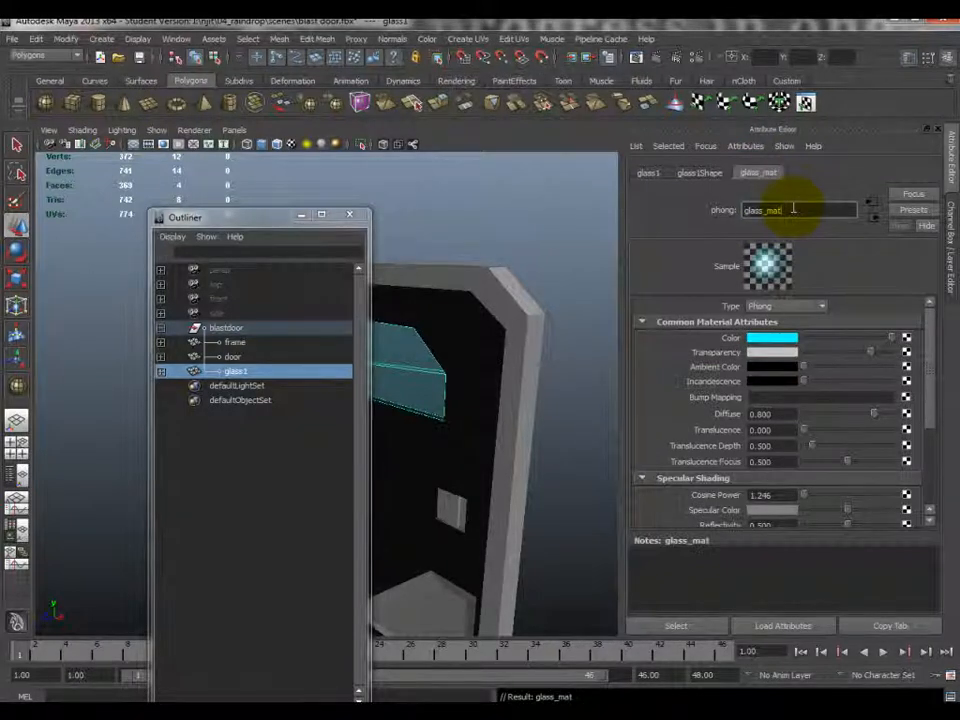
# - Select the door and rename its phong material as door_mat
pyautogui.click(553, 321)
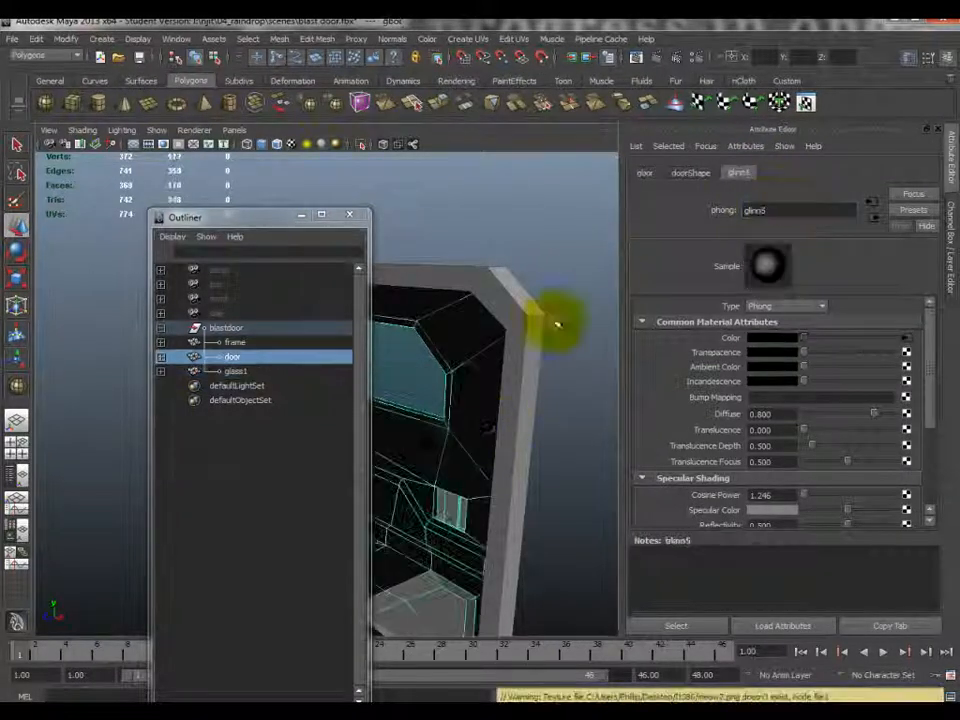
pyautogui.doubleClick(802, 209)
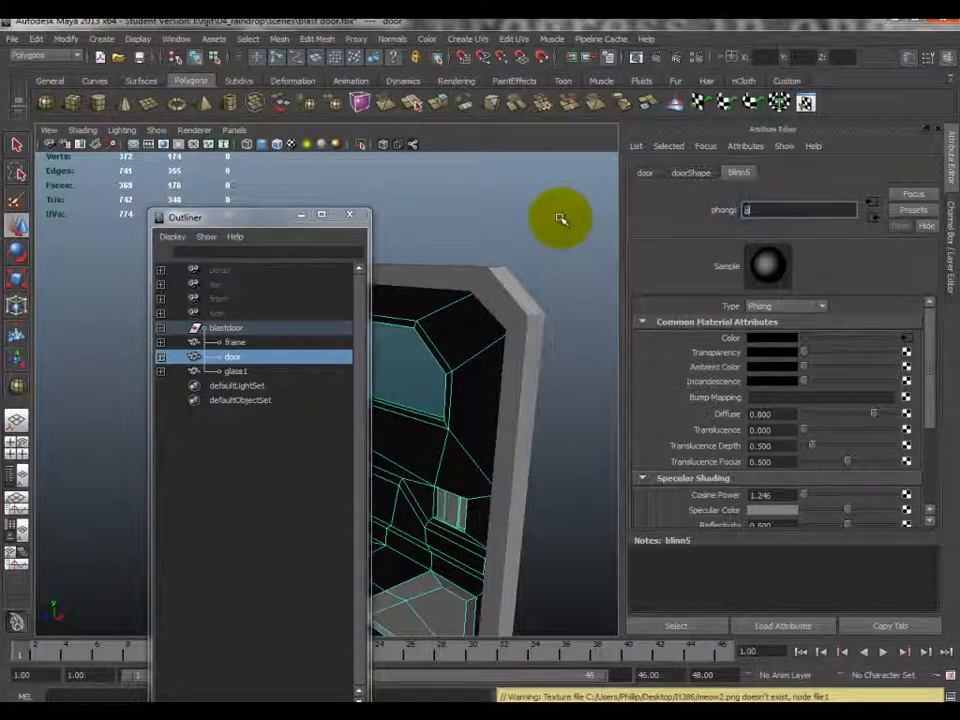
pyautogui.press('Return')
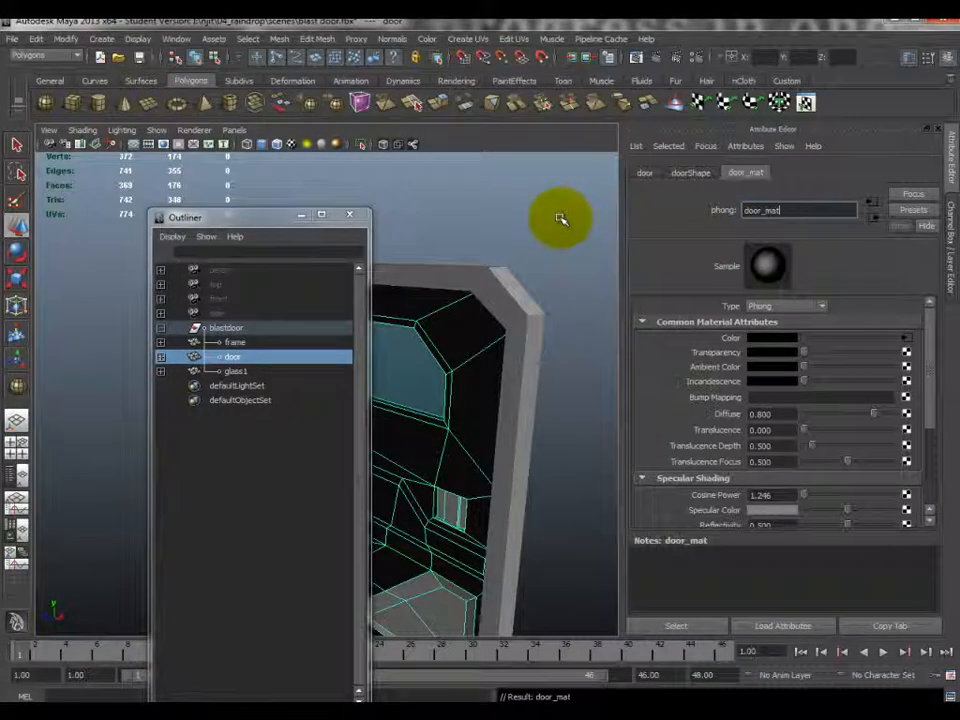
# - Check the frame's material, delete the unused shading nodes in the Hypershade and close it
pyautogui.click(524, 319)
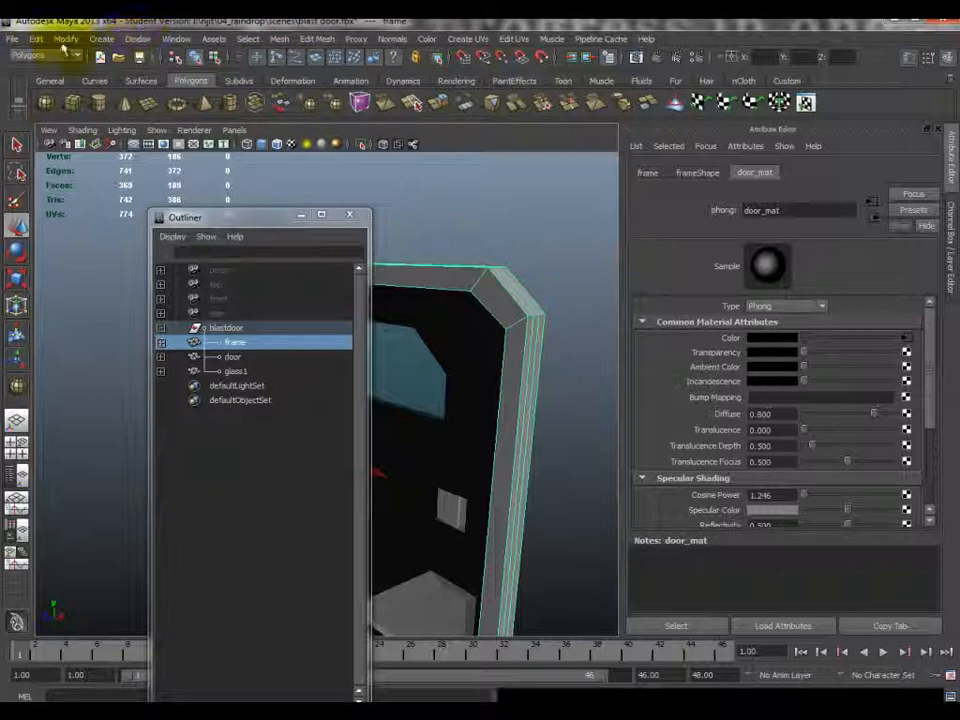
pyautogui.click(172, 40)
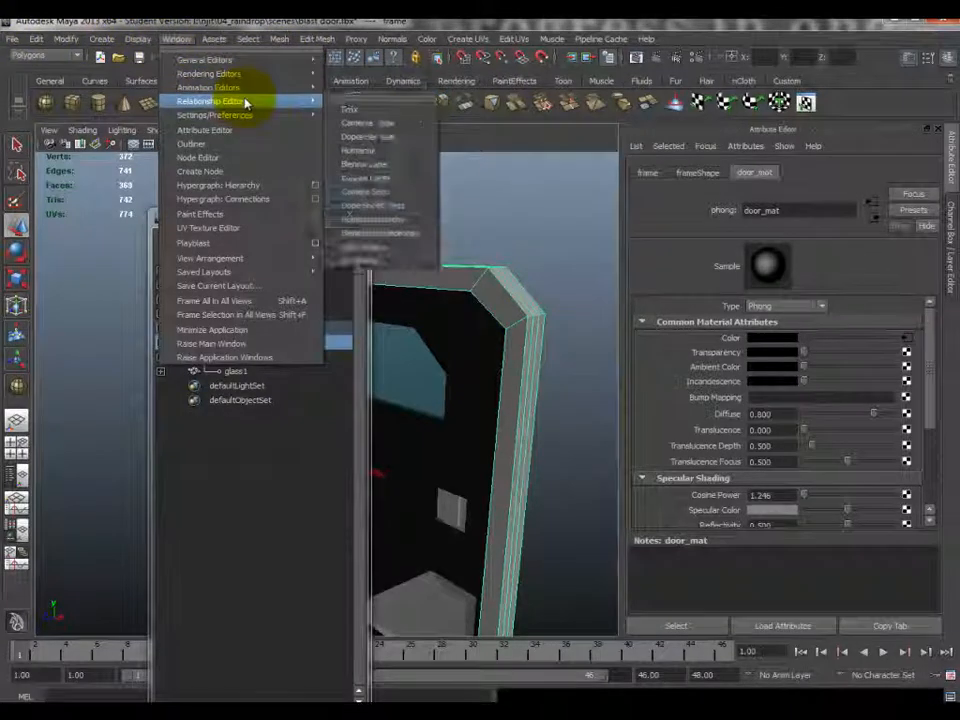
pyautogui.moveTo(243, 79)
pyautogui.click(378, 109)
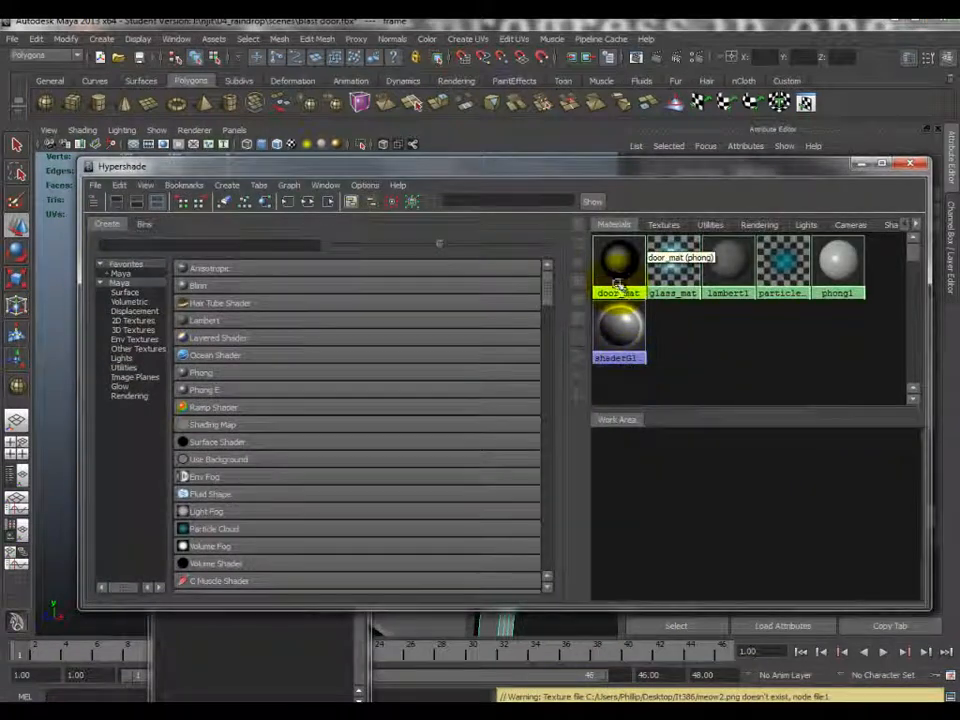
pyautogui.click(853, 283)
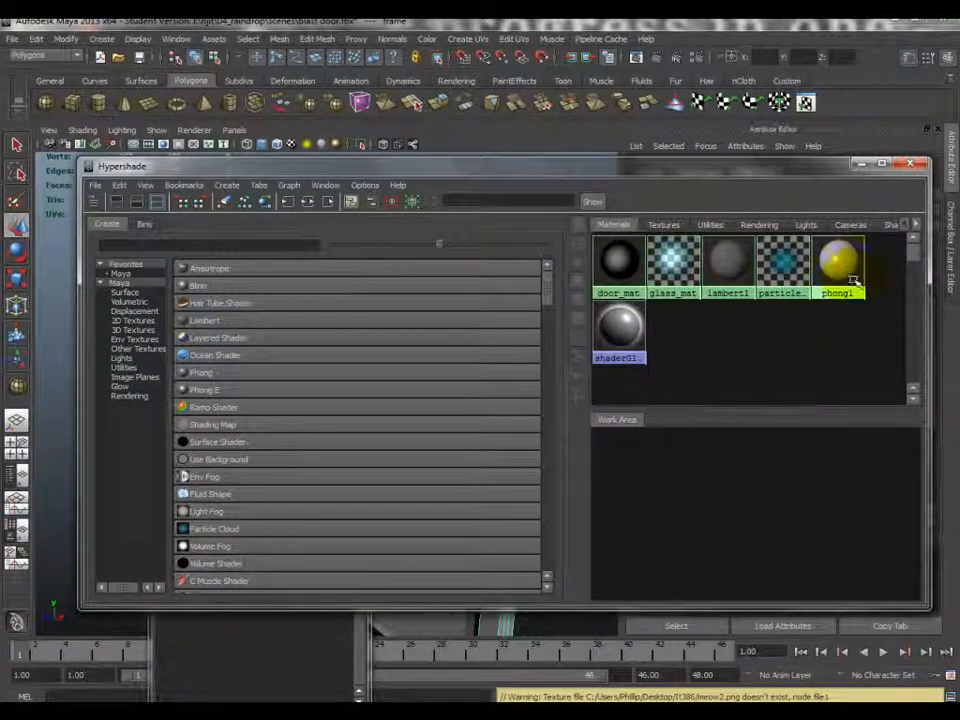
pyautogui.click(119, 185)
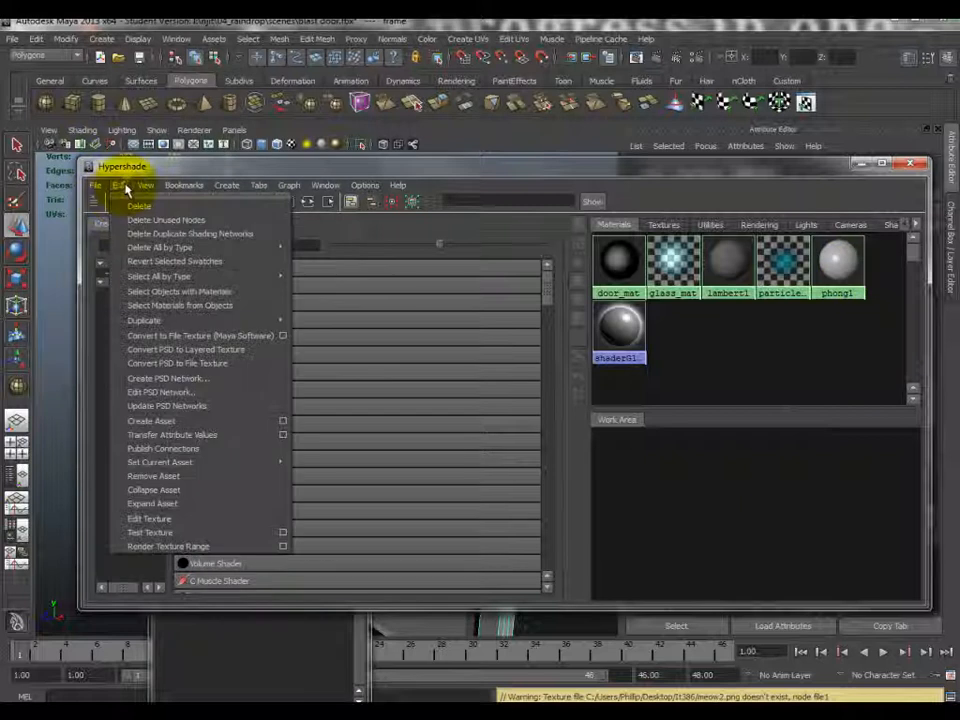
pyautogui.click(193, 222)
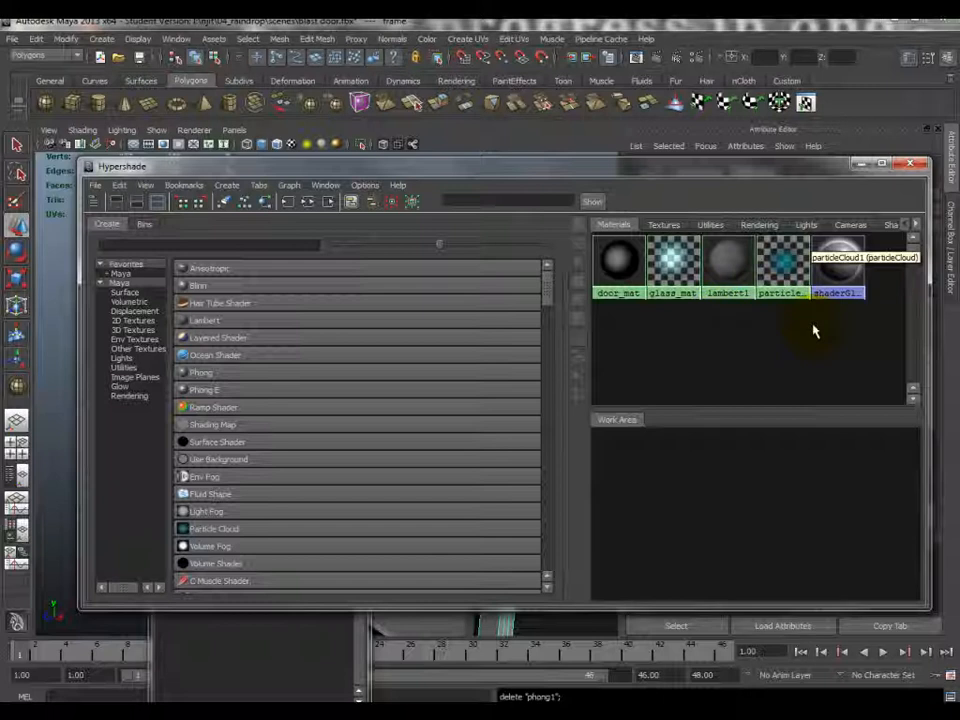
pyautogui.moveTo(849, 319); pyautogui.dragTo(736, 266)
pyautogui.moveTo(746, 263); pyautogui.dragTo(752, 279, button='middle')
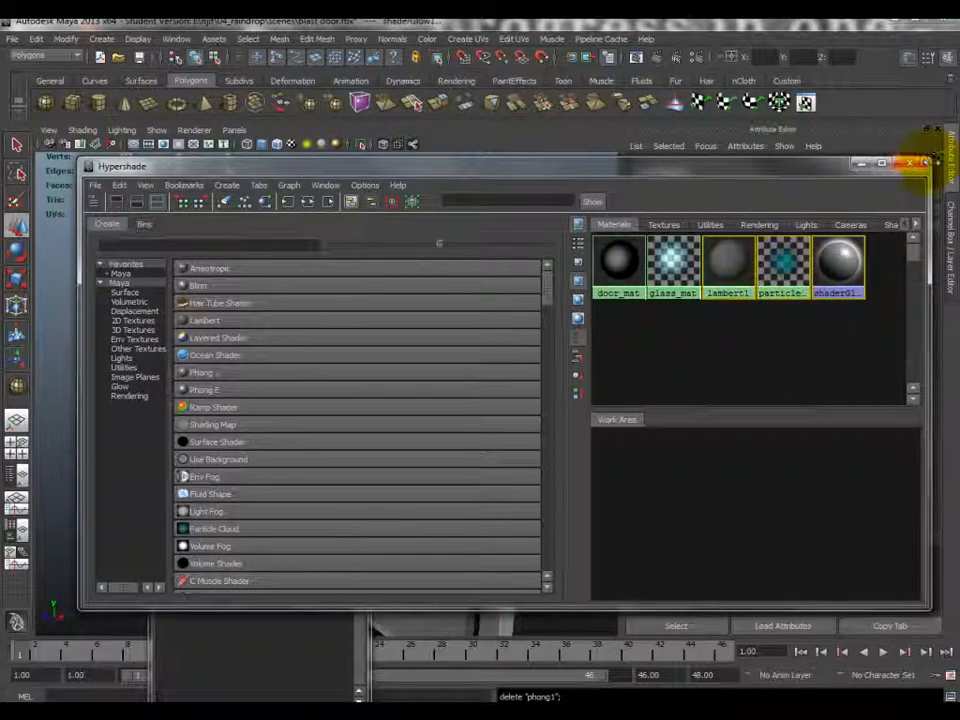
pyautogui.click(921, 165)
# - Rename glass1 as glass and select the door mesh
pyautogui.doubleClick(252, 373)
pyautogui.click(261, 373)
pyautogui.press('BackSpace')
pyautogui.press('Return')
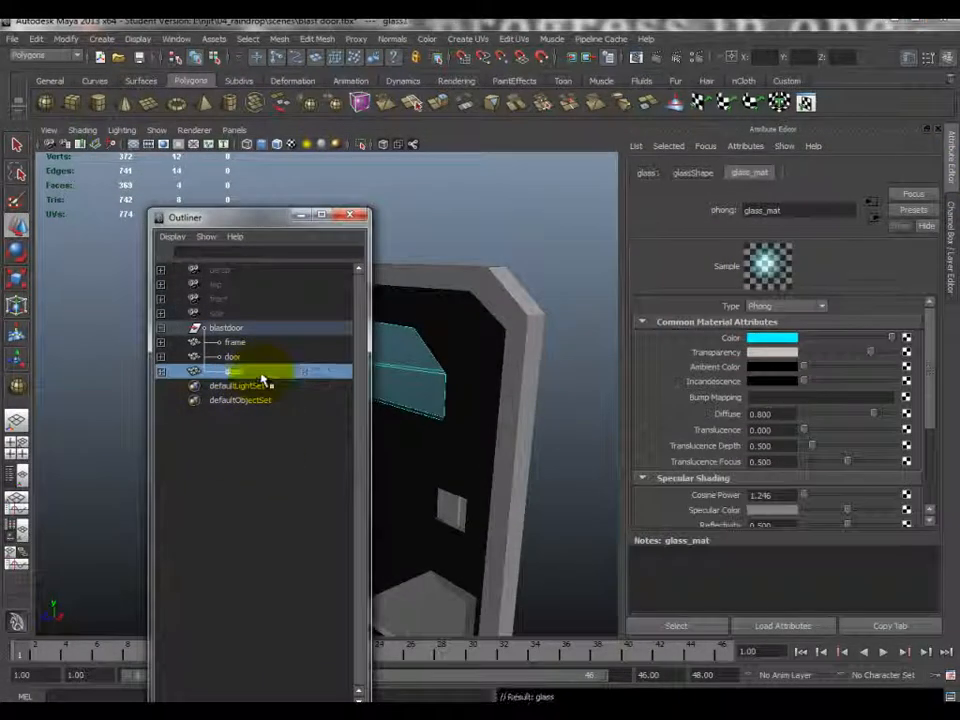
pyautogui.click(440, 441)
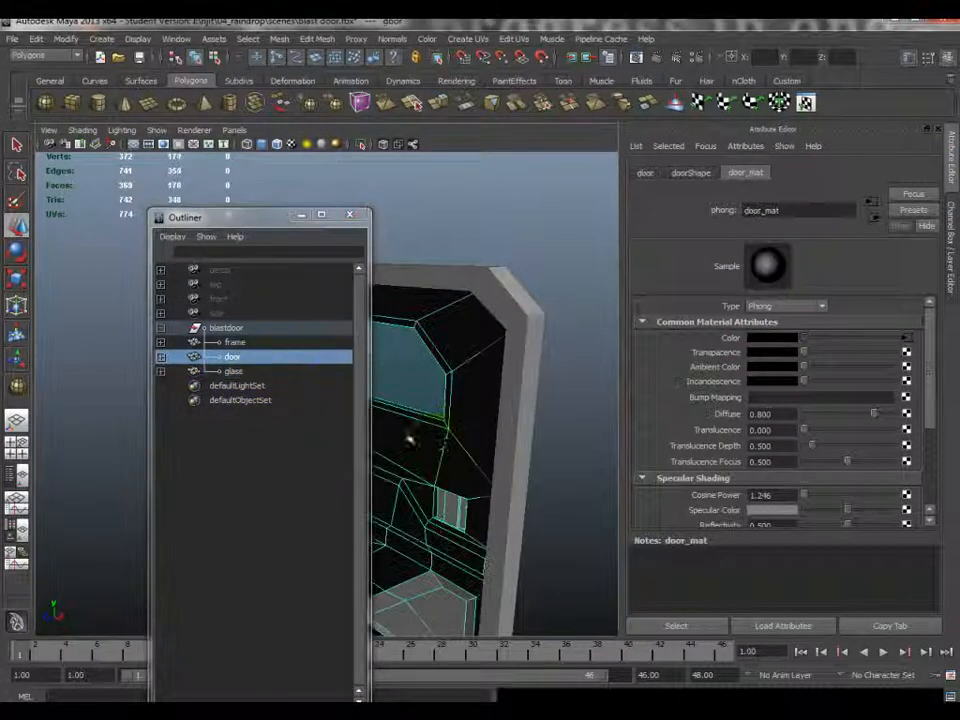
# - Move the Outliner clear of the model and isolate the selected door mesh in the viewport
pyautogui.moveTo(218, 228); pyautogui.dragTo(728, 235)
pyautogui.keyDown('alt'); pyautogui.moveTo(425, 432); pyautogui.dragTo(395, 440); pyautogui.keyUp('alt')
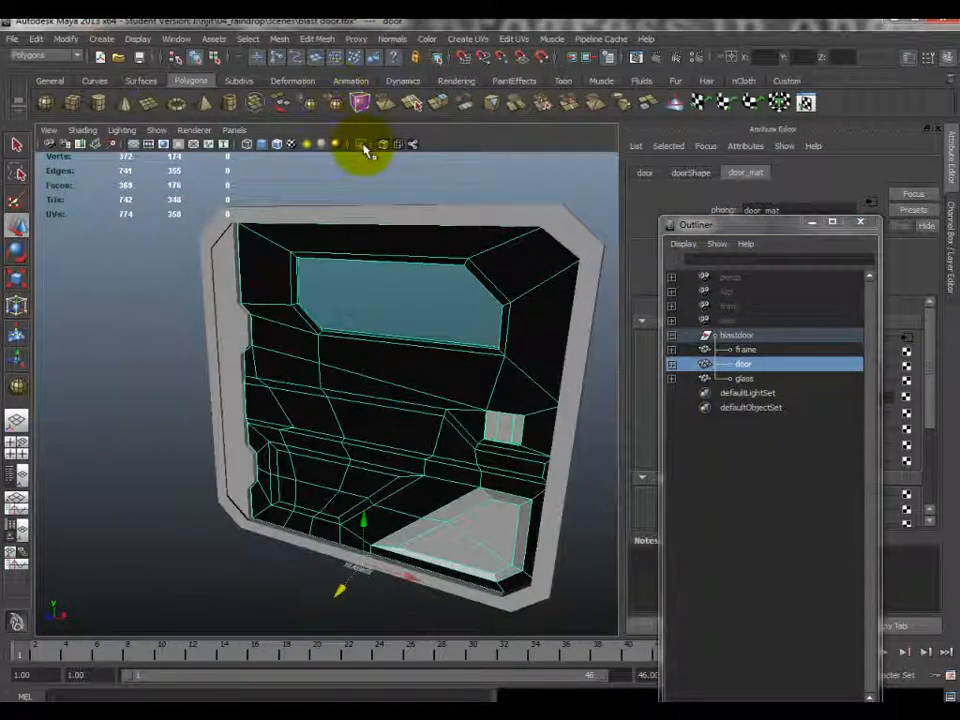
pyautogui.click(363, 145)
# - Select all faces of the door mesh and reverse their normals
pyautogui.keyDown('alt'); pyautogui.moveTo(467, 339); pyautogui.dragTo(505, 497); pyautogui.keyUp('alt')
pyautogui.keyDown('alt'); pyautogui.moveTo(505, 497); pyautogui.dragTo(332, 386, button='right'); pyautogui.keyUp('alt')
pyautogui.rightClick(333, 385)
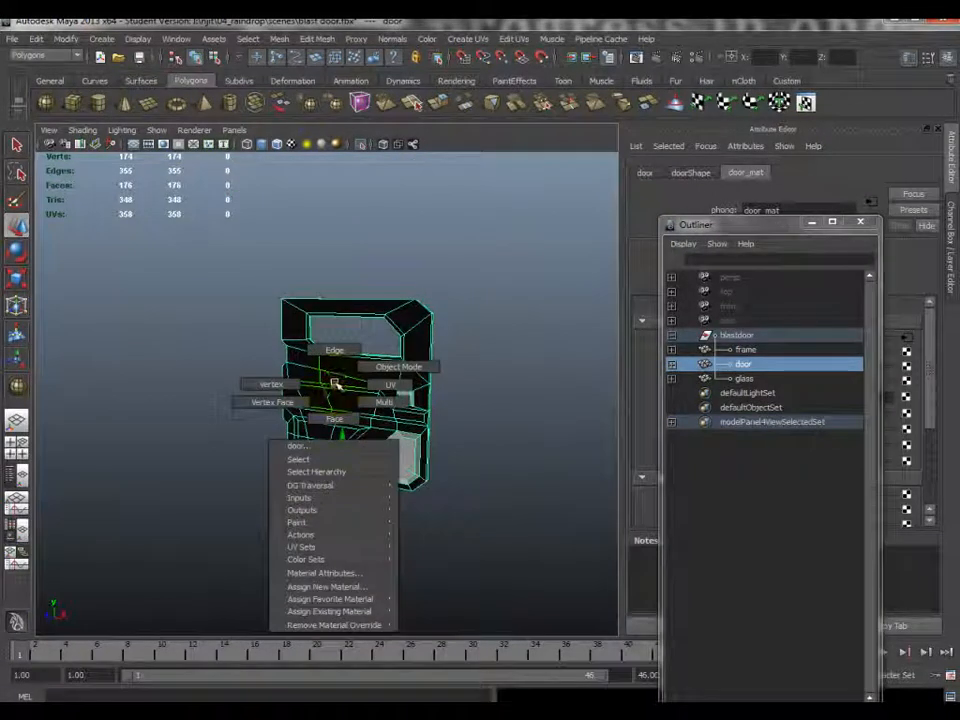
pyautogui.click(392, 39)
pyautogui.click(408, 147)
# - Select the black faces of the door's lower triangular panel and reverse their normals
pyautogui.keyDown('alt'); pyautogui.moveTo(386, 349); pyautogui.dragTo(432, 567, button='right'); pyautogui.keyUp('alt')
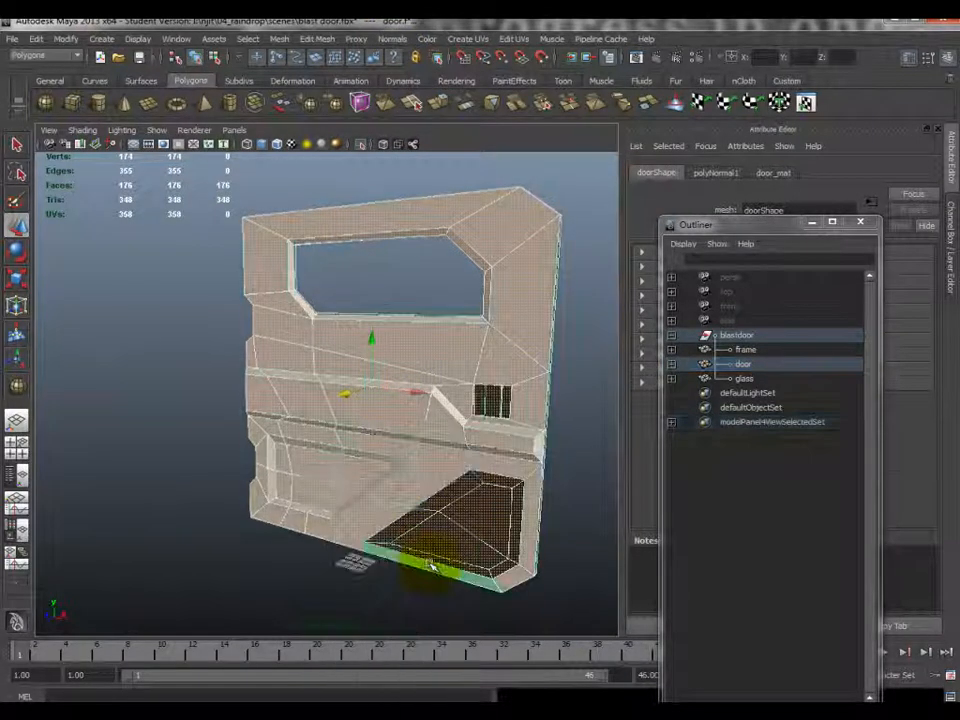
pyautogui.click(432, 567)
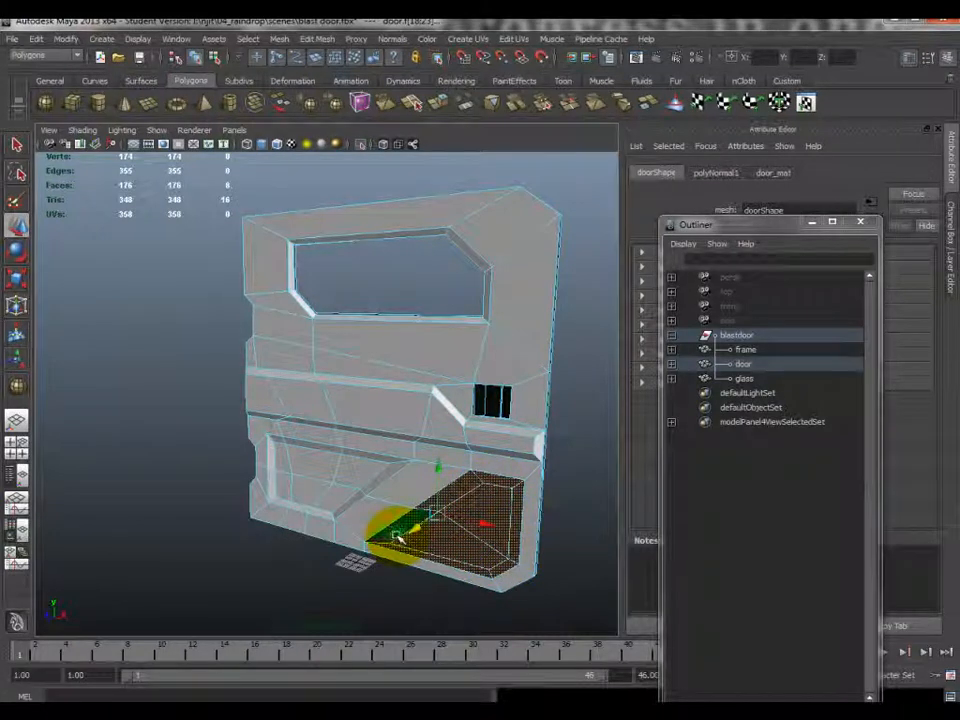
pyautogui.press('g')
# - Select the three black back faces of the small rectangular recess, reverse their normals and clear the selection
pyautogui.keyDown('alt'); pyautogui.moveTo(525, 422); pyautogui.dragTo(510, 418); pyautogui.keyUp('alt')
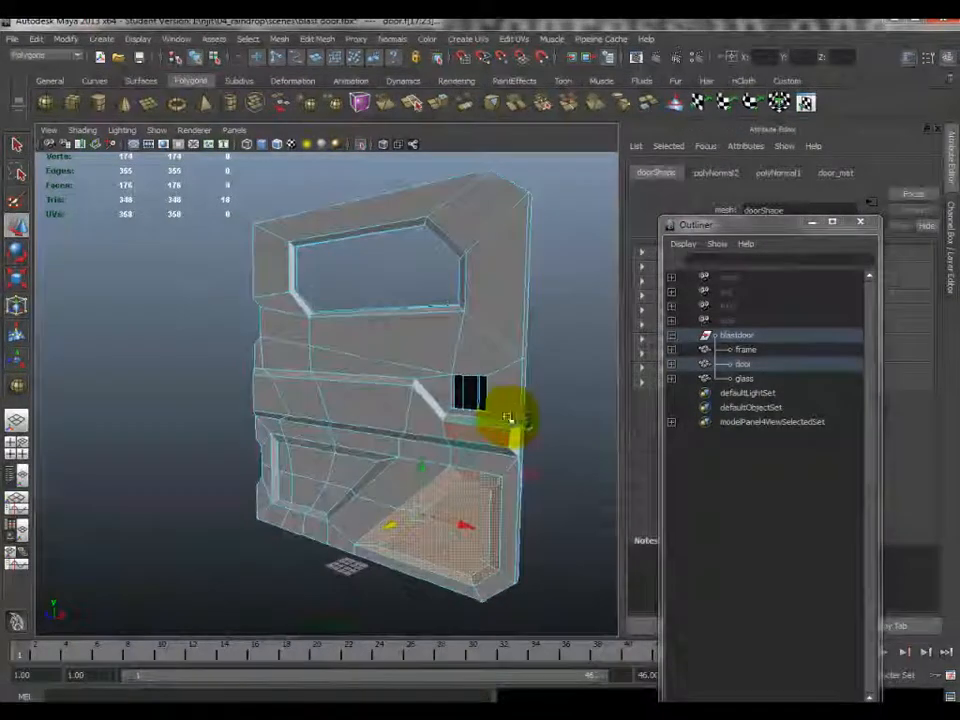
pyautogui.scroll(5, 509, 417)
pyautogui.keyDown('alt'); pyautogui.moveTo(508, 416); pyautogui.dragTo(300, 434, button='middle'); pyautogui.keyUp('alt')
pyautogui.click(397, 424)
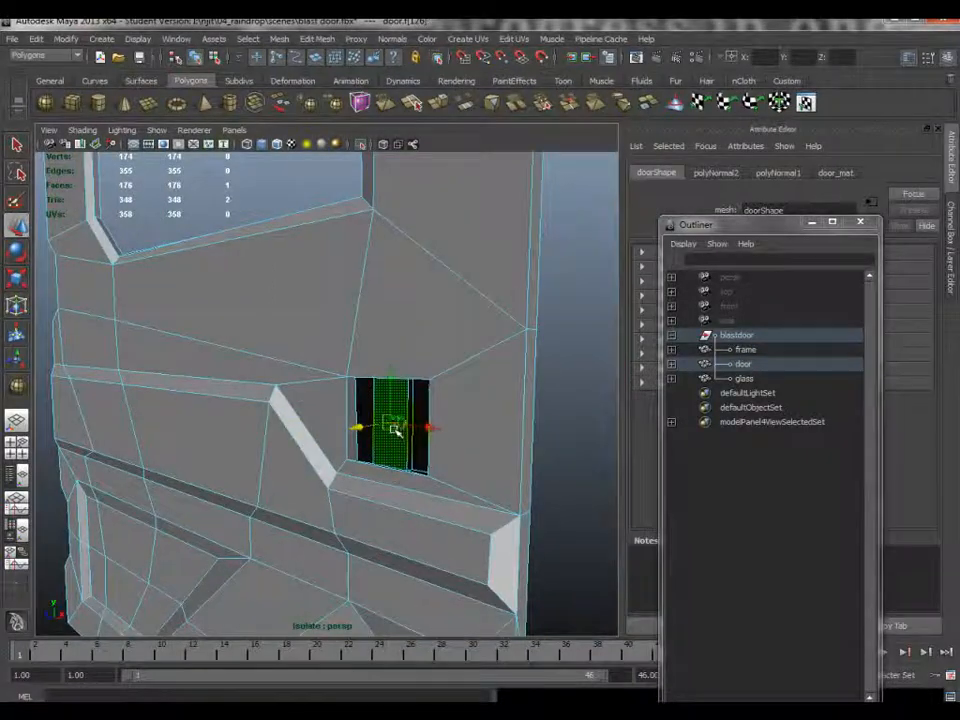
pyautogui.keyDown('alt'); pyautogui.moveTo(399, 428); pyautogui.dragTo(417, 429); pyautogui.keyUp('alt')
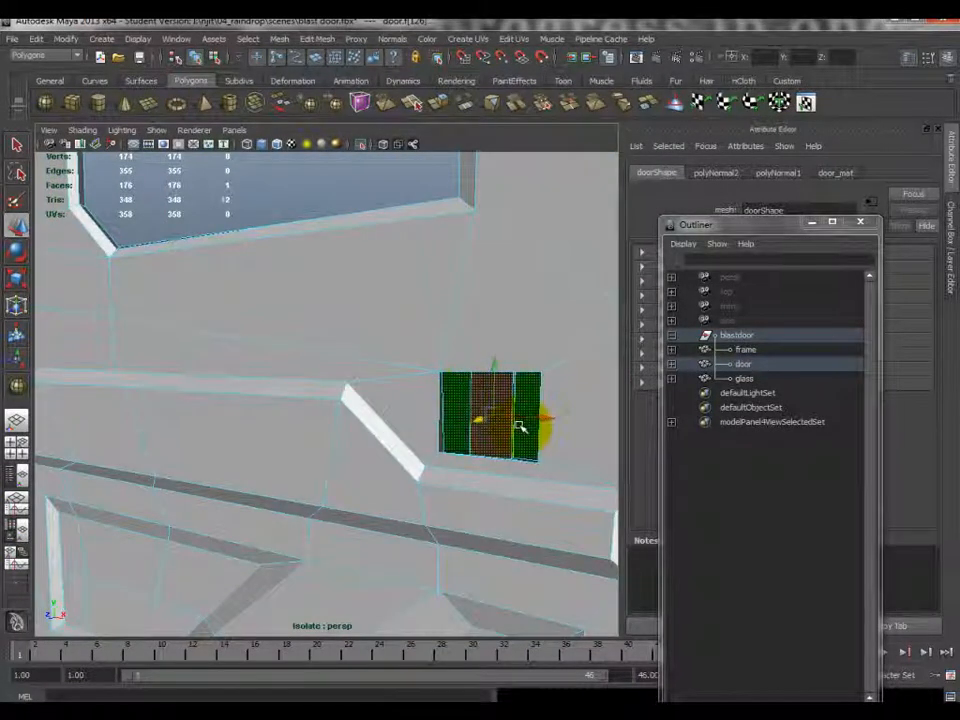
pyautogui.scroll(-5, 530, 440)
pyautogui.click(542, 452)
pyautogui.keyDown('alt'); pyautogui.moveTo(484, 454); pyautogui.dragTo(501, 450); pyautogui.keyUp('alt')
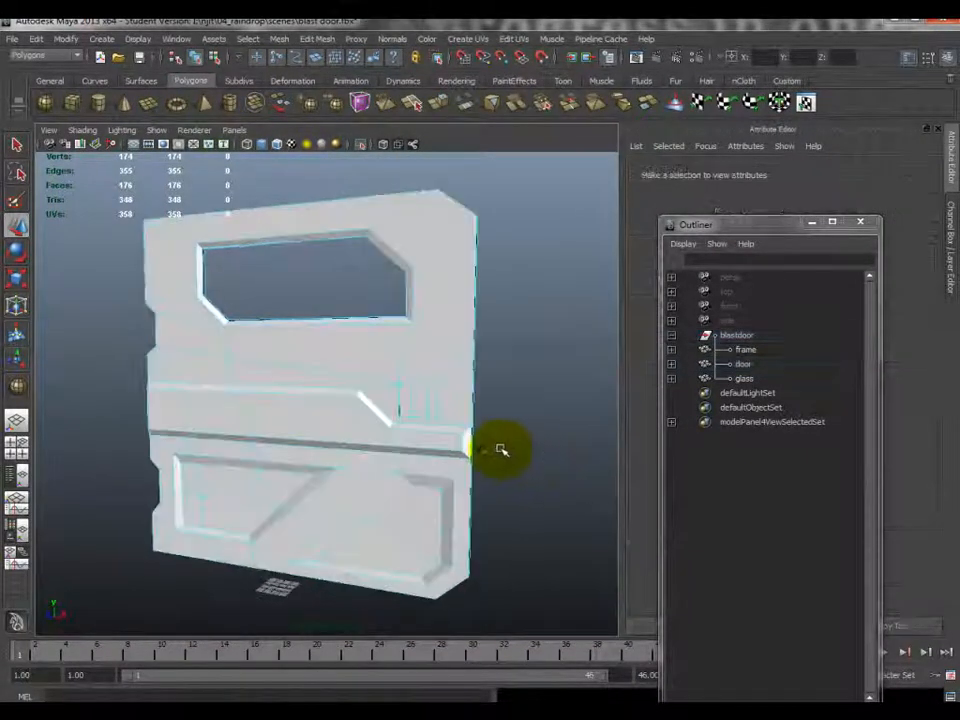
# - Select the black faces along the bottom edge inside the small rectangular recess
pyautogui.scroll(7, 496, 447)
pyautogui.keyDown('alt'); pyautogui.moveTo(490, 443); pyautogui.dragTo(334, 439, button='middle'); pyautogui.keyUp('alt')
pyautogui.keyDown('alt'); pyautogui.moveTo(334, 439); pyautogui.dragTo(347, 446); pyautogui.keyUp('alt')
pyautogui.keyDown('alt'); pyautogui.moveTo(369, 446); pyautogui.dragTo(355, 370, button='middle'); pyautogui.keyUp('alt')
pyautogui.scroll(2, 318, 375)
pyautogui.click(317, 364)
pyautogui.scroll(5, 326, 369)
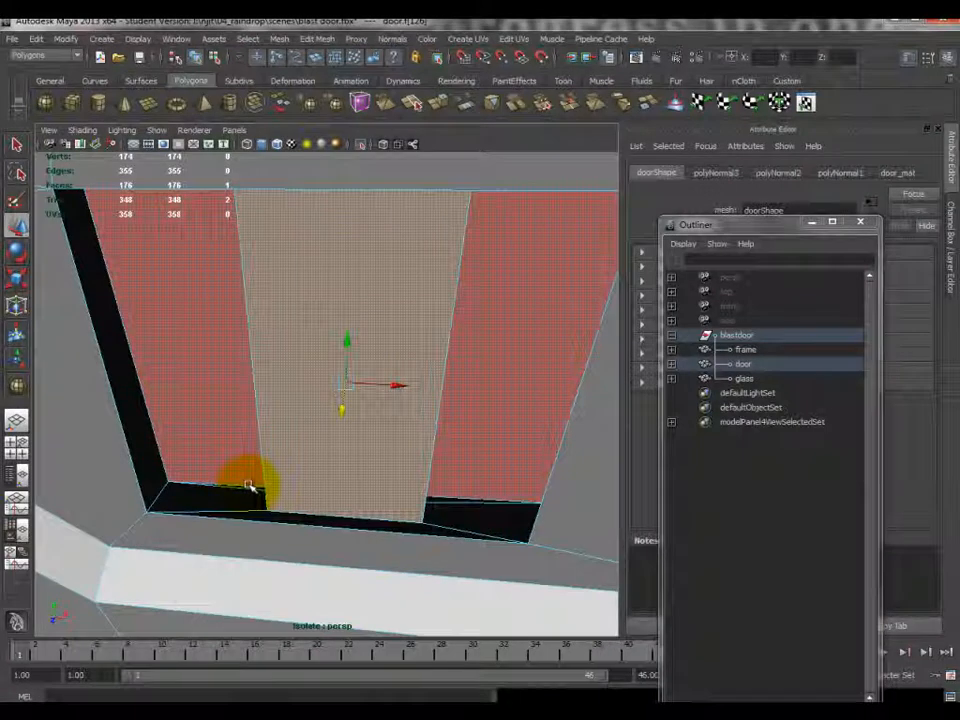
pyautogui.press('Delete')
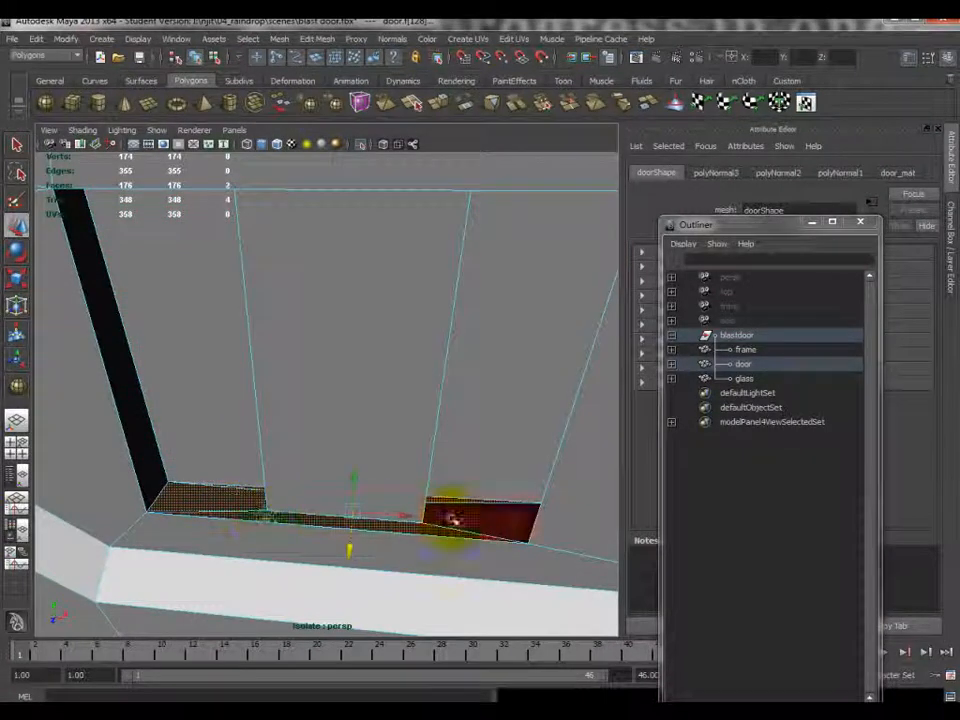
# - Reverse the normals of the narrow faces along the bottom and top of the door's recess
pyautogui.keyDown('alt'); pyautogui.moveTo(477, 523); pyautogui.dragTo(383, 408); pyautogui.keyUp('alt')
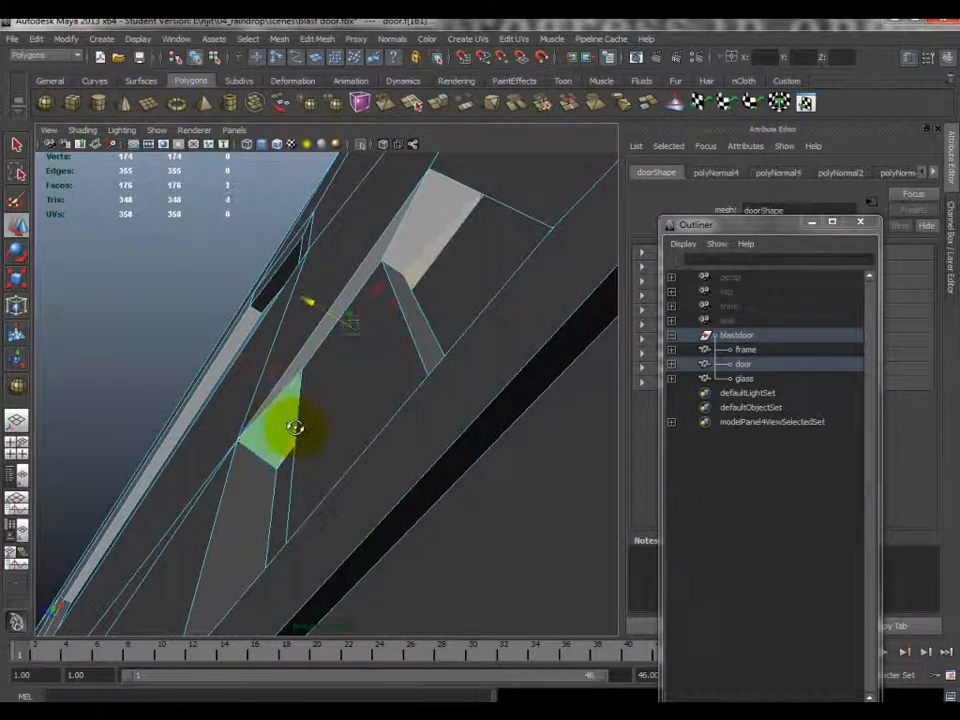
pyautogui.keyDown('alt'); pyautogui.moveTo(290, 428); pyautogui.dragTo(388, 459); pyautogui.keyUp('alt')
pyautogui.rightClick(388, 459)
pyautogui.moveTo(437, 433); pyautogui.dragTo(441, 436, button='right')
pyautogui.keyDown('alt'); pyautogui.moveTo(441, 436); pyautogui.dragTo(434, 472); pyautogui.keyUp('alt')
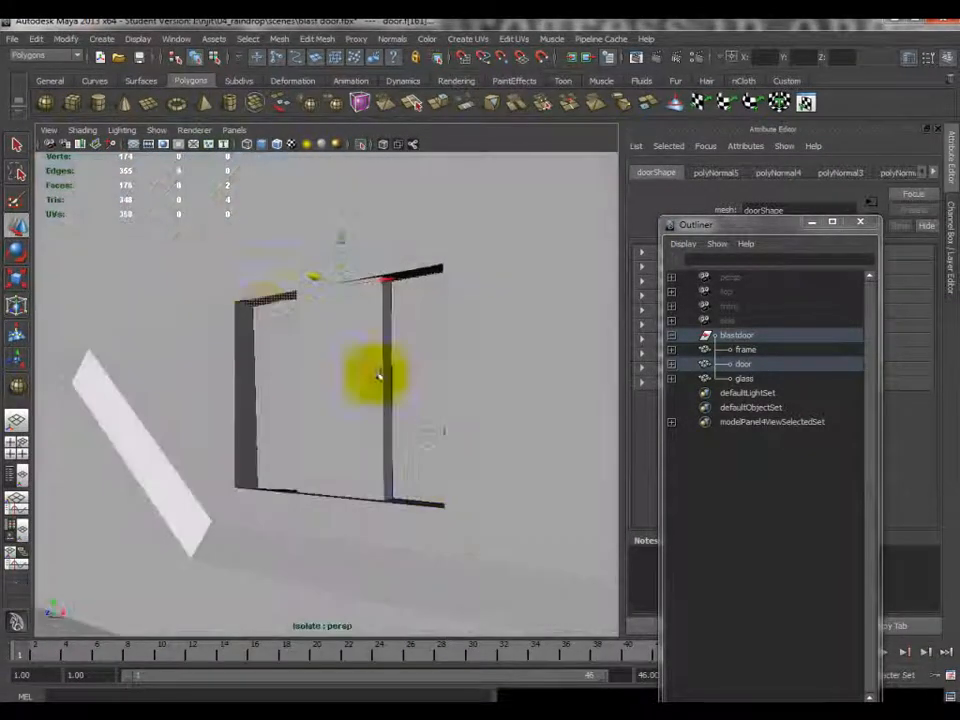
pyautogui.keyDown('alt'); pyautogui.moveTo(354, 474); pyautogui.dragTo(366, 311); pyautogui.keyUp('alt')
pyautogui.scroll(-5, 287, 478)
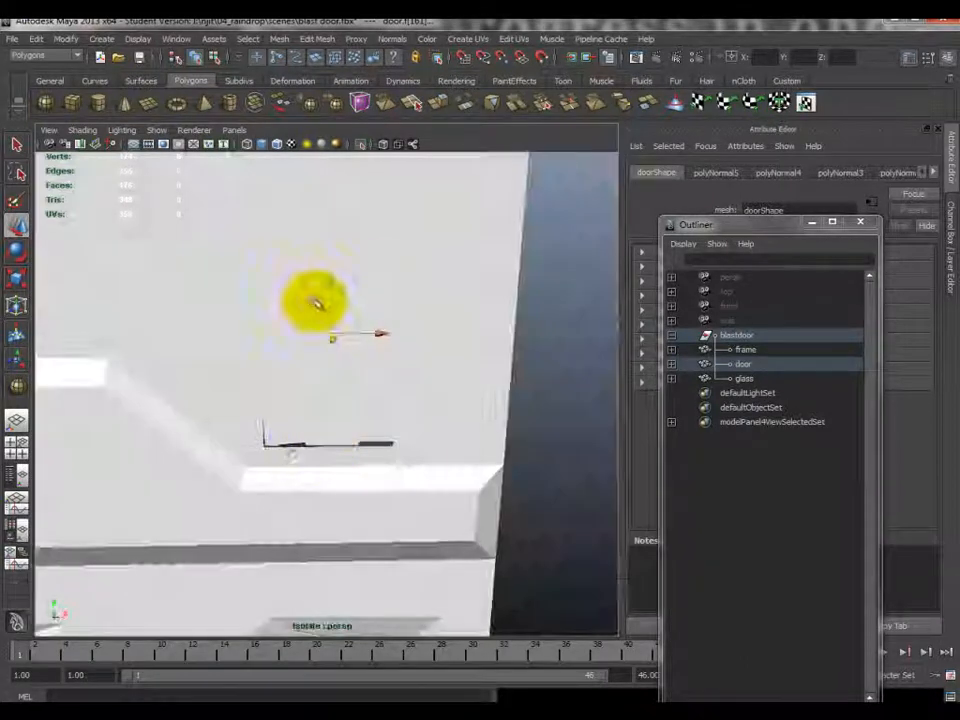
# - Select the recess's back face from the rear of the door and reverse its normal
pyautogui.keyDown('alt'); pyautogui.moveTo(508, 410); pyautogui.dragTo(331, 412); pyautogui.keyUp('alt')
pyautogui.click(331, 403)
pyautogui.moveTo(332, 503); pyautogui.dragTo(330, 516, button='right')
pyautogui.keyDown('alt'); pyautogui.moveTo(376, 478); pyautogui.dragTo(358, 225); pyautogui.keyUp('alt')
pyautogui.click(357, 233)
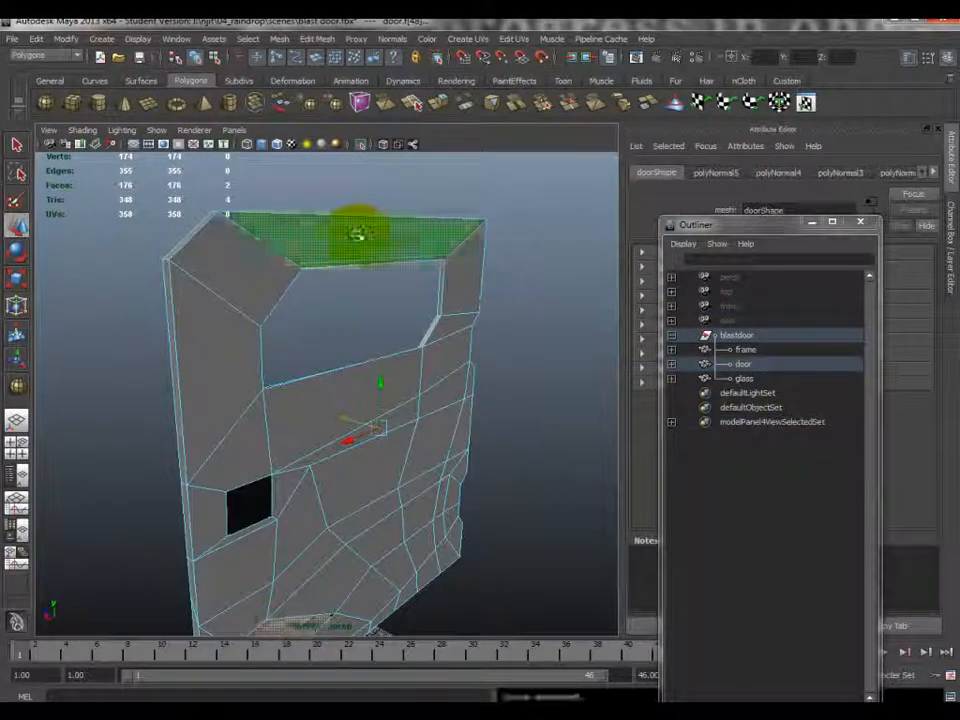
pyautogui.scroll(-3, 484, 431)
pyautogui.click(484, 431)
pyautogui.keyDown('alt'); pyautogui.moveTo(420, 469); pyautogui.dragTo(320, 460); pyautogui.keyUp('alt')
pyautogui.click(290, 463)
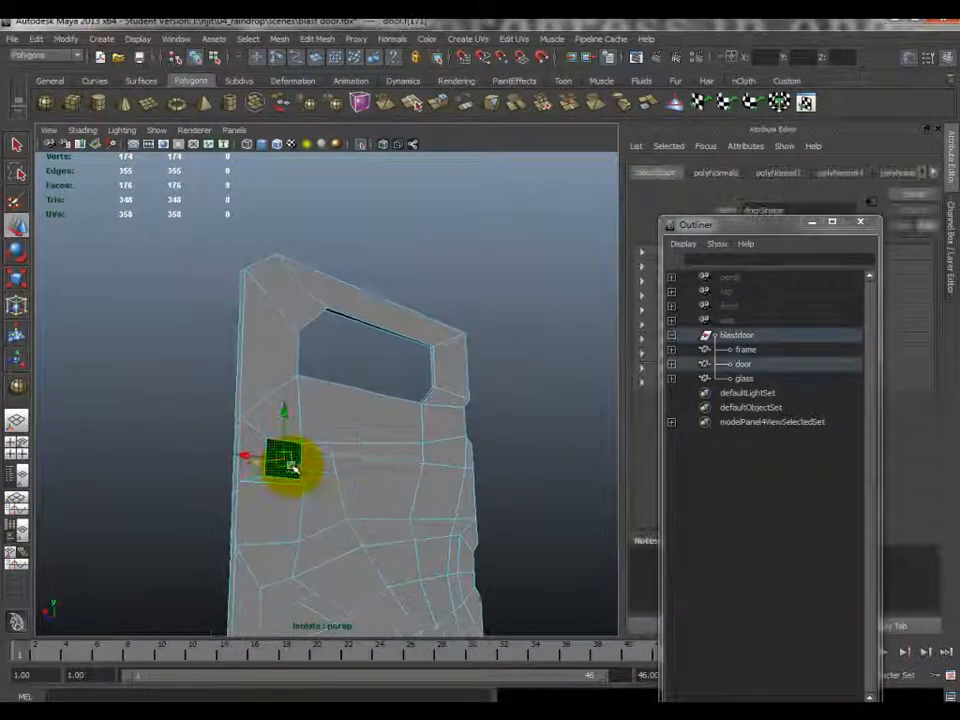
# - Reselect the back face through the recess's two slots from the front and reverse its normal again
pyautogui.click(196, 543)
pyautogui.keyDown('alt'); pyautogui.moveTo(205, 535); pyautogui.dragTo(424, 549); pyautogui.keyUp('alt')
pyautogui.scroll(5, 436, 550)
pyautogui.keyDown('alt'); pyautogui.moveTo(428, 500); pyautogui.dragTo(442, 532); pyautogui.keyUp('alt')
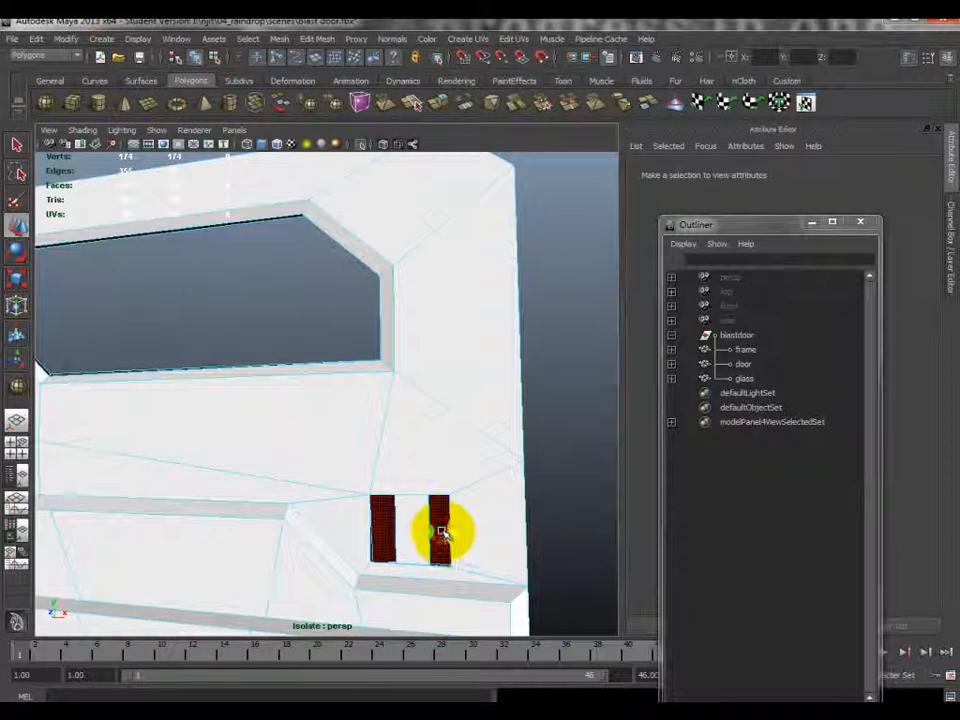
pyautogui.click(440, 530)
pyautogui.keyDown('alt'); pyautogui.moveTo(549, 504); pyautogui.dragTo(283, 530); pyautogui.keyUp('alt')
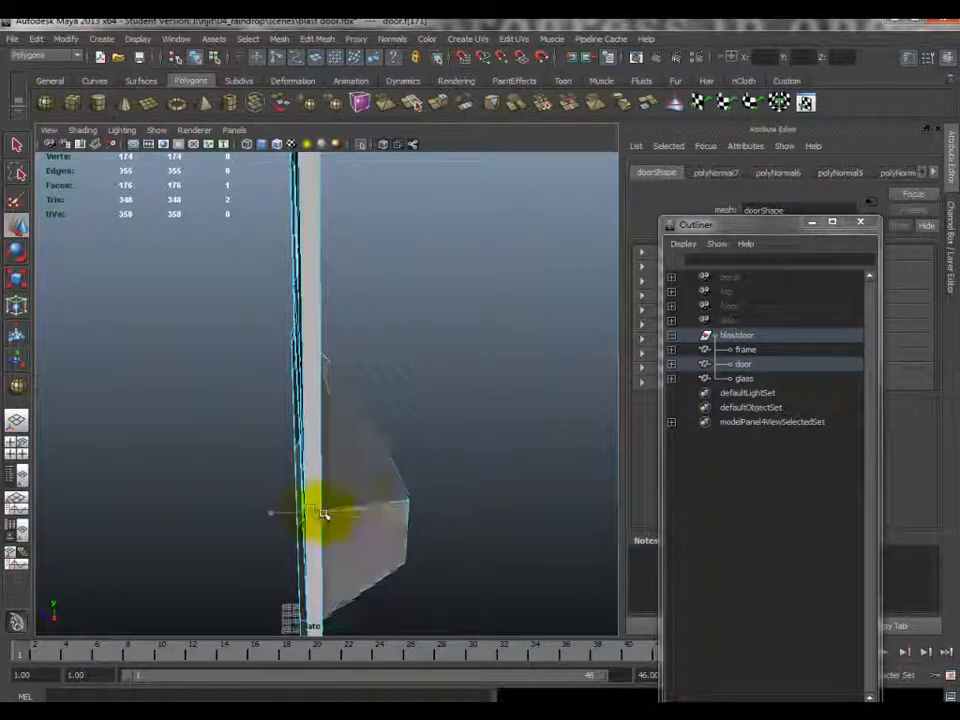
# - Clear the face selection and examine the shading of the recess's two slots from the side and front
pyautogui.keyDown('alt'); pyautogui.moveTo(353, 507); pyautogui.dragTo(455, 514); pyautogui.keyUp('alt')
pyautogui.keyDown('alt'); pyautogui.moveTo(318, 480); pyautogui.dragTo(378, 408); pyautogui.keyUp('alt')
pyautogui.scroll(4, 444, 422)
pyautogui.moveTo(399, 396); pyautogui.dragTo(426, 388, button='right')
pyautogui.scroll(-5, 409, 424)
pyautogui.click(416, 431)
pyautogui.keyDown('alt'); pyautogui.moveTo(416, 431); pyautogui.dragTo(452, 422); pyautogui.keyUp('alt')
pyautogui.scroll(5, 439, 424)
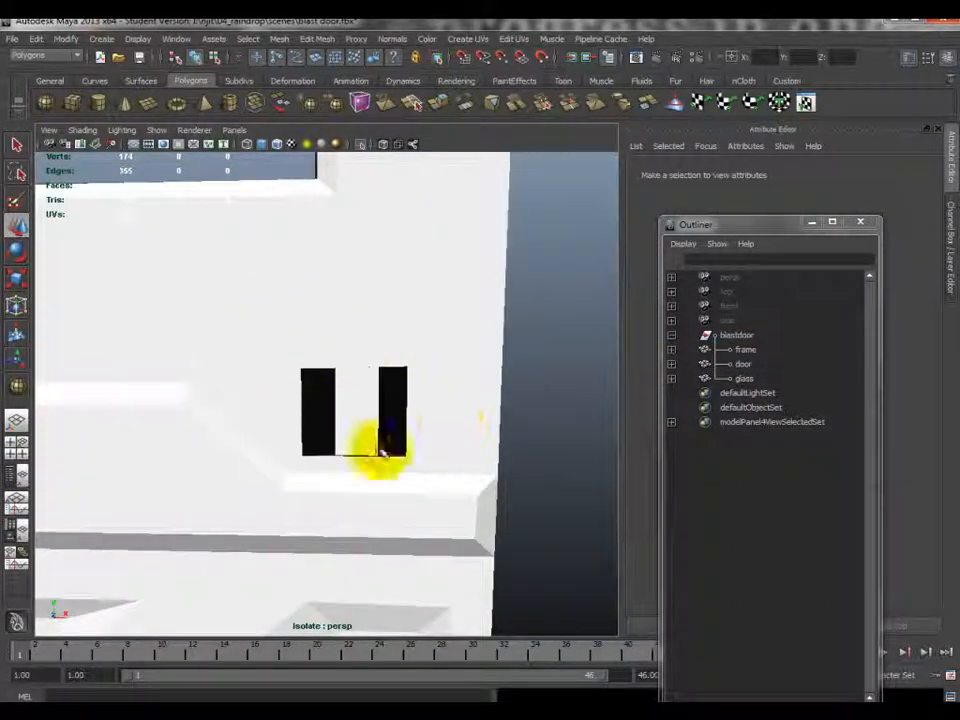
# - Try reversing the recess's back face once more and check the shading from the rear of the door
pyautogui.moveTo(391, 407); pyautogui.dragTo(390, 422, button='right')
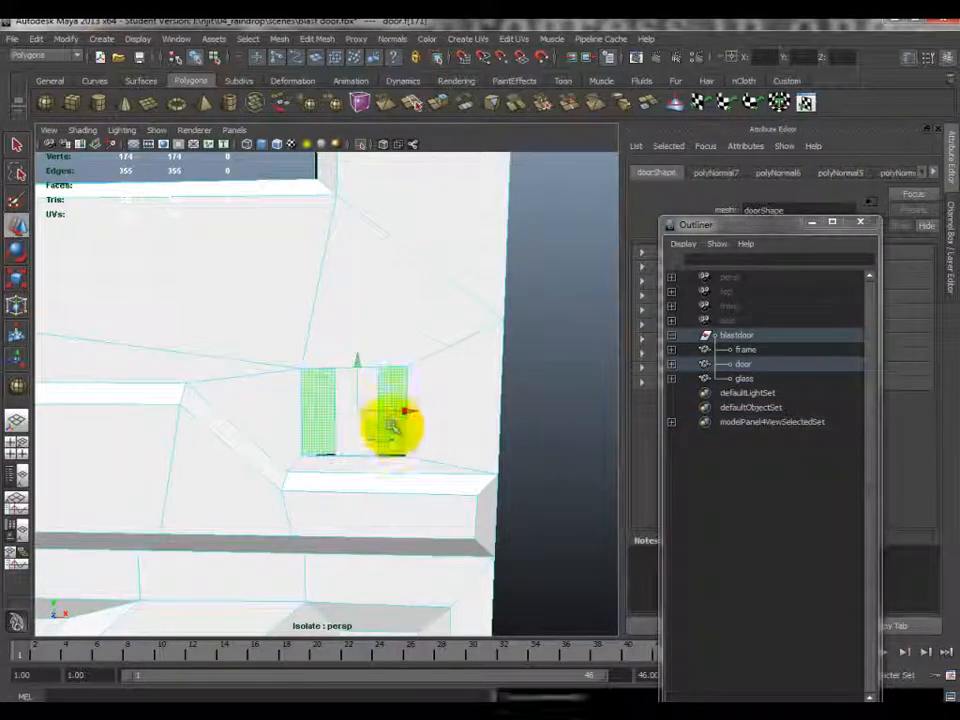
pyautogui.keyDown('alt'); pyautogui.moveTo(490, 443); pyautogui.dragTo(354, 433); pyautogui.keyUp('alt')
pyautogui.keyDown('alt'); pyautogui.moveTo(441, 428); pyautogui.dragTo(300, 429); pyautogui.keyUp('alt')
pyautogui.click(471, 575)
pyautogui.click(288, 380)
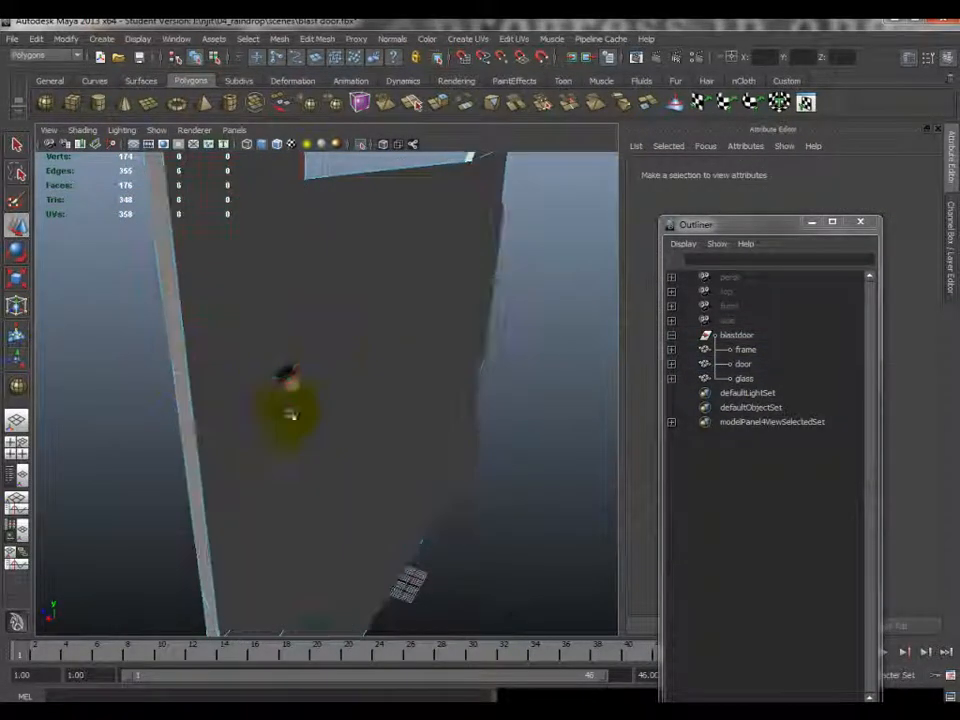
pyautogui.click(313, 424)
pyautogui.keyDown('alt'); pyautogui.moveTo(313, 424); pyautogui.dragTo(163, 476); pyautogui.keyUp('alt')
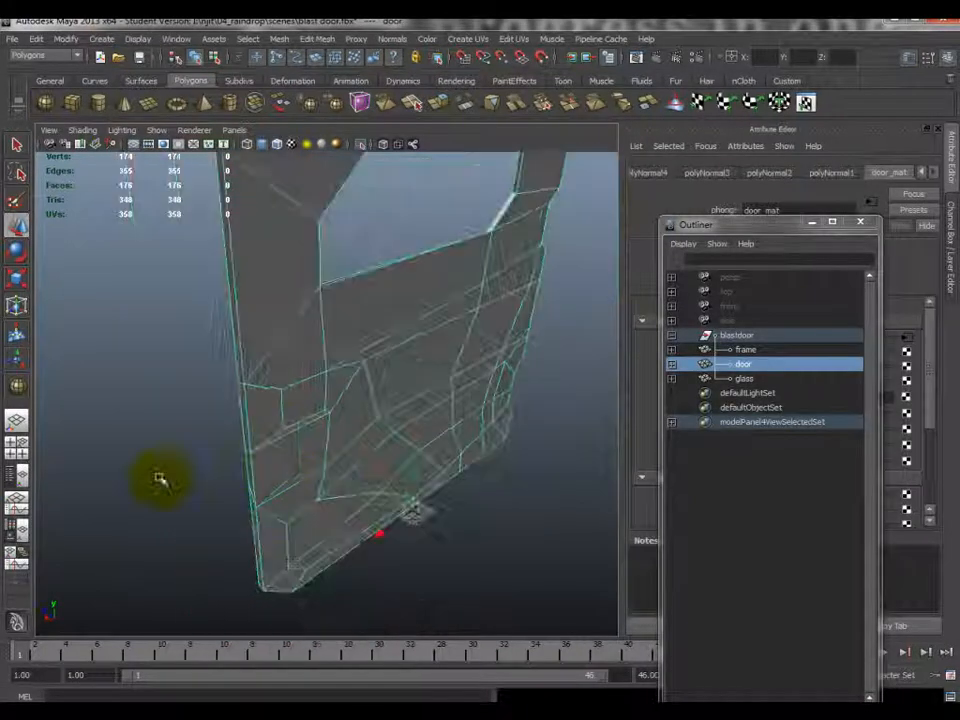
pyautogui.click(160, 477)
pyautogui.keyDown('alt'); pyautogui.moveTo(311, 509); pyautogui.dragTo(278, 492); pyautogui.keyUp('alt')
pyautogui.keyDown('alt'); pyautogui.moveTo(319, 342); pyautogui.dragTo(343, 285); pyautogui.keyUp('alt')
pyautogui.keyDown('alt'); pyautogui.moveTo(343, 285); pyautogui.dragTo(362, 428, button='right'); pyautogui.keyUp('alt')
pyautogui.keyDown('alt'); pyautogui.moveTo(320, 355); pyautogui.dragTo(390, 351); pyautogui.keyUp('alt')
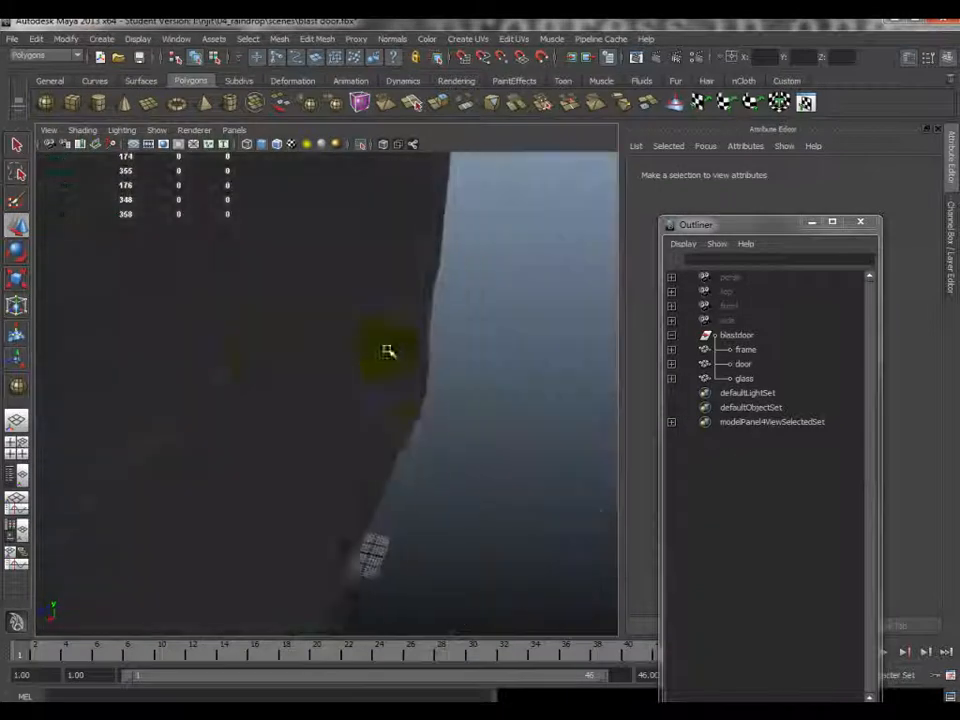
pyautogui.keyDown('alt'); pyautogui.moveTo(254, 365); pyautogui.dragTo(302, 354); pyautogui.keyUp('alt')
pyautogui.click(273, 369)
# - Undo the last normal reversal on the recess's back face
pyautogui.hotkey('ctrl', 'z')
pyautogui.hotkey('ctrl', 'z')
pyautogui.hotkey('ctrl', 'z')
pyautogui.hotkey('ctrl', 'z')
pyautogui.hotkey('ctrl', 'z')
pyautogui.hotkey('ctrl', 'z')
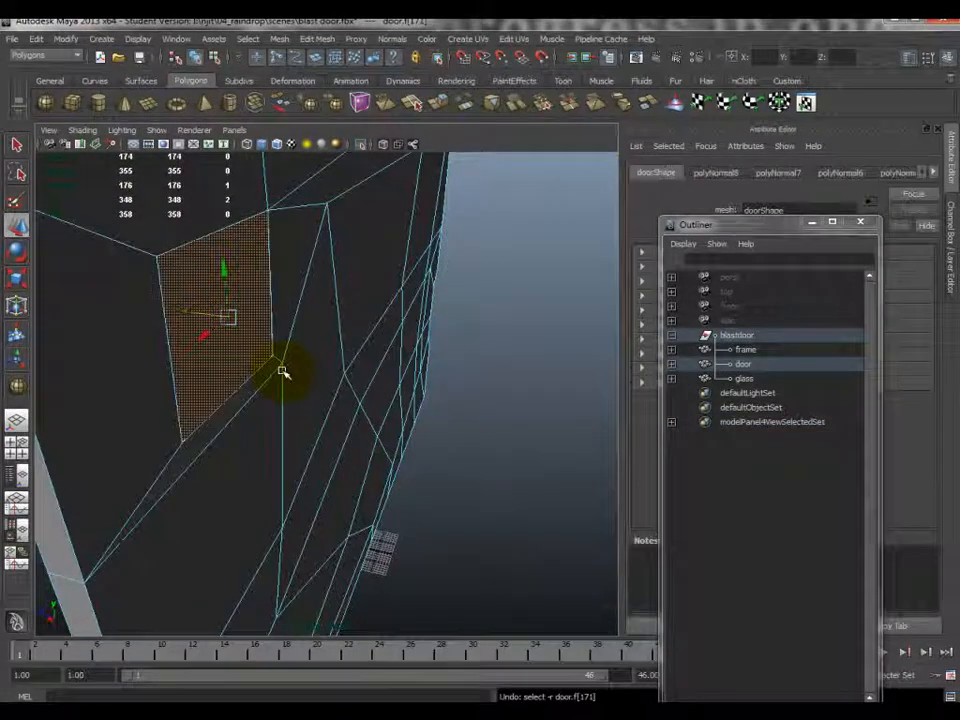
pyautogui.hotkey('ctrl', 'z')
pyautogui.hotkey('ctrl', 'z')
# - Examine how the recess's back face sits within the door's thickness, viewing it from the rear and side
pyautogui.click(282, 371)
pyautogui.keyDown('alt'); pyautogui.moveTo(282, 371); pyautogui.dragTo(381, 326); pyautogui.keyUp('alt')
pyautogui.rightClick(390, 320)
pyautogui.click(390, 321)
pyautogui.click(398, 355)
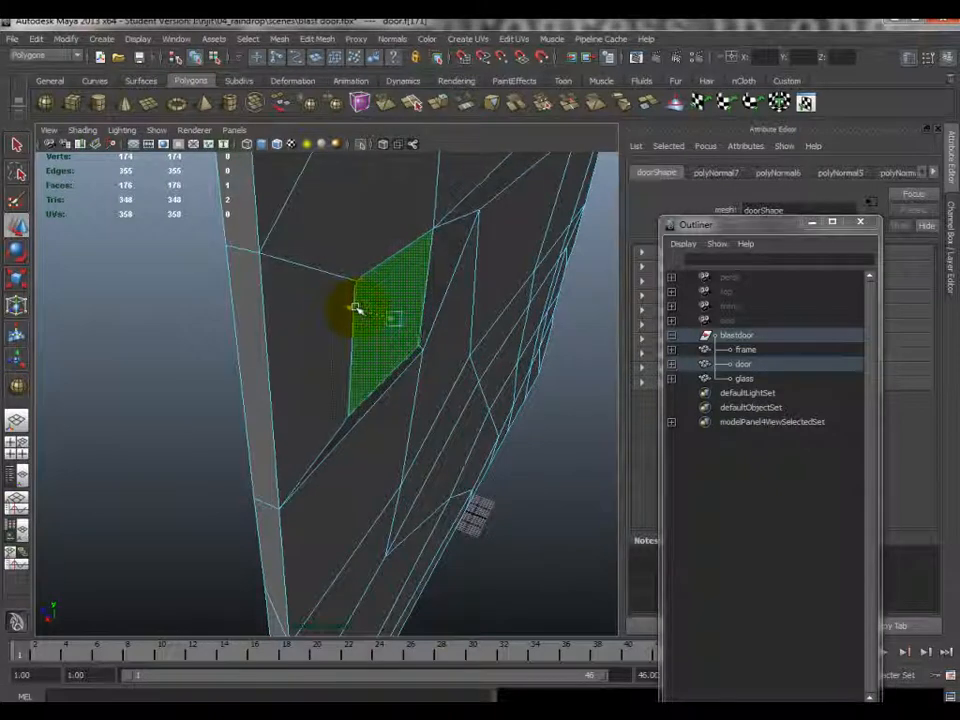
pyautogui.keyDown('alt'); pyautogui.moveTo(355, 308); pyautogui.dragTo(419, 317); pyautogui.keyUp('alt')
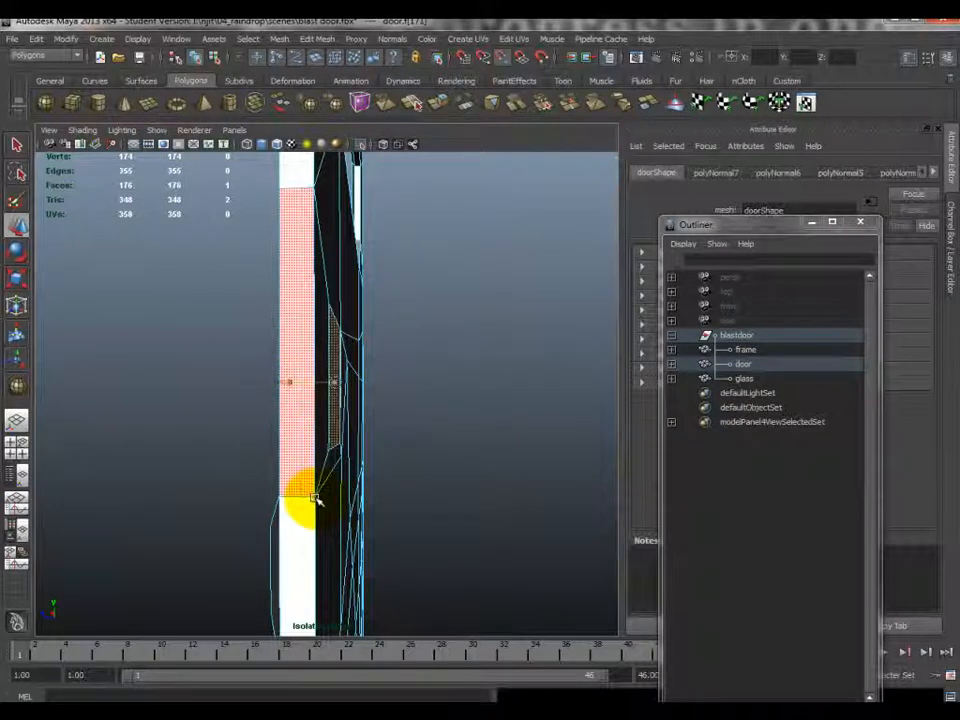
pyautogui.keyDown('alt'); pyautogui.moveTo(391, 482); pyautogui.dragTo(386, 440); pyautogui.keyUp('alt')
pyautogui.moveTo(386, 440); pyautogui.dragTo(438, 429, button='right')
pyautogui.scroll(-5, 444, 432)
pyautogui.click(489, 478)
pyautogui.keyDown('alt'); pyautogui.moveTo(489, 478); pyautogui.dragTo(426, 453); pyautogui.keyUp('alt')
pyautogui.keyDown('alt'); pyautogui.moveTo(426, 453); pyautogui.dragTo(387, 452, button='right'); pyautogui.keyUp('alt')
pyautogui.moveTo(358, 374)
pyautogui.keyDown('alt'); pyautogui.mouseDown()
pyautogui.moveTo(340, 412)
pyautogui.moveTo(350, 369)
pyautogui.mouseUp(); pyautogui.keyUp('alt')
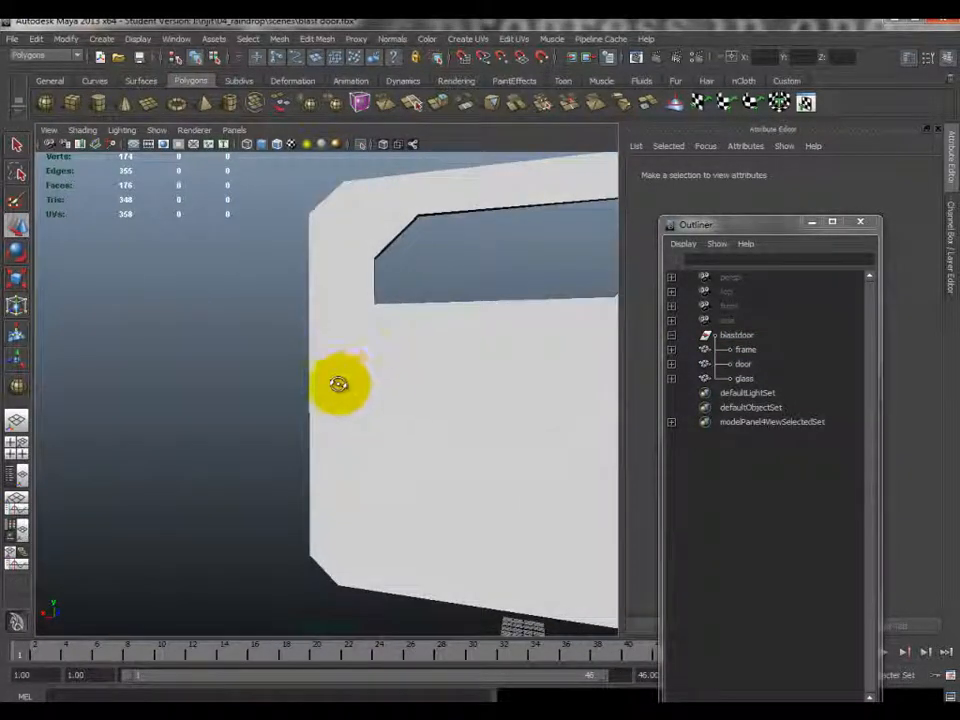
# - Select the faces of the central bar inside the recess and extract them from the door mesh
pyautogui.keyDown('alt'); pyautogui.moveTo(340, 386); pyautogui.dragTo(429, 394, button='right'); pyautogui.keyUp('alt')
pyautogui.keyDown('alt'); pyautogui.moveTo(429, 394); pyautogui.dragTo(305, 370); pyautogui.keyUp('alt')
pyautogui.scroll(7, 306, 388)
pyautogui.keyDown('alt'); pyautogui.moveTo(304, 388); pyautogui.dragTo(302, 413, button='middle'); pyautogui.keyUp('alt')
pyautogui.keyDown('alt'); pyautogui.moveTo(302, 413); pyautogui.dragTo(366, 411); pyautogui.keyUp('alt')
pyautogui.keyDown('alt'); pyautogui.moveTo(366, 411); pyautogui.dragTo(442, 417, button='middle'); pyautogui.keyUp('alt')
pyautogui.scroll(5, 388, 416)
pyautogui.keyDown('alt'); pyautogui.moveTo(373, 414); pyautogui.dragTo(357, 385); pyautogui.keyUp('alt')
pyautogui.scroll(5, 397, 459)
pyautogui.moveTo(355, 385); pyautogui.dragTo(381, 440, button='right')
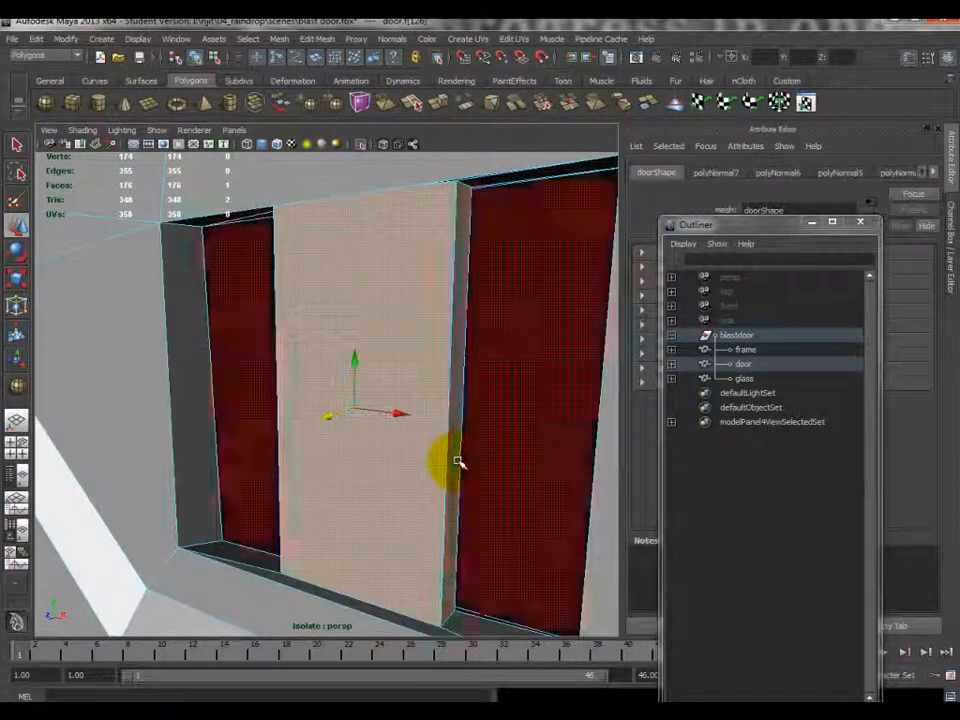
pyautogui.keyDown('shift'); pyautogui.click(456, 461); pyautogui.keyUp('shift')
pyautogui.scroll(-4, 450, 457)
pyautogui.keyDown('alt'); pyautogui.moveTo(446, 454); pyautogui.dragTo(467, 439); pyautogui.keyUp('alt')
pyautogui.click(281, 40)
pyautogui.click(291, 88)
# - Center the pivot of the extracted bar, polySurface3, and move it forward out of the recess
pyautogui.keyDown('alt'); pyautogui.moveTo(399, 386); pyautogui.dragTo(337, 403); pyautogui.keyUp('alt')
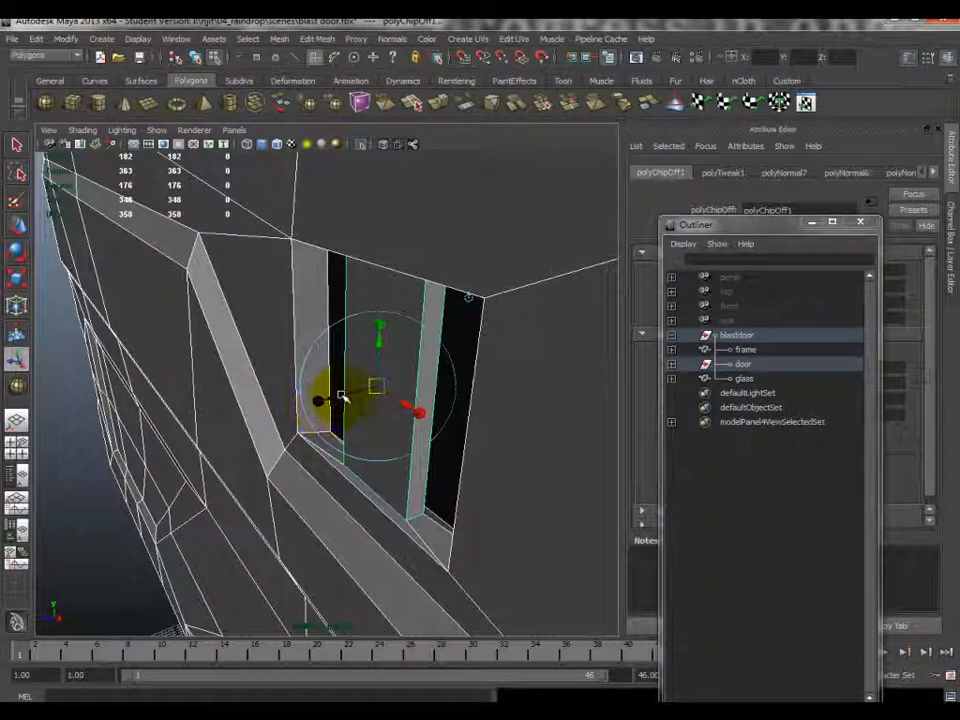
pyautogui.hotkey('ctrl', 'z')
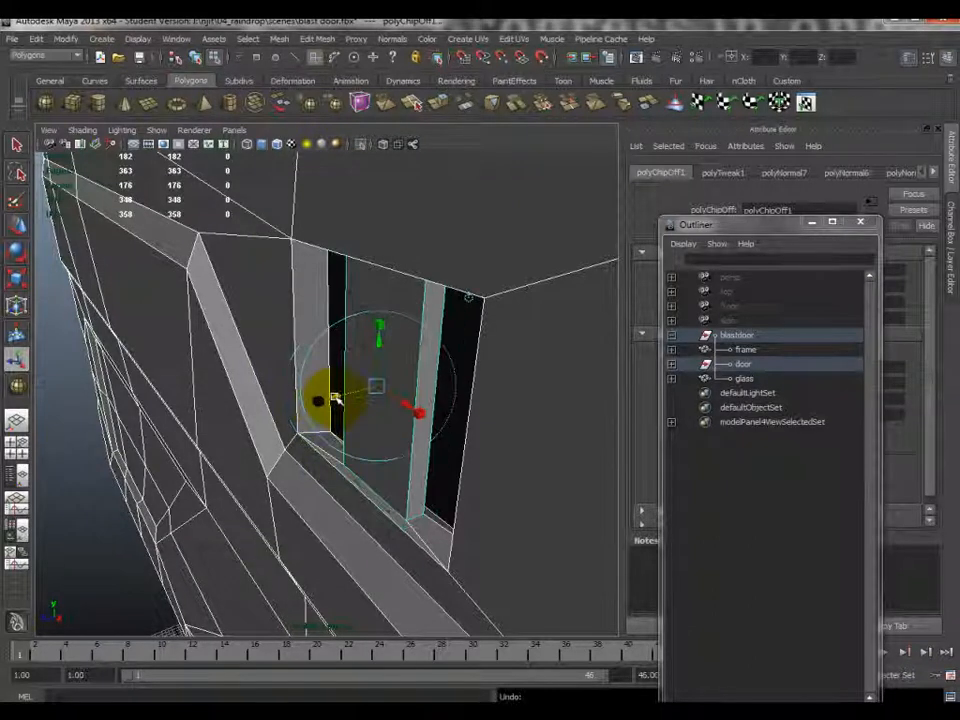
pyautogui.click(672, 365)
pyautogui.click(765, 394)
pyautogui.click(68, 40)
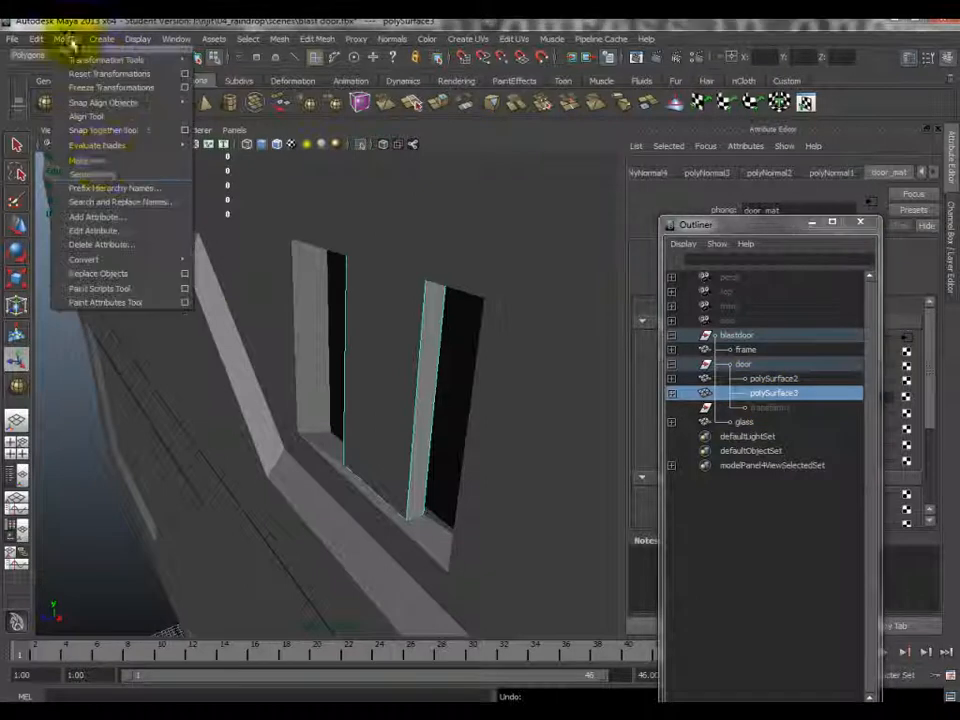
pyautogui.click(96, 175)
pyautogui.press('w')
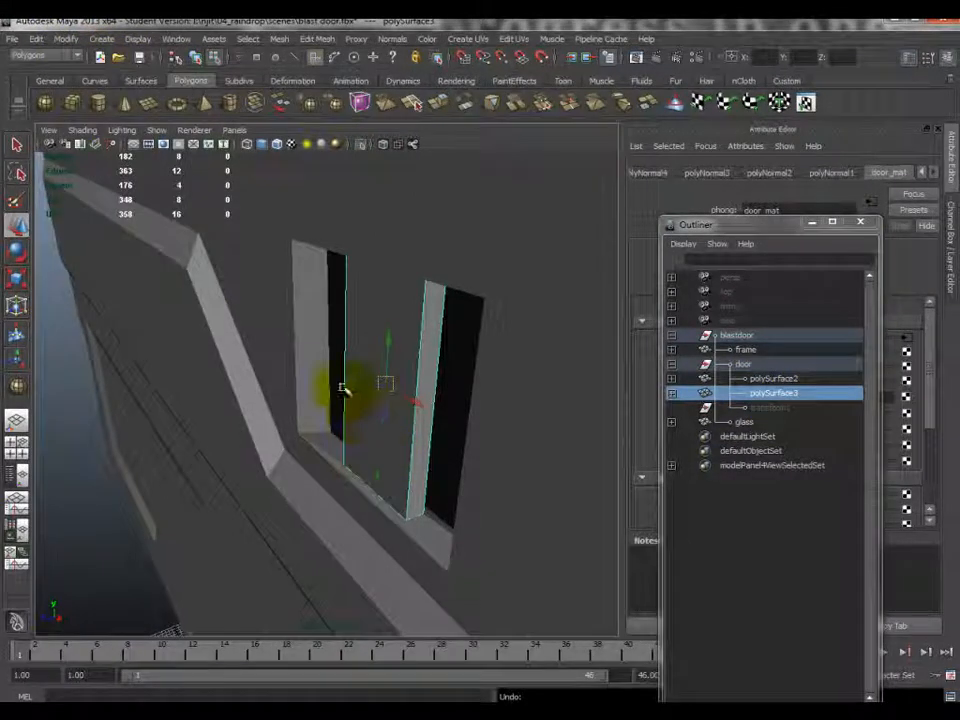
pyautogui.keyDown('alt'); pyautogui.moveTo(275, 420); pyautogui.dragTo(428, 461); pyautogui.keyUp('alt')
# - Select the back face of the recess on polySurface2 and extract it
pyautogui.moveTo(428, 461); pyautogui.dragTo(430, 482, button='right')
pyautogui.moveTo(403, 373); pyautogui.dragTo(403, 405, button='right')
pyautogui.click(404, 387)
pyautogui.click(280, 39)
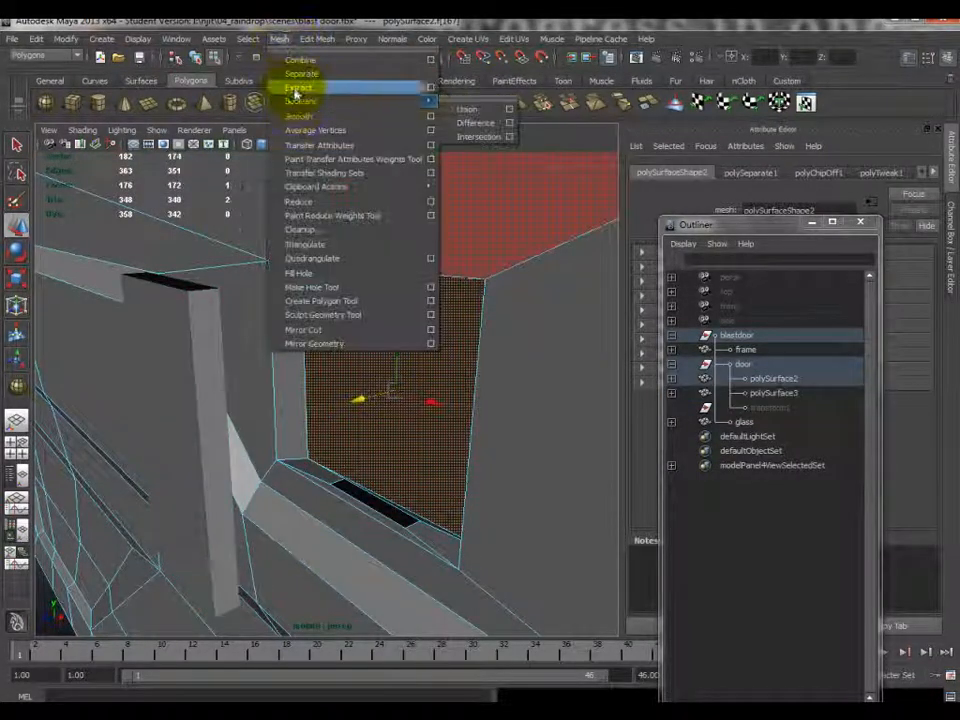
pyautogui.click(296, 82)
# - Select the extracted back face as an object and inspect it from the rear of the door
pyautogui.moveTo(392, 355); pyautogui.dragTo(434, 336, button='right')
pyautogui.click(412, 358)
pyautogui.keyDown('alt'); pyautogui.moveTo(403, 380); pyautogui.dragTo(200, 310); pyautogui.keyUp('alt')
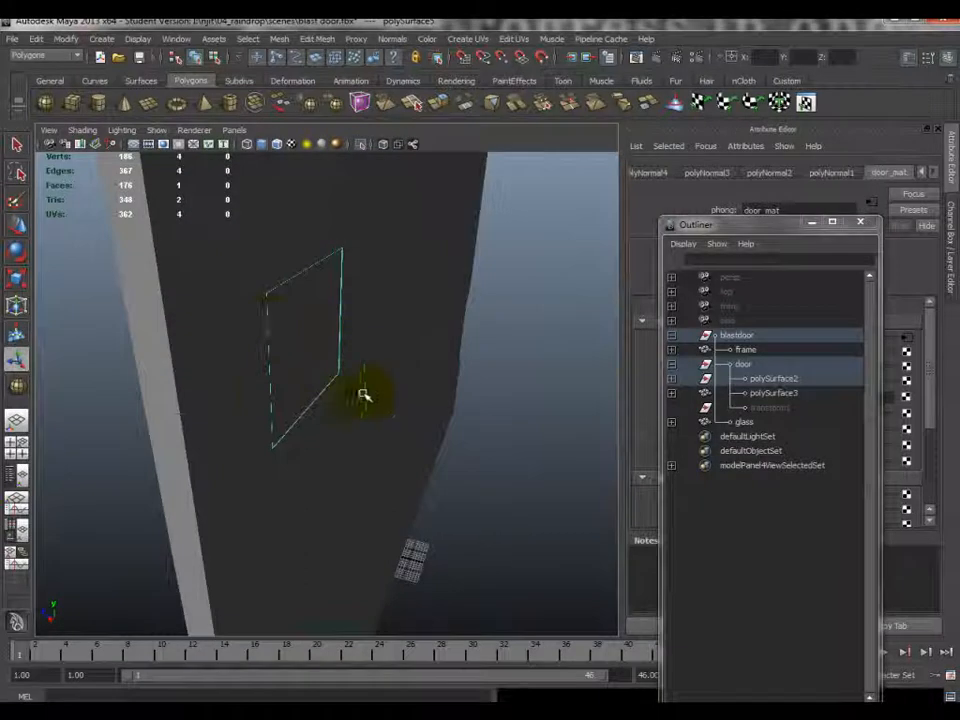
pyautogui.keyDown('alt'); pyautogui.moveTo(301, 326); pyautogui.dragTo(292, 428); pyautogui.keyUp('alt')
pyautogui.click(264, 330)
# - Switch the door mesh to edge selection and select the border edges around the back of the recess
pyautogui.moveTo(274, 386); pyautogui.dragTo(286, 444, button='right')
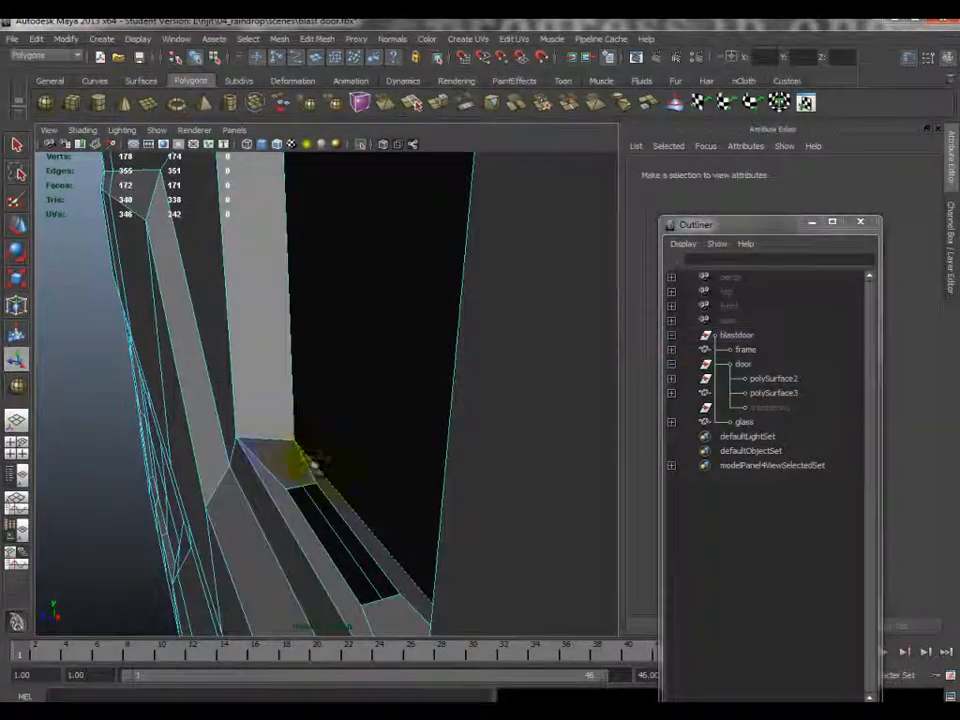
pyautogui.click(317, 470)
pyautogui.keyDown('alt'); pyautogui.moveTo(315, 467); pyautogui.dragTo(118, 388); pyautogui.keyUp('alt')
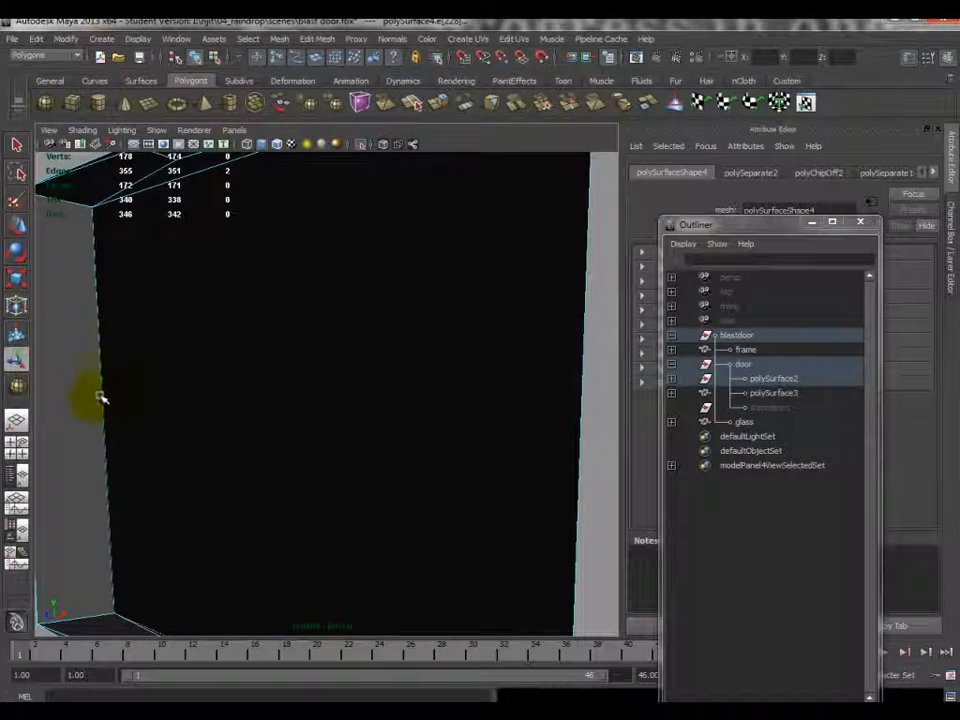
pyautogui.scroll(-4, 208, 238)
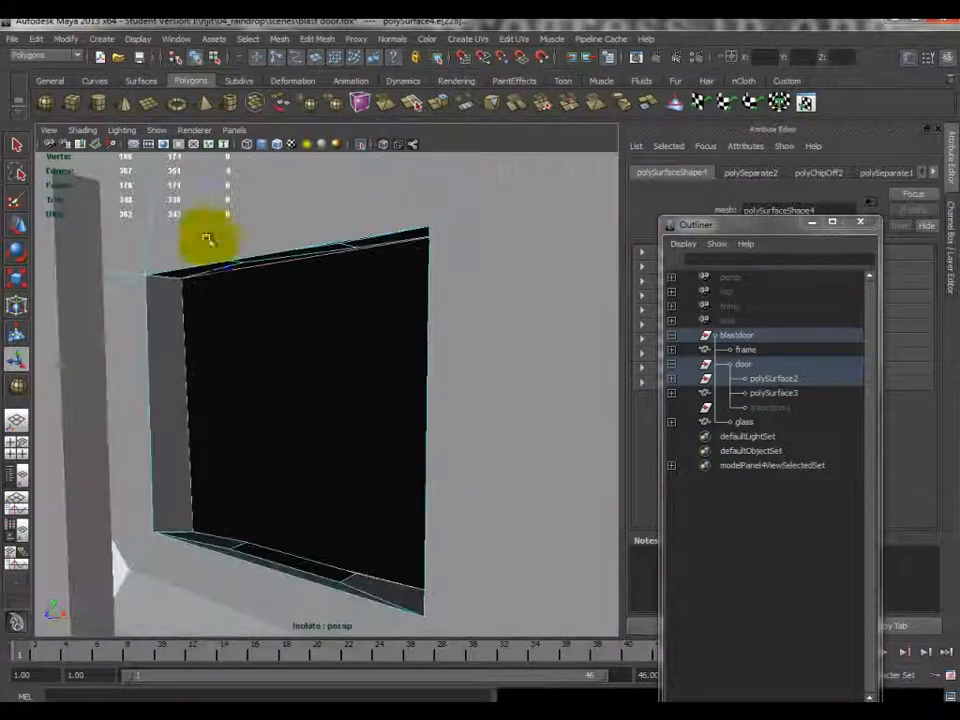
# - Try moving the back border edges along the recess's depth, and try adding the edges beside the bottom and top openings to the selection
pyautogui.keyDown('alt'); pyautogui.moveTo(389, 426); pyautogui.dragTo(304, 382); pyautogui.keyUp('alt')
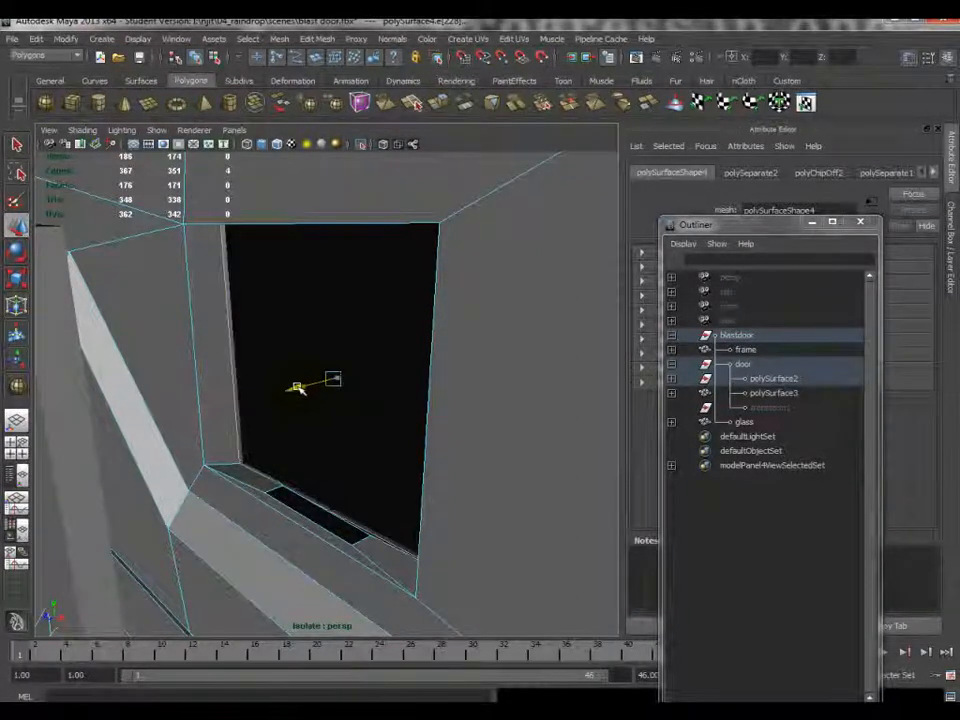
pyautogui.keyDown('alt'); pyautogui.moveTo(307, 486); pyautogui.dragTo(296, 452); pyautogui.keyUp('alt')
pyautogui.moveTo(296, 452); pyautogui.dragTo(298, 465, button='middle')
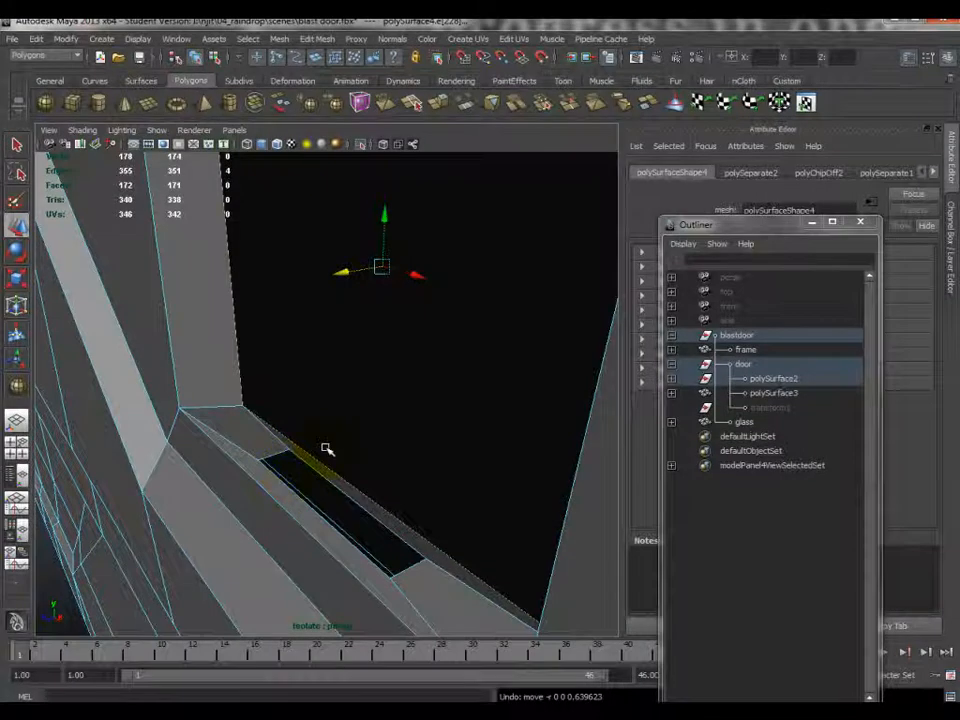
pyautogui.scroll(-5, 326, 448)
pyautogui.scroll(5, 322, 428)
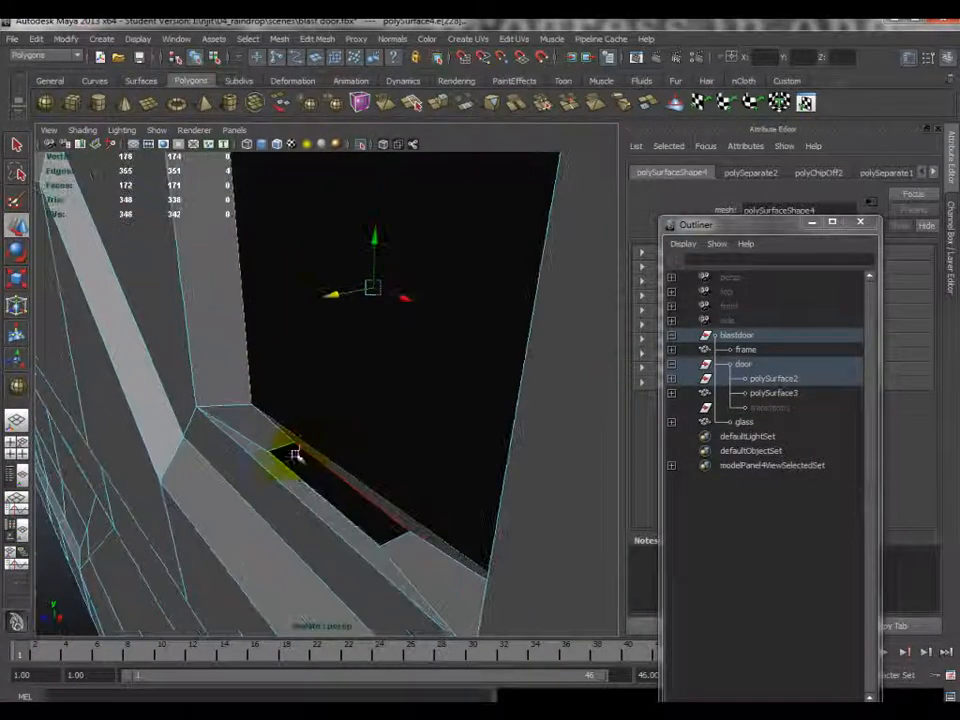
pyautogui.moveTo(302, 451); pyautogui.dragTo(290, 448, button='right')
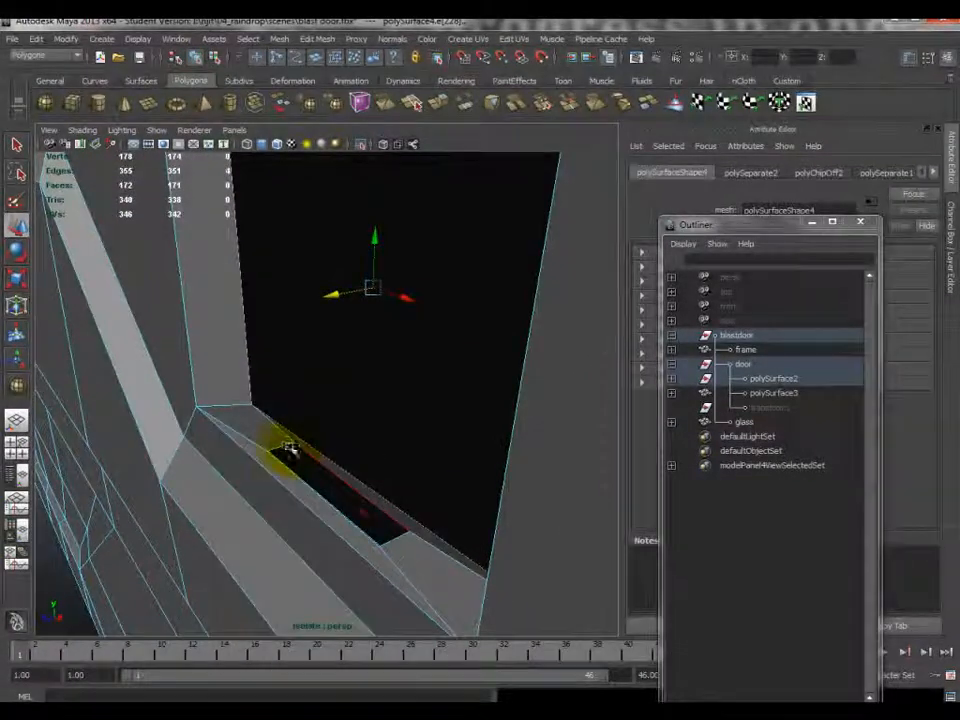
pyautogui.moveTo(288, 452)
pyautogui.keyDown('alt'); pyautogui.mouseDown()
pyautogui.moveTo(289, 392)
pyautogui.moveTo(305, 360)
pyautogui.moveTo(291, 446)
pyautogui.mouseUp(); pyautogui.keyUp('alt')
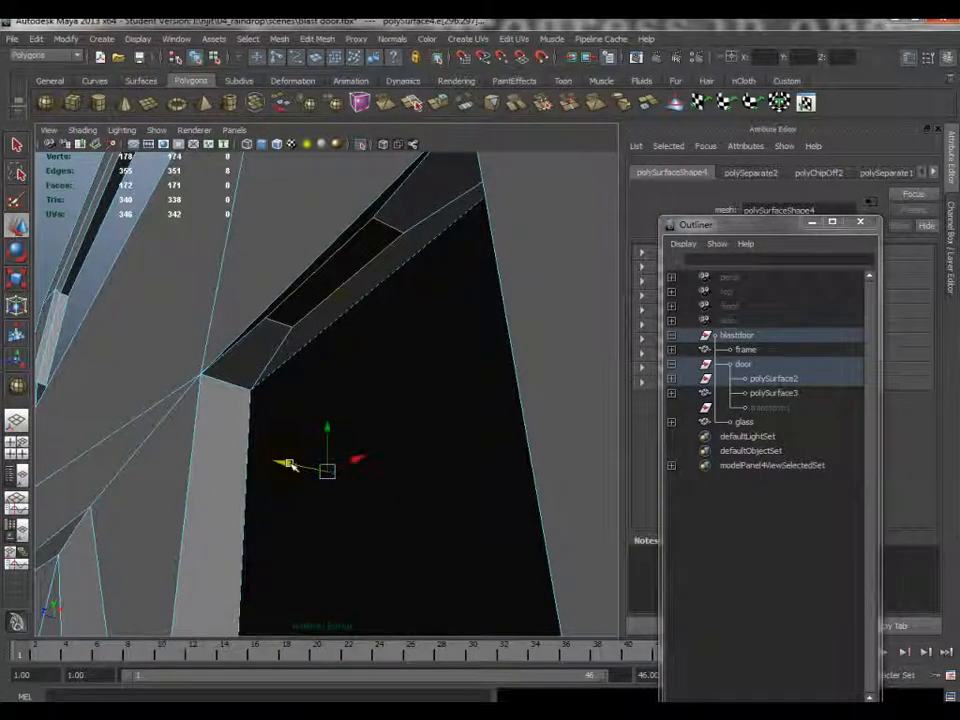
# - Move the four back border edges of the recess slightly forward and apply Fill Hole to the opening
pyautogui.keyDown('alt'); pyautogui.moveTo(305, 356); pyautogui.dragTo(196, 454); pyautogui.keyUp('alt')
pyautogui.keyDown('alt'); pyautogui.moveTo(400, 428); pyautogui.dragTo(332, 407); pyautogui.keyUp('alt')
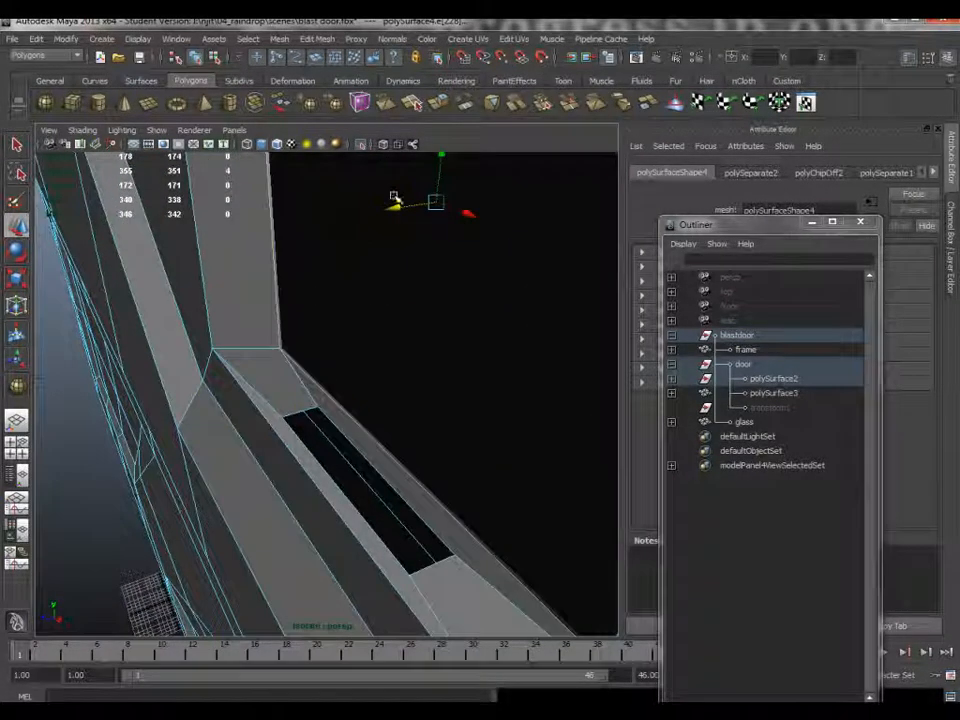
pyautogui.moveTo(393, 206); pyautogui.dragTo(383, 207)
pyautogui.keyDown('alt'); pyautogui.moveTo(352, 434); pyautogui.dragTo(486, 237); pyautogui.keyUp('alt')
pyautogui.keyDown('alt'); pyautogui.moveTo(368, 290); pyautogui.dragTo(381, 268); pyautogui.keyUp('alt')
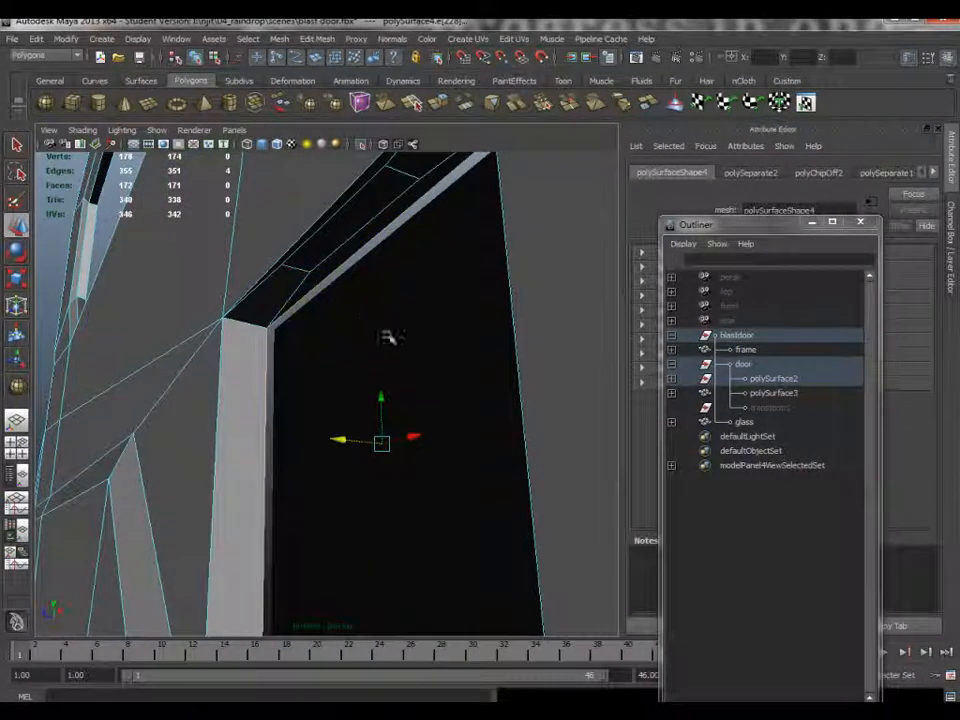
pyautogui.click(284, 38)
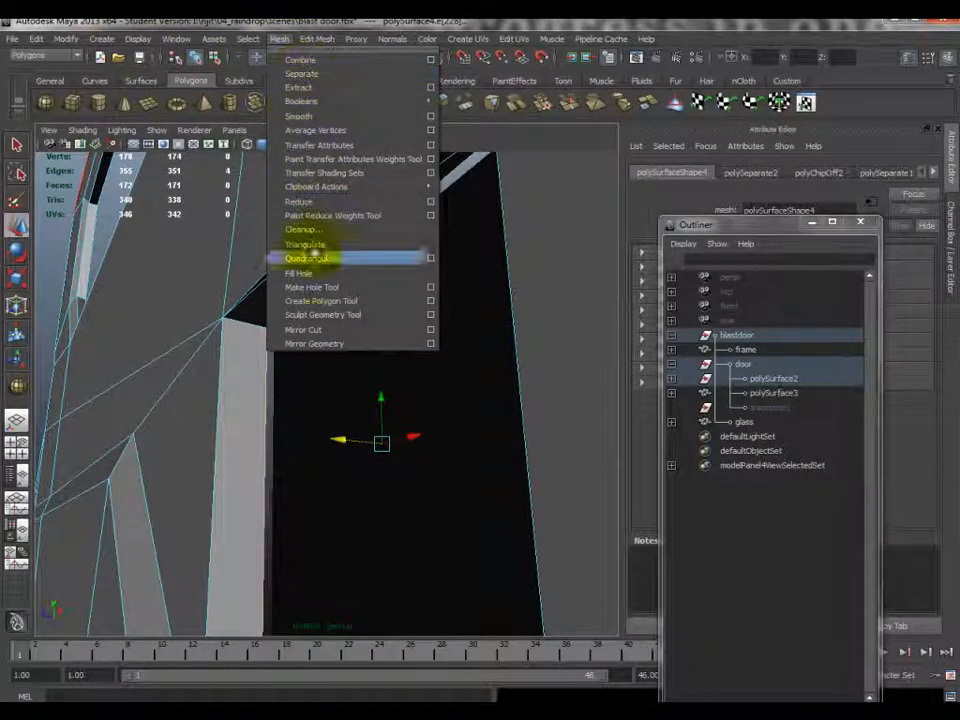
pyautogui.click(308, 273)
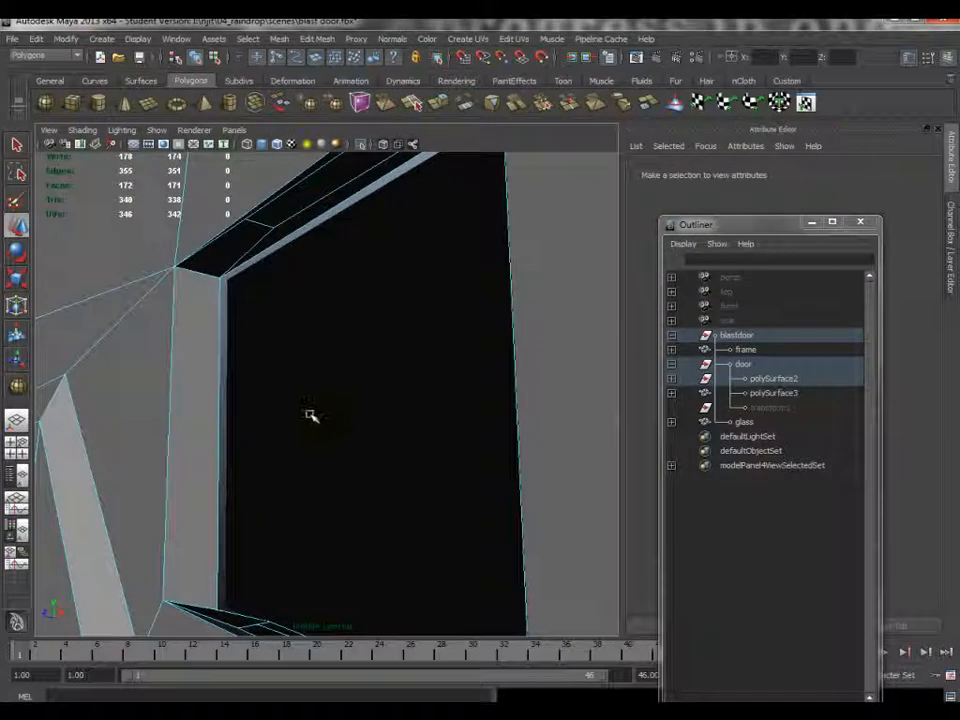
# - Undo the Fill Hole on the back opening of the recess
pyautogui.hotkey('ctrl', 'z')
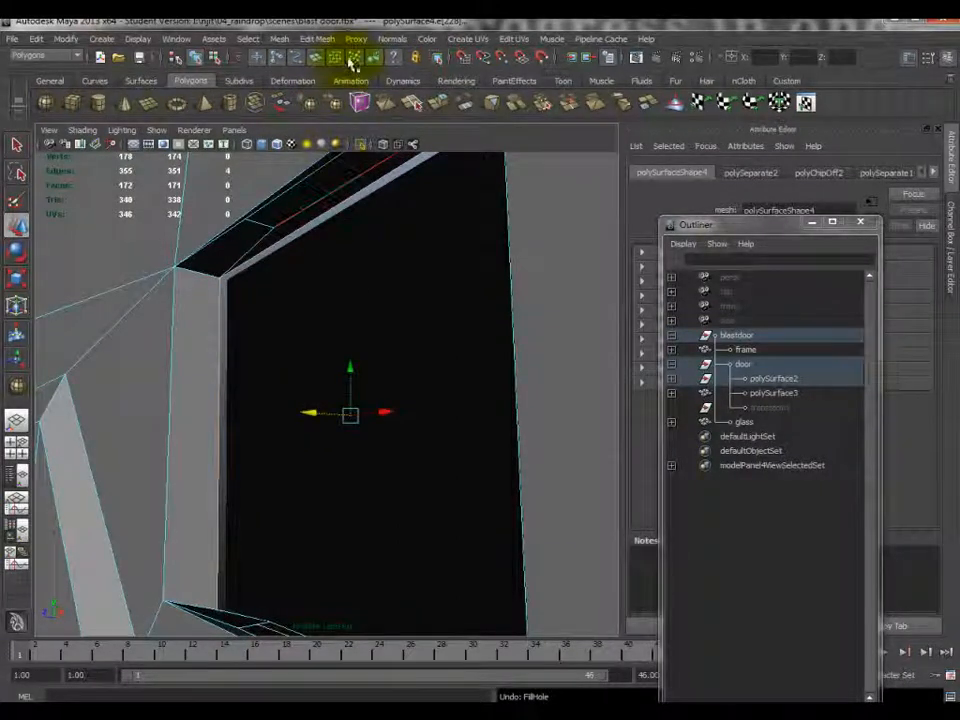
pyautogui.click(317, 38)
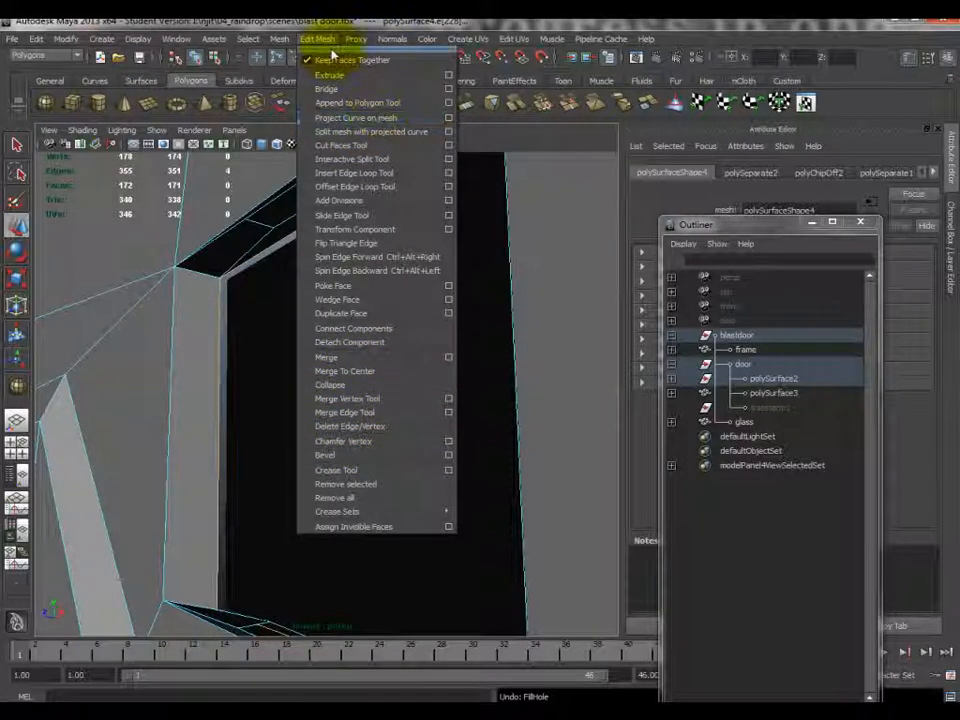
pyautogui.click(362, 102)
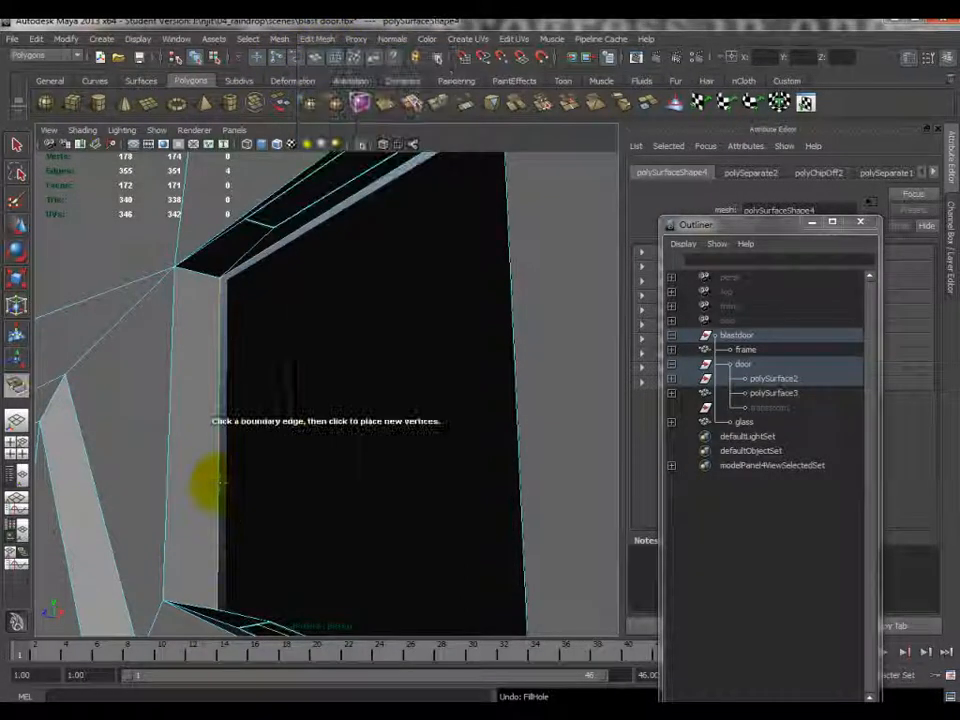
pyautogui.keyDown('alt'); pyautogui.moveTo(204, 467); pyautogui.dragTo(424, 436); pyautogui.keyUp('alt')
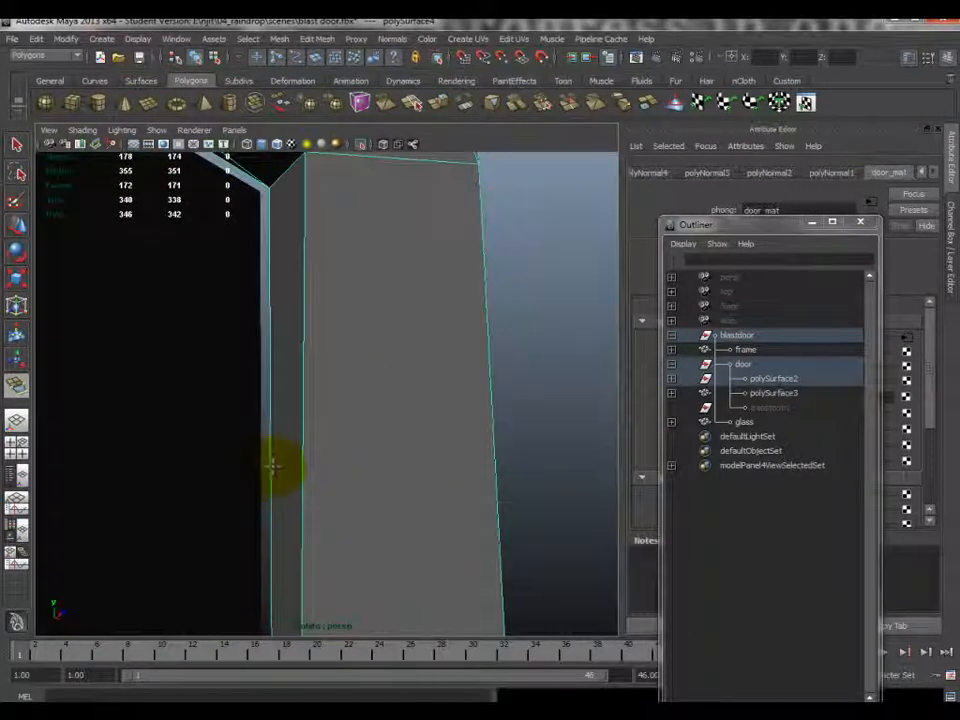
pyautogui.keyDown('alt'); pyautogui.moveTo(271, 471); pyautogui.dragTo(312, 400); pyautogui.keyUp('alt')
pyautogui.keyDown('alt'); pyautogui.moveTo(352, 348); pyautogui.dragTo(323, 373); pyautogui.keyUp('alt')
pyautogui.moveTo(407, 368)
pyautogui.keyDown('alt'); pyautogui.mouseDown()
pyautogui.moveTo(350, 369)
pyautogui.moveTo(416, 386)
pyautogui.mouseUp(); pyautogui.keyUp('alt')
pyautogui.scroll(-4, 416, 386)
pyautogui.hotkey('ctrl', 'z')
# - Examine the back border edges and inner corners of the recess from both sides, including around the top and bottom openings
pyautogui.keyDown('alt'); pyautogui.moveTo(391, 446); pyautogui.dragTo(429, 421); pyautogui.keyUp('alt')
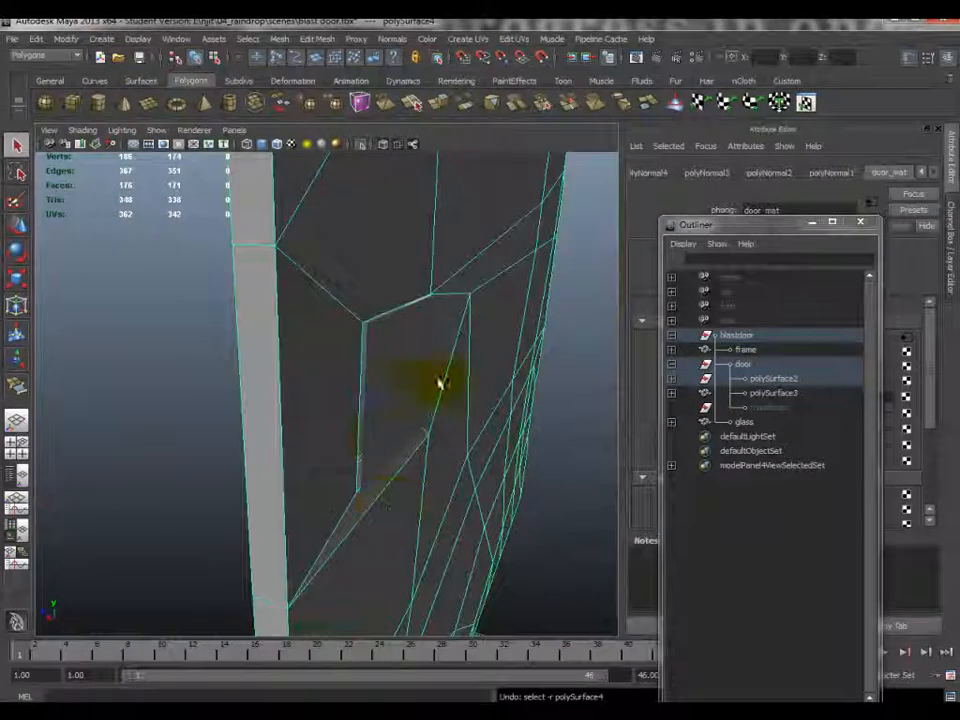
pyautogui.moveTo(369, 459); pyautogui.dragTo(382, 444)
pyautogui.keyDown('alt'); pyautogui.moveTo(298, 415); pyautogui.dragTo(364, 392); pyautogui.keyUp('alt')
pyautogui.scroll(4, 429, 381)
pyautogui.scroll(3, 364, 392)
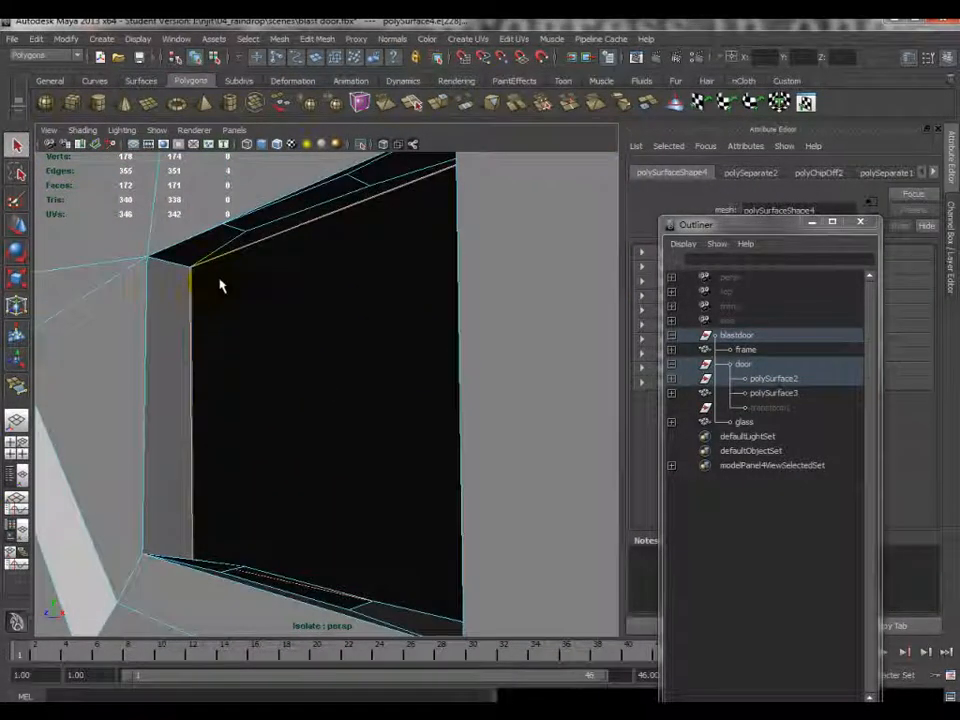
pyautogui.keyDown('alt'); pyautogui.moveTo(236, 330); pyautogui.dragTo(375, 315); pyautogui.keyUp('alt')
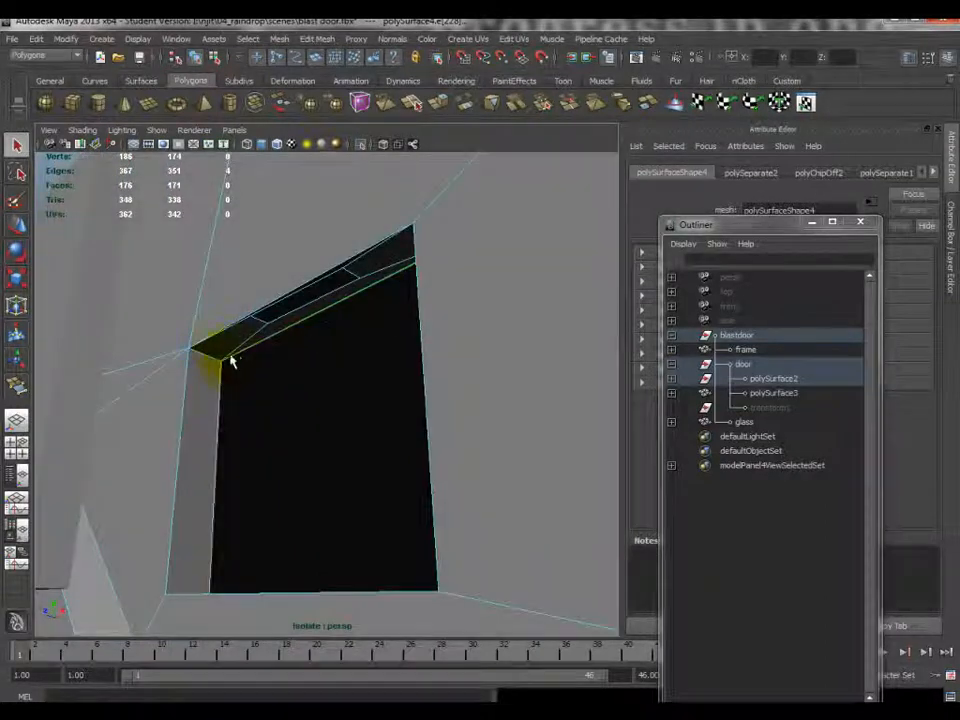
pyautogui.keyDown('alt'); pyautogui.moveTo(379, 403); pyautogui.dragTo(359, 436); pyautogui.keyUp('alt')
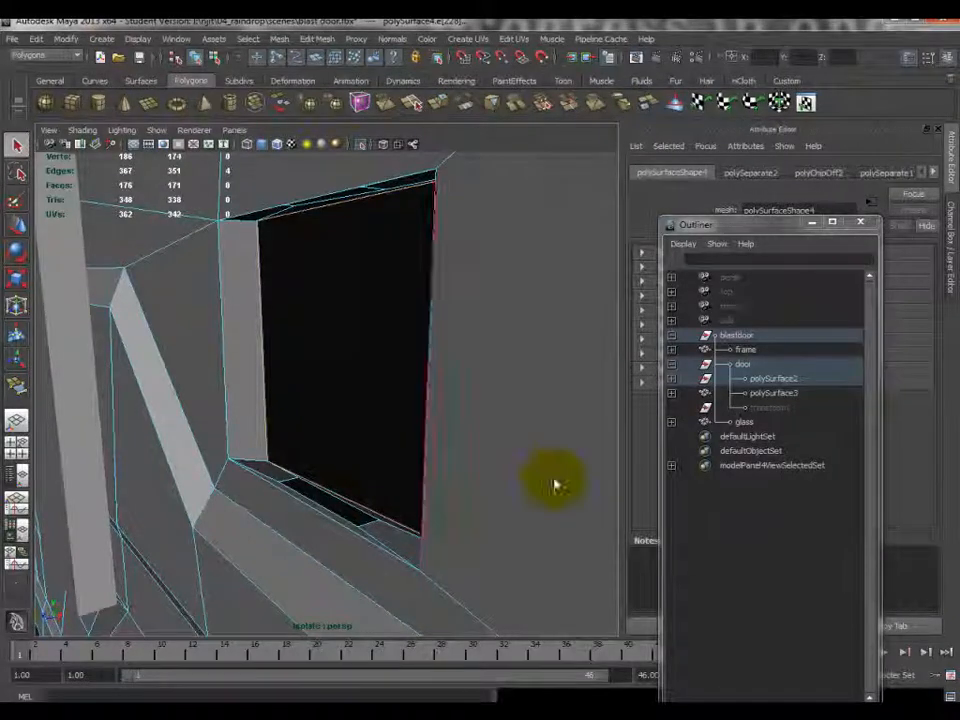
pyautogui.keyDown('alt'); pyautogui.moveTo(385, 480); pyautogui.dragTo(398, 374); pyautogui.keyUp('alt')
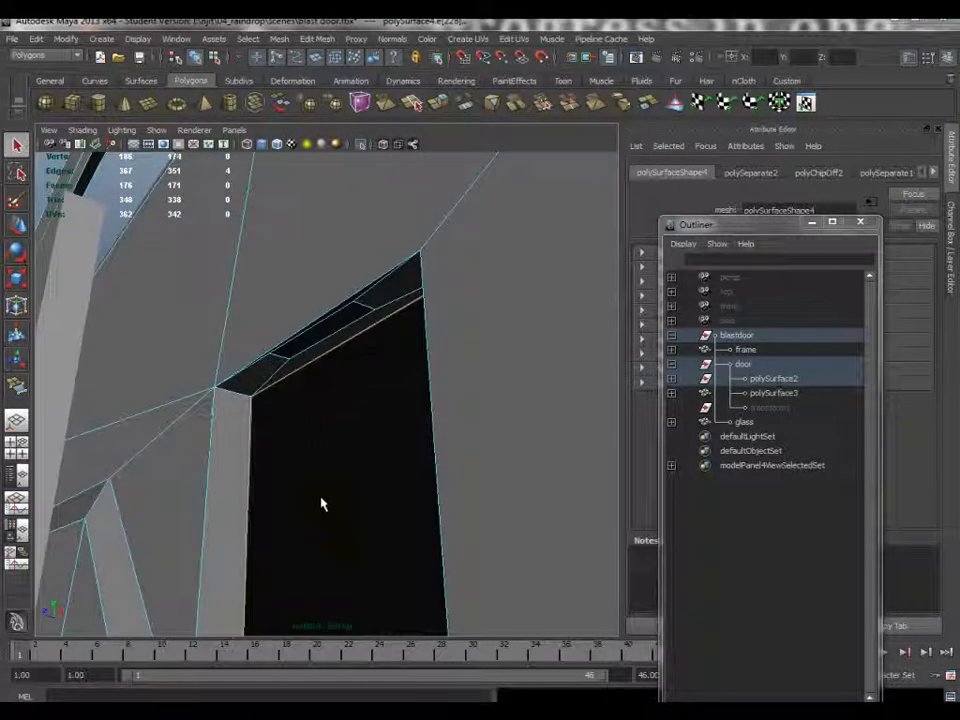
pyautogui.keyDown('alt'); pyautogui.moveTo(321, 504); pyautogui.dragTo(302, 459); pyautogui.keyUp('alt')
pyautogui.keyDown('alt'); pyautogui.moveTo(286, 312); pyautogui.dragTo(276, 321); pyautogui.keyUp('alt')
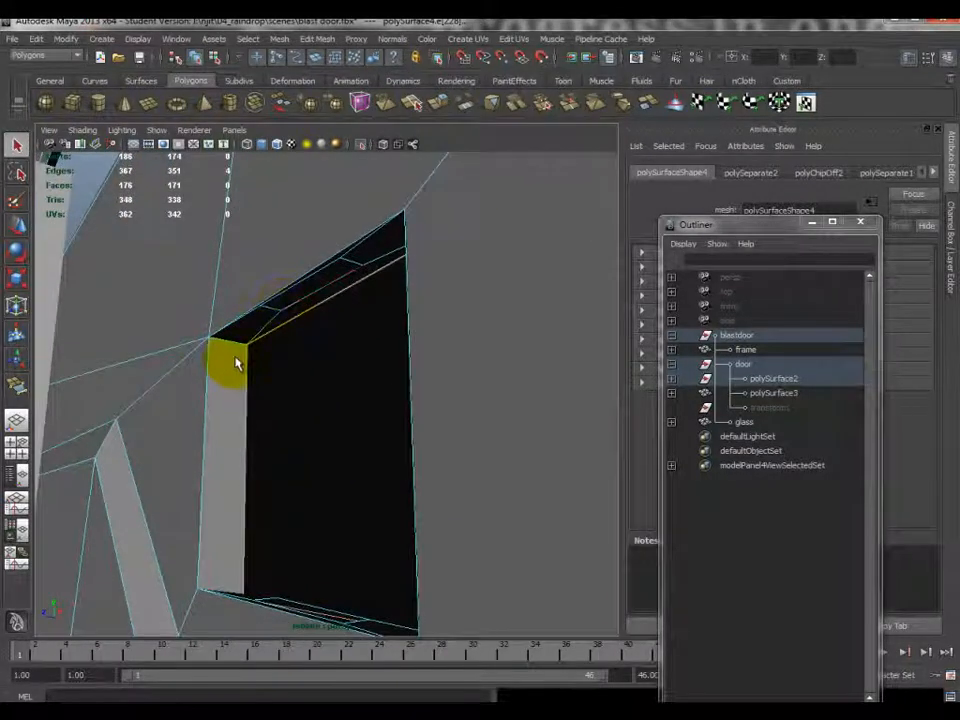
pyautogui.keyDown('alt'); pyautogui.moveTo(249, 553); pyautogui.dragTo(268, 535); pyautogui.keyUp('alt')
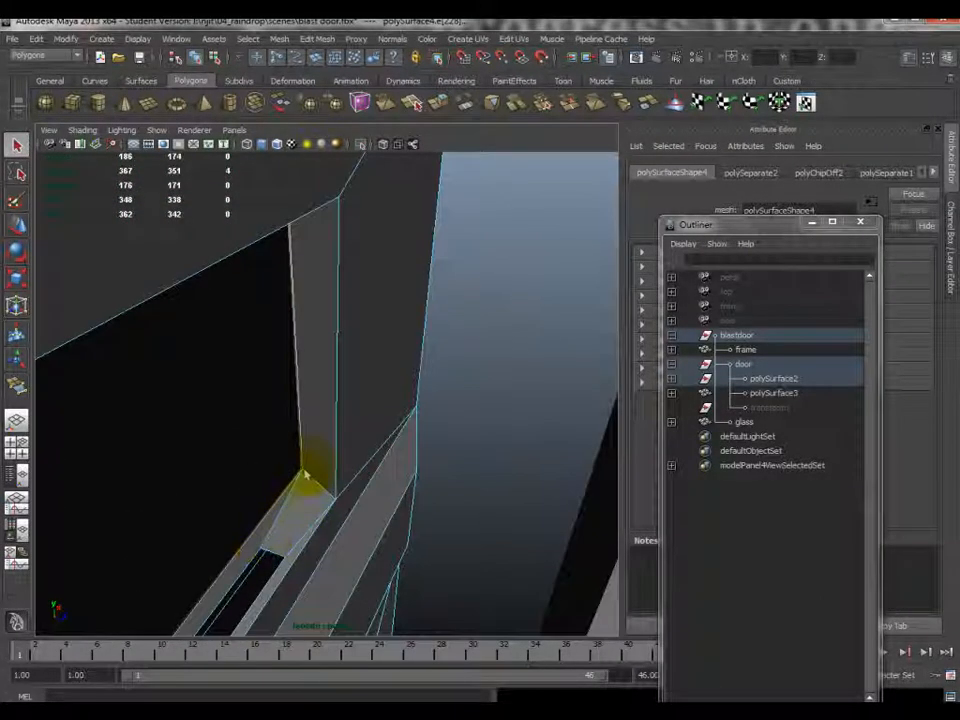
pyautogui.keyDown('alt'); pyautogui.moveTo(297, 249); pyautogui.dragTo(311, 364); pyautogui.keyUp('alt')
pyautogui.keyDown('alt'); pyautogui.moveTo(212, 246); pyautogui.dragTo(427, 441); pyautogui.keyUp('alt')
pyautogui.keyDown('alt'); pyautogui.moveTo(309, 432); pyautogui.dragTo(338, 450); pyautogui.keyUp('alt')
# - Split the recess's left side wall near its back edge with the Interactive Split Tool, connecting the corners of the bottom and top openings
pyautogui.rightClick(342, 452)
pyautogui.keyDown('shift'); pyautogui.moveTo(342, 452); pyautogui.dragTo(375, 454, button='right'); pyautogui.keyUp('shift')
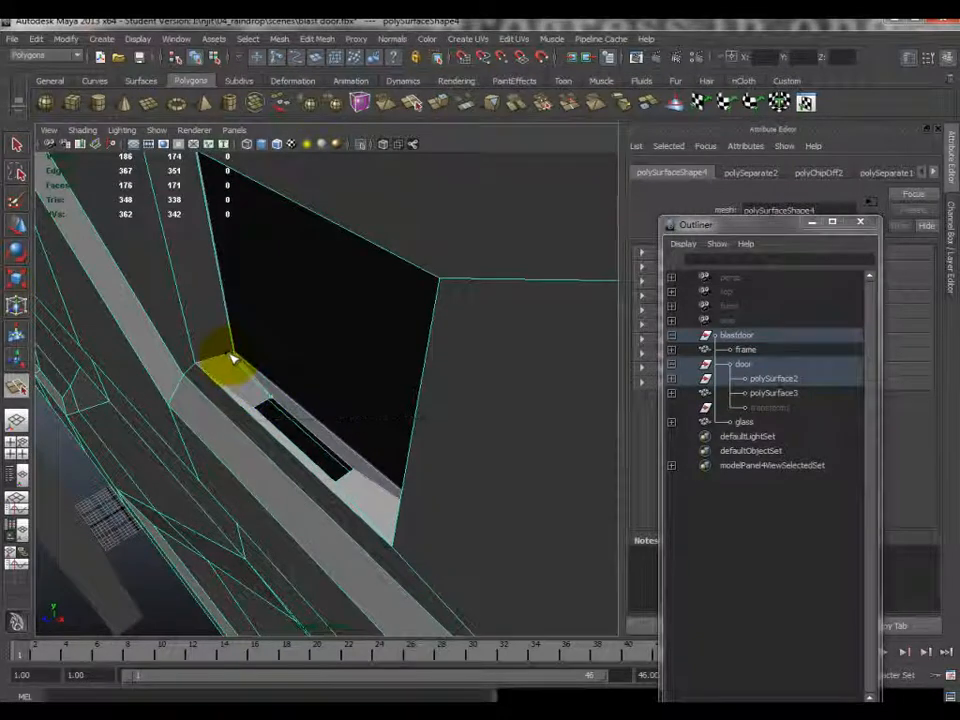
pyautogui.keyDown('alt'); pyautogui.moveTo(231, 358); pyautogui.dragTo(192, 292); pyautogui.keyUp('alt')
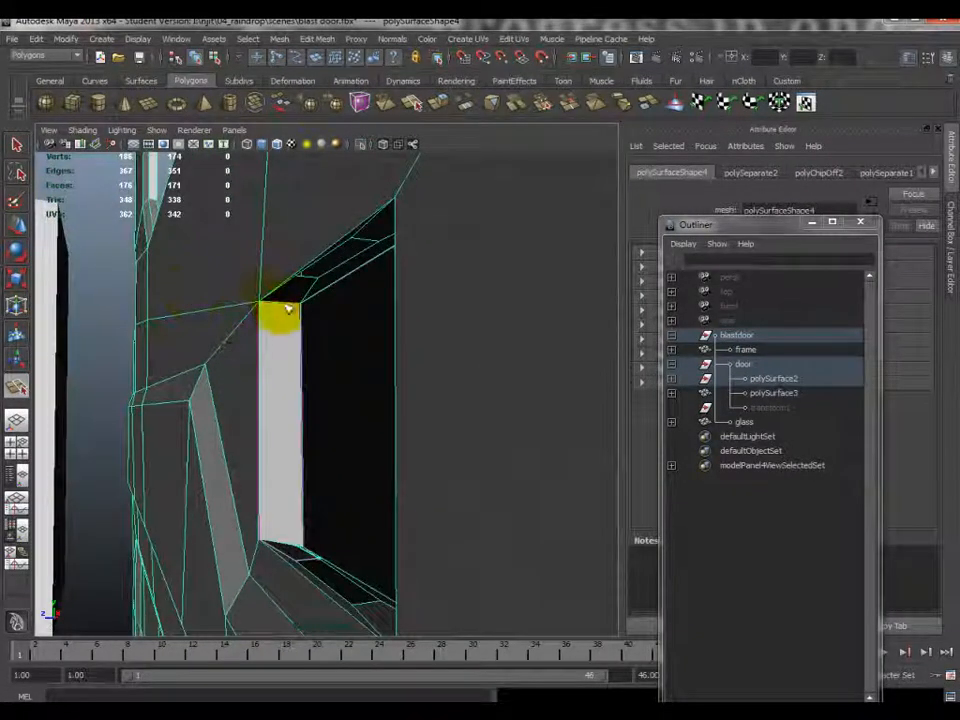
pyautogui.moveTo(295, 307); pyautogui.dragTo(318, 279)
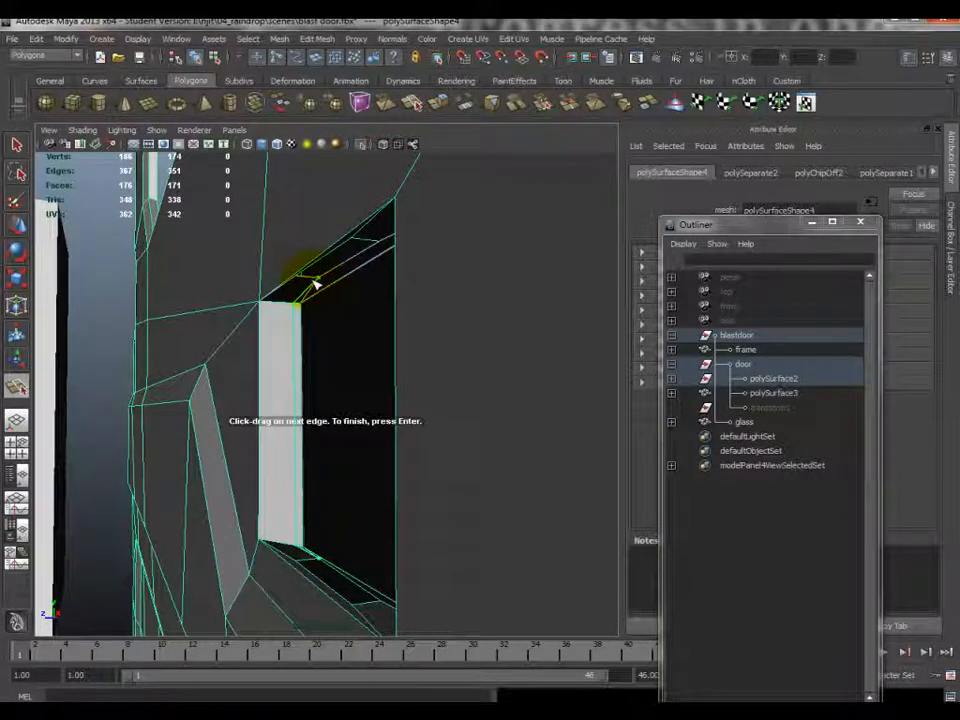
pyautogui.press('Return')
# - Make a matching split near the back edge of the recess's right side wall, running from the bottom opening's corner to the top opening's corner
pyautogui.keyDown('alt'); pyautogui.moveTo(285, 392); pyautogui.dragTo(489, 466); pyautogui.keyUp('alt')
pyautogui.press('g')
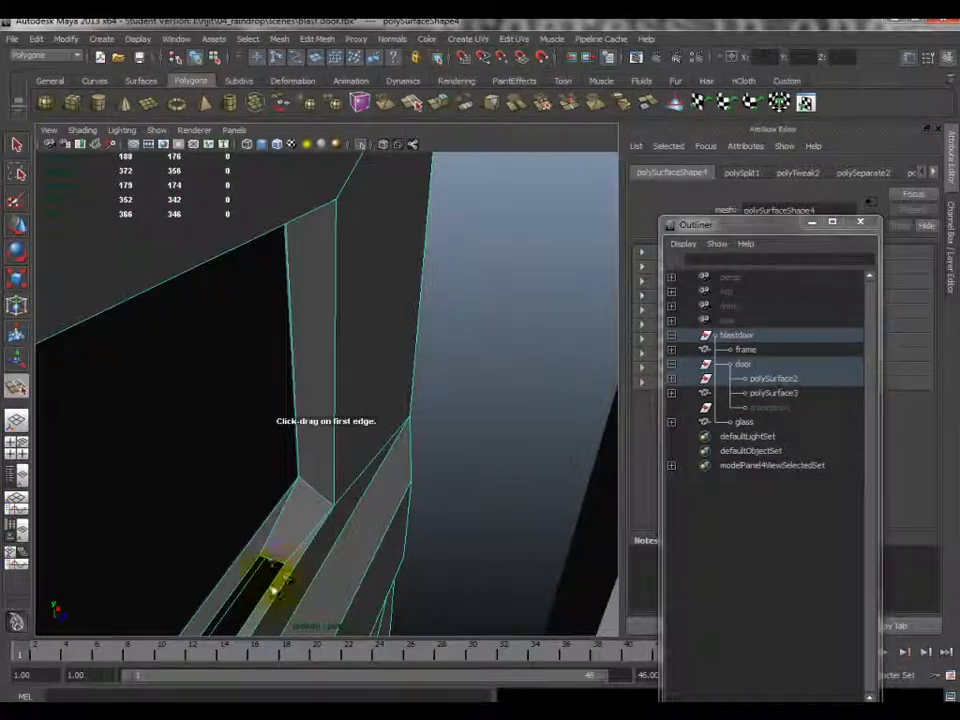
pyautogui.moveTo(267, 560); pyautogui.dragTo(241, 554)
pyautogui.keyDown('alt'); pyautogui.moveTo(241, 554); pyautogui.dragTo(276, 518); pyautogui.keyUp('alt')
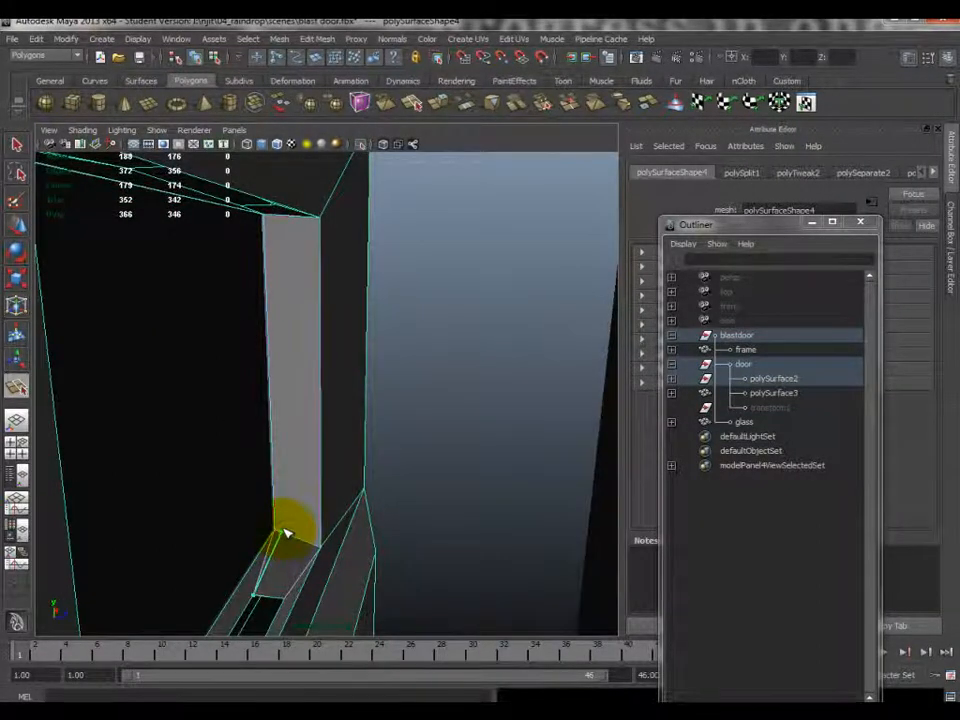
pyautogui.keyDown('alt'); pyautogui.moveTo(285, 530); pyautogui.dragTo(285, 469); pyautogui.keyUp('alt')
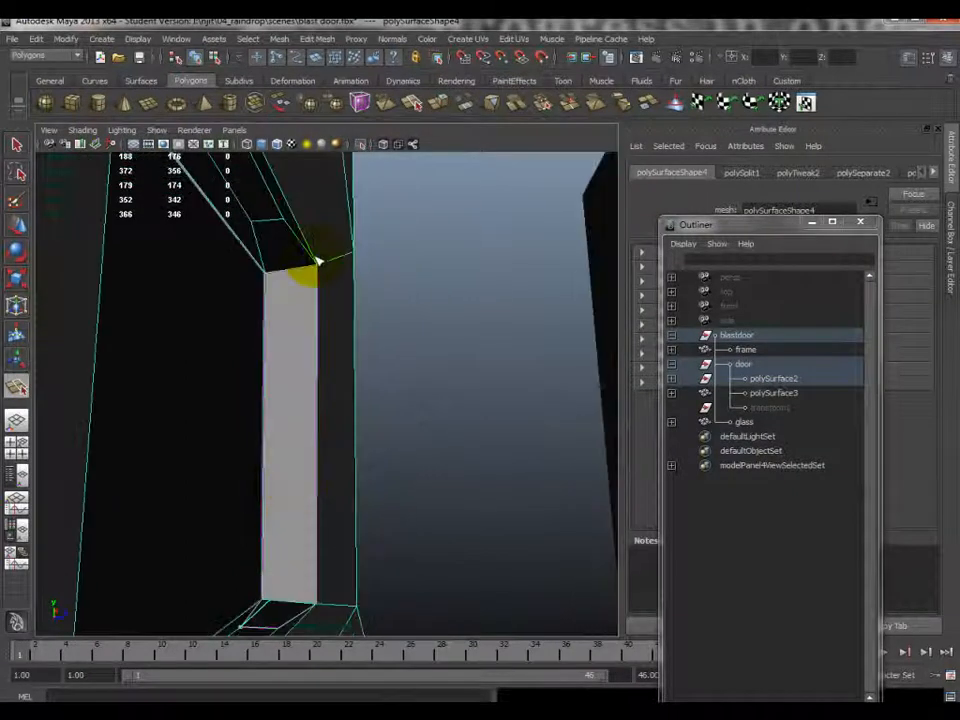
pyautogui.moveTo(277, 276); pyautogui.dragTo(252, 221)
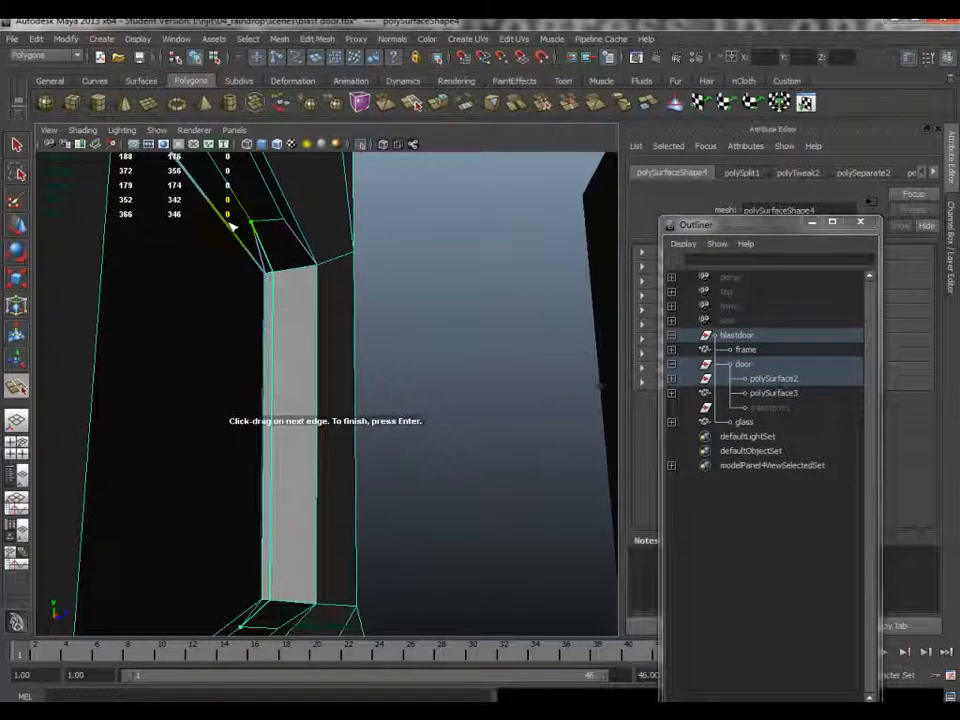
pyautogui.press('Return')
# - Switch to face selection, select the thin faces along the back rim of the recess's sides, bottom and top, and delete them
pyautogui.moveTo(270, 311); pyautogui.dragTo(270, 332, button='right')
pyautogui.click(269, 307)
pyautogui.keyDown('alt'); pyautogui.moveTo(257, 261); pyautogui.dragTo(318, 428); pyautogui.keyUp('alt')
pyautogui.click(289, 517)
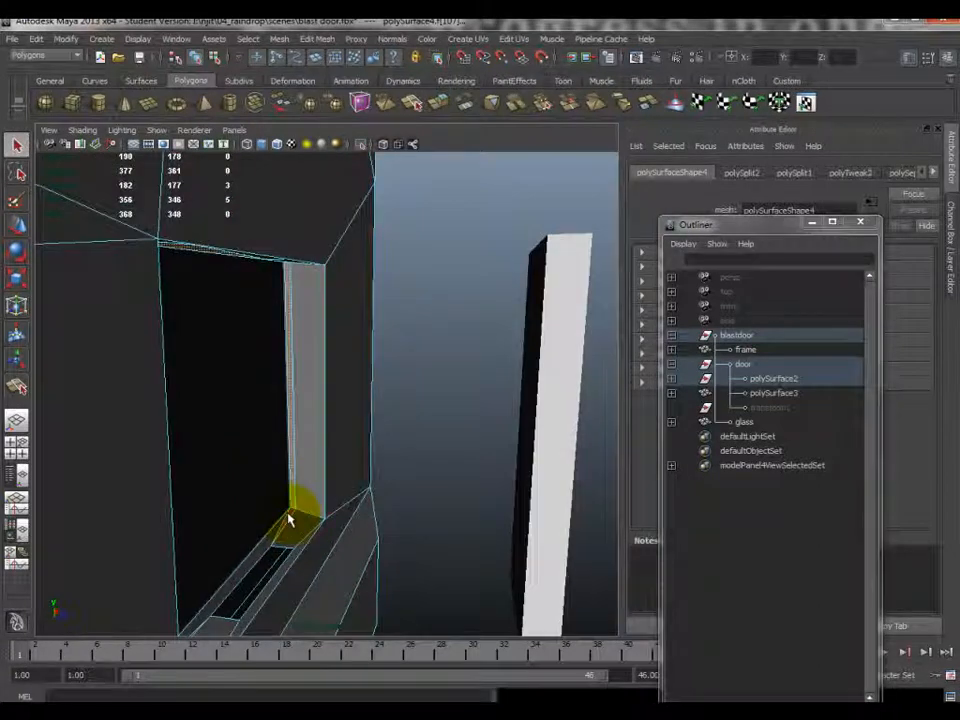
pyautogui.keyDown('shift'); pyautogui.click(275, 537); pyautogui.keyUp('shift')
pyautogui.keyDown('alt'); pyautogui.moveTo(279, 534); pyautogui.dragTo(110, 574); pyautogui.keyUp('alt')
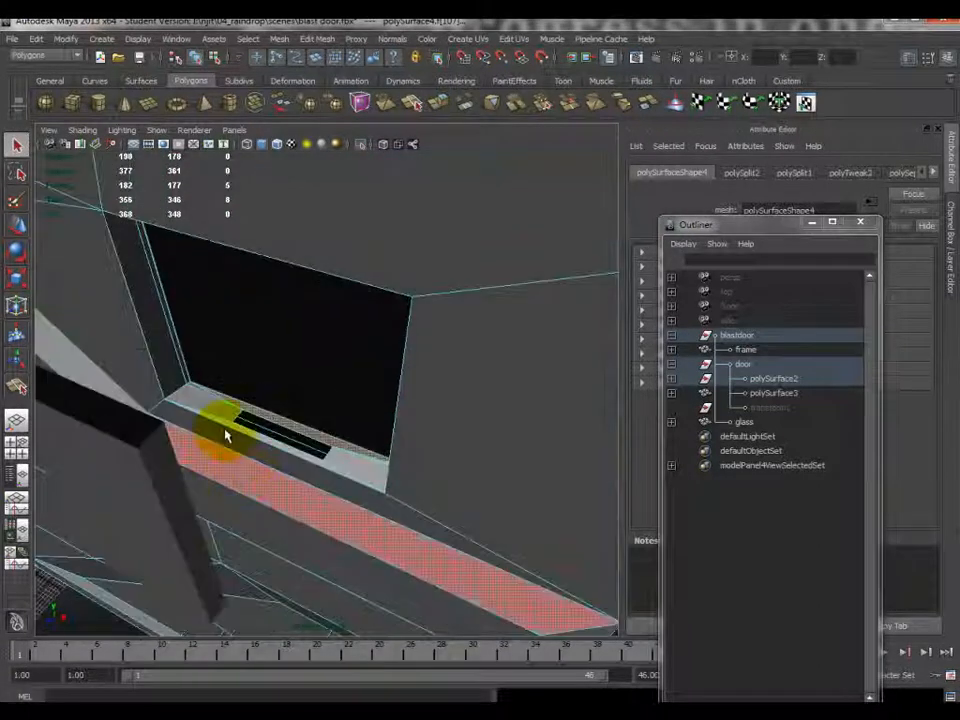
pyautogui.keyDown('shift'); pyautogui.click(208, 408); pyautogui.keyUp('shift')
pyautogui.scroll(3, 203, 412)
pyautogui.keyDown('alt'); pyautogui.moveTo(203, 412); pyautogui.dragTo(321, 482); pyautogui.keyUp('alt')
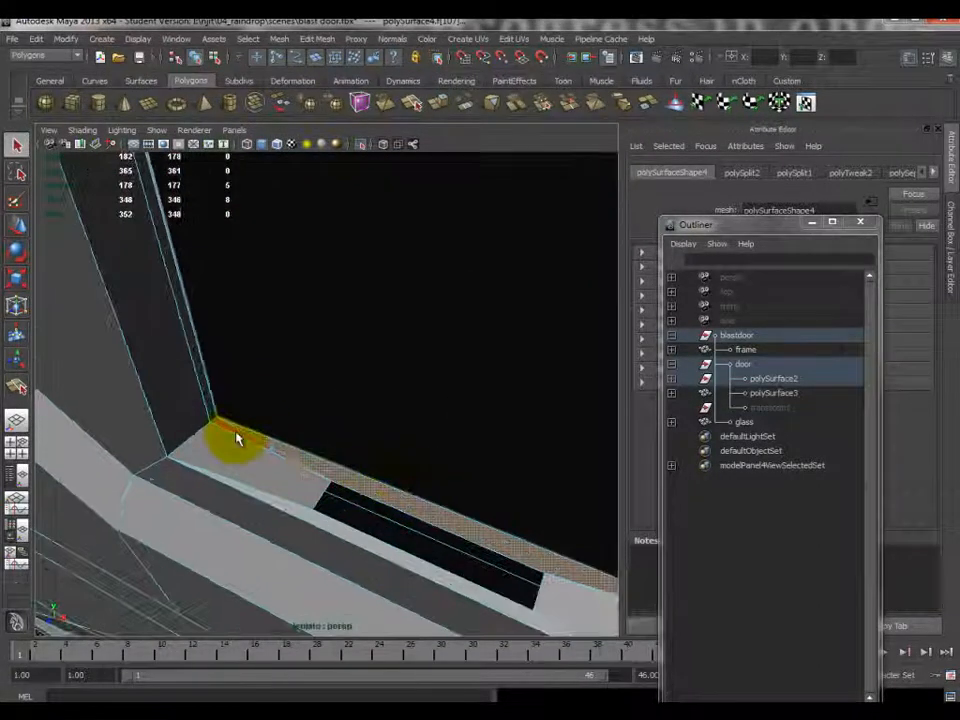
pyautogui.keyDown('shift'); pyautogui.click(211, 408); pyautogui.keyUp('shift')
pyautogui.keyDown('alt'); pyautogui.moveTo(325, 430); pyautogui.dragTo(281, 343); pyautogui.keyUp('alt')
pyautogui.keyDown('shift'); pyautogui.click(305, 251); pyautogui.keyUp('shift')
pyautogui.press('Delete')
pyautogui.keyDown('alt'); pyautogui.moveTo(321, 240); pyautogui.dragTo(373, 325); pyautogui.keyUp('alt')
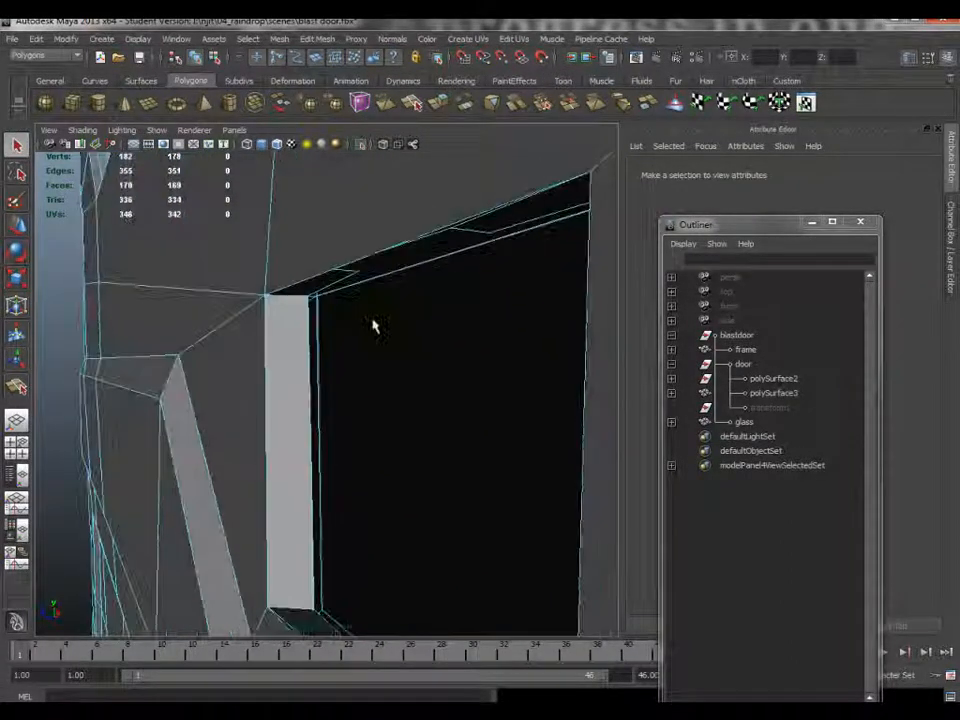
# - Switch to edge selection, select the border edge loop left behind the recess walls, and inspect it around the openings
pyautogui.moveTo(300, 386); pyautogui.dragTo(298, 345, button='right')
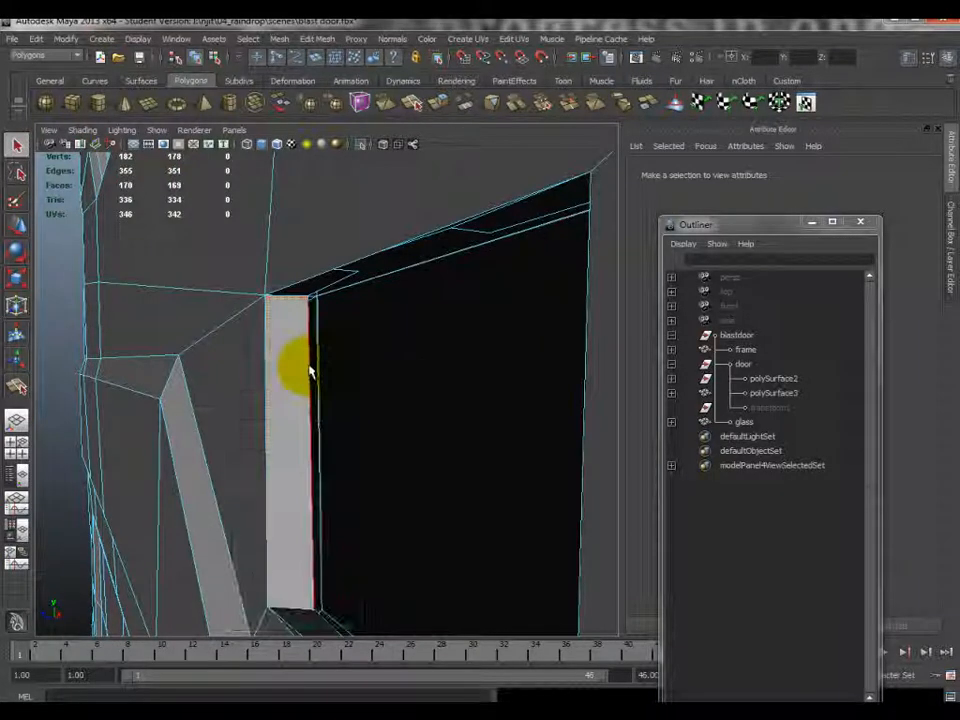
pyautogui.doubleClick(310, 372)
pyautogui.keyDown('alt'); pyautogui.moveTo(311, 369); pyautogui.dragTo(337, 420); pyautogui.keyUp('alt')
pyautogui.keyDown('alt'); pyautogui.moveTo(339, 489); pyautogui.dragTo(343, 444, button='middle'); pyautogui.keyUp('alt')
pyautogui.scroll(5, 337, 484)
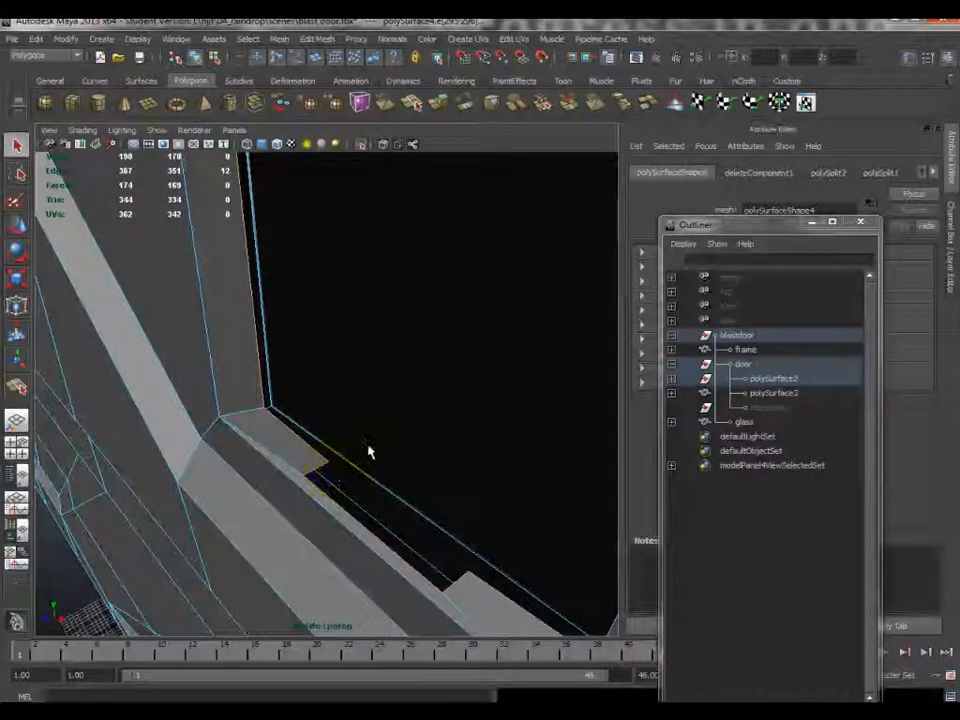
pyautogui.keyDown('alt'); pyautogui.moveTo(370, 452); pyautogui.dragTo(377, 409); pyautogui.keyUp('alt')
pyautogui.scroll(3, 466, 384)
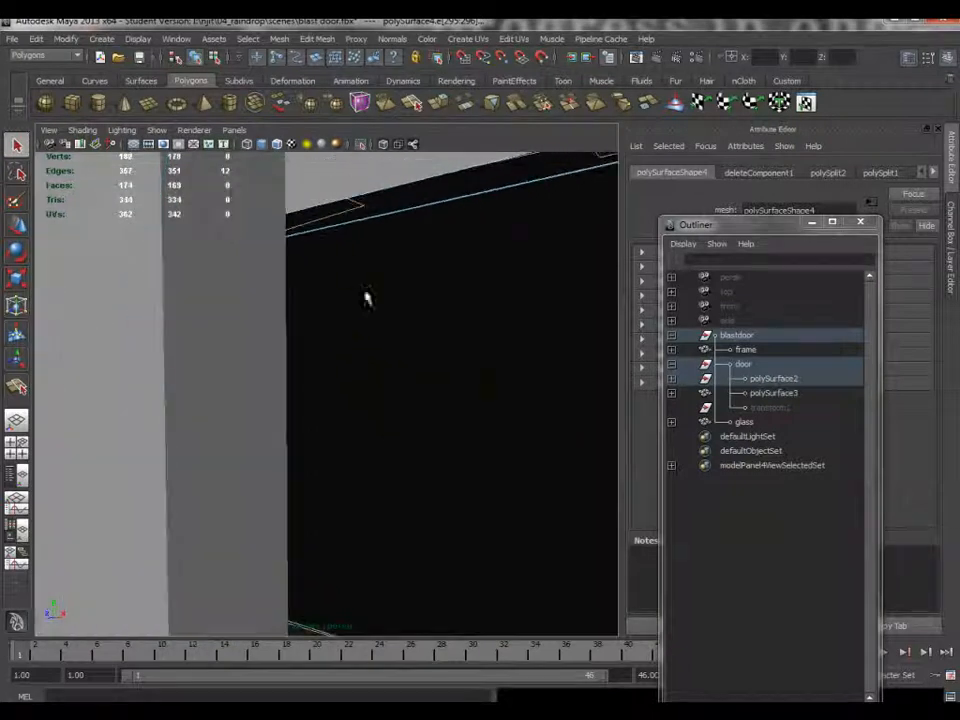
# - Select the door mesh and append a triangular face between the left side wall's back edge and the edge beside the bottom opening
pyautogui.click(73, 291)
pyautogui.press('f')
pyautogui.keyDown('alt'); pyautogui.moveTo(141, 315); pyautogui.dragTo(287, 322); pyautogui.keyUp('alt')
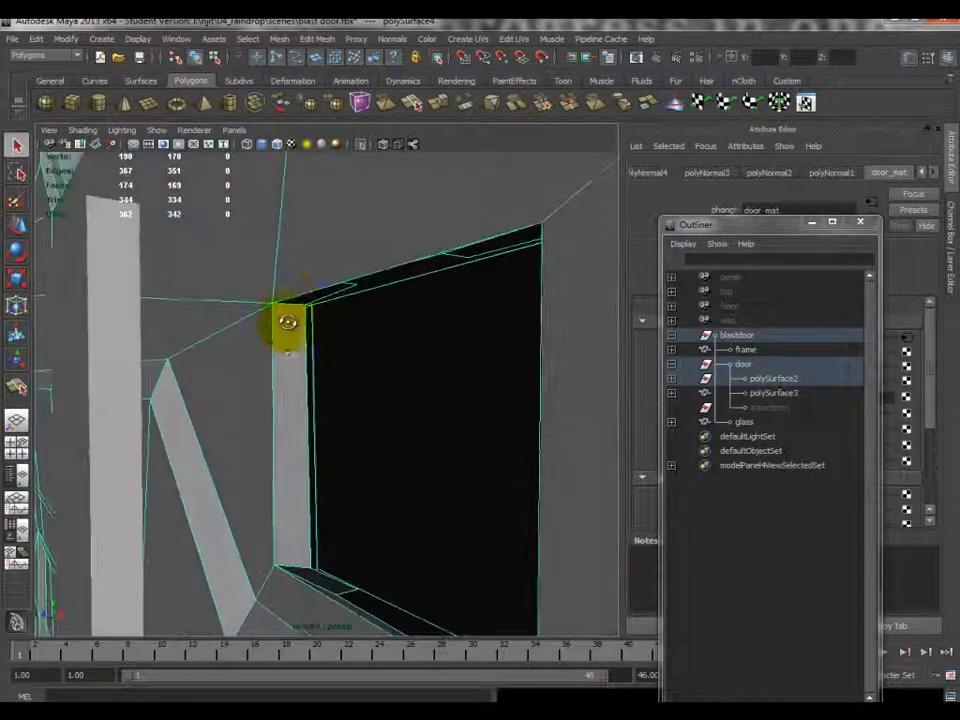
pyautogui.click(317, 38)
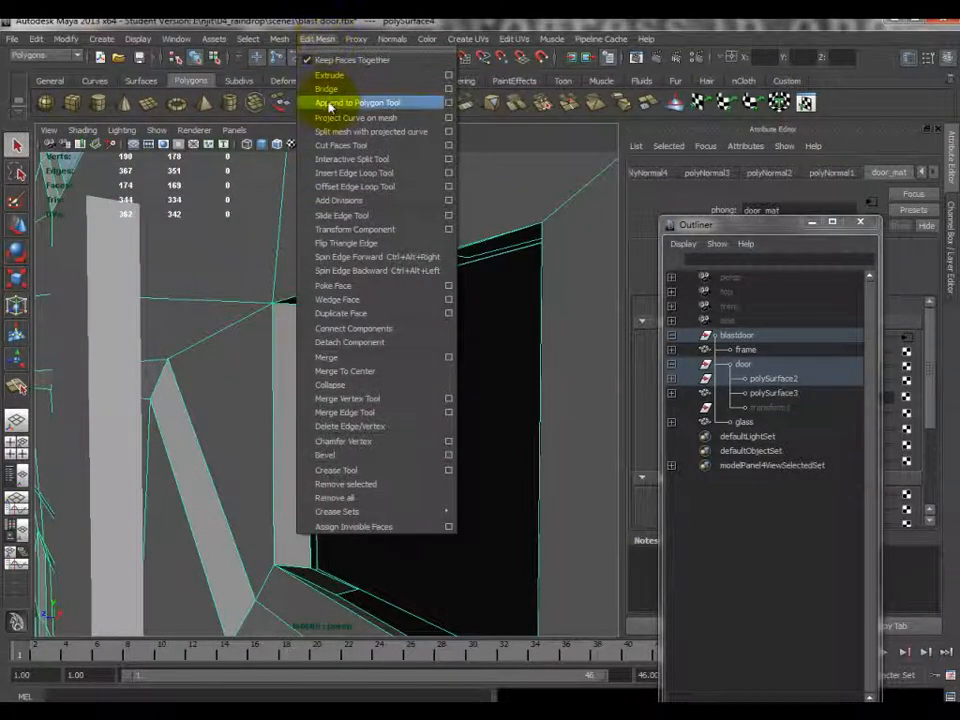
pyautogui.click(317, 104)
pyautogui.keyDown('alt'); pyautogui.moveTo(306, 625); pyautogui.dragTo(368, 562); pyautogui.keyUp('alt')
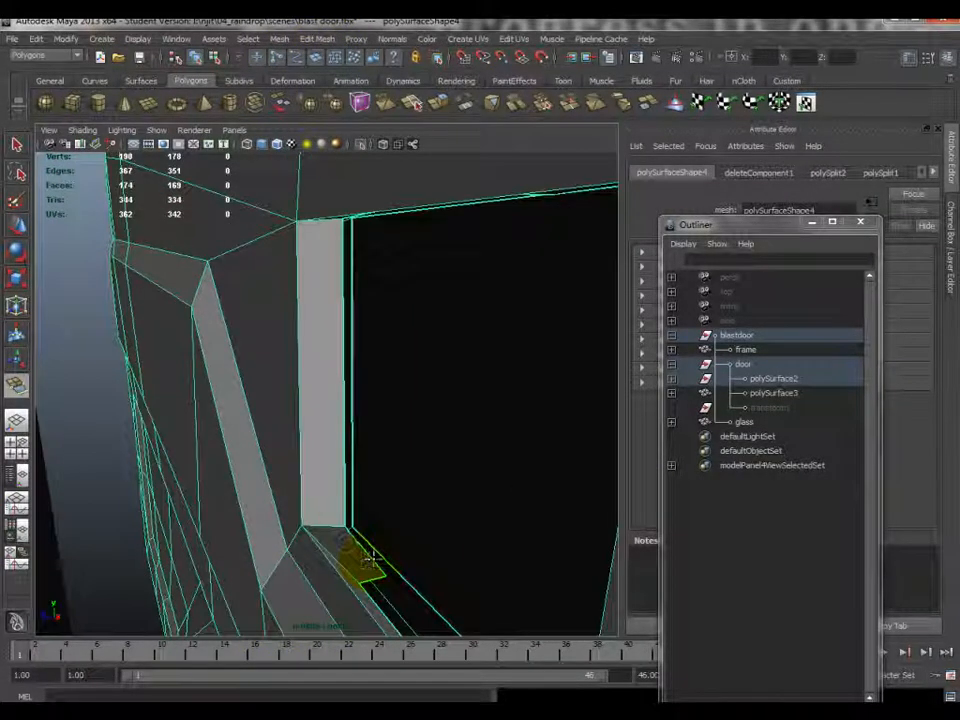
pyautogui.click(371, 560)
pyautogui.keyDown('alt'); pyautogui.moveTo(346, 385); pyautogui.dragTo(352, 352); pyautogui.keyUp('alt')
pyautogui.click(365, 385)
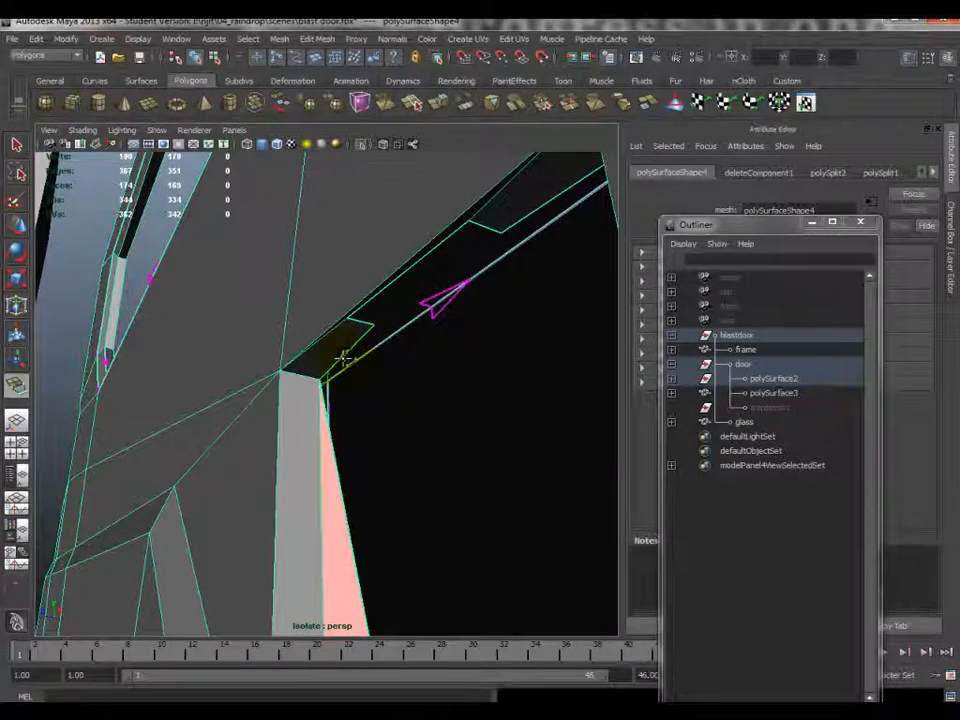
pyautogui.keyDown('alt'); pyautogui.moveTo(345, 349); pyautogui.dragTo(352, 399); pyautogui.keyUp('alt')
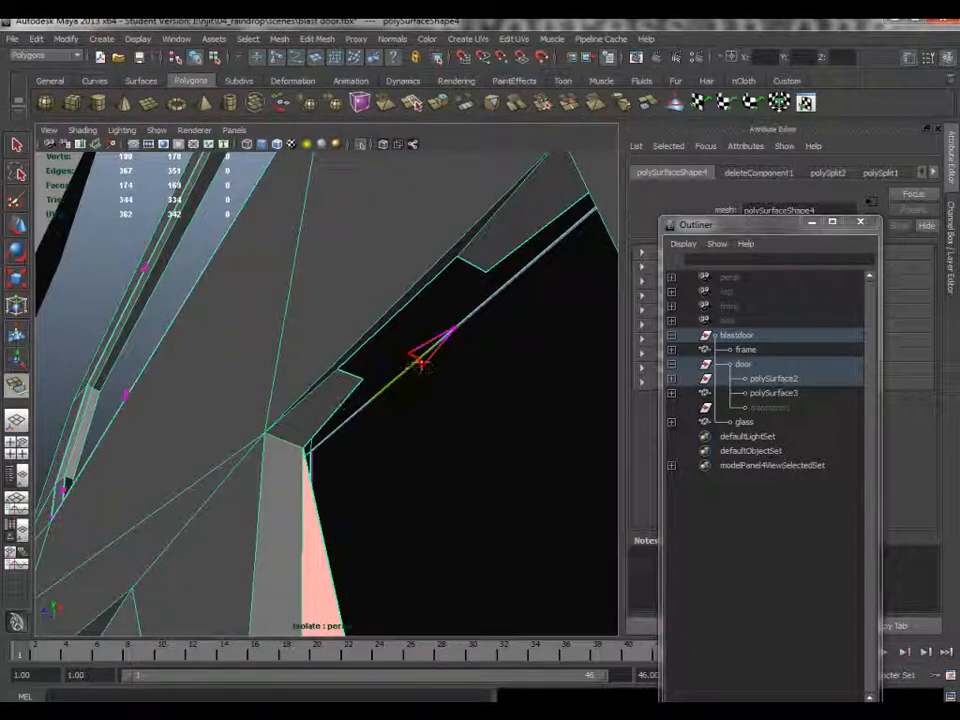
pyautogui.keyDown('alt'); pyautogui.moveTo(388, 398); pyautogui.dragTo(341, 421); pyautogui.keyUp('alt')
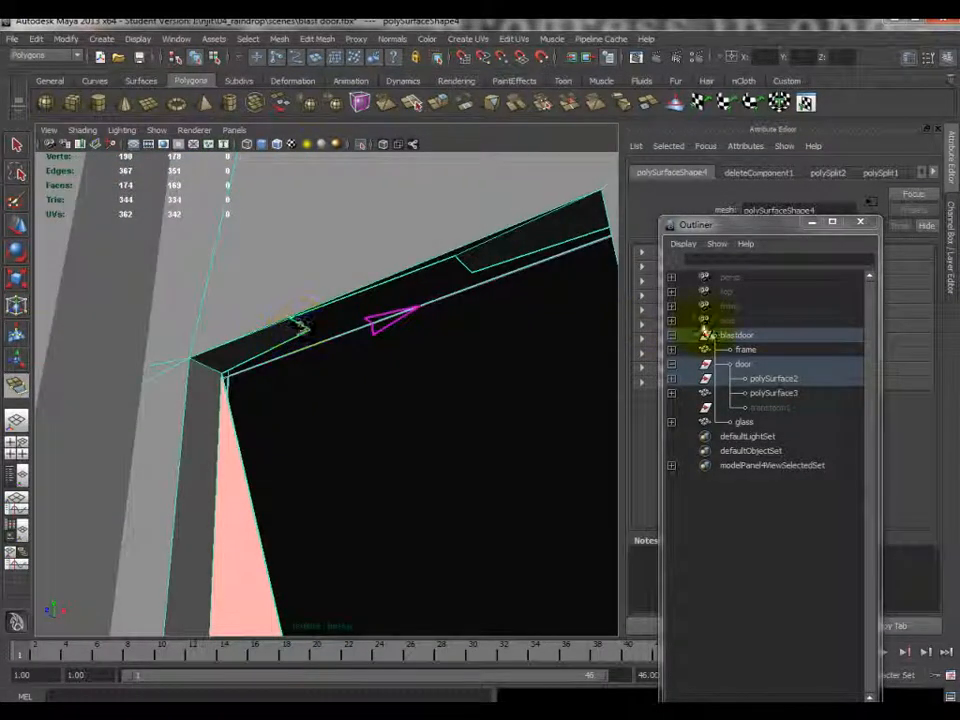
pyautogui.press('Return')
# - Append a second triangle from the edge beside the top opening to the diagonal of the first triangle at the recess's left side
pyautogui.keyDown('alt'); pyautogui.moveTo(401, 379); pyautogui.dragTo(304, 456); pyautogui.keyUp('alt')
pyautogui.press('g')
pyautogui.click(207, 188)
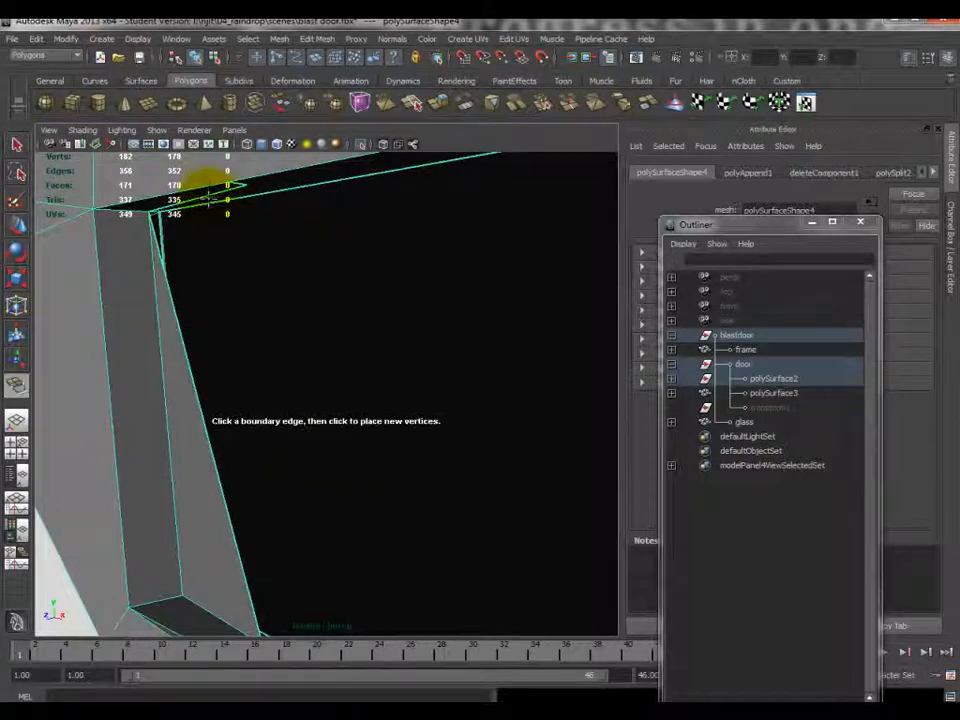
pyautogui.click(204, 410)
pyautogui.keyDown('alt'); pyautogui.moveTo(204, 418); pyautogui.dragTo(339, 415); pyautogui.keyUp('alt')
pyautogui.press('Return')
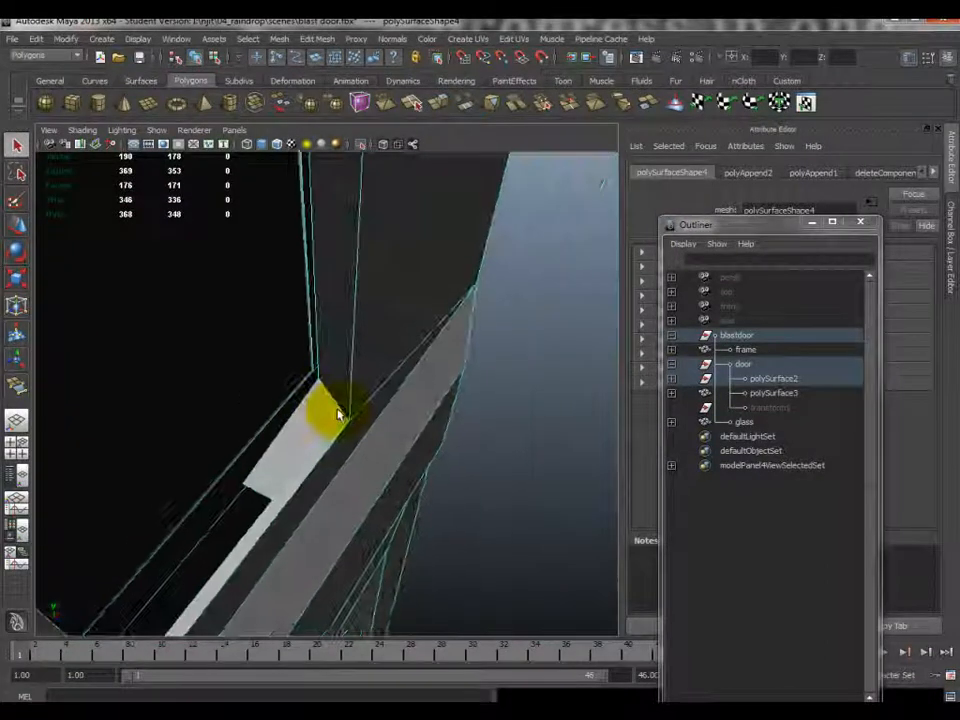
# - Append a triangular face between the edge beside the bottom opening and the right side wall's back edge
pyautogui.press('g')
pyautogui.click(280, 434)
pyautogui.keyDown('alt'); pyautogui.moveTo(280, 434); pyautogui.dragTo(326, 369); pyautogui.keyUp('alt')
pyautogui.click(314, 372)
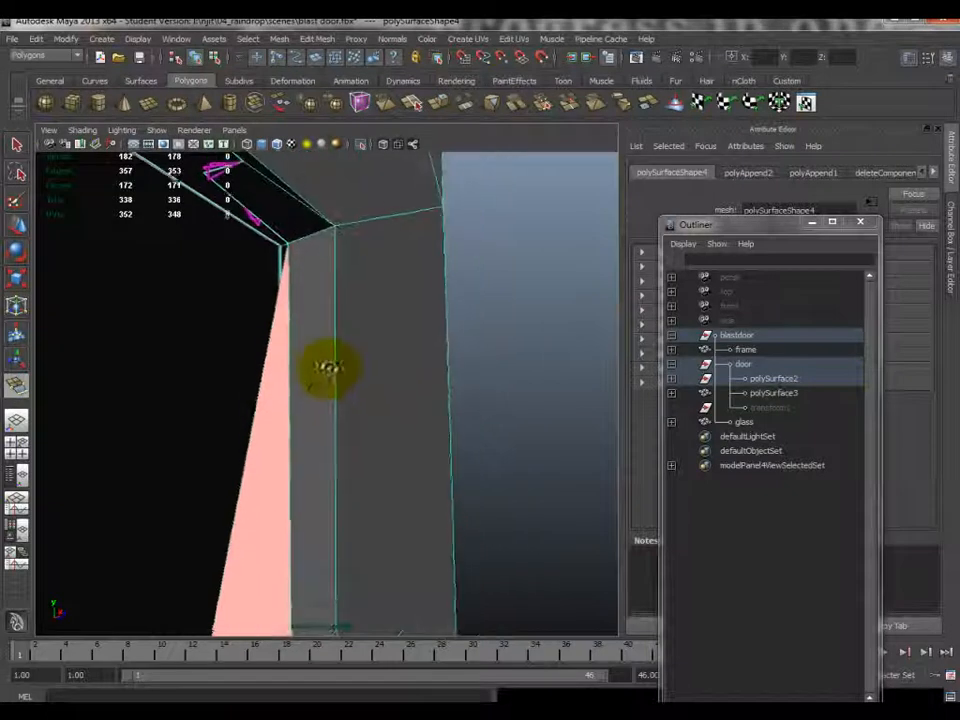
pyautogui.press('Return')
pyautogui.press('g')
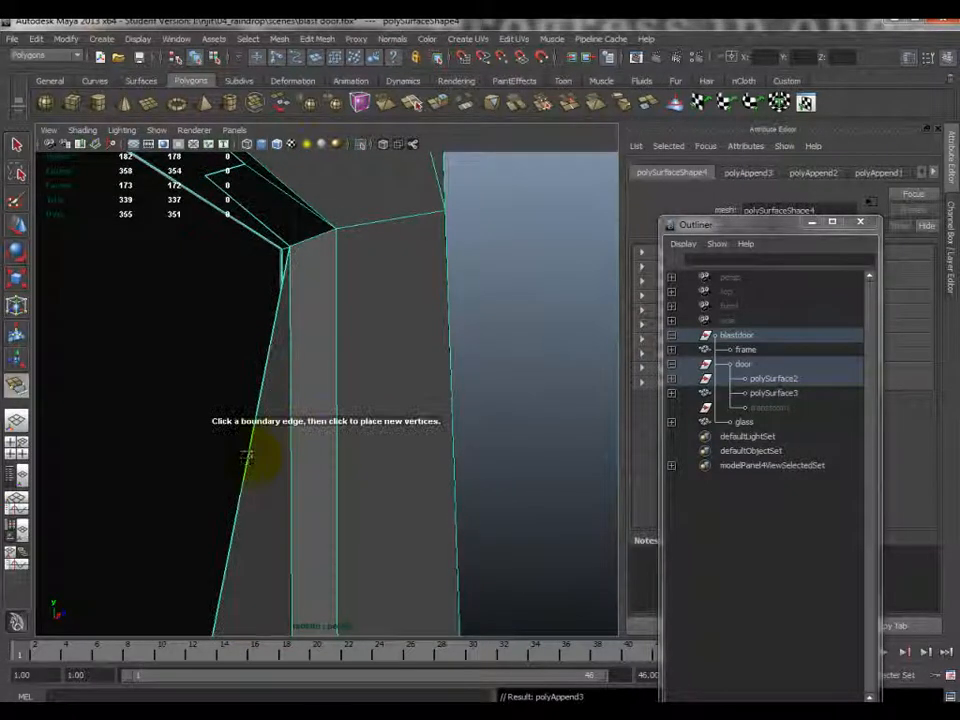
# - Append the remaining triangle that closes the back wall gap at the right side of the recess
pyautogui.click(253, 218)
pyautogui.press('Return')
pyautogui.keyDown('alt'); pyautogui.moveTo(253, 216); pyautogui.dragTo(324, 413); pyautogui.keyUp('alt')
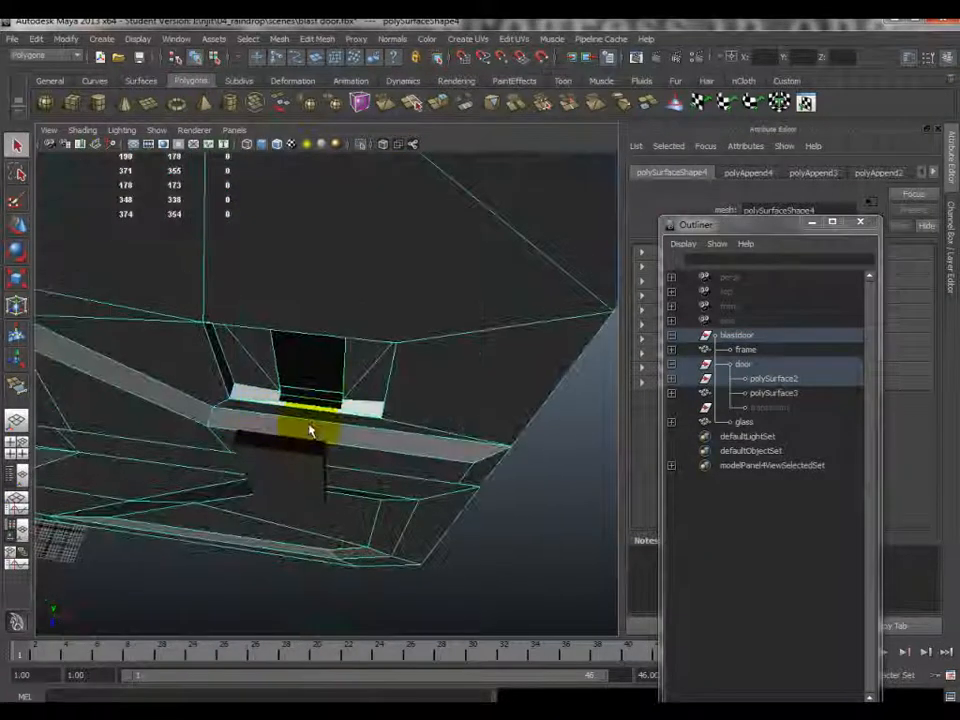
# - Select the separate upright insert box and move its pivot onto the vertex at its lower front corner
pyautogui.scroll(5, 316, 427)
pyautogui.keyDown('alt'); pyautogui.moveTo(317, 426); pyautogui.dragTo(251, 366); pyautogui.keyUp('alt')
pyautogui.scroll(-6, 251, 366)
pyautogui.click(286, 409)
pyautogui.scroll(2, 286, 410)
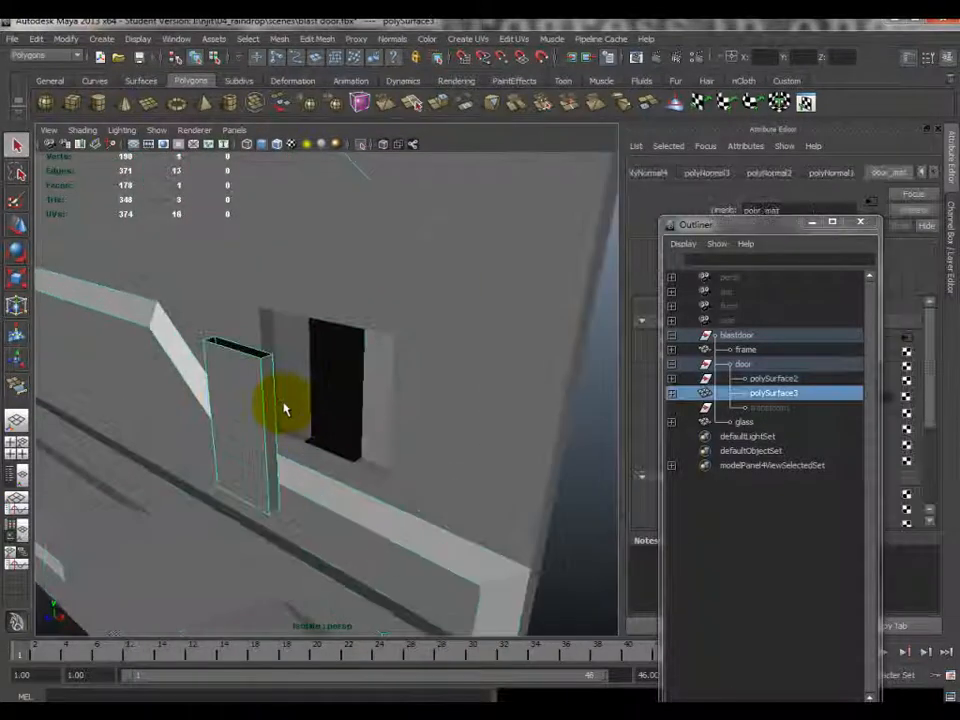
pyautogui.keyDown('alt'); pyautogui.moveTo(214, 442); pyautogui.dragTo(330, 461); pyautogui.keyUp('alt')
pyautogui.scroll(6, 319, 403)
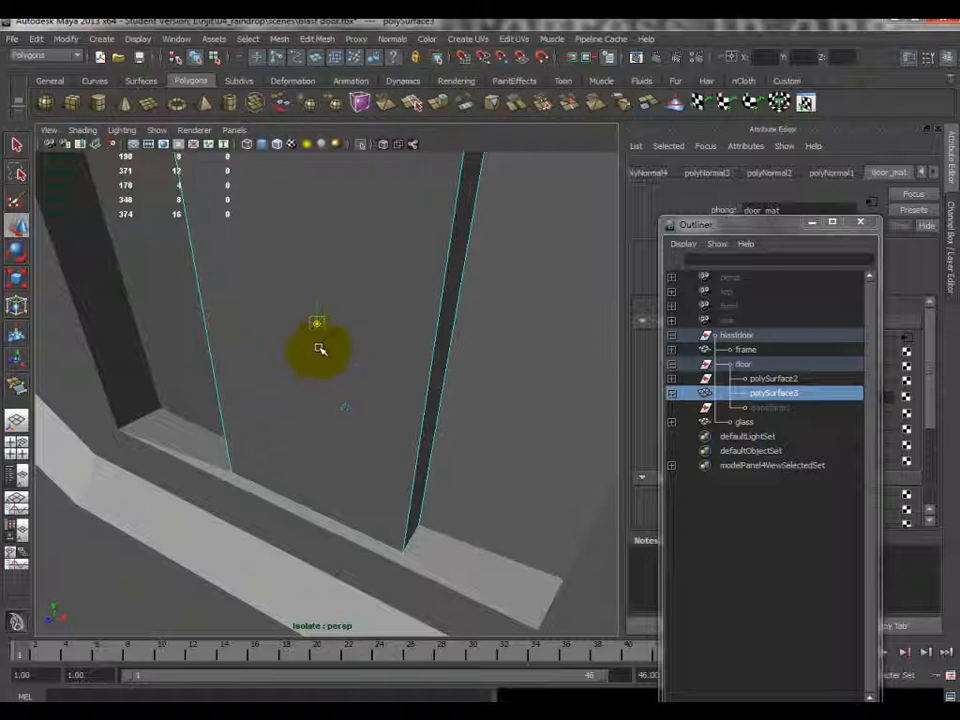
pyautogui.moveTo(317, 323); pyautogui.dragTo(408, 557)
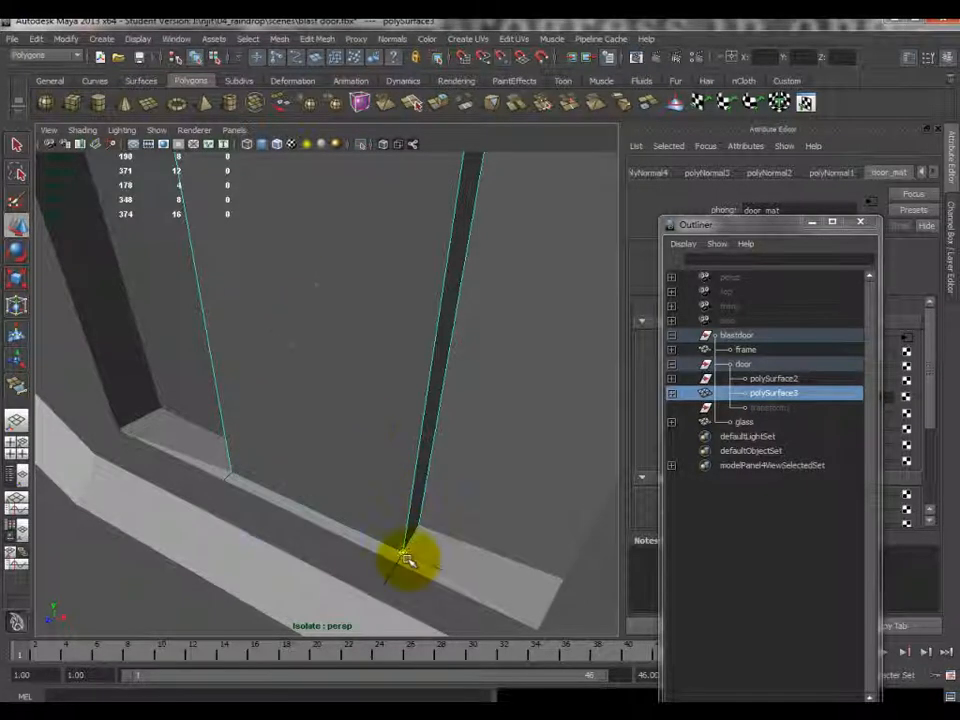
# - Move the insert box into the door's recess, snapping its lower corner in place, and check its fit from several sides
pyautogui.keyDown('alt'); pyautogui.moveTo(430, 597); pyautogui.dragTo(247, 540); pyautogui.keyUp('alt')
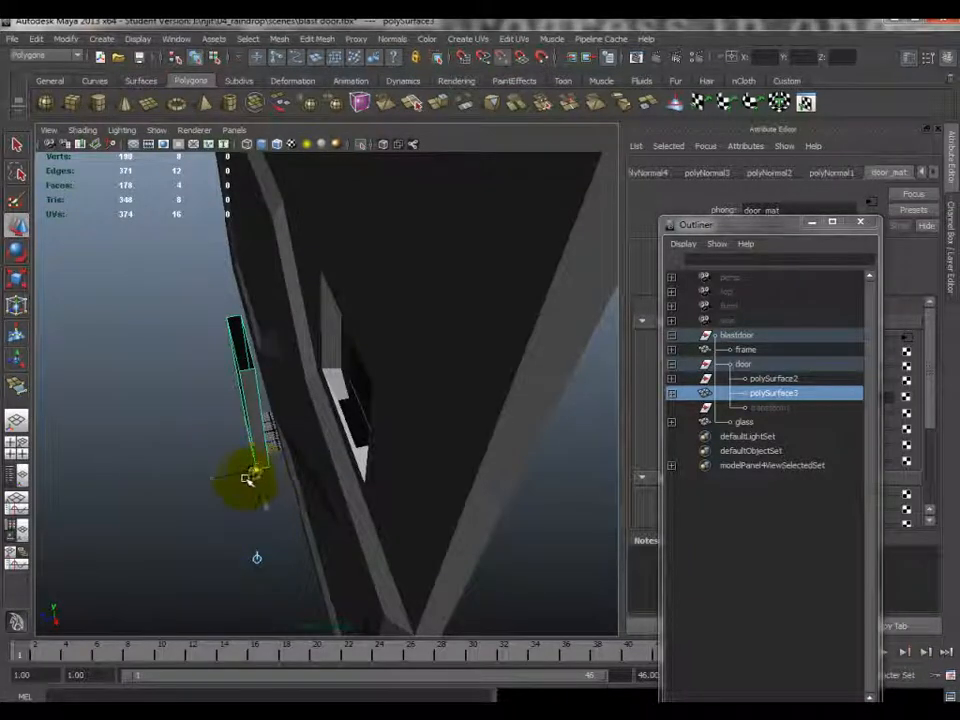
pyautogui.keyDown('alt'); pyautogui.moveTo(237, 483); pyautogui.dragTo(273, 485); pyautogui.keyUp('alt')
pyautogui.moveTo(226, 522); pyautogui.dragTo(500, 415)
pyautogui.scroll(4, 348, 452)
pyautogui.keyDown('alt'); pyautogui.moveTo(443, 370); pyautogui.dragTo(337, 409); pyautogui.keyUp('alt')
pyautogui.moveTo(352, 494)
pyautogui.mouseDown(button='right')
pyautogui.moveTo(350, 462)
pyautogui.moveTo(359, 488)
pyautogui.mouseUp(button='right')
pyautogui.doubleClick(360, 485)
pyautogui.keyDown('alt'); pyautogui.moveTo(360, 484); pyautogui.dragTo(400, 445); pyautogui.keyUp('alt')
pyautogui.keyDown('alt'); pyautogui.moveTo(360, 409); pyautogui.dragTo(175, 527); pyautogui.keyUp('alt')
pyautogui.keyDown('alt'); pyautogui.moveTo(323, 442); pyautogui.dragTo(355, 472); pyautogui.keyUp('alt')
# - Return to object mode, combine the door body with its recess geometry, and add the resulting mesh to the isolated view
pyautogui.moveTo(355, 472); pyautogui.dragTo(415, 452, button='right')
pyautogui.keyDown('alt'); pyautogui.moveTo(476, 470); pyautogui.dragTo(381, 433); pyautogui.keyUp('alt')
pyautogui.click(380, 433)
pyautogui.click(380, 433)
pyautogui.scroll(5, 250, 422)
pyautogui.click(293, 37)
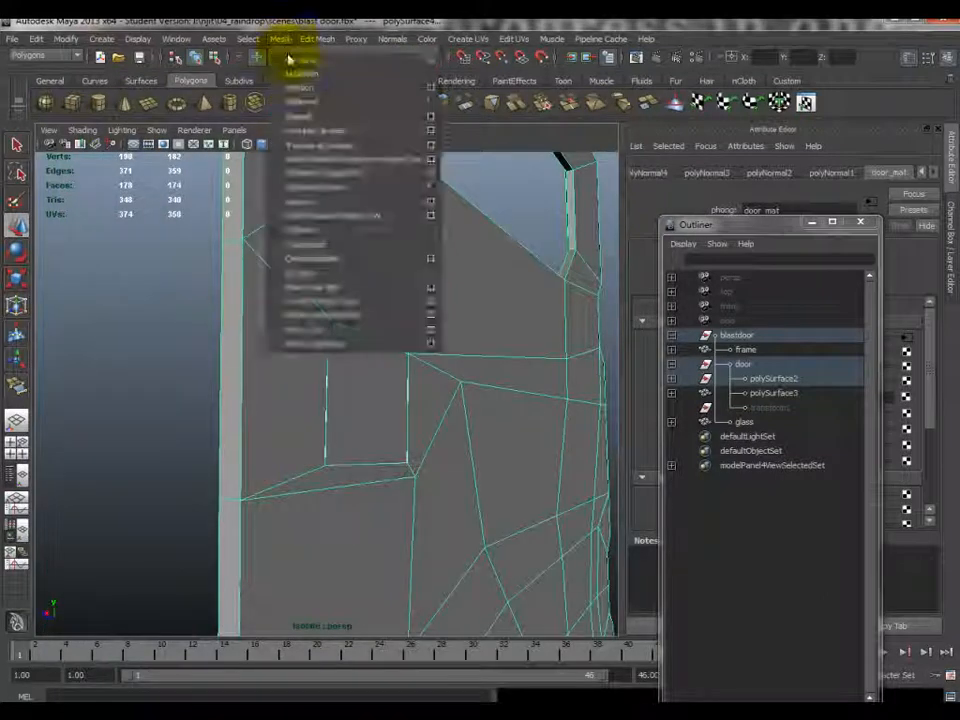
pyautogui.click(285, 54)
pyautogui.scroll(-5, 358, 274)
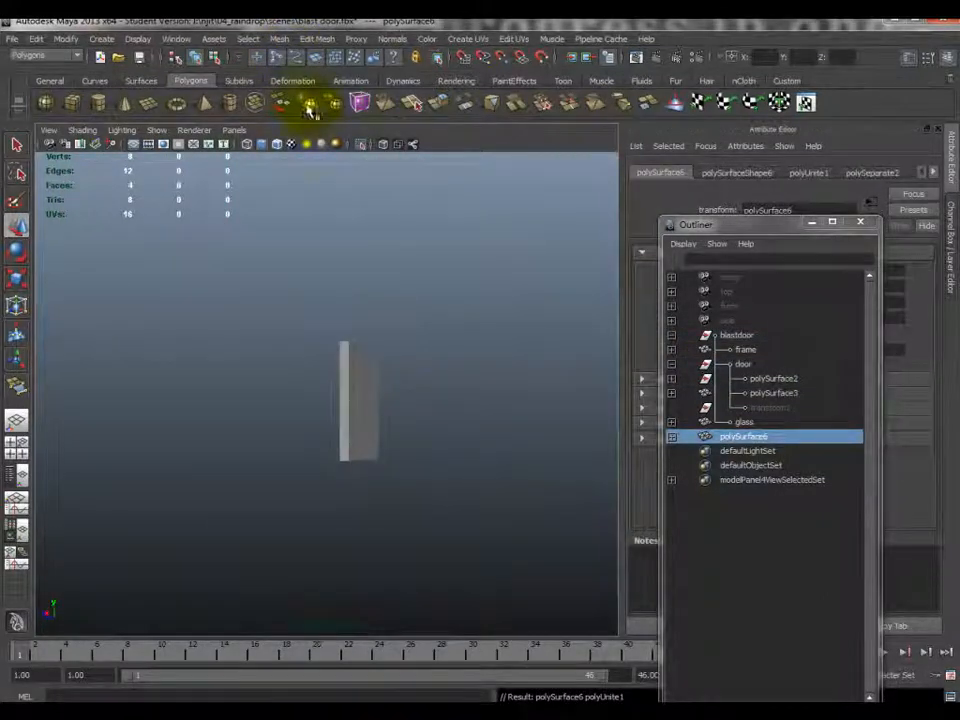
pyautogui.rightClick(363, 150)
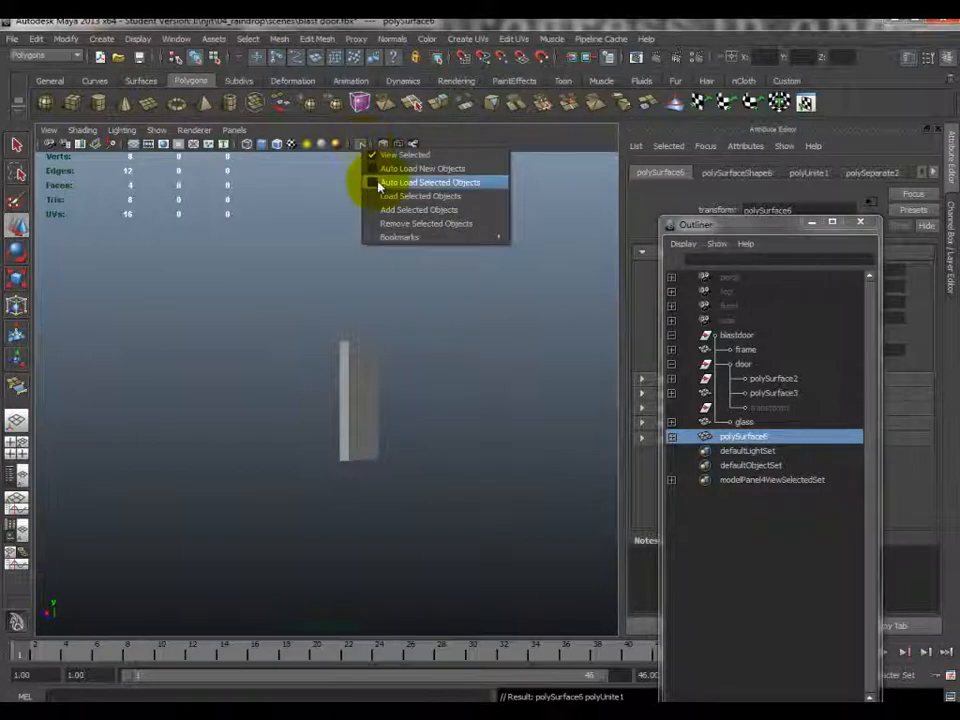
pyautogui.click(378, 217)
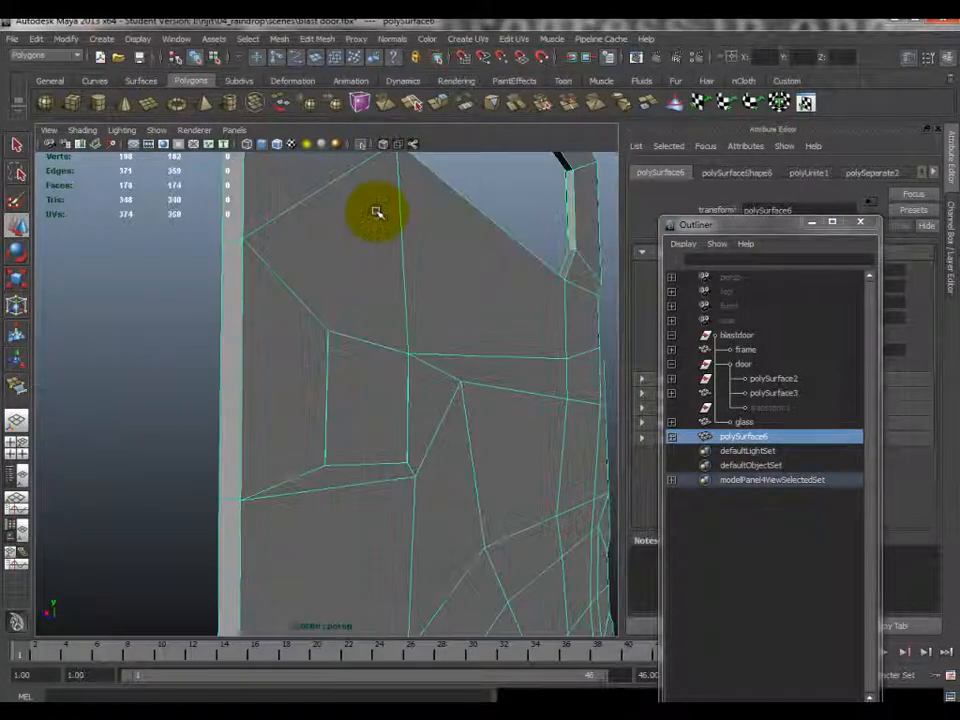
# - Combine the insert box with the door mesh and add the result to the isolated view
pyautogui.keyDown('alt'); pyautogui.moveTo(161, 298); pyautogui.dragTo(368, 360); pyautogui.keyUp('alt')
pyautogui.keyDown('alt'); pyautogui.moveTo(366, 358); pyautogui.dragTo(420, 371, button='right'); pyautogui.keyUp('alt')
pyautogui.click(293, 406)
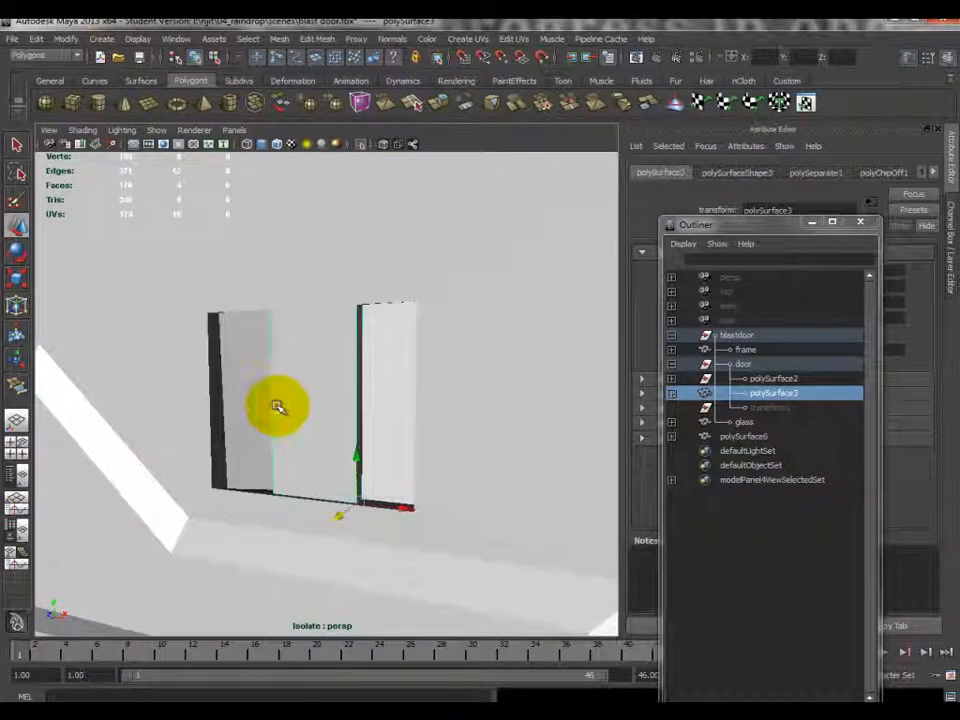
pyautogui.keyDown('shift'); pyautogui.click(240, 407); pyautogui.keyUp('shift')
pyautogui.click(281, 43)
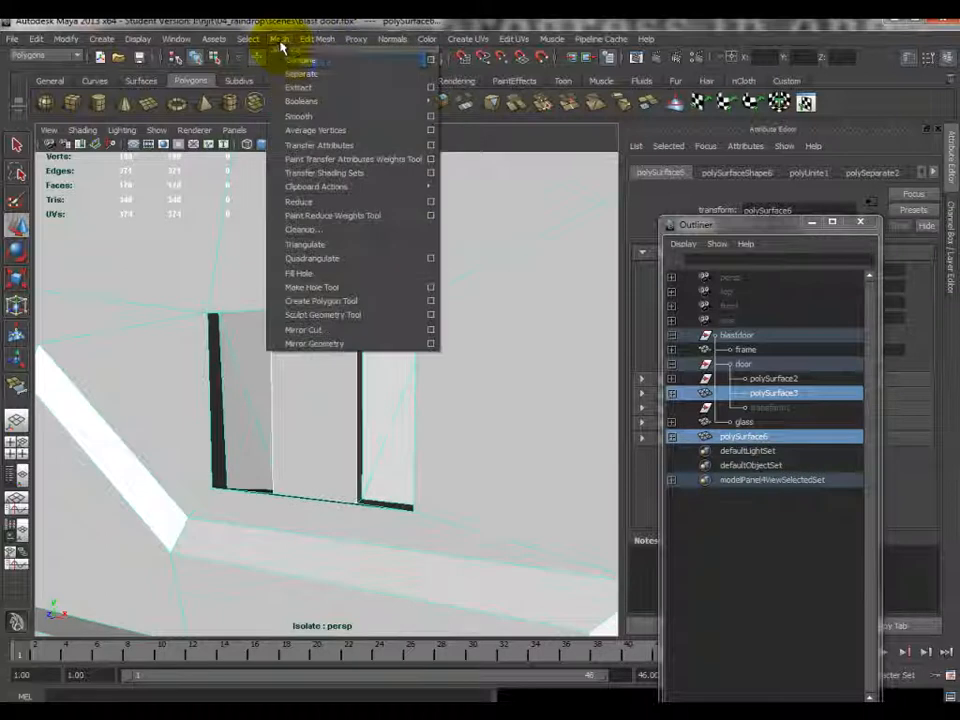
pyautogui.click(310, 60)
pyautogui.rightClick(360, 144)
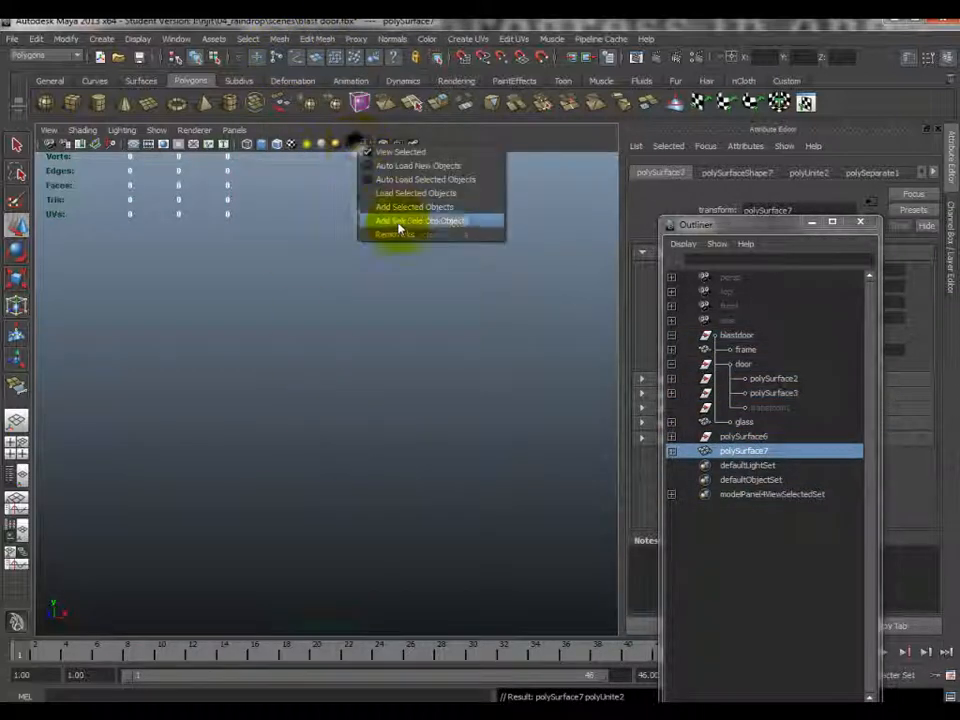
pyautogui.click(385, 206)
# - Try moving the vertex at the insert's lower corner to test whether it is welded, and undo the move
pyautogui.keyDown('alt'); pyautogui.moveTo(365, 418); pyautogui.dragTo(500, 391); pyautogui.keyUp('alt')
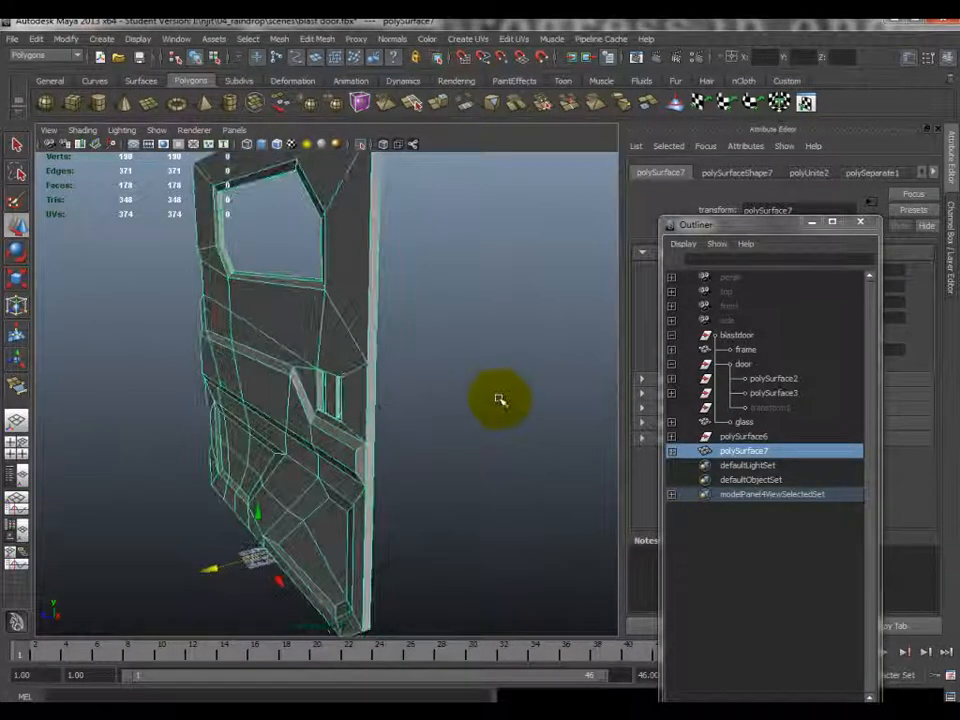
pyautogui.keyDown('alt'); pyautogui.moveTo(406, 456); pyautogui.dragTo(391, 429); pyautogui.keyUp('alt')
pyautogui.moveTo(408, 503); pyautogui.dragTo(408, 541, button='right')
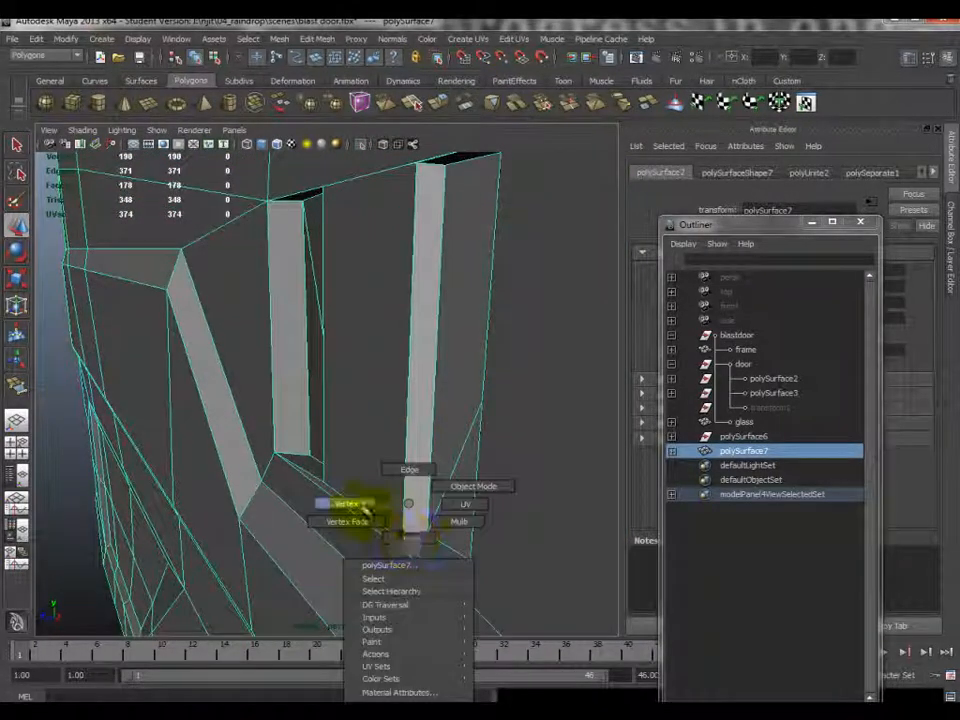
pyautogui.moveTo(366, 510); pyautogui.dragTo(360, 508, button='right')
pyautogui.scroll(1, 430, 562)
pyautogui.click(425, 579)
pyautogui.moveTo(430, 538); pyautogui.dragTo(430, 523)
pyautogui.keyDown('alt'); pyautogui.moveTo(430, 590); pyautogui.dragTo(431, 562); pyautogui.keyUp('alt')
pyautogui.moveTo(431, 506); pyautogui.dragTo(434, 545)
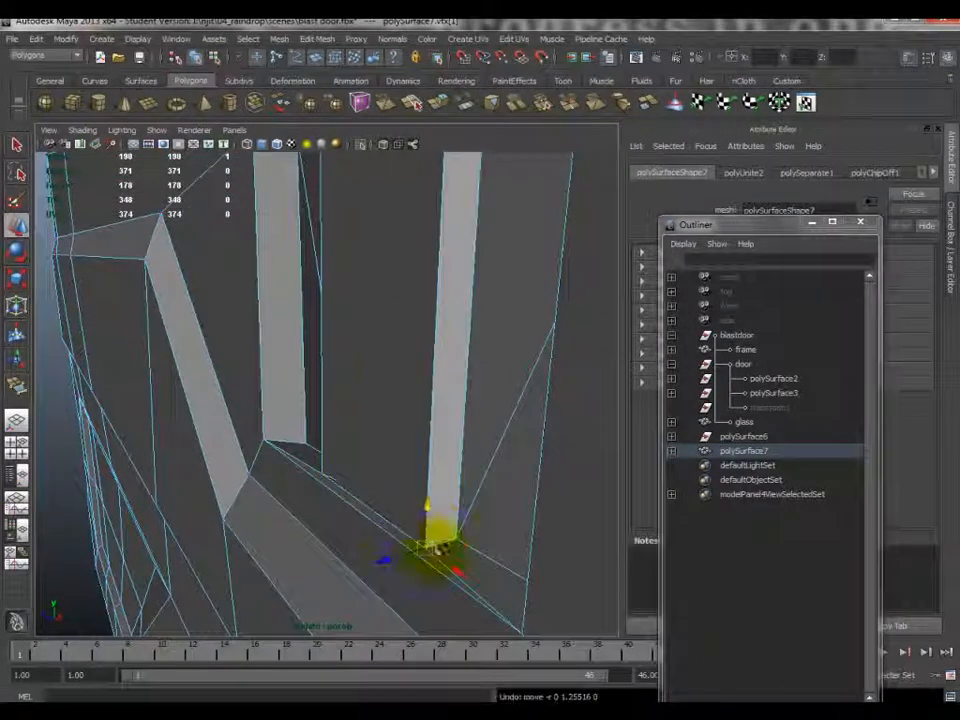
pyautogui.scroll(-3, 389, 380)
pyautogui.keyDown('alt'); pyautogui.moveTo(388, 364); pyautogui.dragTo(330, 334); pyautogui.keyUp('alt')
pyautogui.moveTo(330, 334); pyautogui.dragTo(354, 324, button='right')
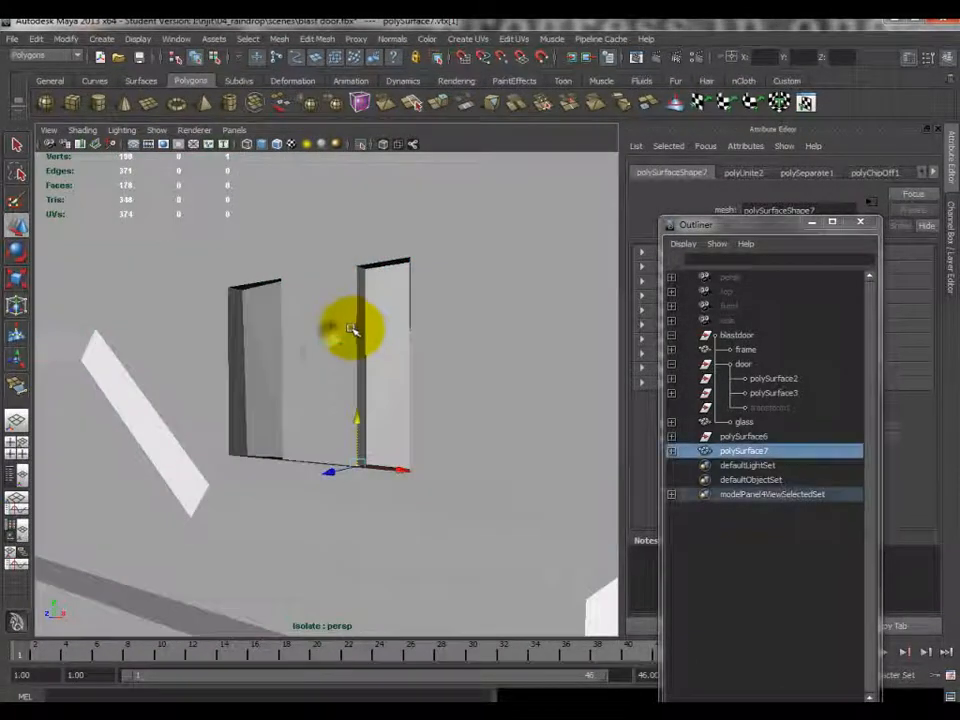
# - Select the combined door mesh and merge its overlapping vertices
pyautogui.click(354, 330)
pyautogui.scroll(-4, 354, 330)
pyautogui.keyDown('alt'); pyautogui.moveTo(354, 330); pyautogui.dragTo(361, 409, button='middle'); pyautogui.keyUp('alt')
pyautogui.scroll(-4, 362, 407)
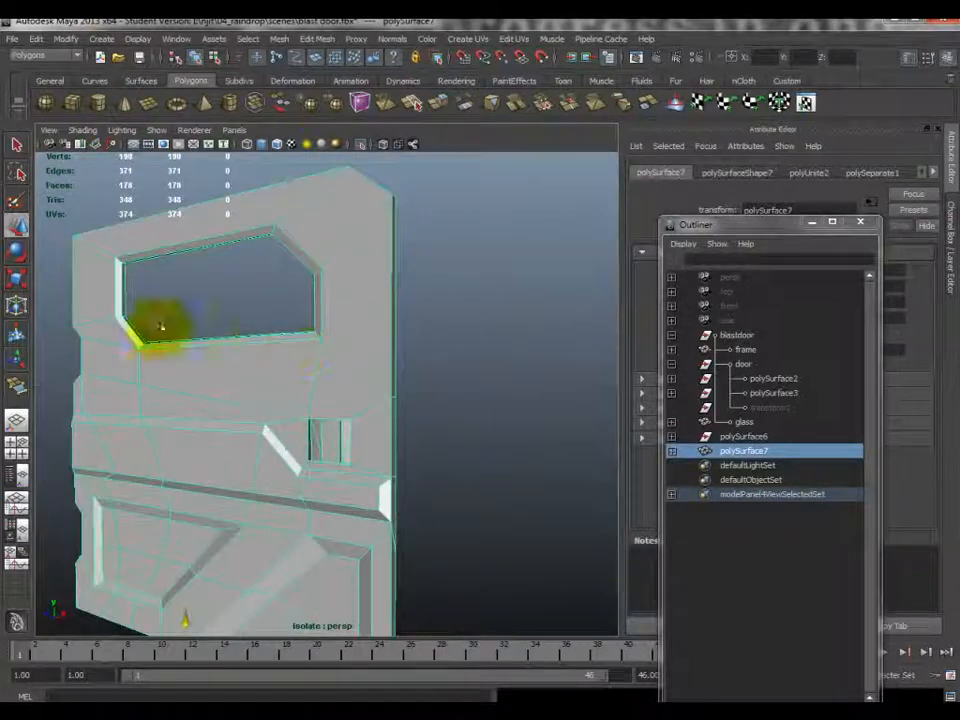
pyautogui.scroll(-4, 310, 250)
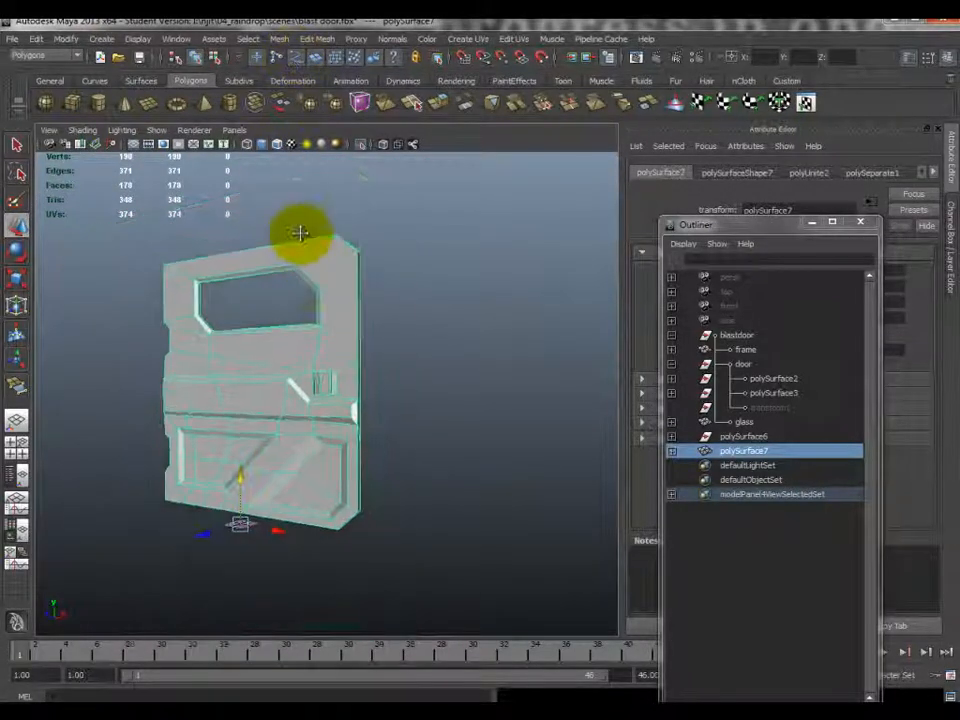
pyautogui.click(316, 39)
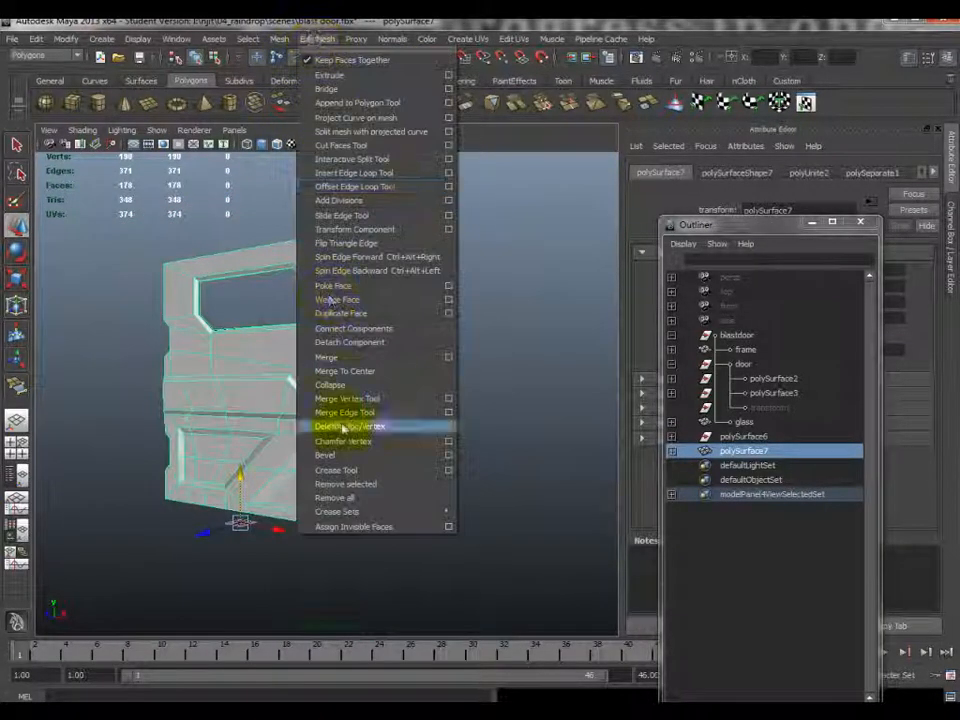
pyautogui.click(86, 386)
pyautogui.keyDown('alt'); pyautogui.moveTo(334, 373); pyautogui.dragTo(281, 384); pyautogui.keyUp('alt')
pyautogui.click(231, 342)
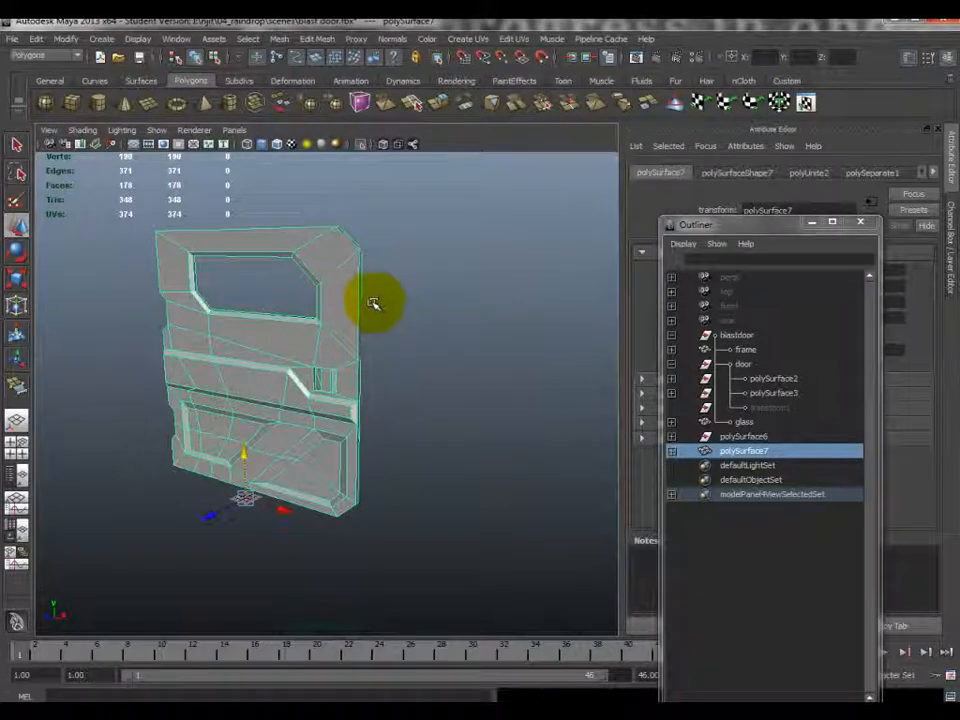
pyautogui.keyDown('alt'); pyautogui.moveTo(375, 300); pyautogui.dragTo(381, 306); pyautogui.keyUp('alt')
pyautogui.scroll(3, 303, 377)
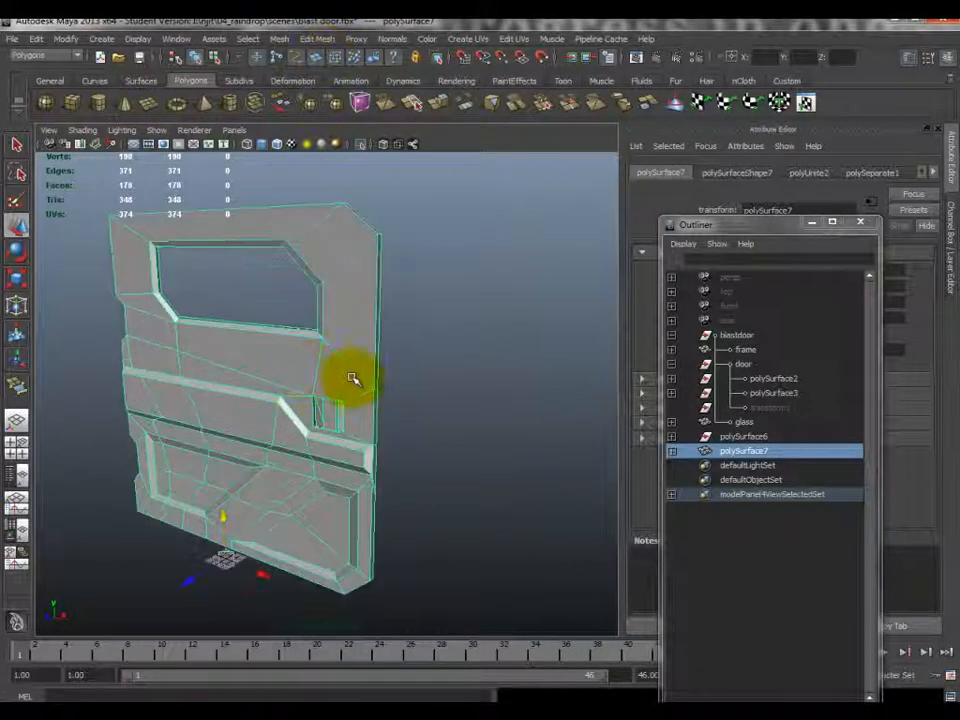
pyautogui.scroll(3, 408, 455)
pyautogui.press('f')
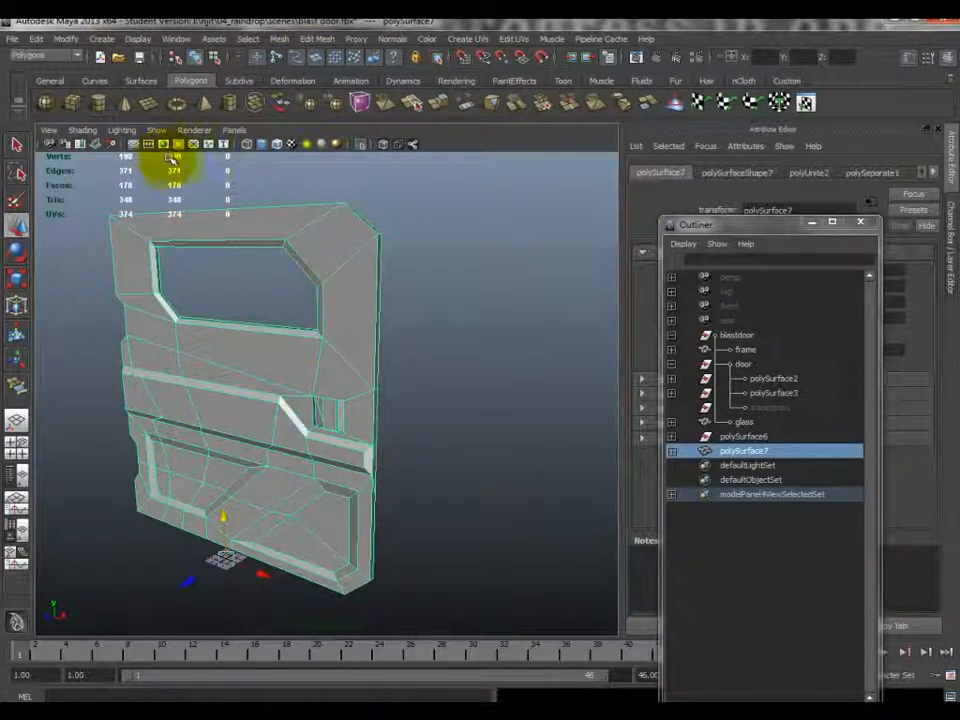
pyautogui.click(316, 38)
pyautogui.click(333, 358)
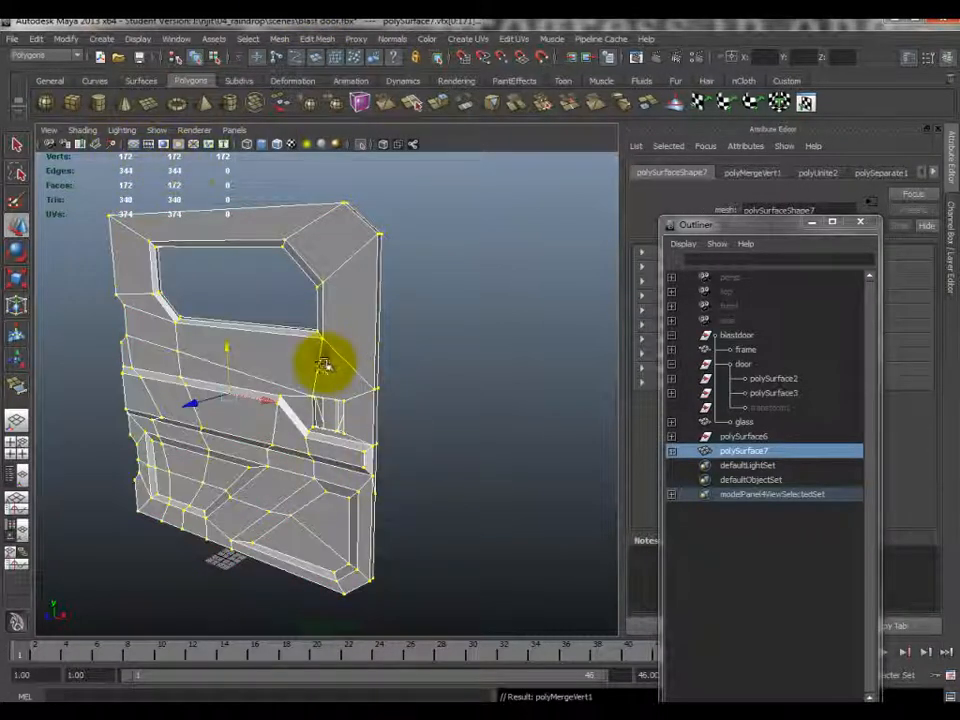
# - Return to object mode and turn off the isolated view to display the whole blast door
pyautogui.moveTo(325, 366); pyautogui.dragTo(391, 345, button='right')
pyautogui.scroll(-5, 340, 383)
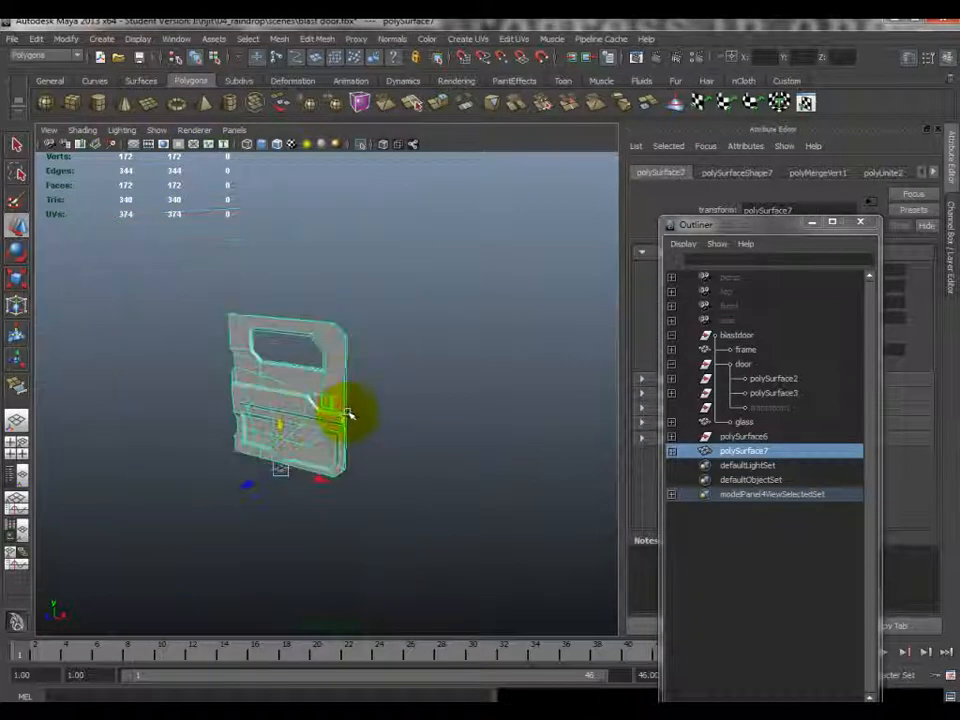
pyautogui.scroll(3, 345, 414)
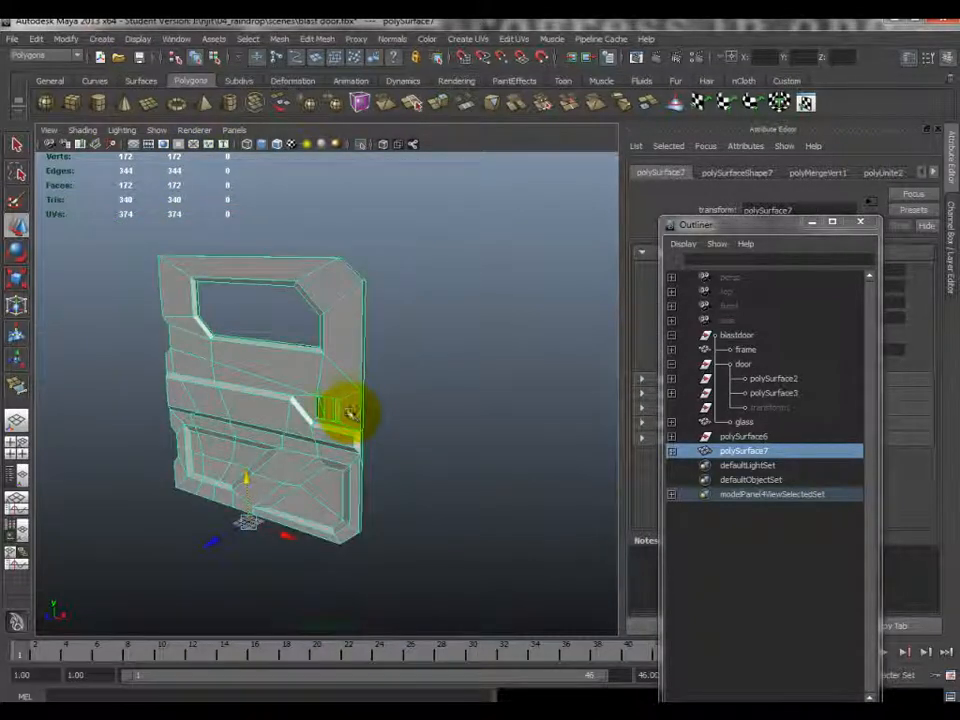
pyautogui.click(363, 146)
pyautogui.scroll(-2, 347, 285)
pyautogui.keyDown('alt'); pyautogui.moveTo(317, 304); pyautogui.dragTo(330, 315); pyautogui.keyUp('alt')
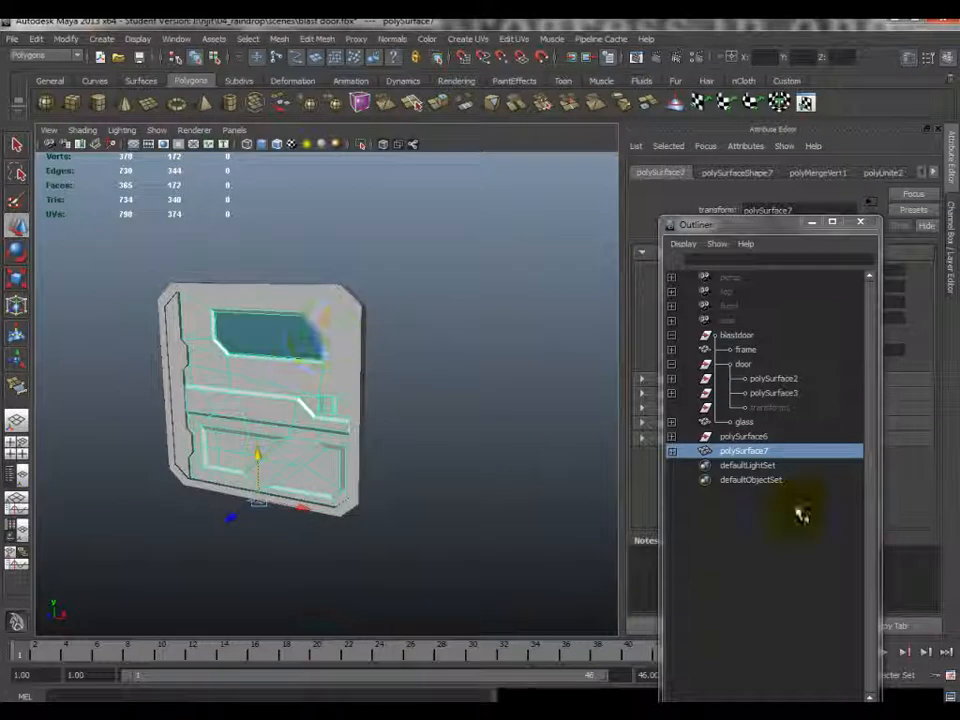
# - Select the frame, glass and combined door meshes and delete all construction history in the scene
pyautogui.moveTo(160, 284); pyautogui.dragTo(445, 486)
pyautogui.click(35, 38)
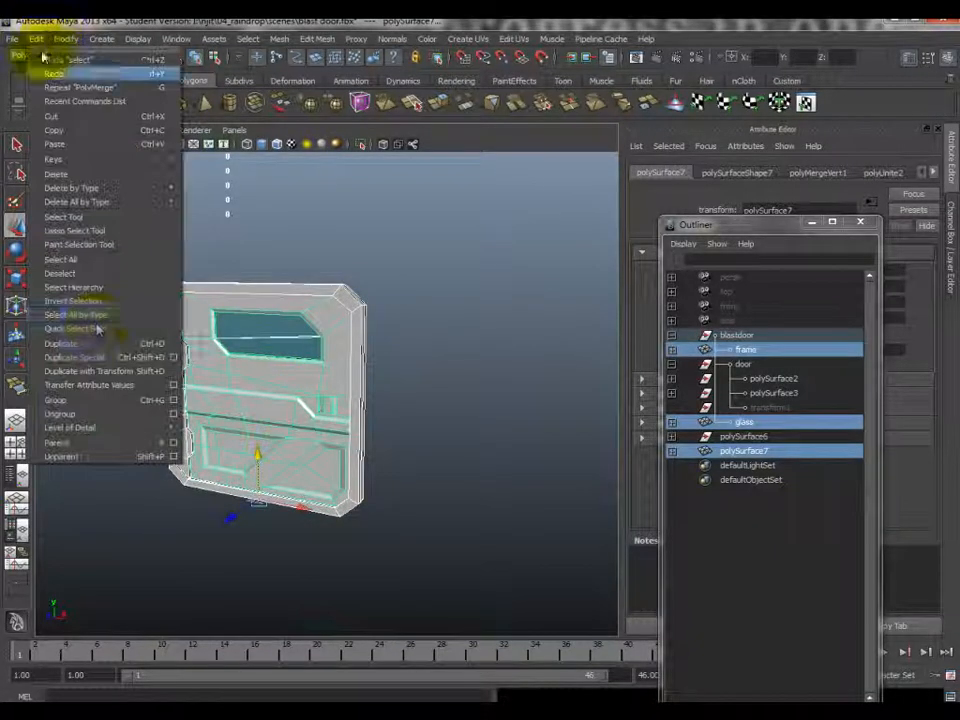
pyautogui.moveTo(98, 205)
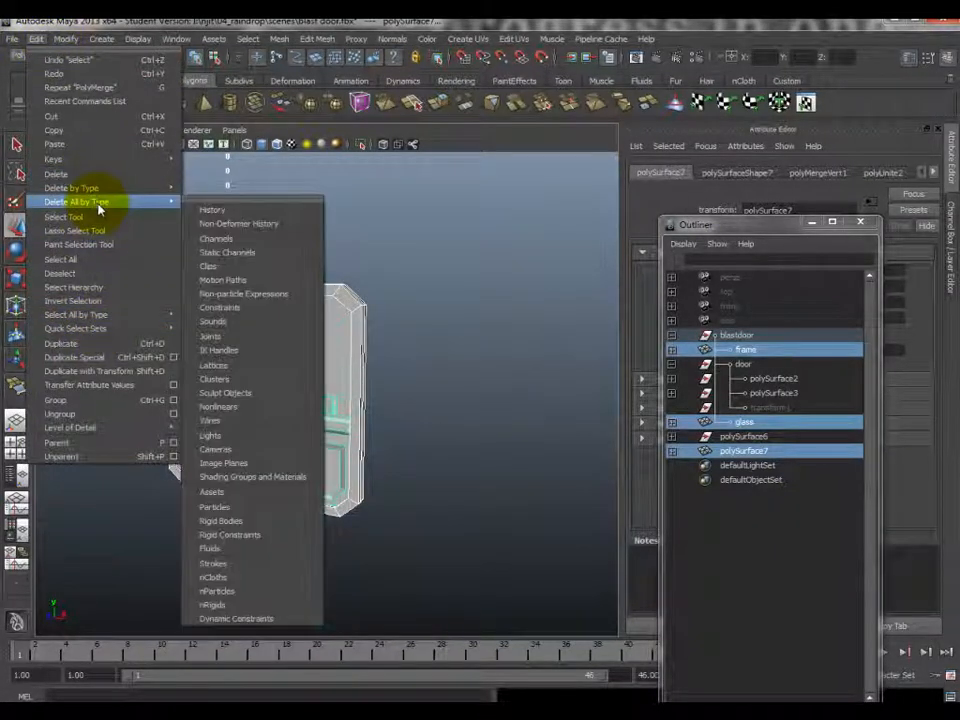
pyautogui.click(210, 210)
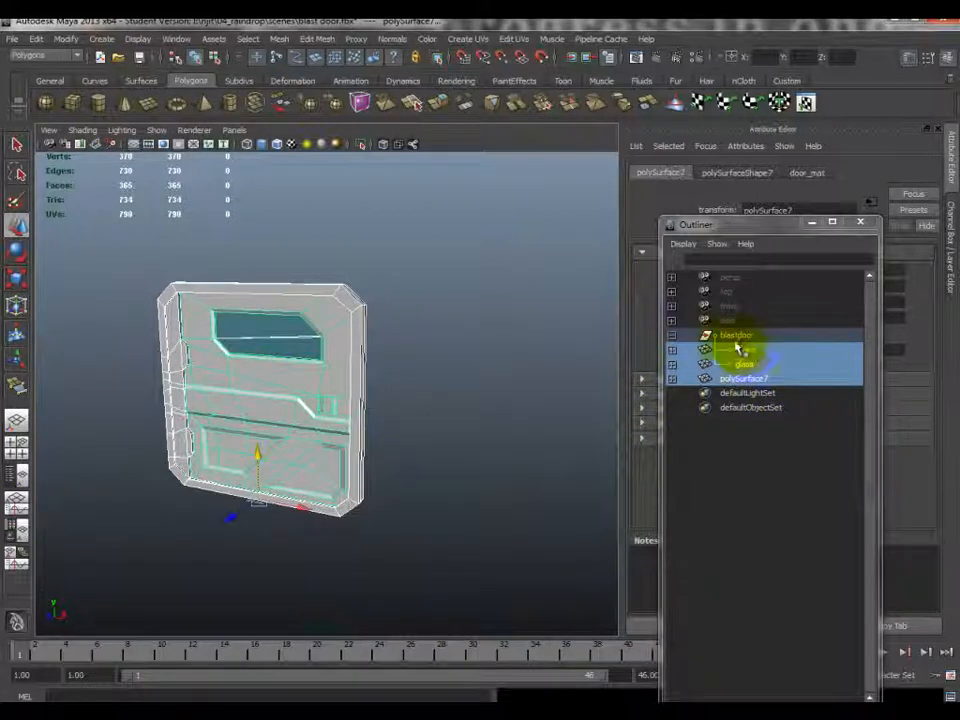
# - Rename polySurface7 to door and parent it under the blastdoor group
pyautogui.doubleClick(746, 379)
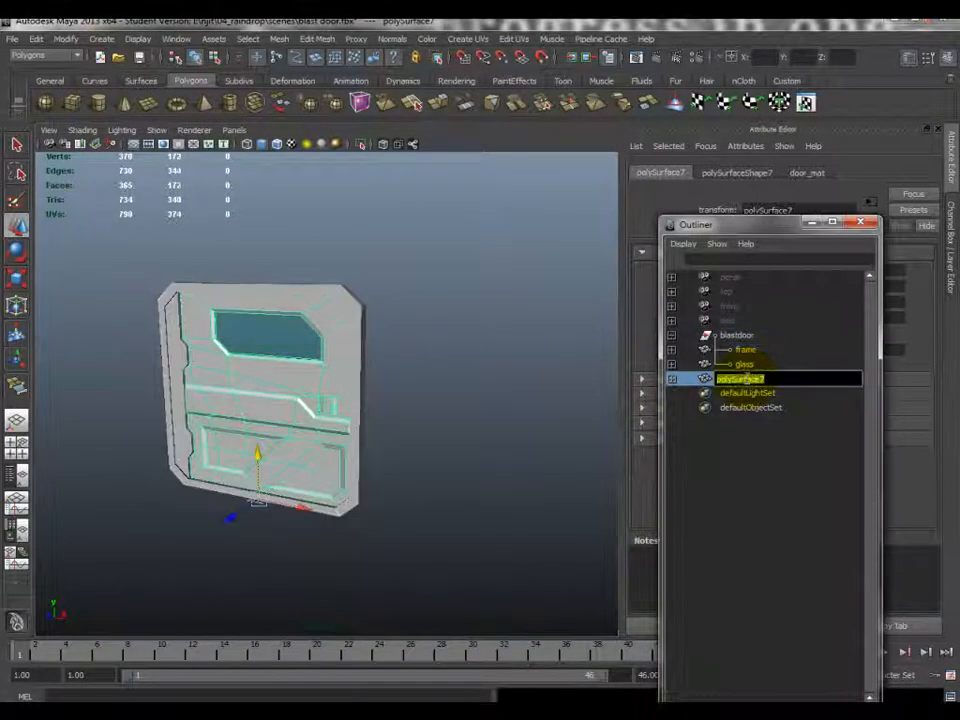
pyautogui.press('Return')
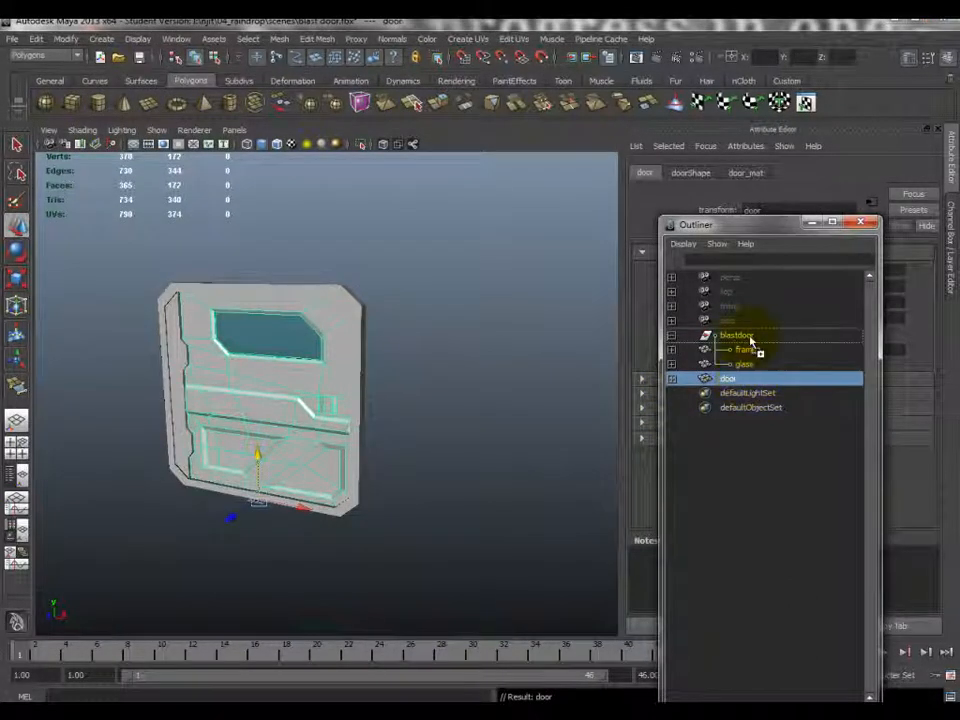
pyautogui.moveTo(750, 340); pyautogui.dragTo(737, 347, button='middle')
# - Select the frame, glass and door meshes, soften their edge normals, and inspect the shading from different angles
pyautogui.scroll(4, 366, 404)
pyautogui.click(454, 411)
pyautogui.moveTo(454, 411)
pyautogui.keyDown('alt'); pyautogui.mouseDown()
pyautogui.moveTo(493, 412)
pyautogui.moveTo(231, 403)
pyautogui.moveTo(454, 407)
pyautogui.mouseUp(); pyautogui.keyUp('alt')
pyautogui.keyDown('alt'); pyautogui.moveTo(454, 407); pyautogui.dragTo(207, 323, button='right'); pyautogui.keyUp('alt')
pyautogui.moveTo(207, 323); pyautogui.dragTo(354, 480)
pyautogui.keyDown('alt'); pyautogui.moveTo(354, 480); pyautogui.dragTo(362, 412, button='right'); pyautogui.keyUp('alt')
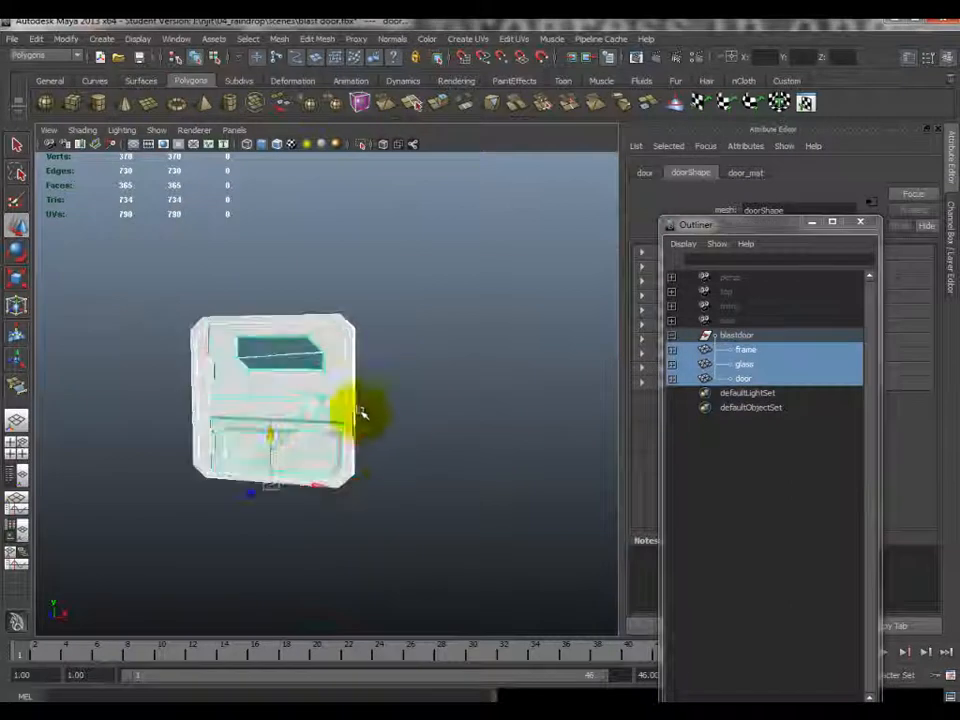
pyautogui.click(317, 39)
pyautogui.moveTo(393, 40)
pyautogui.click(430, 202)
pyautogui.click(439, 515)
pyautogui.click(447, 449)
pyautogui.keyDown('alt'); pyautogui.moveTo(447, 449); pyautogui.dragTo(283, 390); pyautogui.keyUp('alt')
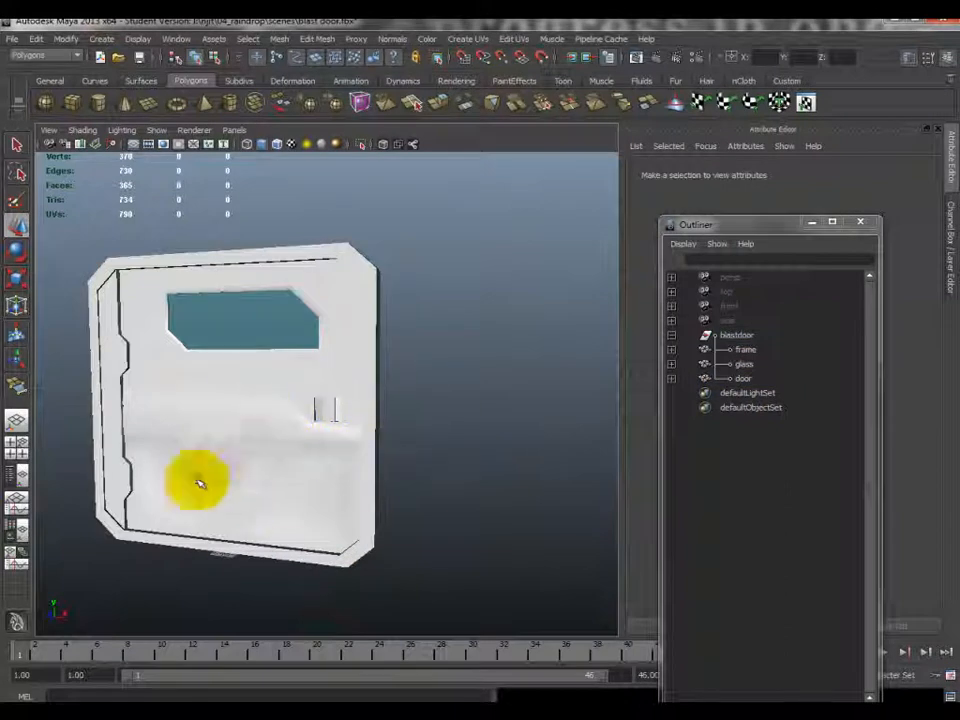
pyautogui.keyDown('alt'); pyautogui.moveTo(251, 451); pyautogui.dragTo(353, 434); pyautogui.keyUp('alt')
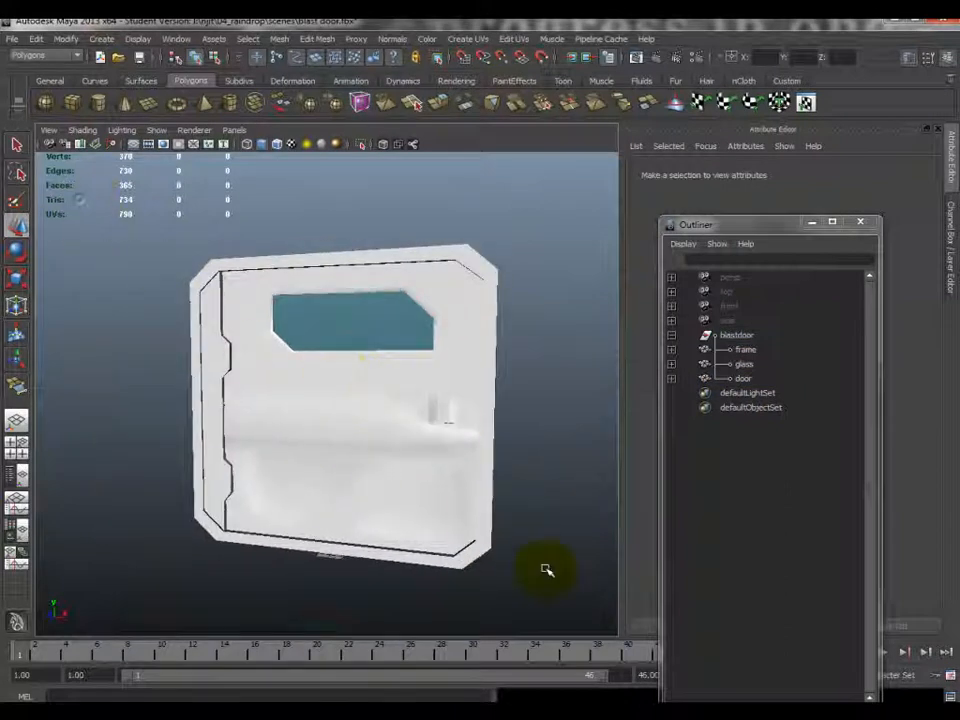
# - Harden the edge normals of the frame, glass and door meshes, and delete all construction history in the scene
pyautogui.moveTo(525, 529); pyautogui.dragTo(204, 289)
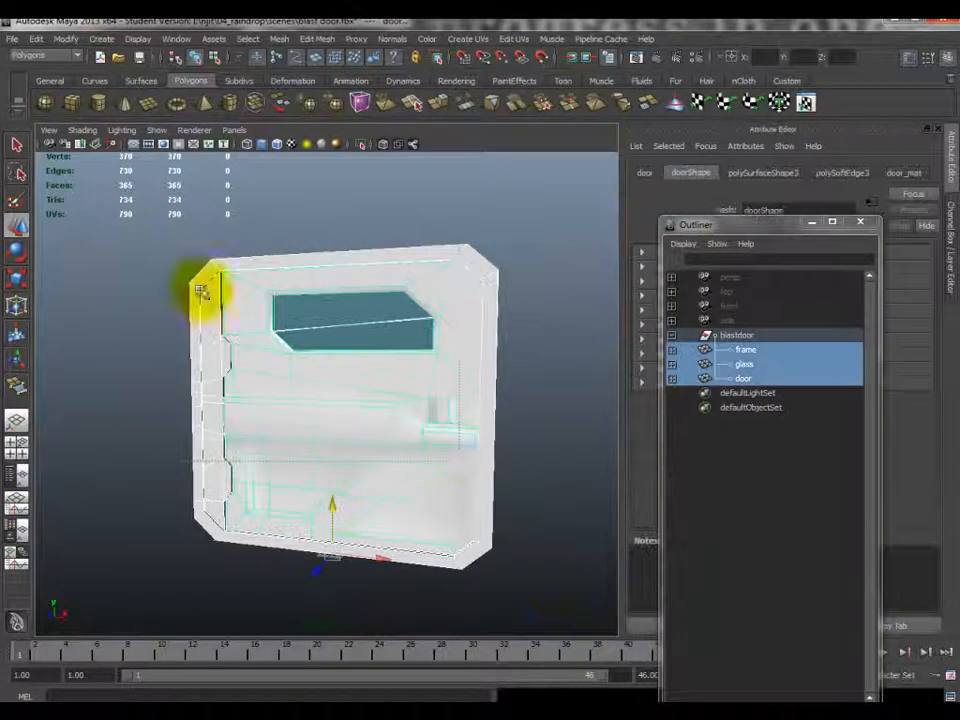
pyautogui.click(392, 39)
pyautogui.click(432, 178)
pyautogui.click(397, 40)
pyautogui.click(412, 188)
pyautogui.click(570, 404)
pyautogui.moveTo(549, 407)
pyautogui.keyDown('alt'); pyautogui.mouseDown()
pyautogui.moveTo(523, 392)
pyautogui.moveTo(456, 386)
pyautogui.moveTo(324, 388)
pyautogui.moveTo(287, 412)
pyautogui.moveTo(302, 399)
pyautogui.moveTo(339, 411)
pyautogui.moveTo(527, 416)
pyautogui.moveTo(557, 407)
pyautogui.moveTo(536, 394)
pyautogui.mouseUp(); pyautogui.keyUp('alt')
pyautogui.scroll(3, 535, 395)
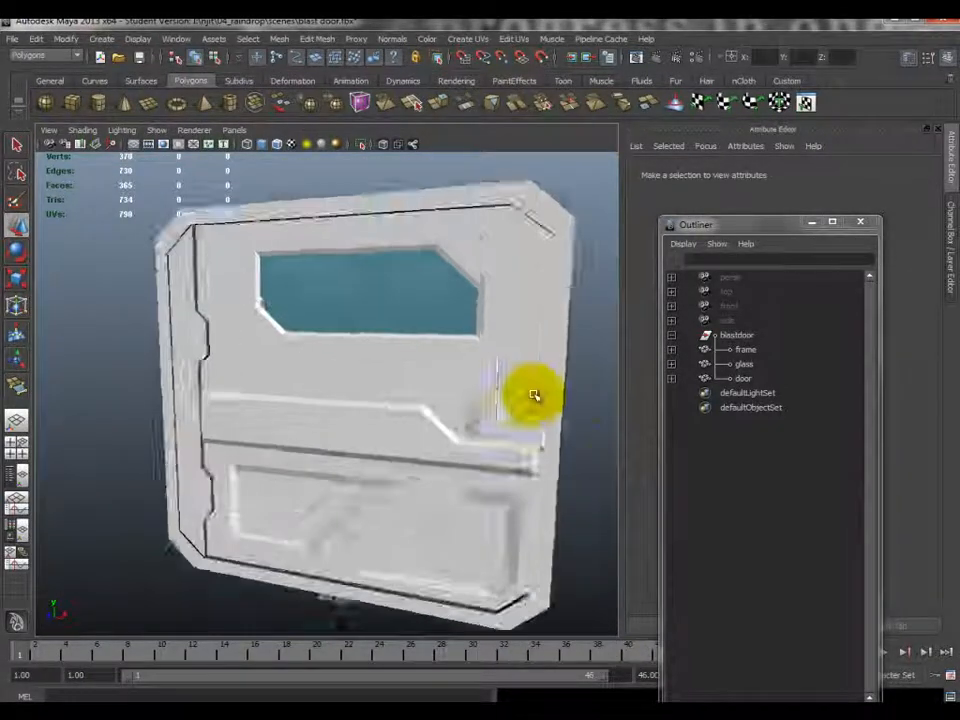
pyautogui.scroll(-3, 534, 394)
pyautogui.keyDown('alt'); pyautogui.moveTo(532, 377); pyautogui.dragTo(498, 374, button='middle'); pyautogui.keyUp('alt')
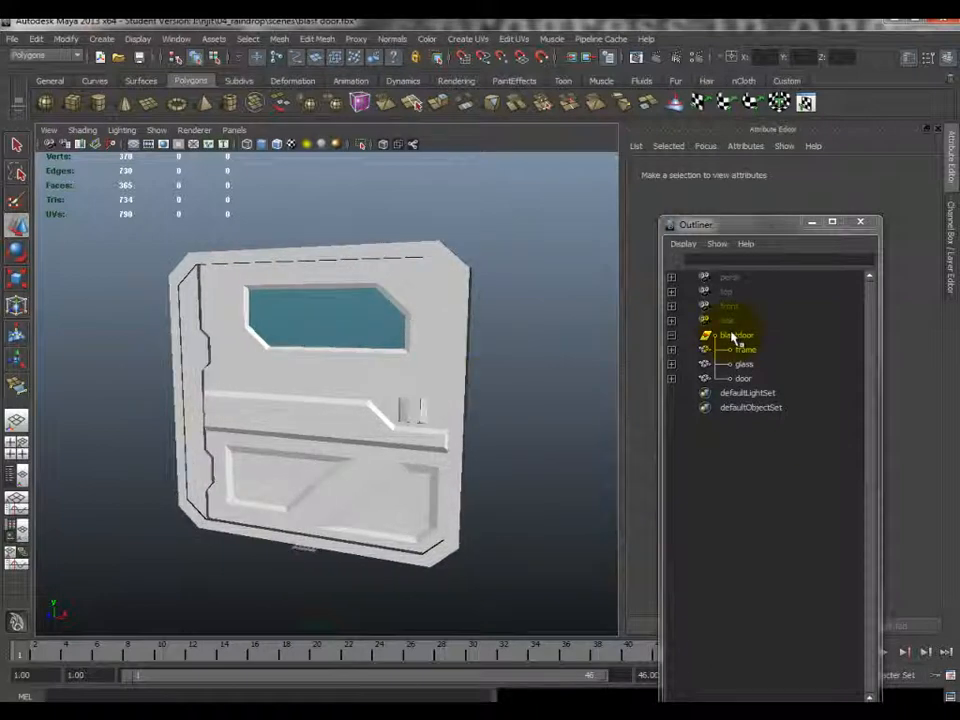
pyautogui.moveTo(36, 39)
pyautogui.mouseDown()
pyautogui.moveTo(118, 266)
pyautogui.moveTo(86, 190)
pyautogui.moveTo(93, 202)
pyautogui.moveTo(216, 212)
pyautogui.moveTo(186, 213)
pyautogui.mouseUp()
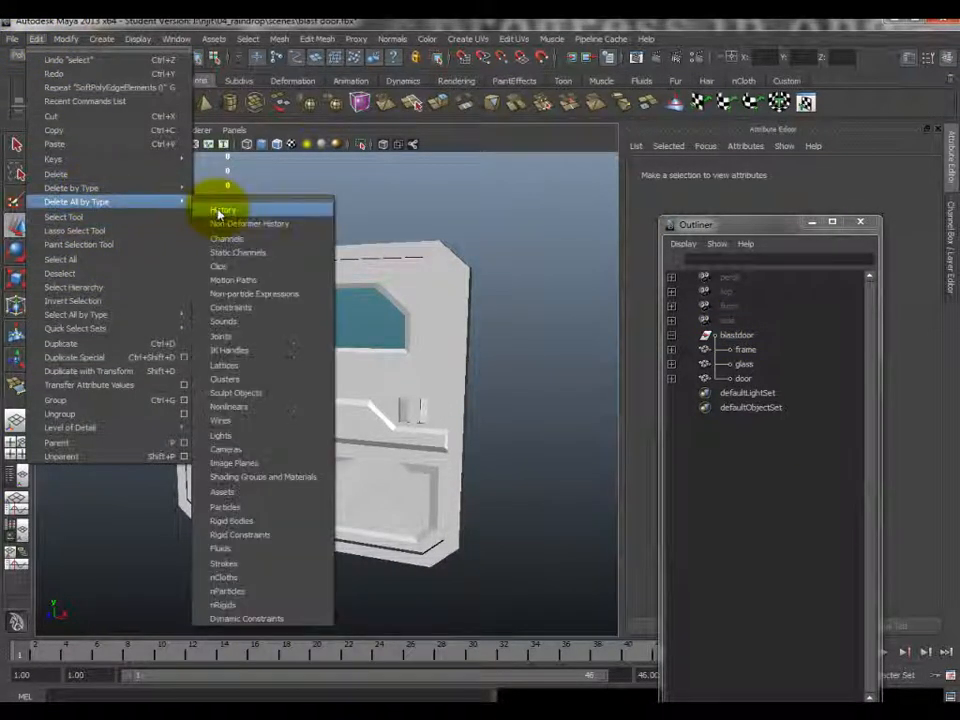
pyautogui.click(218, 213)
# - Select the frame mesh and display the attributes of its door_mat material
pyautogui.click(461, 482)
pyautogui.scroll(-3, 461, 482)
pyautogui.keyDown('alt'); pyautogui.moveTo(461, 482); pyautogui.dragTo(457, 466); pyautogui.keyUp('alt')
pyautogui.scroll(5, 340, 385)
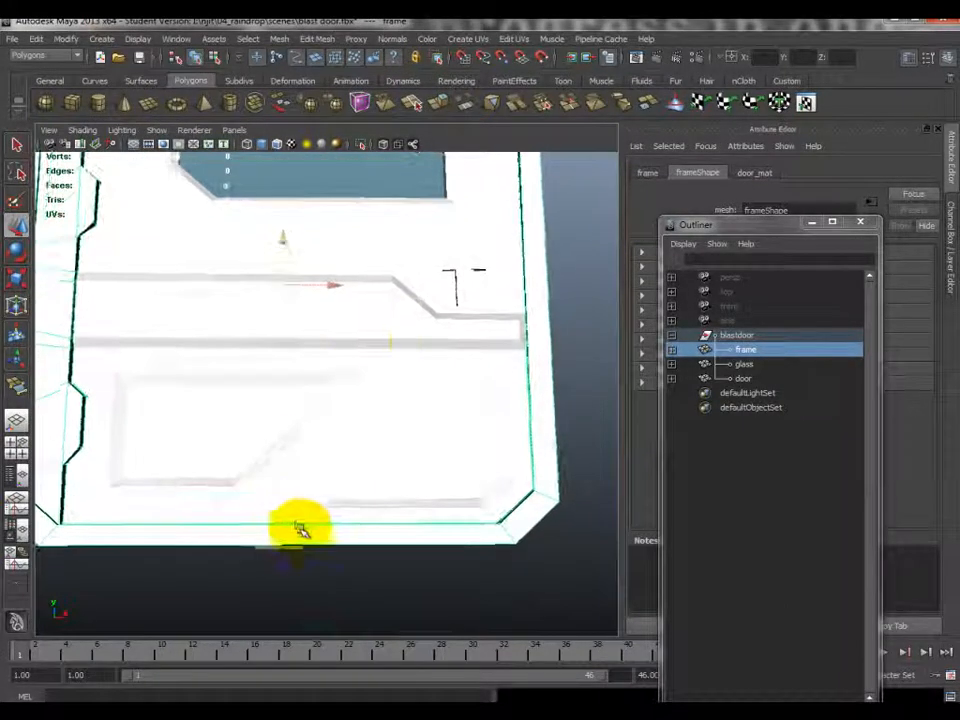
pyautogui.scroll(-5, 303, 530)
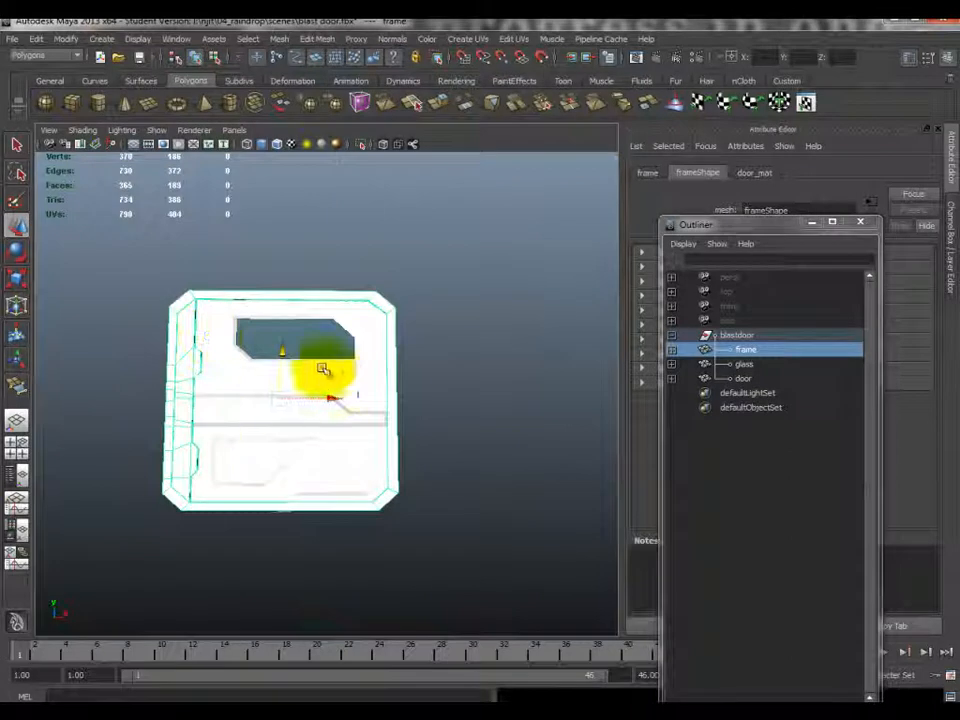
pyautogui.moveTo(767, 230); pyautogui.dragTo(527, 228)
pyautogui.click(755, 172)
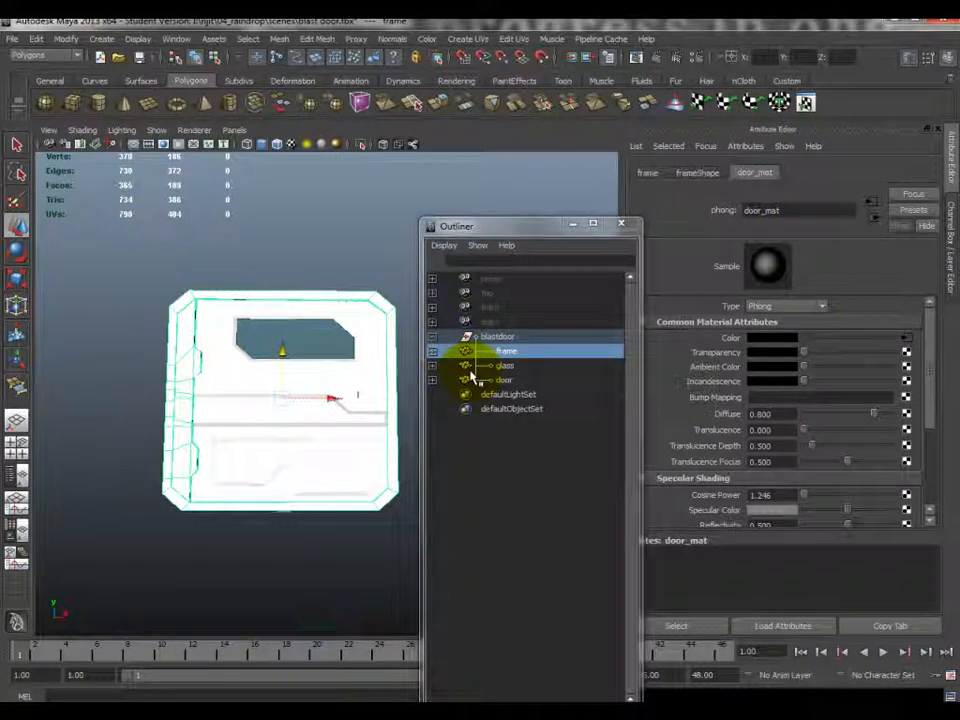
pyautogui.scroll(5, 401, 403)
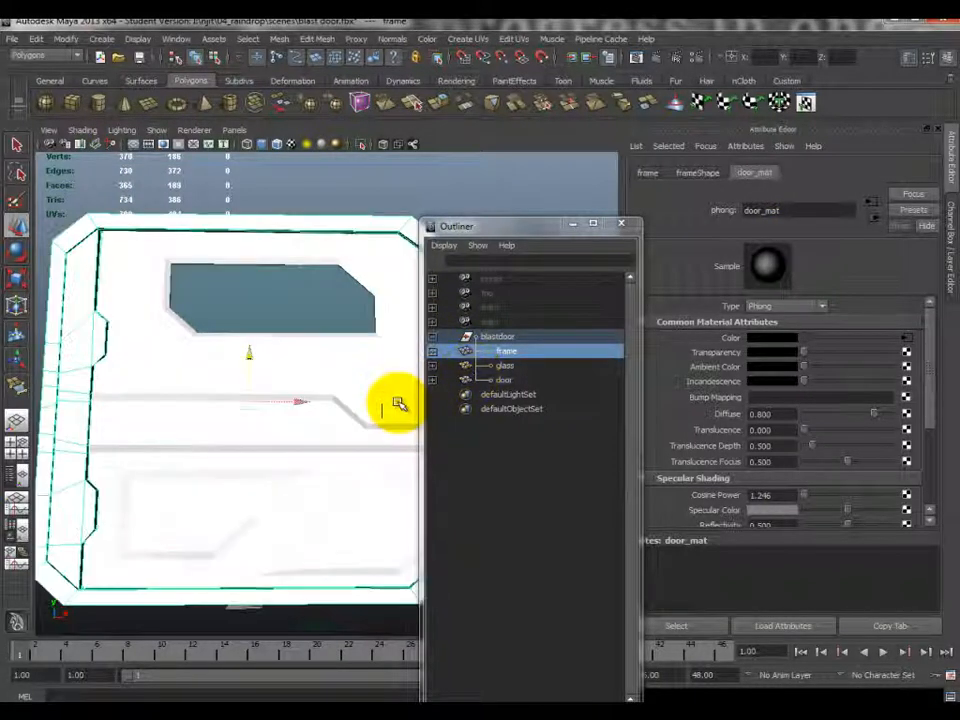
pyautogui.keyDown('alt'); pyautogui.moveTo(313, 400); pyautogui.dragTo(250, 402, button='middle'); pyautogui.keyUp('alt')
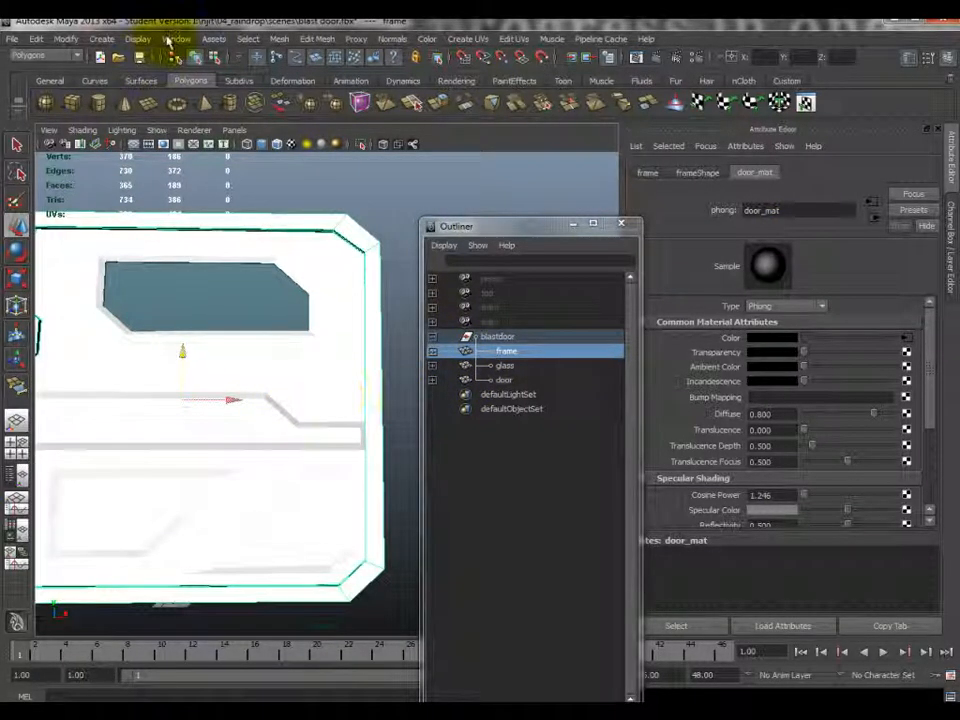
pyautogui.click(176, 38)
pyautogui.click(396, 432)
pyautogui.click(390, 424)
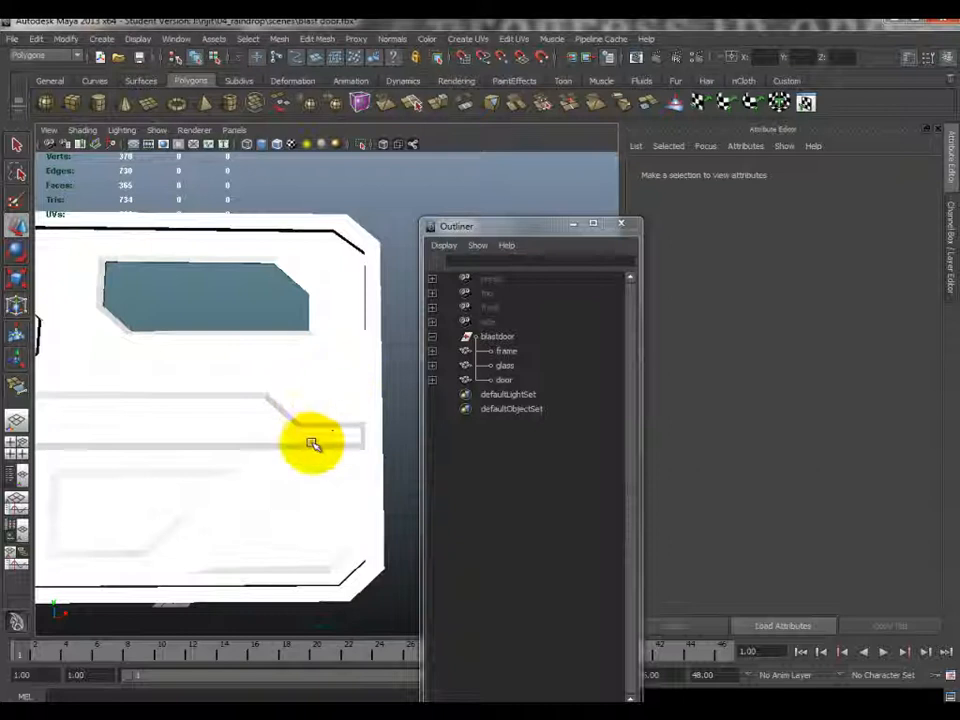
pyautogui.scroll(-5, 354, 392)
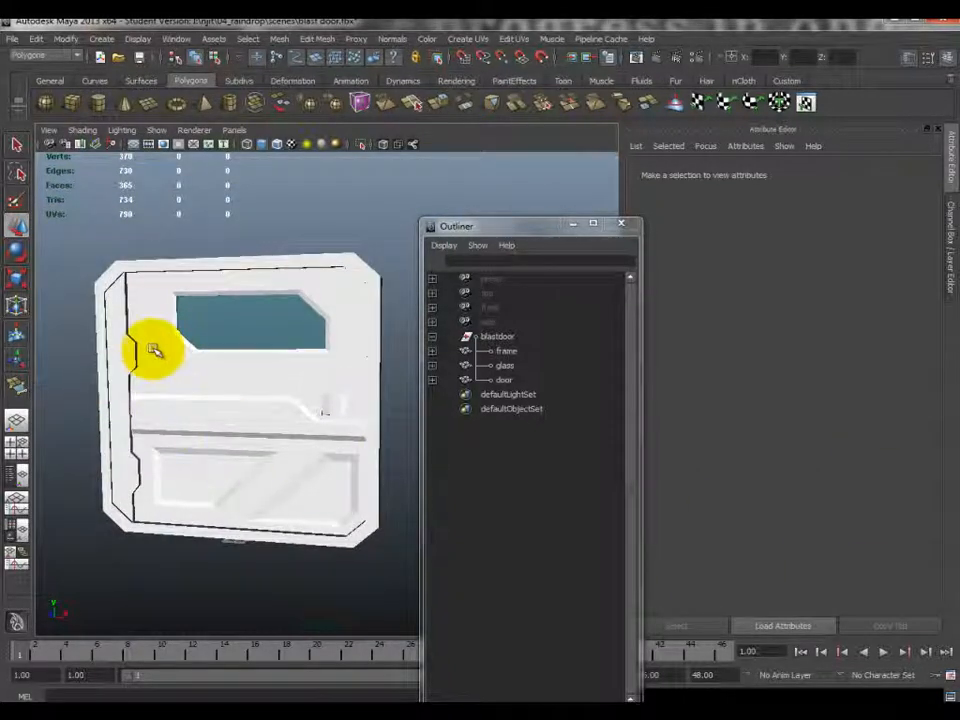
# - Open the desk.mb scene without saving the changes to the blast door scene
pyautogui.moveTo(55, 248); pyautogui.dragTo(373, 568)
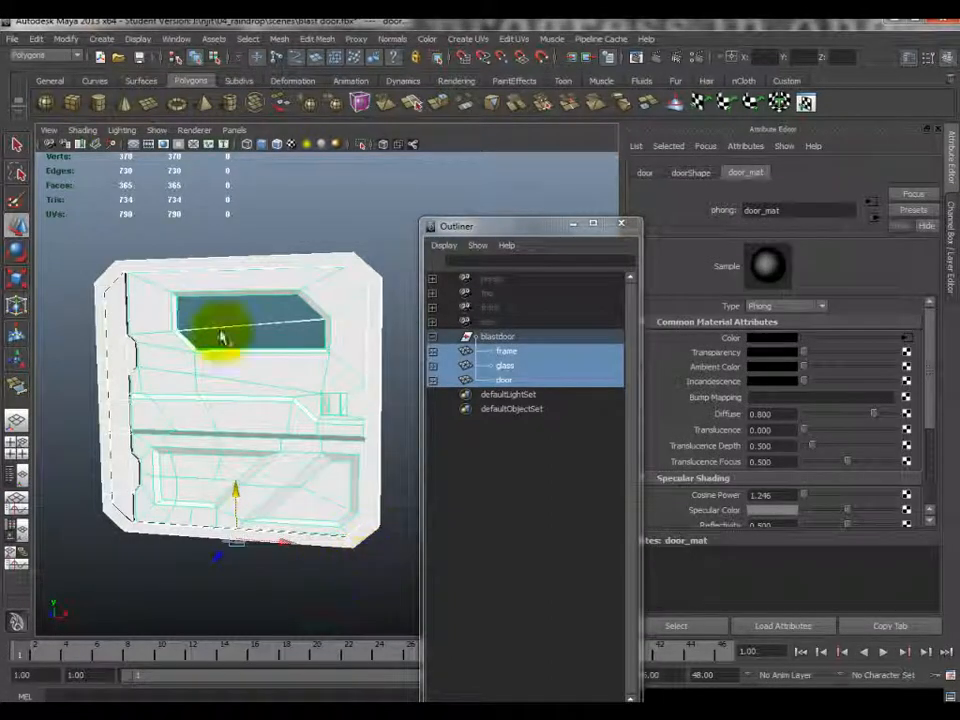
pyautogui.click(14, 39)
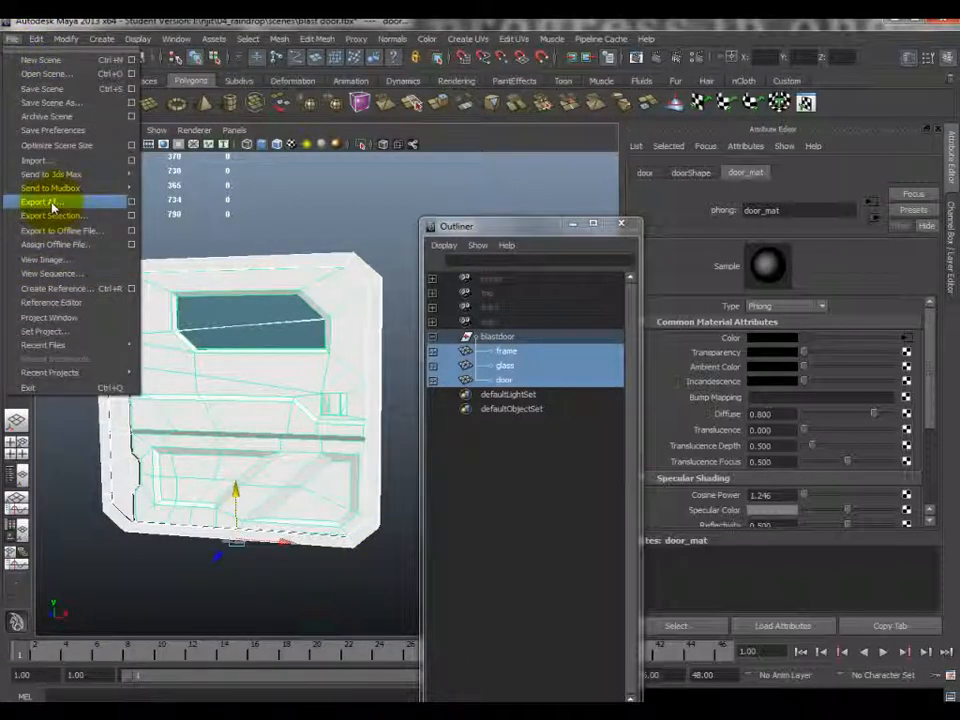
pyautogui.click(43, 74)
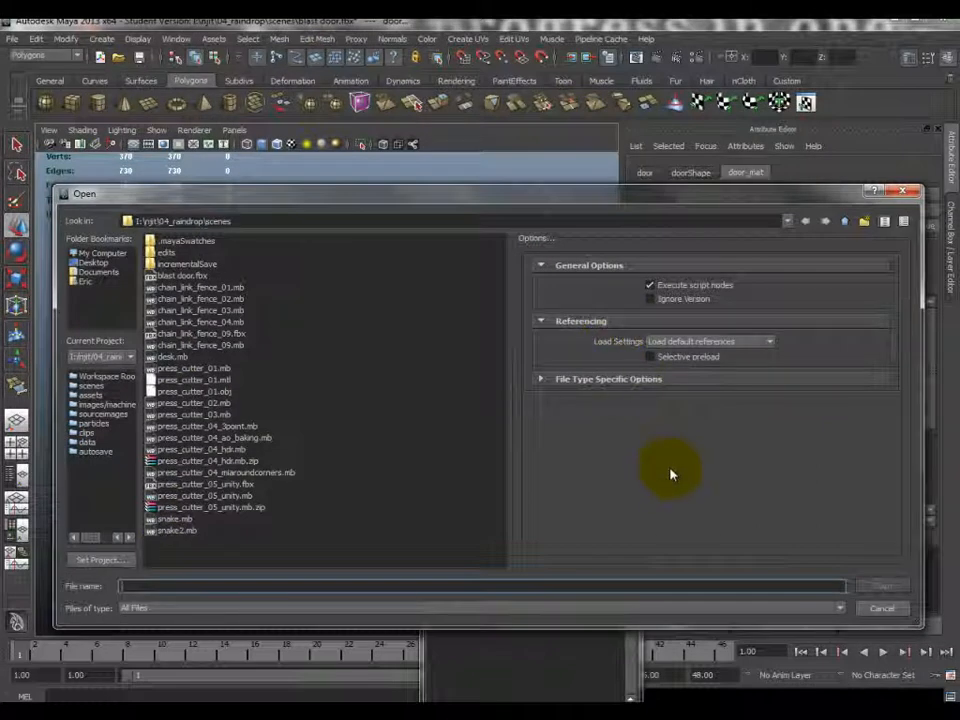
pyautogui.doubleClick(187, 358)
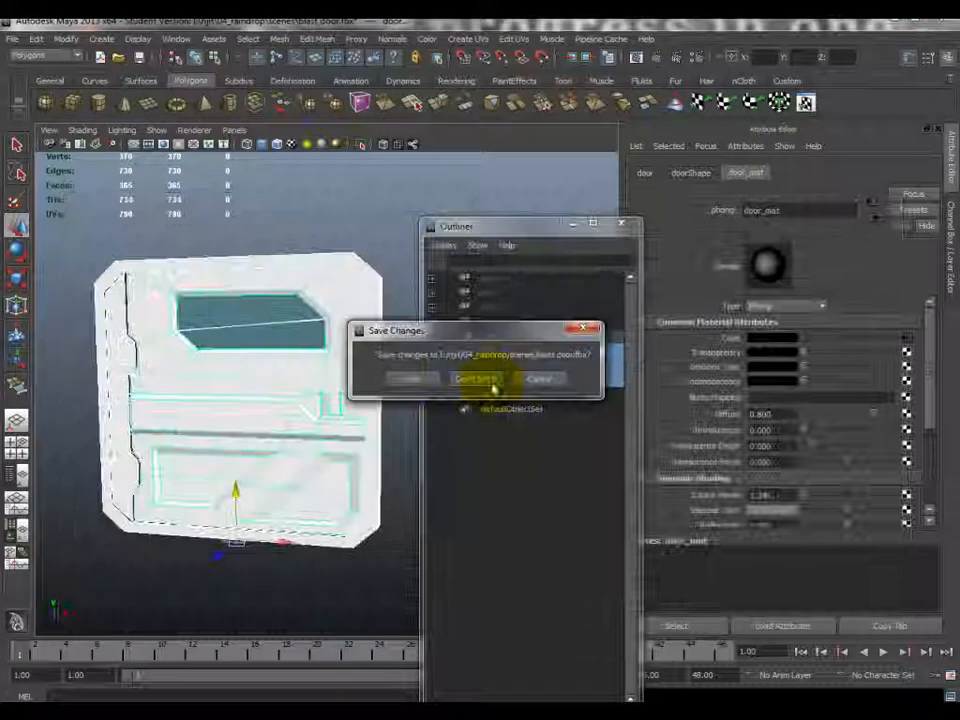
pyautogui.click(490, 381)
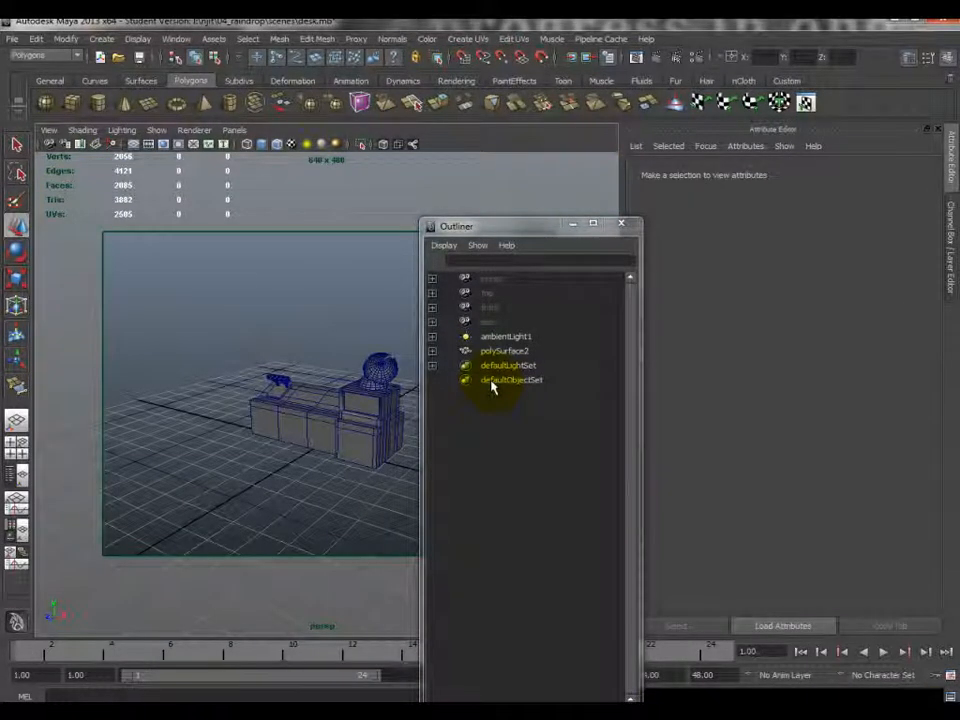
# - Examine the desk model and its lamp from several angles and distances, keeping the Outliner clear of the model
pyautogui.moveTo(527, 226); pyautogui.dragTo(765, 208)
pyautogui.keyDown('alt'); pyautogui.moveTo(308, 382); pyautogui.dragTo(369, 403); pyautogui.keyUp('alt')
pyautogui.scroll(6, 364, 408)
pyautogui.scroll(-2, 364, 410)
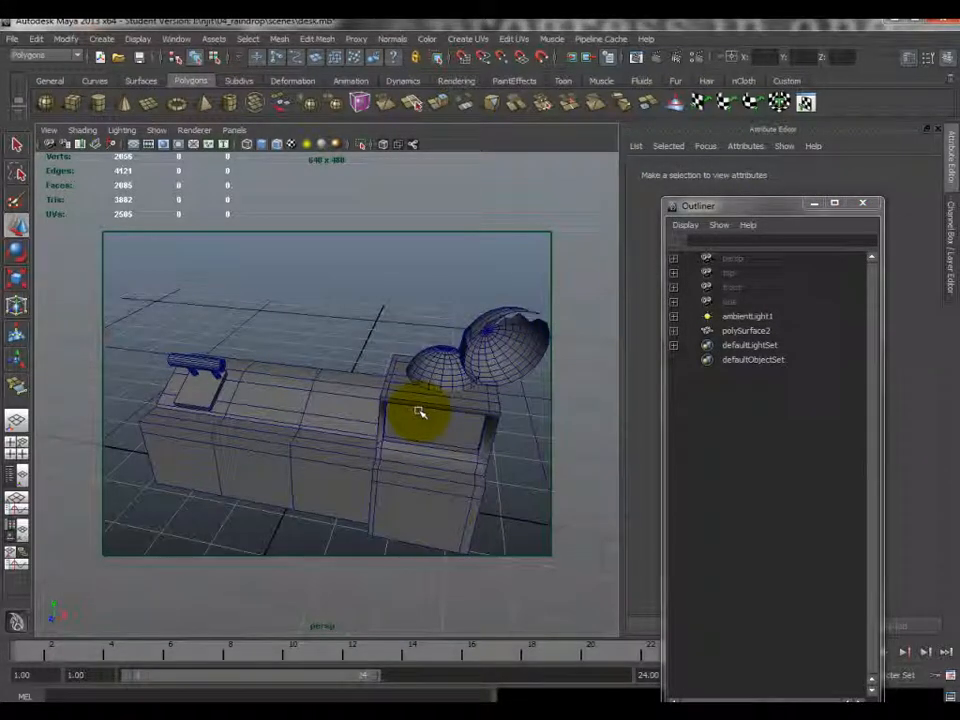
pyautogui.scroll(-5, 358, 417)
pyautogui.keyDown('alt'); pyautogui.moveTo(349, 407); pyautogui.dragTo(294, 326); pyautogui.keyUp('alt')
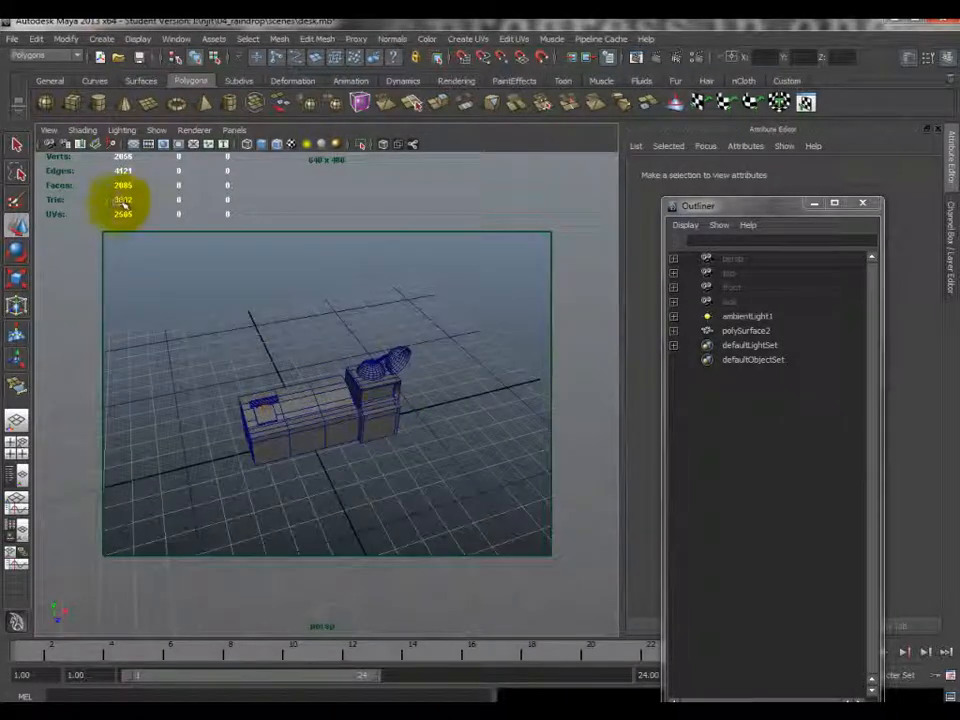
pyautogui.scroll(5, 304, 364)
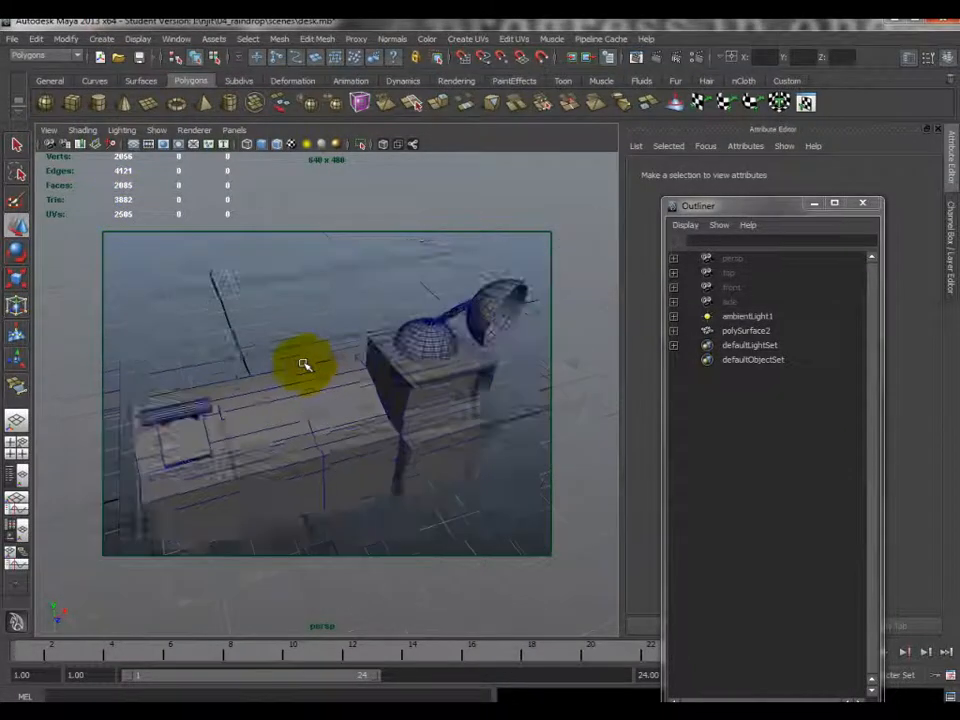
pyautogui.scroll(-4, 304, 364)
pyautogui.keyDown('alt'); pyautogui.moveTo(317, 407); pyautogui.dragTo(258, 250); pyautogui.keyUp('alt')
# - Hide the viewport grid and inspect the desk's front and top surfaces
pyautogui.click(134, 146)
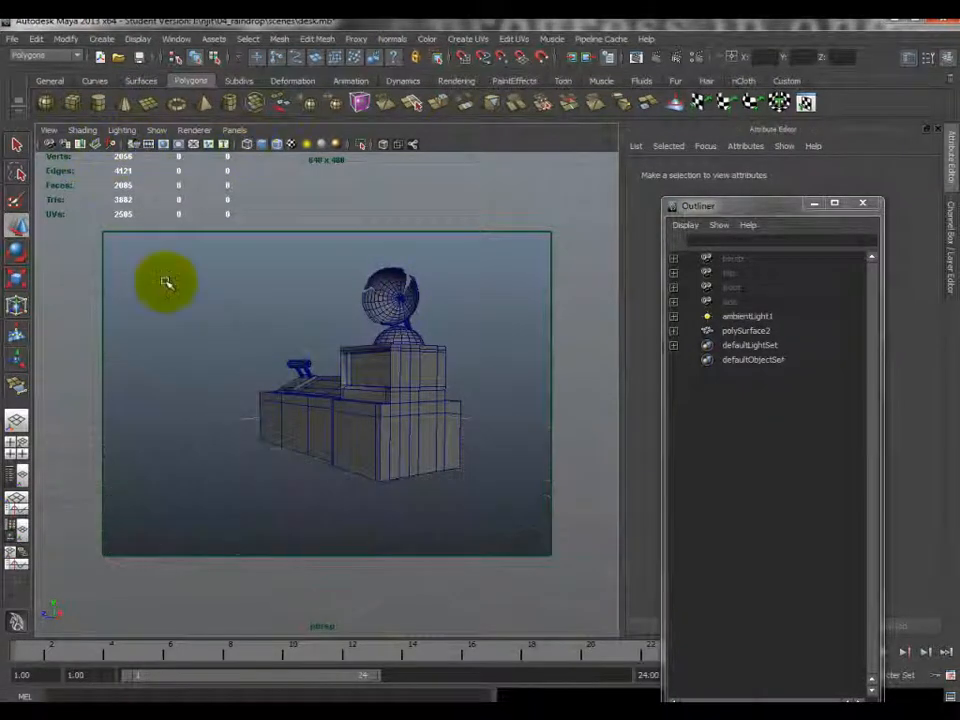
pyautogui.keyDown('alt'); pyautogui.moveTo(375, 418); pyautogui.dragTo(468, 447); pyautogui.keyUp('alt')
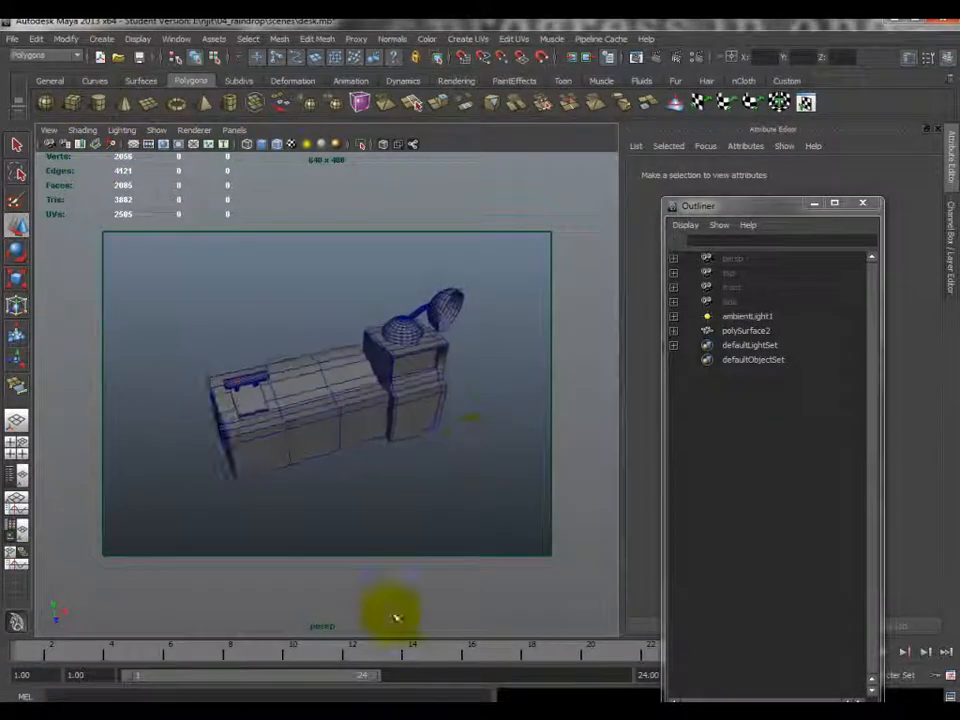
pyautogui.scroll(4, 382, 592)
pyautogui.scroll(-3, 385, 560)
pyautogui.keyDown('alt'); pyautogui.moveTo(338, 448); pyautogui.dragTo(306, 370); pyautogui.keyUp('alt')
pyautogui.keyDown('alt'); pyautogui.moveTo(528, 383); pyautogui.dragTo(474, 366); pyautogui.keyUp('alt')
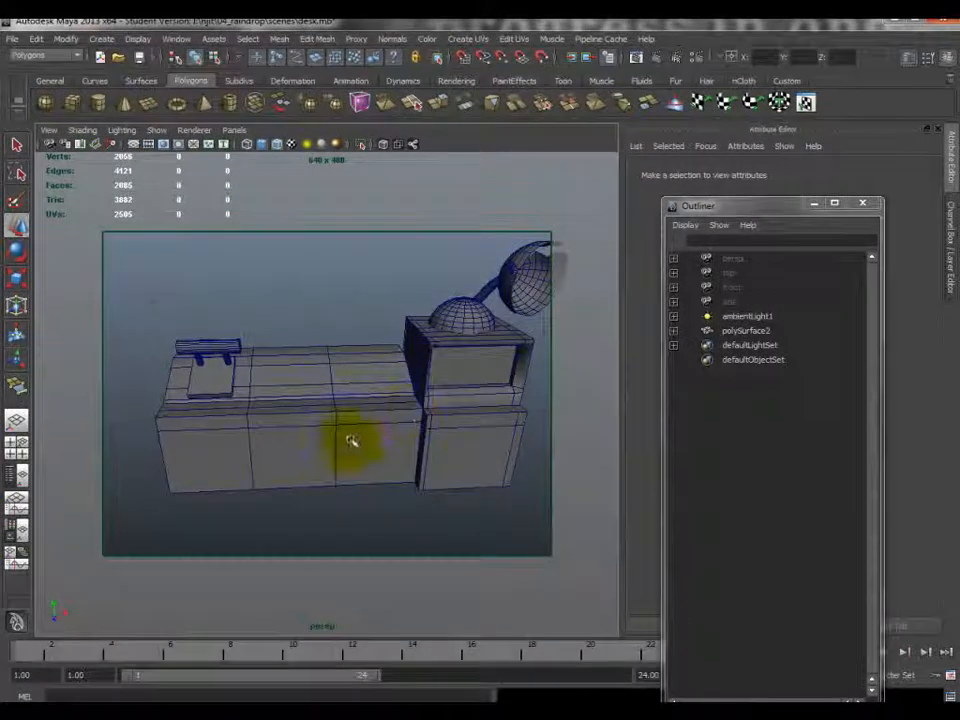
pyautogui.keyDown('alt'); pyautogui.moveTo(322, 421); pyautogui.dragTo(332, 412); pyautogui.keyUp('alt')
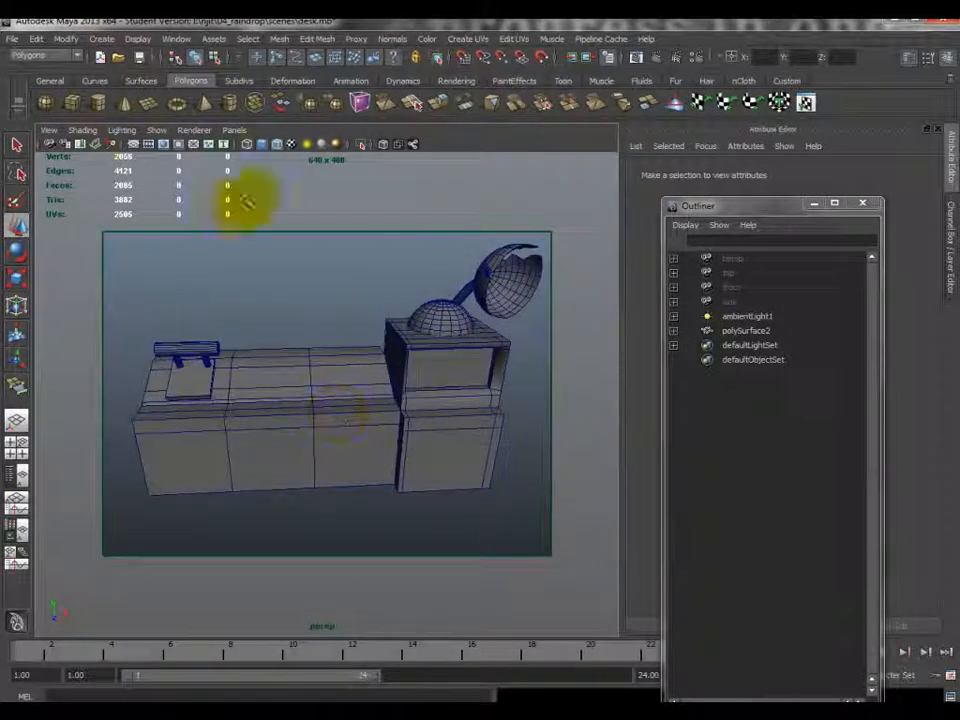
# - Turn off two-sided lighting in the viewport and inspect the single-sided faces of the broken lampshade
pyautogui.click(121, 131)
pyautogui.click(151, 229)
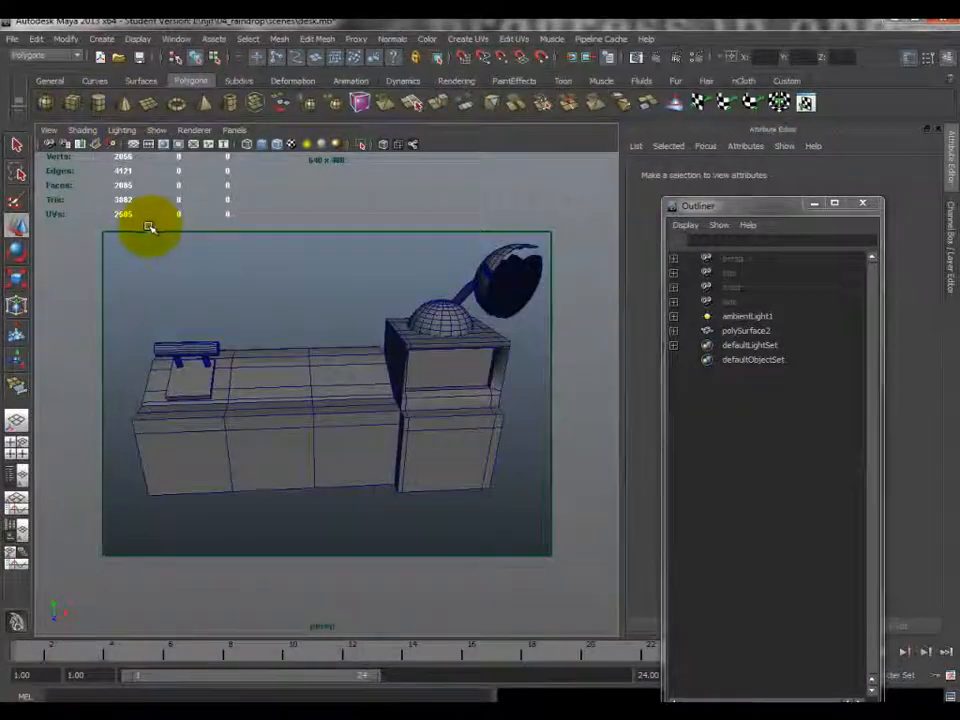
pyautogui.moveTo(456, 279)
pyautogui.keyDown('alt'); pyautogui.mouseDown()
pyautogui.moveTo(381, 285)
pyautogui.moveTo(397, 297)
pyautogui.moveTo(500, 288)
pyautogui.moveTo(476, 285)
pyautogui.moveTo(379, 336)
pyautogui.moveTo(407, 336)
pyautogui.mouseUp(); pyautogui.keyUp('alt')
pyautogui.scroll(5, 407, 336)
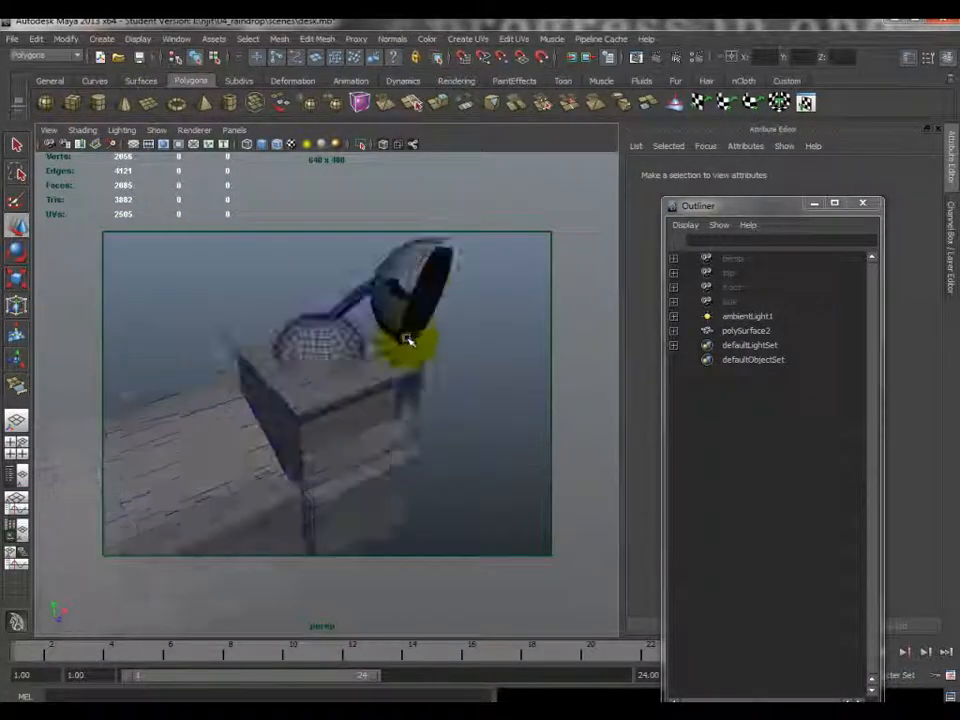
pyautogui.keyDown('alt'); pyautogui.moveTo(411, 321); pyautogui.dragTo(422, 336, button='middle'); pyautogui.keyUp('alt')
pyautogui.keyDown('alt'); pyautogui.moveTo(408, 383); pyautogui.dragTo(412, 277); pyautogui.keyUp('alt')
pyautogui.keyDown('alt'); pyautogui.moveTo(393, 327); pyautogui.dragTo(446, 267); pyautogui.keyUp('alt')
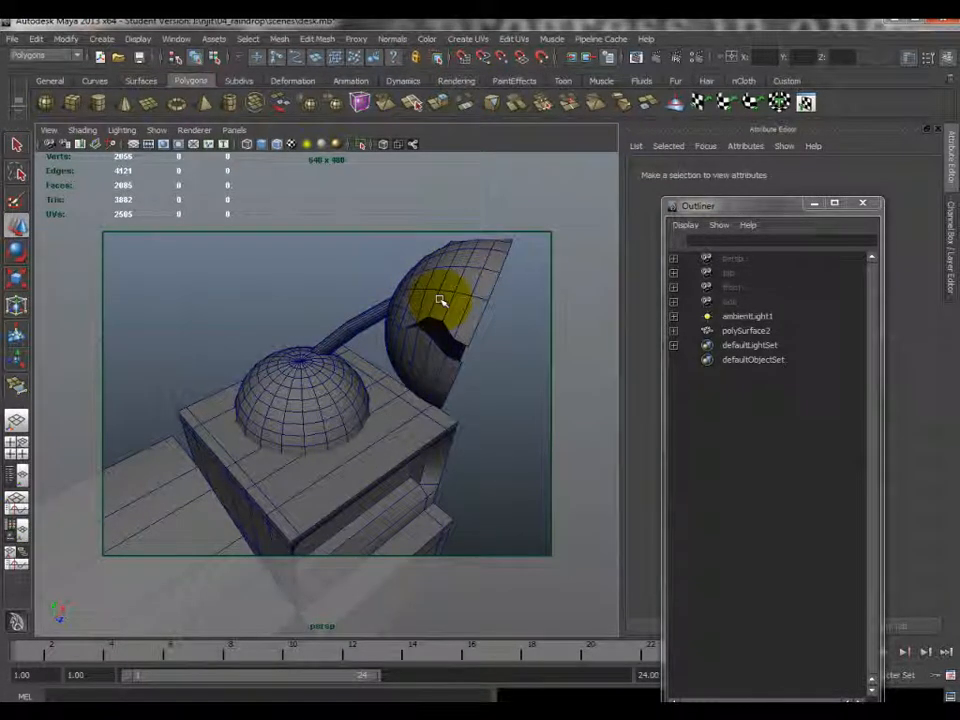
pyautogui.keyDown('alt'); pyautogui.moveTo(449, 314); pyautogui.dragTo(411, 315); pyautogui.keyUp('alt')
# - Switch polySurface2 to face mode and select all connected faces of the broken lampshade shell
pyautogui.click(428, 335)
pyautogui.moveTo(428, 322); pyautogui.dragTo(431, 356, button='right')
pyautogui.click(431, 314)
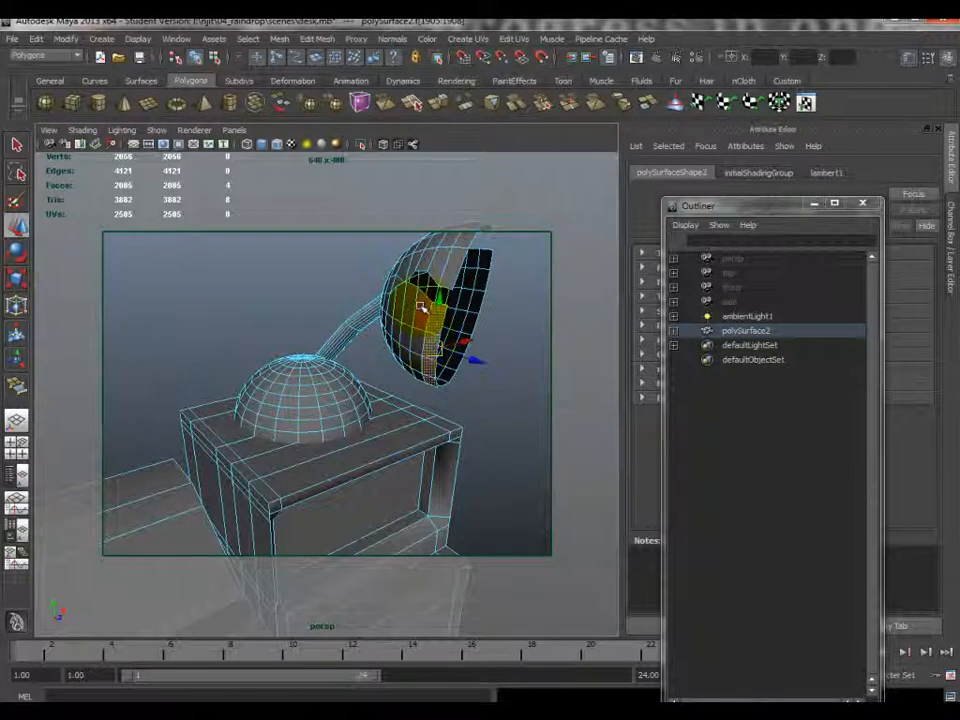
pyautogui.click(421, 308)
pyautogui.doubleClick(420, 349)
pyautogui.keyDown('alt'); pyautogui.moveTo(423, 336); pyautogui.dragTo(486, 334); pyautogui.keyUp('alt')
pyautogui.scroll(5, 388, 290)
pyautogui.keyDown('alt'); pyautogui.moveTo(388, 296); pyautogui.dragTo(351, 348, button='middle'); pyautogui.keyUp('alt')
# - Duplicate the polySurface2 mesh and scale the selected lampshade faces down slightly to form an inner shell
pyautogui.click(741, 332)
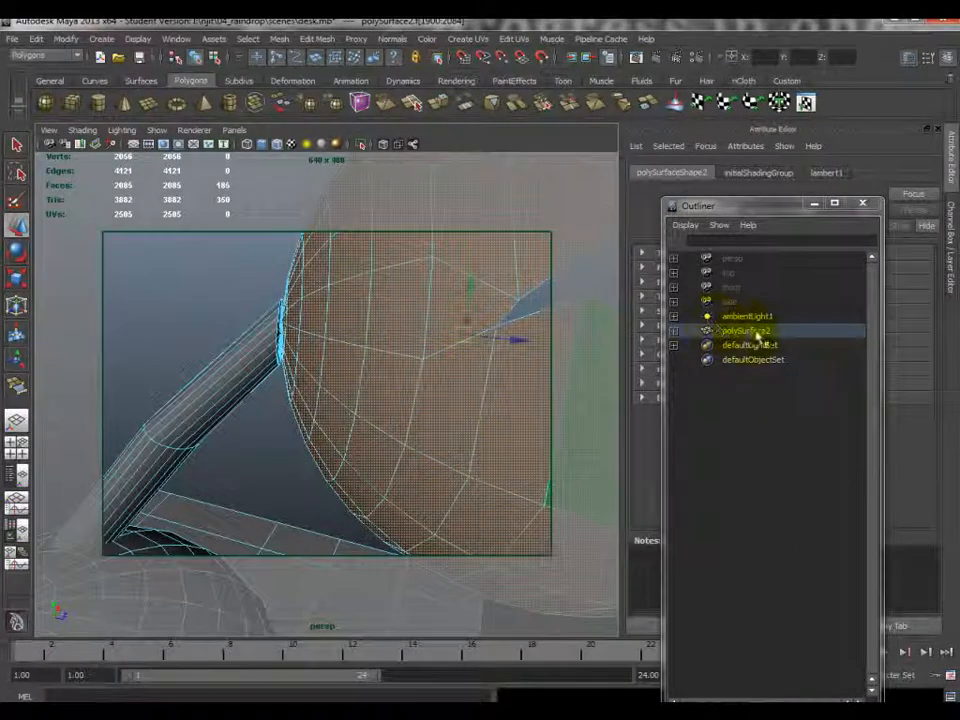
pyautogui.press('f')
pyautogui.keyDown('alt'); pyautogui.moveTo(369, 343); pyautogui.dragTo(258, 437); pyautogui.keyUp('alt')
pyautogui.keyDown('alt'); pyautogui.moveTo(330, 430); pyautogui.dragTo(380, 375); pyautogui.keyUp('alt')
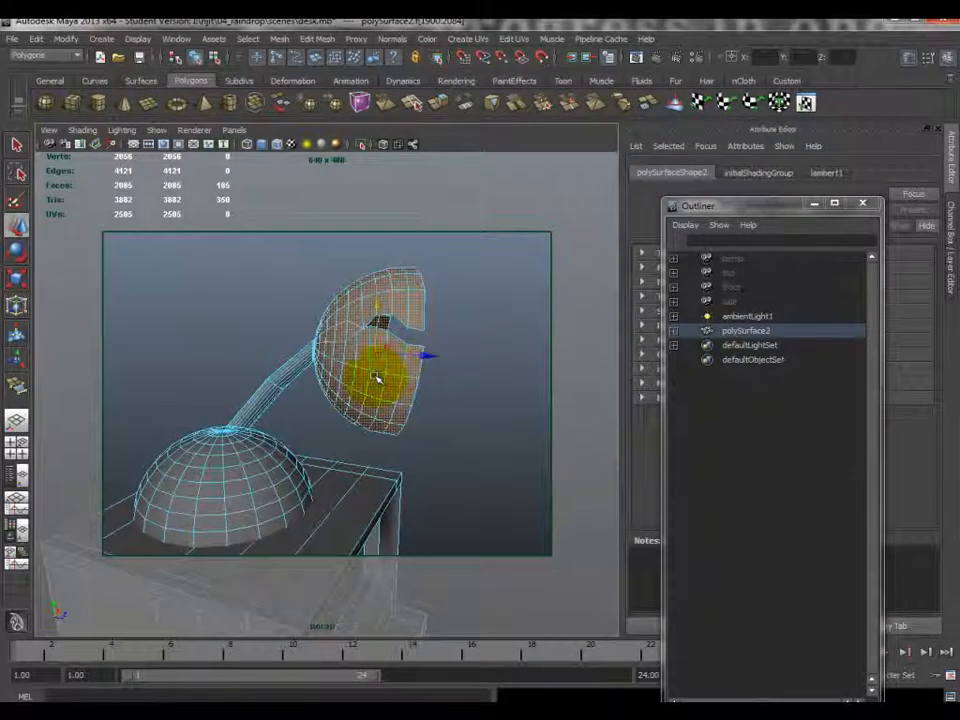
pyautogui.keyDown('alt'); pyautogui.moveTo(344, 449); pyautogui.dragTo(155, 493); pyautogui.keyUp('alt')
pyautogui.press('f')
pyautogui.keyDown('alt'); pyautogui.moveTo(440, 340); pyautogui.dragTo(385, 373); pyautogui.keyUp('alt')
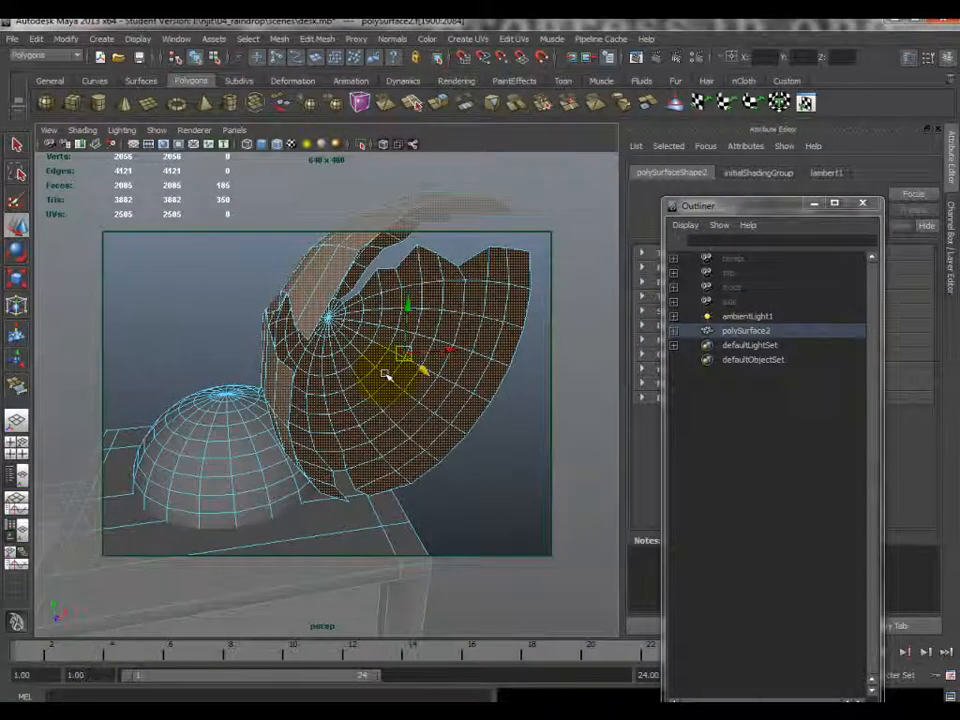
pyautogui.hotkey('ctrl', 'd')
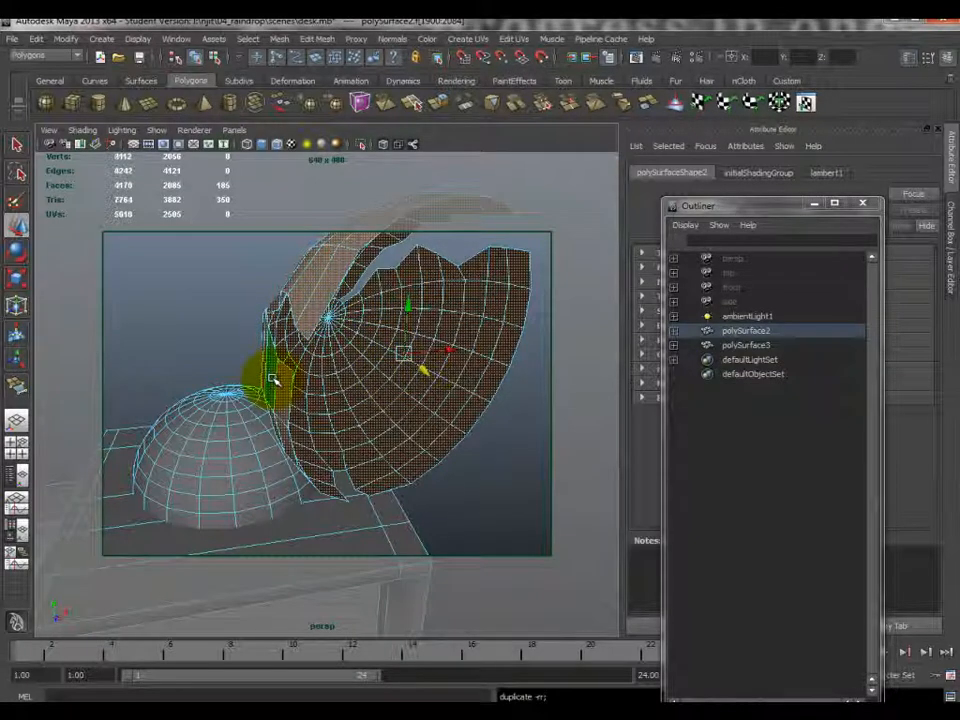
pyautogui.moveTo(408, 357)
pyautogui.mouseDown()
pyautogui.moveTo(400, 345)
pyautogui.moveTo(405, 352)
pyautogui.mouseUp()
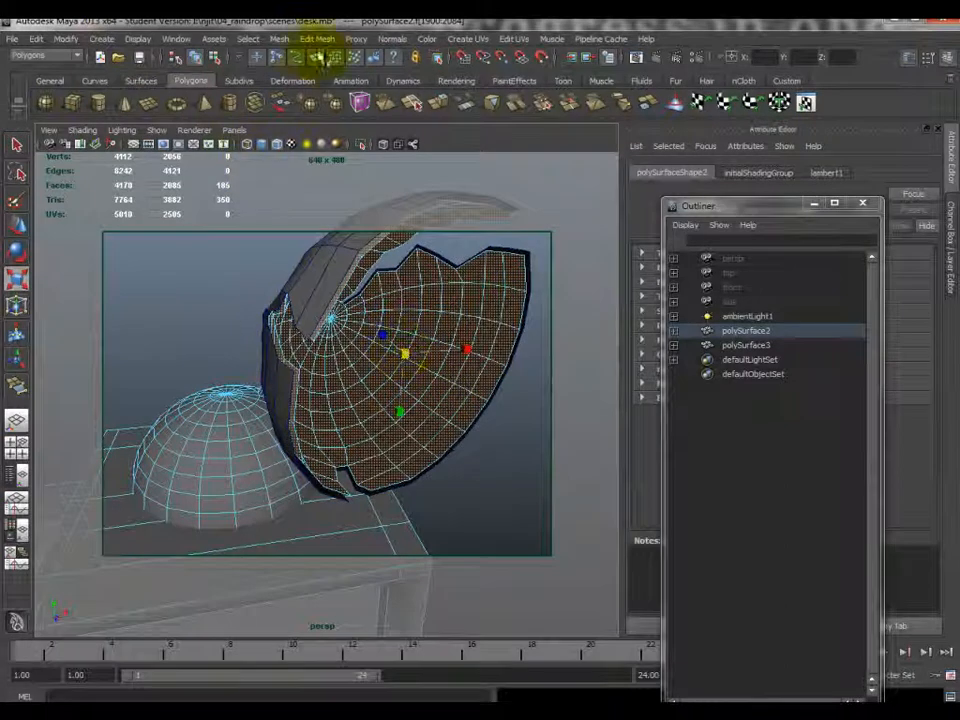
# - Reverse the normals of the scaled inner lampshade faces, then return to object mode with polySurface2 selected
pyautogui.click(392, 39)
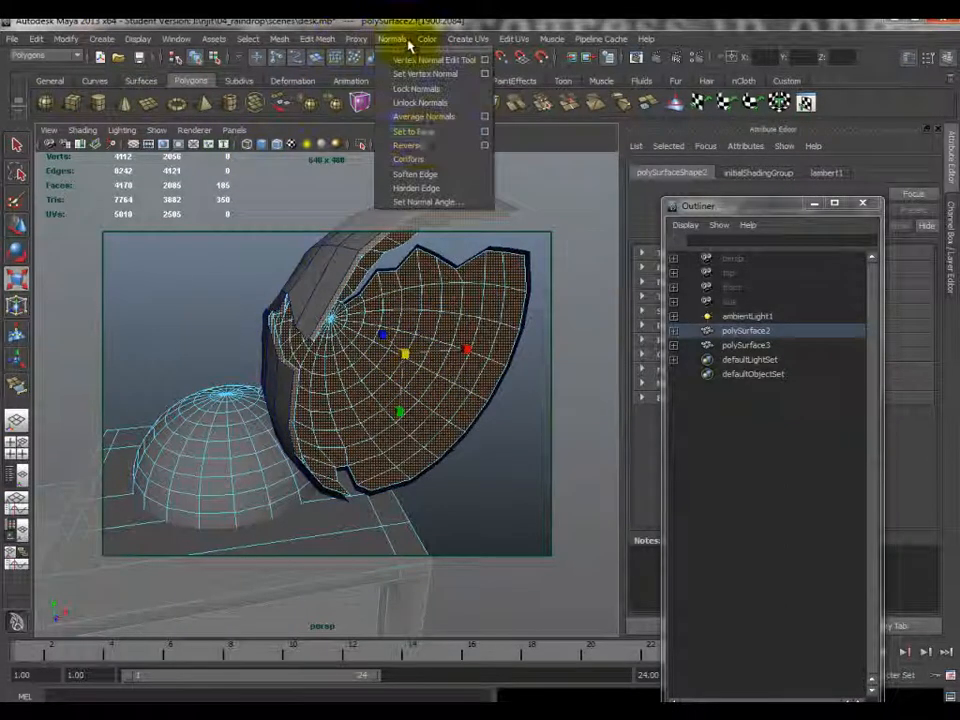
pyautogui.click(419, 160)
pyautogui.moveTo(406, 355); pyautogui.dragTo(412, 360)
pyautogui.moveTo(345, 363); pyautogui.dragTo(406, 346, button='right')
pyautogui.keyDown('alt'); pyautogui.moveTo(506, 487); pyautogui.dragTo(325, 364); pyautogui.keyUp('alt')
pyautogui.click(487, 489)
pyautogui.scroll(-5, 485, 485)
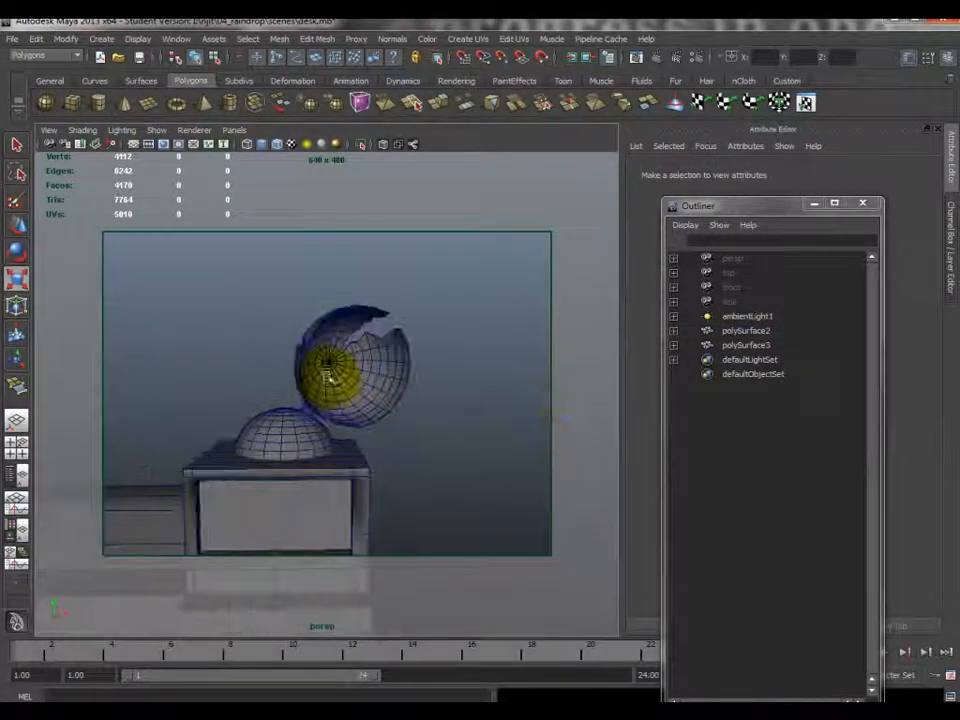
pyautogui.click(398, 410)
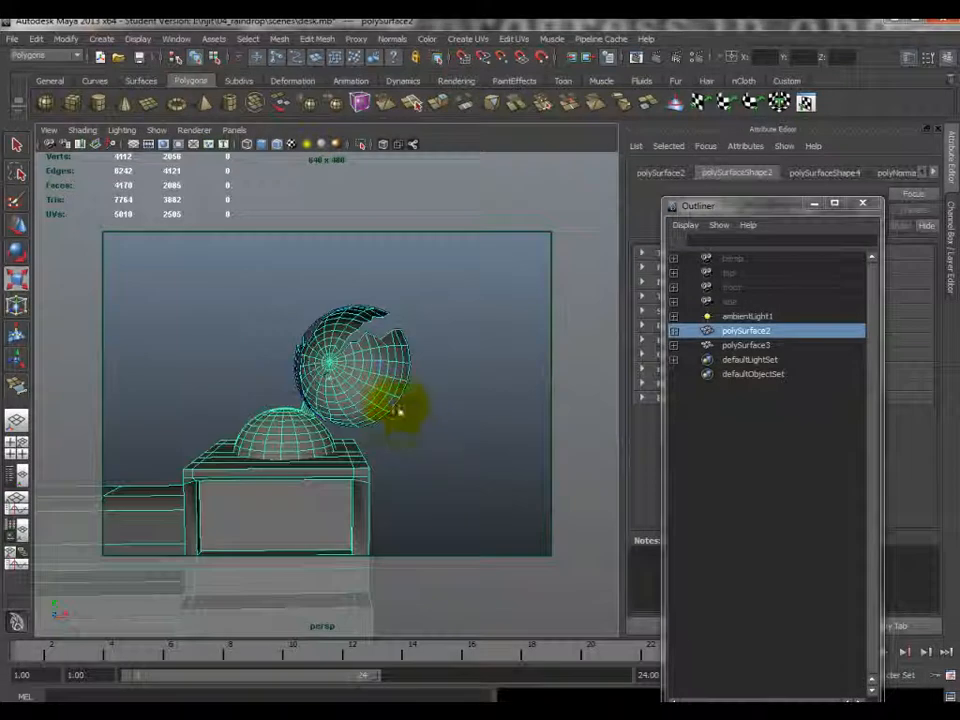
# - Delete polySurface2 and ambientLight1 from the scene, keeping only the polySurface3 mesh
pyautogui.click(760, 346)
pyautogui.doubleClick(760, 335)
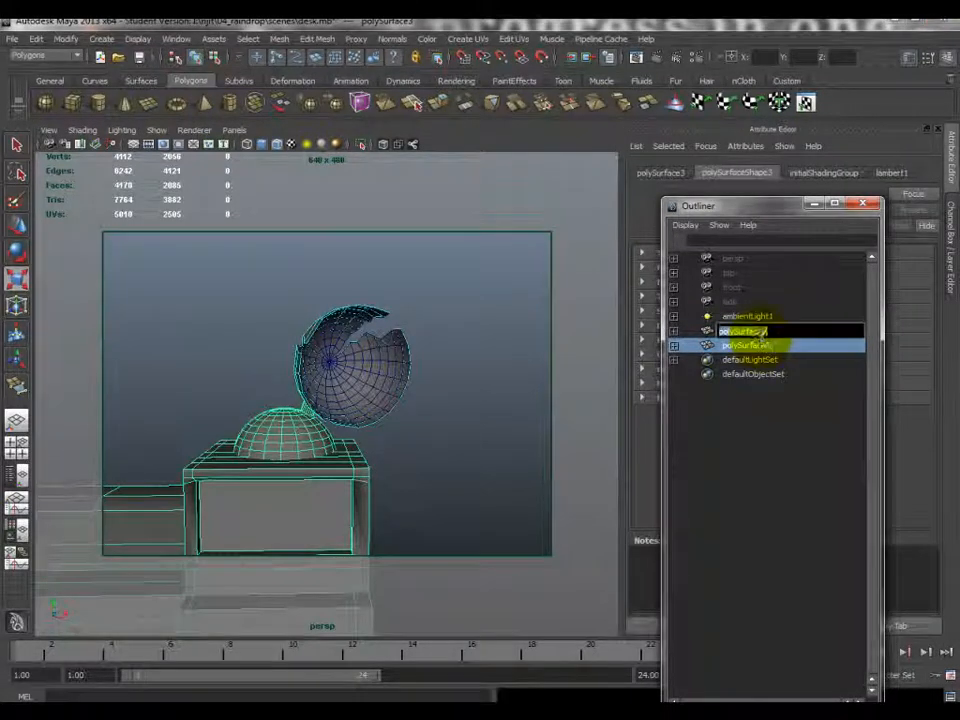
pyautogui.click(751, 318)
pyautogui.click(751, 333)
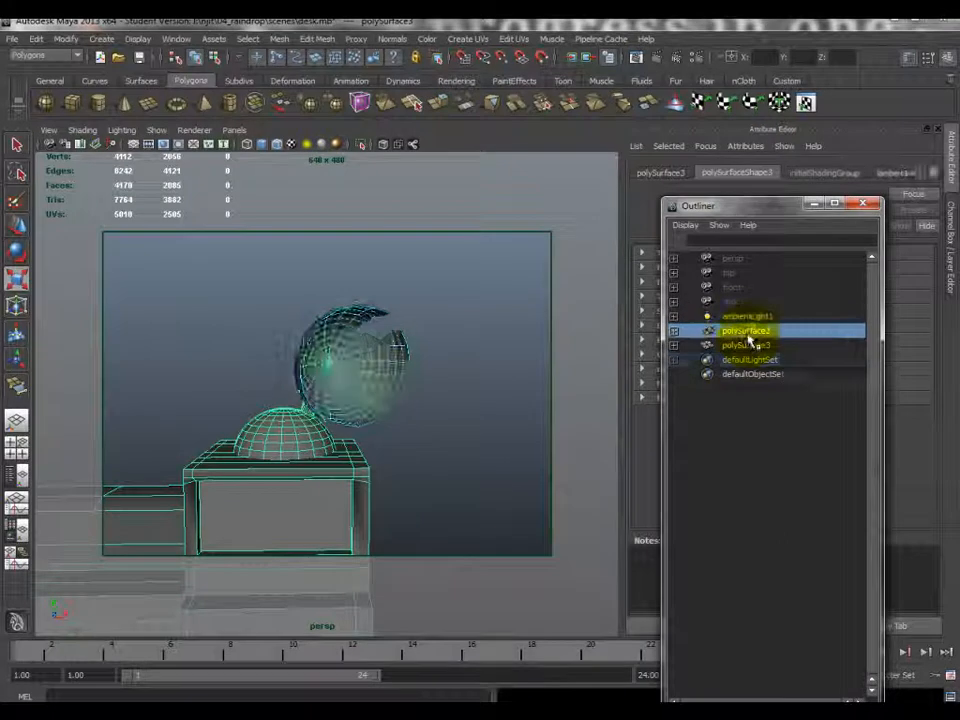
pyautogui.press('Delete')
pyautogui.click(749, 331)
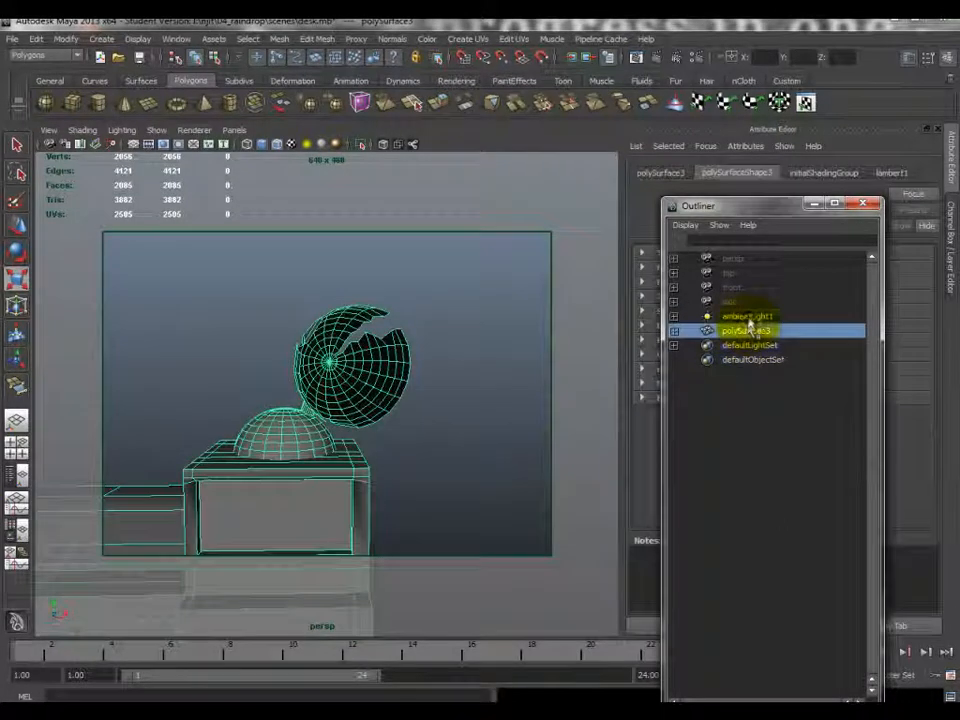
pyautogui.click(750, 318)
pyautogui.press('Delete')
pyautogui.moveTo(729, 207); pyautogui.dragTo(679, 157)
pyautogui.click(937, 250)
# - Delete every second lengthwise edge loop, with its vertices and cap spokes, from the horizontal cylinder above the desk on polySurface3
pyautogui.keyDown('alt'); pyautogui.moveTo(240, 435); pyautogui.dragTo(398, 437); pyautogui.keyUp('alt')
pyautogui.click(398, 437)
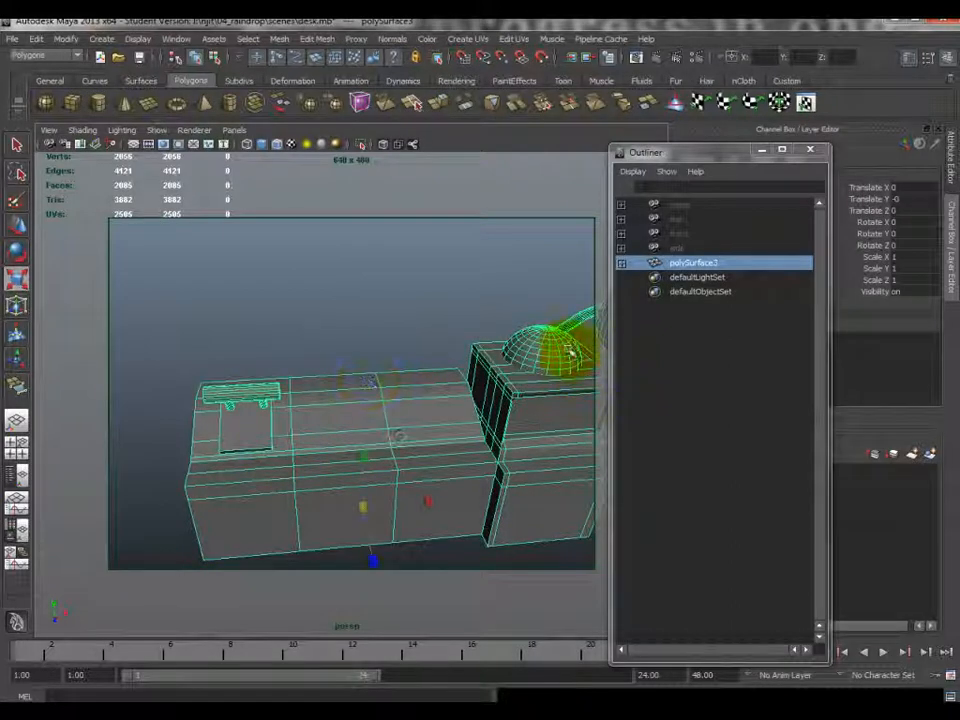
pyautogui.keyDown('alt'); pyautogui.moveTo(326, 461); pyautogui.dragTo(313, 381); pyautogui.keyUp('alt')
pyautogui.rightClick(311, 380)
pyautogui.moveTo(311, 379); pyautogui.dragTo(312, 356, button='right')
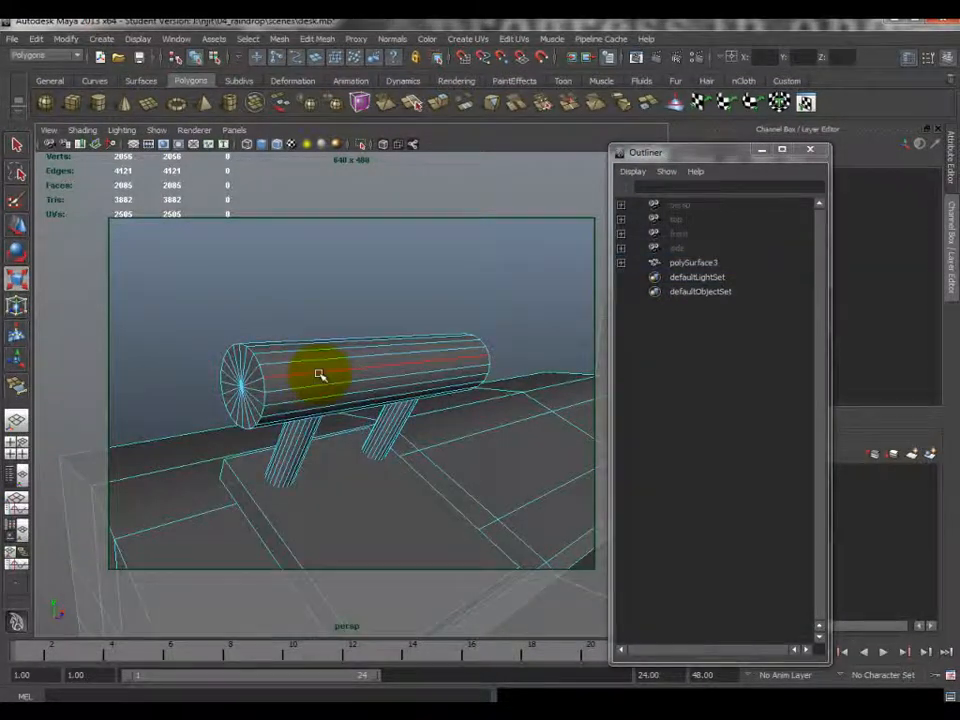
pyautogui.click(319, 374)
pyautogui.click(298, 349)
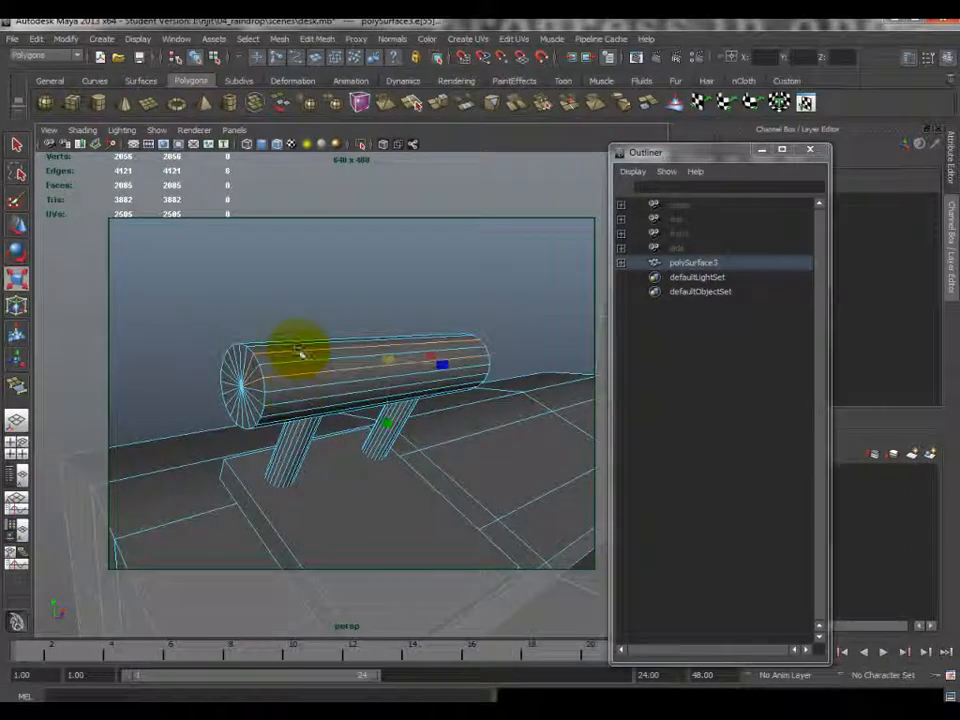
pyautogui.scroll(3, 331, 397)
pyautogui.keyDown('shift'); pyautogui.click(331, 397); pyautogui.keyUp('shift')
pyautogui.keyDown('shift'); pyautogui.click(197, 450); pyautogui.keyUp('shift')
pyautogui.keyDown('alt'); pyautogui.moveTo(197, 450); pyautogui.dragTo(322, 424); pyautogui.keyUp('alt')
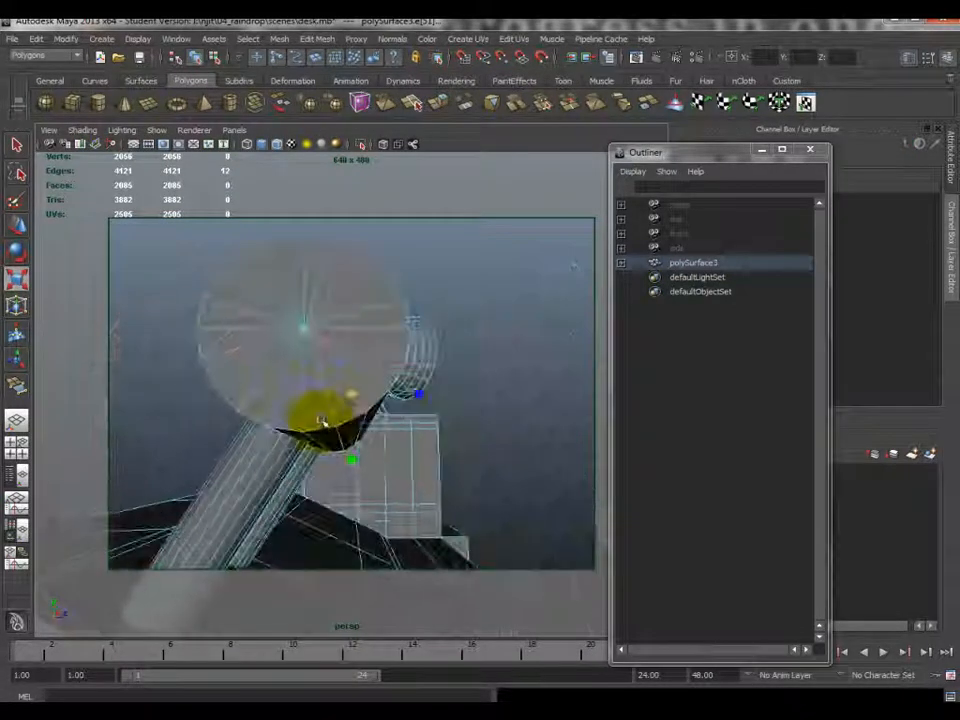
pyautogui.keyDown('shift'); pyautogui.click(304, 414); pyautogui.keyUp('shift')
pyautogui.keyDown('shift'); pyautogui.click(279, 398); pyautogui.keyUp('shift')
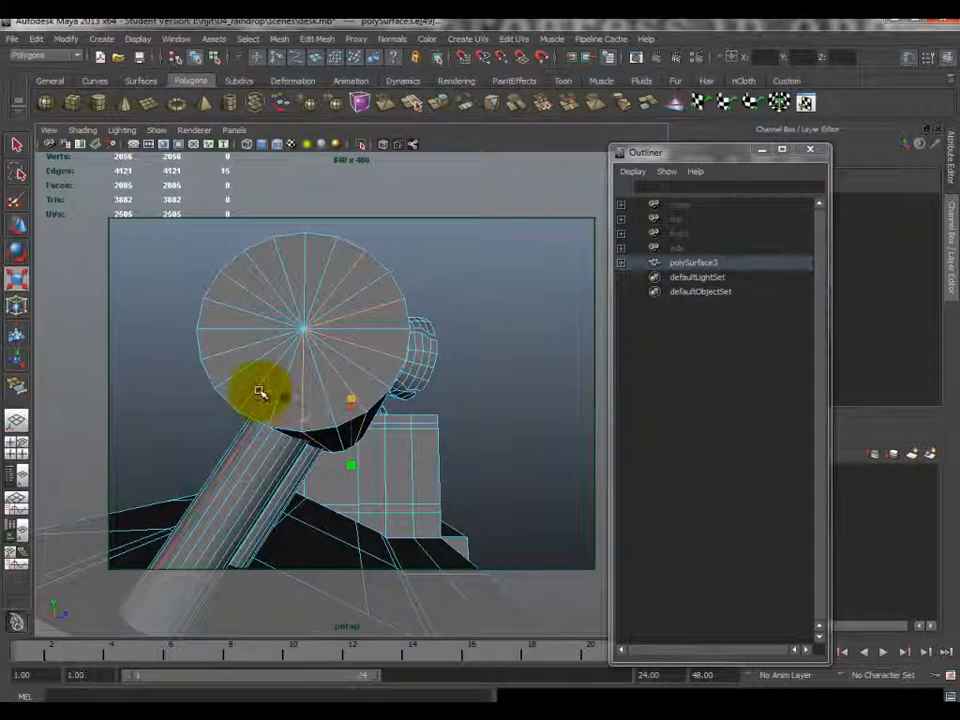
pyautogui.keyDown('shift'); pyautogui.click(259, 390); pyautogui.keyUp('shift')
pyautogui.keyDown('shift'); pyautogui.click(228, 365); pyautogui.keyUp('shift')
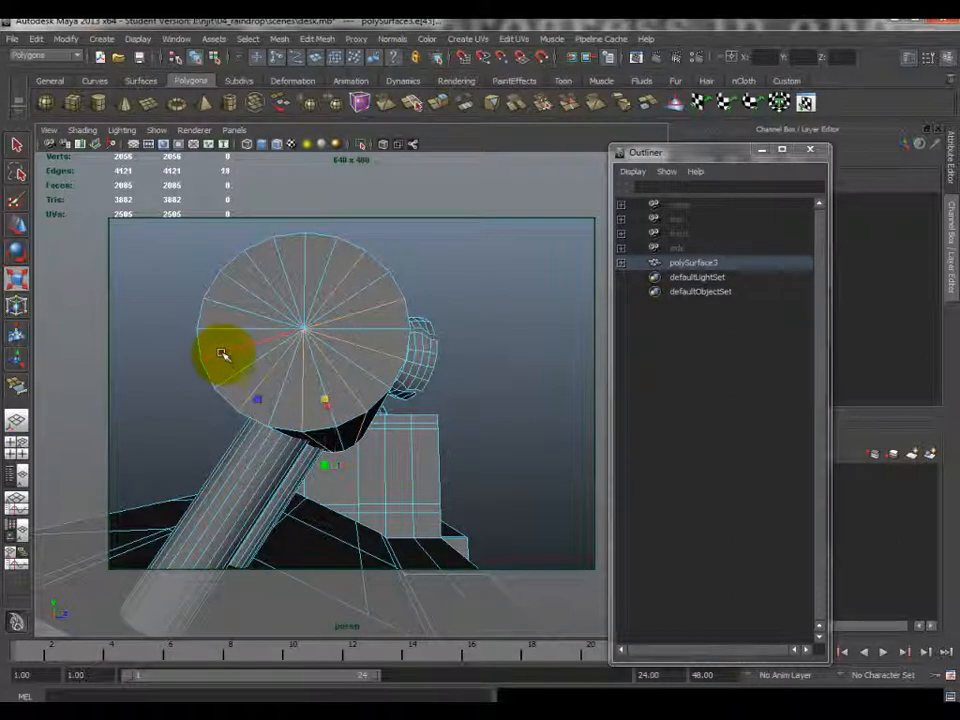
pyautogui.keyDown('shift'); pyautogui.click(263, 273); pyautogui.keyUp('shift')
pyautogui.keyDown('shift'); pyautogui.click(308, 266); pyautogui.keyUp('shift')
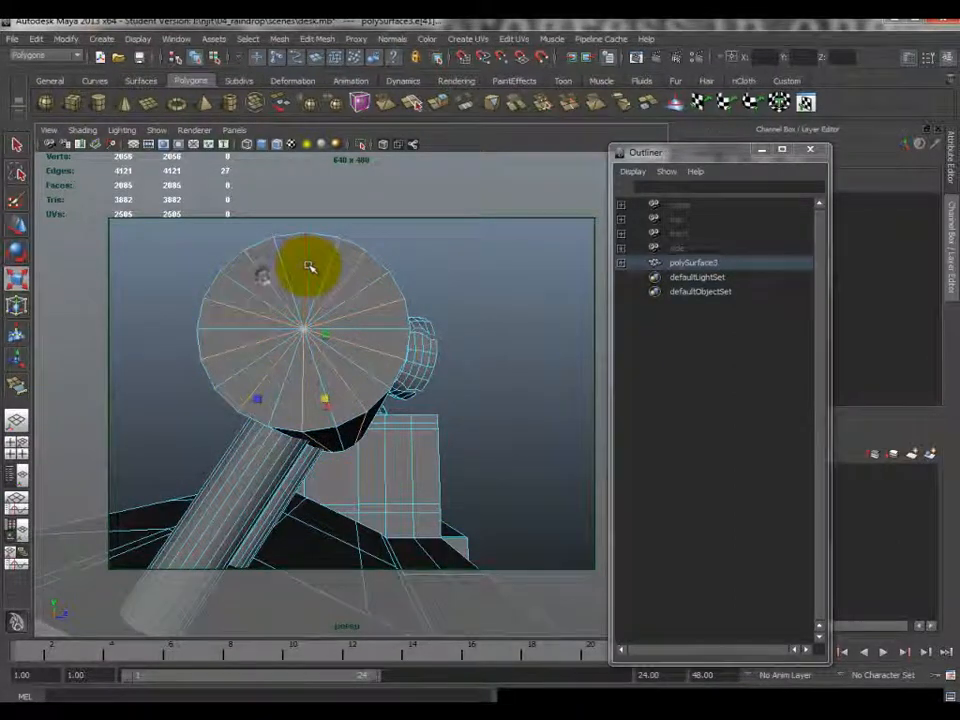
pyautogui.keyDown('shift'); pyautogui.doubleClick(306, 267); pyautogui.keyUp('shift')
pyautogui.keyDown('alt'); pyautogui.moveTo(386, 302); pyautogui.dragTo(362, 341); pyautogui.keyUp('alt')
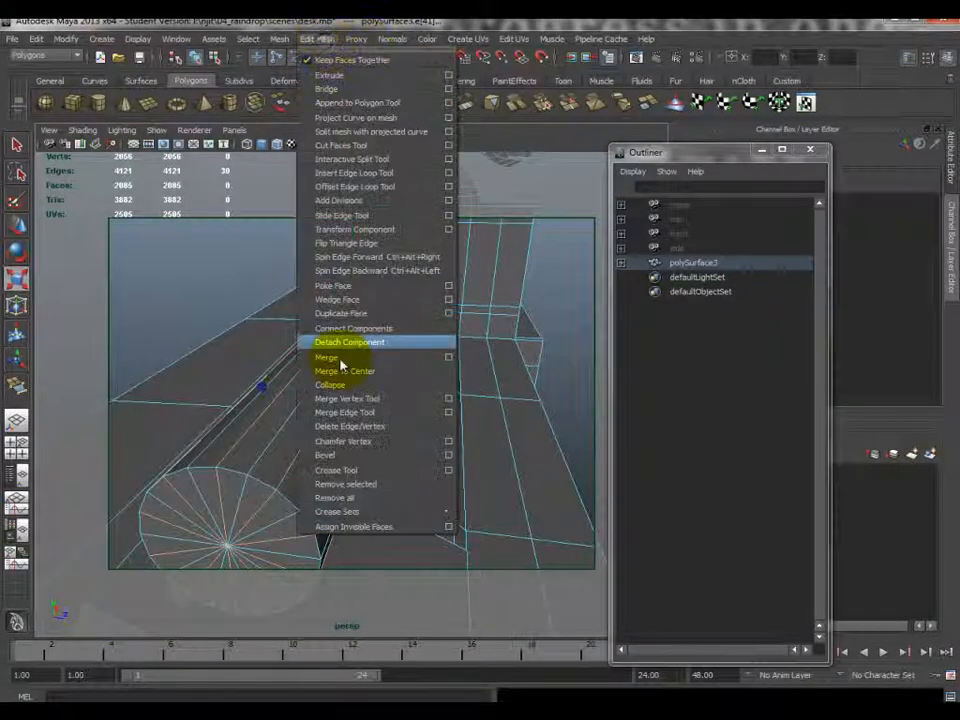
pyautogui.click(352, 427)
# - Inspect the reduced cylinder and, with X-ray shading, where its two support legs run into it
pyautogui.keyDown('alt'); pyautogui.moveTo(338, 425); pyautogui.dragTo(385, 380); pyautogui.keyUp('alt')
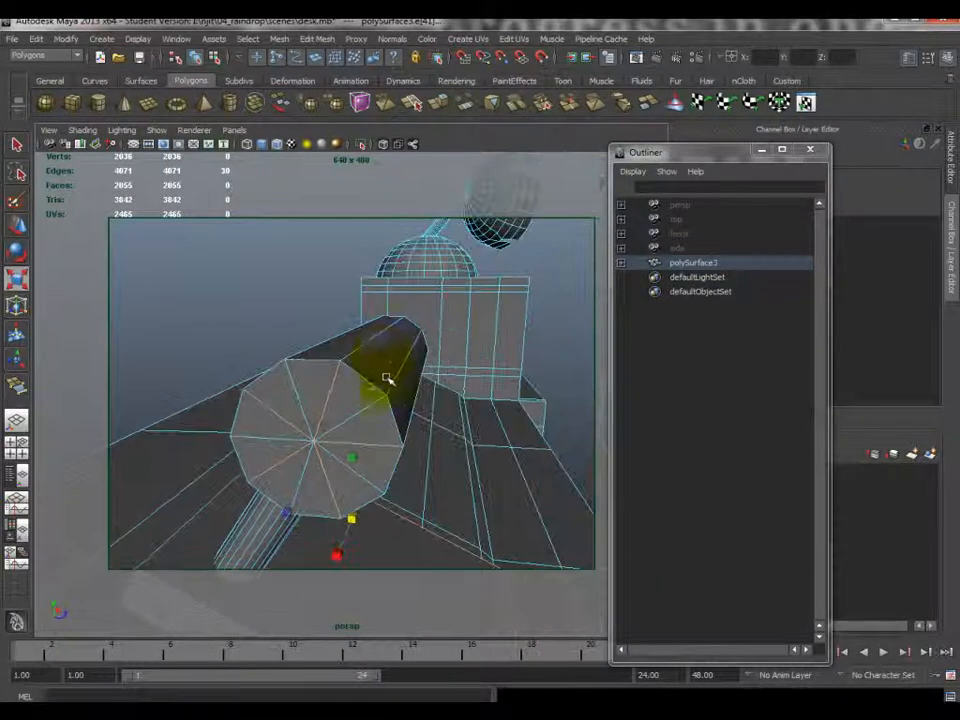
pyautogui.keyDown('alt'); pyautogui.moveTo(354, 461); pyautogui.dragTo(361, 362); pyautogui.keyUp('alt')
pyautogui.click(383, 146)
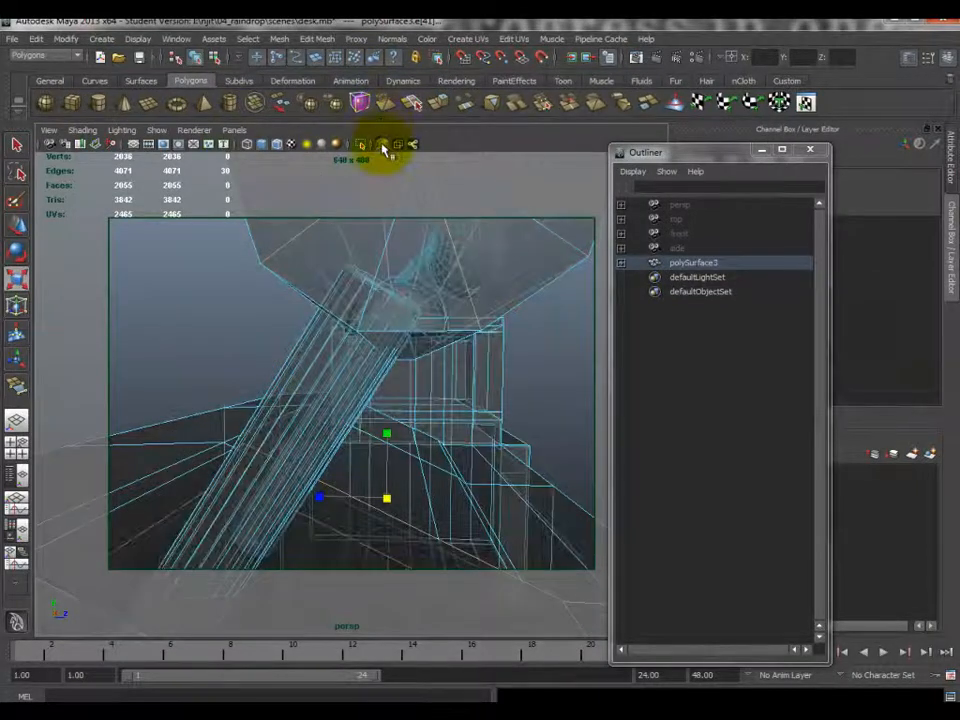
pyautogui.moveTo(375, 306)
pyautogui.keyDown('alt'); pyautogui.mouseDown()
pyautogui.moveTo(314, 324)
pyautogui.moveTo(242, 392)
pyautogui.mouseUp(); pyautogui.keyUp('alt')
pyautogui.click(385, 146)
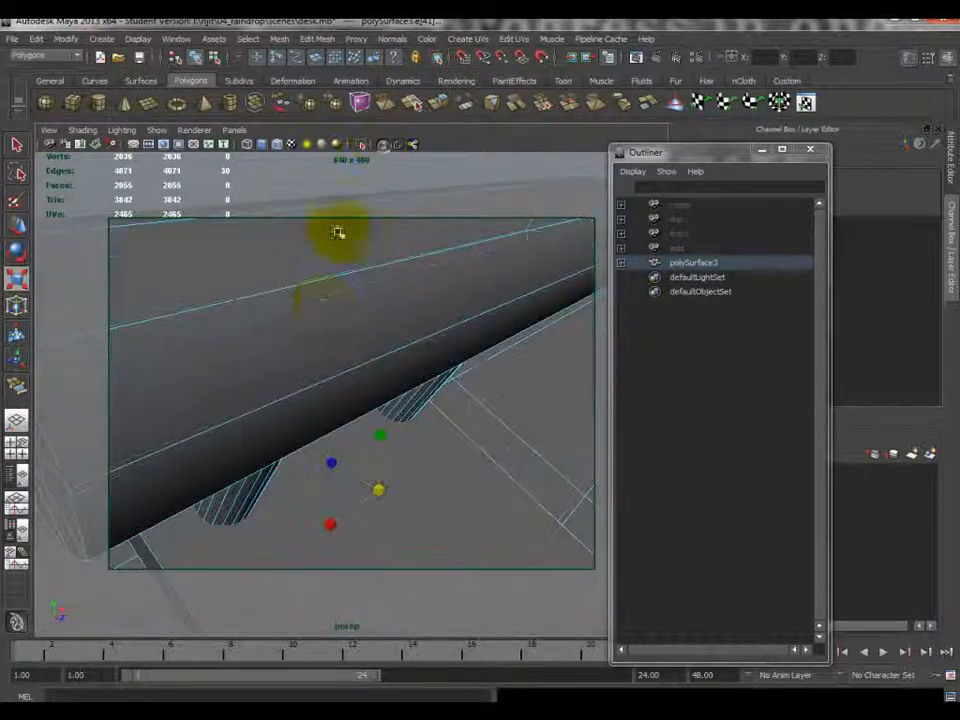
pyautogui.scroll(-6, 325, 304)
pyautogui.press('f')
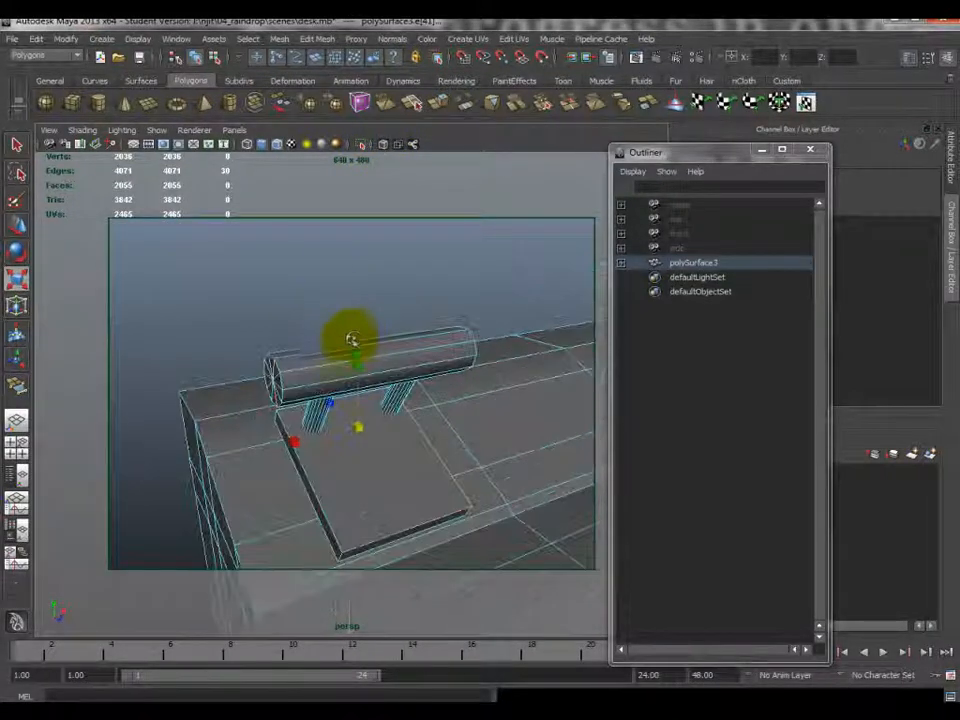
# - Select all faces of the horizontal cylinder, extract them into their own mesh, and pick polySurface4 within the polySurface3 group
pyautogui.moveTo(361, 353); pyautogui.dragTo(363, 354, button='right')
pyautogui.moveTo(435, 339); pyautogui.dragTo(438, 377, button='right')
pyautogui.doubleClick(424, 353)
pyautogui.keyDown('alt'); pyautogui.moveTo(424, 353); pyautogui.dragTo(386, 390); pyautogui.keyUp('alt')
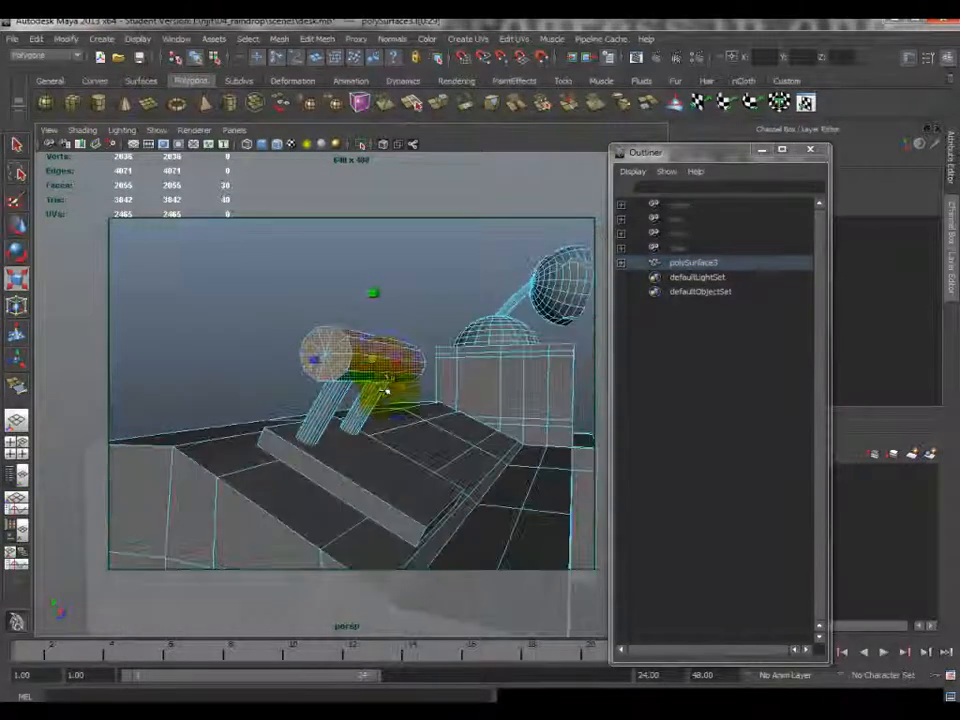
pyautogui.click(285, 40)
pyautogui.click(300, 90)
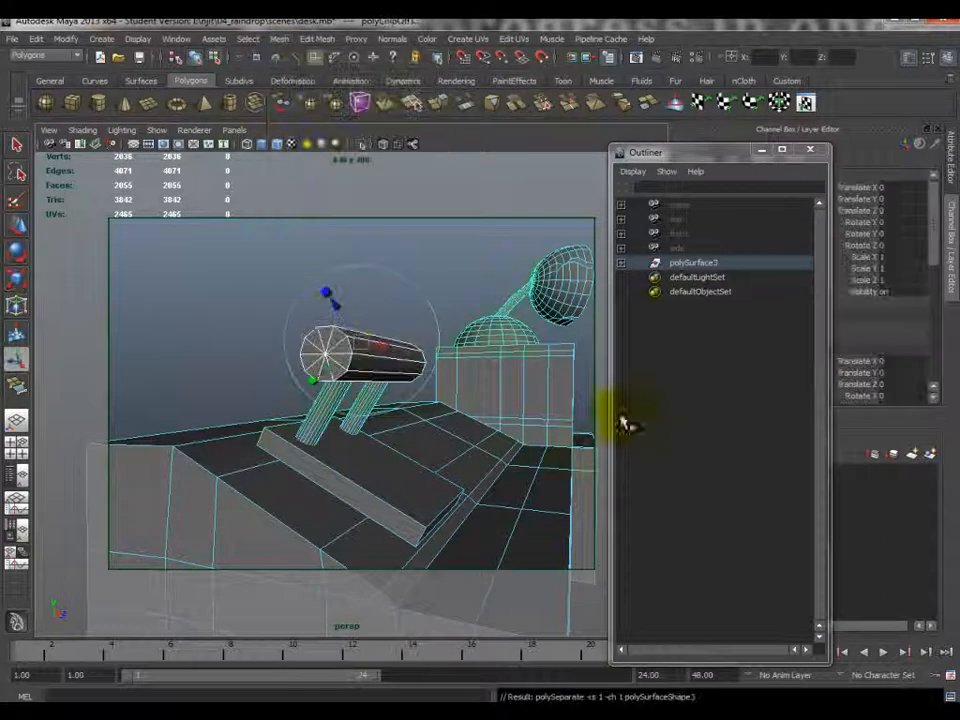
pyautogui.click(622, 263)
pyautogui.click(707, 277)
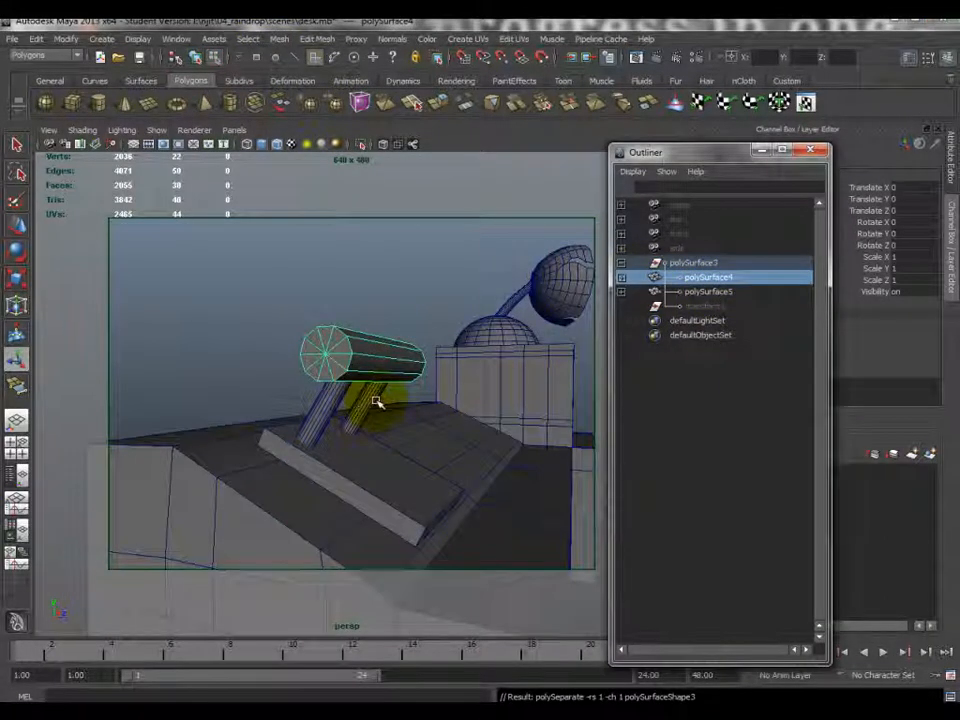
# - Isolate polySurface5 in the viewport so the tops of the two support legs are exposed
pyautogui.click(725, 291)
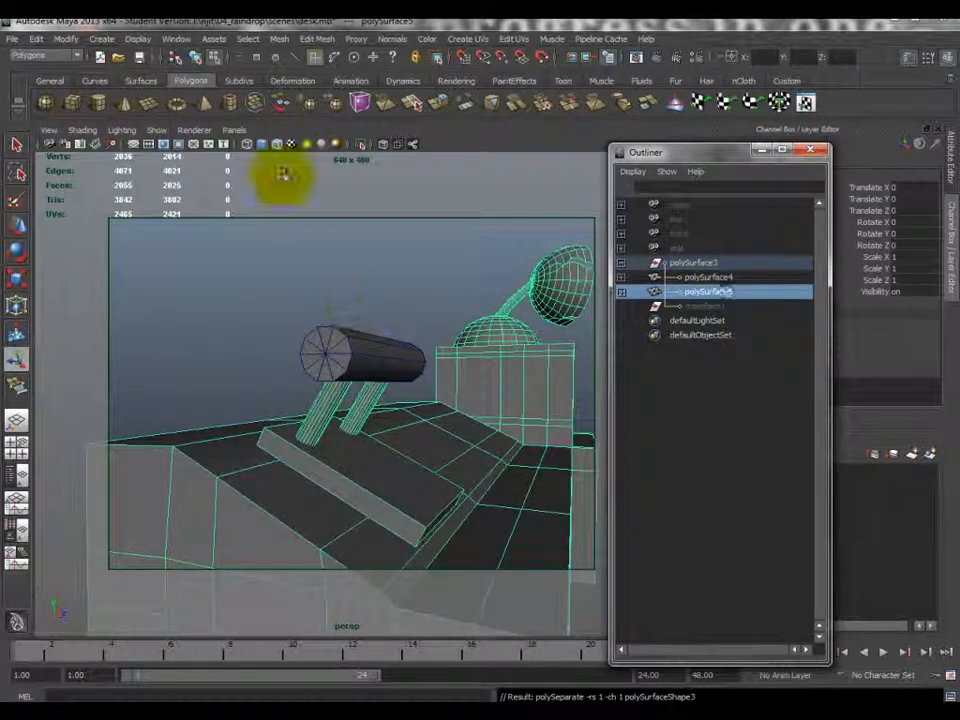
pyautogui.click(361, 144)
pyautogui.keyDown('alt'); pyautogui.moveTo(370, 430); pyautogui.dragTo(330, 432); pyautogui.keyUp('alt')
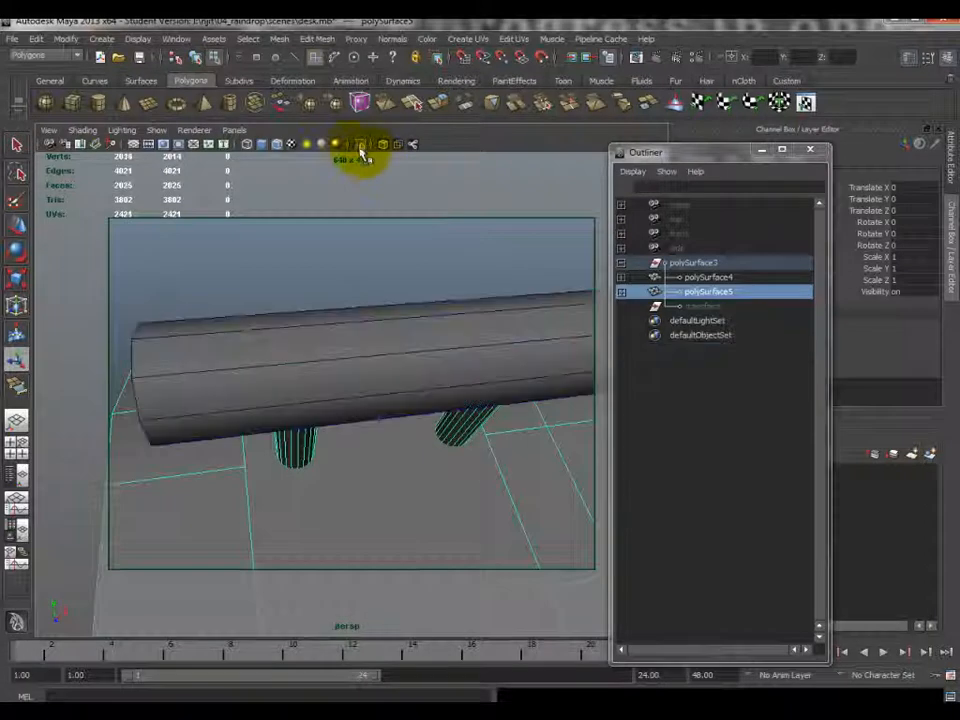
pyautogui.click(361, 146)
pyautogui.keyDown('alt'); pyautogui.moveTo(345, 225); pyautogui.dragTo(422, 368); pyautogui.keyUp('alt')
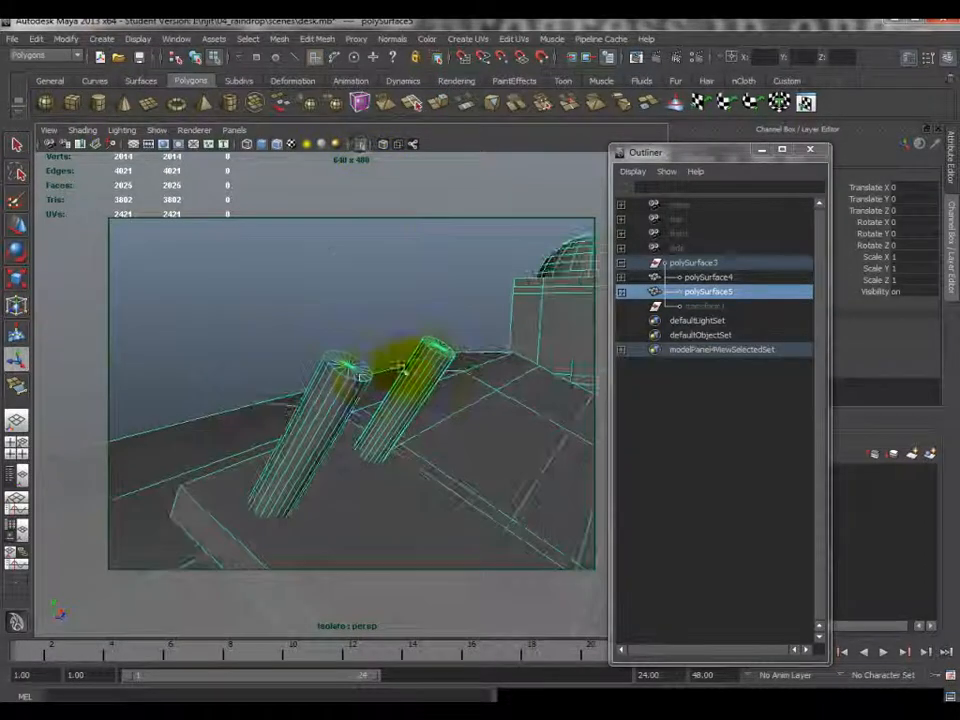
pyautogui.click(362, 146)
pyautogui.click(362, 146)
pyautogui.click(362, 146)
pyautogui.click(362, 146)
# - Delete every second lengthwise edge loop, with its vertices and cap spokes, from the first support leg of polySurface5
pyautogui.keyDown('alt'); pyautogui.moveTo(360, 429); pyautogui.dragTo(304, 385); pyautogui.keyUp('alt')
pyautogui.moveTo(304, 385); pyautogui.dragTo(306, 410, button='right')
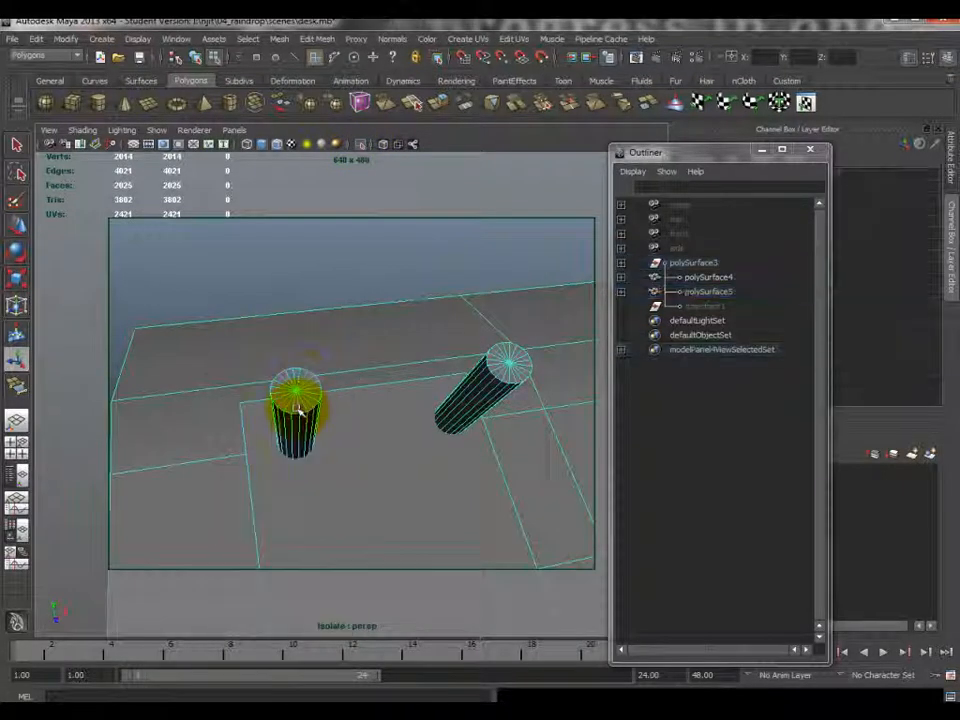
pyautogui.keyDown('alt'); pyautogui.moveTo(306, 410); pyautogui.dragTo(352, 401); pyautogui.keyUp('alt')
pyautogui.scroll(5, 352, 401)
pyautogui.moveTo(260, 425); pyautogui.dragTo(229, 430, button='right')
pyautogui.click(218, 431)
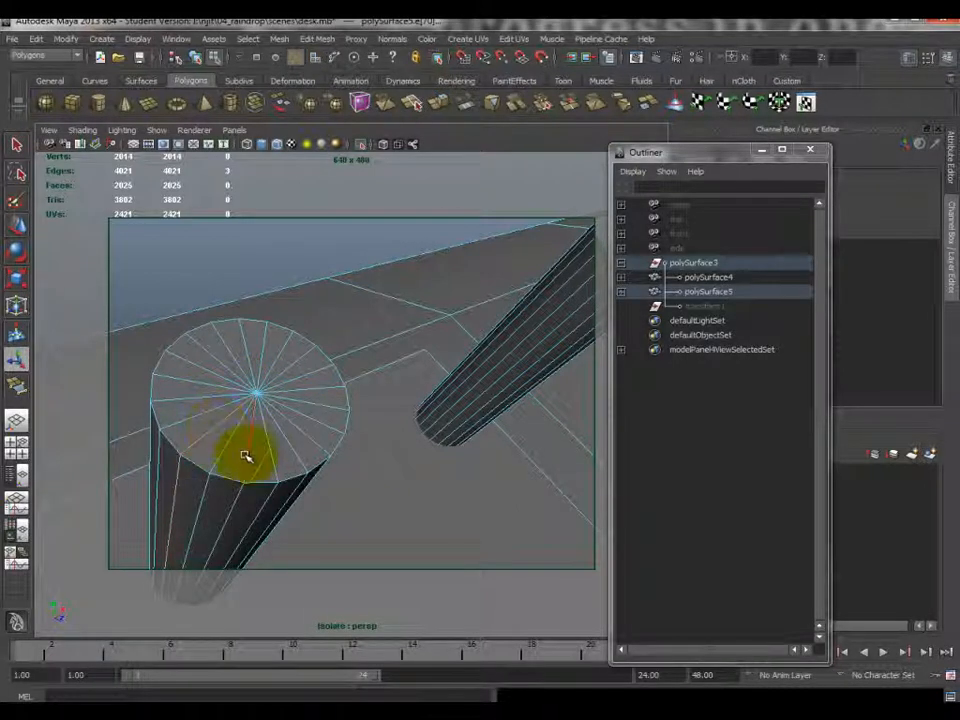
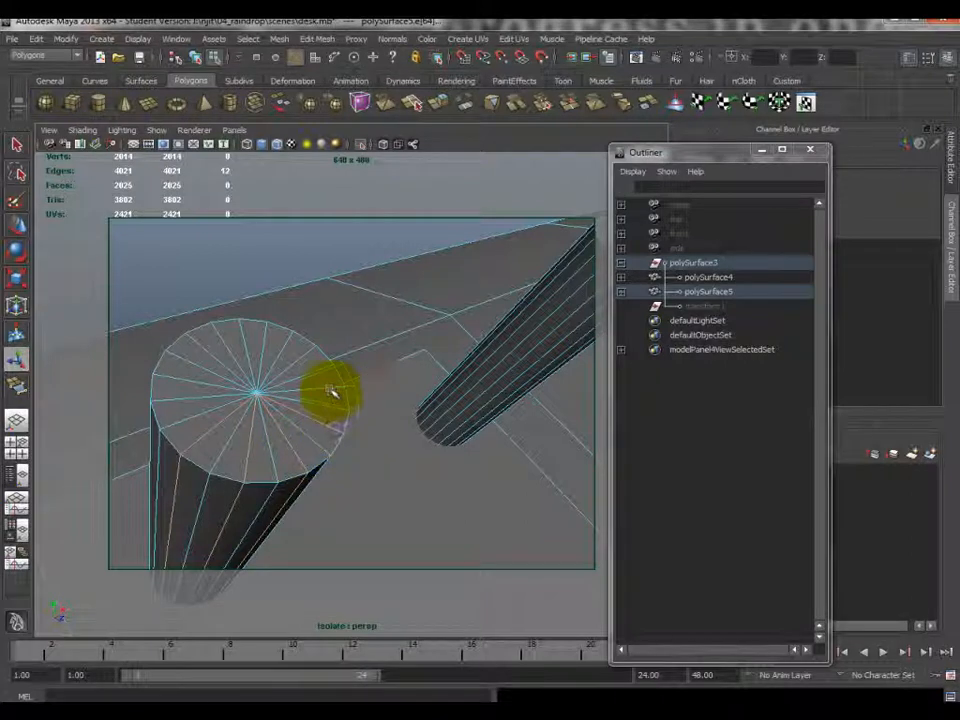
pyautogui.keyDown('shift'); pyautogui.click(306, 358); pyautogui.keyUp('shift')
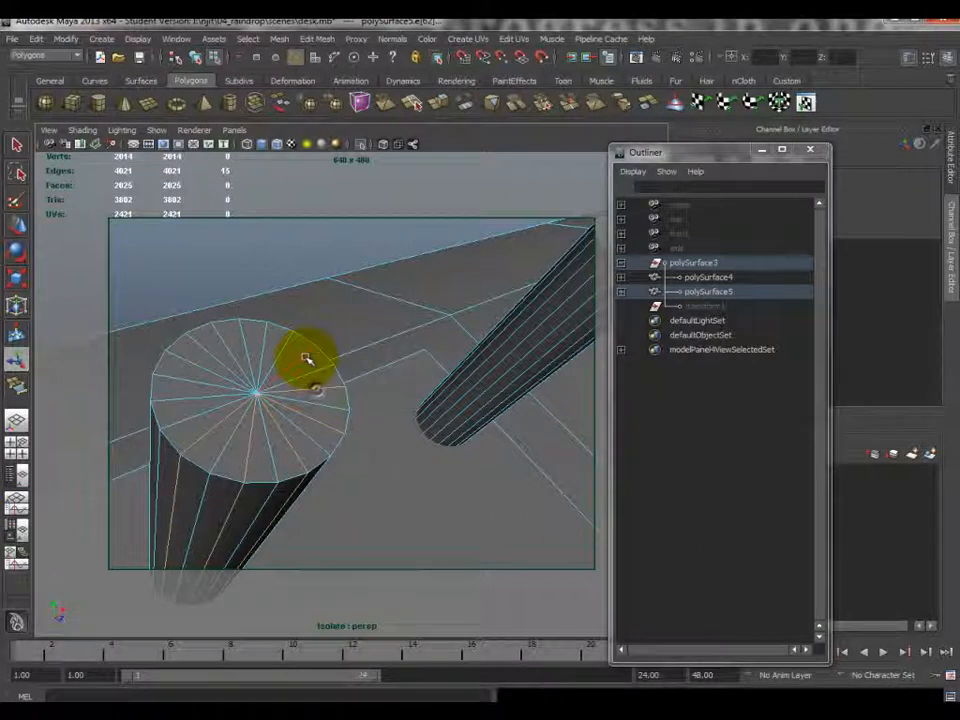
pyautogui.keyDown('shift'); pyautogui.click(263, 342); pyautogui.keyUp('shift')
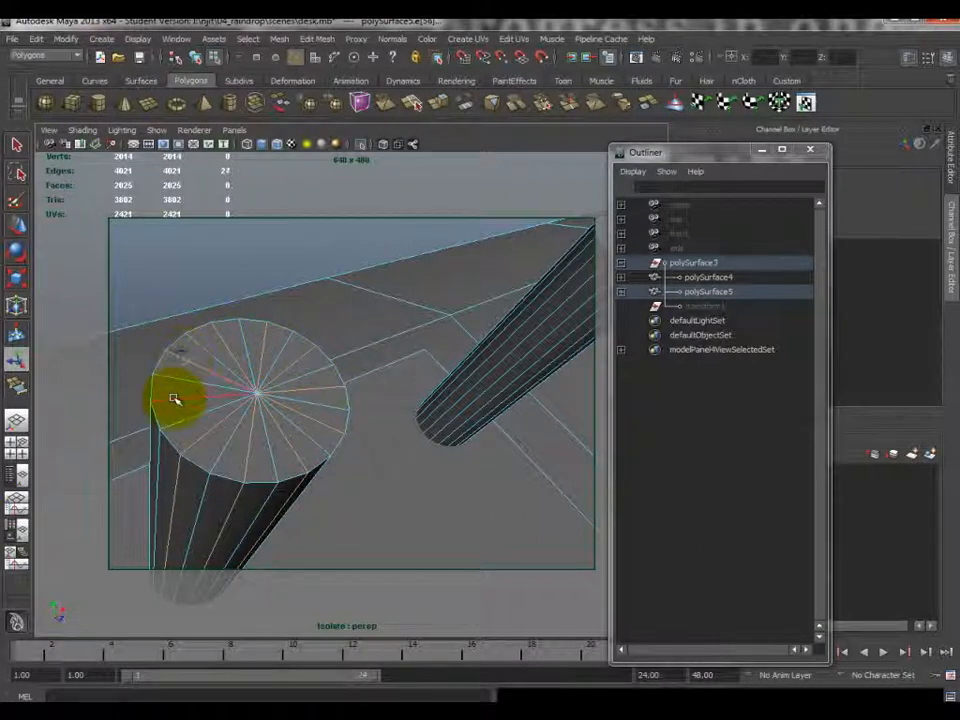
pyautogui.click(317, 39)
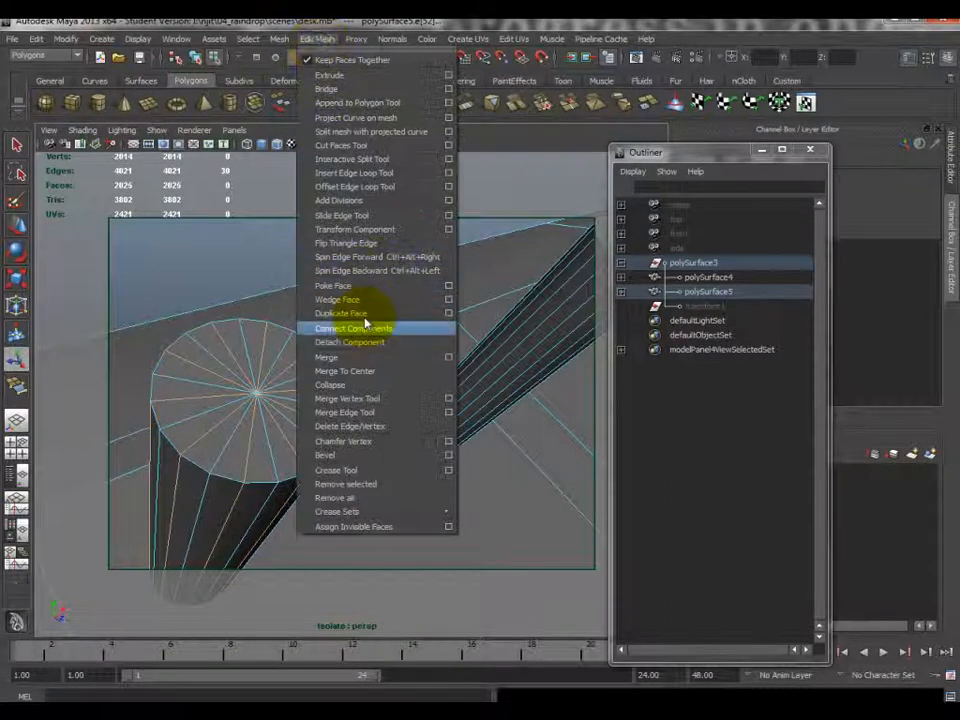
pyautogui.click(358, 430)
# - Delete the triangular top cap faces of the first support leg, which are hidden inside the cylinder
pyautogui.moveTo(250, 429); pyautogui.dragTo(250, 457, button='right')
pyautogui.click(232, 422)
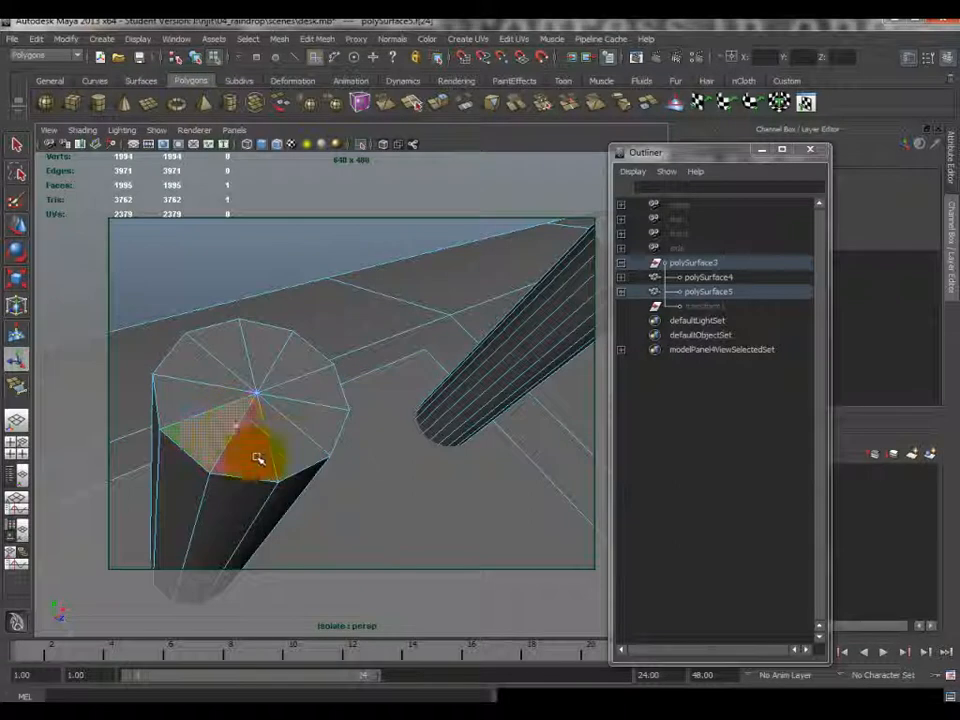
pyautogui.keyDown('shift'); pyautogui.click(313, 421); pyautogui.keyUp('shift')
pyautogui.keyDown('shift'); pyautogui.click(321, 387); pyautogui.keyUp('shift')
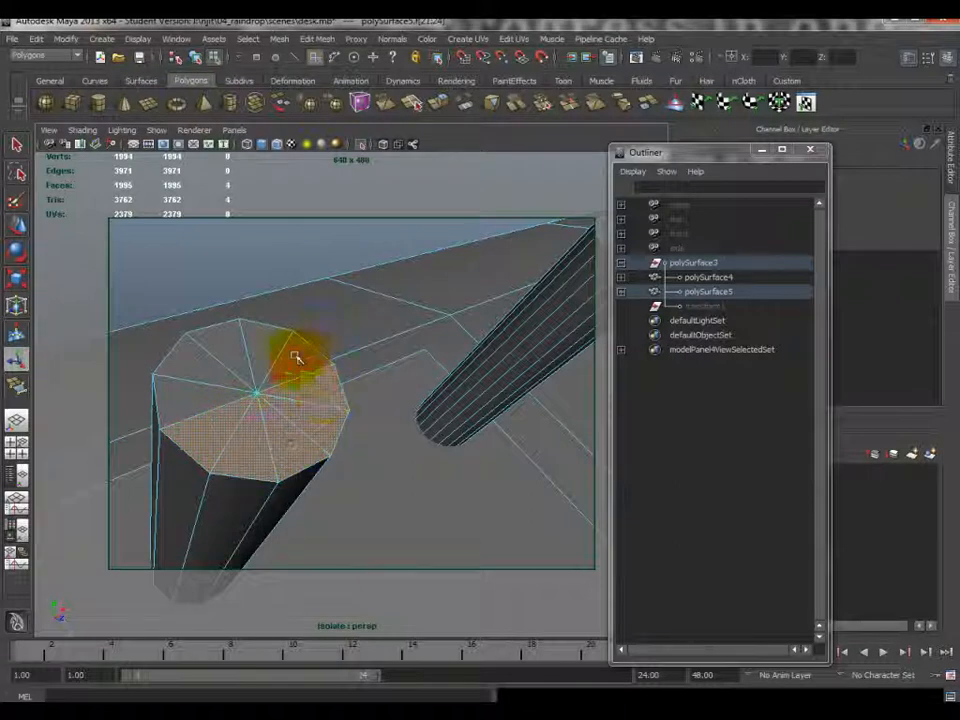
pyautogui.keyDown('shift'); pyautogui.click(296, 358); pyautogui.keyUp('shift')
pyautogui.keyDown('shift'); pyautogui.click(264, 350); pyautogui.keyUp('shift')
pyautogui.keyDown('shift'); pyautogui.click(238, 350); pyautogui.keyUp('shift')
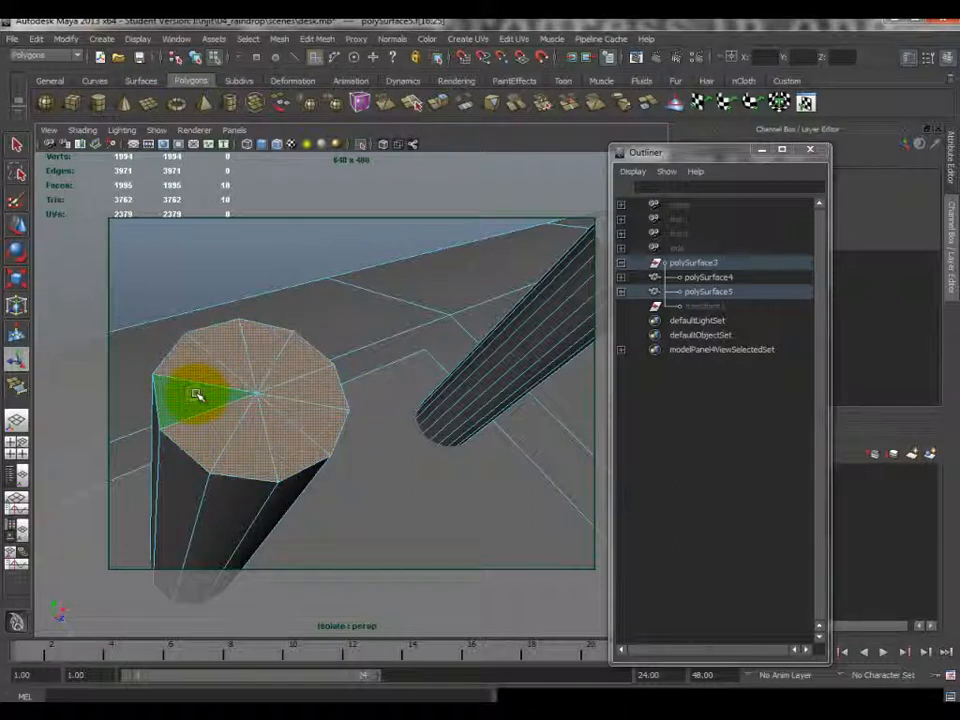
pyautogui.press('Delete')
# - Delete every second lengthwise edge loop, with its vertices and top and bottom cap spokes, from the second support leg of polySurface5
pyautogui.scroll(-5, 172, 456)
pyautogui.keyDown('alt'); pyautogui.moveTo(169, 458); pyautogui.dragTo(424, 392); pyautogui.keyUp('alt')
pyautogui.keyDown('alt'); pyautogui.moveTo(424, 392); pyautogui.dragTo(386, 397, button='right'); pyautogui.keyUp('alt')
pyautogui.keyDown('alt'); pyautogui.moveTo(386, 397); pyautogui.dragTo(413, 388); pyautogui.keyUp('alt')
pyautogui.scroll(5, 424, 361)
pyautogui.scroll(-5, 426, 362)
pyautogui.moveTo(413, 388); pyautogui.dragTo(386, 395, button='right')
pyautogui.click(380, 391)
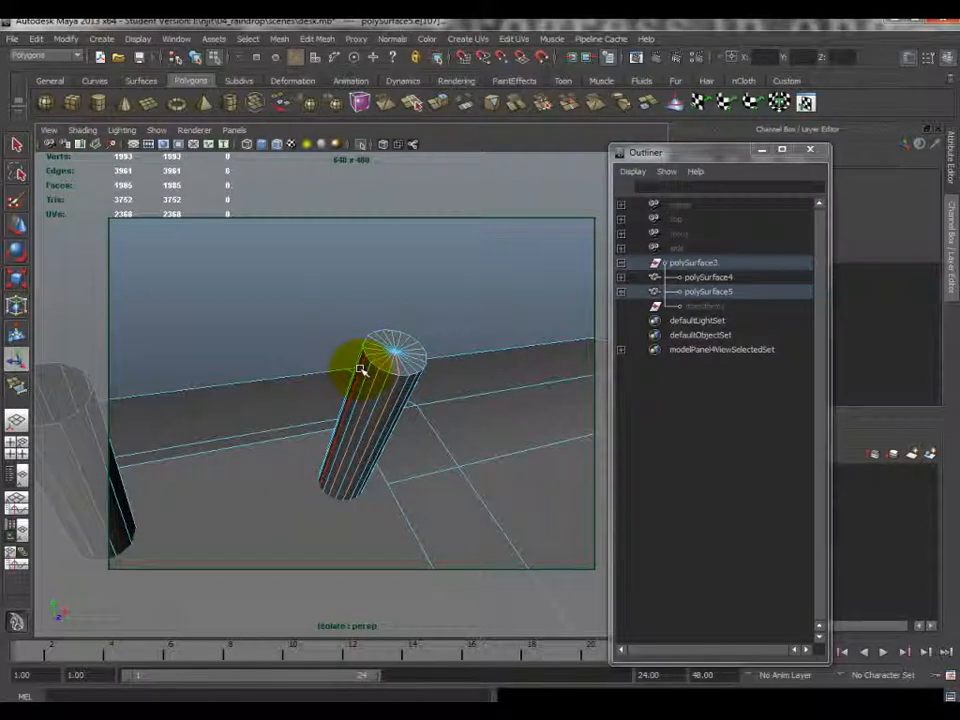
pyautogui.keyDown('alt'); pyautogui.moveTo(358, 385); pyautogui.dragTo(373, 402); pyautogui.keyUp('alt')
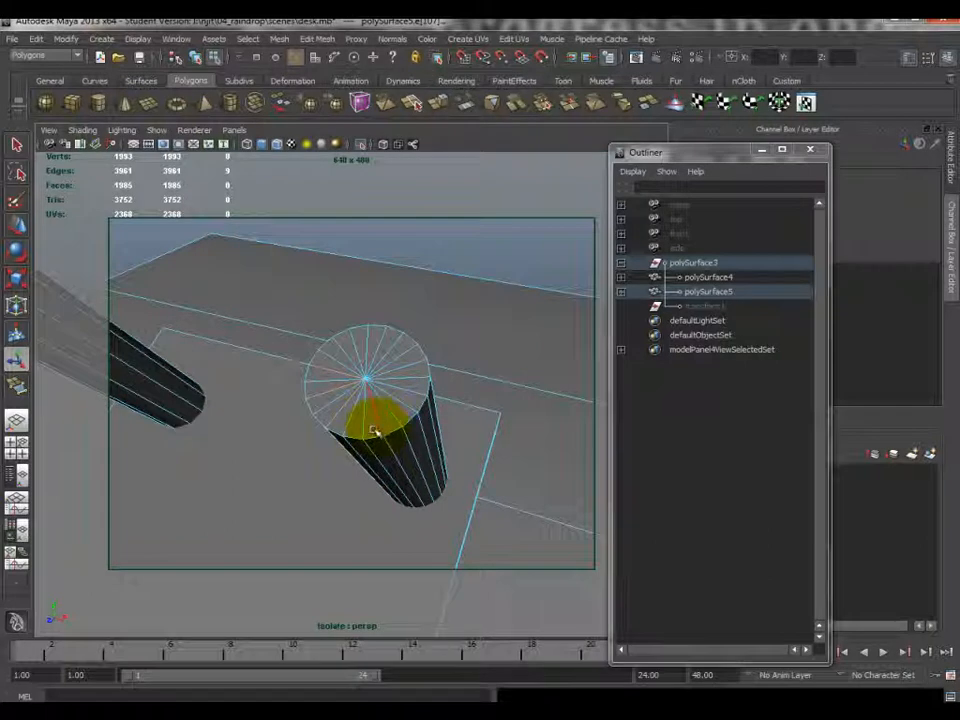
pyautogui.moveTo(394, 416); pyautogui.dragTo(420, 395)
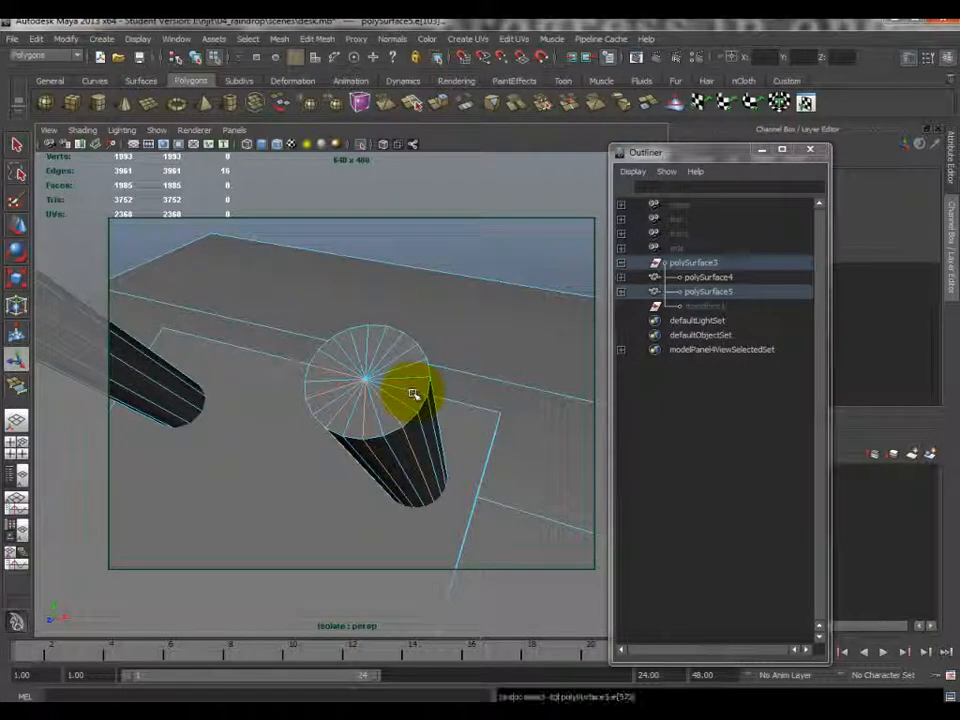
pyautogui.moveTo(414, 392); pyautogui.dragTo(412, 368)
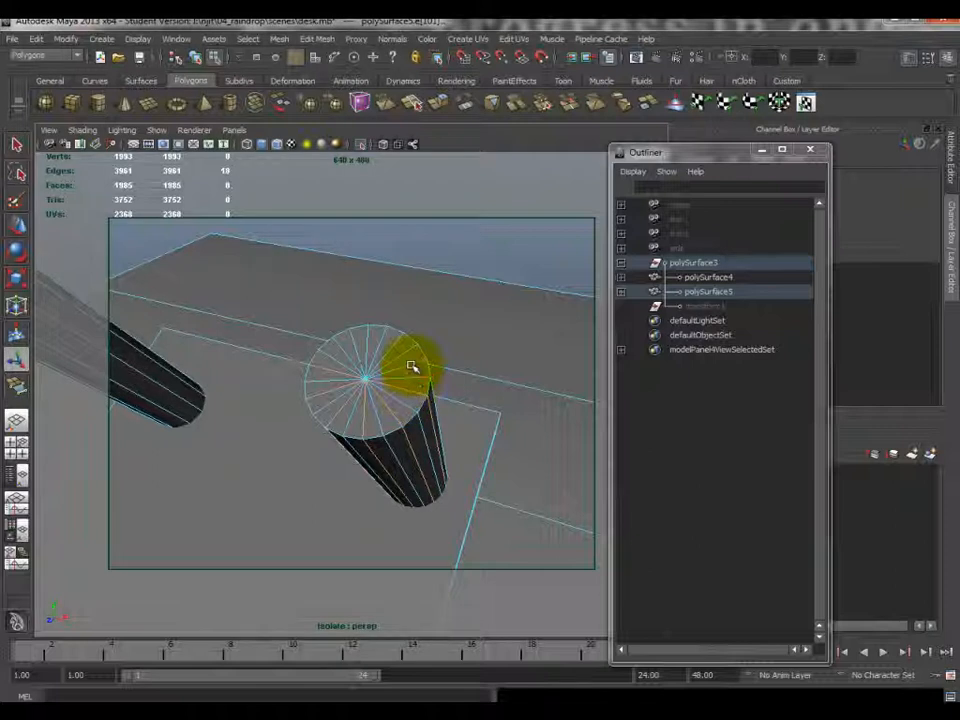
pyautogui.moveTo(404, 366)
pyautogui.mouseDown()
pyautogui.moveTo(394, 350)
pyautogui.moveTo(343, 348)
pyautogui.mouseUp()
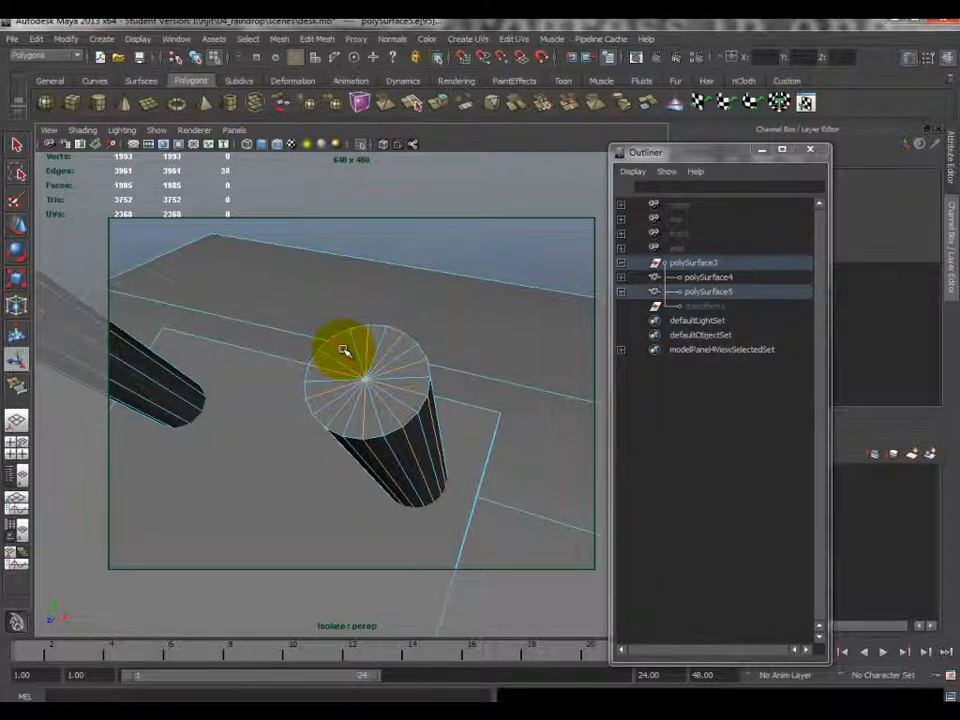
pyautogui.click(317, 38)
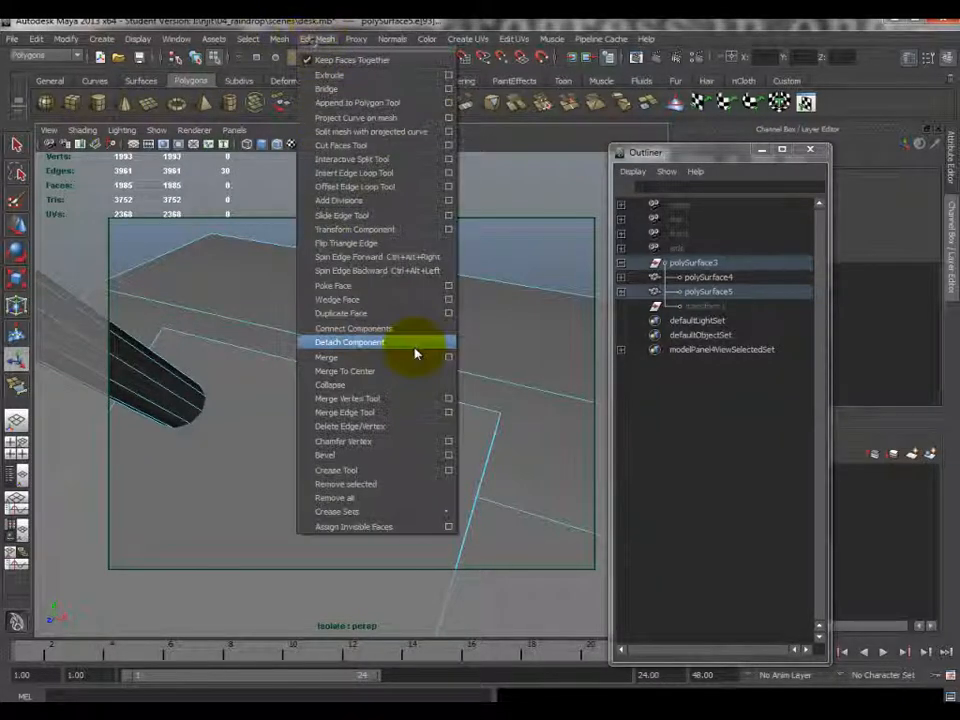
pyautogui.click(360, 430)
# - Delete the triangular top cap faces of the second support leg
pyautogui.keyDown('alt'); pyautogui.moveTo(362, 438); pyautogui.dragTo(426, 433); pyautogui.keyUp('alt')
pyautogui.moveTo(484, 328); pyautogui.dragTo(483, 345, button='right')
pyautogui.click(522, 343)
pyautogui.keyDown('shift'); pyautogui.click(540, 315); pyautogui.keyUp('shift')
pyautogui.keyDown('shift'); pyautogui.click(518, 296); pyautogui.keyUp('shift')
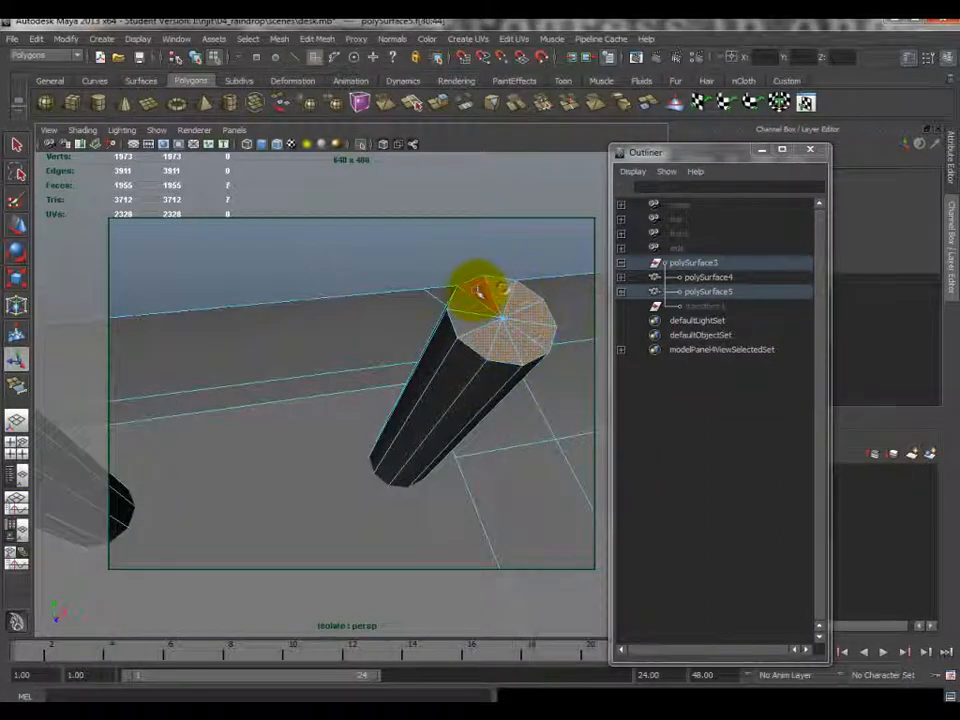
pyautogui.press('Delete')
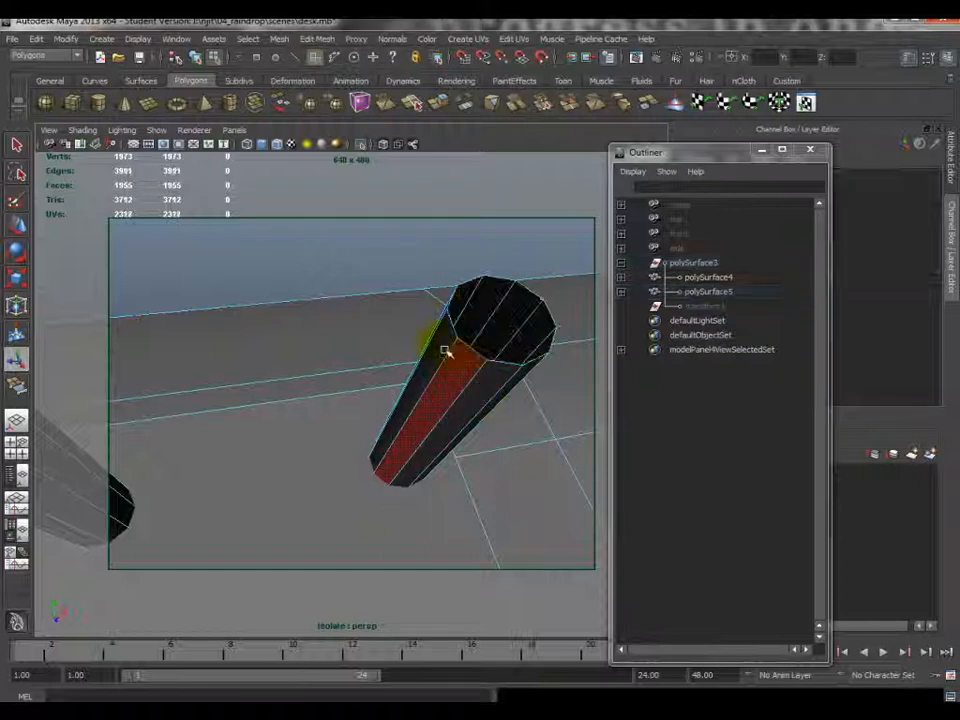
# - Turn on X-ray shading and delete the triangular bottom cap faces of the second support leg, hidden inside the plate
pyautogui.click(383, 146)
pyautogui.moveTo(446, 400)
pyautogui.keyDown('alt'); pyautogui.mouseDown()
pyautogui.moveTo(439, 419)
pyautogui.moveTo(416, 426)
pyautogui.moveTo(435, 336)
pyautogui.moveTo(477, 412)
pyautogui.moveTo(463, 336)
pyautogui.moveTo(453, 388)
pyautogui.mouseUp(); pyautogui.keyUp('alt')
pyautogui.click(452, 388)
pyautogui.keyDown('shift'); pyautogui.click(435, 399); pyautogui.keyUp('shift')
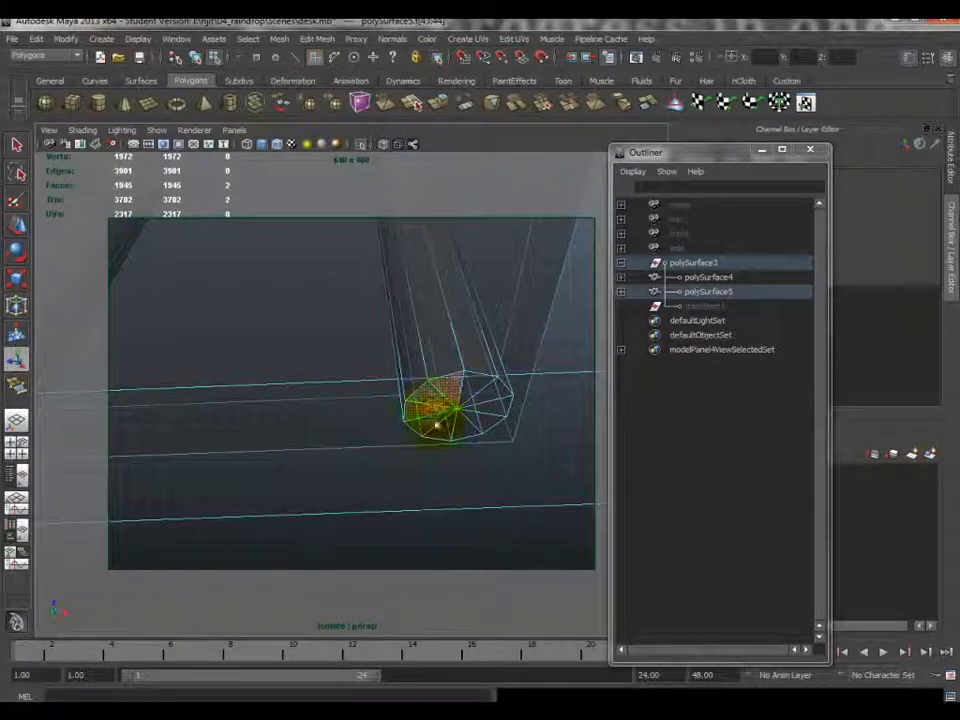
pyautogui.keyDown('shift'); pyautogui.click(442, 432); pyautogui.keyUp('shift')
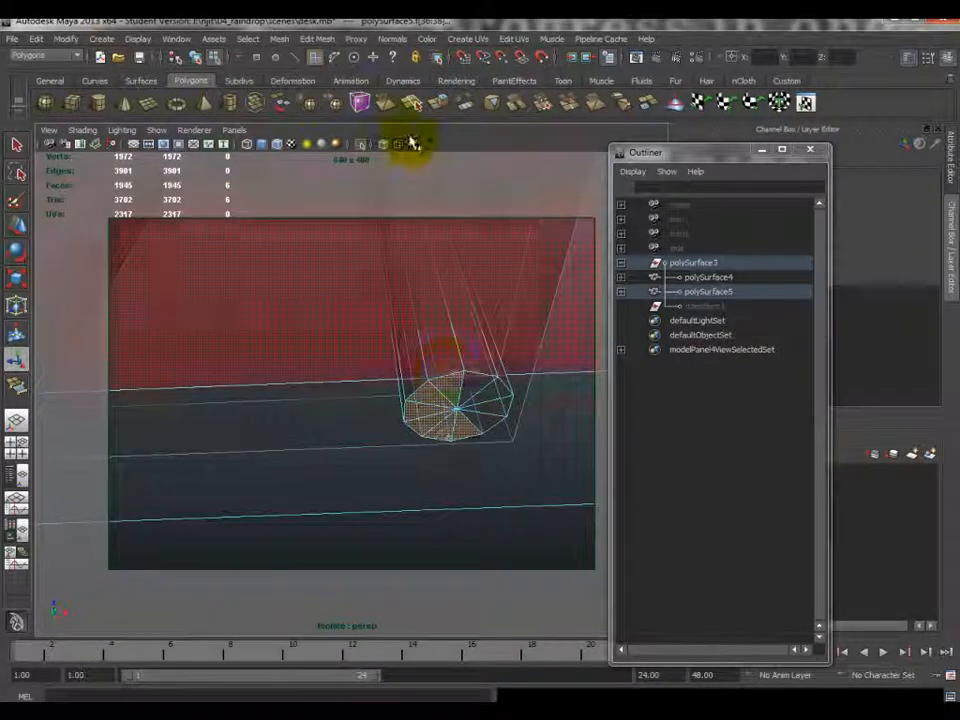
pyautogui.click(384, 146)
pyautogui.click(384, 146)
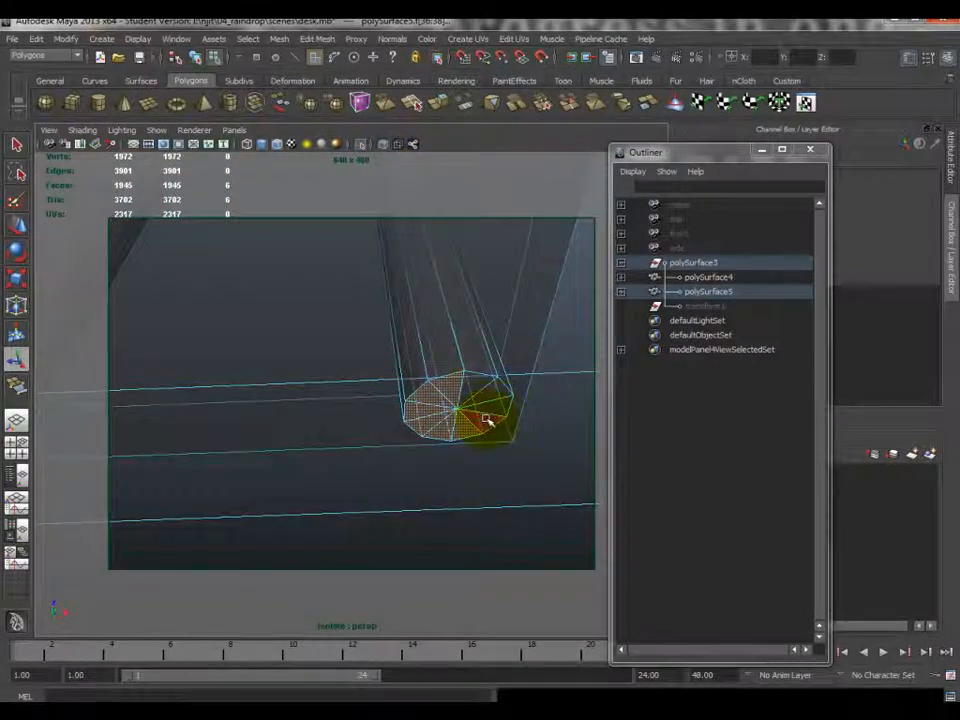
pyautogui.keyDown('shift'); pyautogui.click(502, 388); pyautogui.keyUp('shift')
pyautogui.keyDown('shift'); pyautogui.click(557, 386); pyautogui.keyUp('shift')
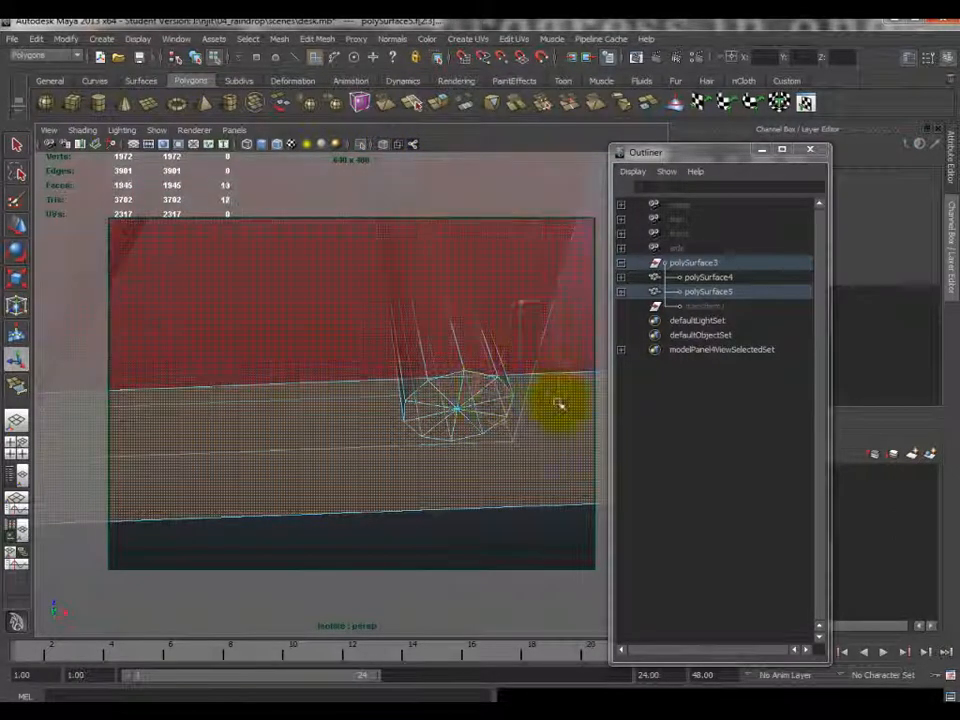
pyautogui.keyDown('ctrl'); pyautogui.moveTo(295, 305); pyautogui.dragTo(354, 544); pyautogui.keyUp('ctrl')
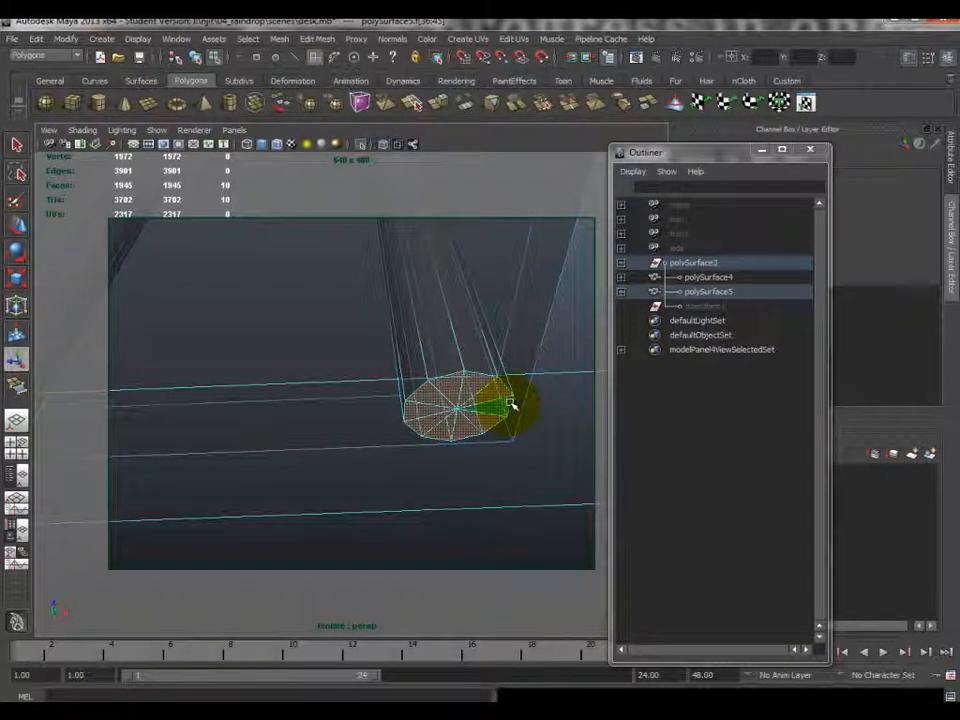
pyautogui.press('Delete')
# - Delete the triangular bottom cap faces of the first support leg
pyautogui.keyDown('alt'); pyautogui.moveTo(231, 319); pyautogui.dragTo(365, 367); pyautogui.keyUp('alt')
pyautogui.click(352, 383)
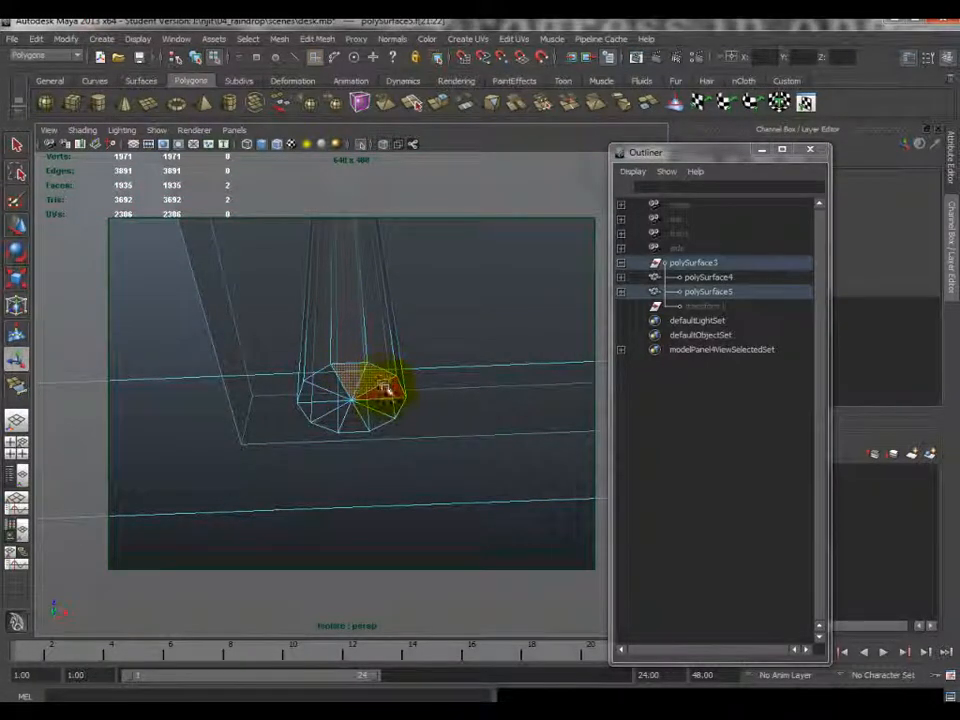
pyautogui.click(313, 410)
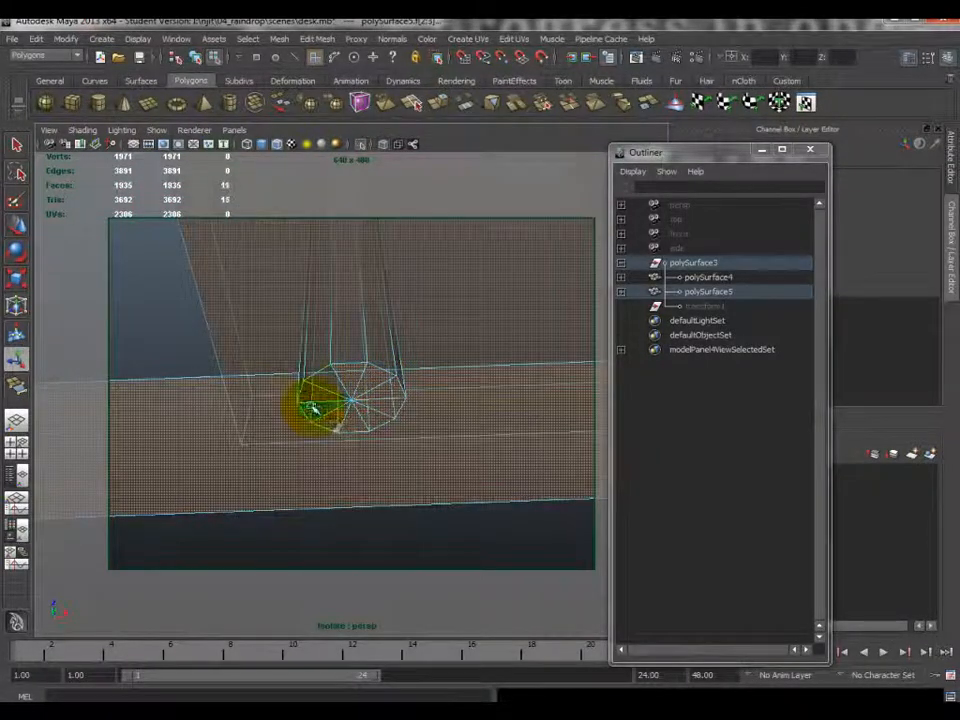
pyautogui.keyDown('shift'); pyautogui.click(254, 526); pyautogui.keyUp('shift')
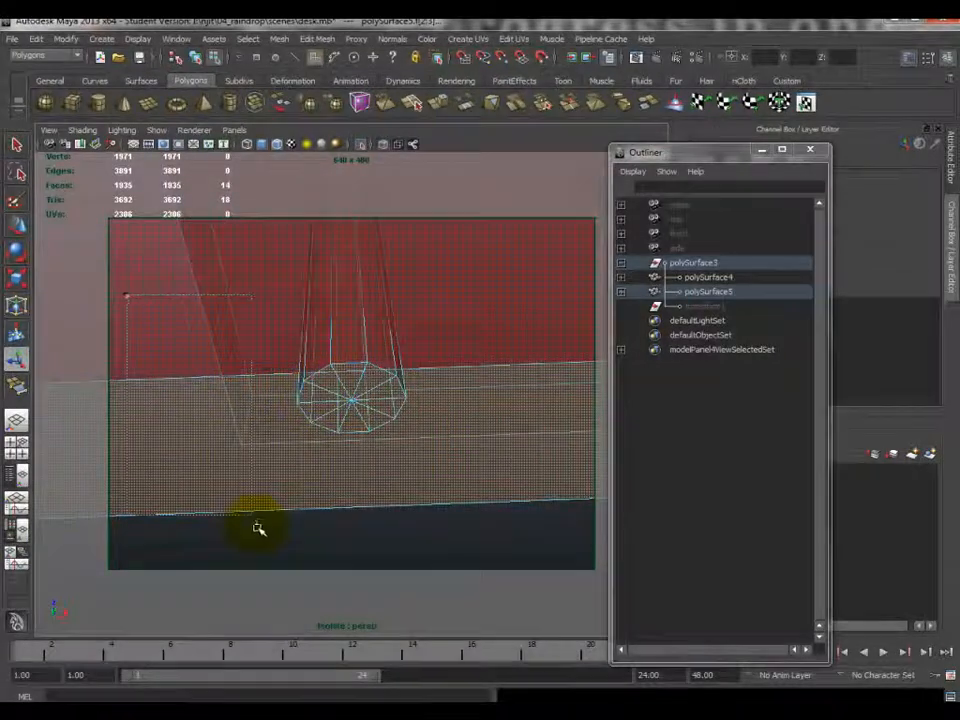
pyautogui.keyDown('ctrl'); pyautogui.click(254, 526); pyautogui.keyUp('ctrl')
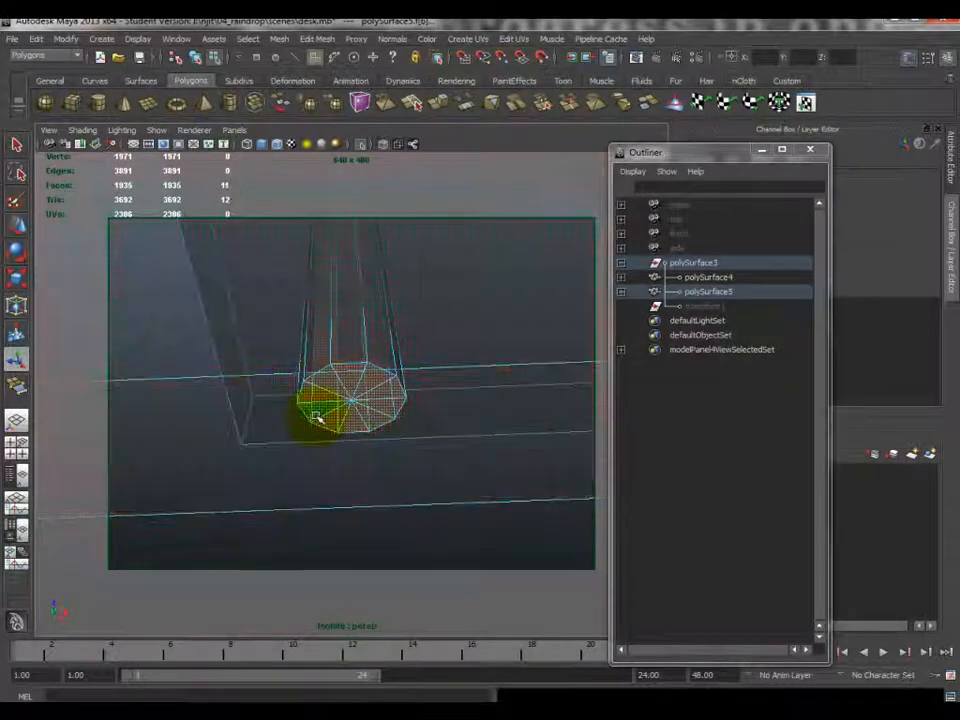
pyautogui.press('Delete')
# - Select the side faces of both support legs, apply Harden Edge, and turn off X-ray shading
pyautogui.keyDown('alt'); pyautogui.moveTo(437, 351); pyautogui.dragTo(320, 352); pyautogui.keyUp('alt')
pyautogui.moveTo(343, 328); pyautogui.dragTo(385, 314, button='right')
pyautogui.click(386, 322)
pyautogui.scroll(-4, 386, 326)
pyautogui.keyDown('alt'); pyautogui.moveTo(386, 326); pyautogui.dragTo(400, 307); pyautogui.keyUp('alt')
pyautogui.moveTo(358, 348); pyautogui.dragTo(358, 382, button='right')
pyautogui.moveTo(323, 304); pyautogui.dragTo(472, 364)
pyautogui.click(392, 38)
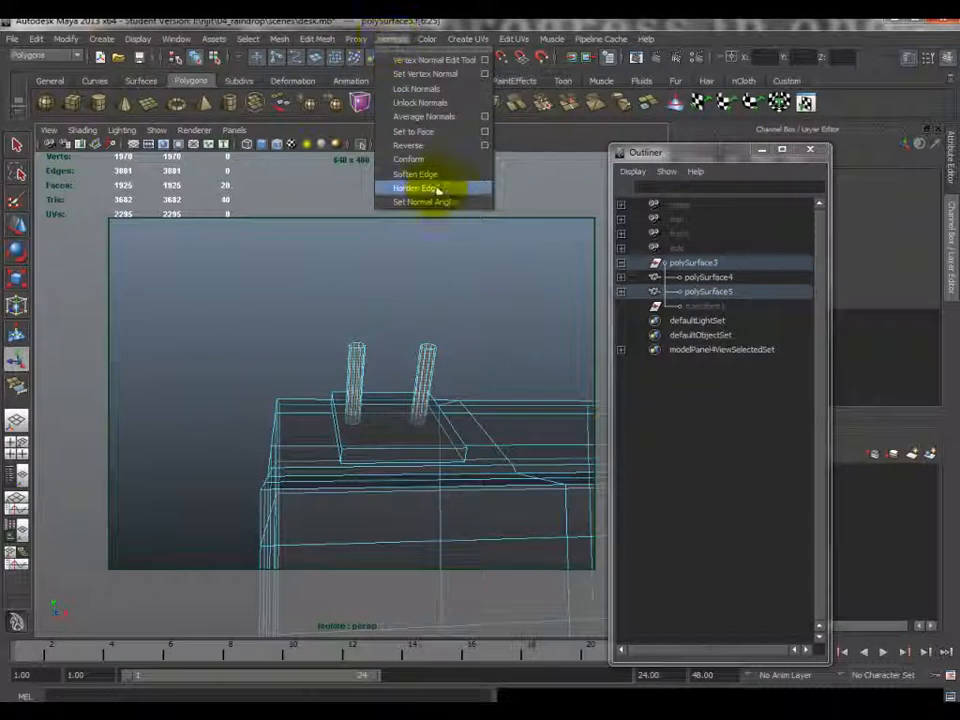
pyautogui.click(415, 184)
pyautogui.keyDown('alt'); pyautogui.moveTo(388, 152); pyautogui.dragTo(357, 289); pyautogui.keyUp('alt')
pyautogui.keyDown('alt'); pyautogui.moveTo(406, 352); pyautogui.dragTo(334, 370); pyautogui.keyUp('alt')
pyautogui.click(345, 362)
pyautogui.click(400, 40)
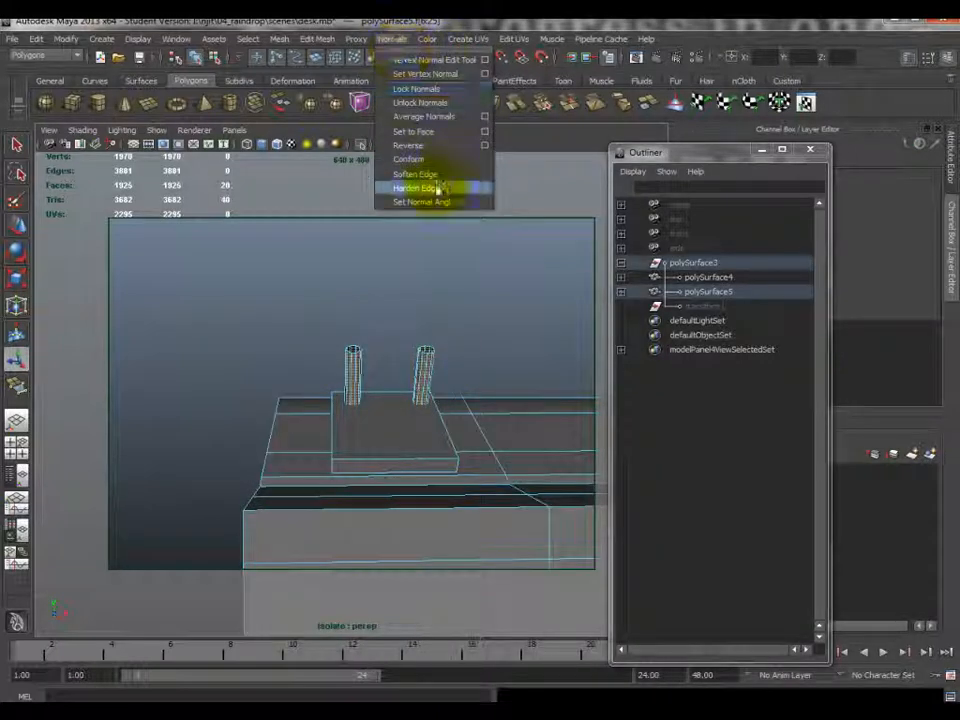
pyautogui.click(432, 188)
# - Reselect the side faces of both support legs, apply Harden Edge once more, and clear the selection
pyautogui.rightClick(425, 352)
pyautogui.moveTo(445, 352); pyautogui.dragTo(482, 337, button='right')
pyautogui.click(504, 298)
pyautogui.keyDown('alt'); pyautogui.moveTo(504, 298); pyautogui.dragTo(422, 347); pyautogui.keyUp('alt')
pyautogui.moveTo(422, 350); pyautogui.dragTo(426, 384, button='right')
pyautogui.moveTo(330, 325); pyautogui.dragTo(472, 354)
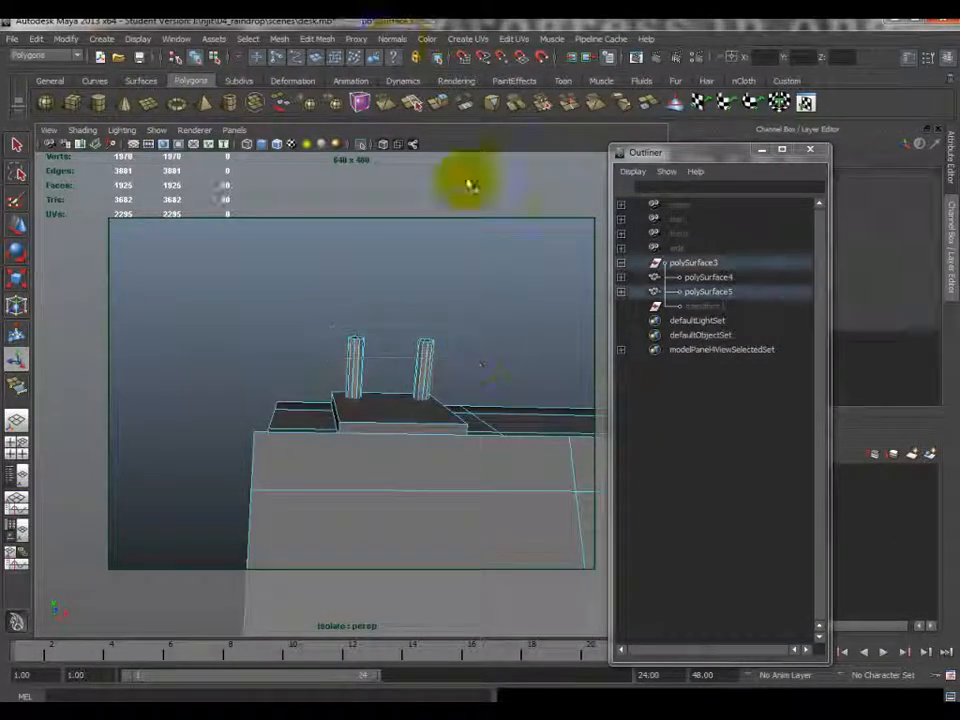
pyautogui.click(394, 41)
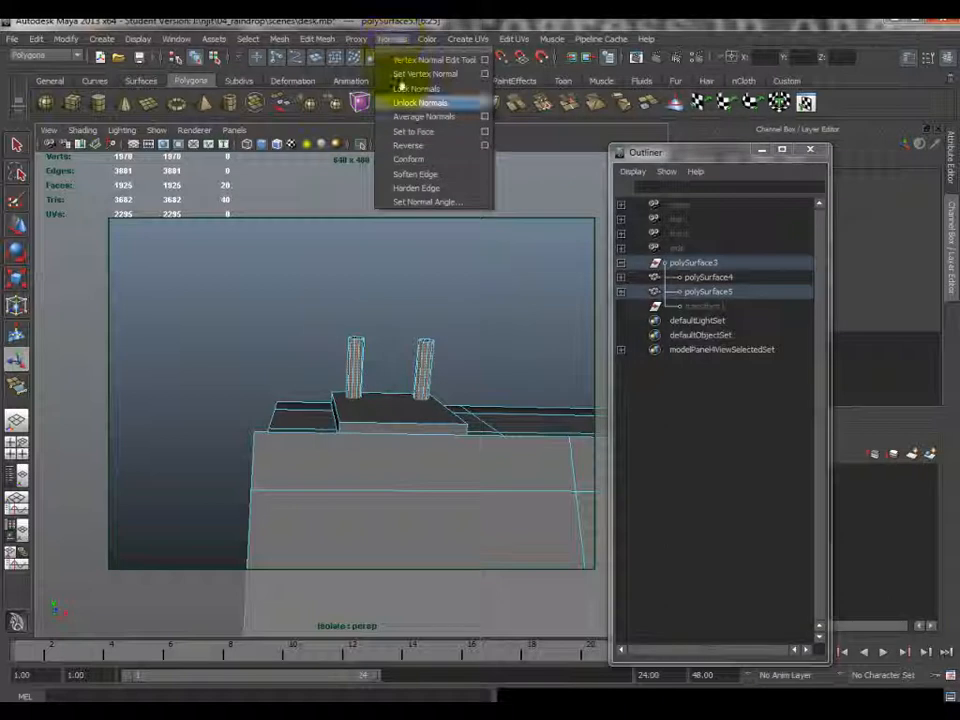
pyautogui.click(428, 189)
pyautogui.click(399, 325)
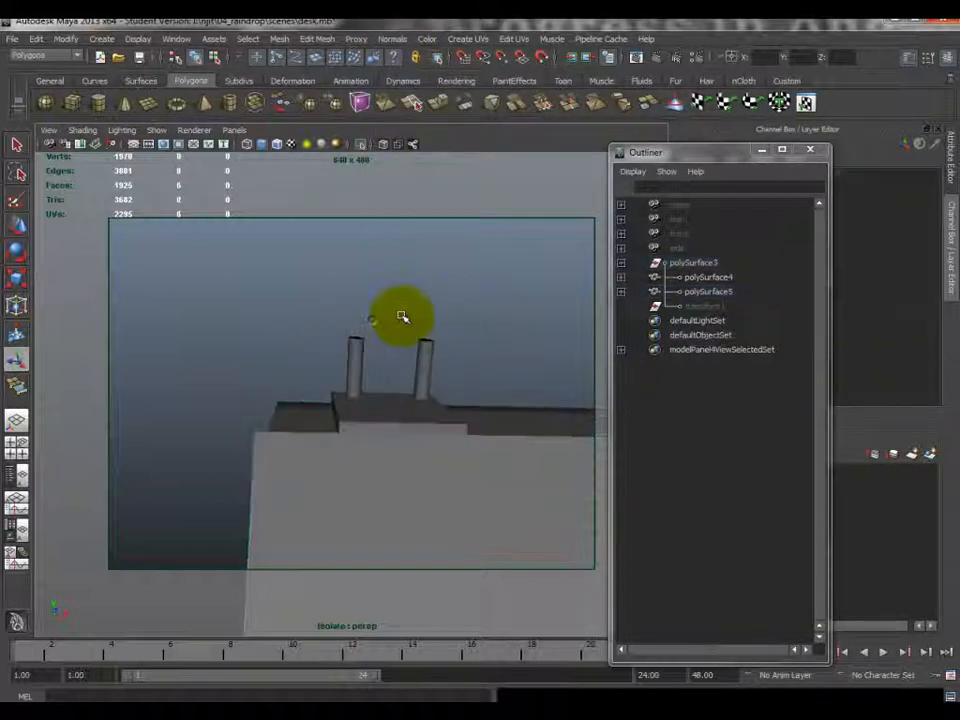
# - With X-ray shading on, delete the hidden underside face of the plate beneath the support legs
pyautogui.keyDown('alt'); pyautogui.moveTo(400, 292); pyautogui.dragTo(412, 451); pyautogui.keyUp('alt')
pyautogui.click(407, 403)
pyautogui.moveTo(418, 425); pyautogui.dragTo(418, 456, button='right')
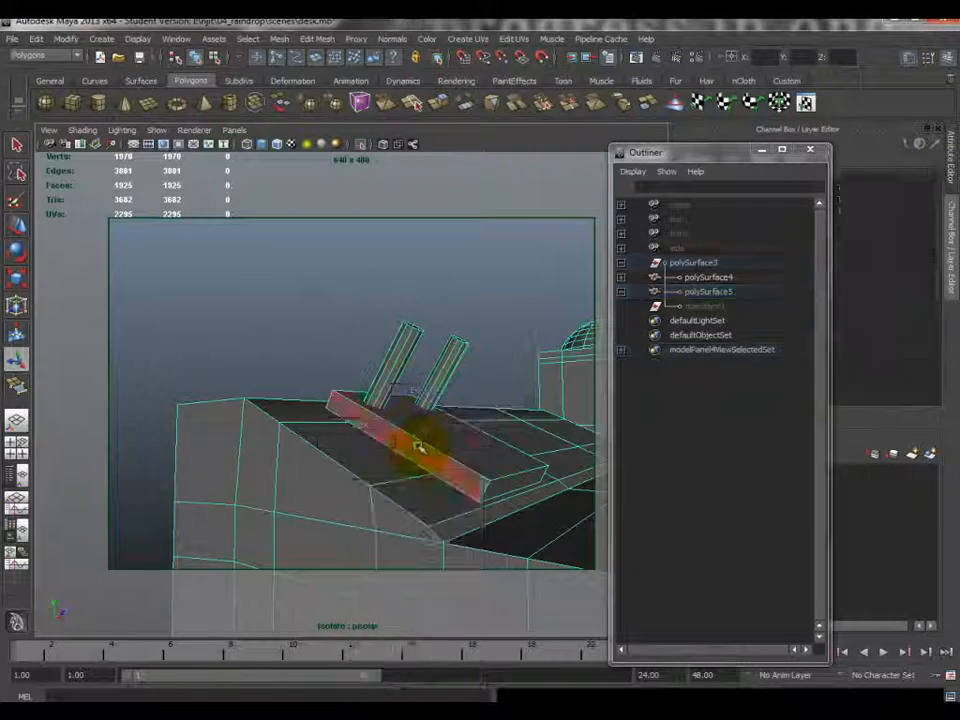
pyautogui.click(415, 455)
pyautogui.click(384, 145)
pyautogui.keyDown('alt'); pyautogui.moveTo(545, 468); pyautogui.dragTo(528, 458); pyautogui.keyUp('alt')
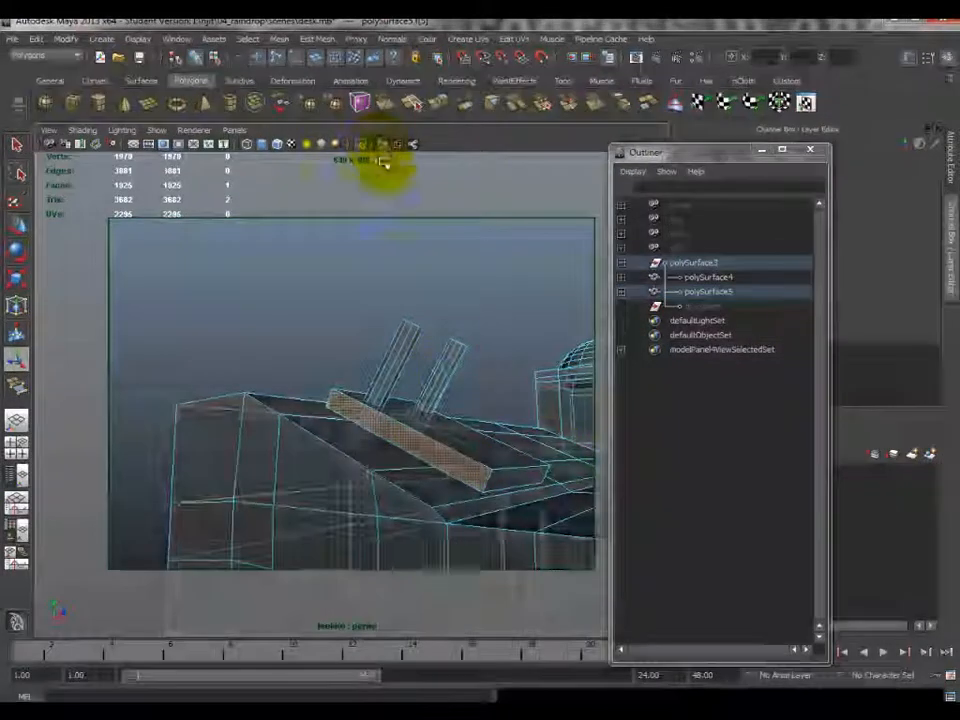
pyautogui.scroll(6, 530, 457)
pyautogui.keyDown('alt'); pyautogui.moveTo(531, 456); pyautogui.dragTo(429, 394, button='middle'); pyautogui.keyUp('alt')
pyautogui.keyDown('alt'); pyautogui.moveTo(429, 394); pyautogui.dragTo(443, 421); pyautogui.keyUp('alt')
pyautogui.press('Delete')
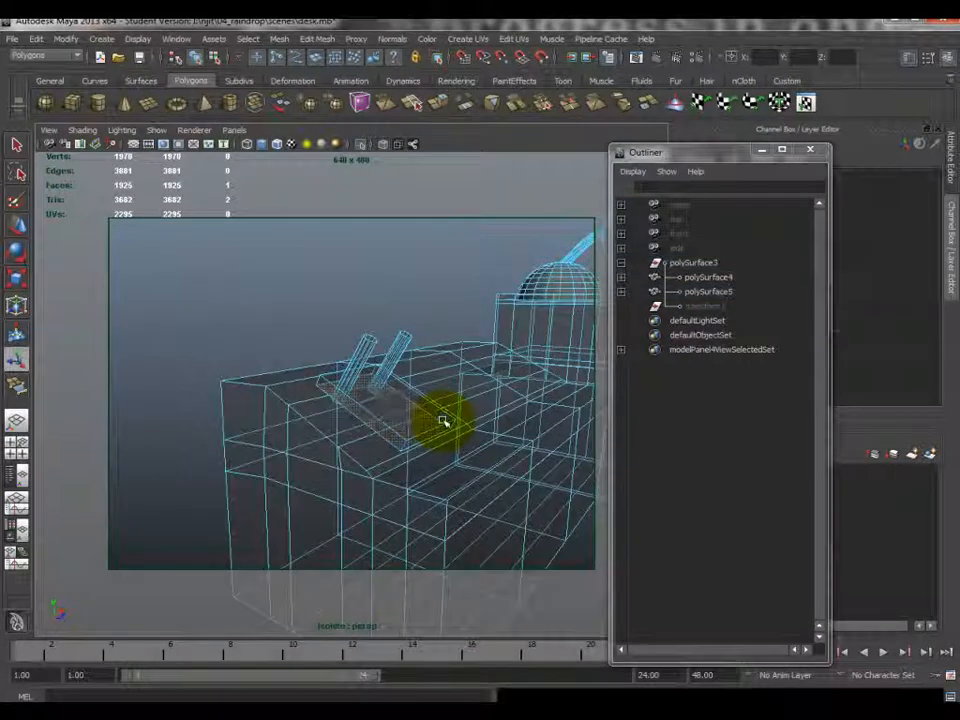
# - Turn off X-ray shading and end the isolated view to bring the horizontal cylinder back with the desk
pyautogui.scroll(5, 396, 418)
pyautogui.moveTo(396, 418)
pyautogui.keyDown('alt'); pyautogui.mouseDown(button='middle')
pyautogui.moveTo(426, 381)
pyautogui.moveTo(390, 418)
pyautogui.mouseUp(button='middle'); pyautogui.keyUp('alt')
pyautogui.moveTo(480, 453)
pyautogui.keyDown('alt'); pyautogui.mouseDown()
pyautogui.moveTo(529, 459)
pyautogui.moveTo(328, 467)
pyautogui.mouseUp(); pyautogui.keyUp('alt')
pyautogui.rightClick(343, 456)
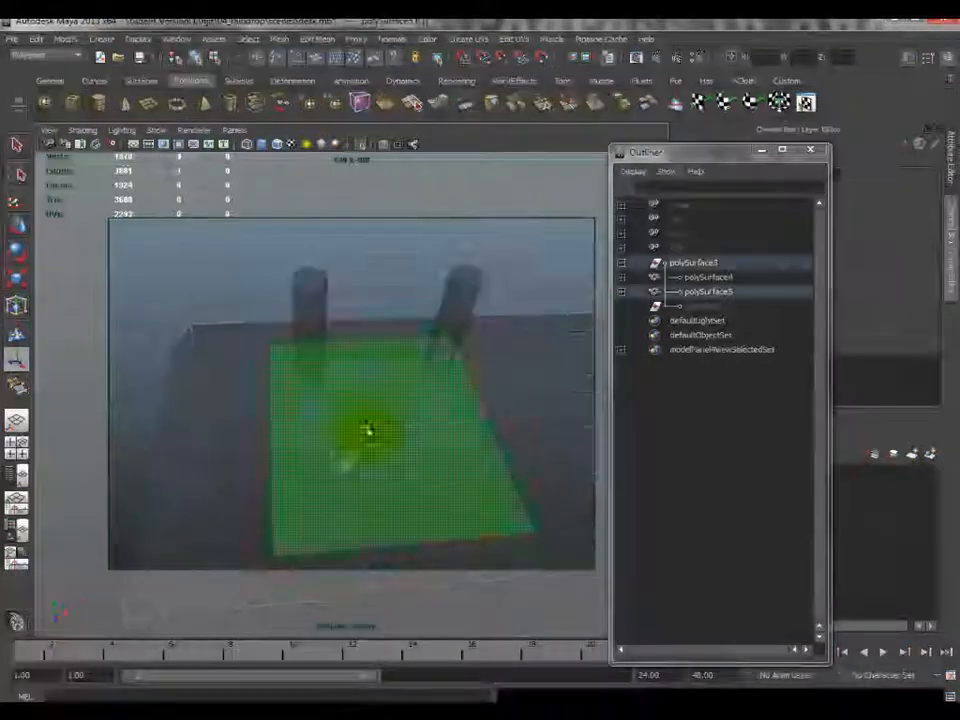
pyautogui.click(381, 145)
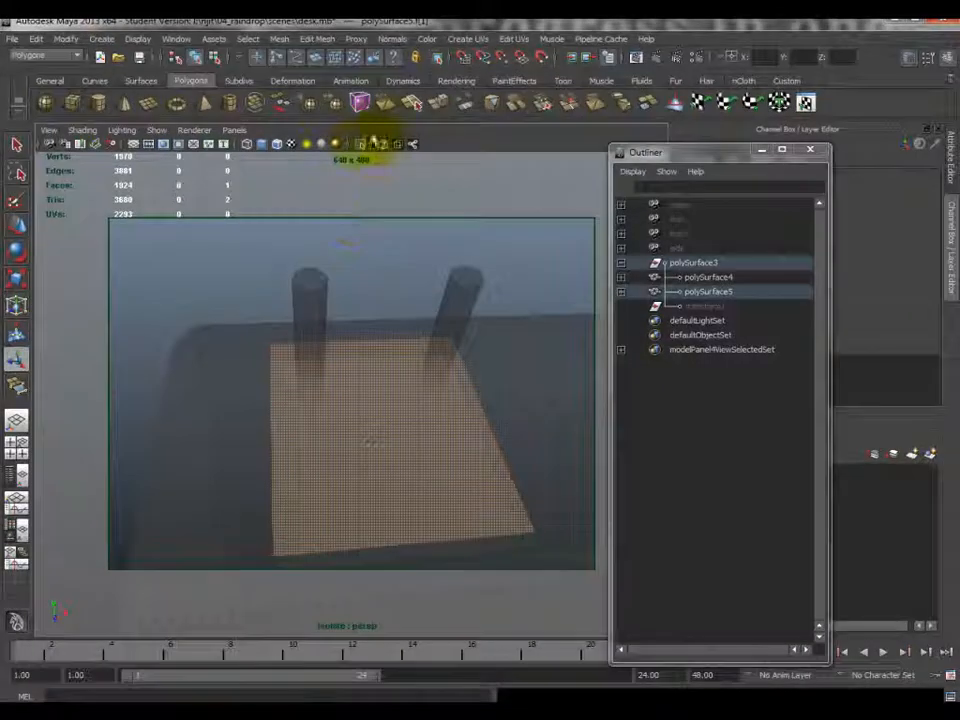
pyautogui.click(400, 138)
pyautogui.click(385, 148)
pyautogui.scroll(-5, 309, 369)
pyautogui.keyDown('alt'); pyautogui.moveTo(309, 369); pyautogui.dragTo(396, 349); pyautogui.keyUp('alt')
pyautogui.click(403, 294)
pyautogui.scroll(5, 400, 350)
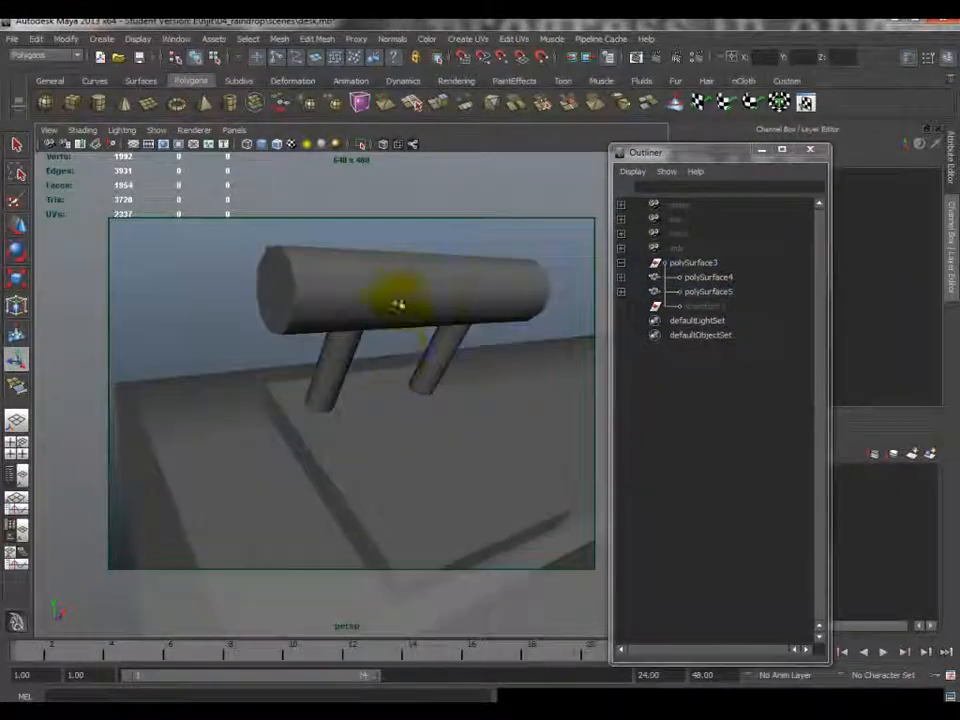
# - Select all faces of the horizontal cylinder polySurface4 and apply Soften Edge to them
pyautogui.click(403, 283)
pyautogui.keyDown('alt'); pyautogui.moveTo(357, 276); pyautogui.dragTo(369, 264); pyautogui.keyUp('alt')
pyautogui.moveTo(369, 264); pyautogui.dragTo(367, 290, button='right')
pyautogui.moveTo(171, 203); pyautogui.dragTo(583, 386)
pyautogui.click(390, 38)
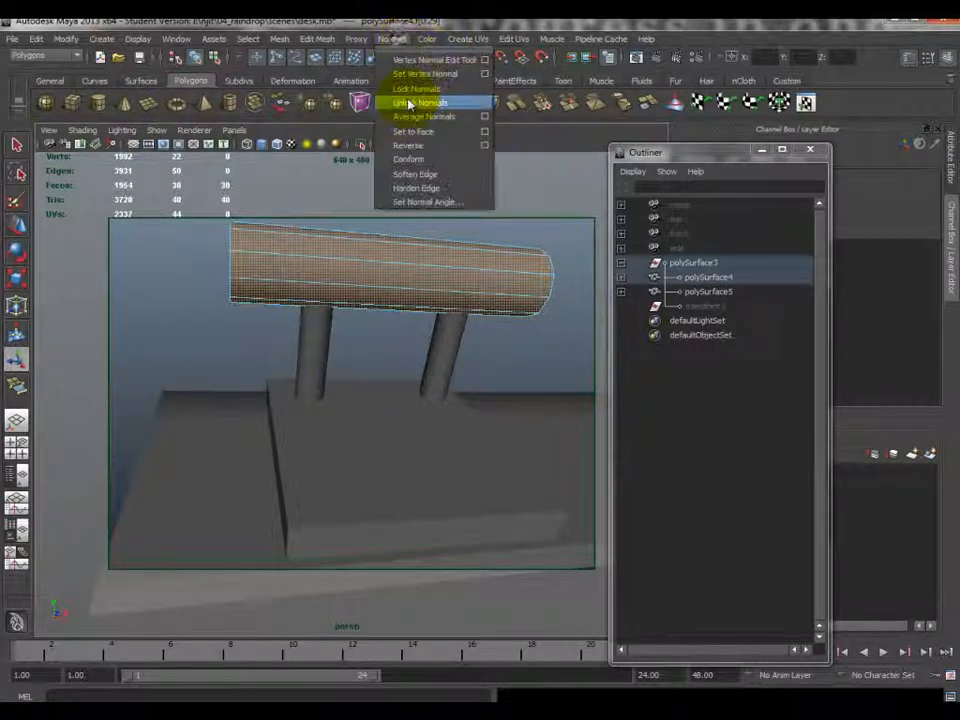
pyautogui.click(392, 171)
pyautogui.moveTo(364, 268); pyautogui.dragTo(513, 380, button='right')
pyautogui.keyDown('alt'); pyautogui.moveTo(513, 380); pyautogui.dragTo(583, 364); pyautogui.keyUp('alt')
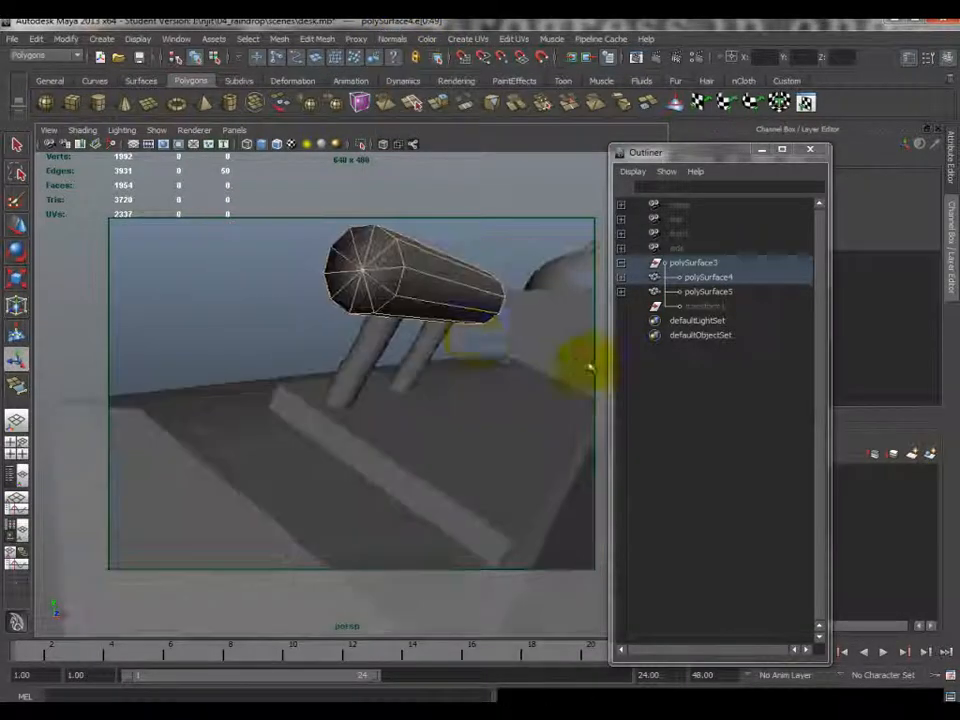
pyautogui.click(295, 287)
# - Select all faces of the horizontal cylinder and set their normal angle to 30
pyautogui.keyDown('alt'); pyautogui.moveTo(371, 248); pyautogui.dragTo(421, 276); pyautogui.keyUp('alt')
pyautogui.moveTo(422, 276); pyautogui.dragTo(422, 308, button='right')
pyautogui.keyDown('alt'); pyautogui.moveTo(422, 308); pyautogui.dragTo(380, 298); pyautogui.keyUp('alt')
pyautogui.moveTo(606, 355); pyautogui.dragTo(546, 205)
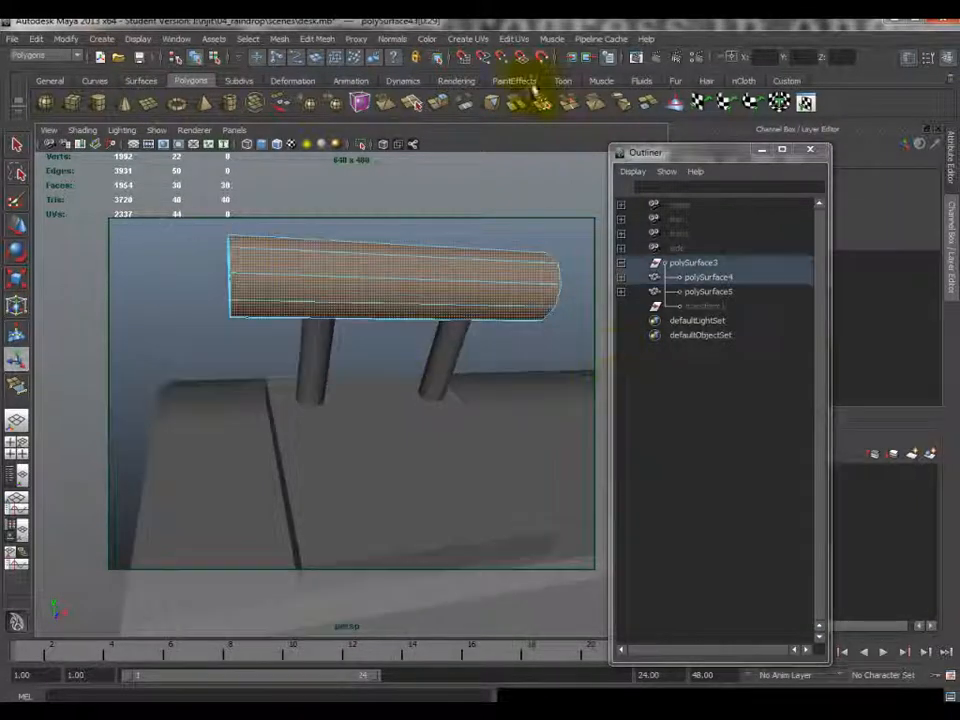
pyautogui.click(387, 40)
pyautogui.click(432, 203)
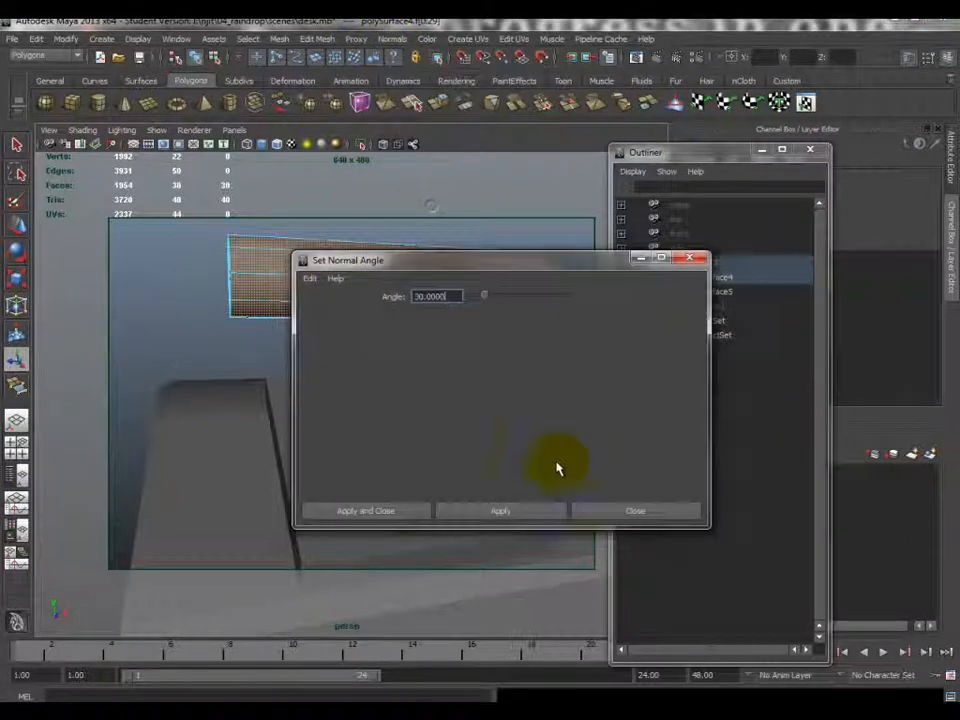
pyautogui.click(372, 510)
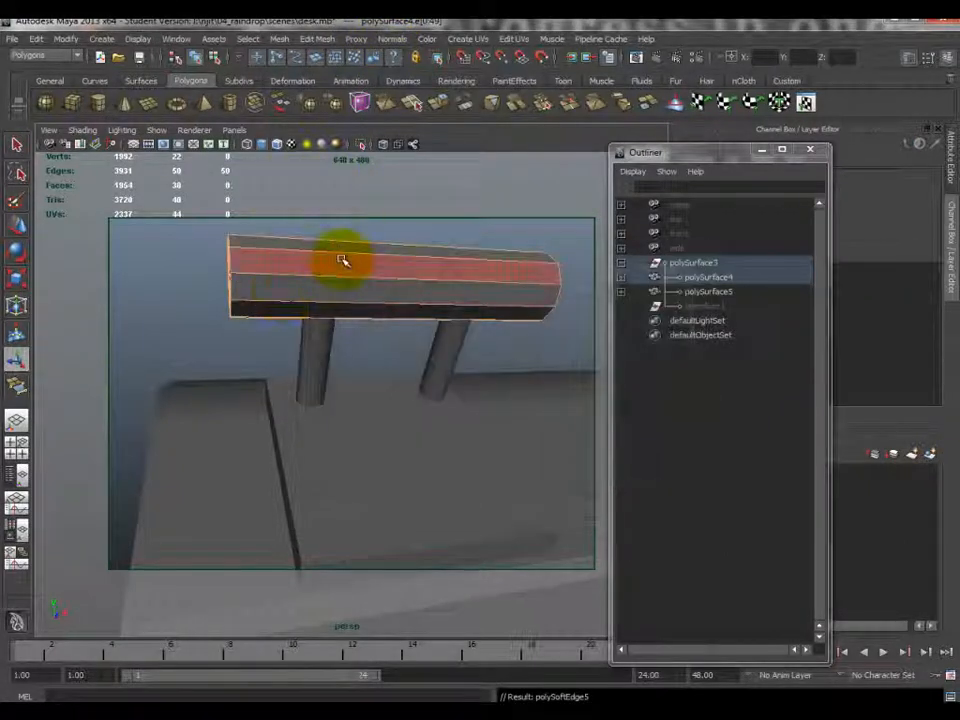
# - Apply Soften Edge to only the lengthwise side faces of the cylinder, leaving out the end caps, and deselect it
pyautogui.keyDown('alt'); pyautogui.moveTo(309, 283); pyautogui.dragTo(391, 337); pyautogui.keyUp('alt')
pyautogui.click(392, 40)
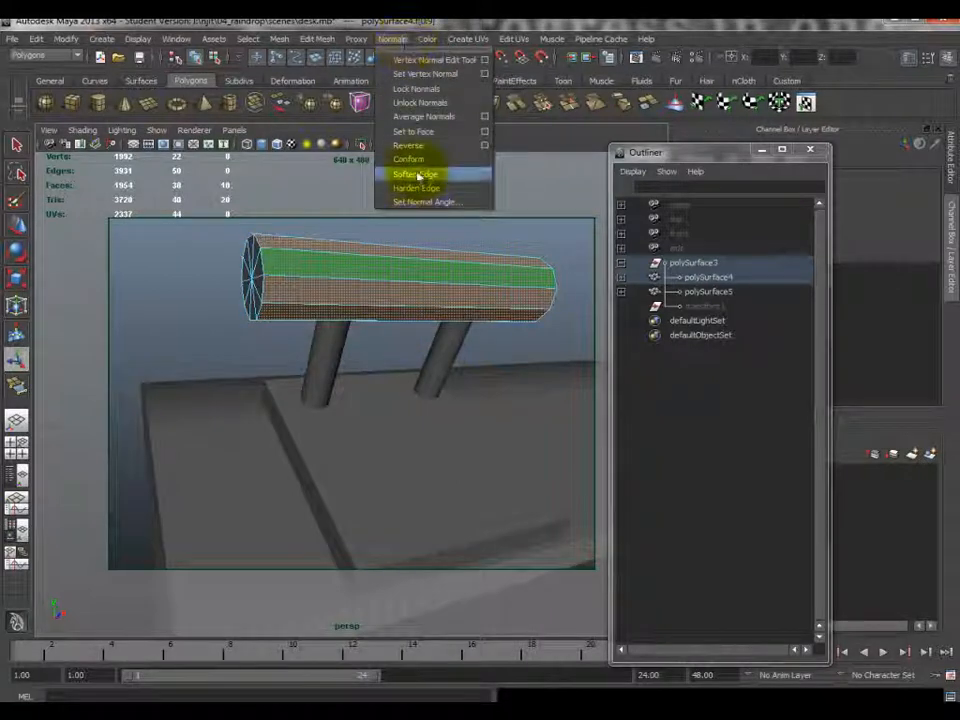
pyautogui.click(420, 174)
pyautogui.click(182, 279)
pyautogui.keyDown('alt'); pyautogui.moveTo(182, 279); pyautogui.dragTo(422, 291); pyautogui.keyUp('alt')
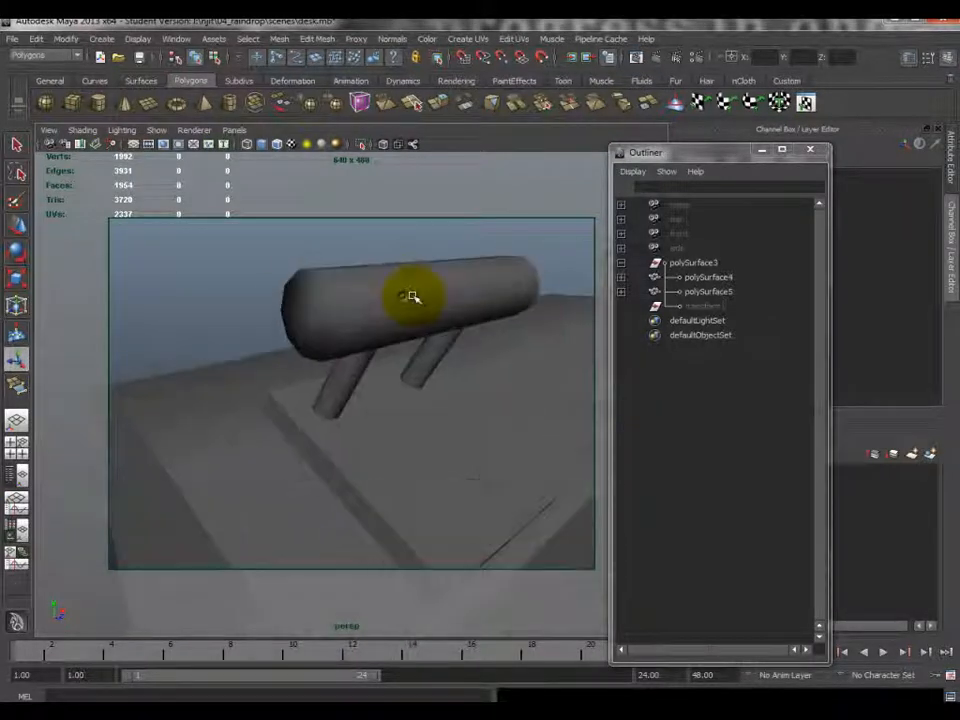
# - Select only the end-cap faces of the horizontal cylinder, apply Harden Edge to them, and return to object selection with nothing selected
pyautogui.click(406, 295)
pyautogui.moveTo(406, 296); pyautogui.dragTo(404, 325, button='right')
pyautogui.keyDown('alt'); pyautogui.moveTo(398, 321); pyautogui.dragTo(261, 333); pyautogui.keyUp('alt')
pyautogui.click(448, 297)
pyautogui.moveTo(440, 467); pyautogui.dragTo(205, 232)
pyautogui.keyDown('alt'); pyautogui.moveTo(250, 320); pyautogui.dragTo(478, 450); pyautogui.keyUp('alt')
pyautogui.keyDown('ctrl'); pyautogui.moveTo(375, 250); pyautogui.dragTo(450, 632); pyautogui.keyUp('ctrl')
pyautogui.keyDown('alt'); pyautogui.moveTo(360, 435); pyautogui.dragTo(290, 420); pyautogui.keyUp('alt')
pyautogui.click(393, 40)
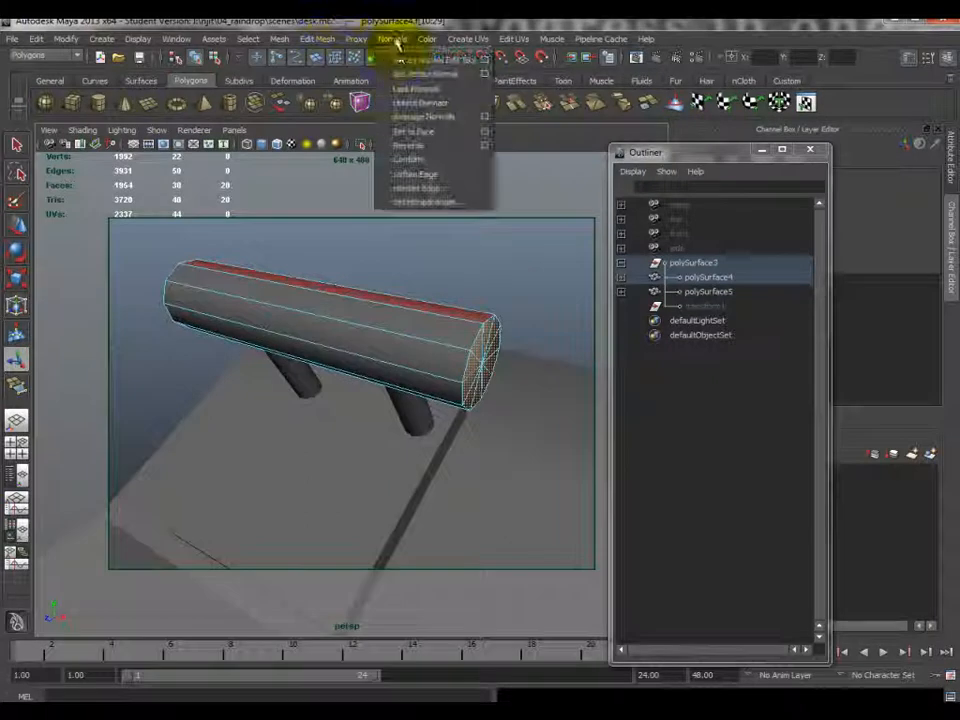
pyautogui.click(420, 190)
pyautogui.rightClick(393, 338)
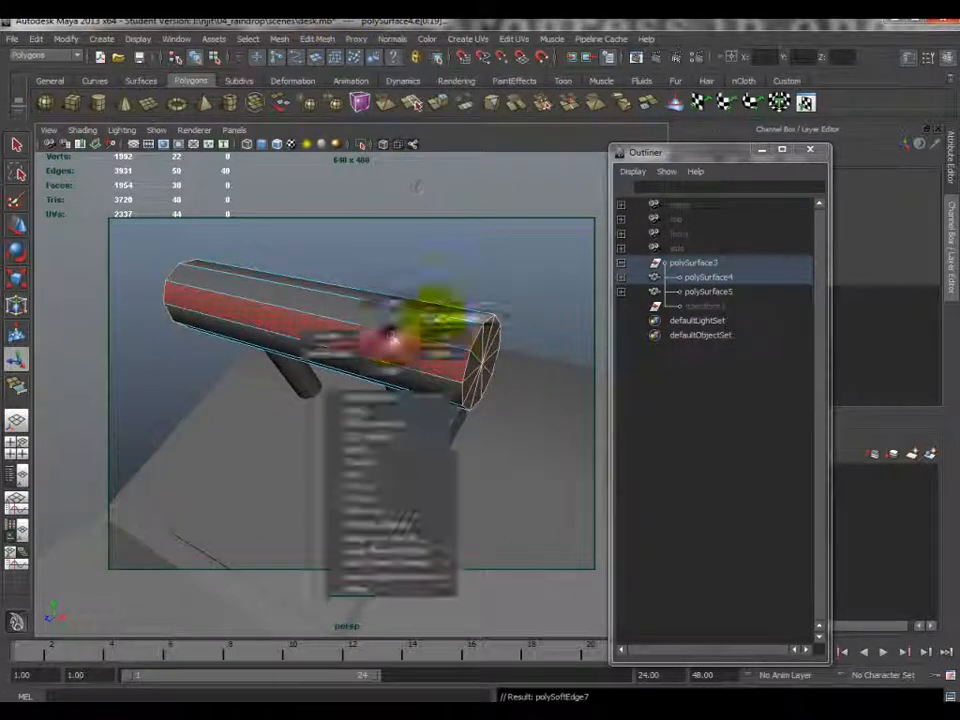
pyautogui.moveTo(393, 338); pyautogui.dragTo(435, 308, button='right')
pyautogui.click(496, 273)
# - Select the desk mesh polySurface5 and switch it to edge selection
pyautogui.keyDown('alt'); pyautogui.moveTo(498, 268); pyautogui.dragTo(492, 302); pyautogui.keyUp('alt')
pyautogui.keyDown('alt'); pyautogui.moveTo(451, 373); pyautogui.dragTo(424, 454); pyautogui.keyUp('alt')
pyautogui.click(481, 440)
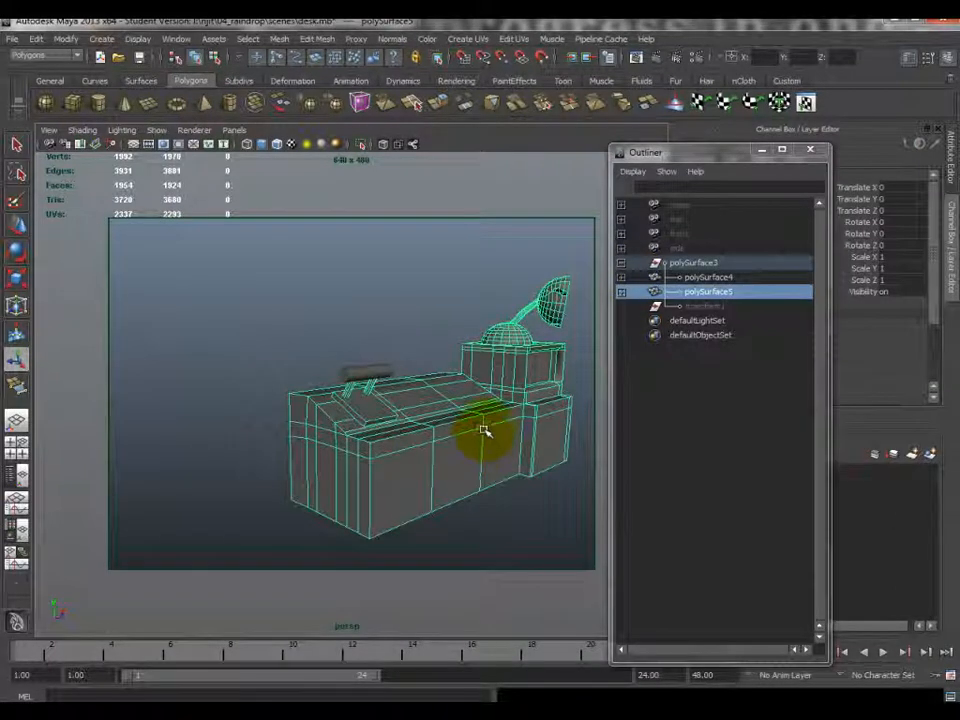
pyautogui.keyDown('alt'); pyautogui.moveTo(501, 429); pyautogui.dragTo(469, 424); pyautogui.keyUp('alt')
pyautogui.keyDown('alt'); pyautogui.moveTo(469, 424); pyautogui.dragTo(251, 396, button='middle'); pyautogui.keyUp('alt')
pyautogui.keyDown('alt'); pyautogui.moveTo(251, 396); pyautogui.dragTo(429, 392, button='right'); pyautogui.keyUp('alt')
pyautogui.moveTo(429, 392)
pyautogui.keyDown('alt'); pyautogui.mouseDown()
pyautogui.moveTo(339, 394)
pyautogui.moveTo(343, 405)
pyautogui.moveTo(435, 386)
pyautogui.mouseUp(); pyautogui.keyUp('alt')
pyautogui.moveTo(370, 436); pyautogui.dragTo(386, 400, button='right')
# - Delete the horizontal edge loop just below the desk body's upper rim, keeping the Edit Mesh commands open in a floating window
pyautogui.doubleClick(421, 460)
pyautogui.keyDown('alt'); pyautogui.moveTo(550, 466); pyautogui.dragTo(467, 469, button='right'); pyautogui.keyUp('alt')
pyautogui.keyDown('alt'); pyautogui.moveTo(467, 469); pyautogui.dragTo(329, 454); pyautogui.keyUp('alt')
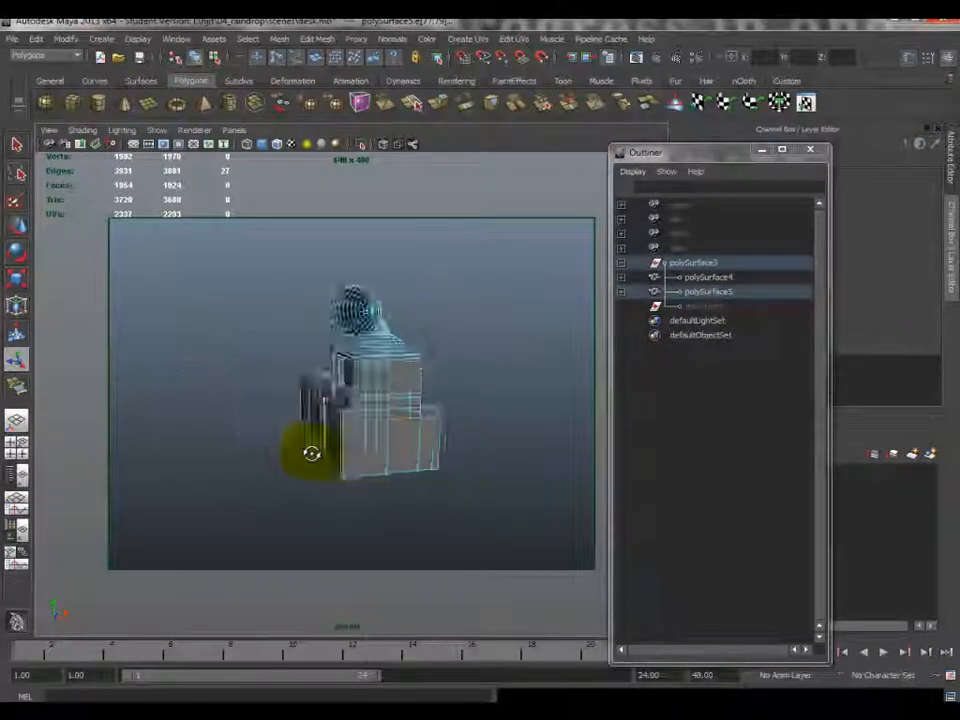
pyautogui.keyDown('alt'); pyautogui.moveTo(390, 452); pyautogui.dragTo(357, 403); pyautogui.keyUp('alt')
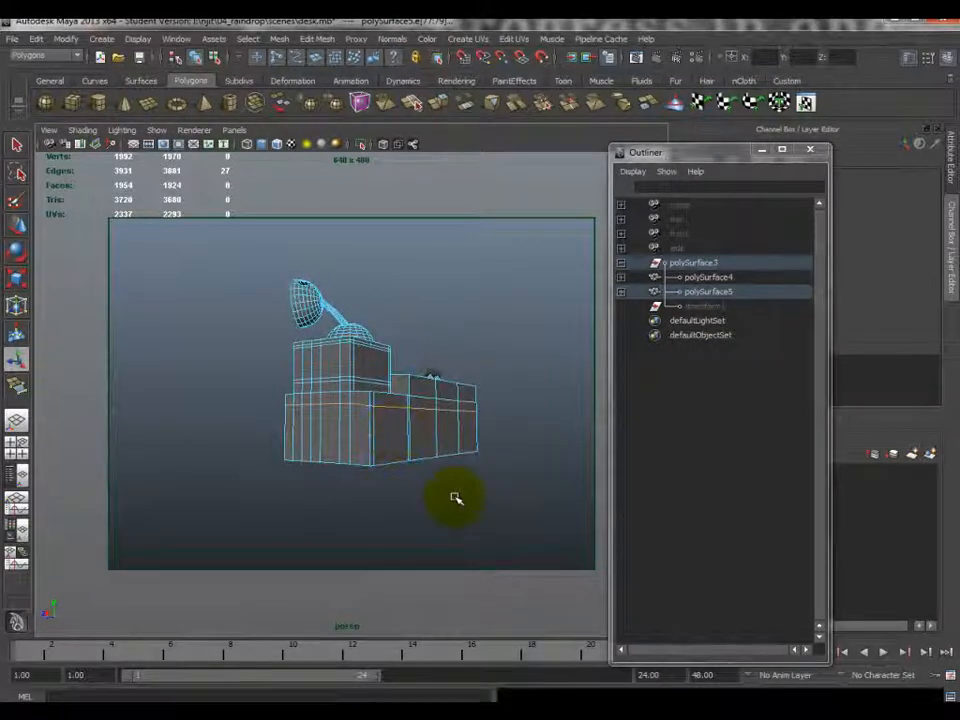
pyautogui.click(316, 39)
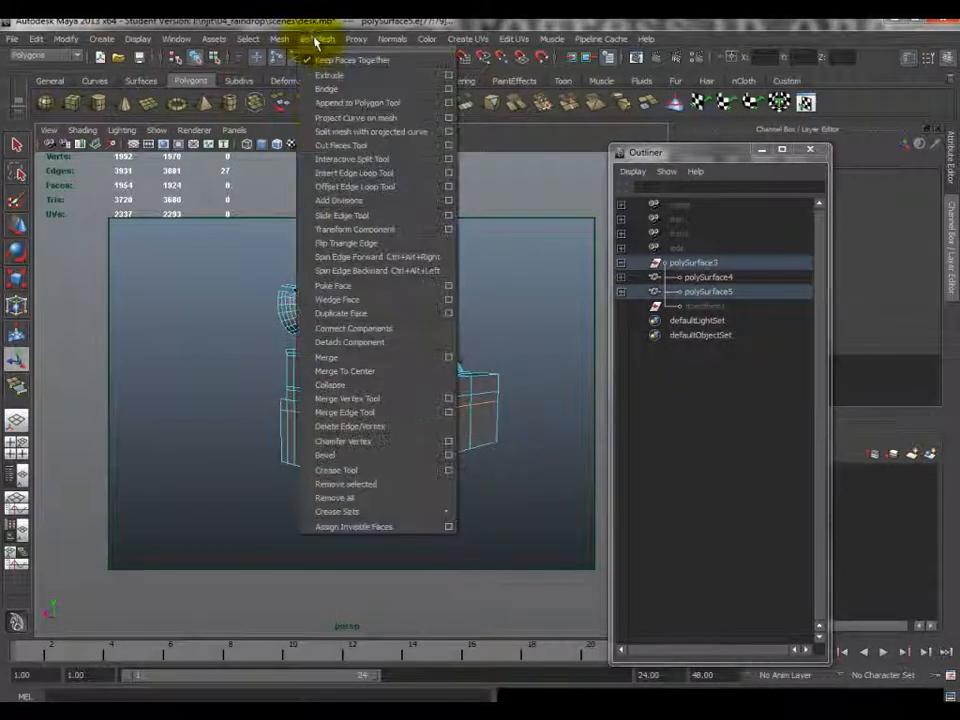
pyautogui.click(362, 47)
pyautogui.moveTo(362, 47); pyautogui.dragTo(64, 111)
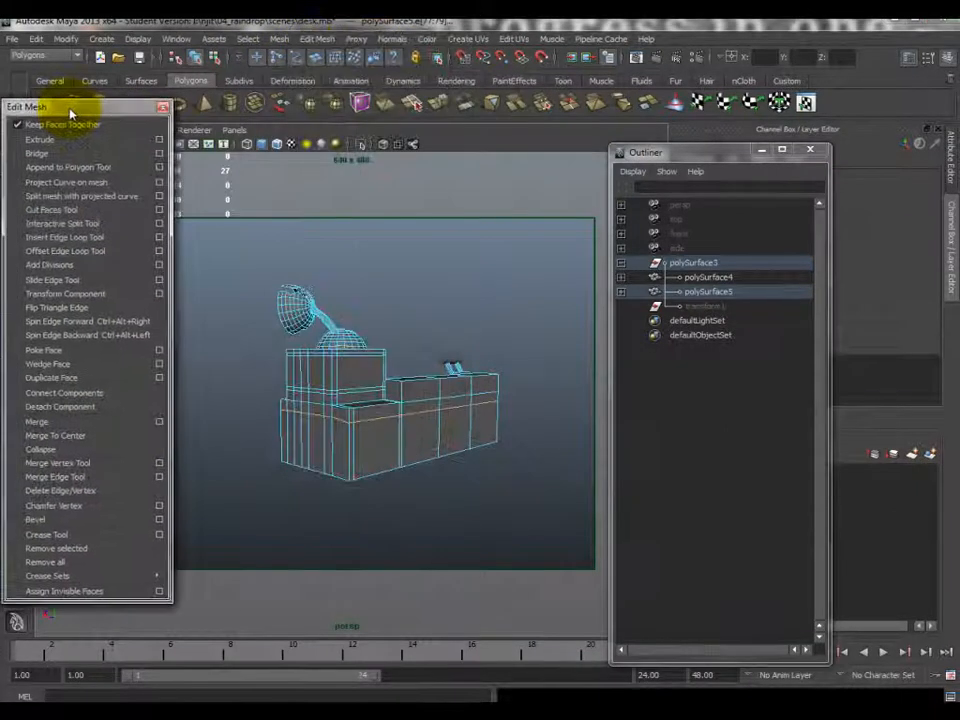
pyautogui.click(66, 491)
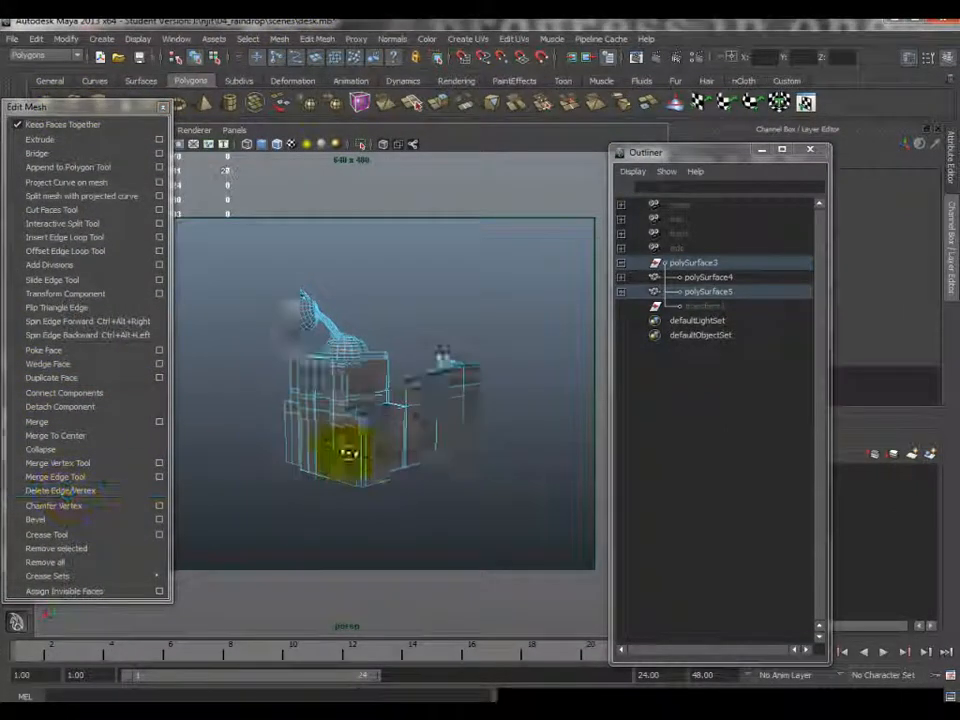
# - Delete the two redundant edge loops that run down the end panel beneath the desk's sloped top
pyautogui.keyDown('alt'); pyautogui.moveTo(448, 452); pyautogui.dragTo(414, 465, button='right'); pyautogui.keyUp('alt')
pyautogui.keyDown('alt'); pyautogui.moveTo(357, 466); pyautogui.dragTo(503, 475); pyautogui.keyUp('alt')
pyautogui.keyDown('alt'); pyautogui.moveTo(338, 440); pyautogui.dragTo(467, 401); pyautogui.keyUp('alt')
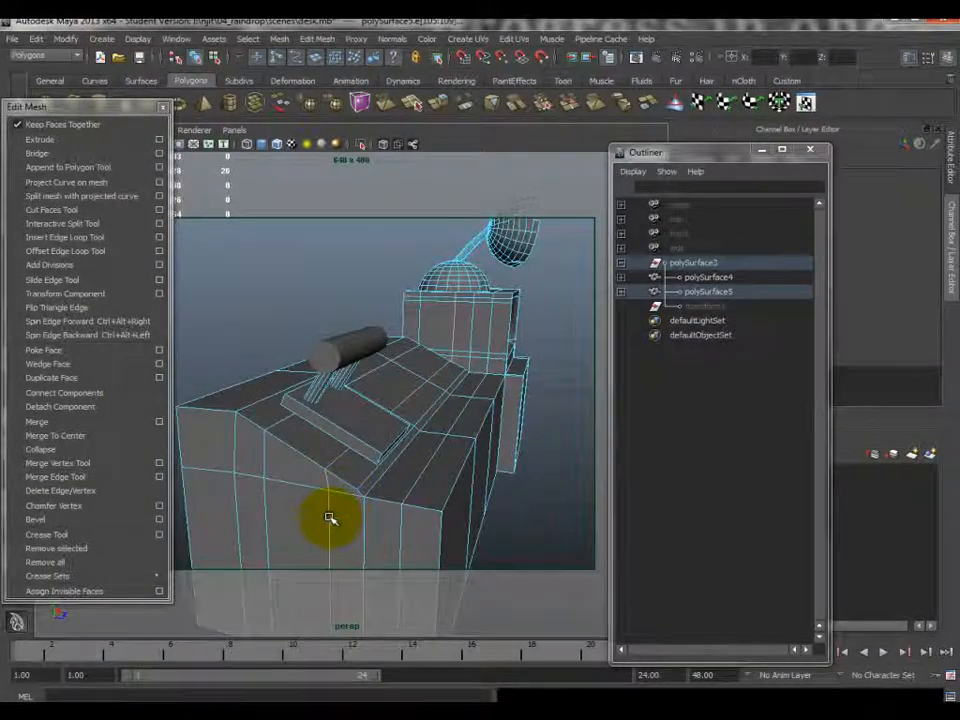
pyautogui.moveTo(540, 373)
pyautogui.keyDown('alt'); pyautogui.mouseDown()
pyautogui.moveTo(467, 396)
pyautogui.moveTo(529, 354)
pyautogui.moveTo(546, 364)
pyautogui.mouseUp(); pyautogui.keyUp('alt')
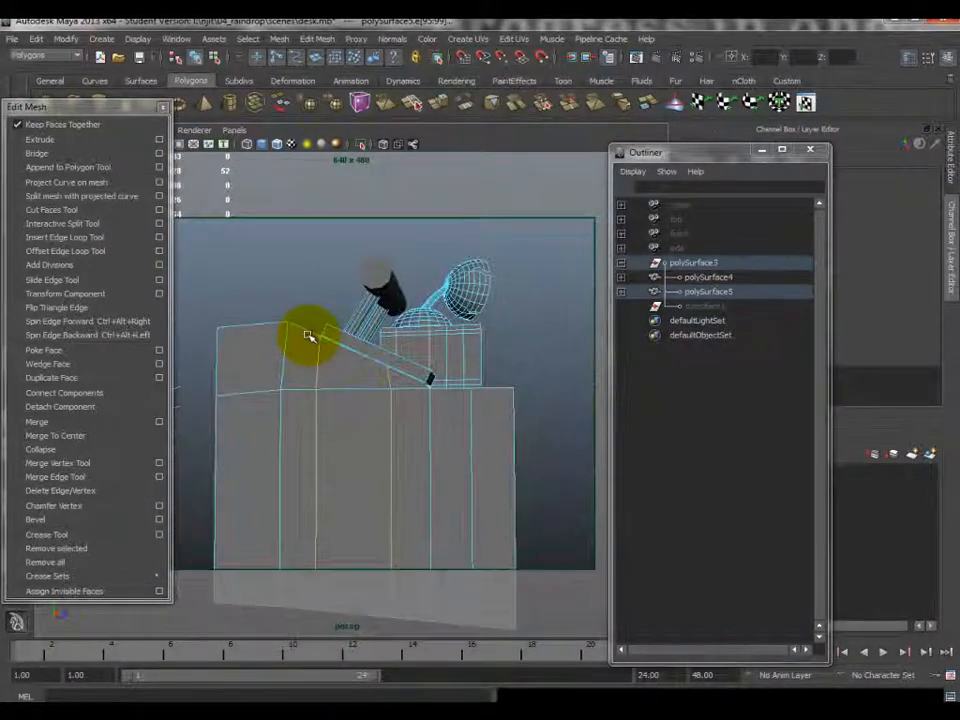
pyautogui.keyDown('alt'); pyautogui.moveTo(311, 338); pyautogui.dragTo(360, 370); pyautogui.keyUp('alt')
pyautogui.keyDown('alt'); pyautogui.moveTo(424, 382); pyautogui.dragTo(344, 385); pyautogui.keyUp('alt')
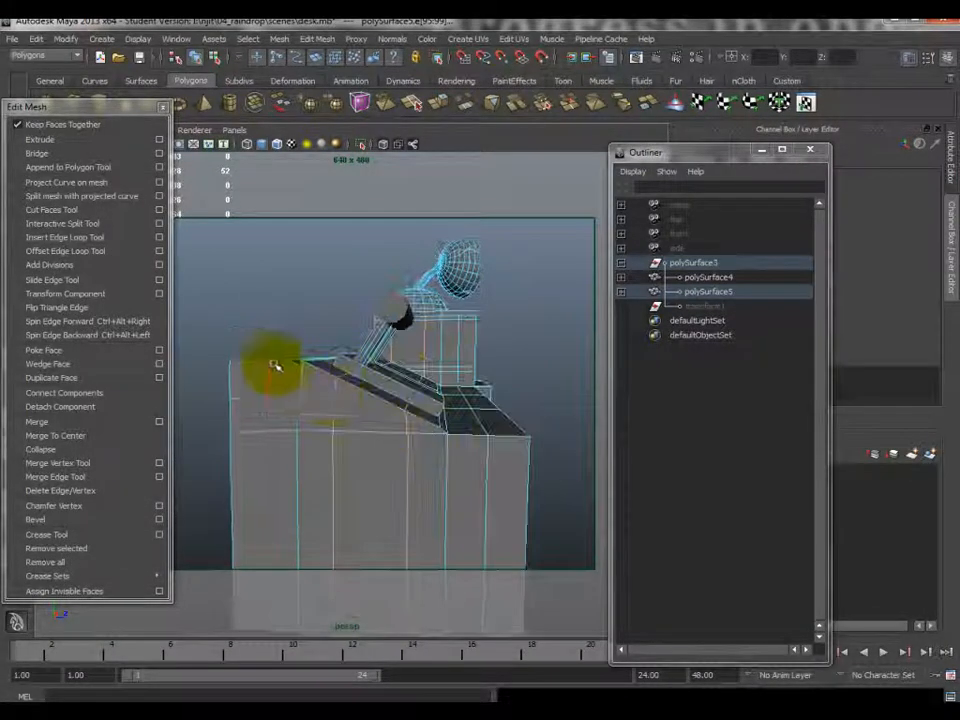
pyautogui.keyDown('alt'); pyautogui.moveTo(469, 357); pyautogui.dragTo(372, 442); pyautogui.keyUp('alt')
pyautogui.click(90, 490)
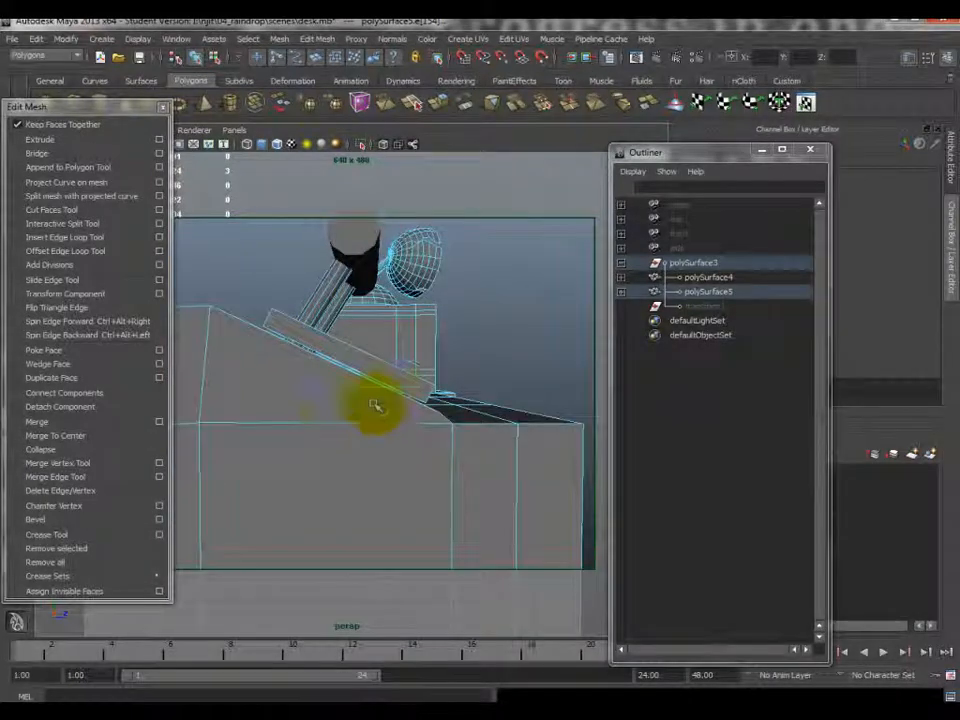
# - Delete the redundant lengthwise edges at the foot of the desk's sloped top, beside the handle plate
pyautogui.keyDown('alt'); pyautogui.moveTo(441, 410); pyautogui.dragTo(349, 432); pyautogui.keyUp('alt')
pyautogui.keyDown('alt'); pyautogui.moveTo(437, 431); pyautogui.dragTo(401, 416); pyautogui.keyUp('alt')
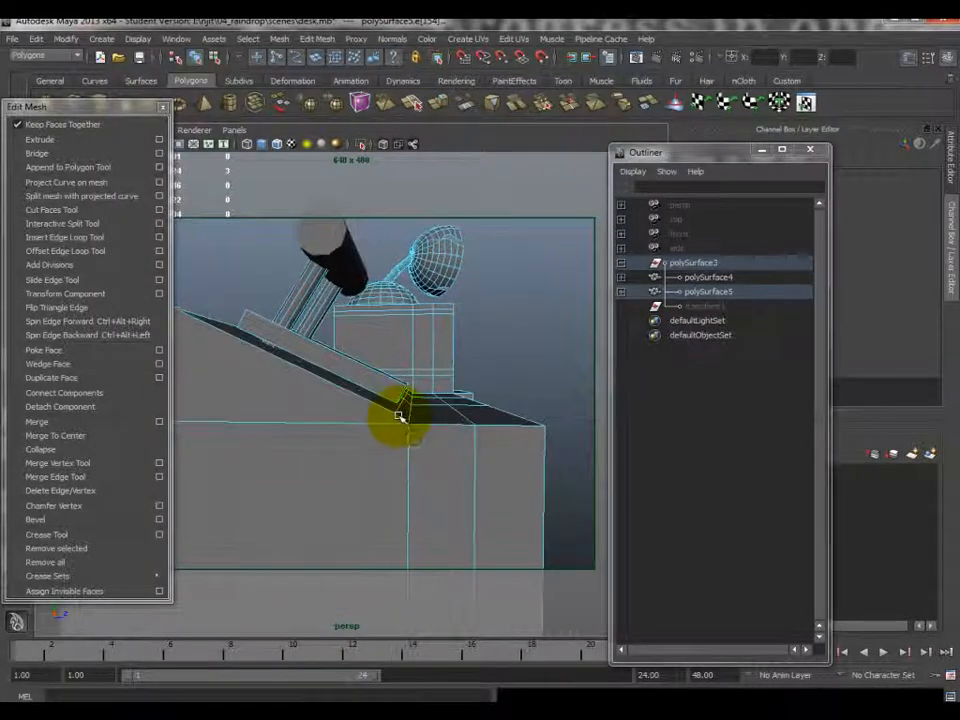
pyautogui.keyDown('alt'); pyautogui.moveTo(340, 461); pyautogui.dragTo(367, 457); pyautogui.keyUp('alt')
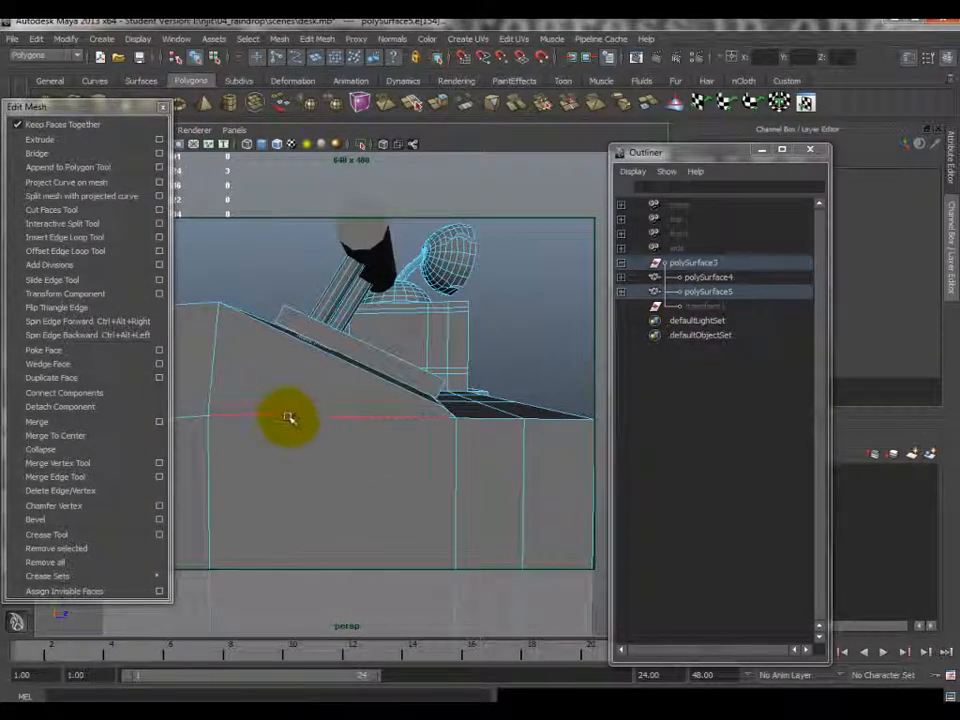
pyautogui.keyDown('alt'); pyautogui.moveTo(450, 416); pyautogui.dragTo(392, 443); pyautogui.keyUp('alt')
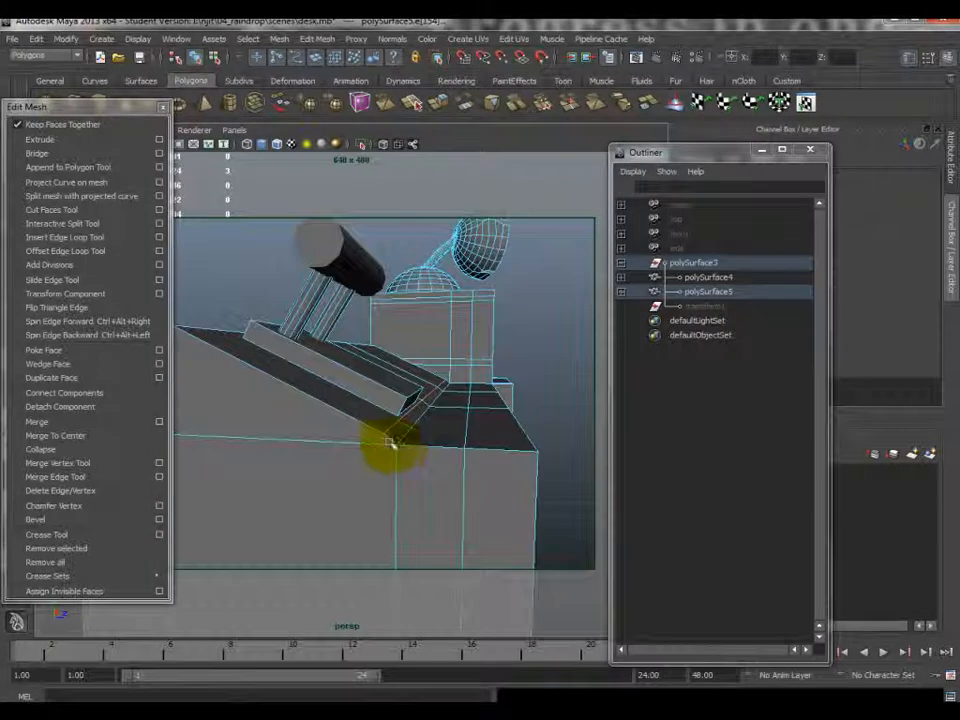
pyautogui.keyDown('alt'); pyautogui.moveTo(268, 392); pyautogui.dragTo(287, 402); pyautogui.keyUp('alt')
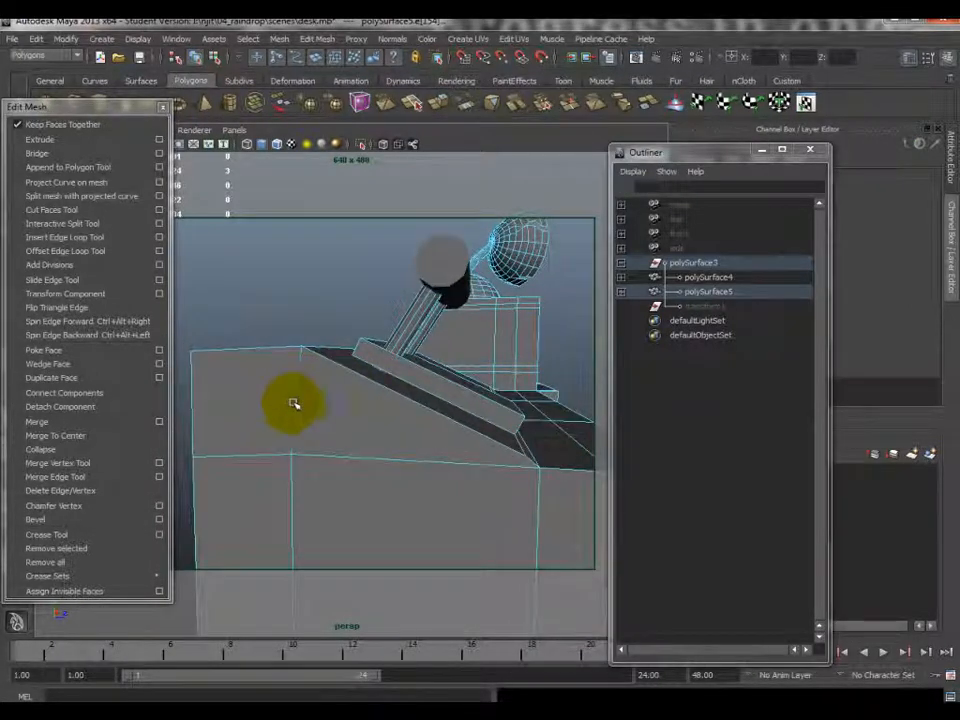
pyautogui.keyDown('alt'); pyautogui.moveTo(370, 385); pyautogui.dragTo(432, 442); pyautogui.keyUp('alt')
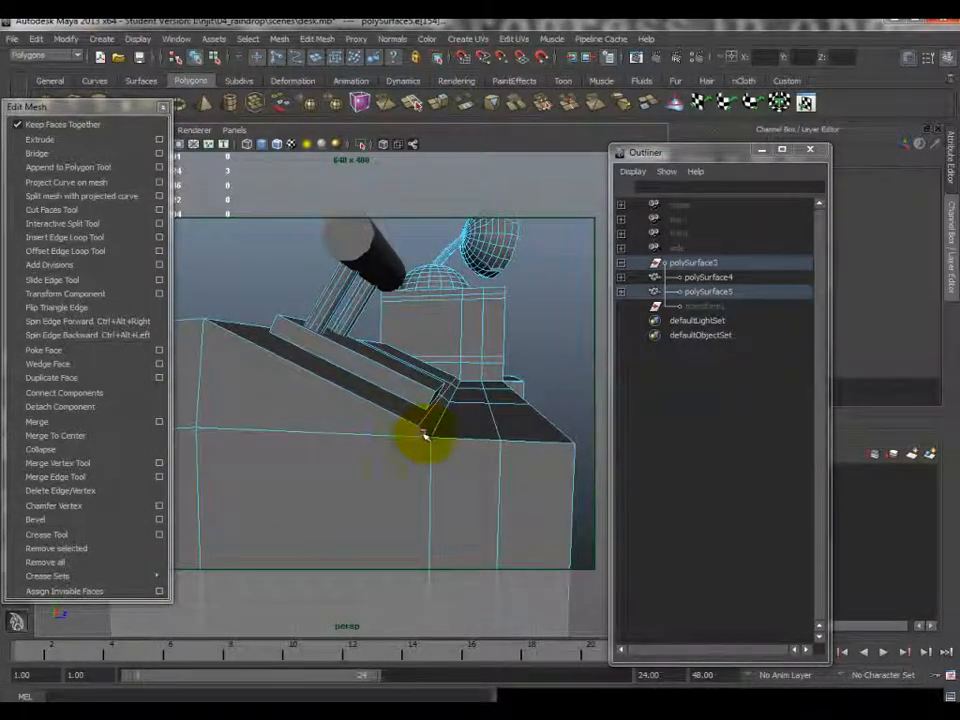
pyautogui.click(293, 430)
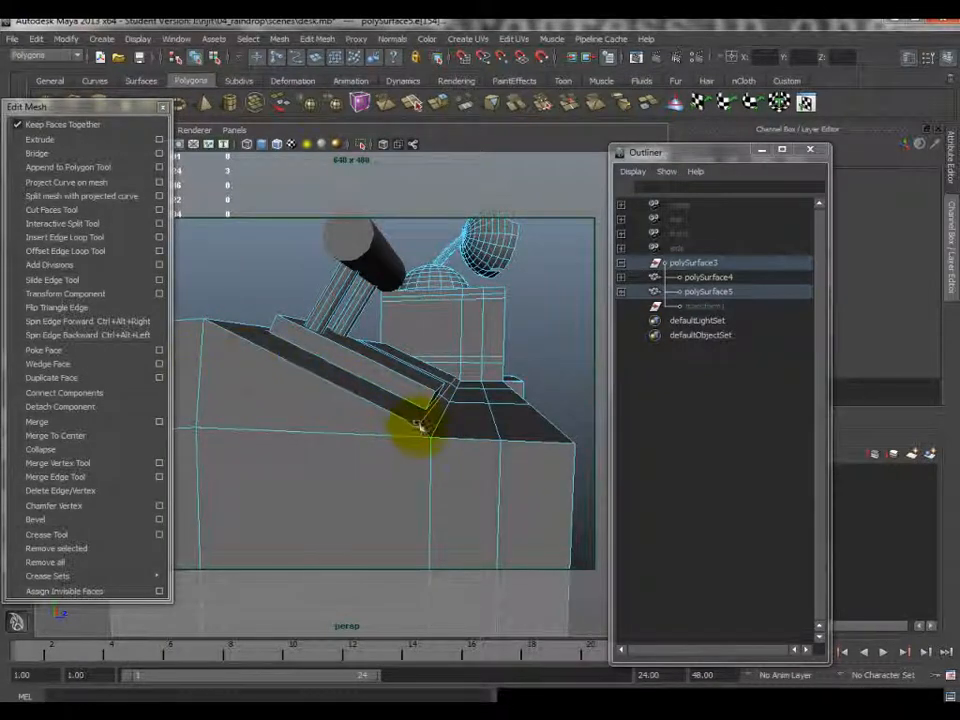
pyautogui.keyDown('alt'); pyautogui.moveTo(369, 411); pyautogui.dragTo(485, 409); pyautogui.keyUp('alt')
pyautogui.keyDown('alt'); pyautogui.moveTo(400, 397); pyautogui.dragTo(375, 388); pyautogui.keyUp('alt')
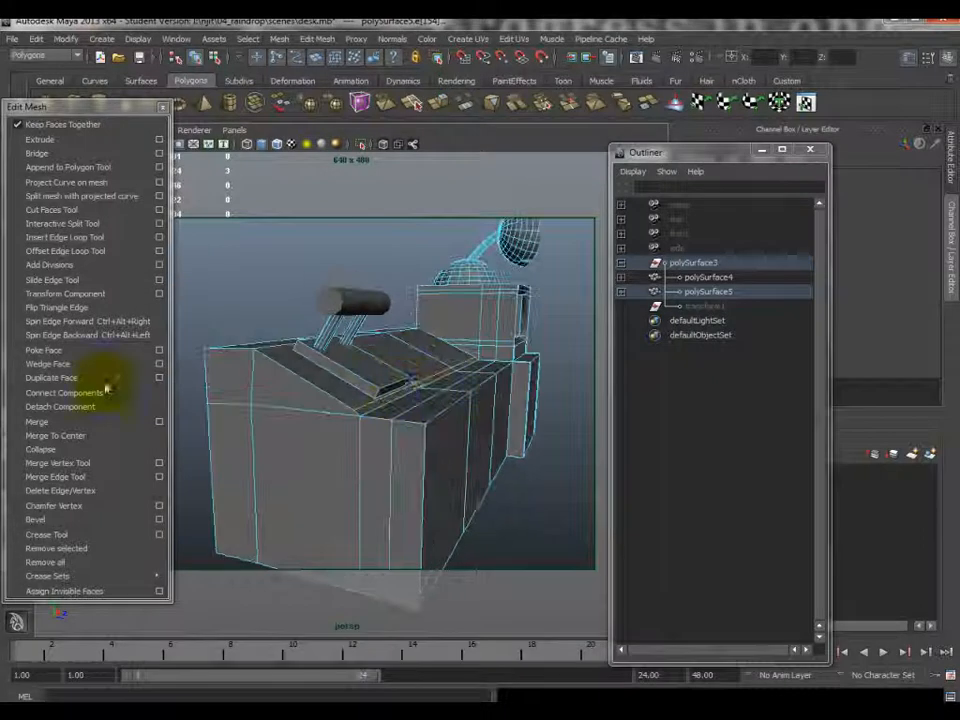
pyautogui.click(80, 497)
# - Delete the edge loop running lengthwise through the desk's flat ledge and down the end panel near its outer corner
pyautogui.keyDown('alt'); pyautogui.moveTo(318, 406); pyautogui.dragTo(465, 416); pyautogui.keyUp('alt')
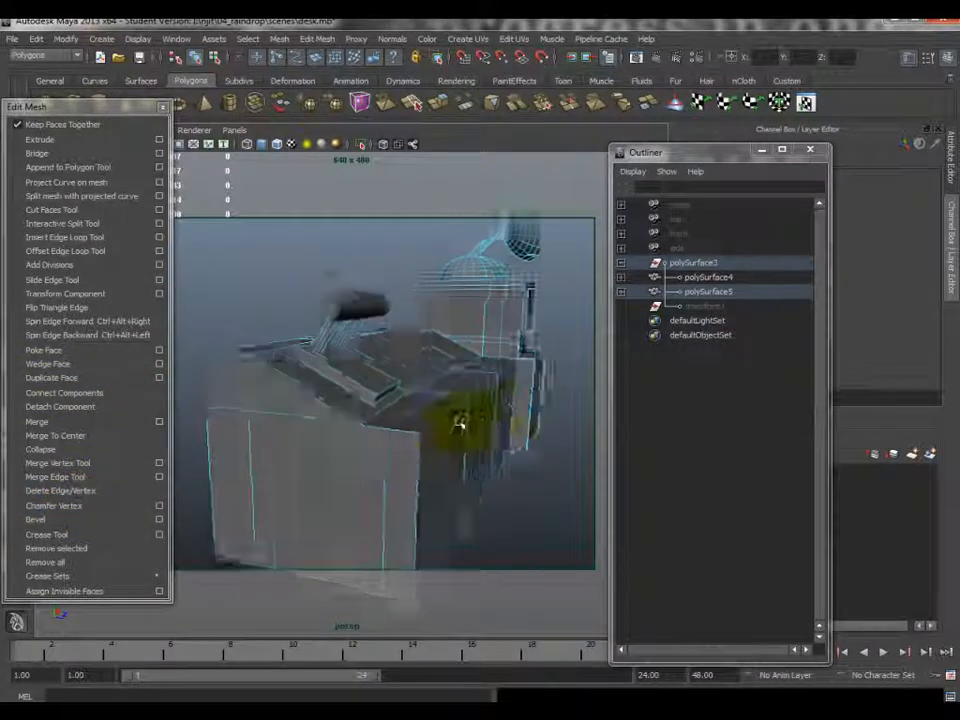
pyautogui.scroll(-6, 460, 419)
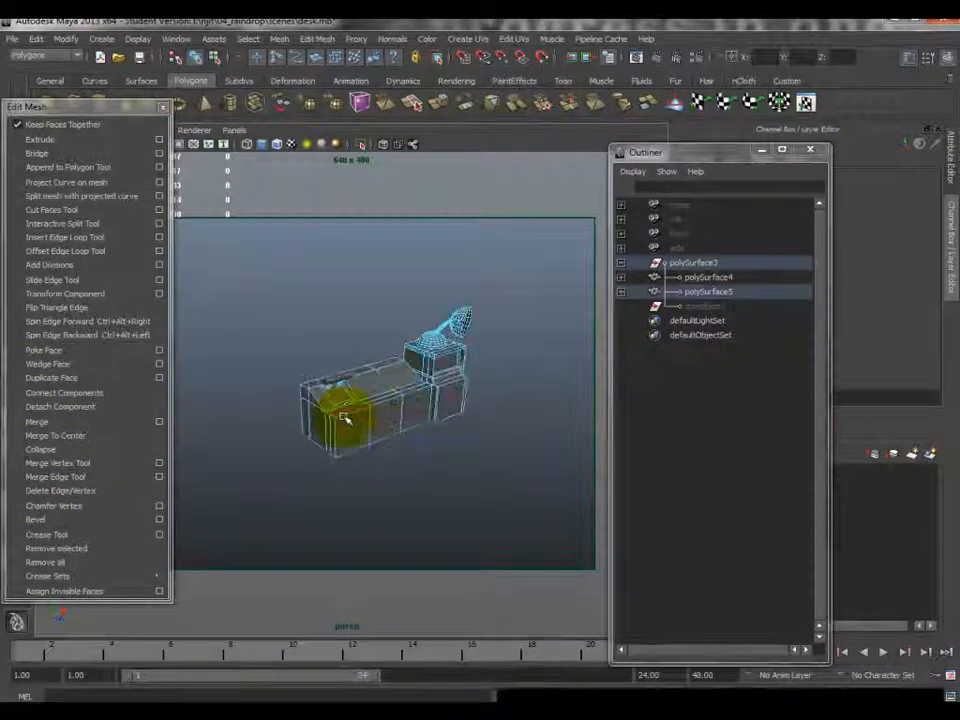
pyautogui.keyDown('alt'); pyautogui.moveTo(343, 418); pyautogui.dragTo(380, 377); pyautogui.keyUp('alt')
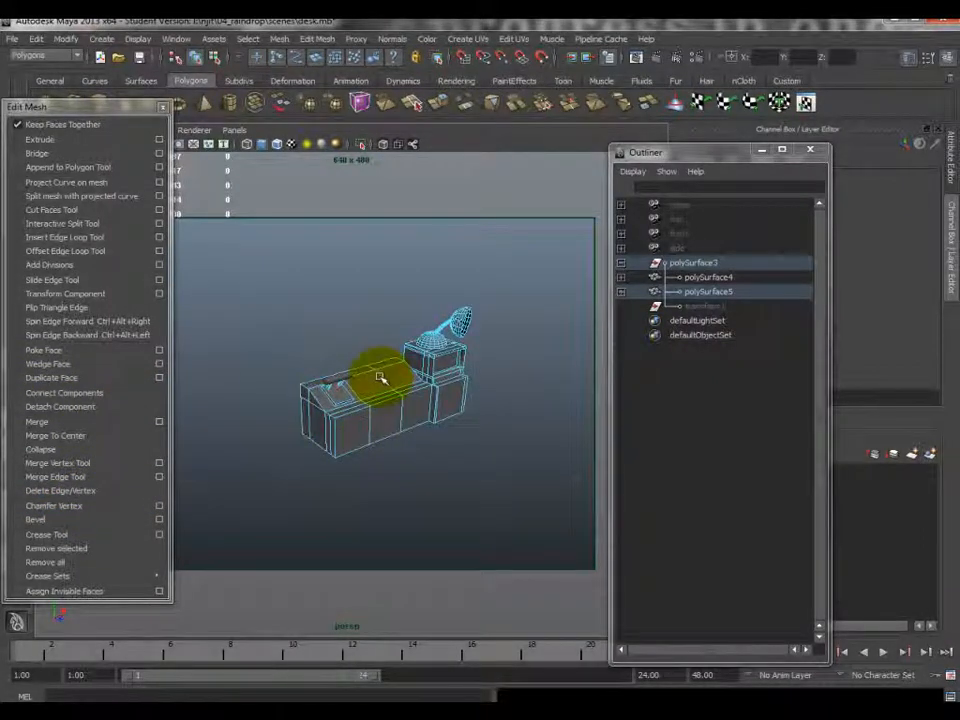
pyautogui.scroll(3, 404, 455)
pyautogui.keyDown('alt'); pyautogui.moveTo(403, 452); pyautogui.dragTo(439, 429); pyautogui.keyUp('alt')
pyautogui.scroll(3, 432, 435)
pyautogui.keyDown('alt'); pyautogui.moveTo(385, 456); pyautogui.dragTo(233, 402); pyautogui.keyUp('alt')
pyautogui.click(77, 492)
# - Delete the edges continuing the slope's foot line down the end panel and up the tower, keeping the line along the ledge
pyautogui.keyDown('alt'); pyautogui.moveTo(308, 416); pyautogui.dragTo(458, 352); pyautogui.keyUp('alt')
pyautogui.moveTo(401, 408)
pyautogui.keyDown('alt'); pyautogui.mouseDown()
pyautogui.moveTo(358, 422)
pyautogui.moveTo(411, 379)
pyautogui.moveTo(410, 390)
pyautogui.mouseUp(); pyautogui.keyUp('alt')
pyautogui.keyDown('alt'); pyautogui.moveTo(216, 462); pyautogui.dragTo(438, 333); pyautogui.keyUp('alt')
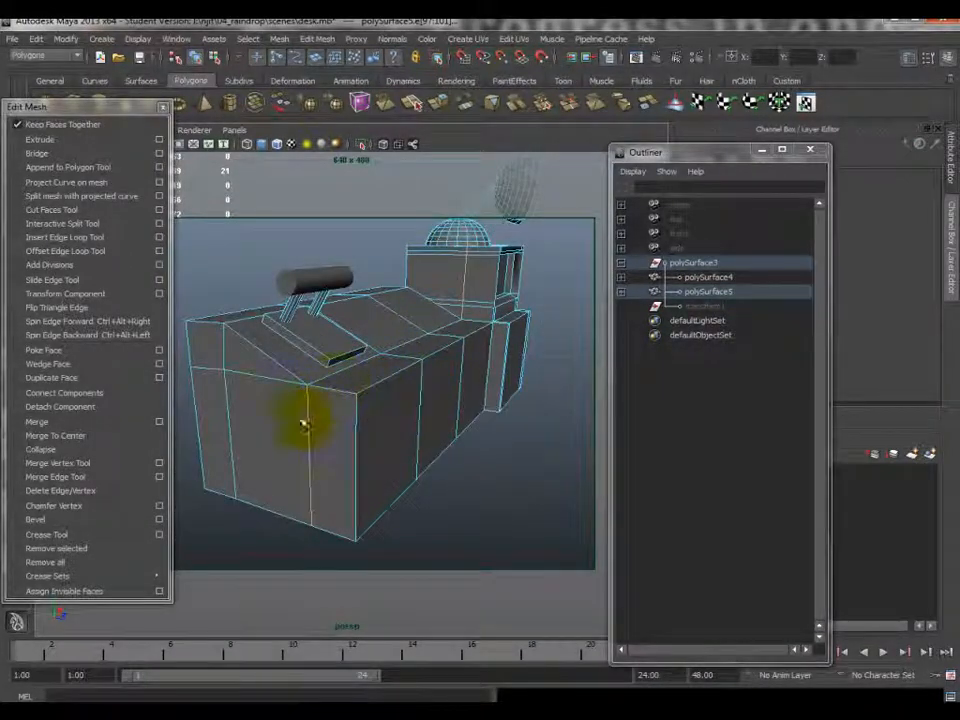
pyautogui.keyDown('alt'); pyautogui.moveTo(519, 321); pyautogui.dragTo(317, 396); pyautogui.keyUp('alt')
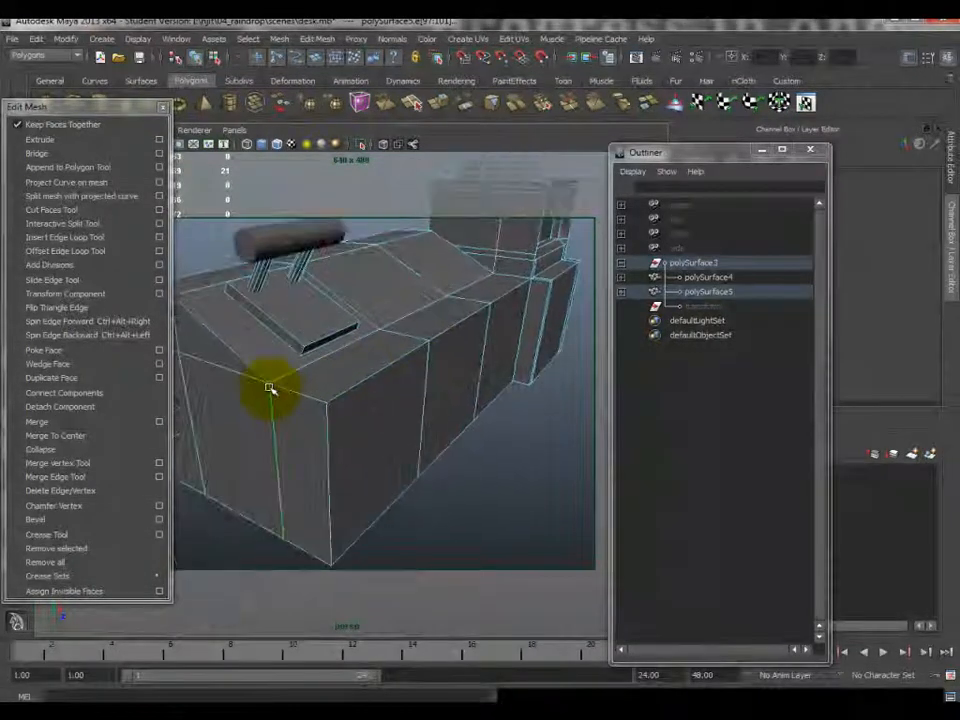
pyautogui.click(87, 251)
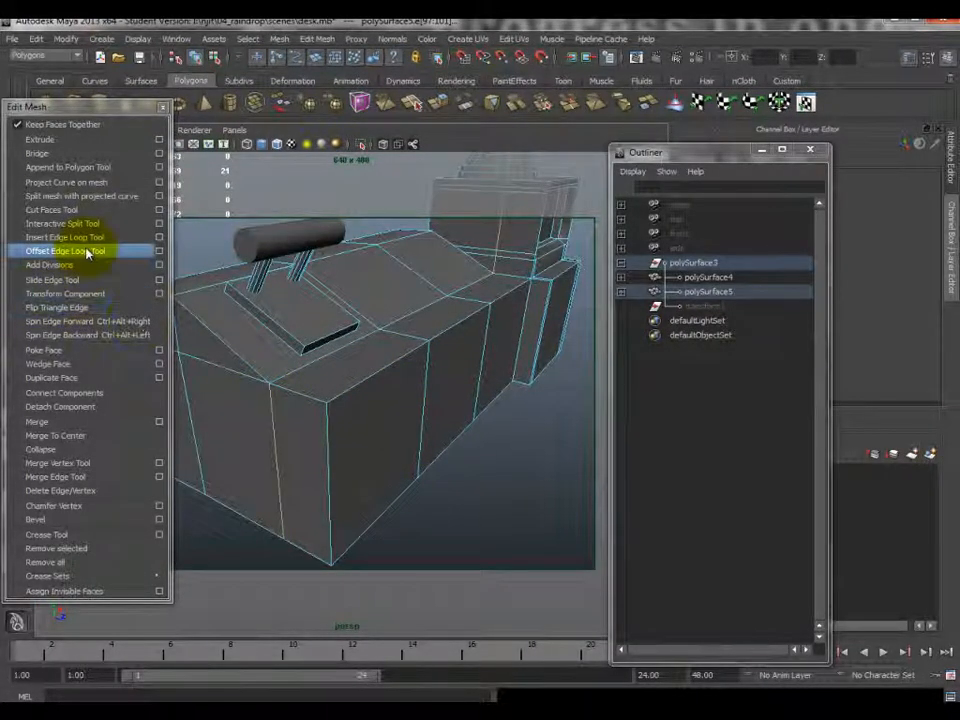
pyautogui.keyDown('alt'); pyautogui.moveTo(487, 318); pyautogui.dragTo(383, 293); pyautogui.keyUp('alt')
pyautogui.keyDown('alt'); pyautogui.moveTo(330, 420); pyautogui.dragTo(456, 381); pyautogui.keyUp('alt')
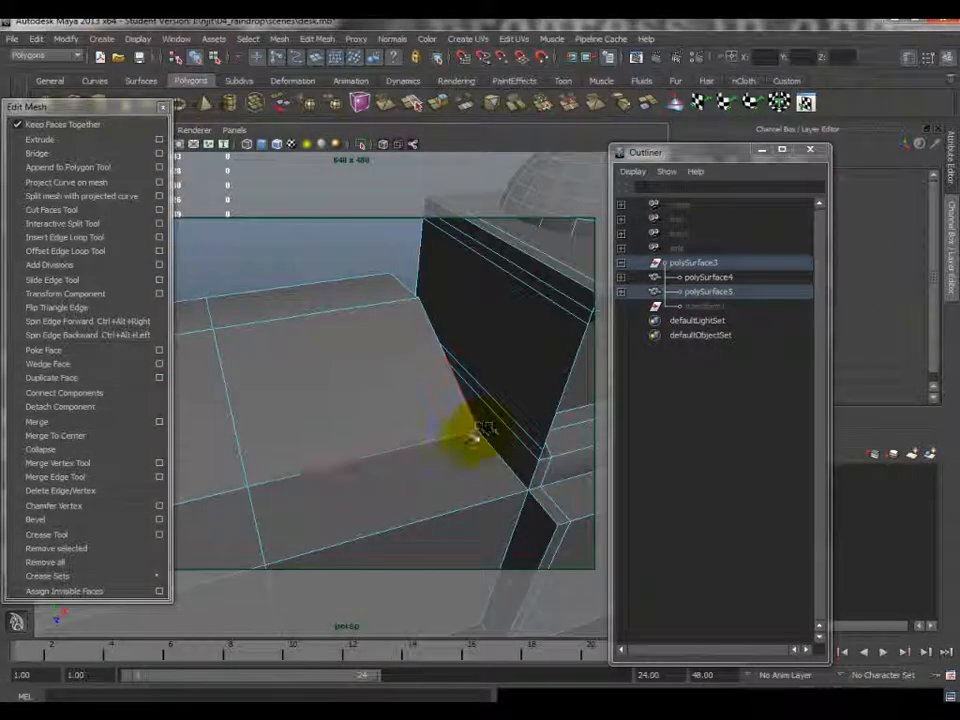
# - Split the desk's end panel with a new edge from the foot of the slope to the panel's lower outer corner
pyautogui.keyDown('alt'); pyautogui.moveTo(487, 430); pyautogui.dragTo(486, 384); pyautogui.keyUp('alt')
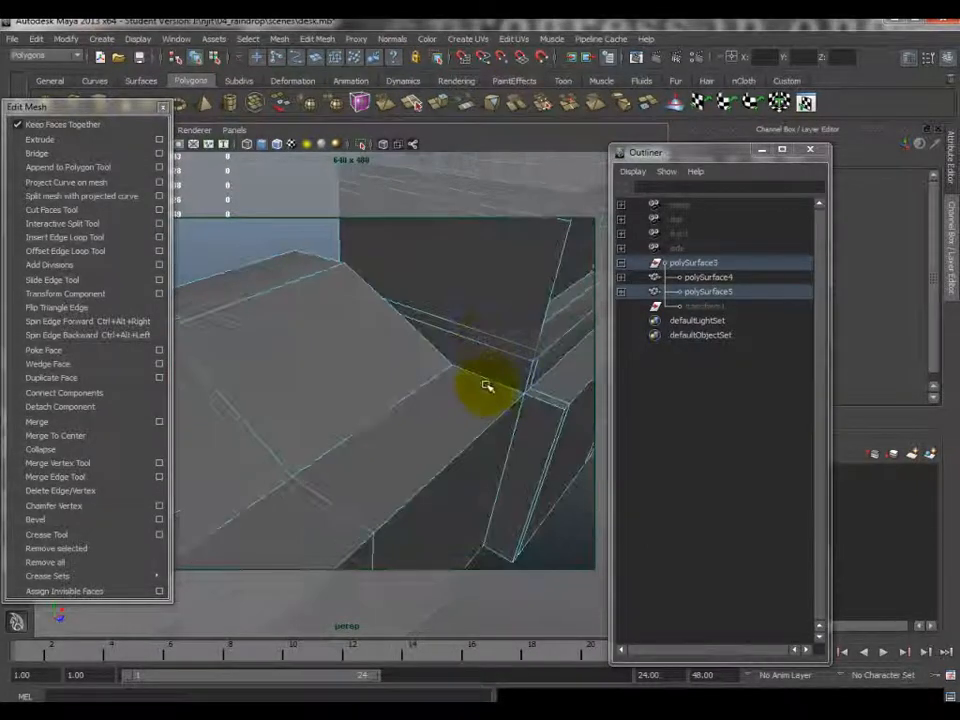
pyautogui.scroll(-3, 482, 388)
pyautogui.keyDown('alt'); pyautogui.moveTo(410, 342); pyautogui.dragTo(553, 322); pyautogui.keyUp('alt')
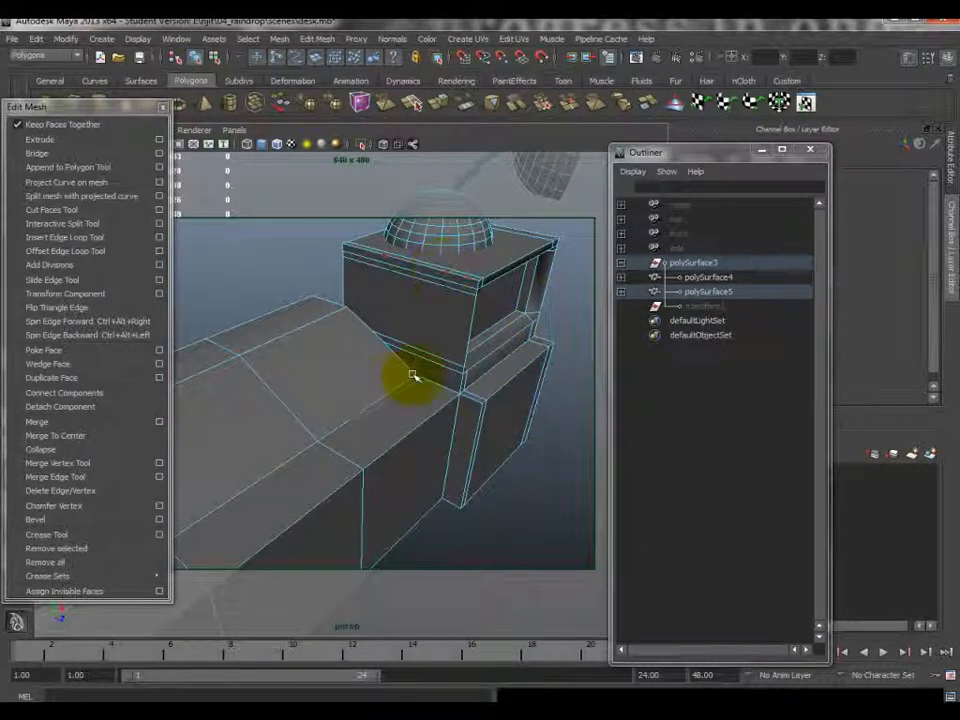
pyautogui.keyDown('alt'); pyautogui.moveTo(418, 376); pyautogui.dragTo(444, 383); pyautogui.keyUp('alt')
pyautogui.scroll(-5, 340, 372)
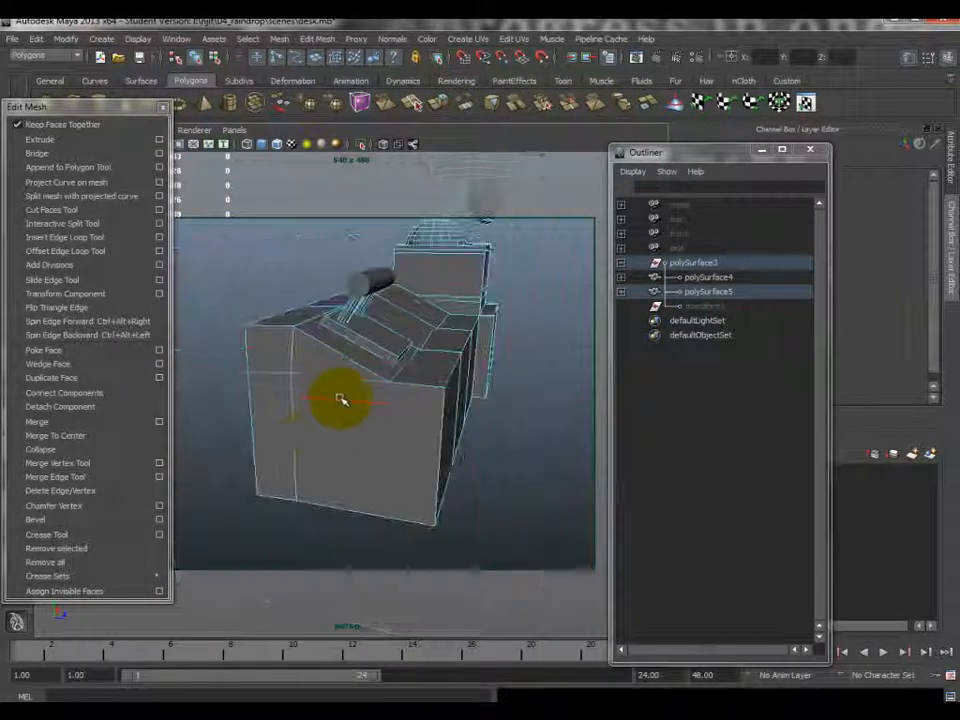
pyautogui.rightClick(403, 388)
pyautogui.moveTo(398, 409); pyautogui.dragTo(447, 393, button='right')
pyautogui.rightClick(398, 417)
pyautogui.moveTo(384, 420); pyautogui.dragTo(430, 419, button='right')
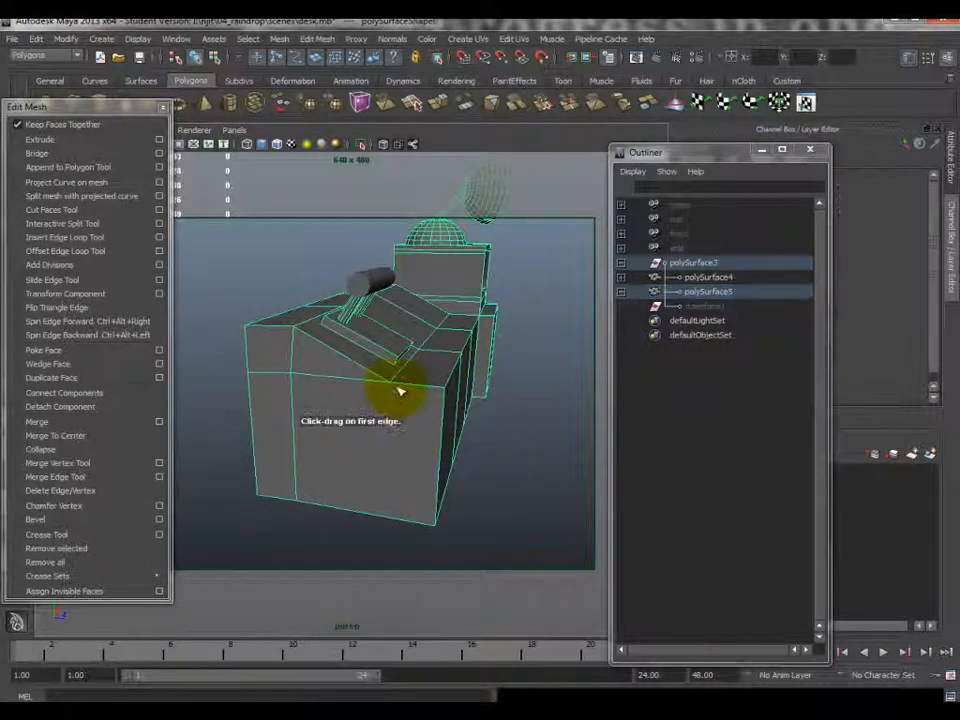
pyautogui.moveTo(440, 535); pyautogui.dragTo(440, 560)
# - Split the tower's front face with a new edge from the slope's foot vertex to the nearby vertex on the tower's corner
pyautogui.scroll(8, 467, 424)
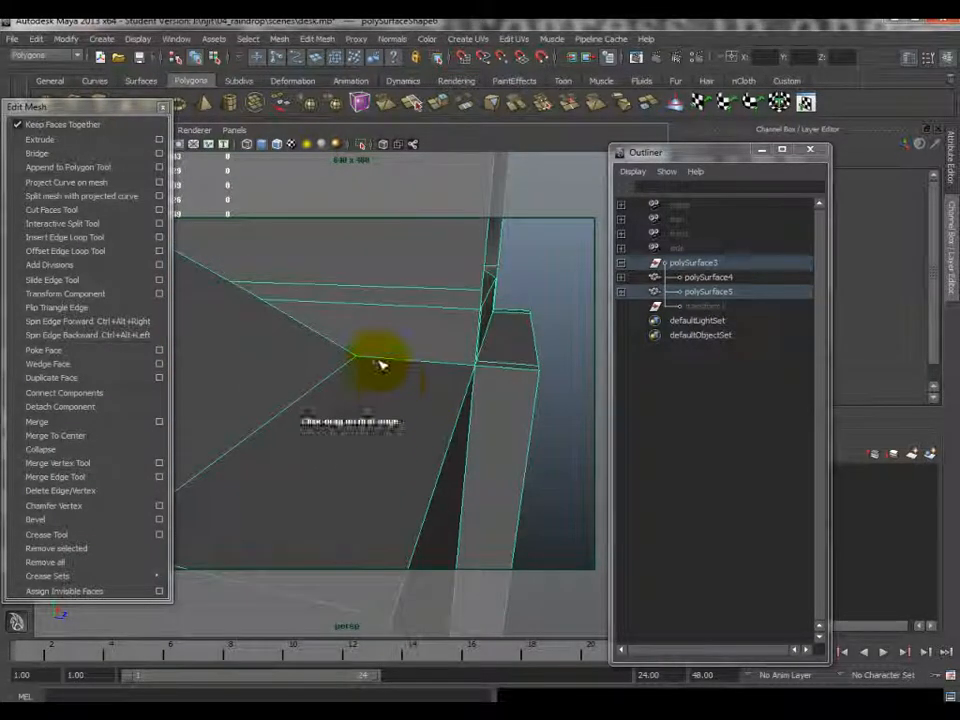
pyautogui.keyDown('alt'); pyautogui.moveTo(480, 341); pyautogui.dragTo(460, 341); pyautogui.keyUp('alt')
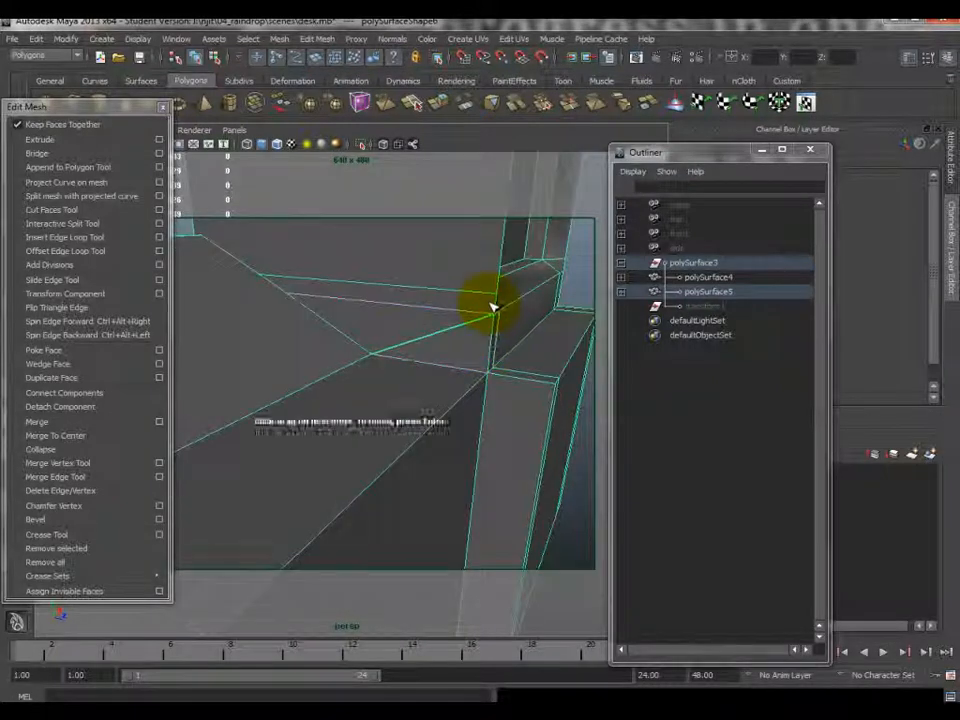
pyautogui.scroll(-5, 493, 354)
pyautogui.keyDown('alt'); pyautogui.moveTo(497, 356); pyautogui.dragTo(440, 353); pyautogui.keyUp('alt')
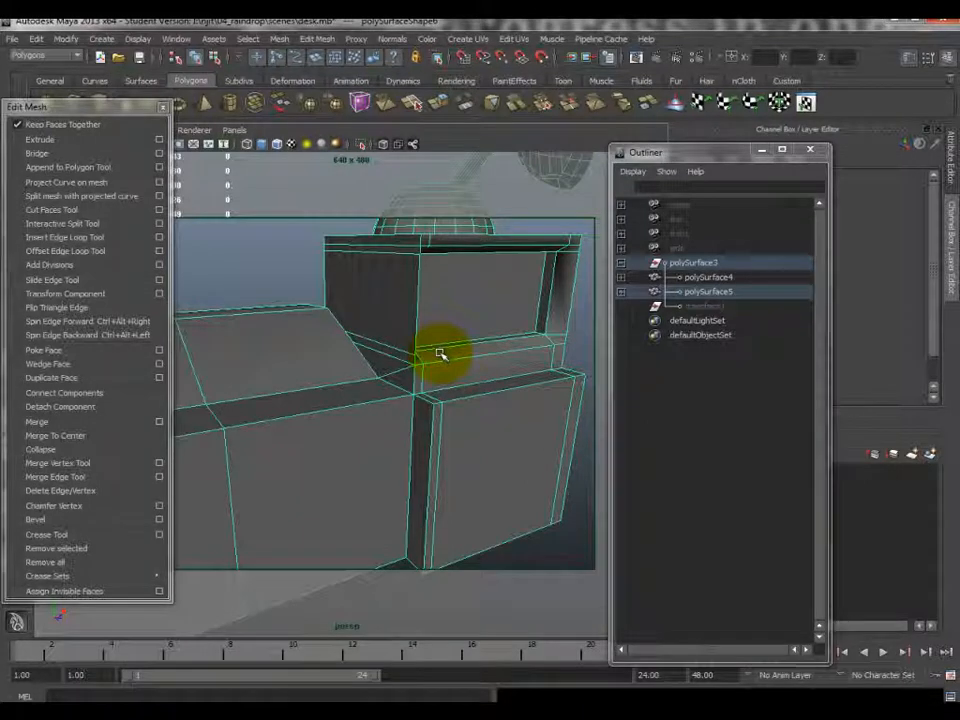
pyautogui.scroll(-5, 441, 354)
pyautogui.keyDown('alt'); pyautogui.moveTo(383, 431); pyautogui.dragTo(343, 451); pyautogui.keyUp('alt')
pyautogui.keyDown('alt'); pyautogui.moveTo(328, 521); pyautogui.dragTo(327, 487); pyautogui.keyUp('alt')
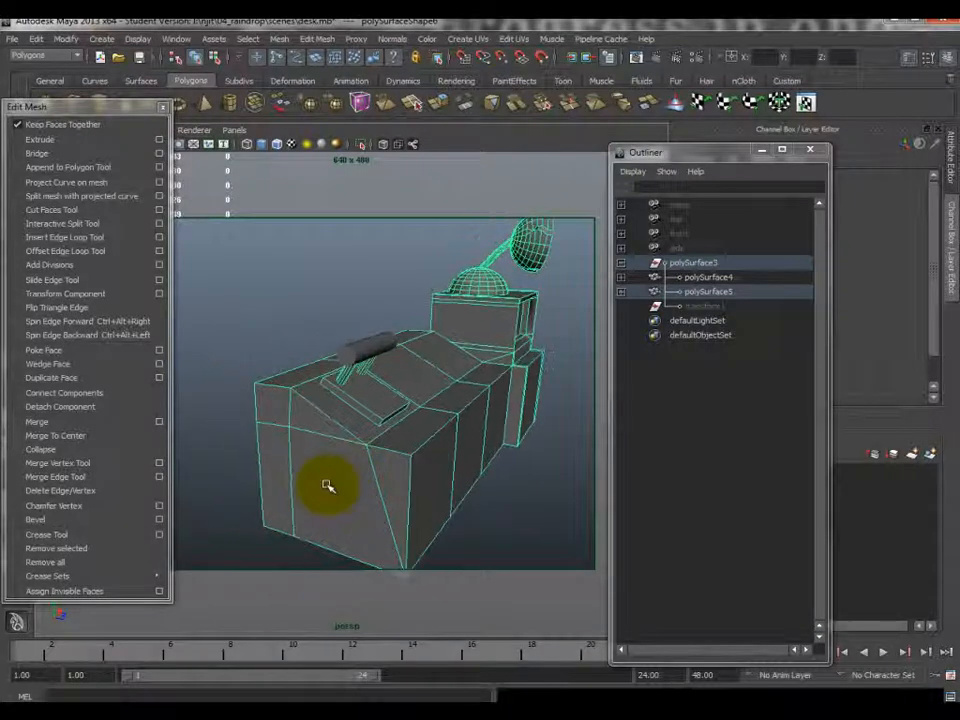
pyautogui.keyDown('alt'); pyautogui.moveTo(533, 398); pyautogui.dragTo(412, 404); pyautogui.keyUp('alt')
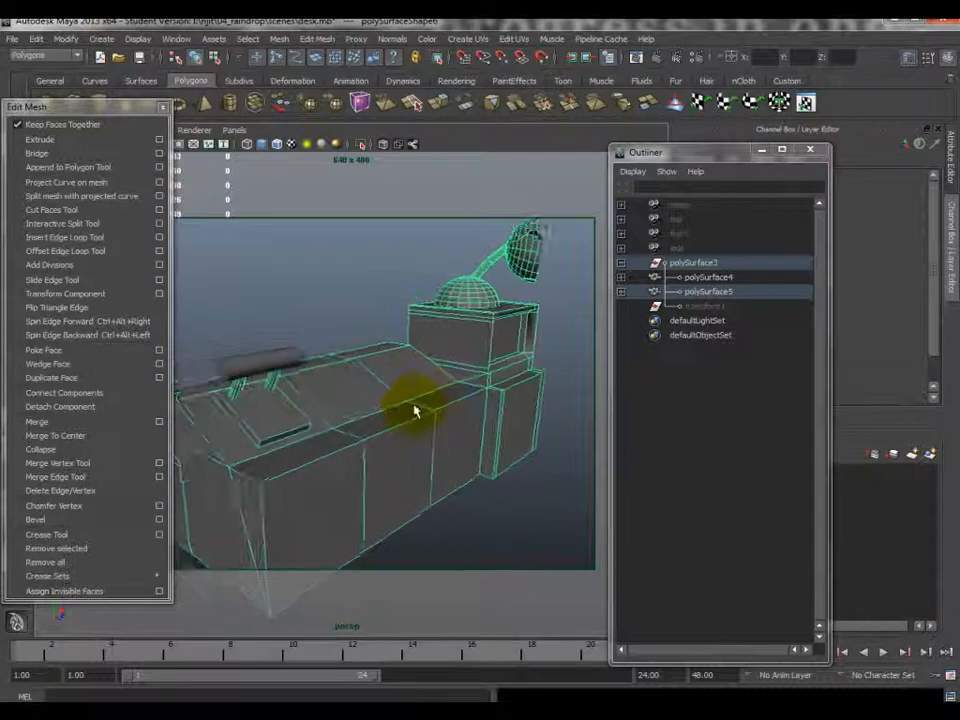
# - Undo the recent edge splits and edge deletions on the desk's end panel and tower
pyautogui.hotkey('ctrl', 'z')
pyautogui.hotkey('ctrl', 'z')
pyautogui.hotkey('ctrl', 'z')
pyautogui.hotkey('ctrl', 'z')
pyautogui.hotkey('ctrl', 'z')
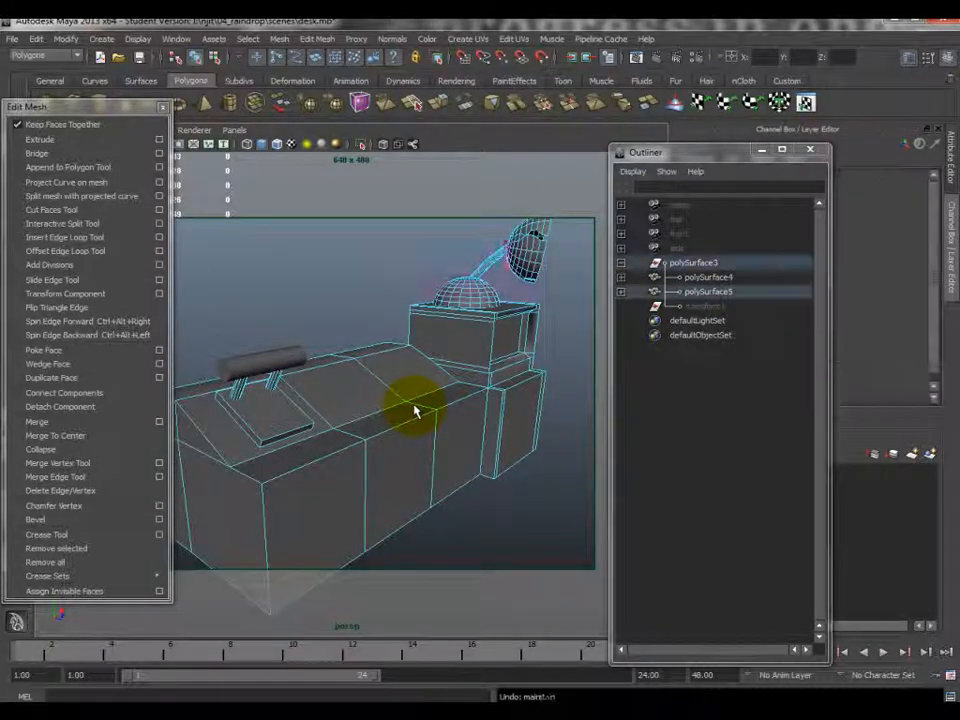
pyautogui.hotkey('ctrl', 'z')
pyautogui.hotkey('ctrl', 'z')
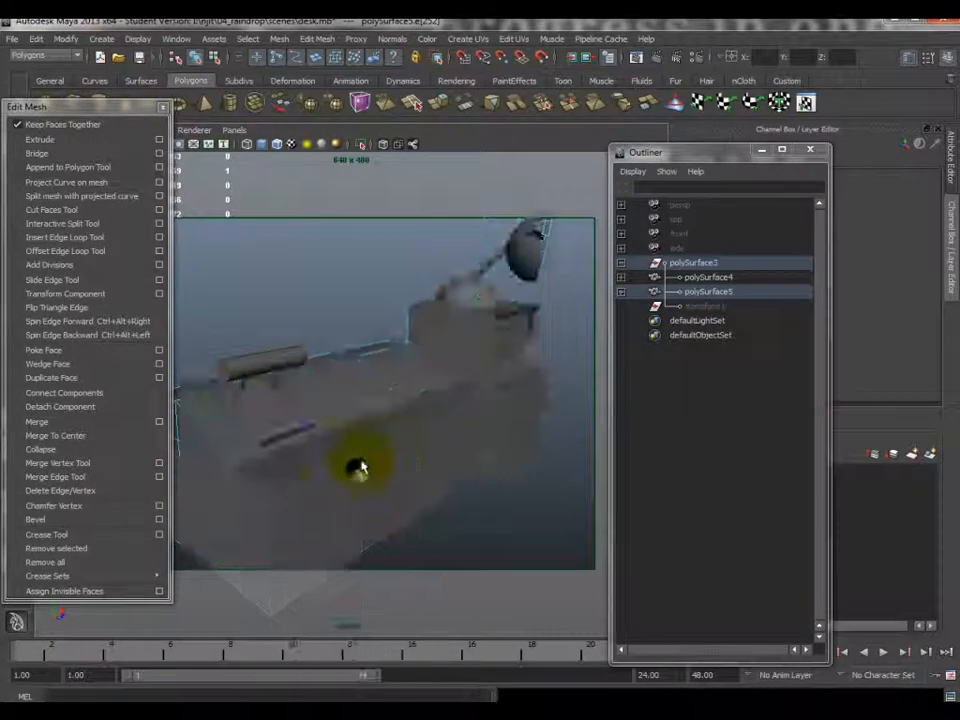
# - Delete the two crosswise edge loops that divide the desk's long body, including its front panel and slope
pyautogui.keyDown('alt'); pyautogui.moveTo(366, 488); pyautogui.dragTo(323, 480); pyautogui.keyUp('alt')
pyautogui.rightClick(323, 480)
pyautogui.moveTo(323, 480); pyautogui.dragTo(270, 480, button='right')
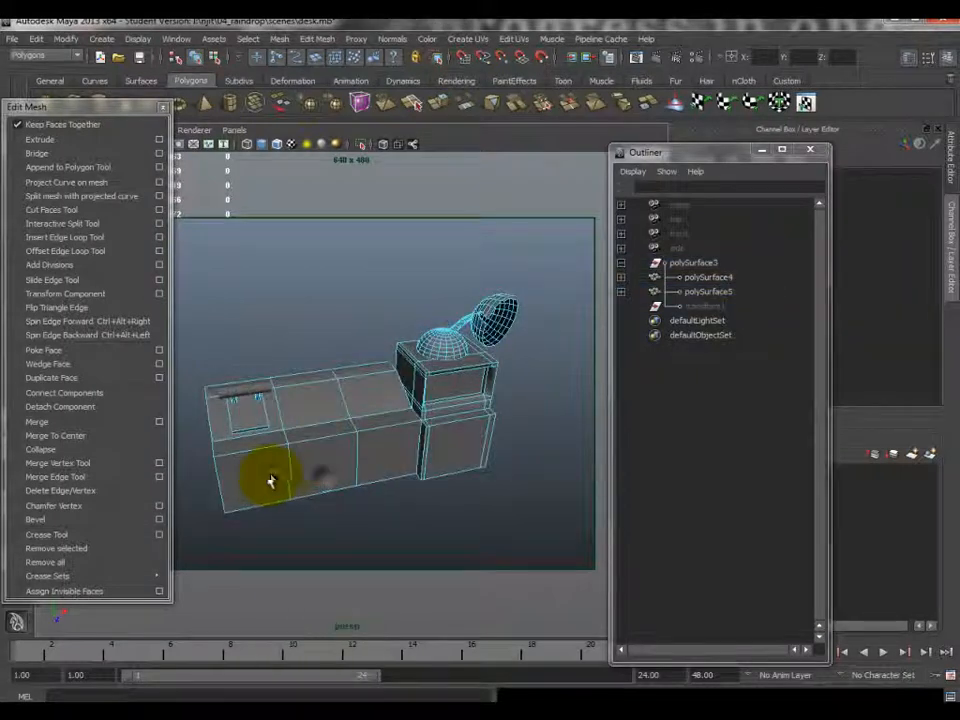
pyautogui.click(290, 473)
pyautogui.keyDown('shift'); pyautogui.click(357, 455); pyautogui.keyUp('shift')
pyautogui.moveTo(264, 467)
pyautogui.keyDown('alt'); pyautogui.mouseDown()
pyautogui.moveTo(482, 433)
pyautogui.moveTo(390, 369)
pyautogui.moveTo(267, 442)
pyautogui.mouseUp(); pyautogui.keyUp('alt')
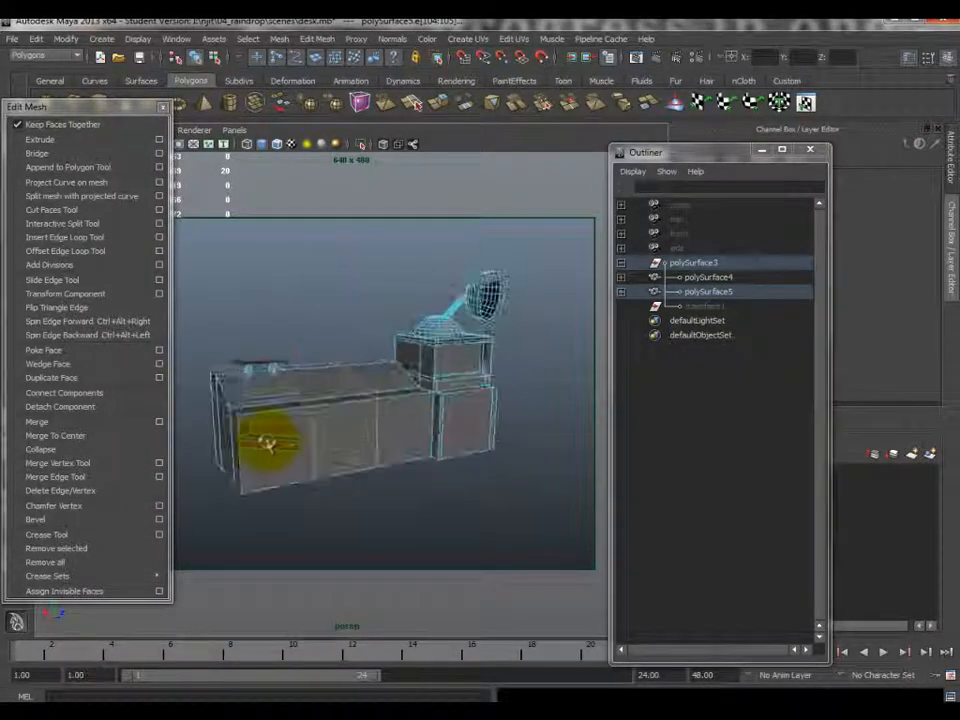
pyautogui.click(130, 490)
# - Examine the lengthwise edges on the desk's underside and follow them around to the tower and lamp base
pyautogui.keyDown('alt'); pyautogui.moveTo(399, 471); pyautogui.dragTo(426, 384); pyautogui.keyUp('alt')
pyautogui.keyDown('alt'); pyautogui.moveTo(338, 344); pyautogui.dragTo(338, 380); pyautogui.keyUp('alt')
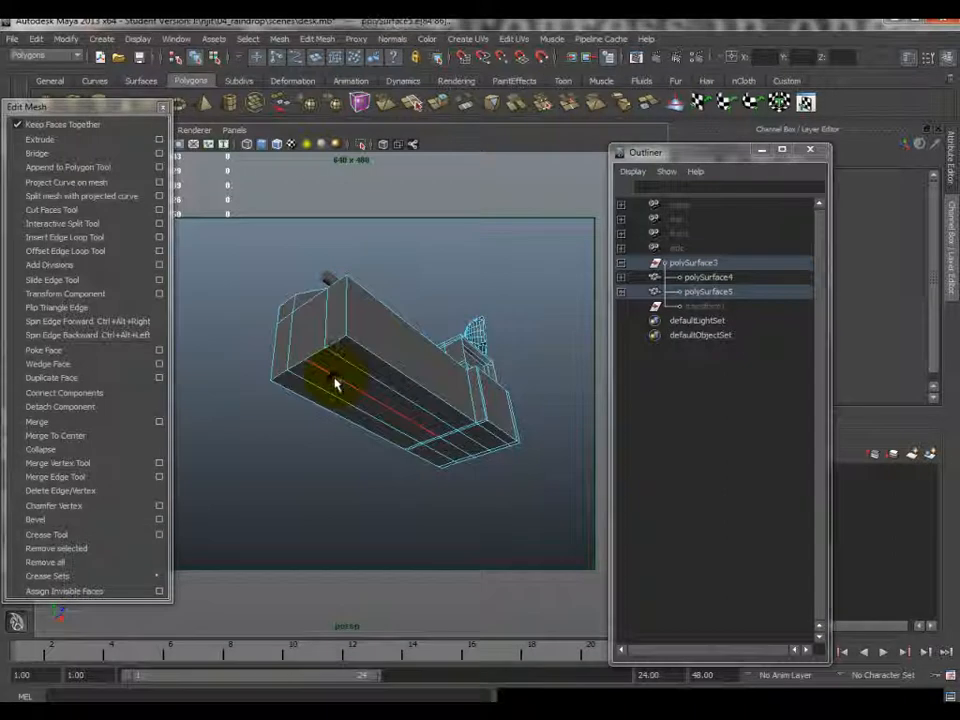
pyautogui.keyDown('alt'); pyautogui.moveTo(306, 366); pyautogui.dragTo(345, 378, button='middle'); pyautogui.keyUp('alt')
pyautogui.moveTo(376, 377); pyautogui.dragTo(346, 378, button='right')
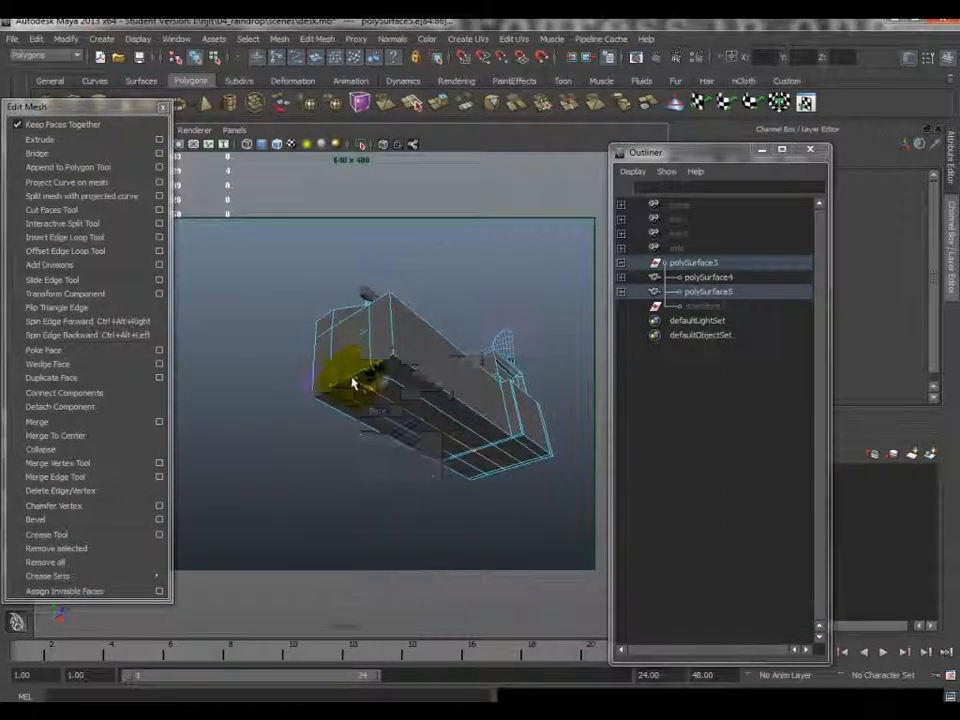
pyautogui.scroll(8, 356, 379)
pyautogui.scroll(-8, 361, 295)
pyautogui.keyDown('alt'); pyautogui.moveTo(360, 304); pyautogui.dragTo(400, 480); pyautogui.keyUp('alt')
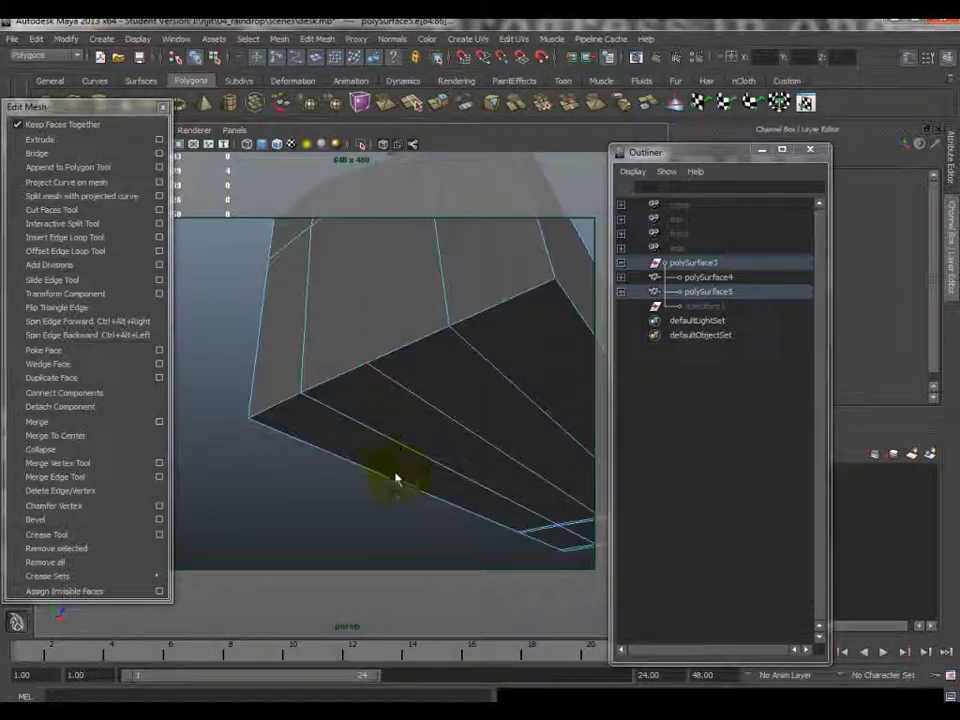
pyautogui.keyDown('alt'); pyautogui.moveTo(372, 270); pyautogui.dragTo(361, 407); pyautogui.keyUp('alt')
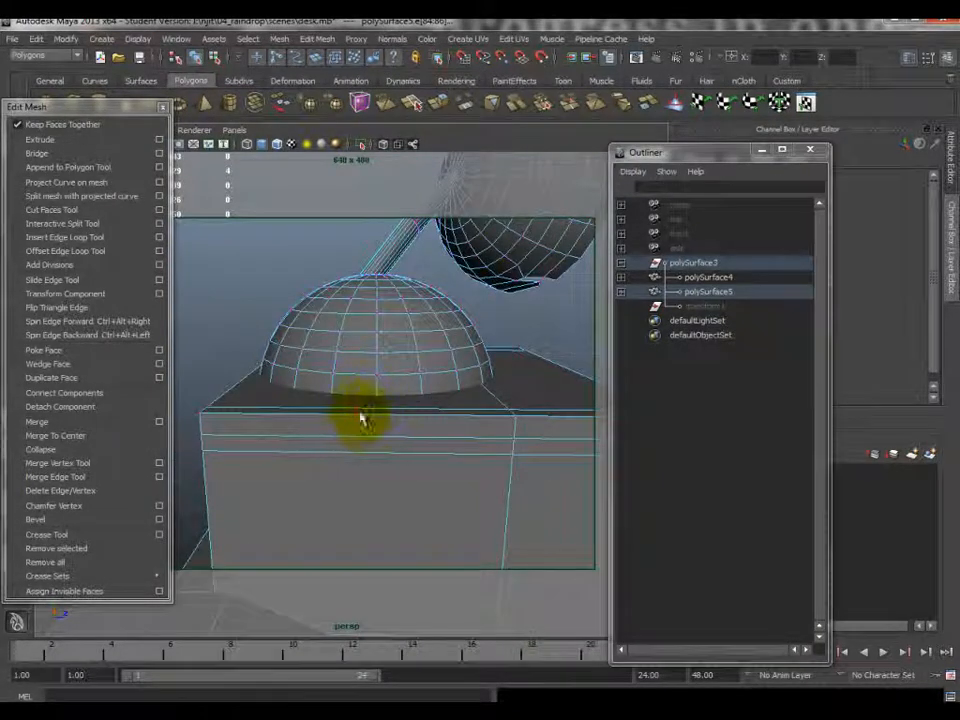
pyautogui.keyDown('alt'); pyautogui.moveTo(380, 494); pyautogui.dragTo(369, 465); pyautogui.keyUp('alt')
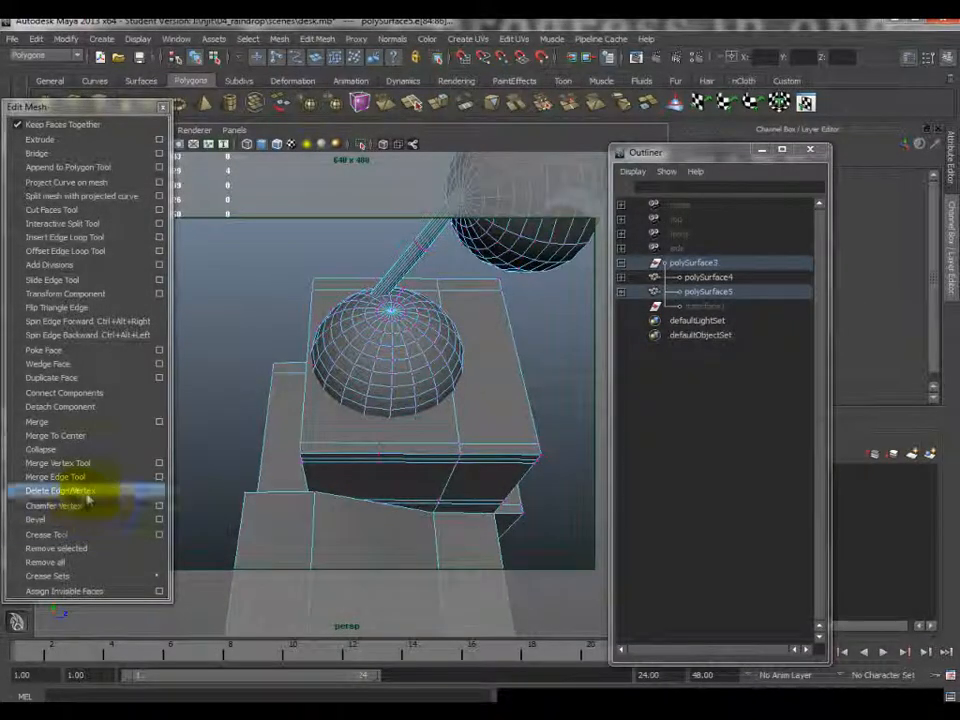
# - Delete the leftover vertices on the tower's face above the slope and around its foot
pyautogui.click(370, 456)
pyautogui.moveTo(386, 538); pyautogui.dragTo(403, 553)
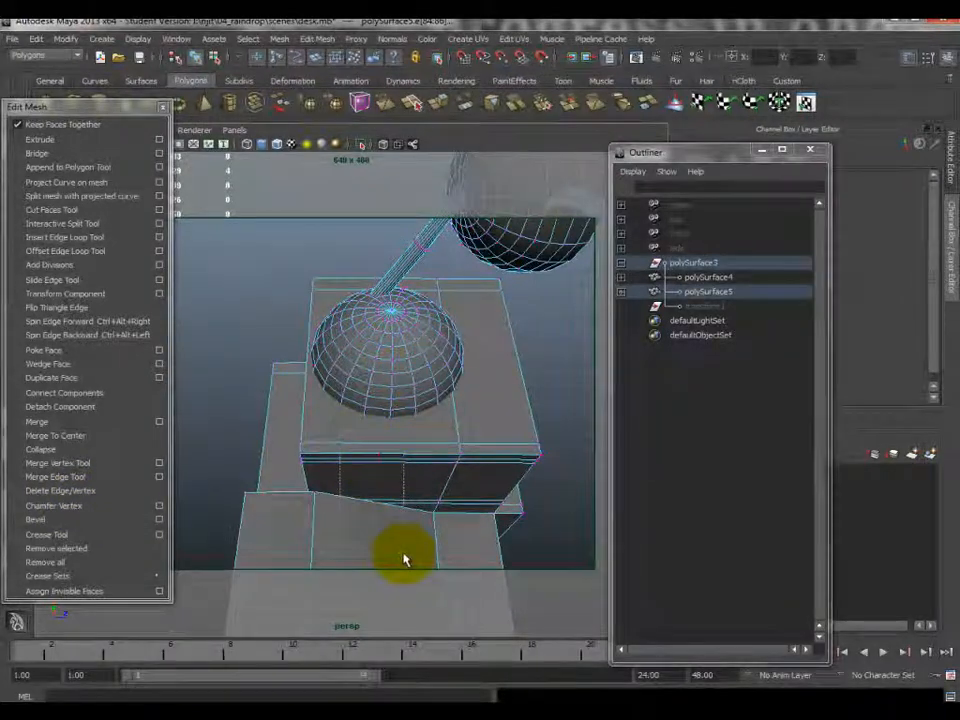
pyautogui.press('Delete')
pyautogui.moveTo(225, 456); pyautogui.dragTo(325, 541)
pyautogui.keyDown('alt'); pyautogui.moveTo(306, 467); pyautogui.dragTo(313, 463, button='middle'); pyautogui.keyUp('alt')
pyautogui.keyDown('alt'); pyautogui.moveTo(313, 463); pyautogui.dragTo(448, 451); pyautogui.keyUp('alt')
pyautogui.press('Delete')
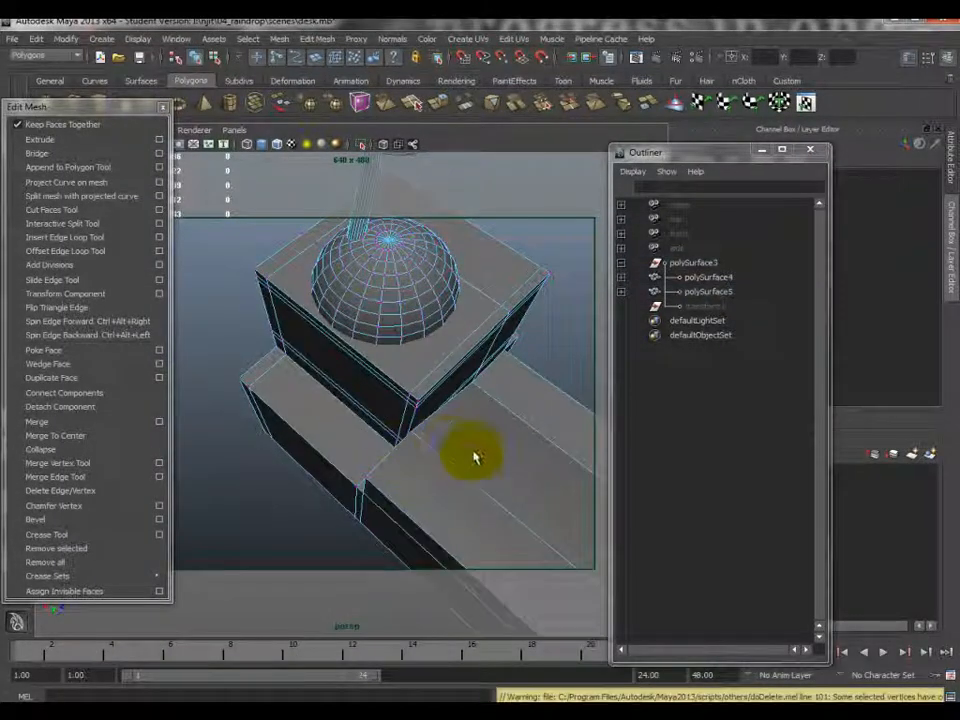
# - Delete the leftover vertices down the middle of the tower's outer end face and along its lower edge
pyautogui.moveTo(348, 261); pyautogui.dragTo(405, 326)
pyautogui.press('Delete')
pyautogui.click(454, 493)
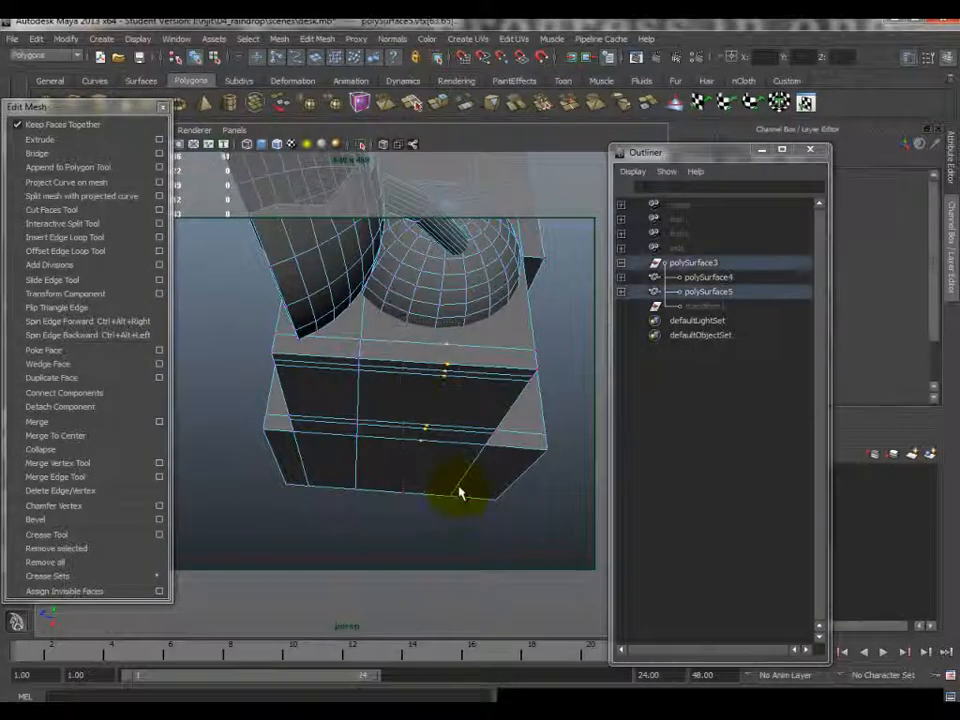
pyautogui.press('Delete')
pyautogui.moveTo(299, 391); pyautogui.dragTo(550, 602)
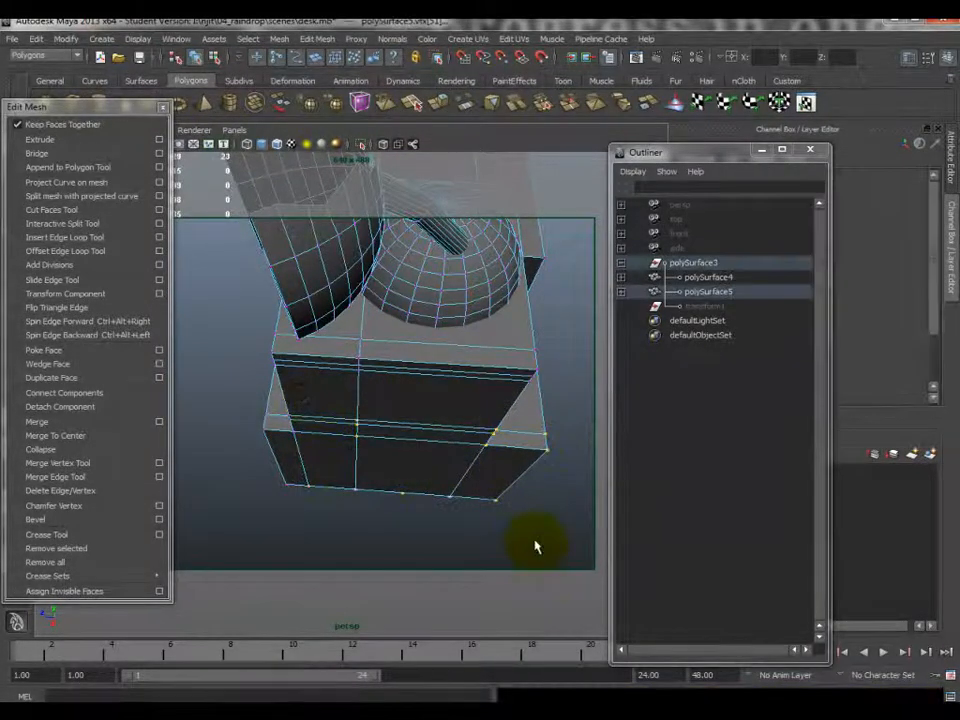
pyautogui.press('Delete')
# - Delete the middle lengthwise edge loop along the desk's underside
pyautogui.click(429, 531)
pyautogui.keyDown('alt'); pyautogui.moveTo(429, 531); pyautogui.dragTo(472, 448); pyautogui.keyUp('alt')
pyautogui.moveTo(471, 445); pyautogui.dragTo(444, 414, button='right')
pyautogui.doubleClick(476, 404)
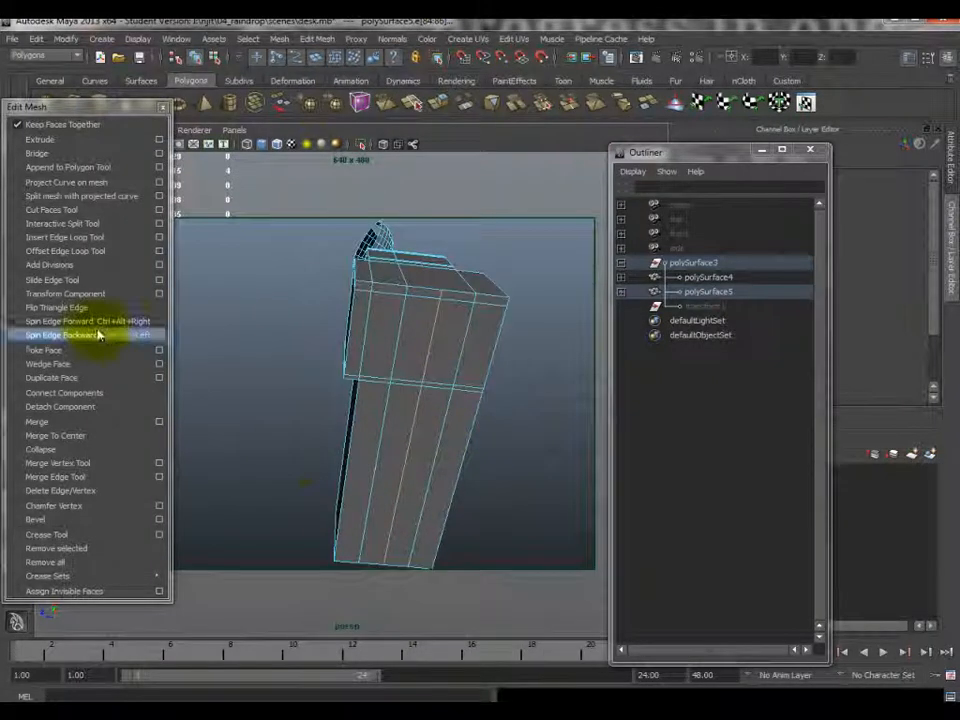
pyautogui.click(62, 491)
pyautogui.keyDown('alt'); pyautogui.moveTo(372, 459); pyautogui.dragTo(372, 290); pyautogui.keyUp('alt')
# - Delete one redundant horizontal edge loop running around the tower just below its top
pyautogui.moveTo(93, 106); pyautogui.dragTo(91, 238)
pyautogui.keyDown('alt'); pyautogui.moveTo(169, 204); pyautogui.dragTo(443, 369); pyautogui.keyUp('alt')
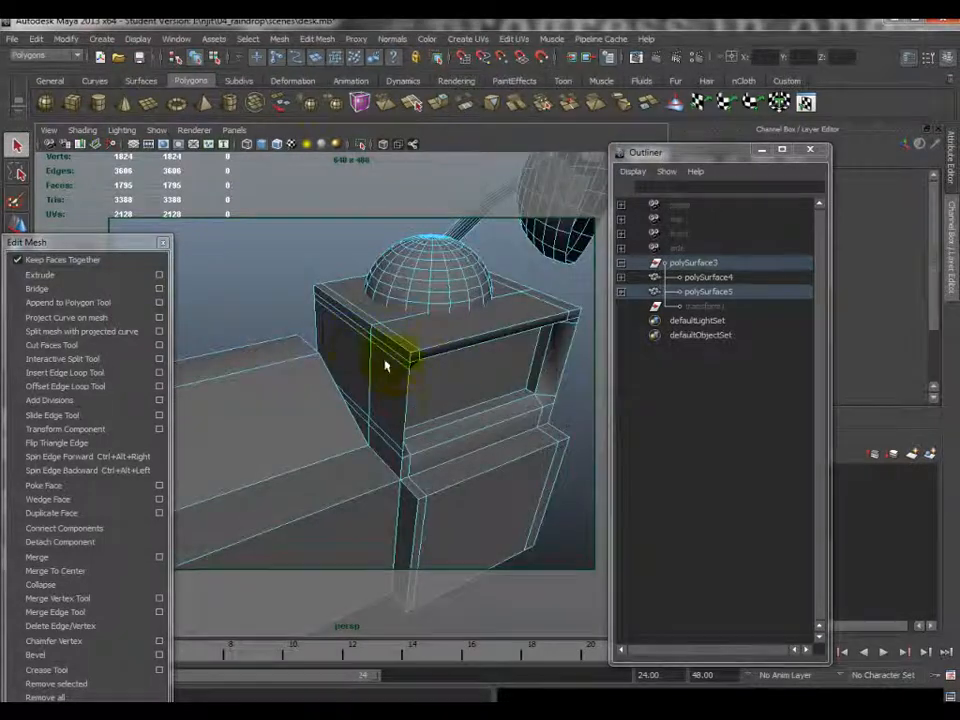
pyautogui.keyDown('alt'); pyautogui.moveTo(297, 278); pyautogui.dragTo(410, 403); pyautogui.keyUp('alt')
pyautogui.doubleClick(411, 400)
pyautogui.keyDown('alt'); pyautogui.moveTo(484, 336); pyautogui.dragTo(461, 376); pyautogui.keyUp('alt')
pyautogui.moveTo(416, 367); pyautogui.dragTo(466, 350, button='right')
pyautogui.click(458, 364)
pyautogui.moveTo(450, 367)
pyautogui.keyDown('alt'); pyautogui.mouseDown()
pyautogui.moveTo(424, 377)
pyautogui.moveTo(441, 349)
pyautogui.moveTo(460, 347)
pyautogui.mouseUp(); pyautogui.keyUp('alt')
pyautogui.scroll(5, 432, 371)
pyautogui.scroll(-5, 435, 369)
pyautogui.moveTo(465, 347); pyautogui.dragTo(465, 314, button='right')
pyautogui.doubleClick(468, 361)
pyautogui.keyDown('alt'); pyautogui.moveTo(476, 366); pyautogui.dragTo(458, 358); pyautogui.keyUp('alt')
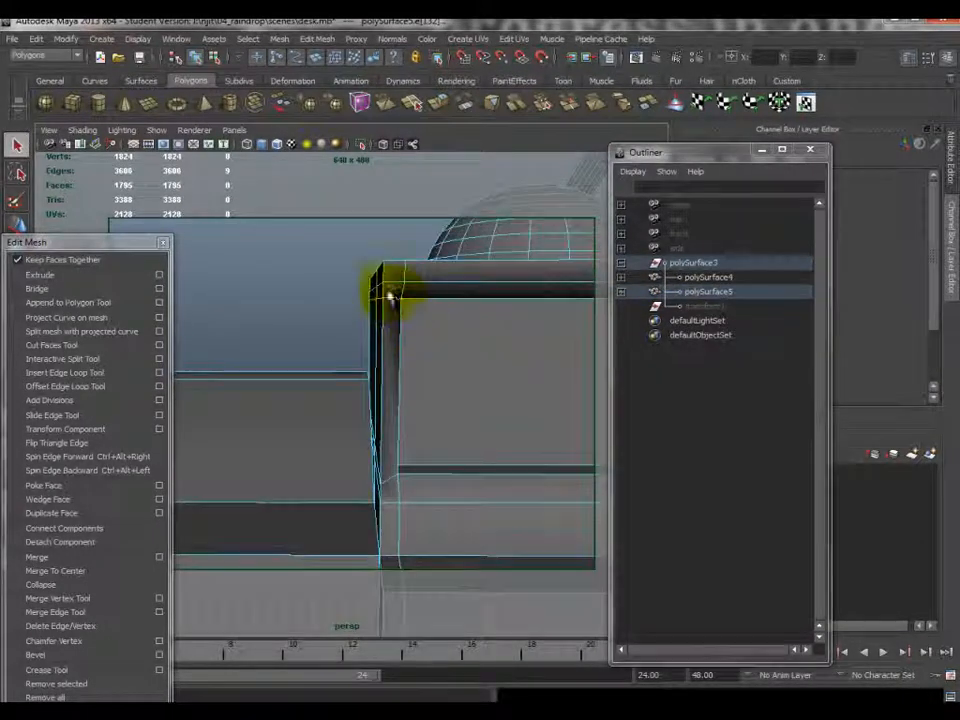
pyautogui.scroll(-5, 400, 312)
pyautogui.keyDown('alt'); pyautogui.moveTo(419, 319); pyautogui.dragTo(383, 321, button='middle'); pyautogui.keyUp('alt')
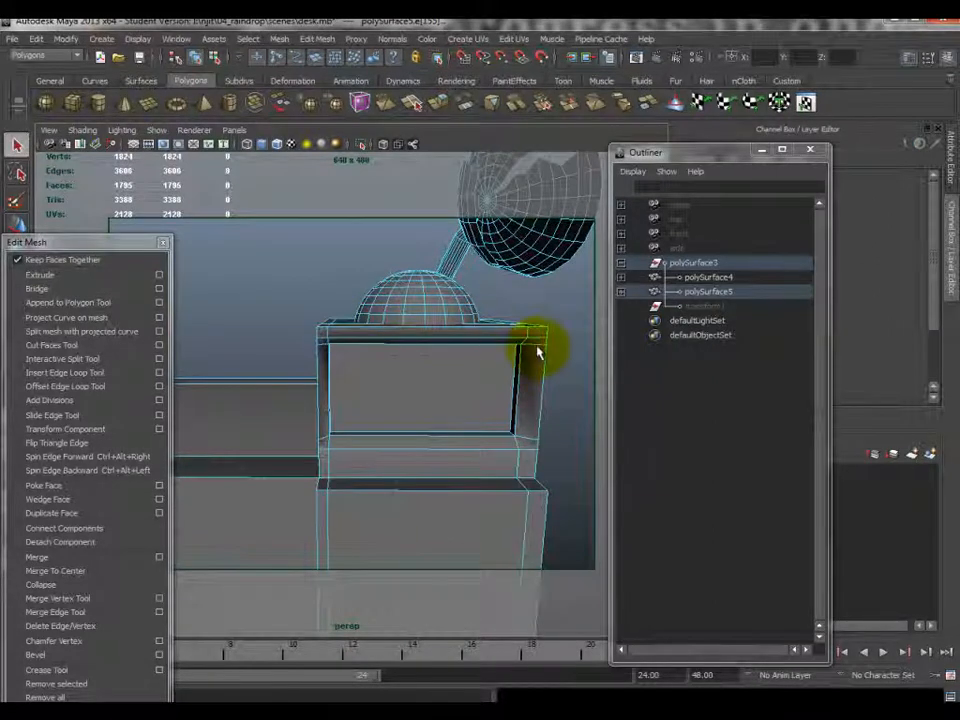
pyautogui.click(58, 626)
# - Delete the second horizontal edge loop around the tower, level with the upper corners of the recess frame
pyautogui.keyDown('alt'); pyautogui.moveTo(340, 400); pyautogui.dragTo(420, 390); pyautogui.keyUp('alt')
pyautogui.keyDown('alt'); pyautogui.moveTo(392, 348); pyautogui.dragTo(418, 348); pyautogui.keyUp('alt')
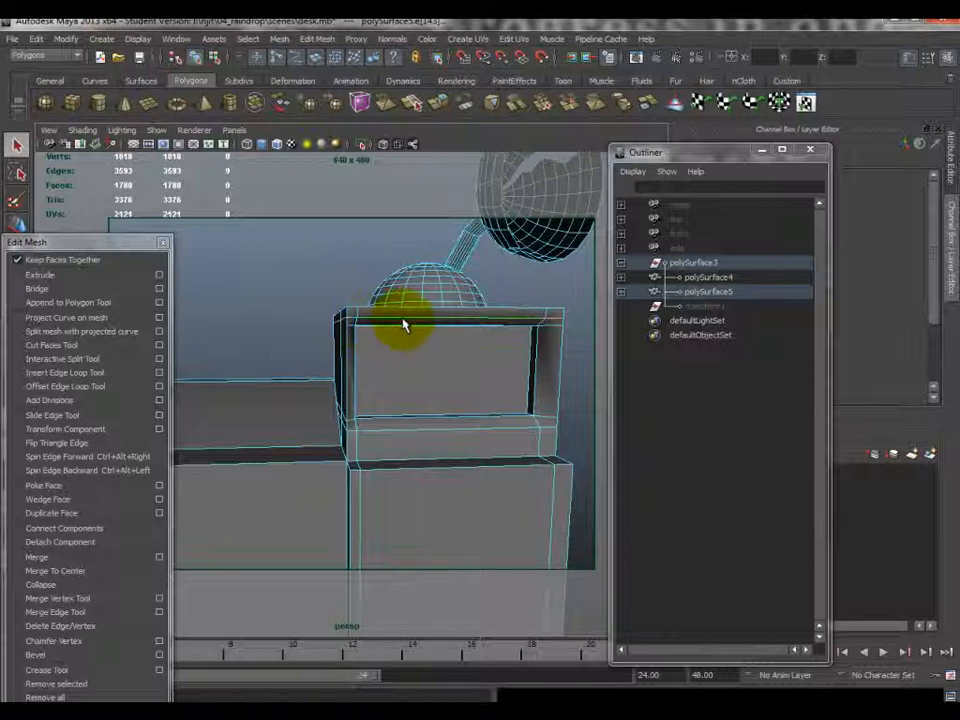
pyautogui.click(557, 321)
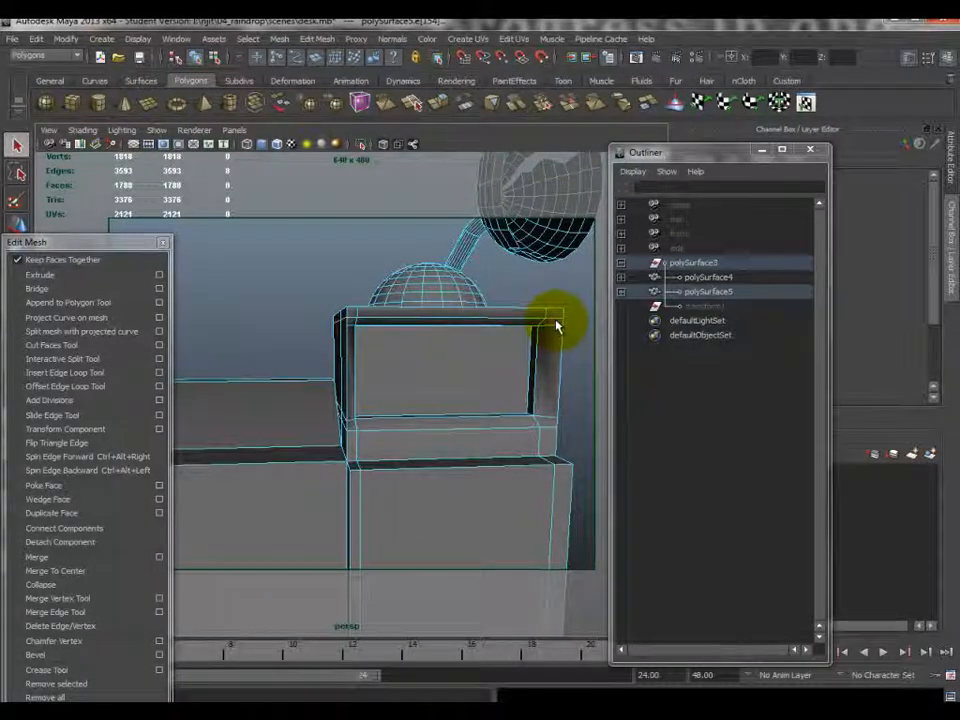
pyautogui.keyDown('alt'); pyautogui.moveTo(538, 340); pyautogui.dragTo(481, 377); pyautogui.keyUp('alt')
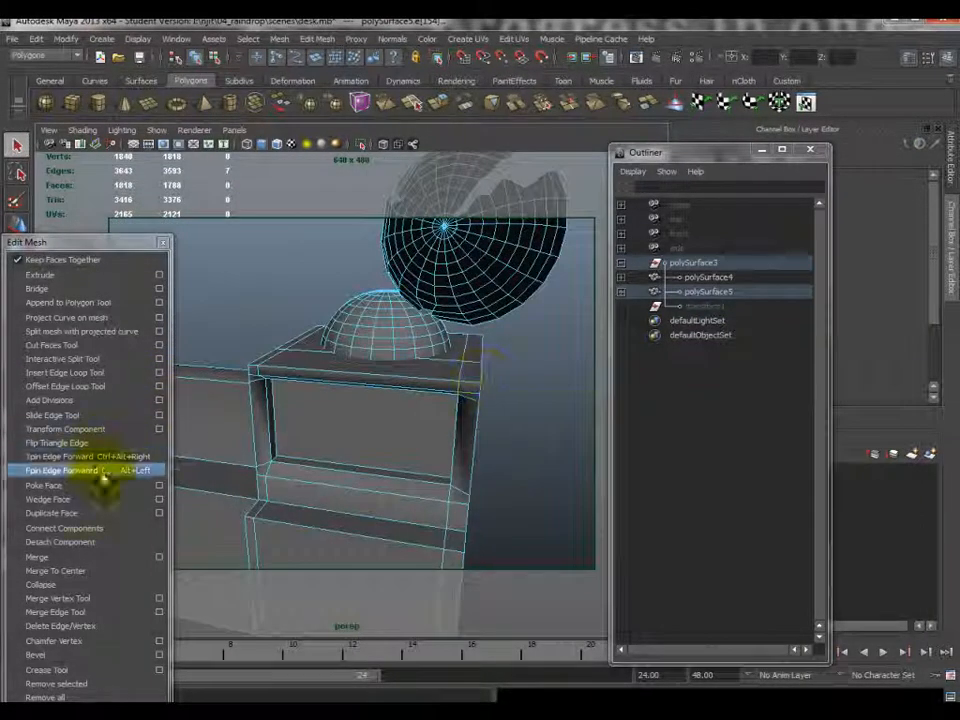
pyautogui.keyDown('alt'); pyautogui.moveTo(420, 491); pyautogui.dragTo(370, 354); pyautogui.keyUp('alt')
# - Delete the two vertical edge loops running down the tower and base beside the recess, keeping the short edges at the recess corners
pyautogui.doubleClick(361, 345)
pyautogui.keyDown('alt'); pyautogui.moveTo(531, 381); pyautogui.dragTo(484, 355); pyautogui.keyUp('alt')
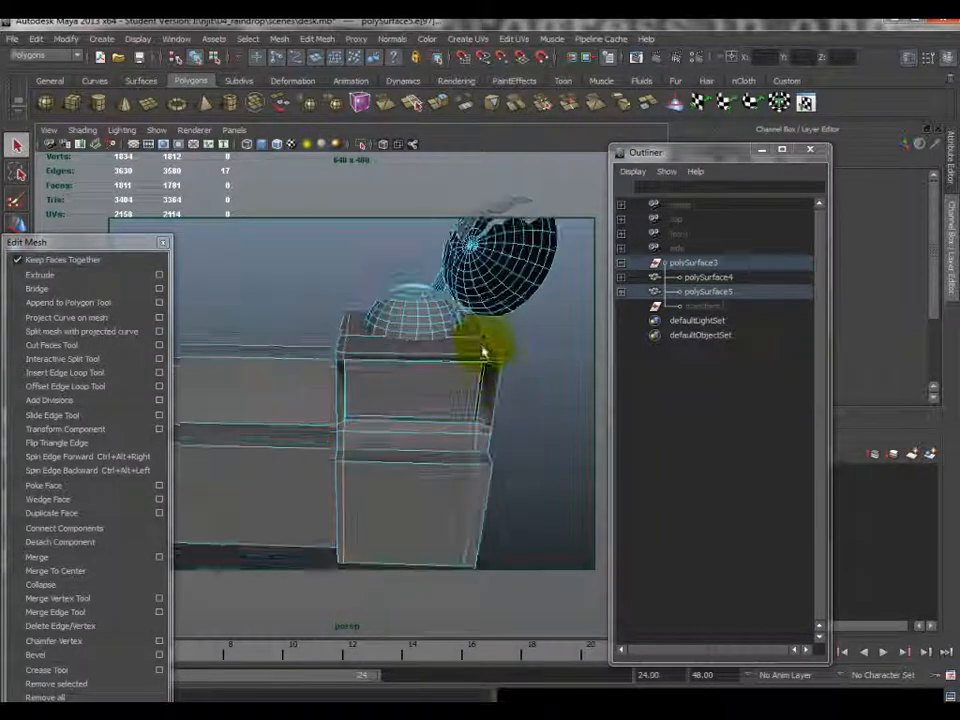
pyautogui.keyDown('shift'); pyautogui.doubleClick(483, 364); pyautogui.keyUp('shift')
pyautogui.keyDown('alt'); pyautogui.moveTo(429, 381); pyautogui.dragTo(476, 373, button='middle'); pyautogui.keyUp('alt')
pyautogui.scroll(3, 476, 373)
pyautogui.keyDown('alt'); pyautogui.moveTo(444, 347); pyautogui.dragTo(413, 318); pyautogui.keyUp('alt')
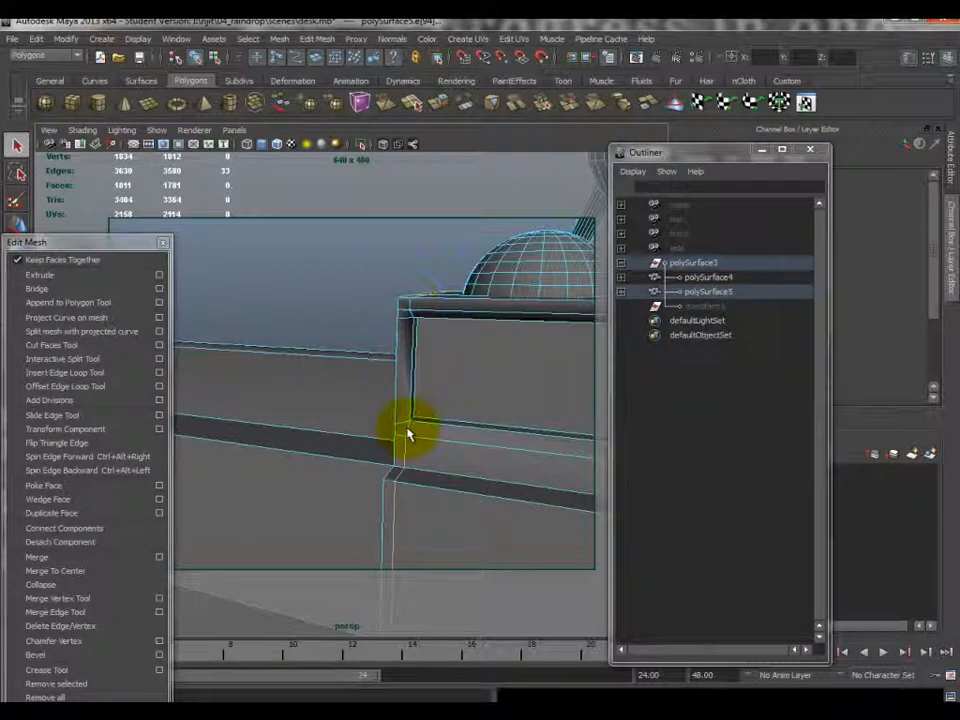
pyautogui.keyDown('alt'); pyautogui.moveTo(427, 436); pyautogui.dragTo(473, 443); pyautogui.keyUp('alt')
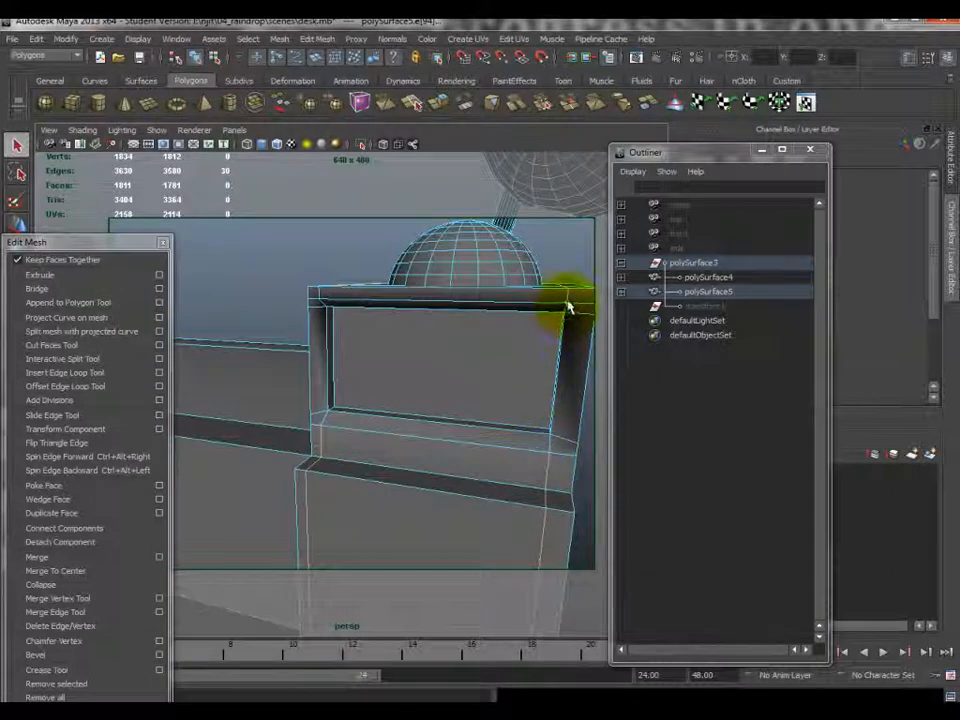
pyautogui.click(90, 625)
# - Split the recess frame's upper corner nearest the slope with a diagonal edge to the tower's outer corner
pyautogui.keyDown('alt'); pyautogui.moveTo(346, 436); pyautogui.dragTo(394, 386); pyautogui.keyUp('alt')
pyautogui.moveTo(396, 387); pyautogui.dragTo(428, 392, button='right')
pyautogui.keyDown('shift'); pyautogui.rightClick(419, 382); pyautogui.keyUp('shift')
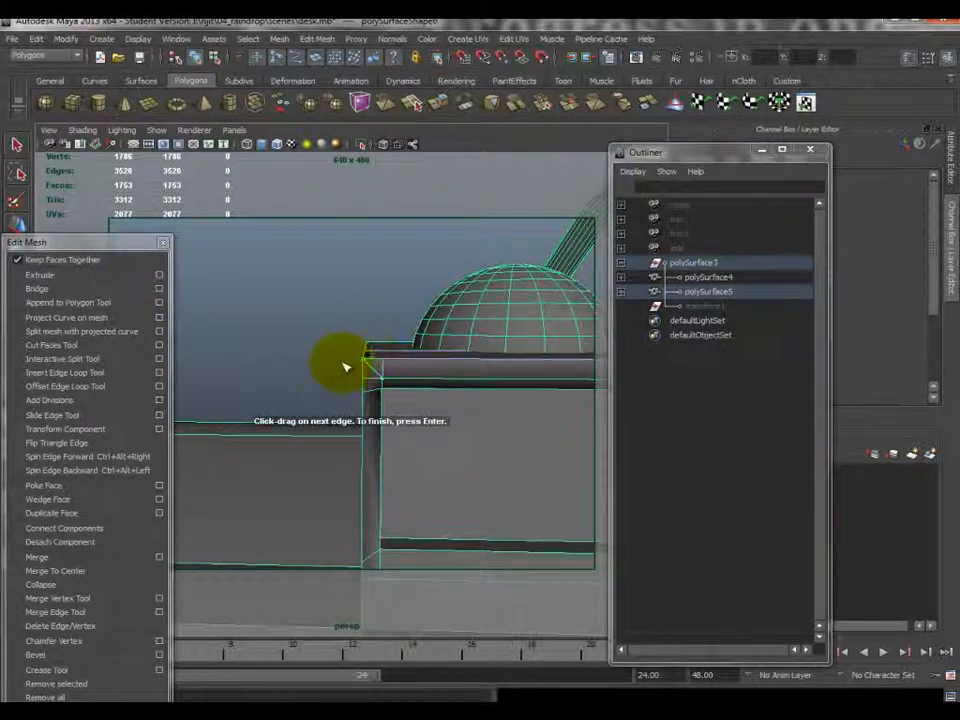
pyautogui.press('Return')
pyautogui.keyDown('alt'); pyautogui.moveTo(400, 470); pyautogui.dragTo(400, 450); pyautogui.keyUp('alt')
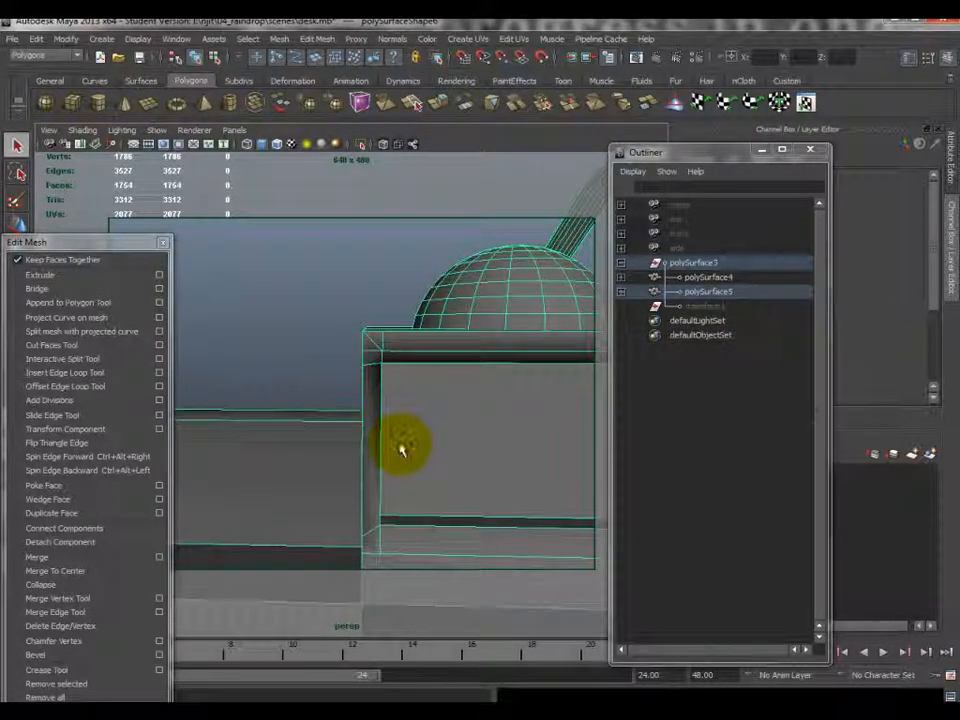
# - Split the face below the recess with an edge from its lower corner vertex to the tower's foot beside the ledge
pyautogui.keyDown('alt'); pyautogui.moveTo(447, 443); pyautogui.dragTo(423, 398, button='middle'); pyautogui.keyUp('alt')
pyautogui.scroll(3, 422, 428)
pyautogui.keyDown('alt'); pyautogui.moveTo(422, 428); pyautogui.dragTo(394, 430); pyautogui.keyUp('alt')
pyautogui.keyDown('alt'); pyautogui.moveTo(394, 430); pyautogui.dragTo(403, 390, button='middle'); pyautogui.keyUp('alt')
pyautogui.keyDown('alt'); pyautogui.moveTo(339, 439); pyautogui.dragTo(360, 424); pyautogui.keyUp('alt')
pyautogui.keyDown('alt'); pyautogui.moveTo(360, 424); pyautogui.dragTo(365, 470, button='middle'); pyautogui.keyUp('alt')
pyautogui.keyDown('alt'); pyautogui.moveTo(369, 471); pyautogui.dragTo(283, 440); pyautogui.keyUp('alt')
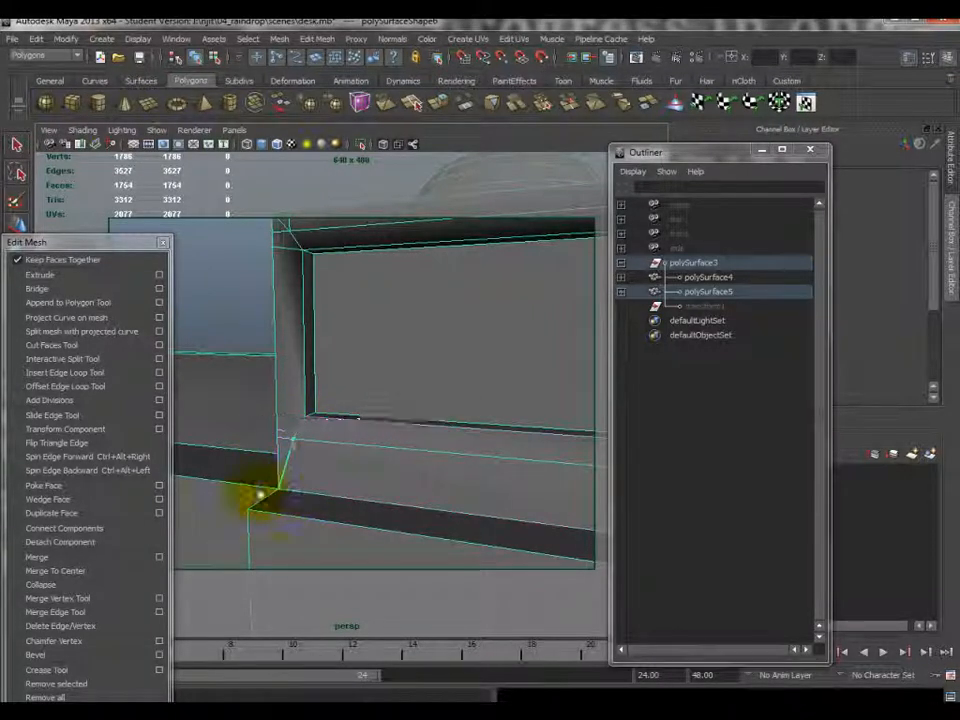
pyautogui.press('Return')
# - Split the opposite end of the face below the recess with a diagonal edge to the tower's outer foot corner
pyautogui.keyDown('alt'); pyautogui.moveTo(525, 489); pyautogui.dragTo(405, 477); pyautogui.keyUp('alt')
pyautogui.press('g')
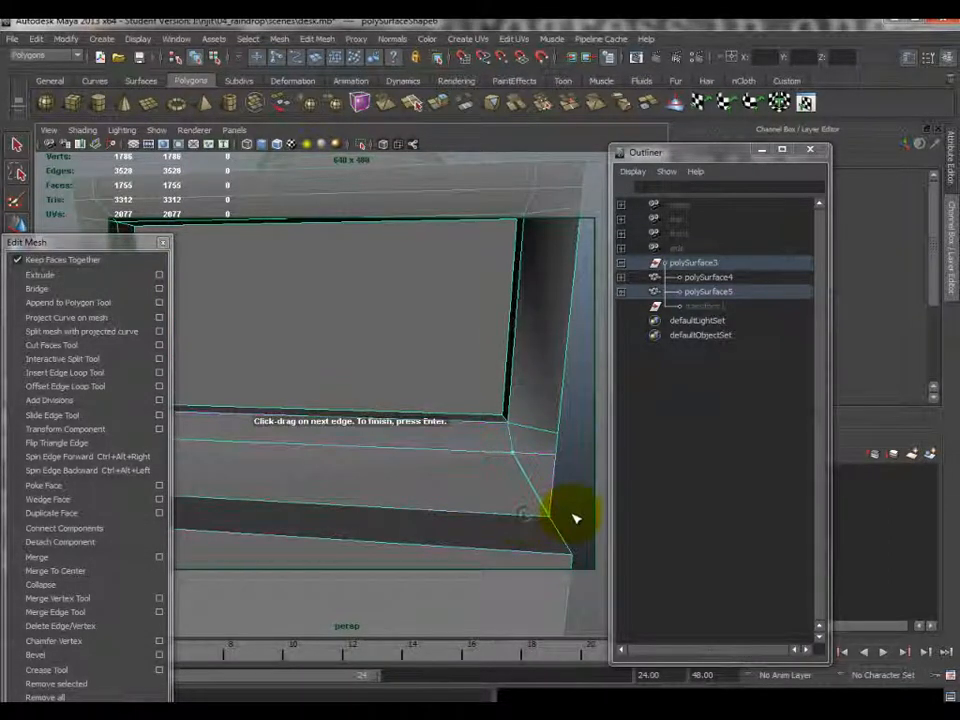
pyautogui.keyDown('alt'); pyautogui.moveTo(538, 447); pyautogui.dragTo(493, 435); pyautogui.keyUp('alt')
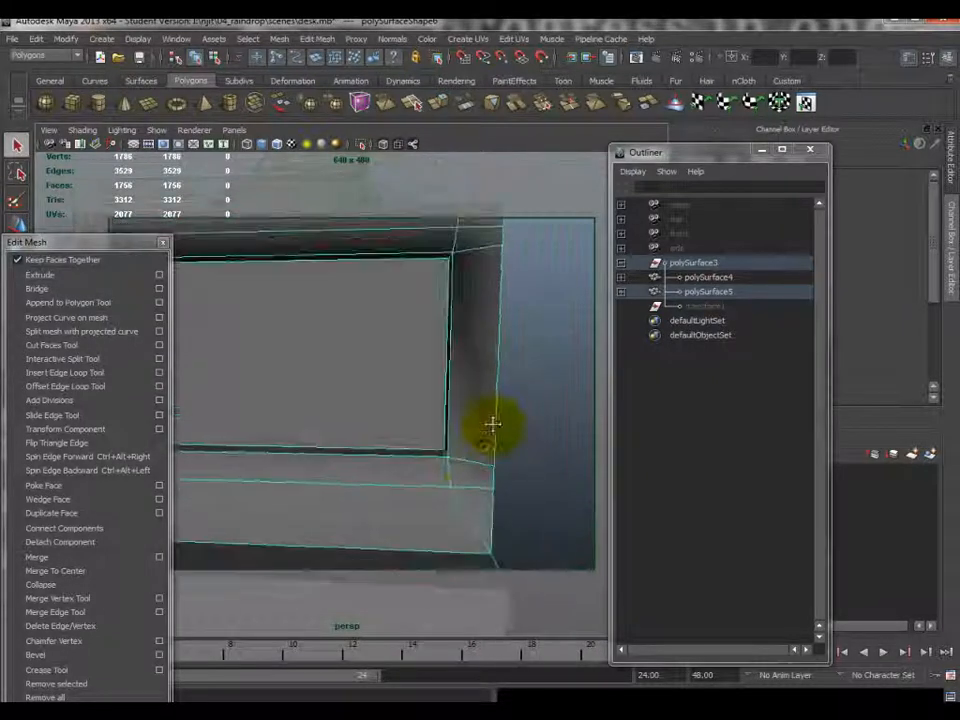
# - Split the recess frame's other upper corner with a diagonal edge to the tower's outer top corner
pyautogui.keyDown('alt'); pyautogui.moveTo(493, 435); pyautogui.dragTo(488, 499, button='middle'); pyautogui.keyUp('alt')
pyautogui.keyDown('alt'); pyautogui.moveTo(483, 484); pyautogui.dragTo(466, 366); pyautogui.keyUp('alt')
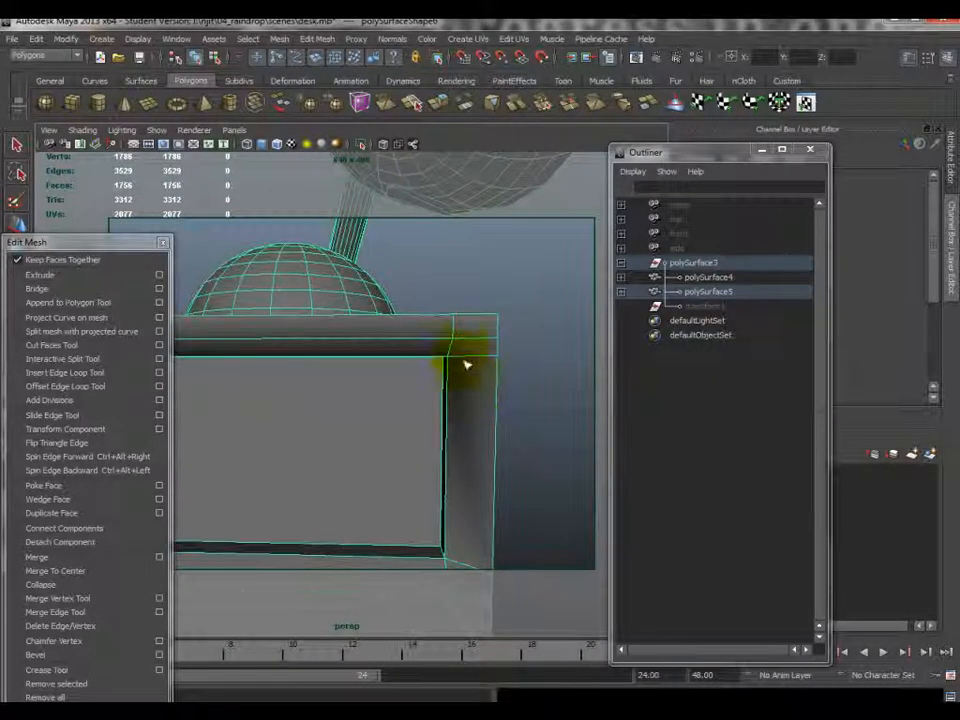
pyautogui.moveTo(449, 347); pyautogui.dragTo(503, 297)
pyautogui.press('Return')
# - Delete the two short vertical edges beside the new diagonals at the recess frame's upper corners
pyautogui.keyDown('alt'); pyautogui.moveTo(367, 408); pyautogui.dragTo(414, 441); pyautogui.keyUp('alt')
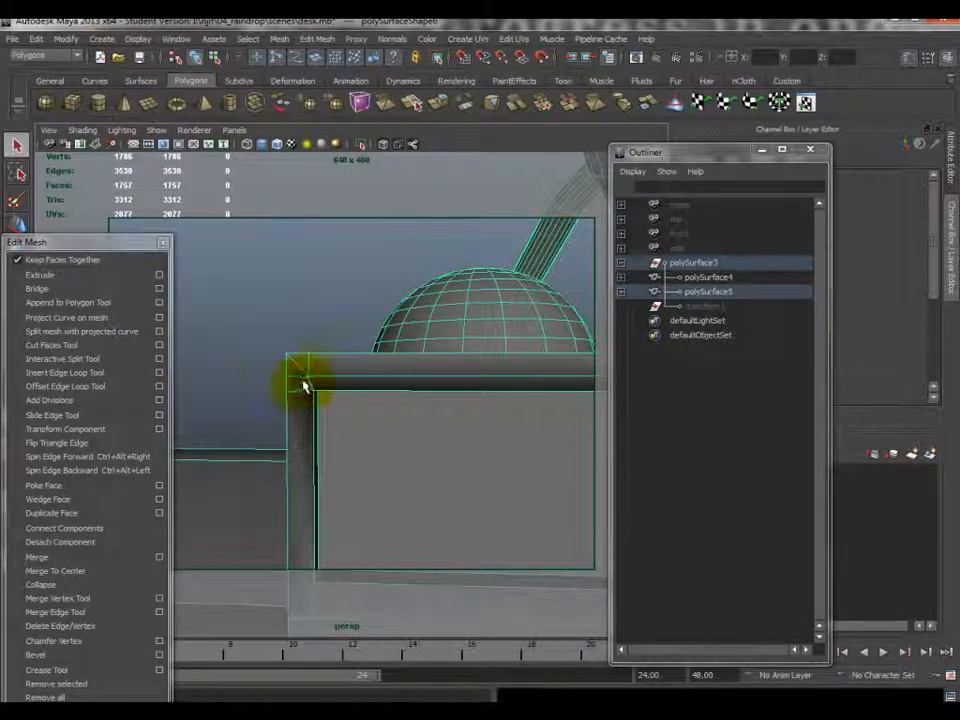
pyautogui.keyDown('alt'); pyautogui.moveTo(454, 386); pyautogui.dragTo(355, 407); pyautogui.keyUp('alt')
pyautogui.click(70, 626)
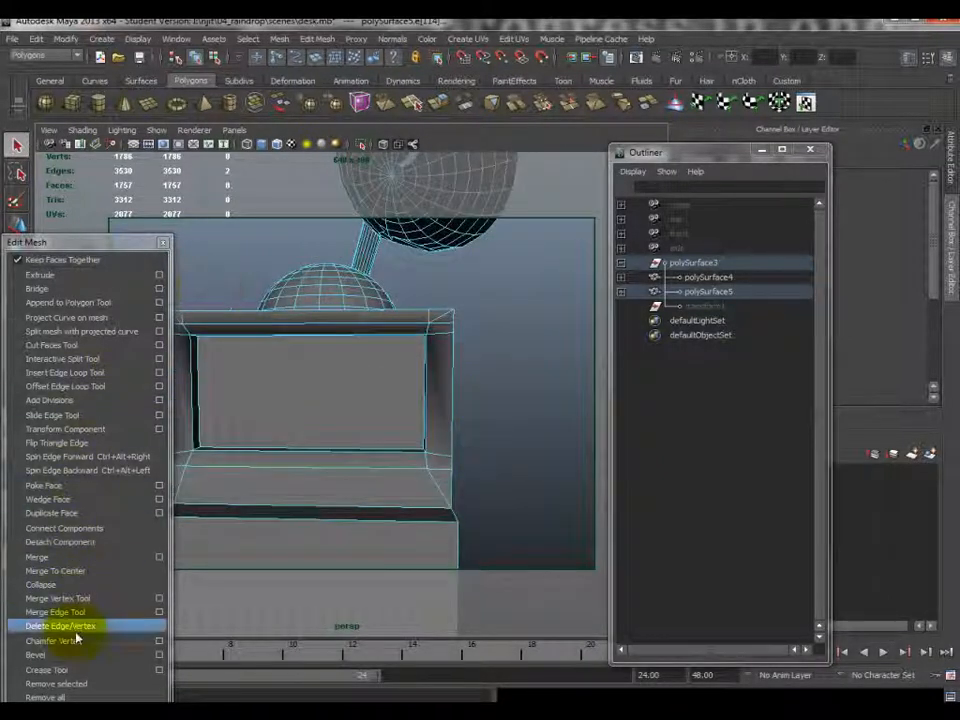
pyautogui.keyDown('alt'); pyautogui.moveTo(444, 339); pyautogui.dragTo(246, 418); pyautogui.keyUp('alt')
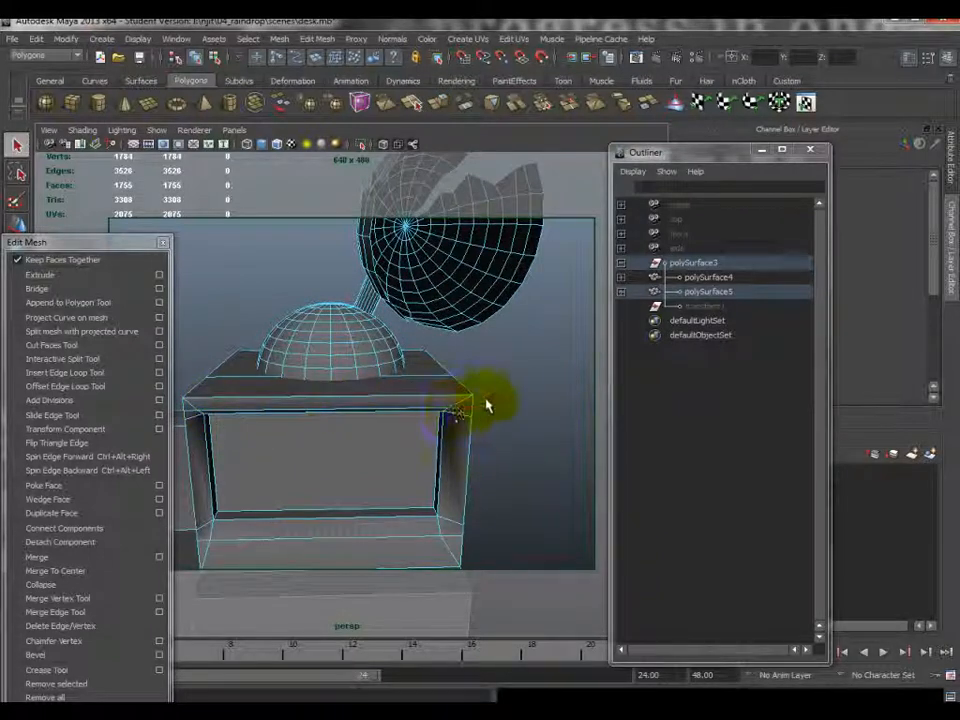
pyautogui.keyDown('alt'); pyautogui.moveTo(488, 413); pyautogui.dragTo(425, 401); pyautogui.keyUp('alt')
pyautogui.scroll(4, 480, 383)
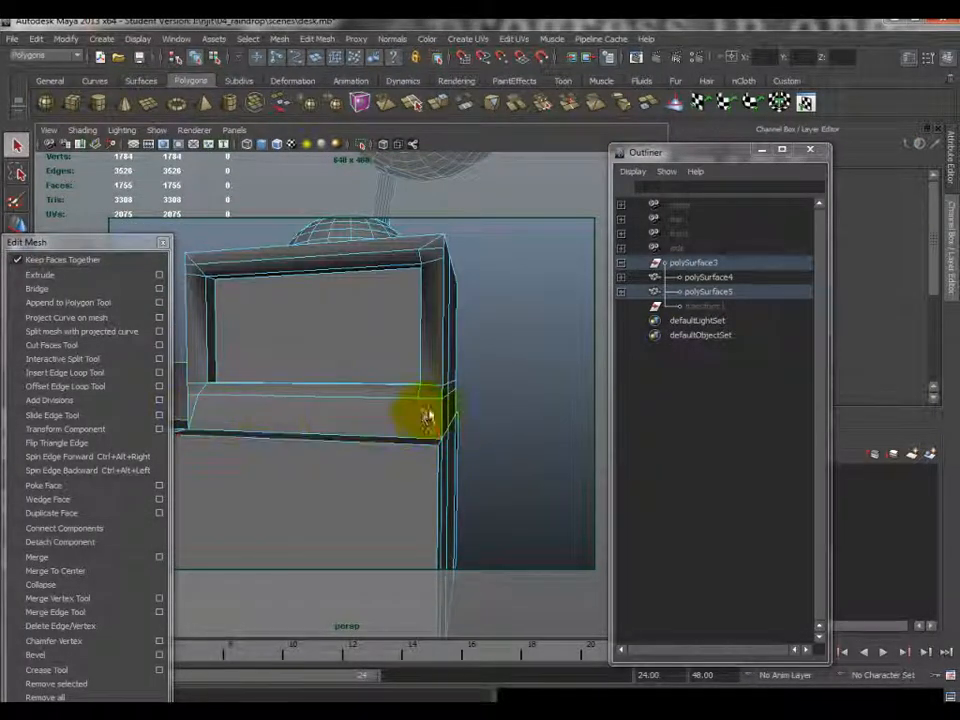
pyautogui.scroll(5, 414, 400)
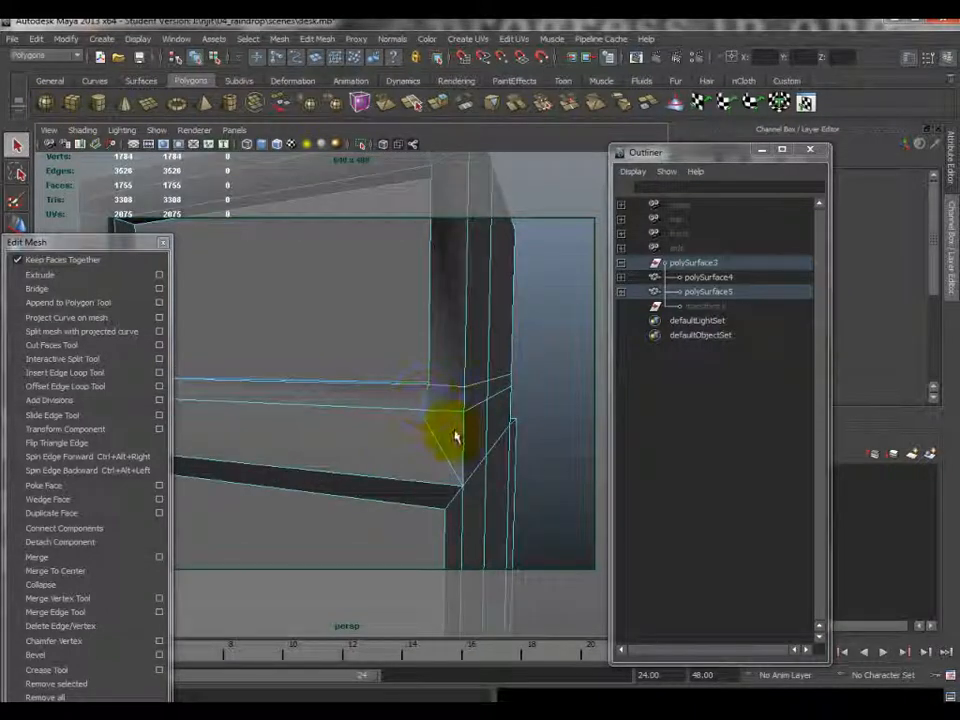
pyautogui.scroll(-6, 464, 427)
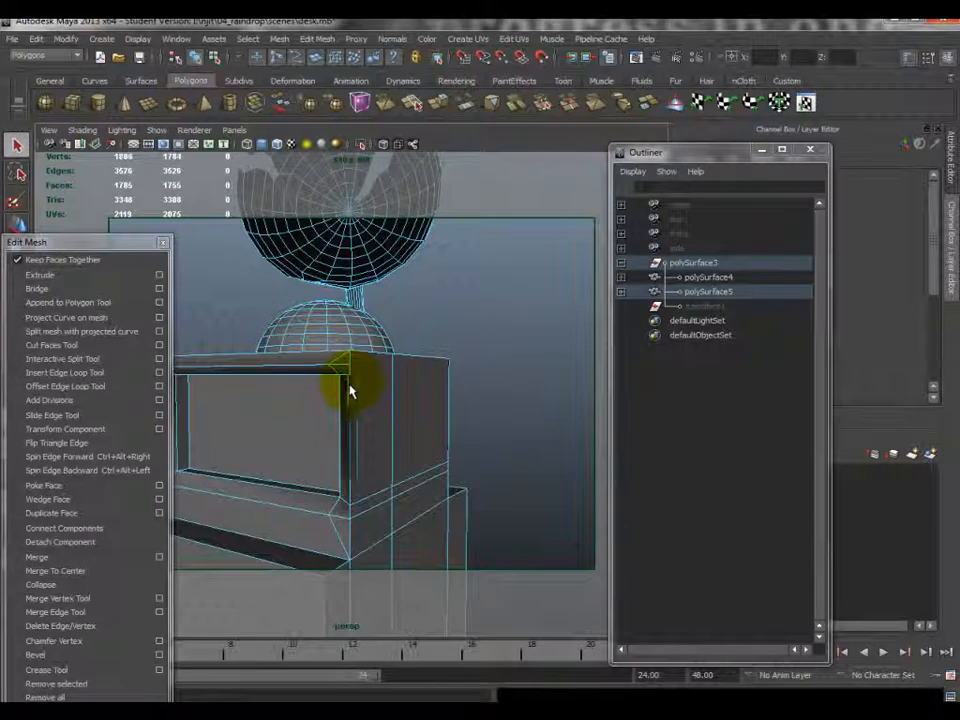
# - Split the tower's outer side with an edge from the recess frame's upper corner to the far top corner
pyautogui.scroll(3, 352, 388)
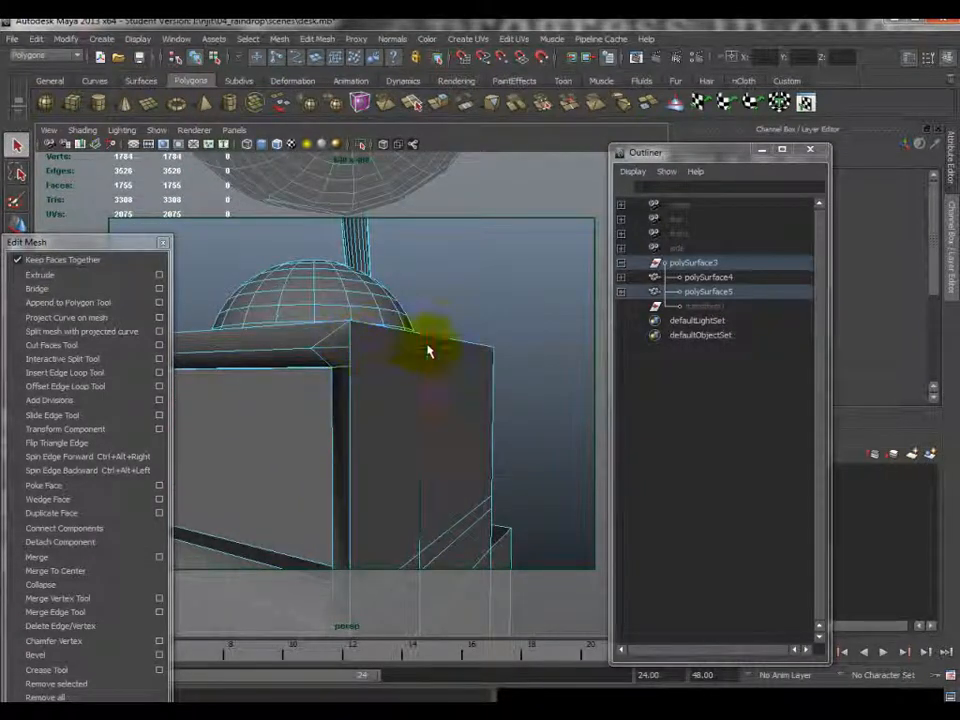
pyautogui.click(358, 372)
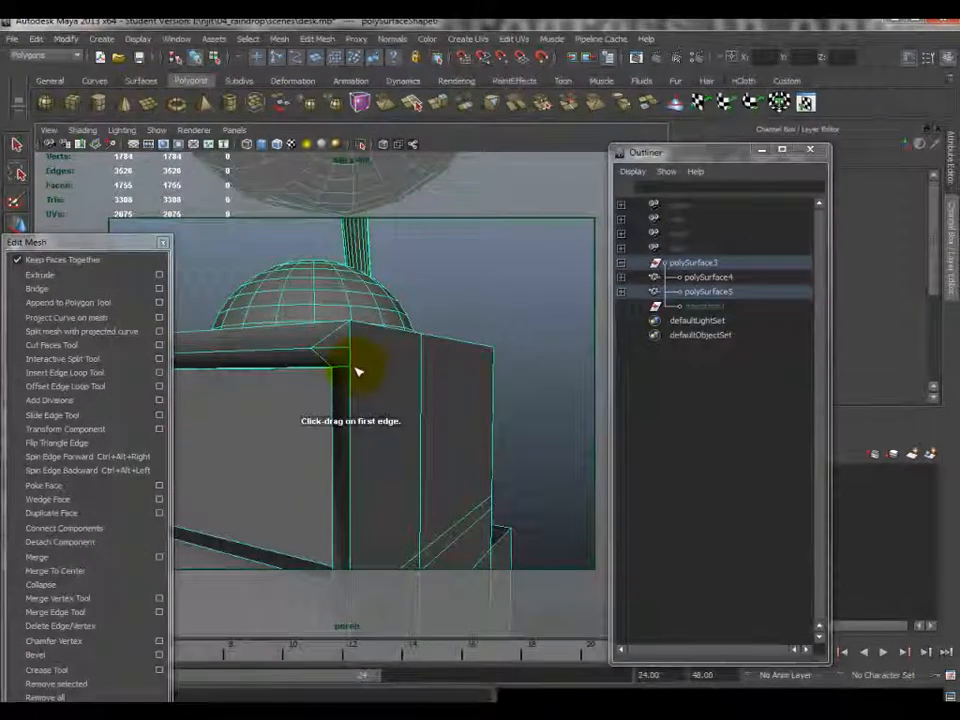
pyautogui.click(352, 358)
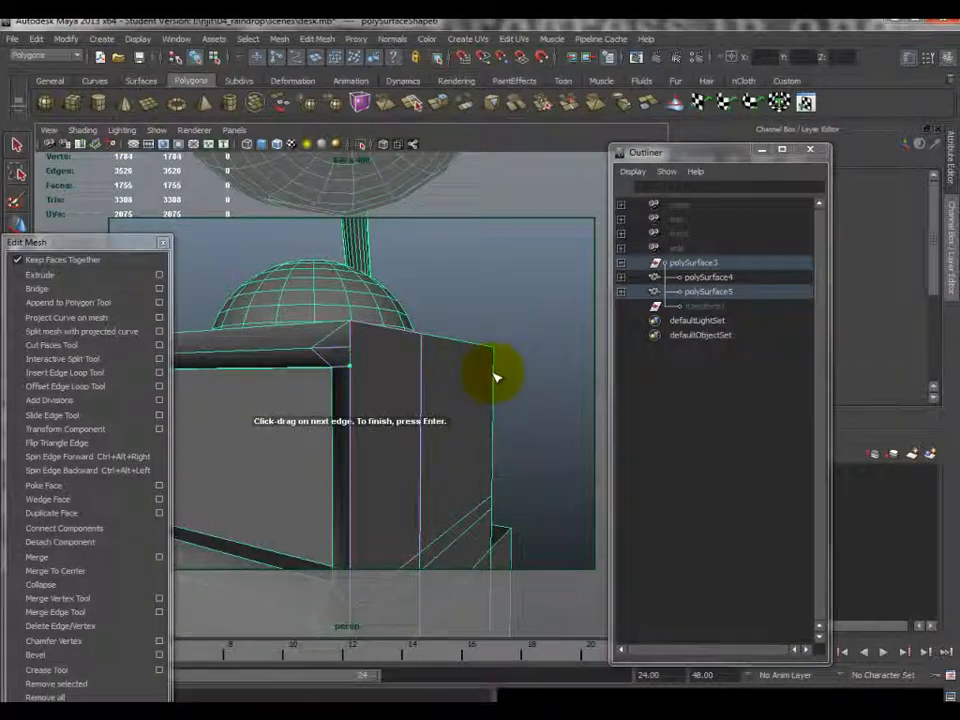
pyautogui.moveTo(496, 377); pyautogui.dragTo(497, 352)
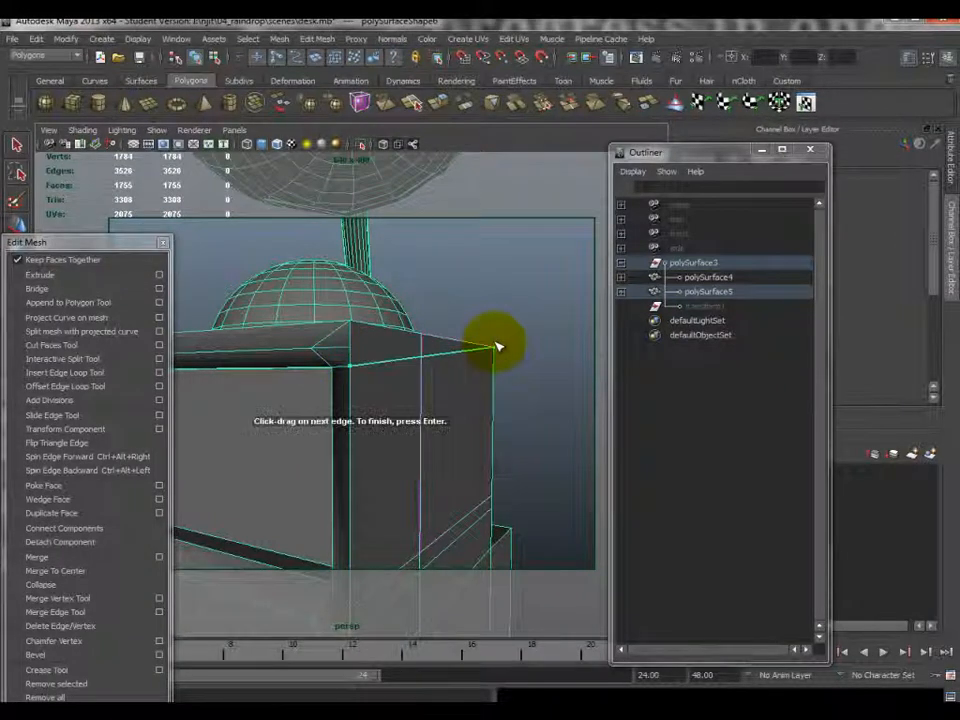
pyautogui.press('Return')
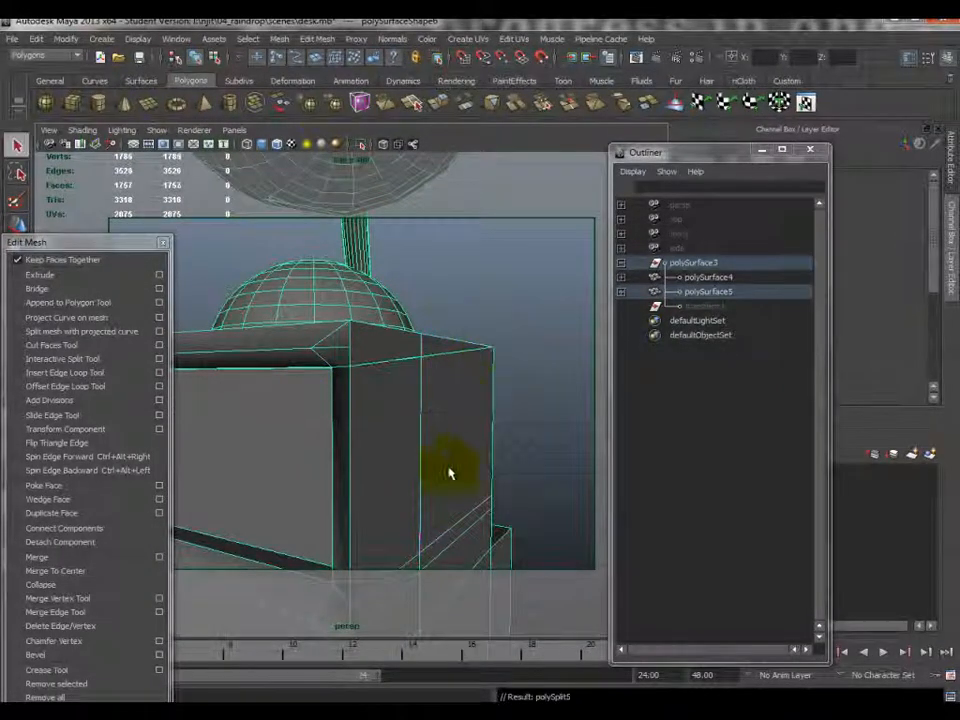
# - Delete the redundant vertical edge loop running through the middle of the tower's outer side
pyautogui.moveTo(420, 398); pyautogui.dragTo(420, 353, button='right')
pyautogui.doubleClick(421, 376)
pyautogui.scroll(-5, 422, 376)
pyautogui.keyDown('alt'); pyautogui.moveTo(422, 378); pyautogui.dragTo(310, 449); pyautogui.keyUp('alt')
pyautogui.click(76, 626)
# - Check the narrow triangular face along the top of the tower's outer side and its corner vertex
pyautogui.keyDown('alt'); pyautogui.moveTo(536, 454); pyautogui.dragTo(326, 332); pyautogui.keyUp('alt')
pyautogui.moveTo(326, 332); pyautogui.dragTo(298, 350, button='right')
pyautogui.click(301, 349)
pyautogui.keyDown('alt'); pyautogui.moveTo(318, 368); pyautogui.dragTo(332, 382); pyautogui.keyUp('alt')
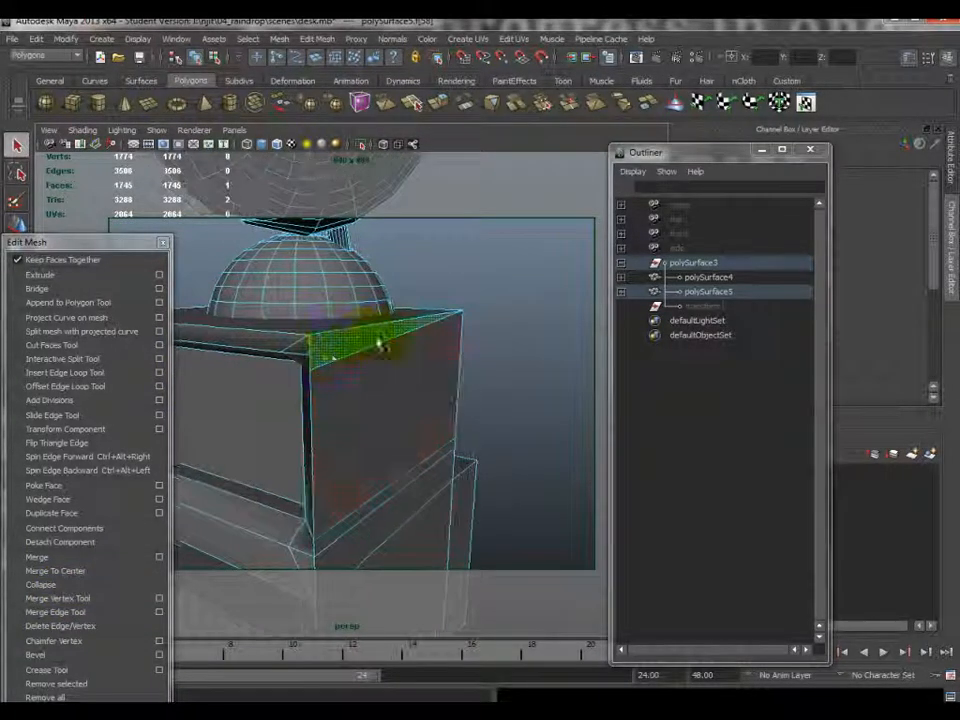
pyautogui.moveTo(306, 350); pyautogui.dragTo(272, 365, button='right')
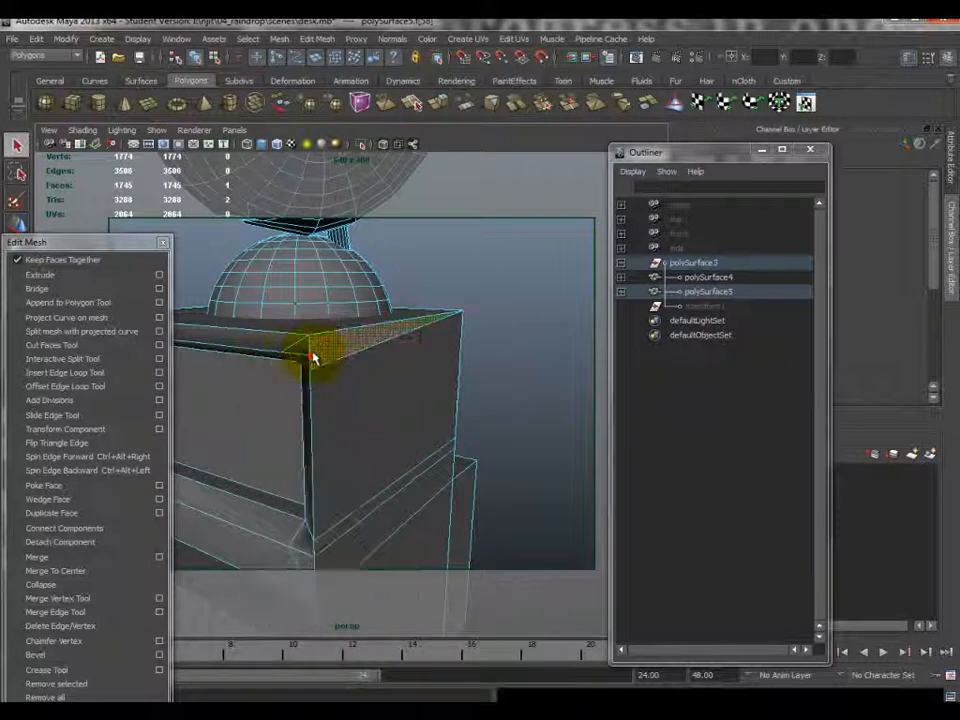
pyautogui.click(312, 357)
pyautogui.moveTo(366, 354)
pyautogui.mouseDown(button='right')
pyautogui.moveTo(375, 343)
pyautogui.moveTo(369, 364)
pyautogui.mouseUp(button='right')
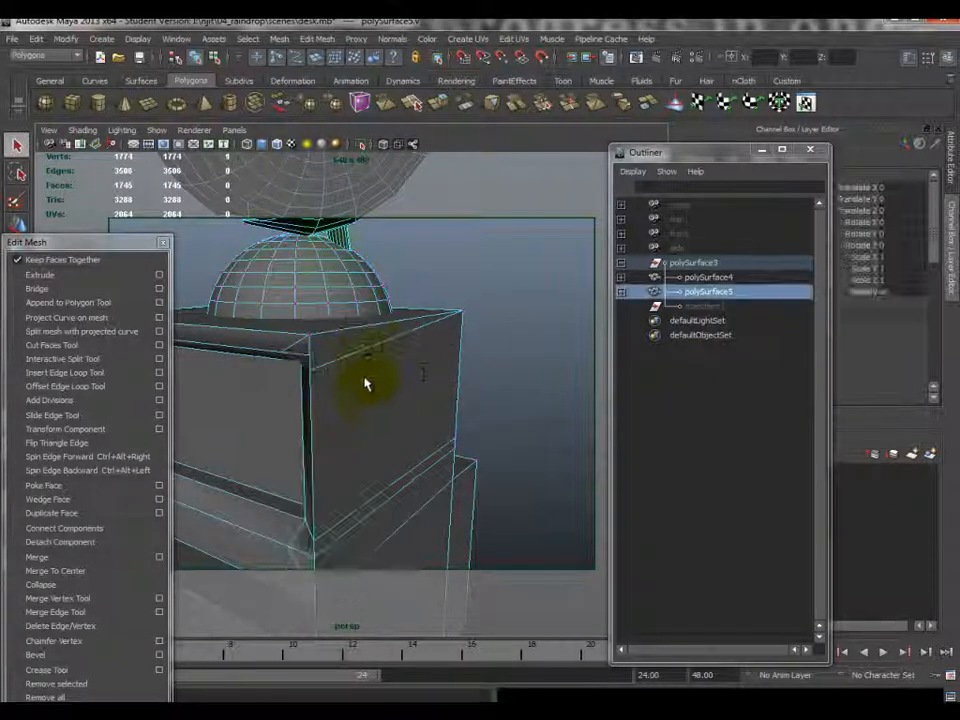
# - Delete the redundant horizontal edge loops running around the tower's foot just above the ledge
pyautogui.keyDown('alt'); pyautogui.moveTo(371, 401); pyautogui.dragTo(386, 361); pyautogui.keyUp('alt')
pyautogui.keyDown('alt'); pyautogui.moveTo(386, 361); pyautogui.dragTo(394, 347, button='middle'); pyautogui.keyUp('alt')
pyautogui.moveTo(395, 438); pyautogui.dragTo(394, 403, button='right')
pyautogui.click(394, 403)
pyautogui.doubleClick(394, 403)
pyautogui.moveTo(394, 405)
pyautogui.keyDown('alt'); pyautogui.mouseDown()
pyautogui.moveTo(403, 394)
pyautogui.moveTo(411, 403)
pyautogui.mouseUp(); pyautogui.keyUp('alt')
pyautogui.keyDown('alt'); pyautogui.moveTo(590, 411); pyautogui.dragTo(454, 409, button='middle'); pyautogui.keyUp('alt')
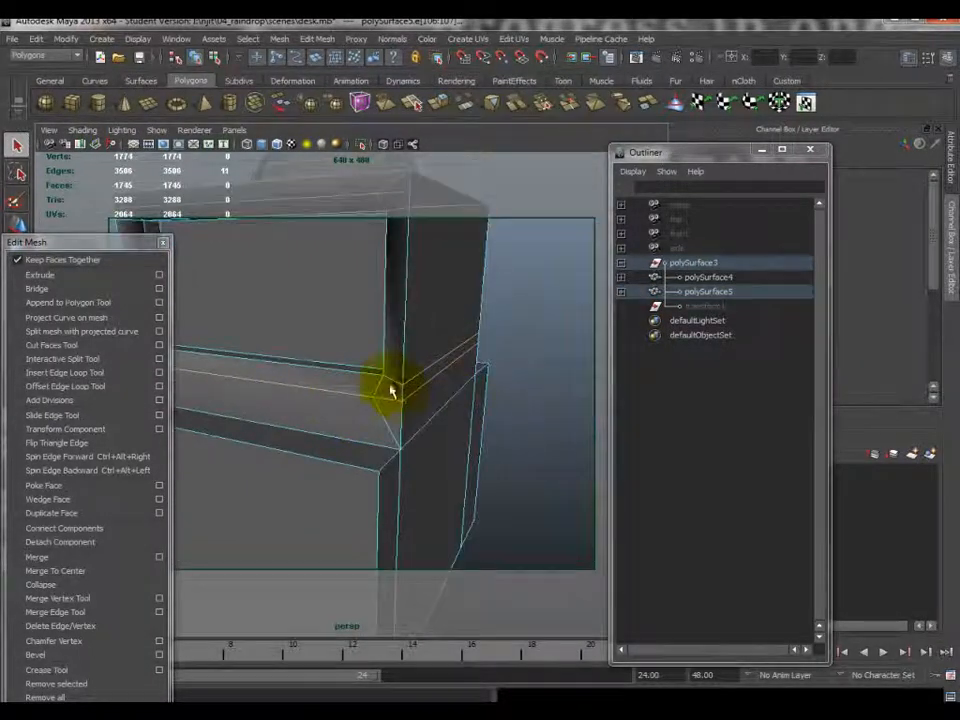
pyautogui.keyDown('alt'); pyautogui.moveTo(343, 400); pyautogui.dragTo(461, 444); pyautogui.keyUp('alt')
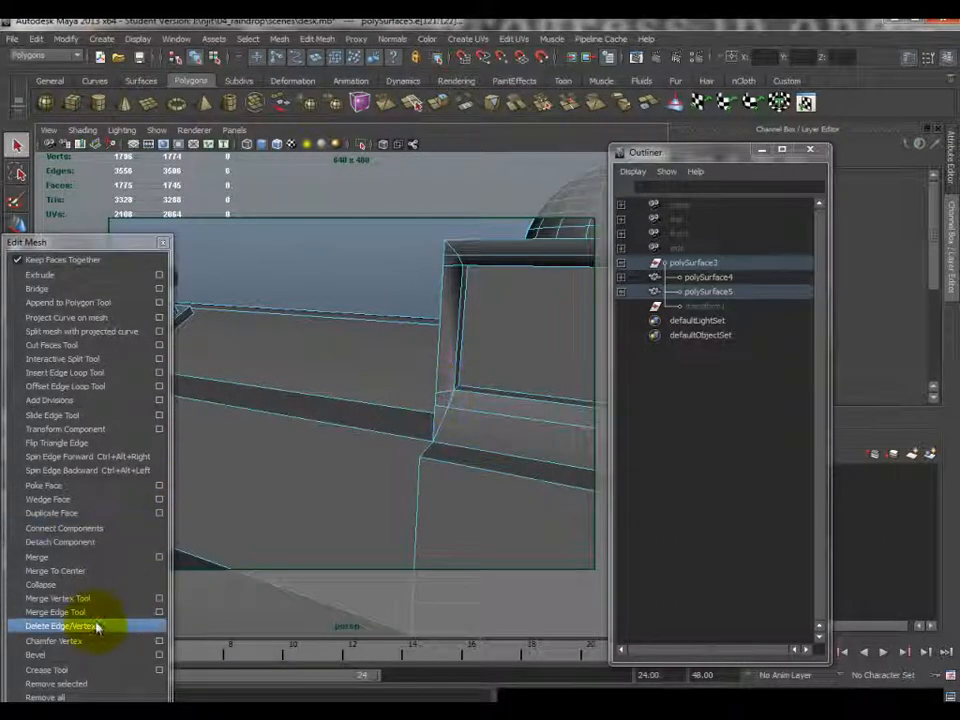
pyautogui.click(60, 625)
pyautogui.keyDown('alt'); pyautogui.moveTo(208, 564); pyautogui.dragTo(417, 449); pyautogui.keyUp('alt')
pyautogui.click(417, 449)
pyautogui.moveTo(417, 449); pyautogui.dragTo(434, 426, button='right')
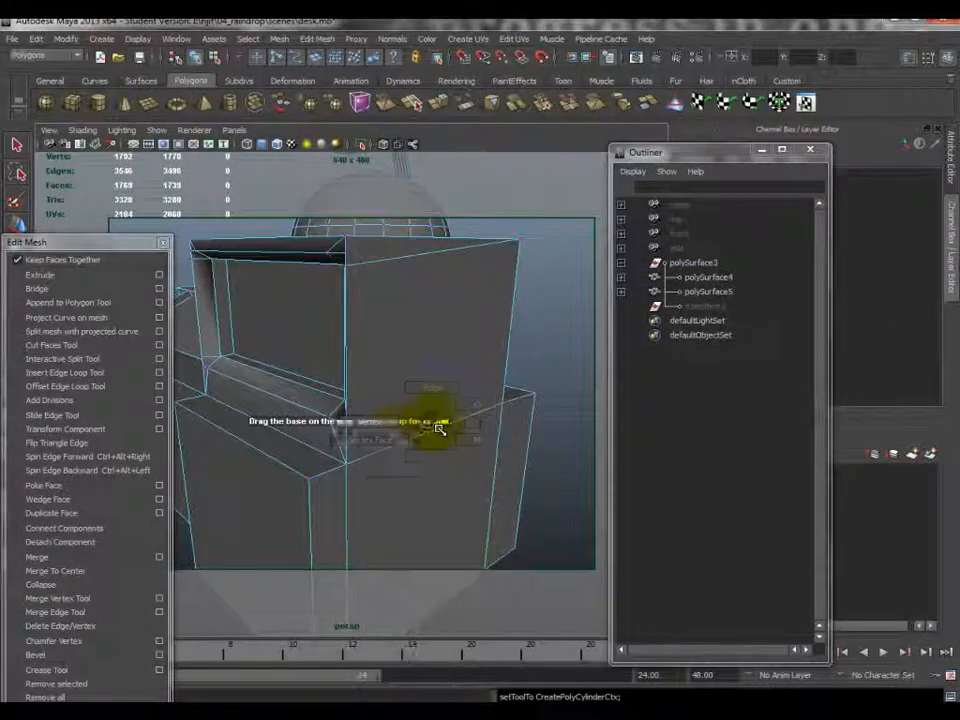
pyautogui.moveTo(396, 439); pyautogui.dragTo(435, 441)
pyautogui.keyDown('shift'); pyautogui.moveTo(435, 441); pyautogui.dragTo(372, 420, button='right'); pyautogui.keyUp('shift')
pyautogui.click(428, 432)
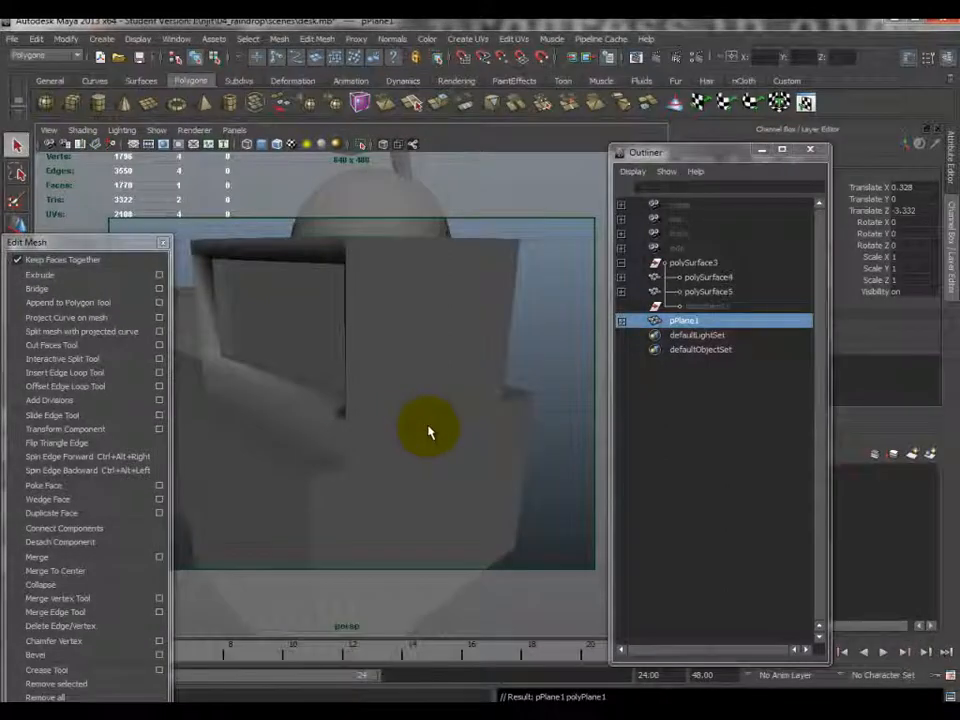
pyautogui.hotkey('ctrl', 'z')
# - Split the tower's outer side with an edge from the recess frame's lower corner to the far foot corner
pyautogui.click(420, 432)
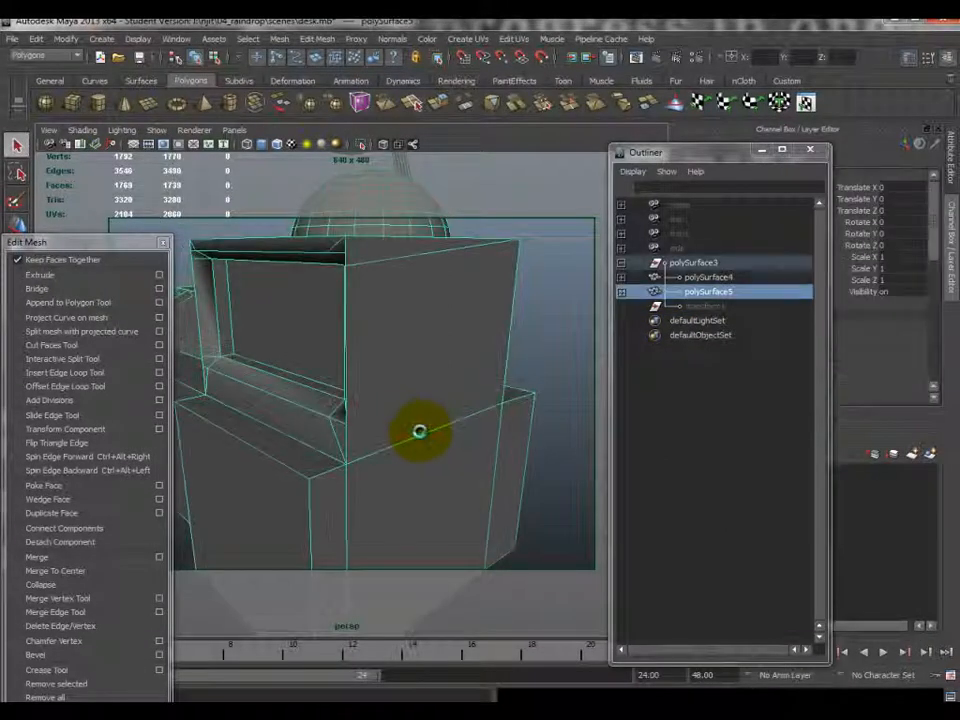
pyautogui.keyDown('shift'); pyautogui.moveTo(420, 436); pyautogui.dragTo(440, 443, button='right'); pyautogui.keyUp('shift')
pyautogui.keyDown('alt'); pyautogui.moveTo(358, 436); pyautogui.dragTo(402, 431); pyautogui.keyUp('alt')
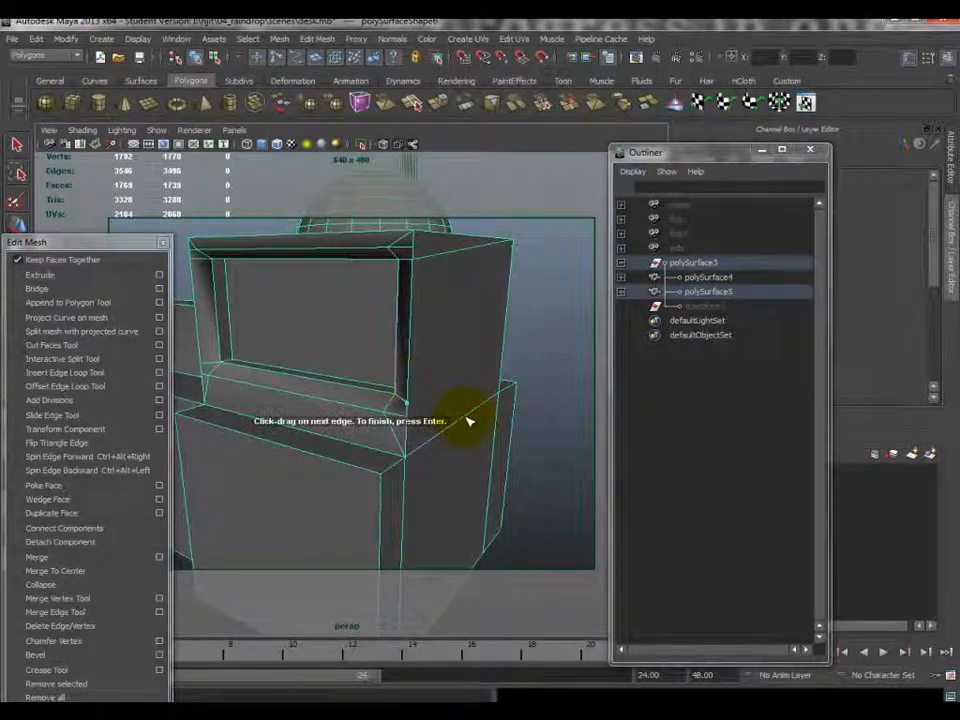
pyautogui.click(510, 393)
pyautogui.press('Return')
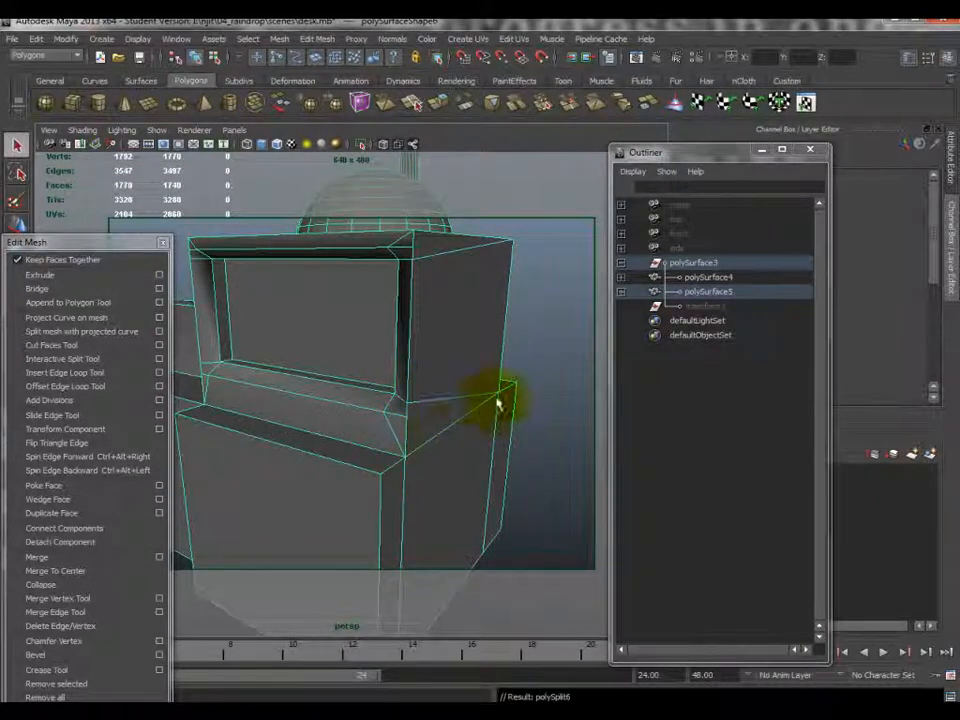
# - Split the tower's desk-facing side with an edge from the recess frame's upper corner to the opposite top corner
pyautogui.keyDown('alt'); pyautogui.moveTo(421, 410); pyautogui.dragTo(574, 369); pyautogui.keyUp('alt')
pyautogui.press('g')
pyautogui.keyDown('alt'); pyautogui.moveTo(440, 389); pyautogui.dragTo(275, 223); pyautogui.keyUp('alt')
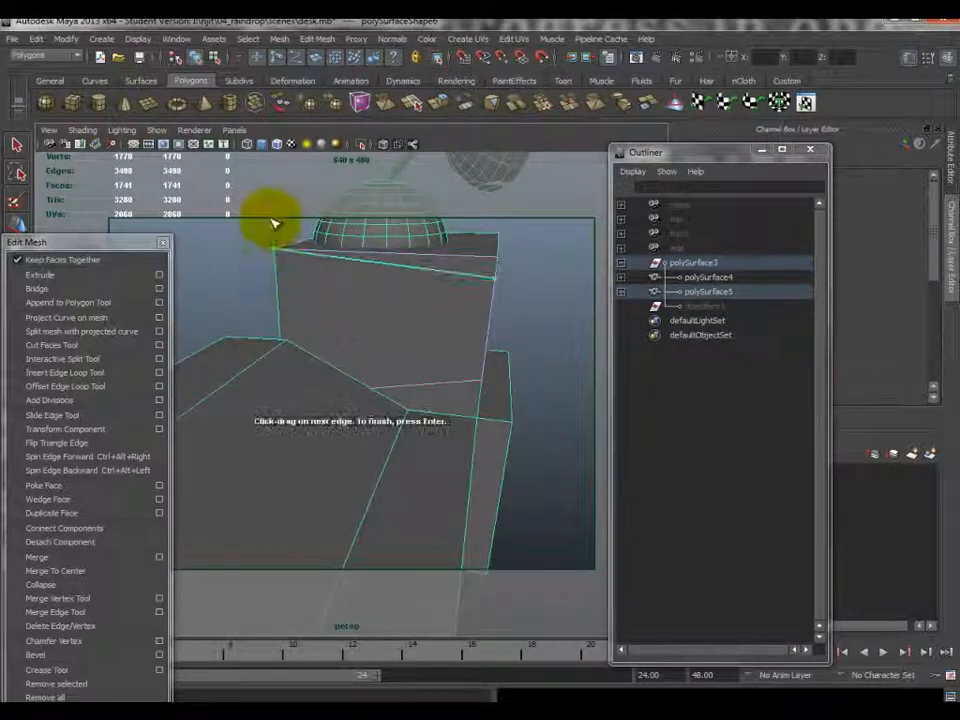
pyautogui.keyDown('alt'); pyautogui.moveTo(422, 317); pyautogui.dragTo(271, 262); pyautogui.keyUp('alt')
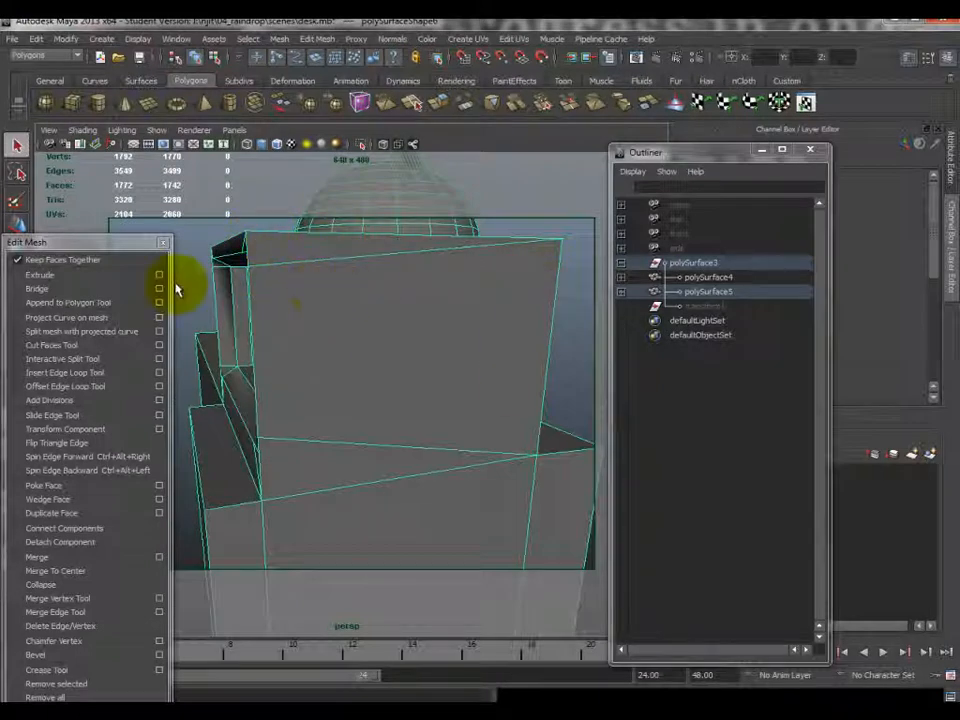
# - Split the desk's large end face with a diagonal edge from the vertex below the sloping top to the lower corner
pyautogui.keyDown('alt'); pyautogui.moveTo(375, 456); pyautogui.dragTo(387, 404); pyautogui.keyUp('alt')
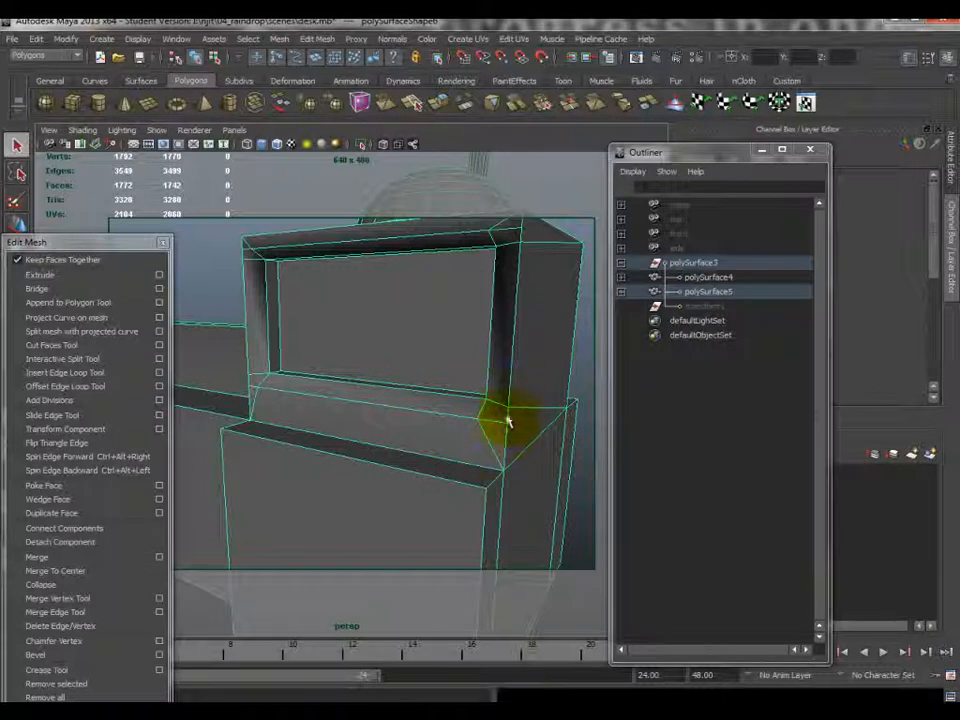
pyautogui.keyDown('alt'); pyautogui.moveTo(366, 382); pyautogui.dragTo(335, 434); pyautogui.keyUp('alt')
pyautogui.scroll(-4, 413, 396)
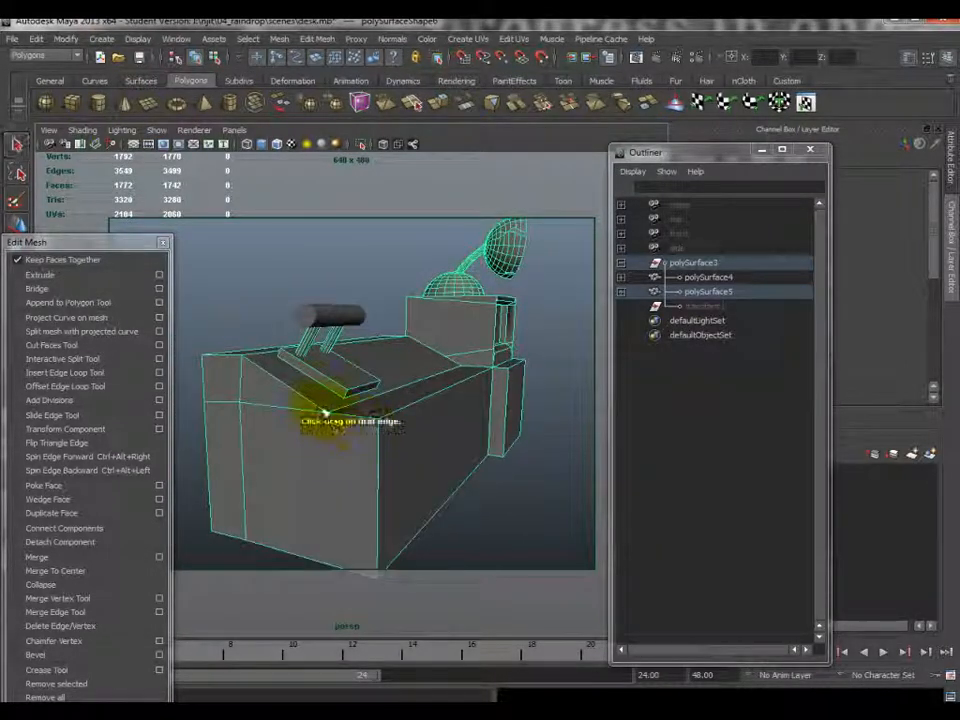
pyautogui.click(380, 485)
pyautogui.press('Return')
pyautogui.press('Return')
# - Split the small face at the tower's foot with an edge from the sloping desktop's corner to the recess frame's lower corner
pyautogui.keyDown('alt'); pyautogui.moveTo(514, 420); pyautogui.dragTo(463, 458); pyautogui.keyUp('alt')
pyautogui.scroll(5, 410, 437)
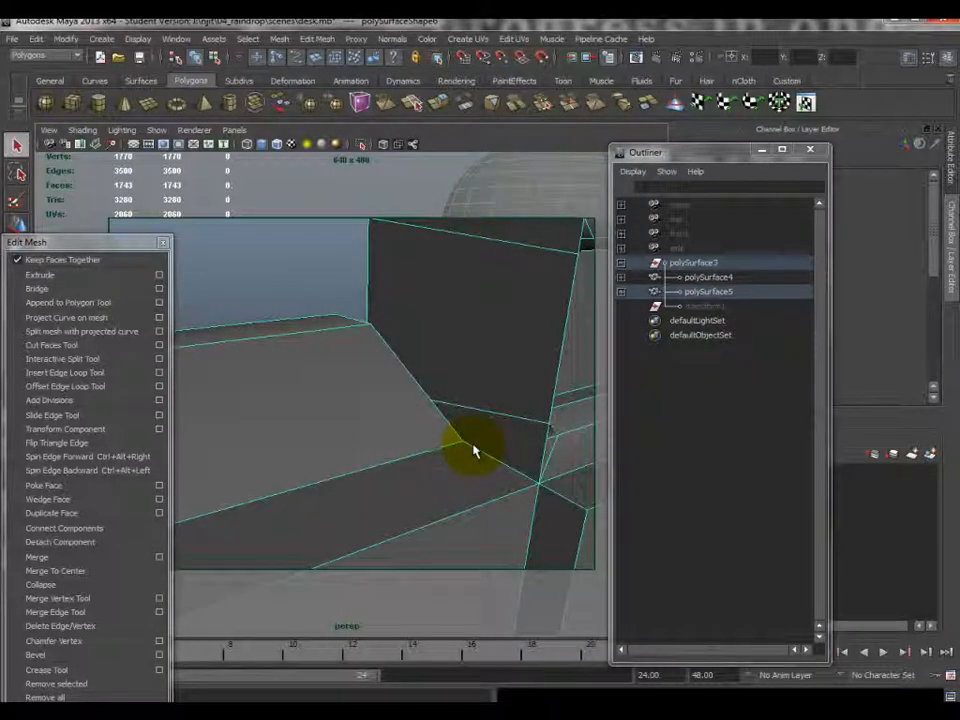
pyautogui.press('g')
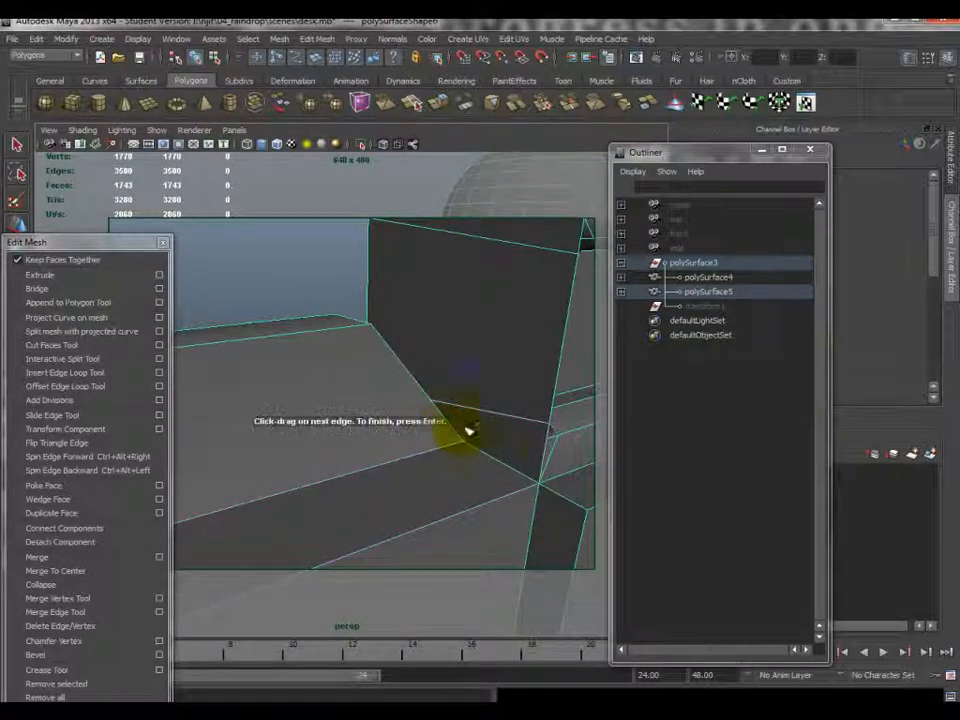
pyautogui.click(551, 426)
pyautogui.press('Return')
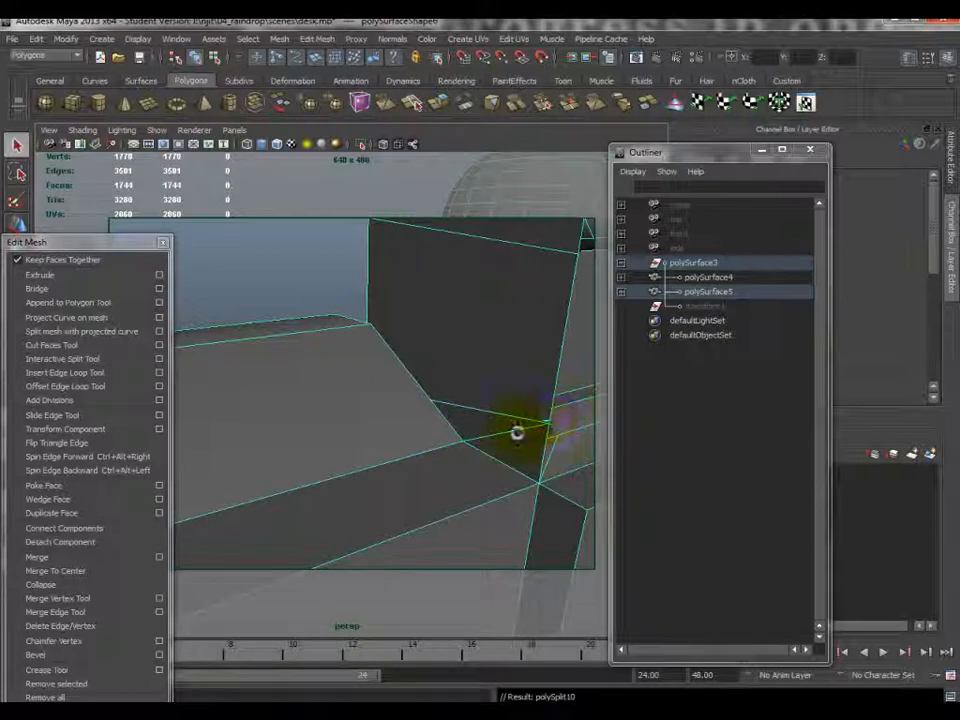
# - Select all faces of one dome shell on top of the tower and delete this duplicate
pyautogui.scroll(-5, 557, 437)
pyautogui.keyDown('alt'); pyautogui.moveTo(559, 439); pyautogui.dragTo(272, 425); pyautogui.keyUp('alt')
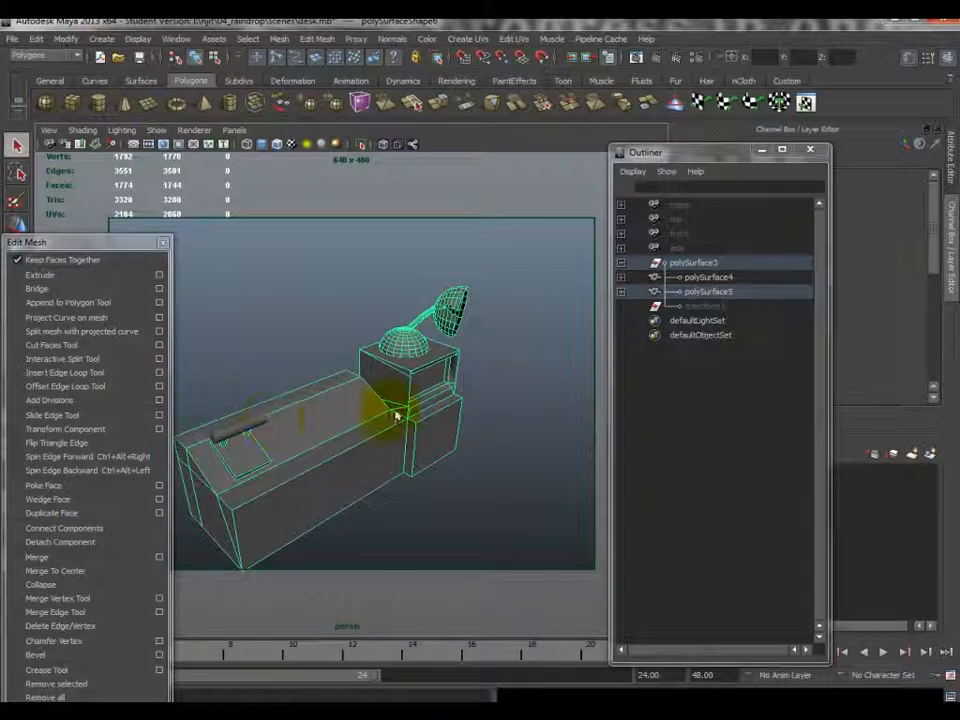
pyautogui.scroll(3, 432, 298)
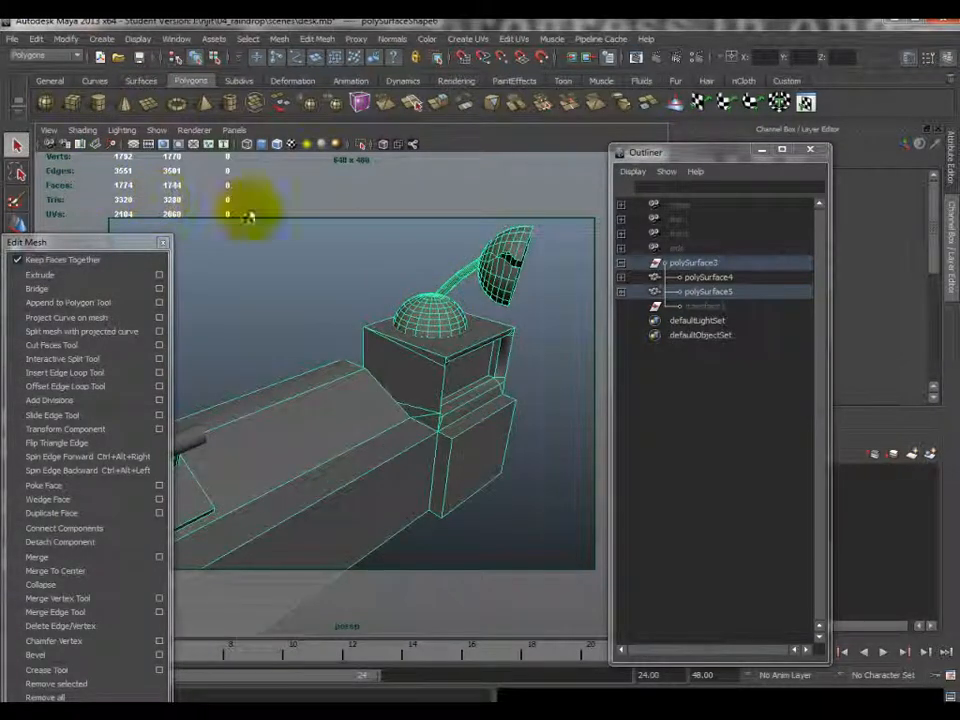
pyautogui.keyDown('alt'); pyautogui.moveTo(490, 284); pyautogui.dragTo(448, 336, button='middle'); pyautogui.keyUp('alt')
pyautogui.scroll(5, 450, 341)
pyautogui.keyDown('alt'); pyautogui.moveTo(430, 293); pyautogui.dragTo(446, 306); pyautogui.keyUp('alt')
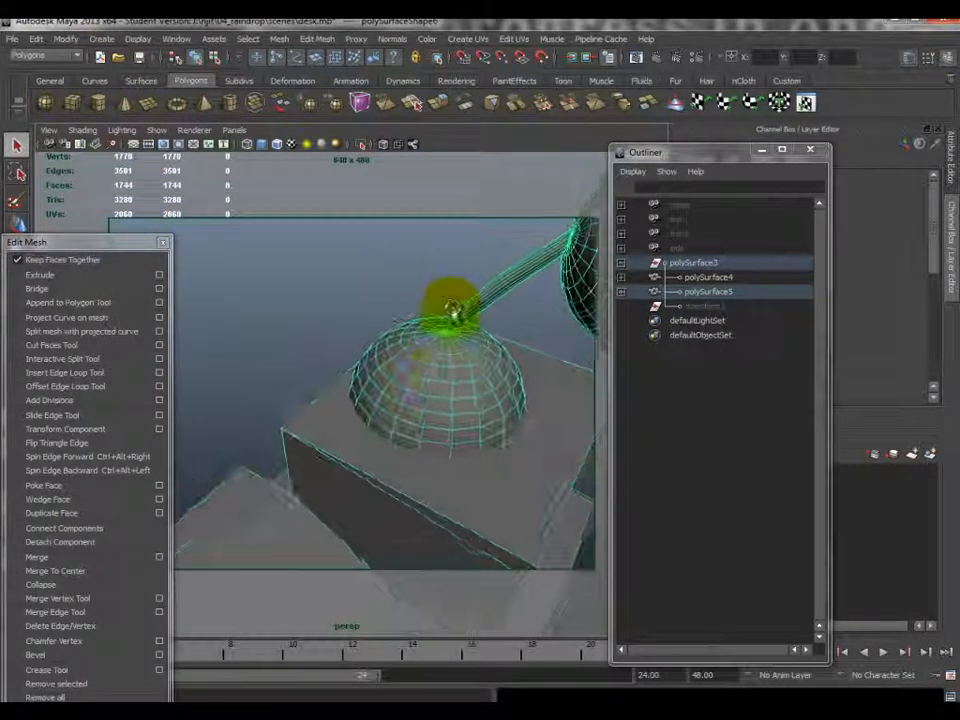
pyautogui.rightClick(432, 382)
pyautogui.click(437, 415)
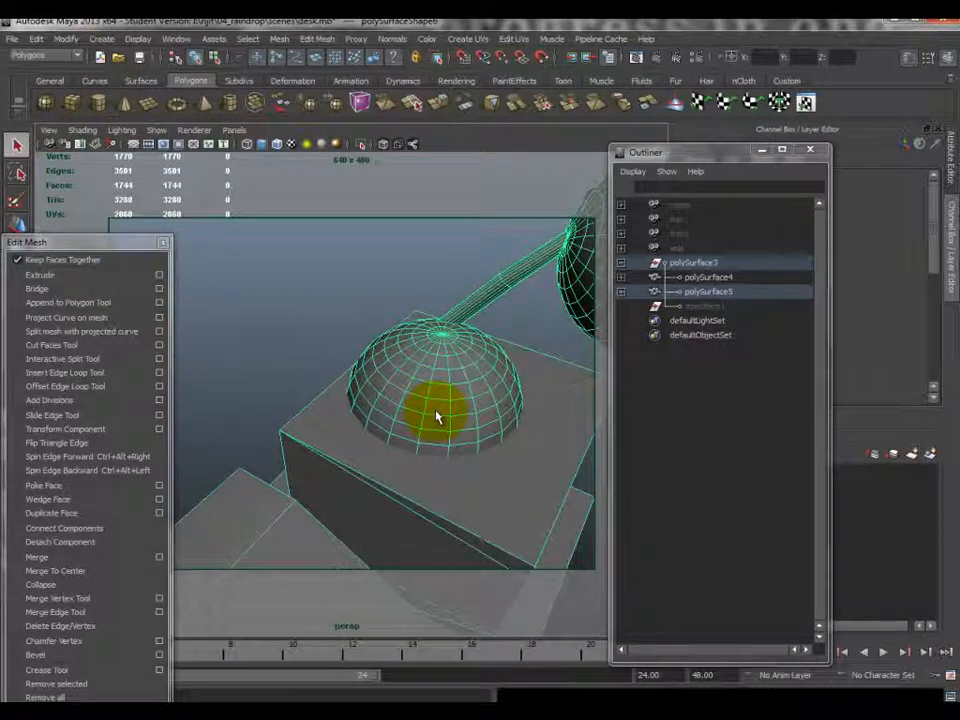
pyautogui.keyDown('alt'); pyautogui.moveTo(437, 410); pyautogui.dragTo(265, 336); pyautogui.keyUp('alt')
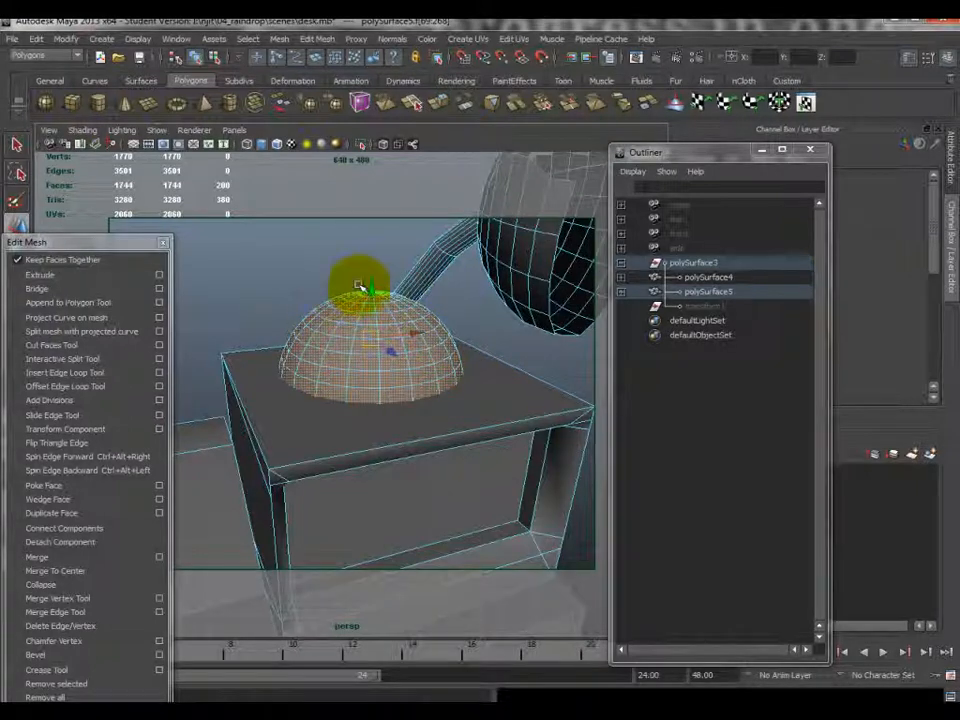
pyautogui.moveTo(368, 278)
pyautogui.mouseDown()
pyautogui.moveTo(381, 160)
pyautogui.moveTo(376, 263)
pyautogui.moveTo(359, 261)
pyautogui.moveTo(366, 298)
pyautogui.mouseUp()
pyautogui.hotkey('ctrl', 'z')
pyautogui.press('Delete')
# - Delete the remaining stacked duplicate dome shells one after another, undoing the final deletion to keep a single dome
pyautogui.doubleClick(378, 388)
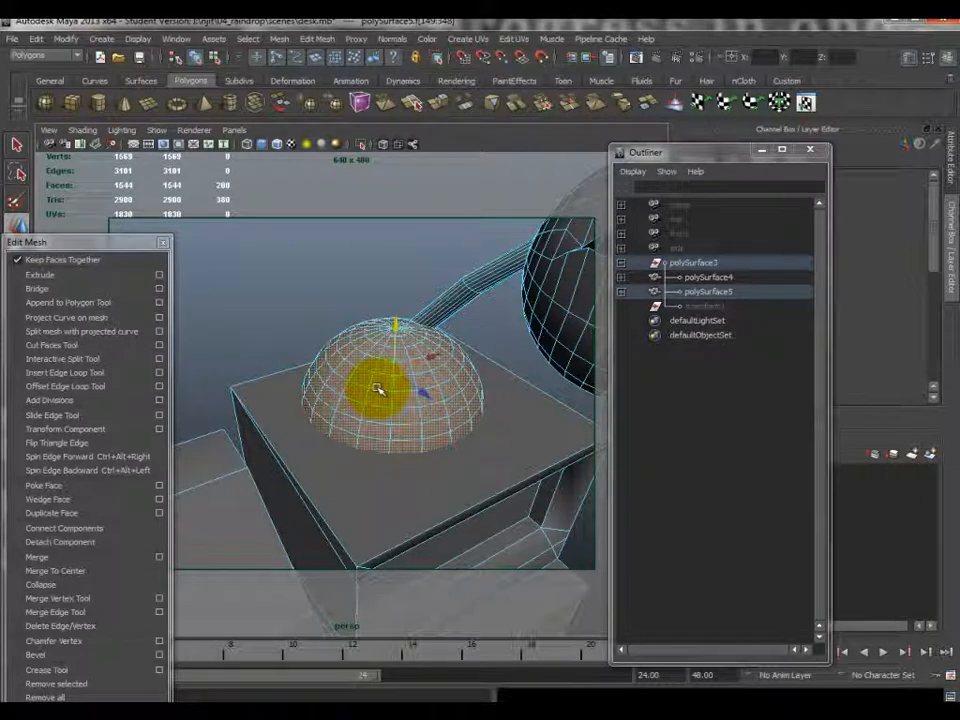
pyautogui.press('Delete')
pyautogui.doubleClick(386, 390)
pyautogui.press('Delete')
pyautogui.doubleClick(392, 386)
pyautogui.press('Delete')
pyautogui.doubleClick(392, 386)
pyautogui.press('Delete')
pyautogui.doubleClick(391, 385)
pyautogui.press('Delete')
pyautogui.doubleClick(390, 385)
pyautogui.press('Delete')
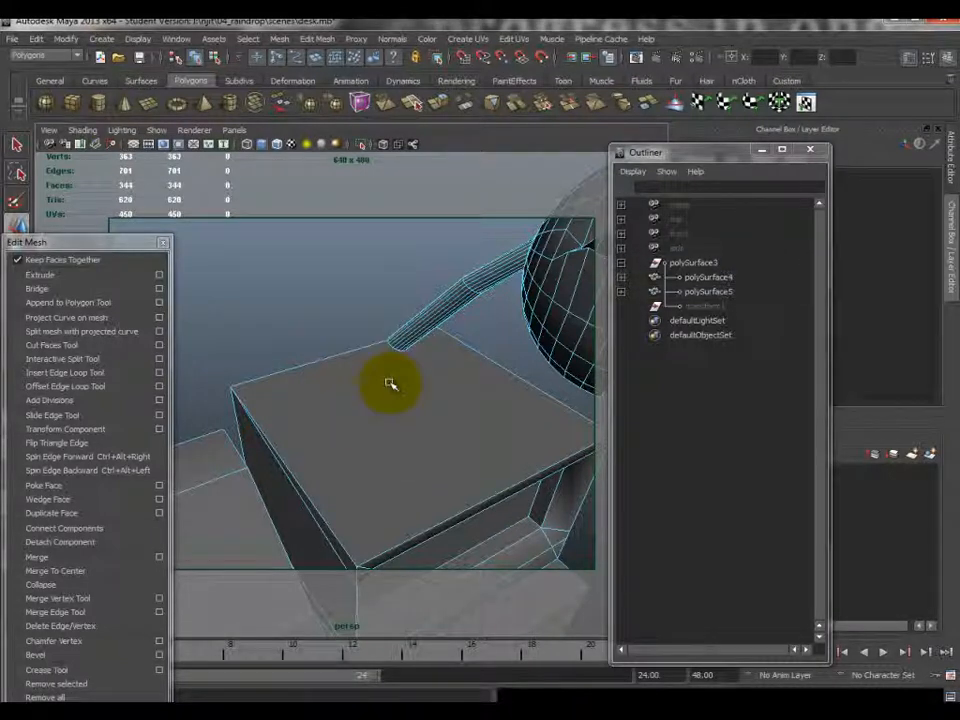
pyautogui.hotkey('ctrl', 'z')
pyautogui.moveTo(371, 401)
pyautogui.mouseDown(button='right')
pyautogui.moveTo(386, 381)
pyautogui.moveTo(360, 396)
pyautogui.mouseUp(button='right')
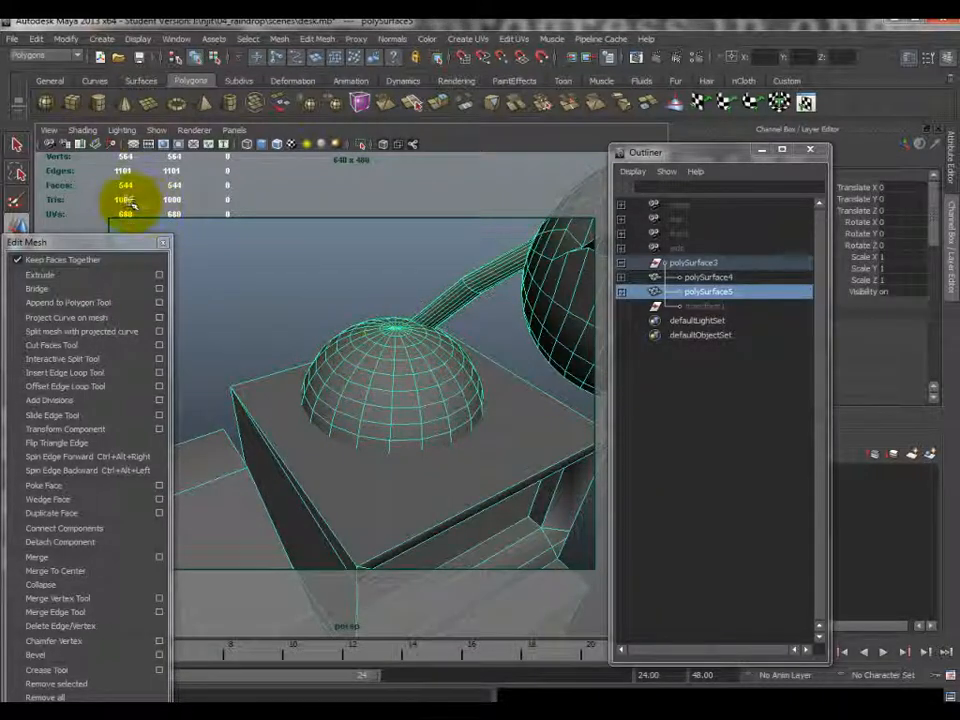
# - Select every second horizontal edge loop of the dome and delete these loops with their vertices
pyautogui.keyDown('alt'); pyautogui.moveTo(364, 336); pyautogui.dragTo(381, 398); pyautogui.keyUp('alt')
pyautogui.moveTo(381, 398); pyautogui.dragTo(378, 432, button='right')
pyautogui.click(385, 449)
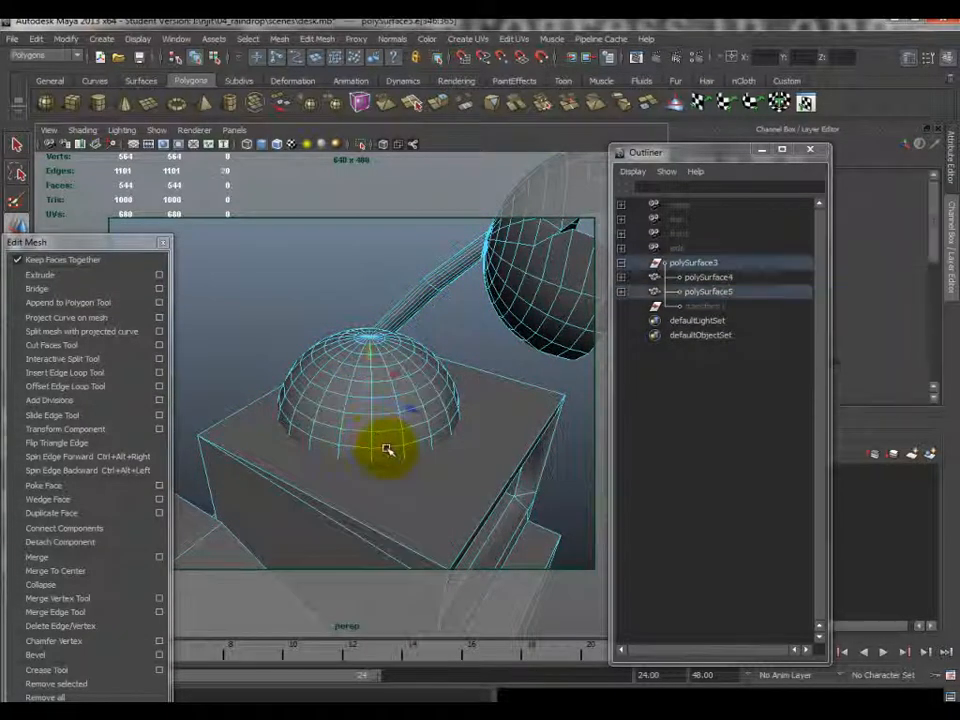
pyautogui.keyDown('shift'); pyautogui.doubleClick(383, 391); pyautogui.keyUp('shift')
pyautogui.keyDown('alt'); pyautogui.moveTo(377, 360); pyautogui.dragTo(379, 394); pyautogui.keyUp('alt')
pyautogui.scroll(5, 379, 394)
pyautogui.keyDown('shift'); pyautogui.doubleClick(379, 394); pyautogui.keyUp('shift')
pyautogui.scroll(-5, 379, 394)
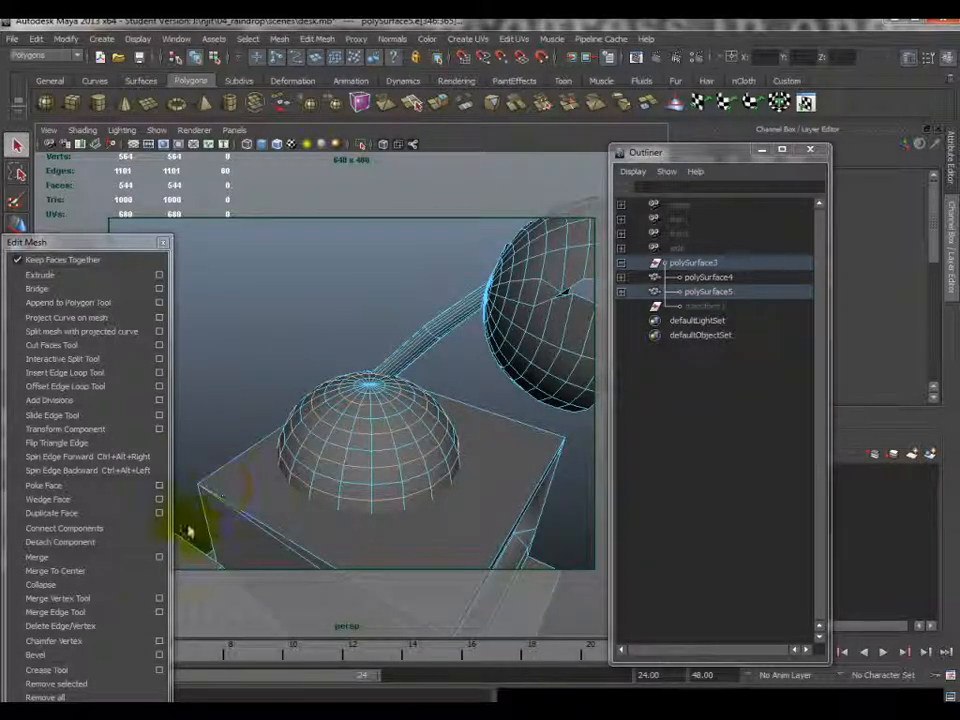
pyautogui.click(103, 625)
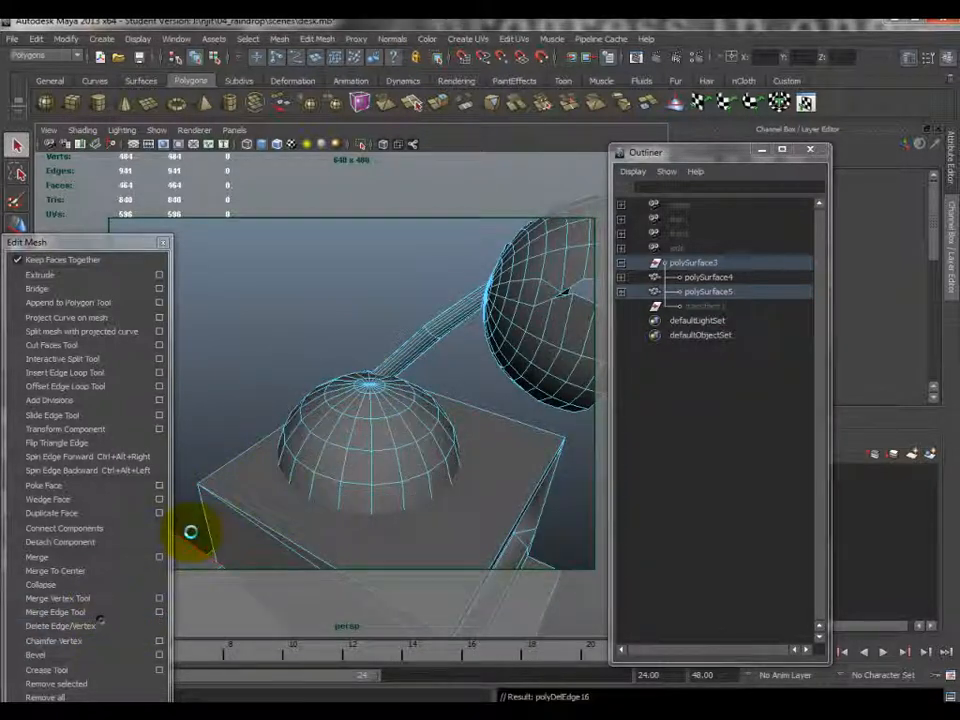
# - Select every second vertical edge loop of the dome, delete them with their vertices and preview the mesh smoothed
pyautogui.doubleClick(397, 459)
pyautogui.keyDown('shift'); pyautogui.doubleClick(298, 452); pyautogui.keyUp('shift')
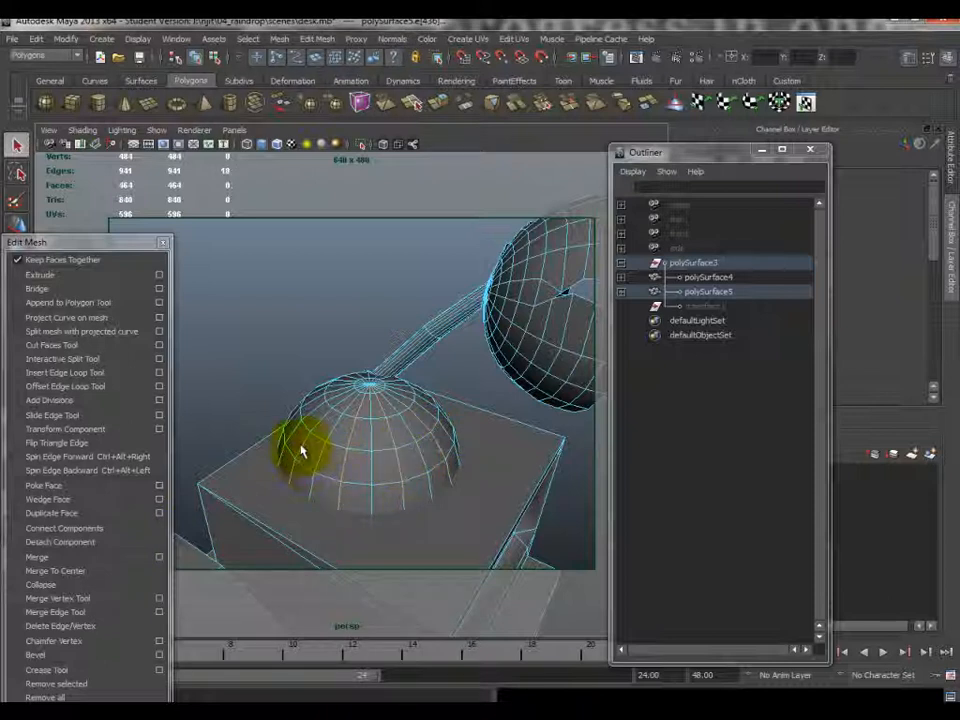
pyautogui.keyDown('alt'); pyautogui.moveTo(300, 452); pyautogui.dragTo(407, 390); pyautogui.keyUp('alt')
pyautogui.keyDown('shift'); pyautogui.doubleClick(402, 473); pyautogui.keyUp('shift')
pyautogui.keyDown('shift'); pyautogui.doubleClick(371, 434); pyautogui.keyUp('shift')
pyautogui.keyDown('shift'); pyautogui.doubleClick(425, 375); pyautogui.keyUp('shift')
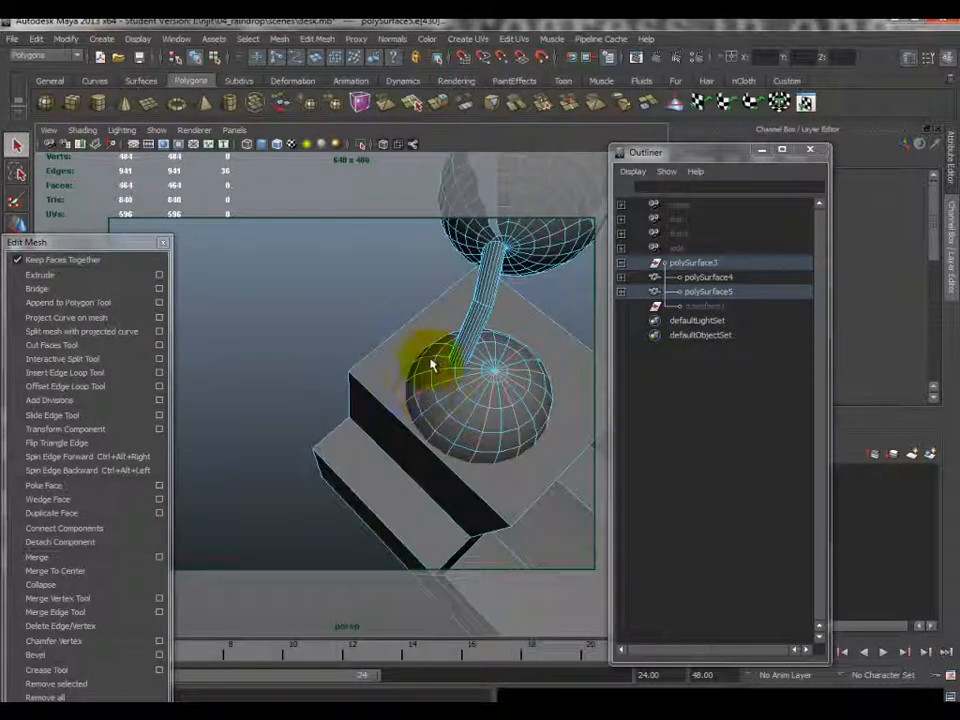
pyautogui.keyDown('alt'); pyautogui.moveTo(454, 366); pyautogui.dragTo(474, 412); pyautogui.keyUp('alt')
pyautogui.keyDown('shift'); pyautogui.doubleClick(474, 412); pyautogui.keyUp('shift')
pyautogui.keyDown('shift'); pyautogui.doubleClick(485, 408); pyautogui.keyUp('shift')
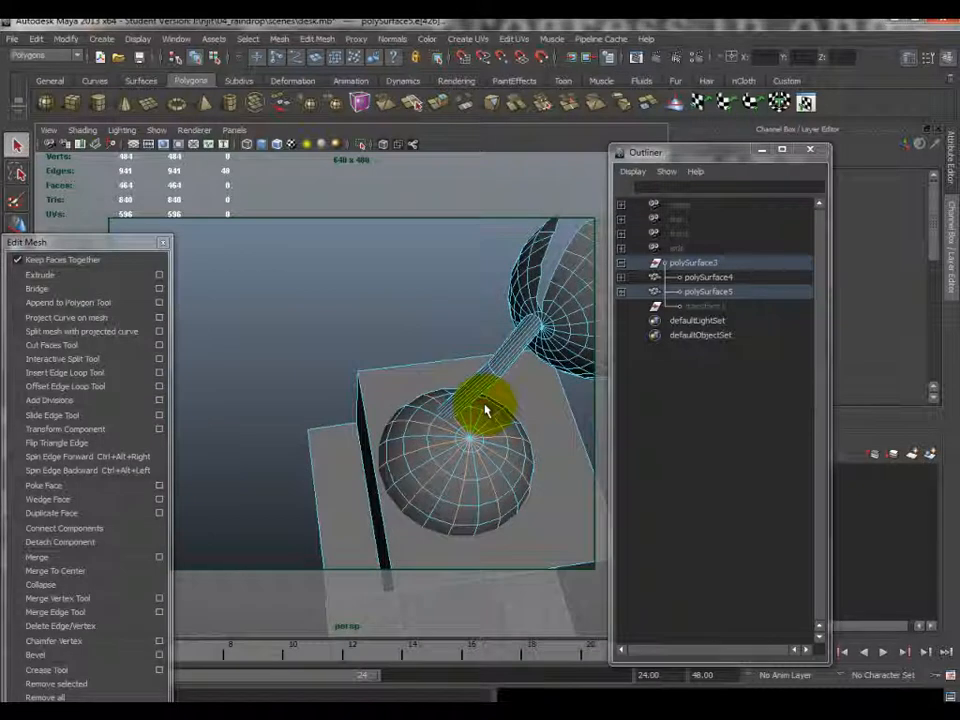
pyautogui.click(79, 627)
pyautogui.keyDown('alt'); pyautogui.moveTo(450, 493); pyautogui.dragTo(399, 441); pyautogui.keyUp('alt')
pyautogui.press('F8')
pyautogui.press('3')
pyautogui.click(242, 318)
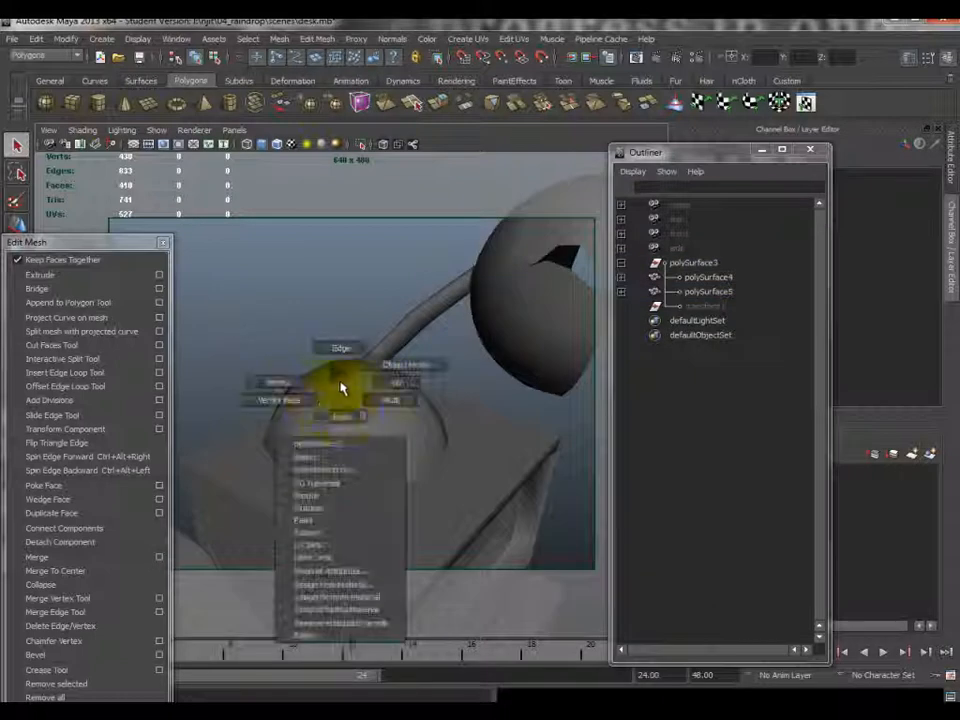
# - Turn off the smooth preview, select all faces of the dome and apply Harden Edge to their normals
pyautogui.click(342, 388)
pyautogui.press('1')
pyautogui.keyDown('alt'); pyautogui.moveTo(347, 414); pyautogui.dragTo(301, 307); pyautogui.keyUp('alt')
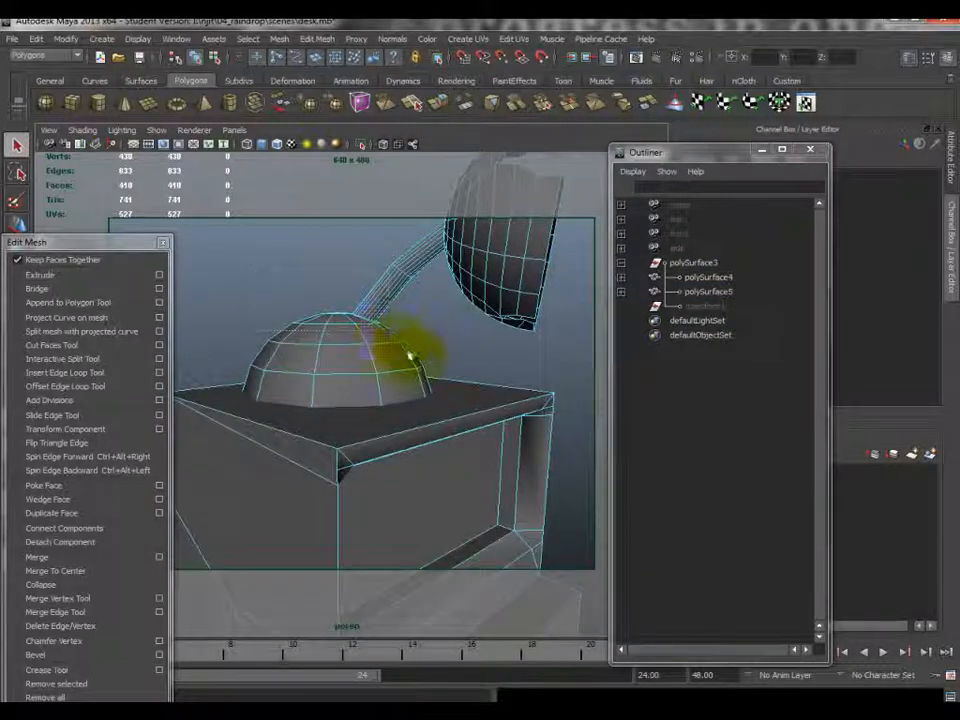
pyautogui.moveTo(412, 357); pyautogui.dragTo(416, 362)
pyautogui.click(345, 343)
pyautogui.doubleClick(344, 360)
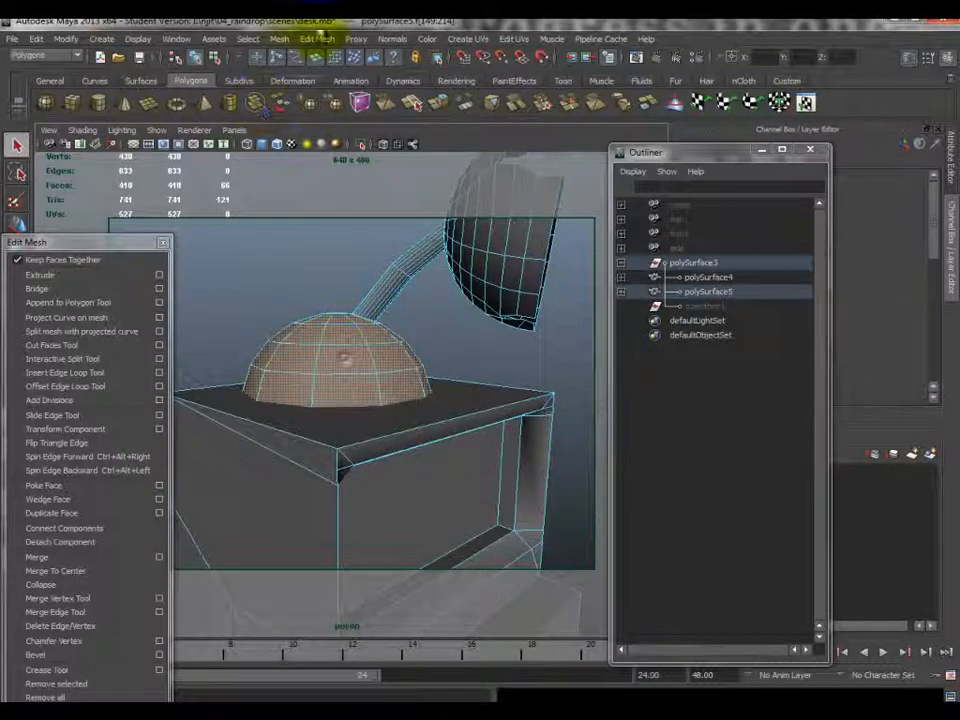
pyautogui.click(392, 38)
pyautogui.click(400, 186)
# - Examine the dome's shading and the lamp arm's end inside the dome, temporarily switching on X-ray display
pyautogui.keyDown('alt'); pyautogui.moveTo(283, 343); pyautogui.dragTo(452, 398, button='right'); pyautogui.keyUp('alt')
pyautogui.click(343, 375)
pyautogui.keyDown('alt'); pyautogui.moveTo(343, 375); pyautogui.dragTo(332, 401); pyautogui.keyUp('alt')
pyautogui.scroll(-8, 301, 386)
pyautogui.scroll(4, 333, 390)
pyautogui.scroll(6, 332, 388)
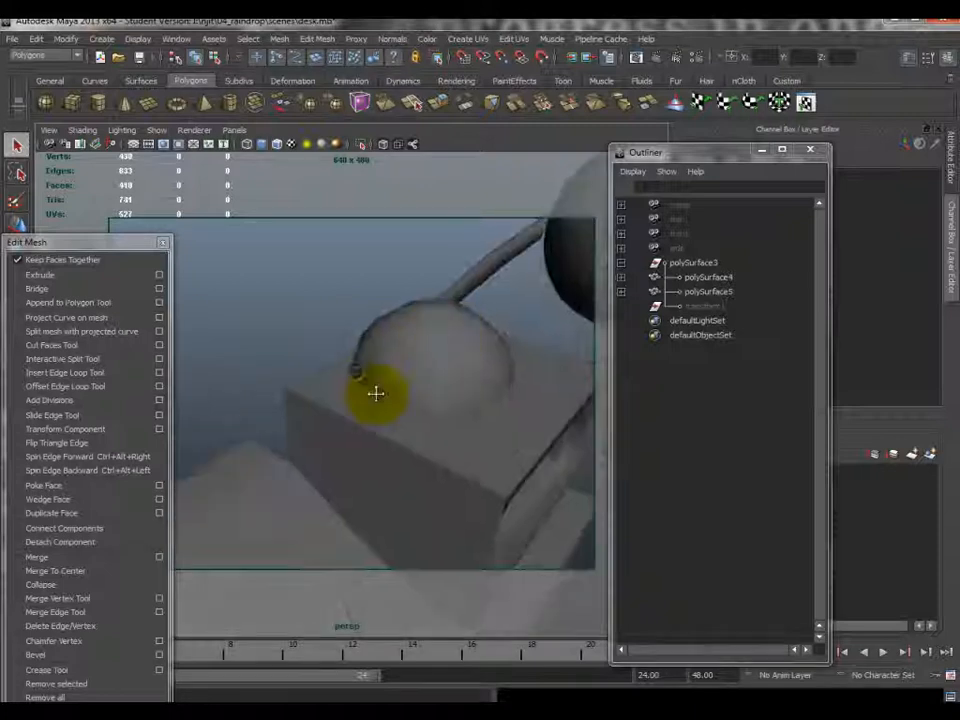
pyautogui.click(404, 340)
pyautogui.keyDown('alt'); pyautogui.moveTo(424, 354); pyautogui.dragTo(373, 360); pyautogui.keyUp('alt')
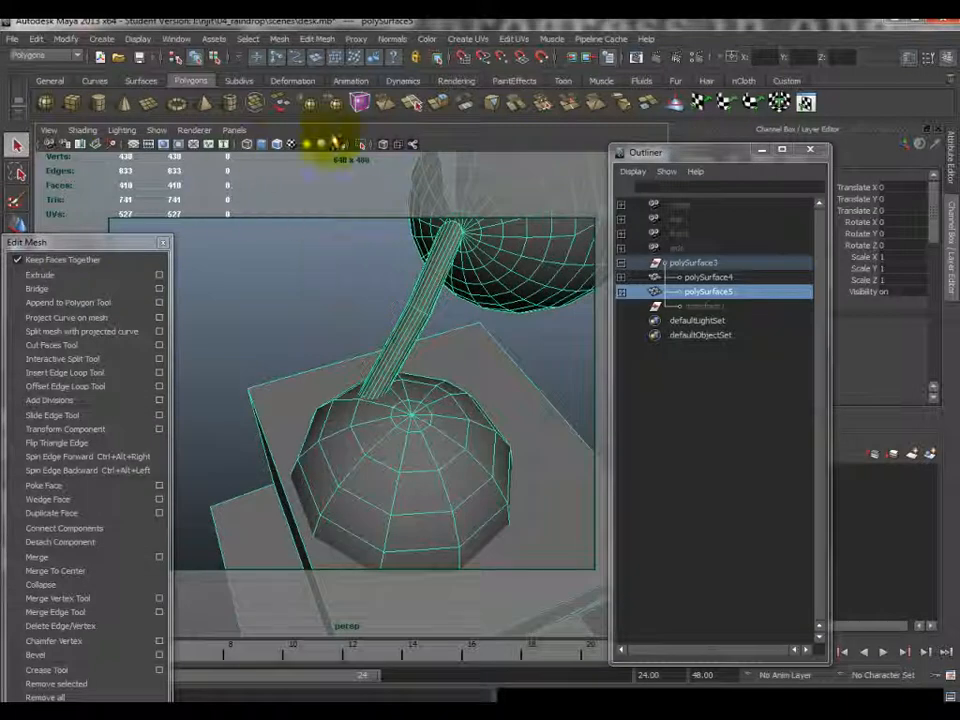
pyautogui.click(381, 146)
pyautogui.keyDown('alt'); pyautogui.moveTo(424, 536); pyautogui.dragTo(450, 469); pyautogui.keyUp('alt')
pyautogui.scroll(5, 452, 461)
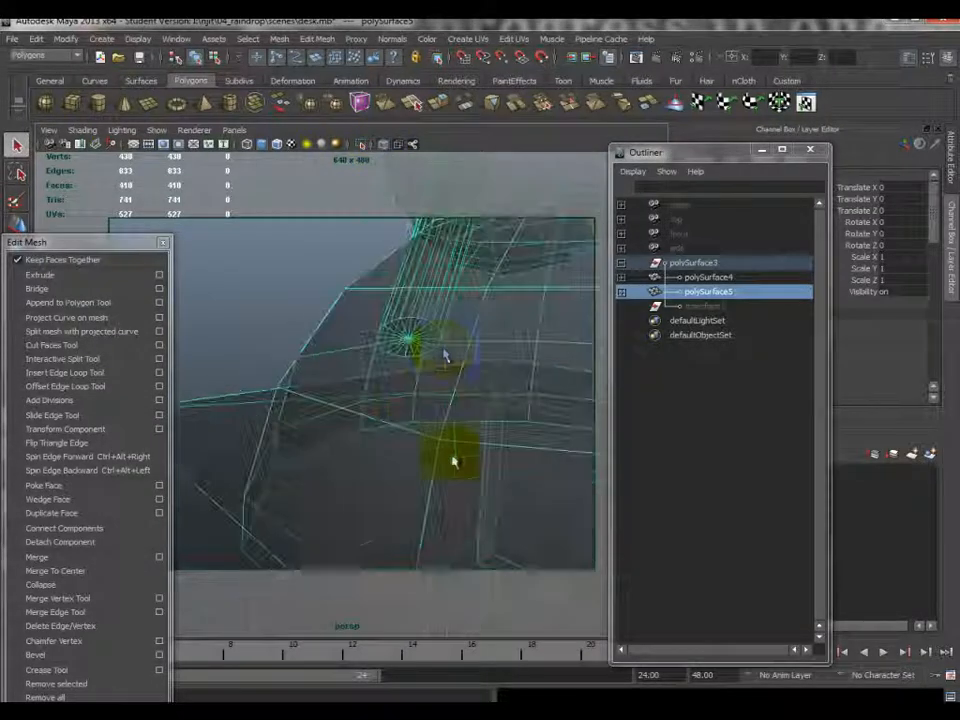
pyautogui.scroll(-6, 407, 332)
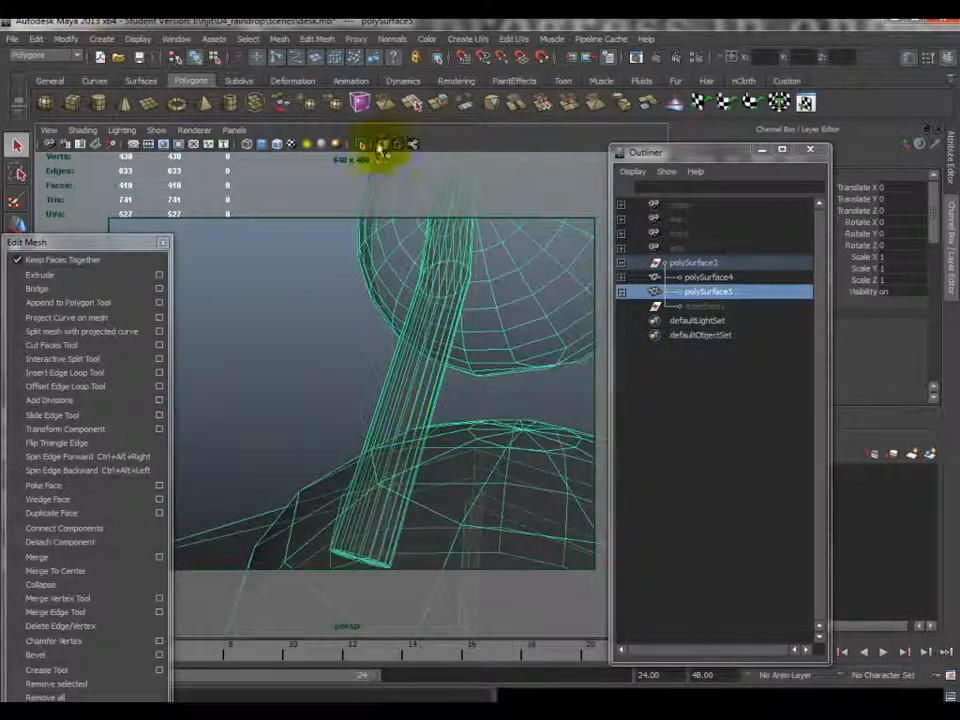
pyautogui.click(381, 146)
# - Select every second lengthwise edge loop around the lamp arm and delete these loops with their vertices
pyautogui.keyDown('alt'); pyautogui.moveTo(398, 232); pyautogui.dragTo(440, 385); pyautogui.keyUp('alt')
pyautogui.rightClick(445, 393)
pyautogui.click(440, 352)
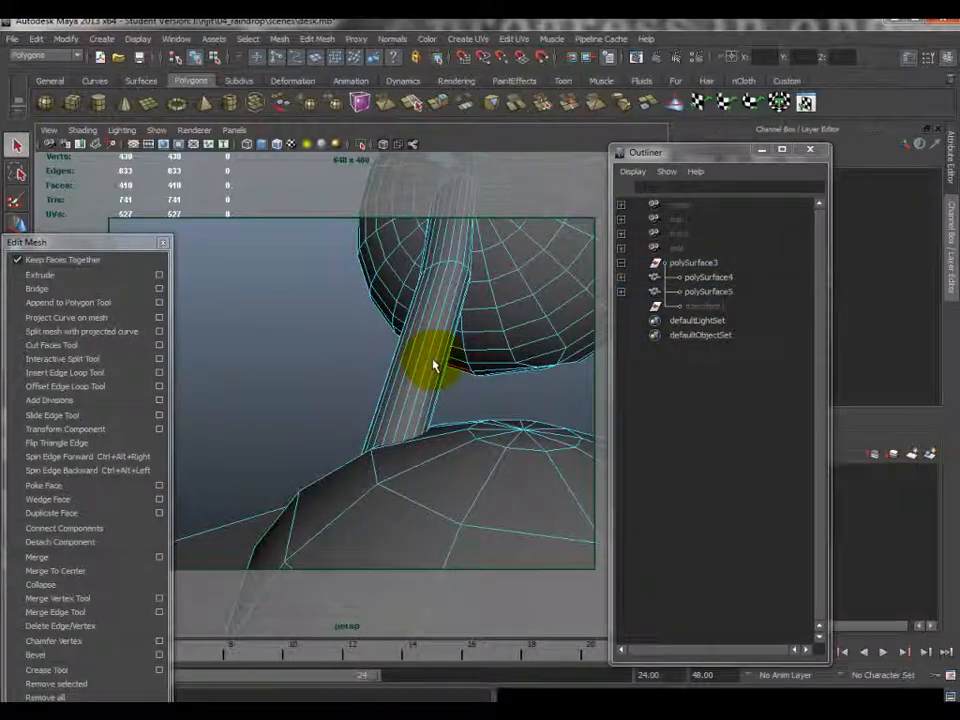
pyautogui.click(427, 365)
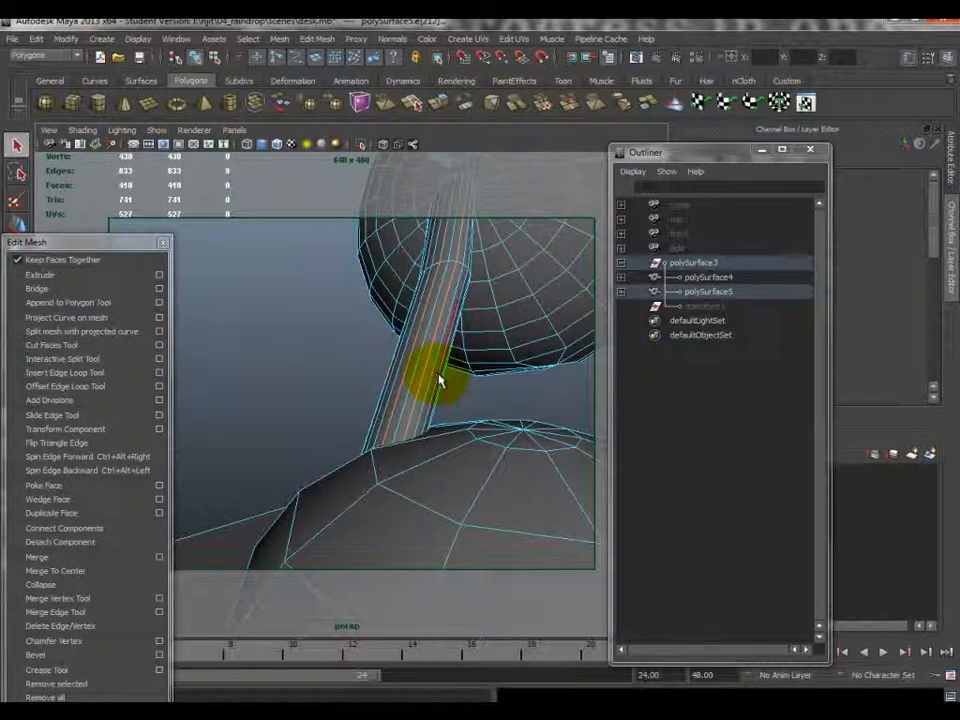
pyautogui.keyDown('alt'); pyautogui.moveTo(440, 380); pyautogui.dragTo(347, 400); pyautogui.keyUp('alt')
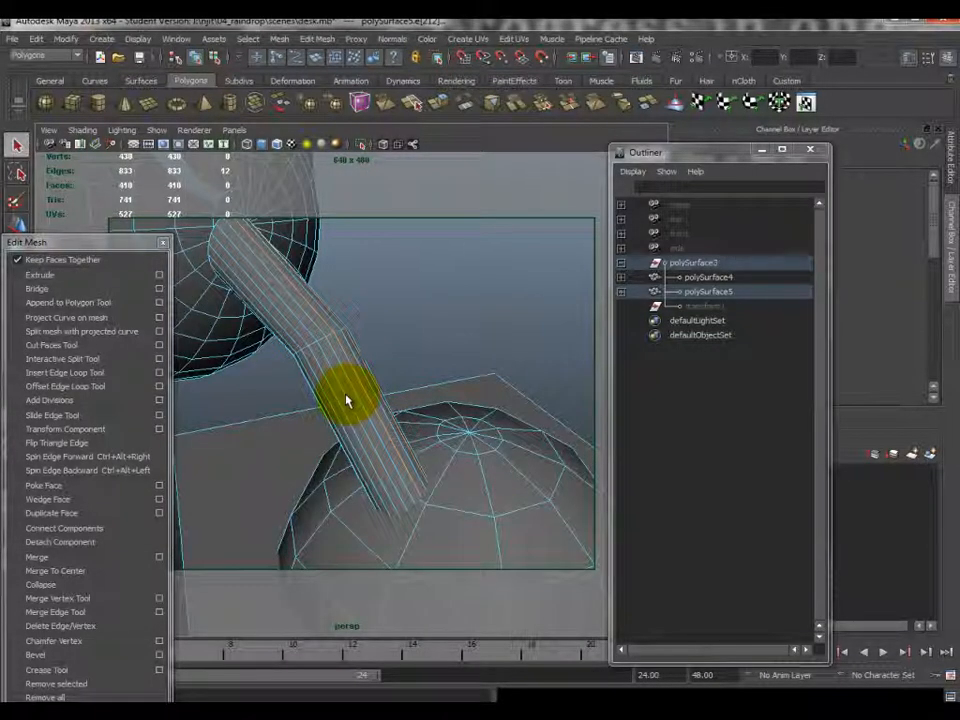
pyautogui.click(332, 412)
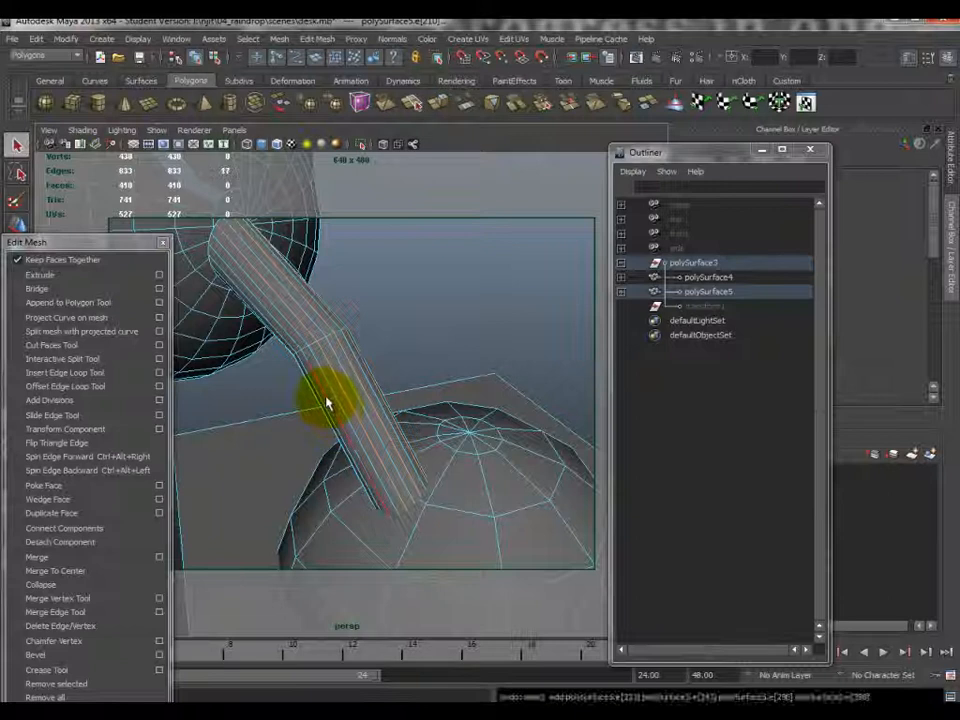
pyautogui.keyDown('alt'); pyautogui.moveTo(326, 399); pyautogui.dragTo(342, 380); pyautogui.keyUp('alt')
pyautogui.keyDown('shift'); pyautogui.click(304, 386); pyautogui.keyUp('shift')
pyautogui.keyDown('shift'); pyautogui.click(299, 334); pyautogui.keyUp('shift')
pyautogui.hotkey('ctrl', 'z')
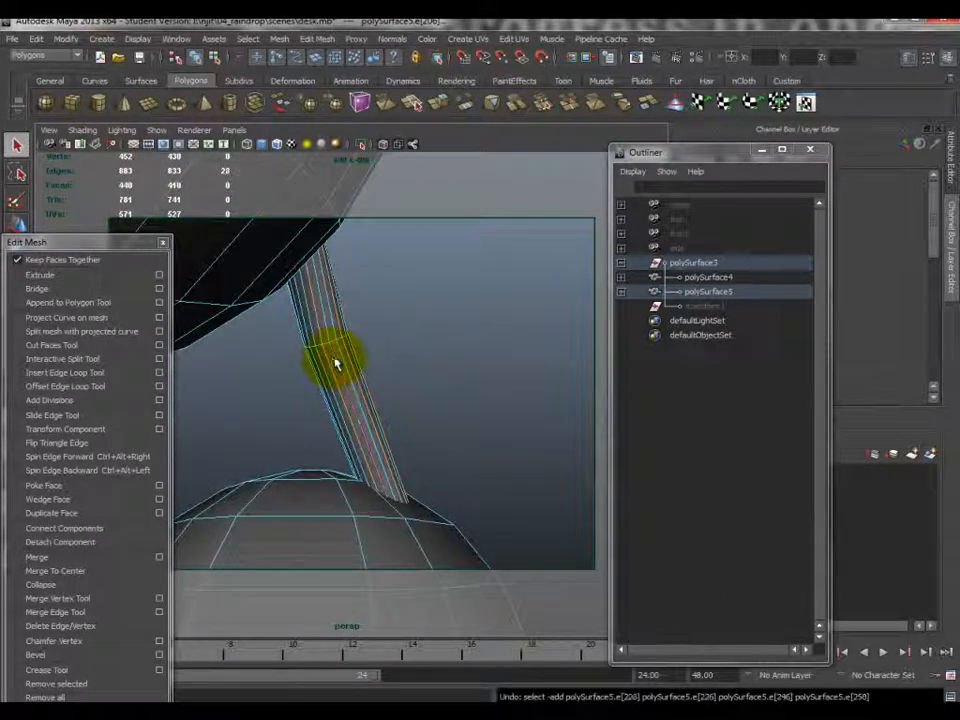
pyautogui.keyDown('alt'); pyautogui.moveTo(336, 390); pyautogui.dragTo(398, 380); pyautogui.keyUp('alt')
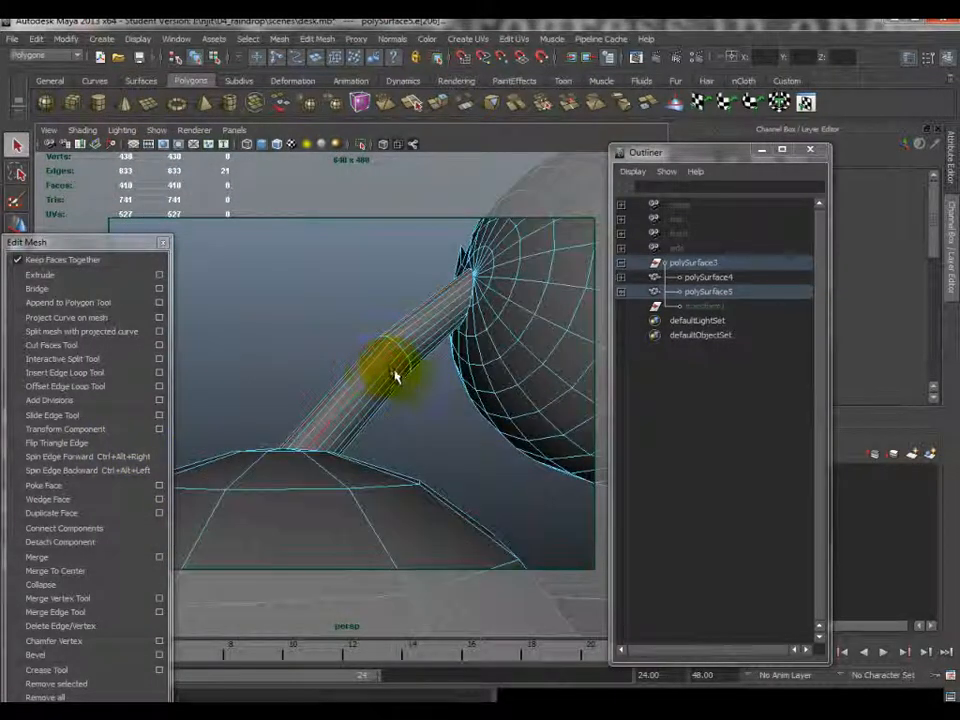
pyautogui.keyDown('shift'); pyautogui.doubleClick(395, 382); pyautogui.keyUp('shift')
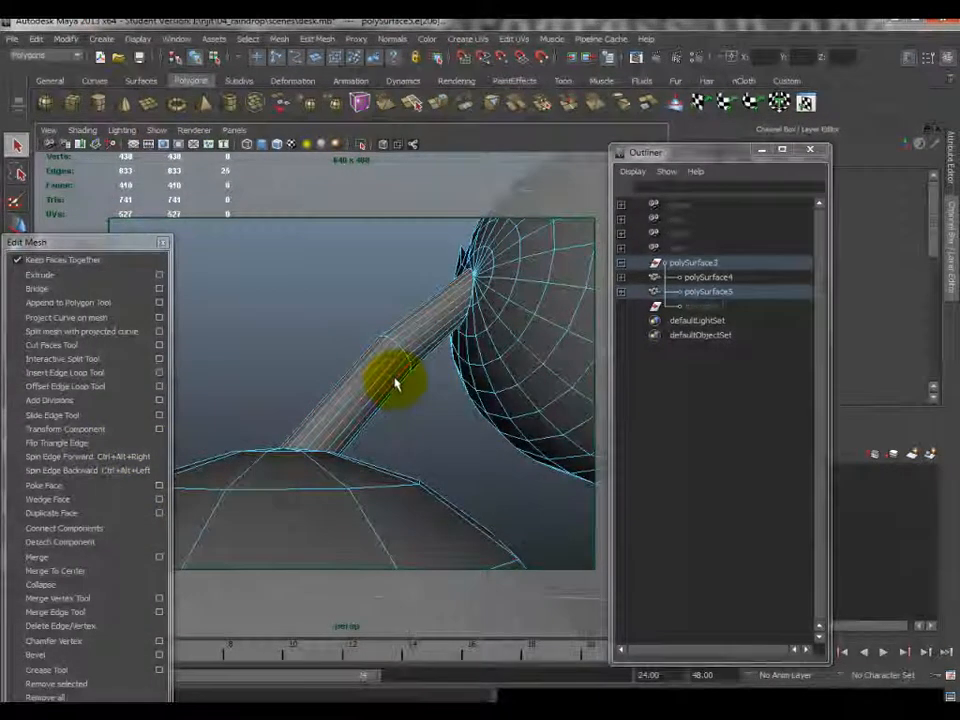
pyautogui.keyDown('shift'); pyautogui.doubleClick(398, 385); pyautogui.keyUp('shift')
pyautogui.moveTo(398, 385)
pyautogui.keyDown('alt'); pyautogui.mouseDown()
pyautogui.moveTo(424, 369)
pyautogui.moveTo(358, 349)
pyautogui.moveTo(345, 357)
pyautogui.moveTo(397, 380)
pyautogui.mouseUp(); pyautogui.keyUp('alt')
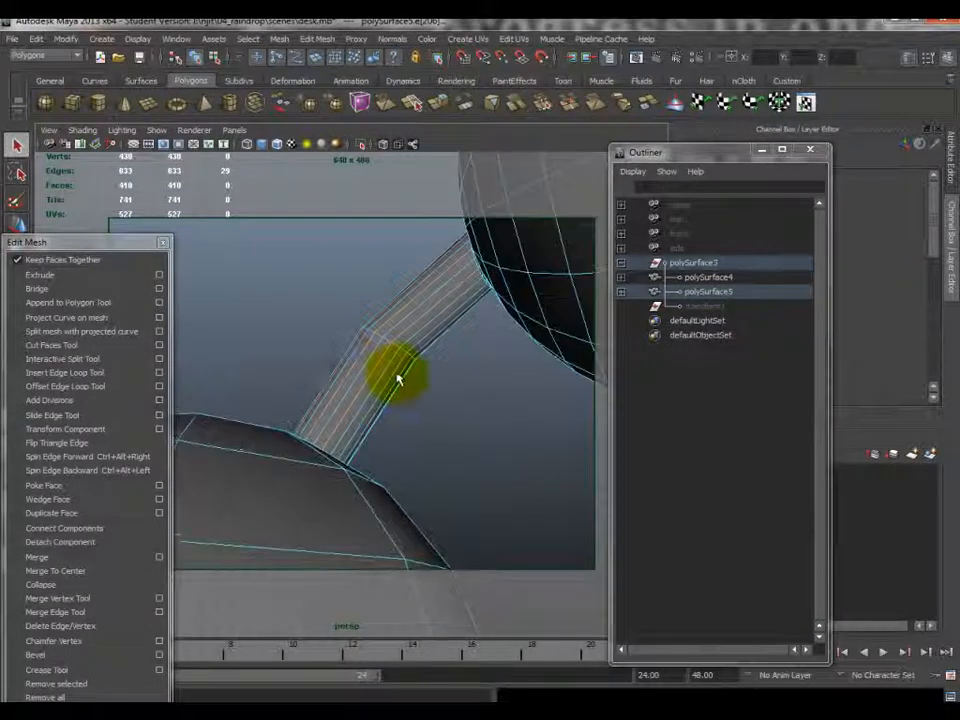
pyautogui.keyDown('alt'); pyautogui.moveTo(505, 397); pyautogui.dragTo(366, 395); pyautogui.keyUp('alt')
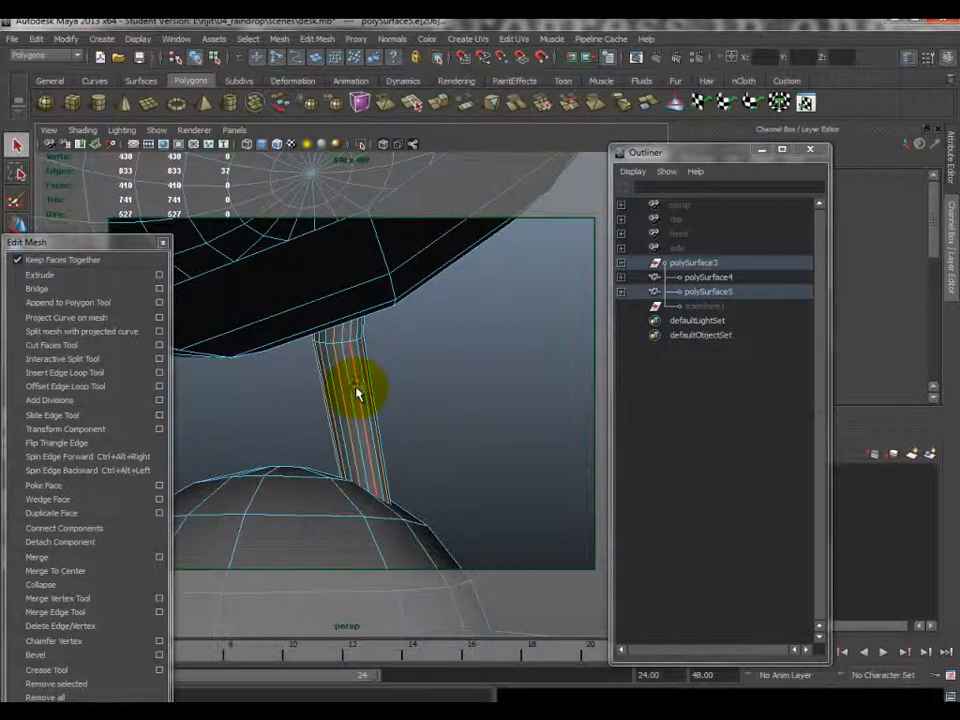
pyautogui.click(80, 626)
# - Select four alternating edge loops on the lampshade and delete them with their vertices
pyautogui.keyDown('alt'); pyautogui.moveTo(231, 424); pyautogui.dragTo(471, 374); pyautogui.keyUp('alt')
pyautogui.doubleClick(499, 457)
pyautogui.keyDown('shift'); pyautogui.doubleClick(481, 402); pyautogui.keyUp('shift')
pyautogui.keyDown('shift'); pyautogui.doubleClick(472, 362); pyautogui.keyUp('shift')
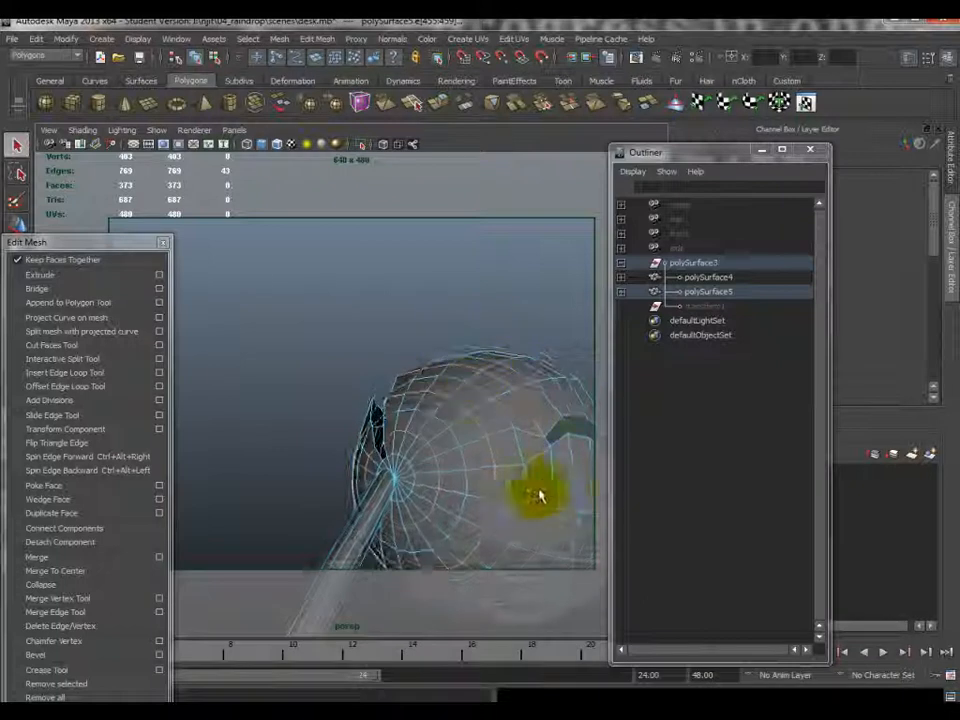
pyautogui.keyDown('shift'); pyautogui.doubleClick(540, 504); pyautogui.keyUp('shift')
pyautogui.keyDown('alt'); pyautogui.moveTo(538, 506); pyautogui.dragTo(526, 430); pyautogui.keyUp('alt')
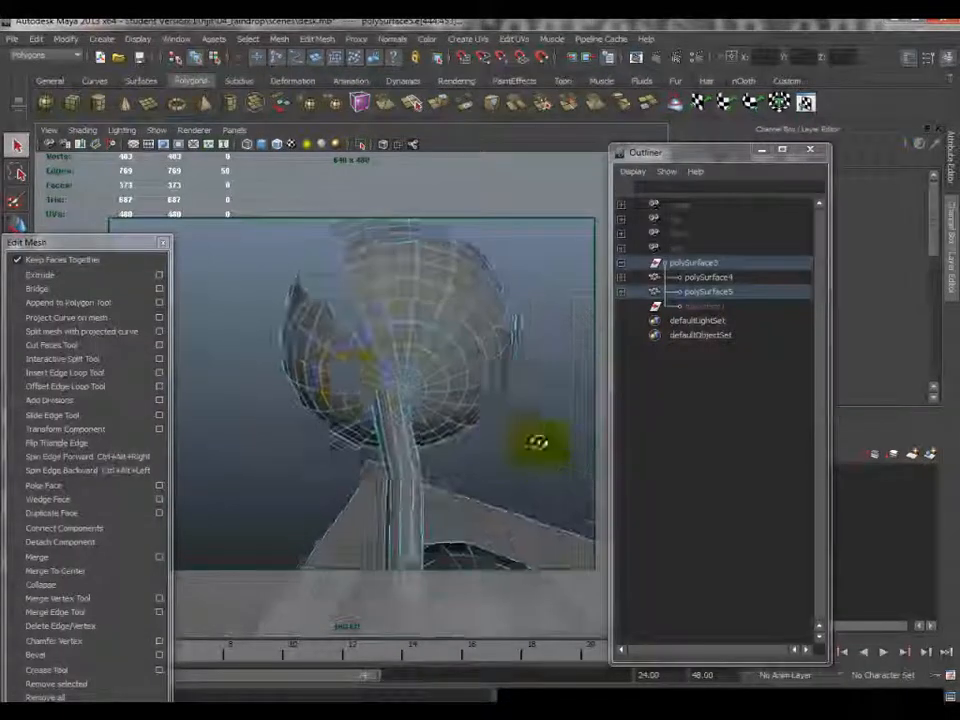
pyautogui.click(93, 625)
# - Delete further redundant edge loops running out from the lampshade's pole, including those beside the arm, with their vertices
pyautogui.keyDown('alt'); pyautogui.moveTo(279, 493); pyautogui.dragTo(440, 424); pyautogui.keyUp('alt')
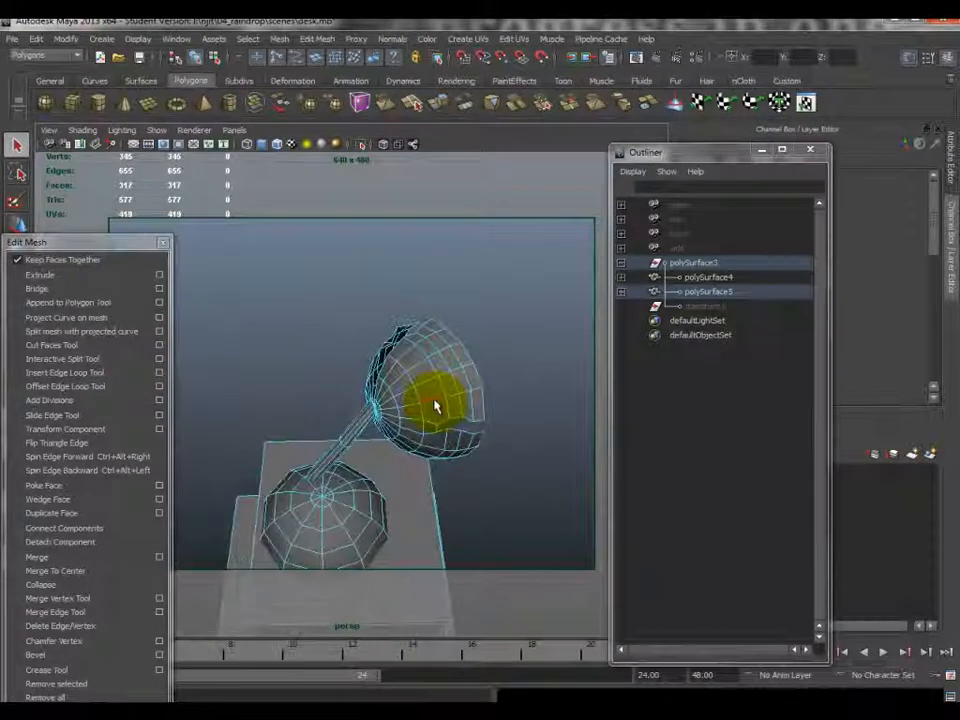
pyautogui.doubleClick(414, 374)
pyautogui.keyDown('alt'); pyautogui.moveTo(412, 376); pyautogui.dragTo(467, 390); pyautogui.keyUp('alt')
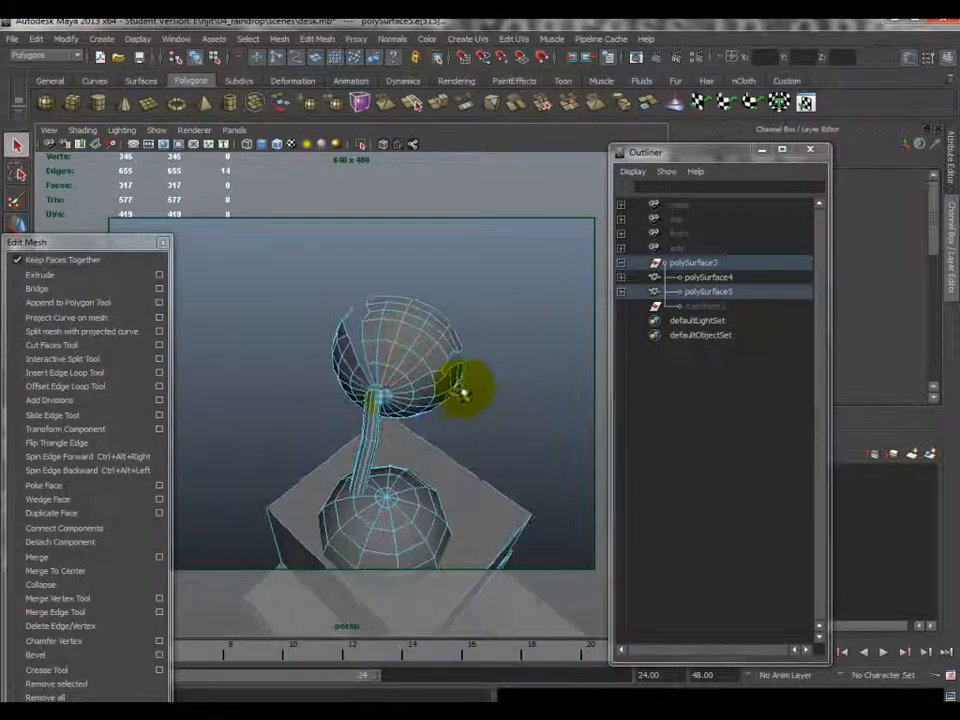
pyautogui.click(93, 625)
pyautogui.keyDown('alt'); pyautogui.moveTo(407, 414); pyautogui.dragTo(343, 410); pyautogui.keyUp('alt')
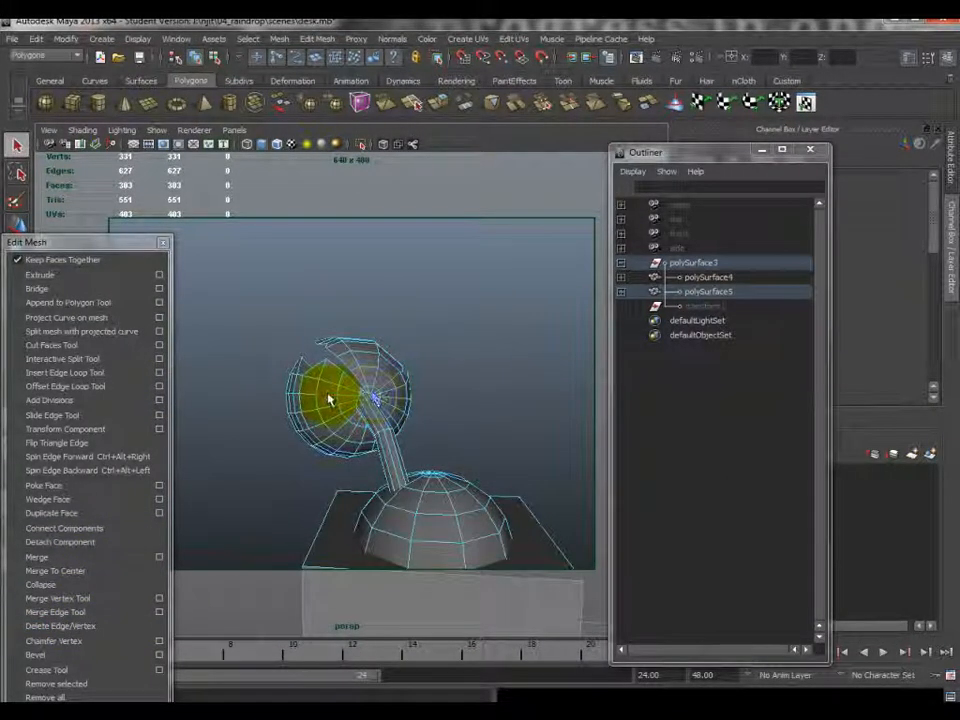
pyautogui.doubleClick(330, 420)
pyautogui.keyDown('alt'); pyautogui.moveTo(368, 440); pyautogui.dragTo(437, 443); pyautogui.keyUp('alt')
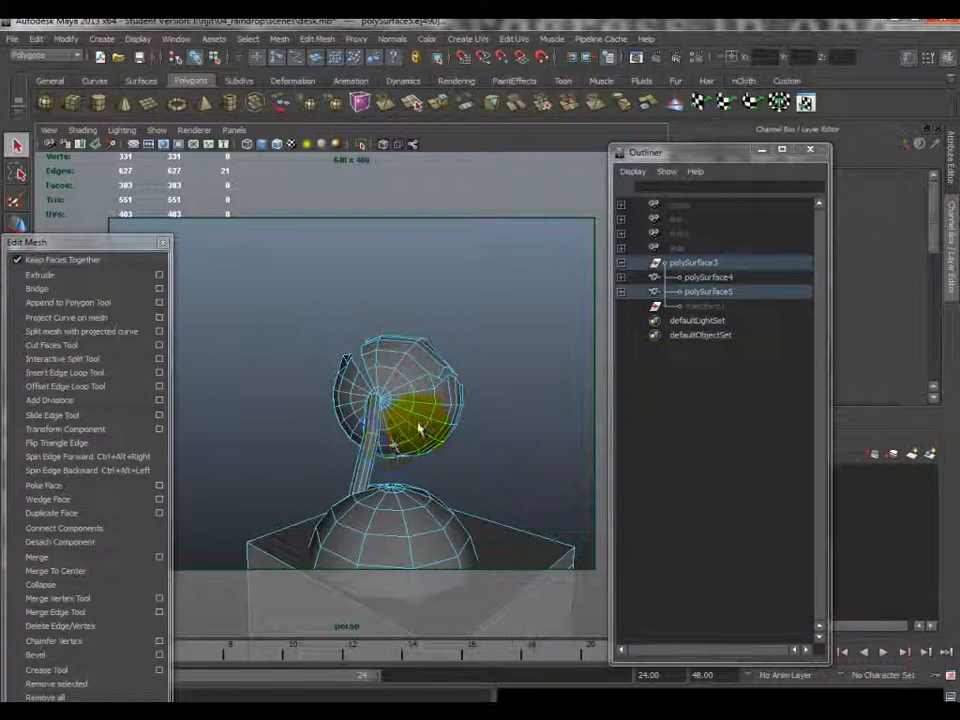
pyautogui.keyDown('shift'); pyautogui.doubleClick(419, 431); pyautogui.keyUp('shift')
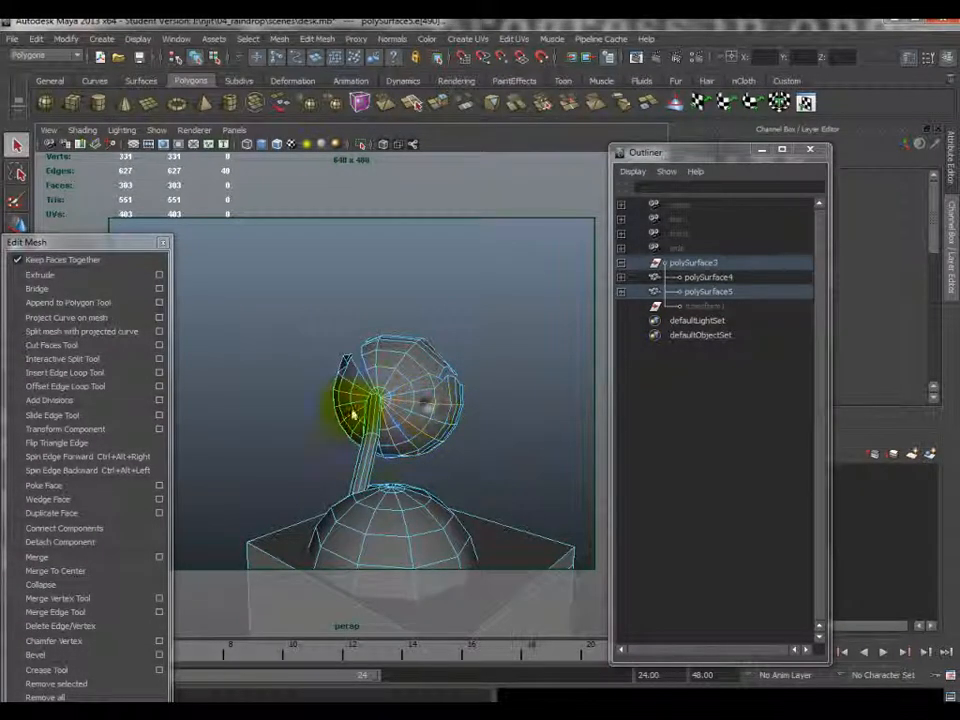
pyautogui.click(60, 626)
# - Select all faces of the lampshade, duplicate the object, reverse the selected faces' normals and return to object mode
pyautogui.keyDown('alt'); pyautogui.moveTo(486, 418); pyautogui.dragTo(357, 420); pyautogui.keyUp('alt')
pyautogui.moveTo(369, 445); pyautogui.dragTo(406, 455, button='right')
pyautogui.click(431, 433)
pyautogui.doubleClick(401, 441)
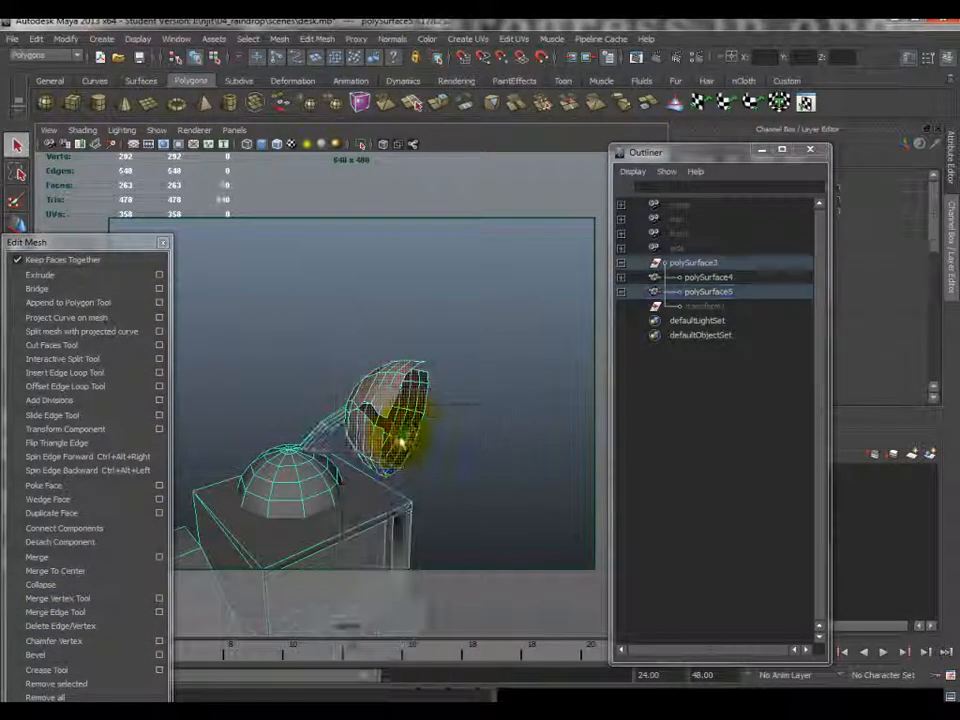
pyautogui.hotkey('ctrl', 'd')
pyautogui.press('r')
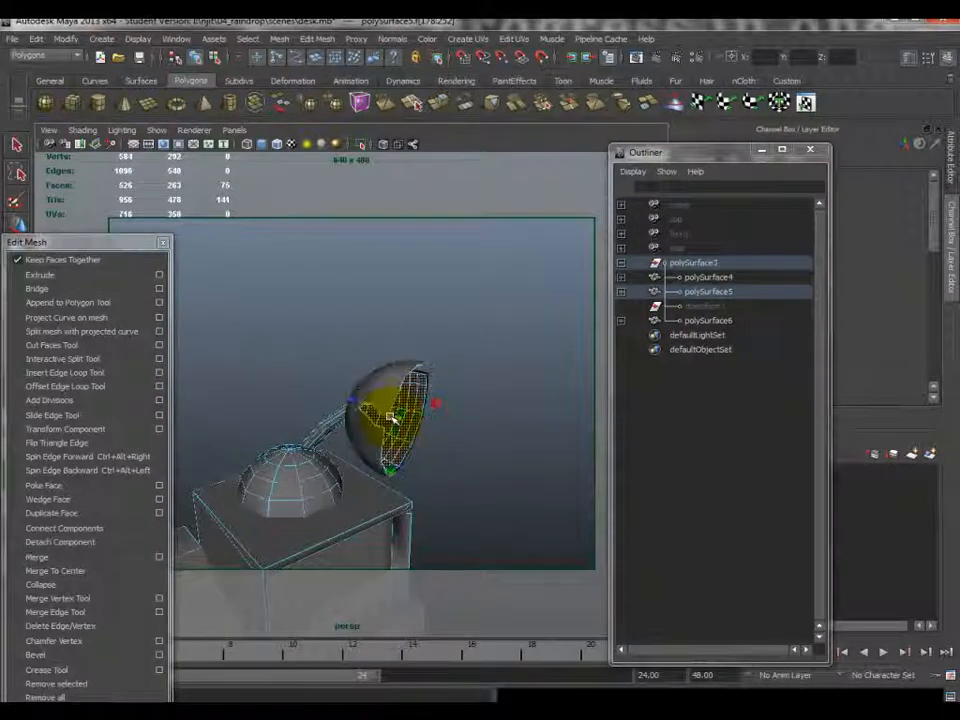
pyautogui.click(391, 38)
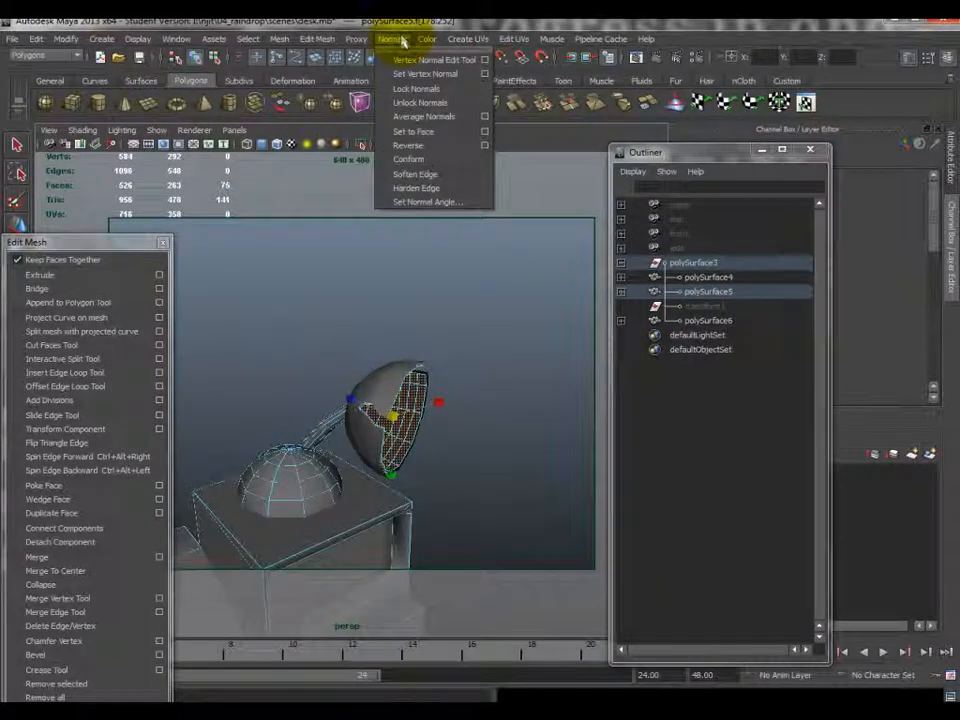
pyautogui.click(407, 141)
pyautogui.moveTo(411, 443); pyautogui.dragTo(476, 425, button='right')
pyautogui.click(495, 444)
# - Select polySurface4, polySurface5 and polySurface6 and delete all construction history in the scene
pyautogui.keyDown('alt'); pyautogui.moveTo(495, 444); pyautogui.dragTo(137, 200); pyautogui.keyUp('alt')
pyautogui.scroll(-5, 409, 412)
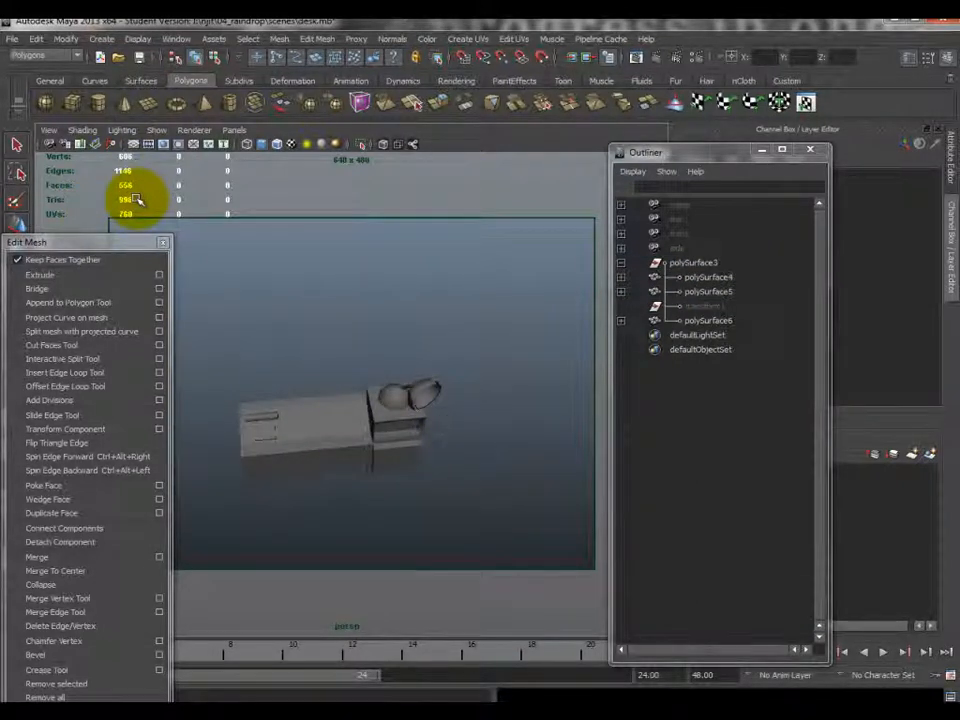
pyautogui.keyDown('alt'); pyautogui.moveTo(345, 411); pyautogui.dragTo(510, 402, button='right'); pyautogui.keyUp('alt')
pyautogui.click(453, 409)
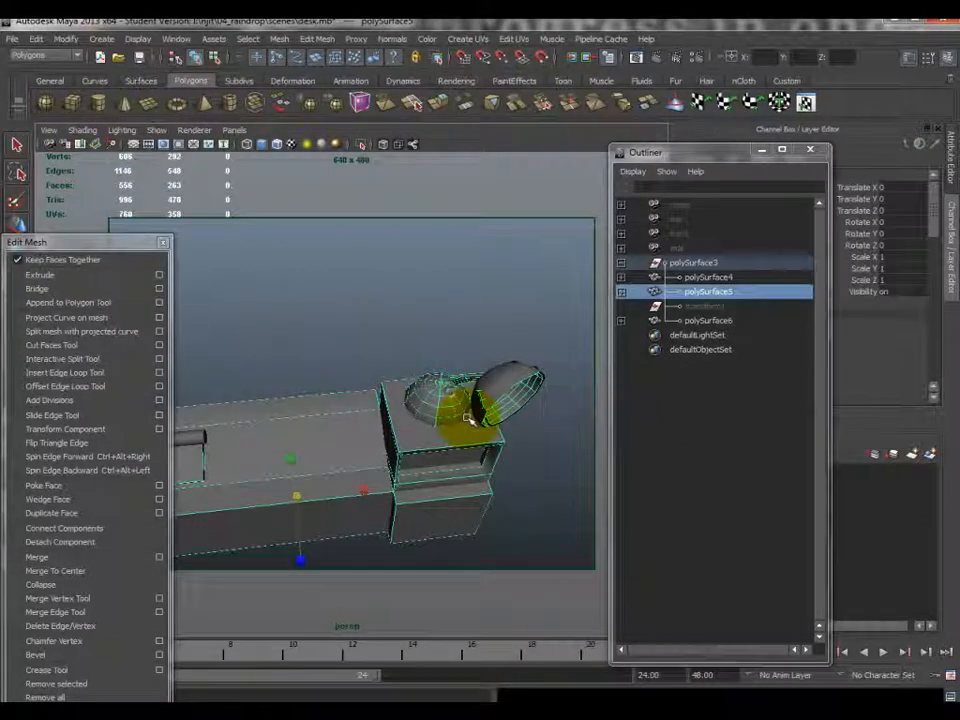
pyautogui.click(354, 332)
pyautogui.keyDown('alt'); pyautogui.moveTo(245, 268); pyautogui.dragTo(404, 378); pyautogui.keyUp('alt')
pyautogui.click(510, 395)
pyautogui.keyDown('ctrl'); pyautogui.click(708, 278); pyautogui.keyUp('ctrl')
pyautogui.keyDown('ctrl'); pyautogui.click(700, 320); pyautogui.keyUp('ctrl')
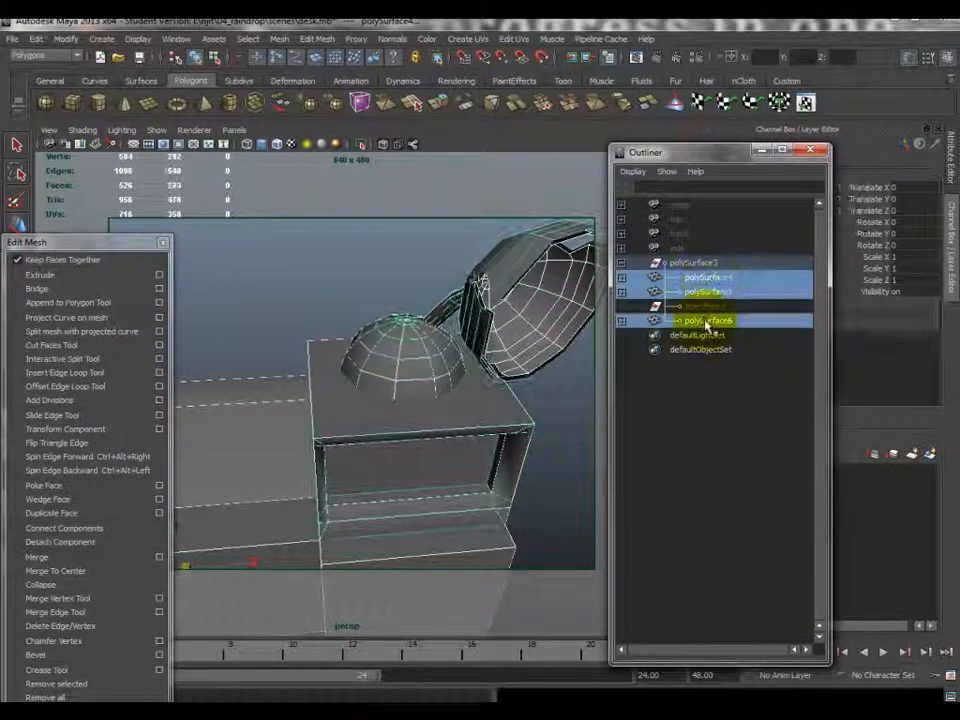
pyautogui.click(36, 38)
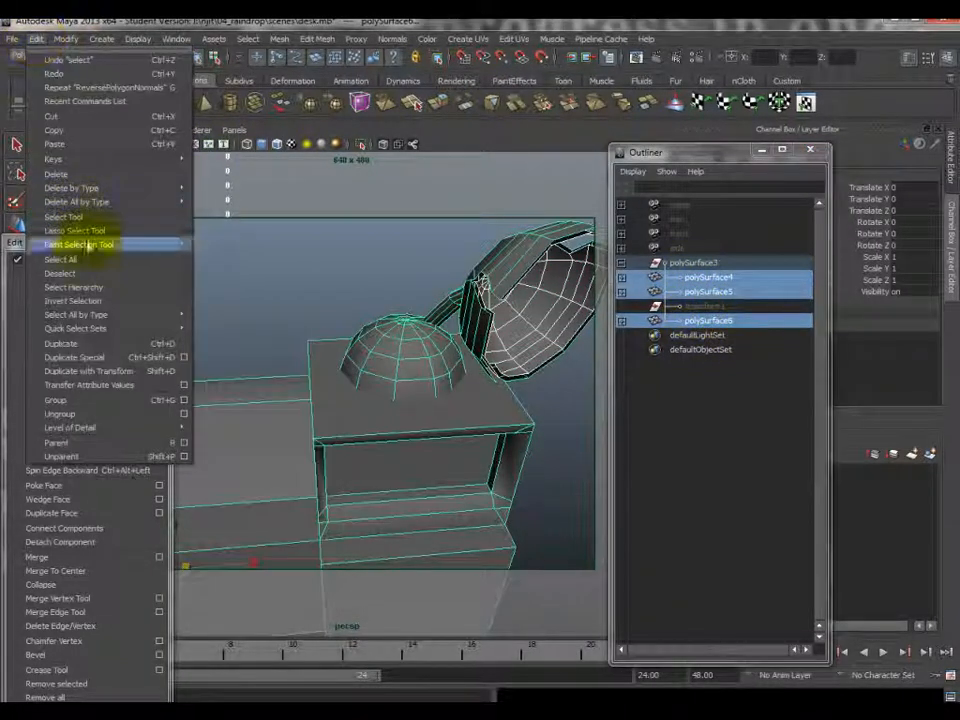
pyautogui.moveTo(160, 202)
pyautogui.click(204, 211)
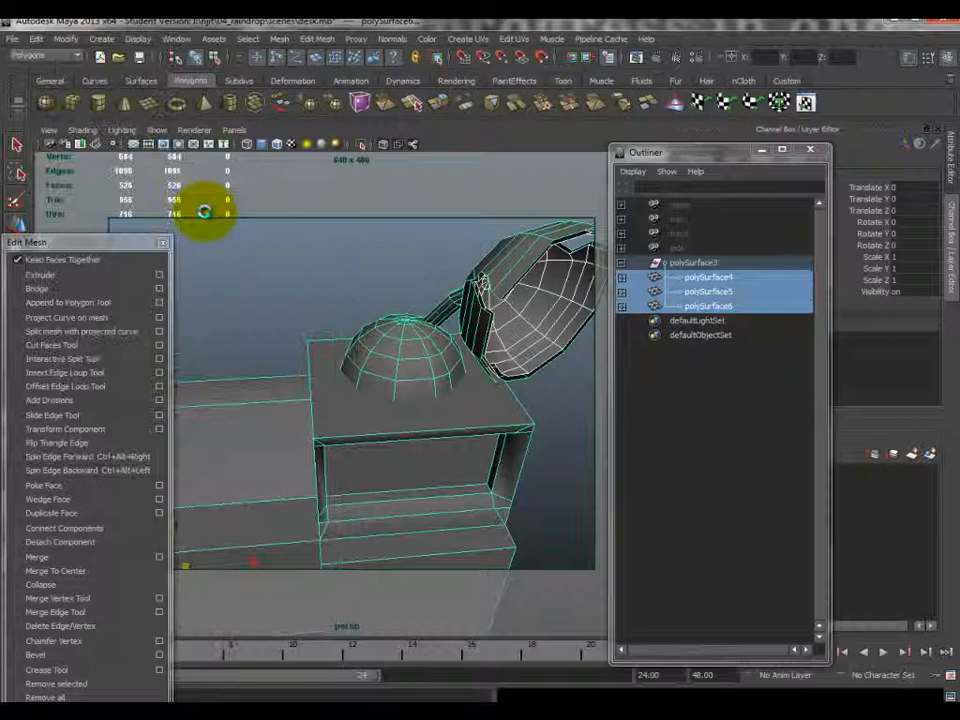
# - Rename the polySurface3 group to desk
pyautogui.doubleClick(697, 263)
pyautogui.write('desk')
pyautogui.press('Return')
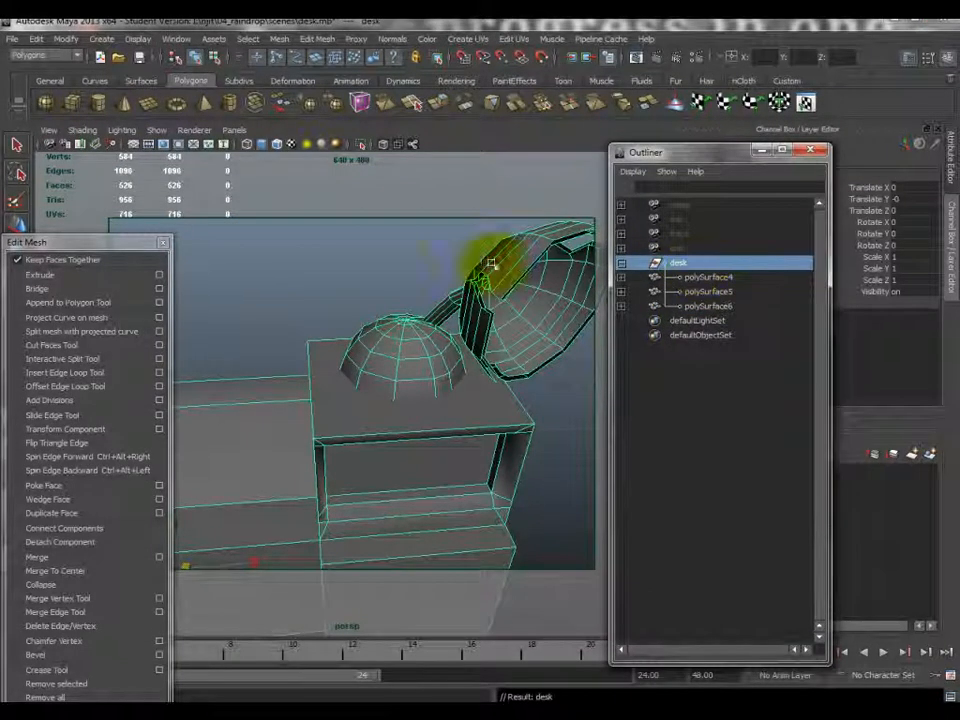
# - Select the desk group with its three meshes, freeze their transformations, center their pivots and clear the selection
pyautogui.keyDown('shift'); pyautogui.click(708, 294); pyautogui.keyUp('shift')
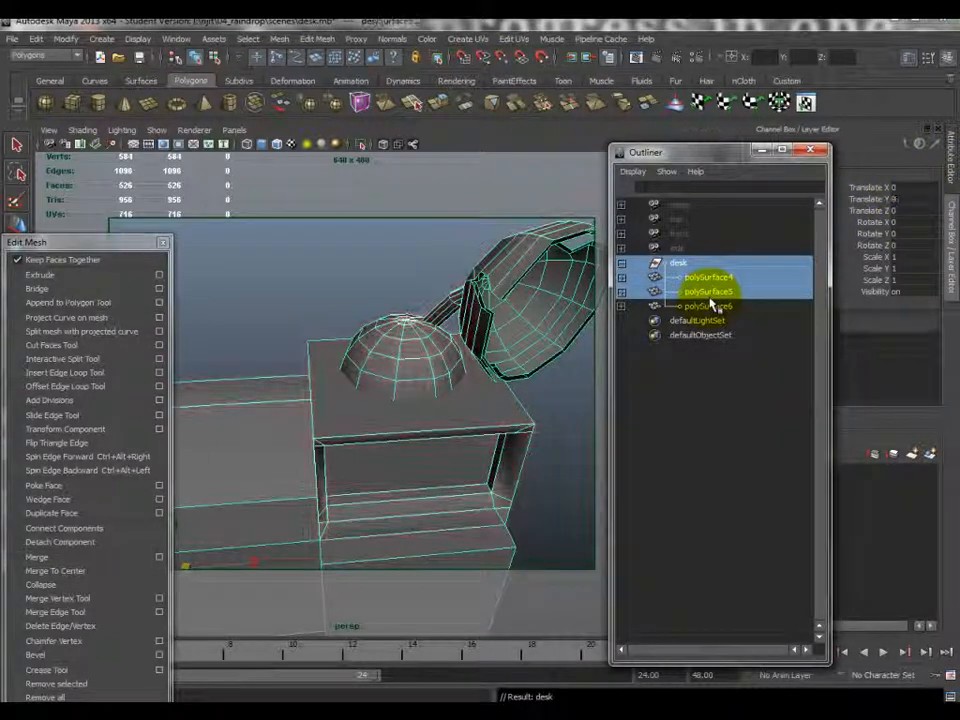
pyautogui.keyDown('shift'); pyautogui.click(706, 305); pyautogui.keyUp('shift')
pyautogui.click(62, 40)
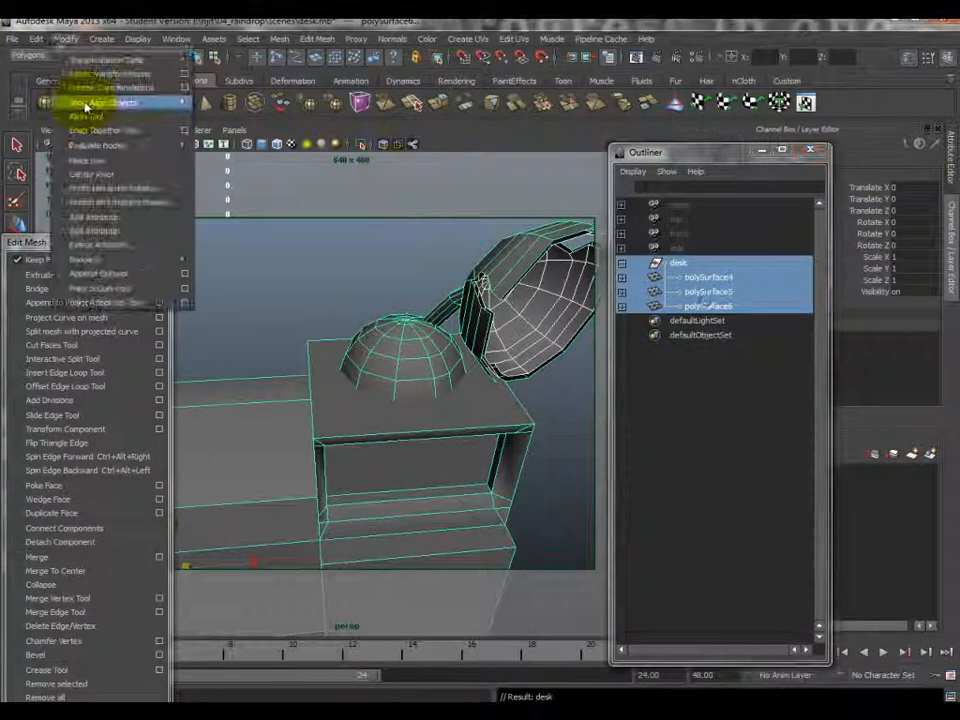
pyautogui.click(98, 97)
pyautogui.click(64, 40)
pyautogui.click(119, 177)
pyautogui.scroll(-5, 368, 304)
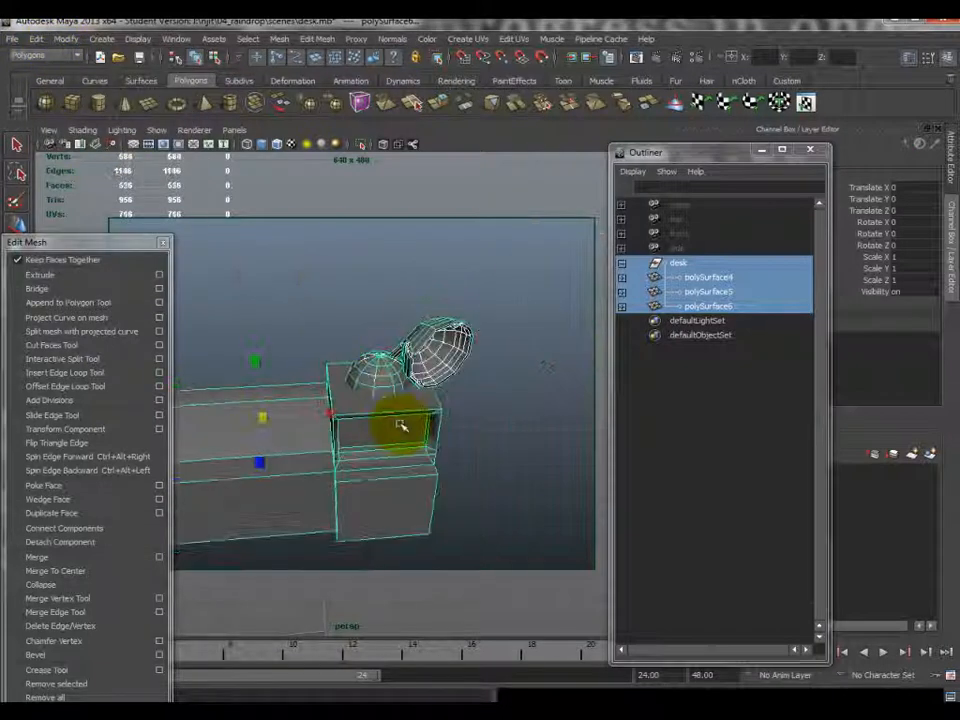
pyautogui.keyDown('alt'); pyautogui.moveTo(332, 403); pyautogui.dragTo(368, 381, button='middle'); pyautogui.keyUp('alt')
pyautogui.scroll(-3, 372, 385)
pyautogui.click(503, 461)
pyautogui.keyDown('alt'); pyautogui.moveTo(353, 488); pyautogui.dragTo(400, 478, button='middle'); pyautogui.keyUp('alt')
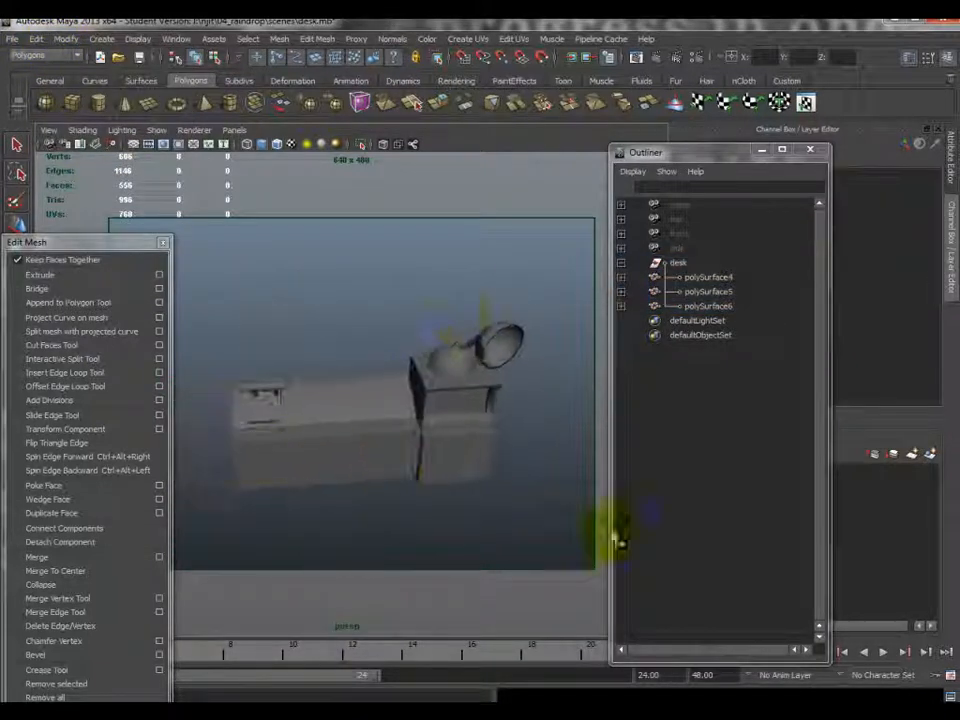